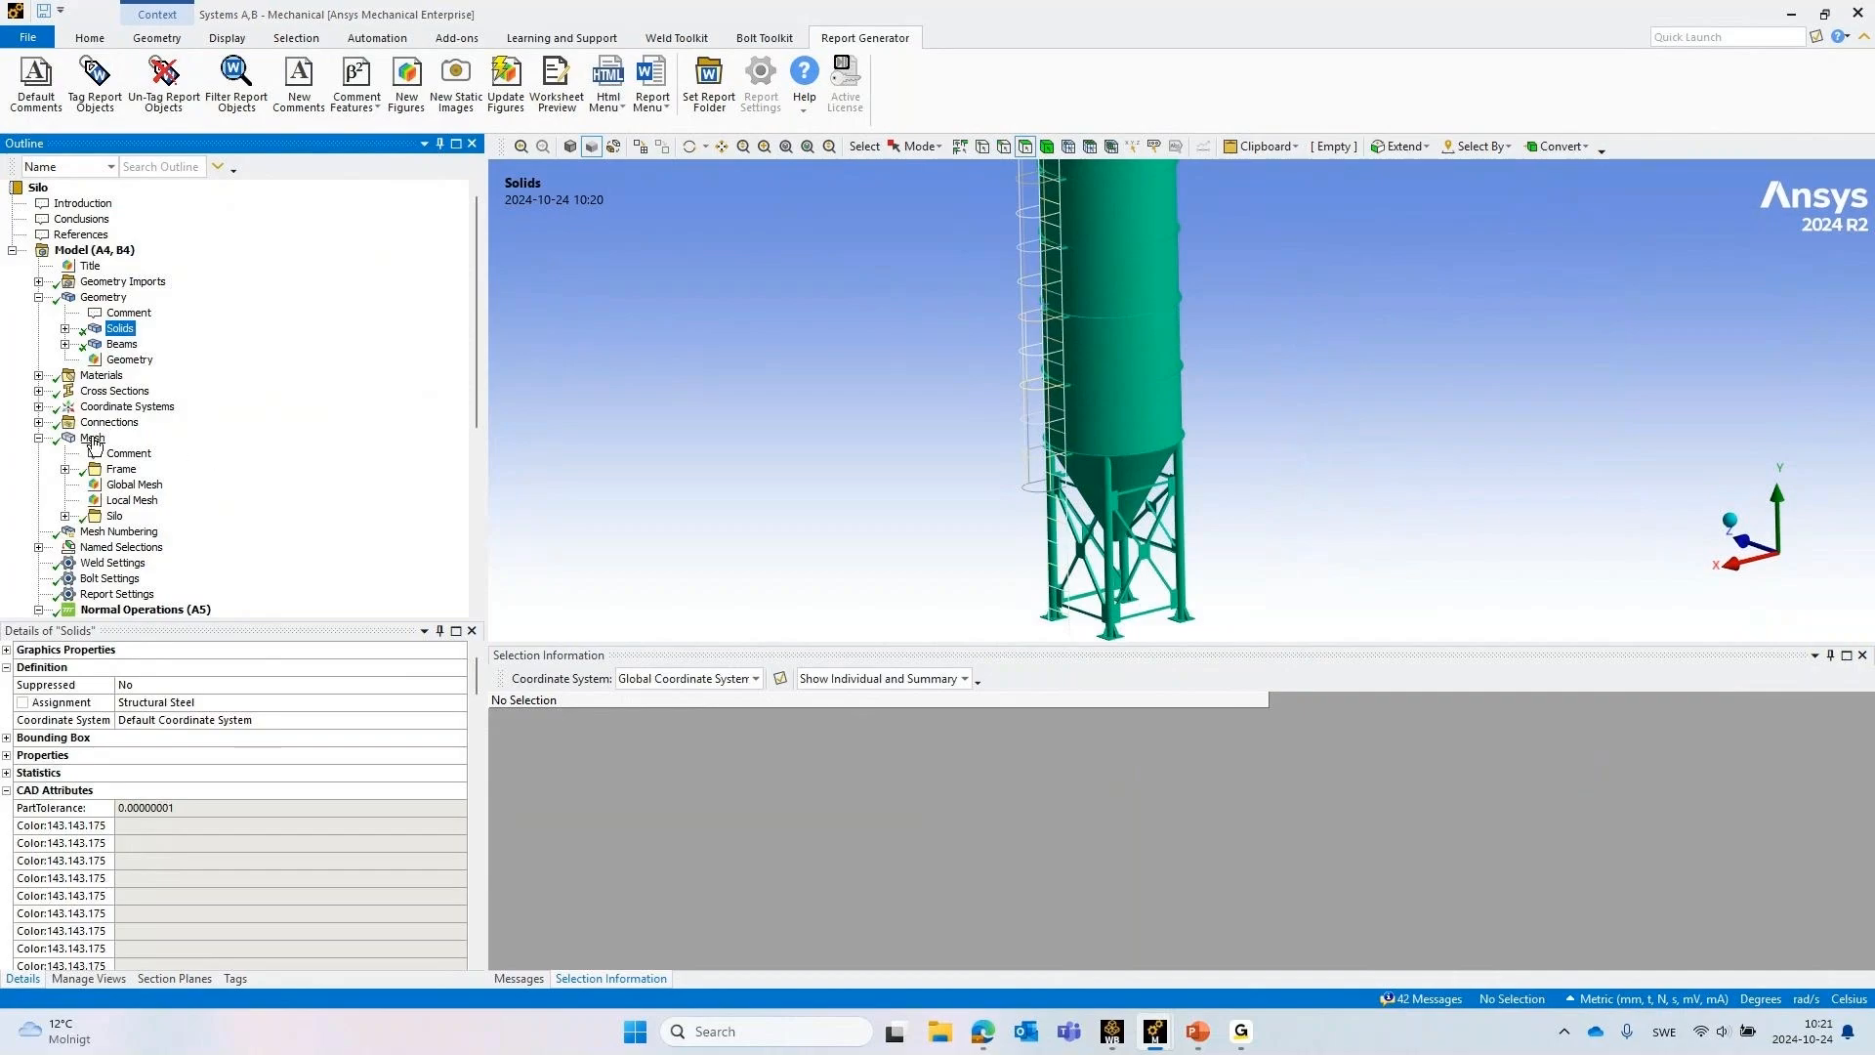
Expand the Silo group of mesh controls and show the bodies scoped to Sweep Method - Solid Shell
click(65, 516)
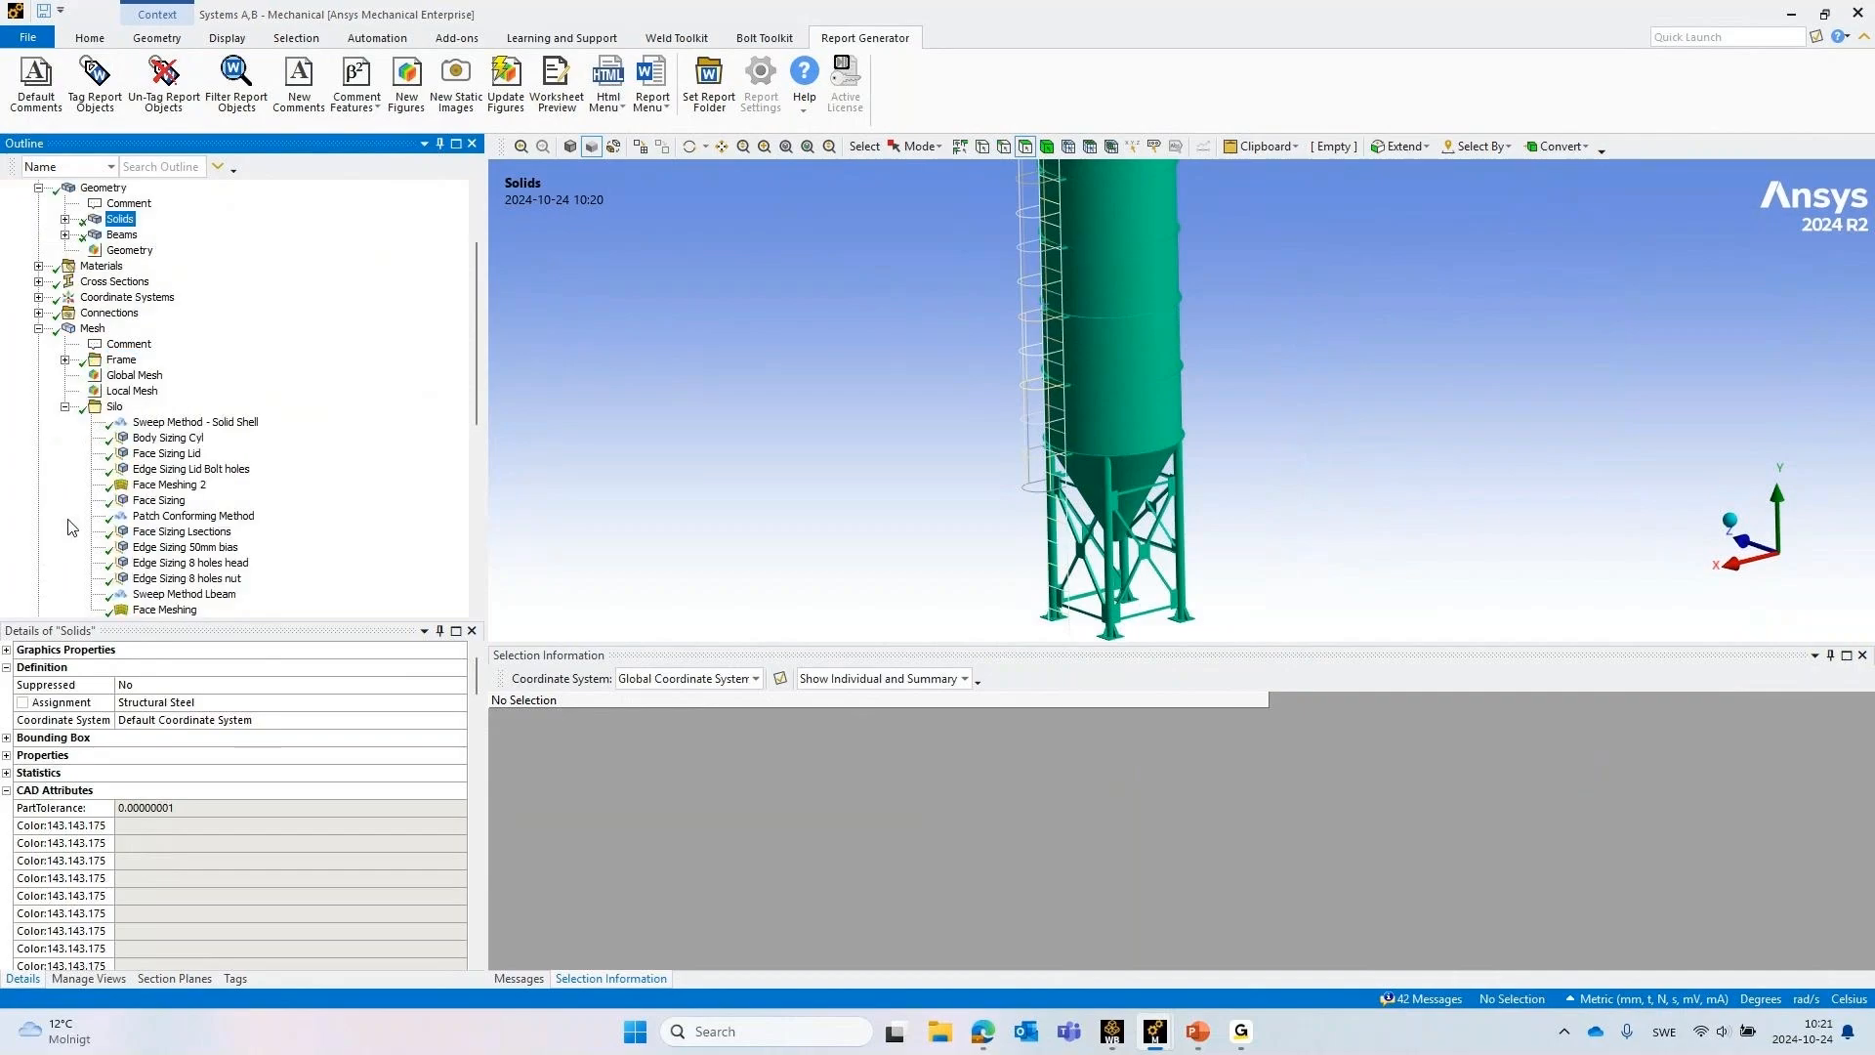
click(186, 423)
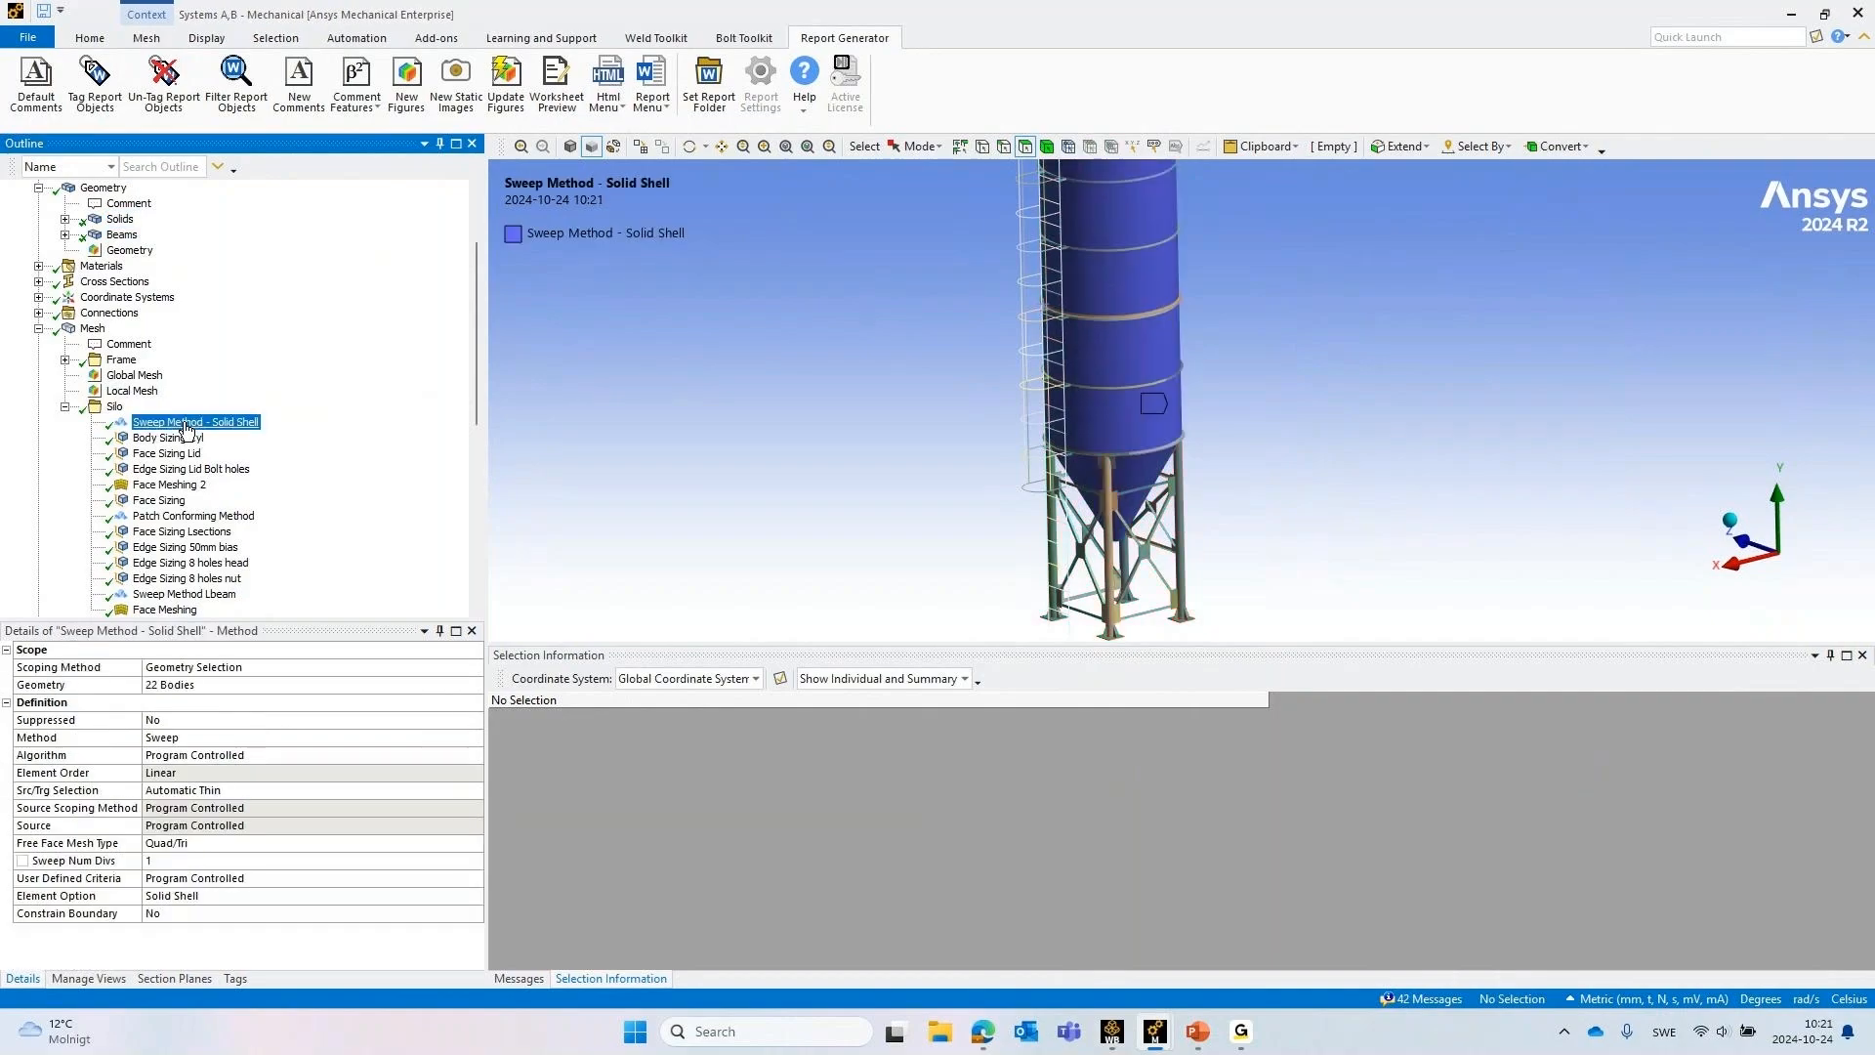
ctrl+middle_drag(1352, 404, 1301, 473)
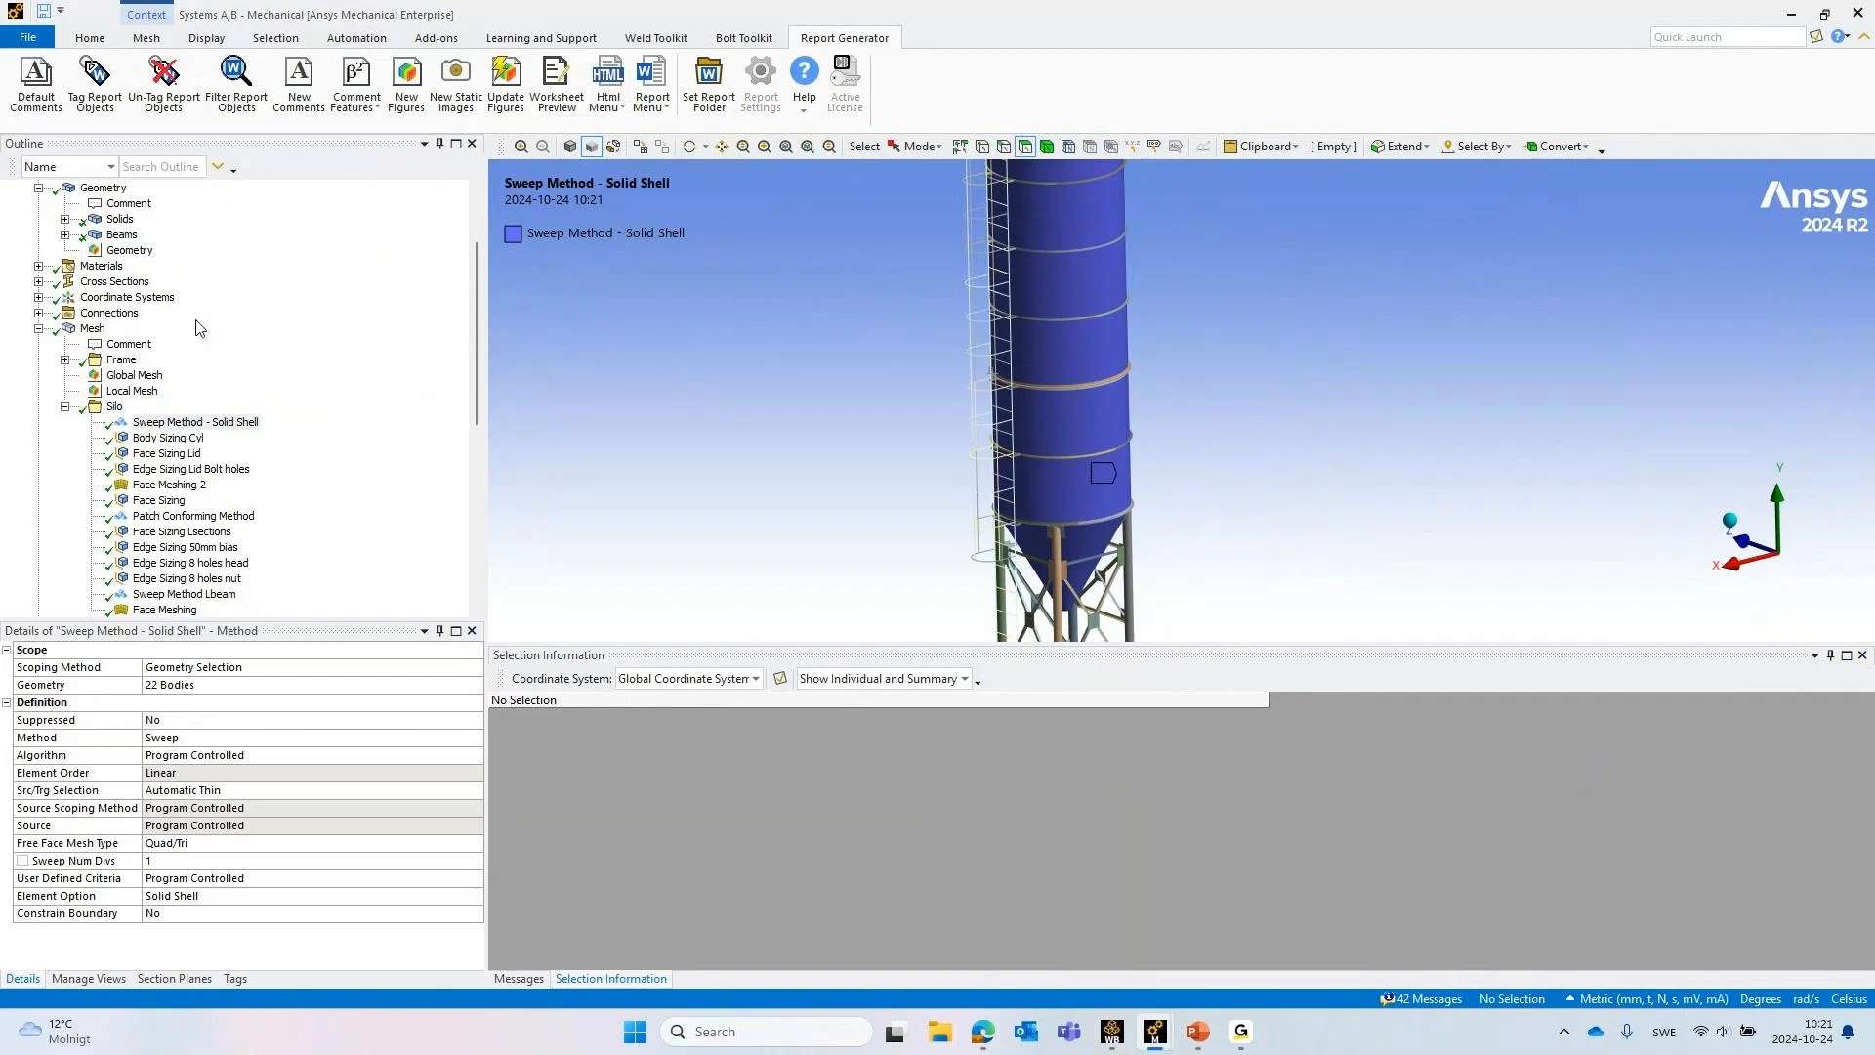
Display the generated mesh and examine it on the silo's cylindrical shell, ring flanges and lid
click(92, 330)
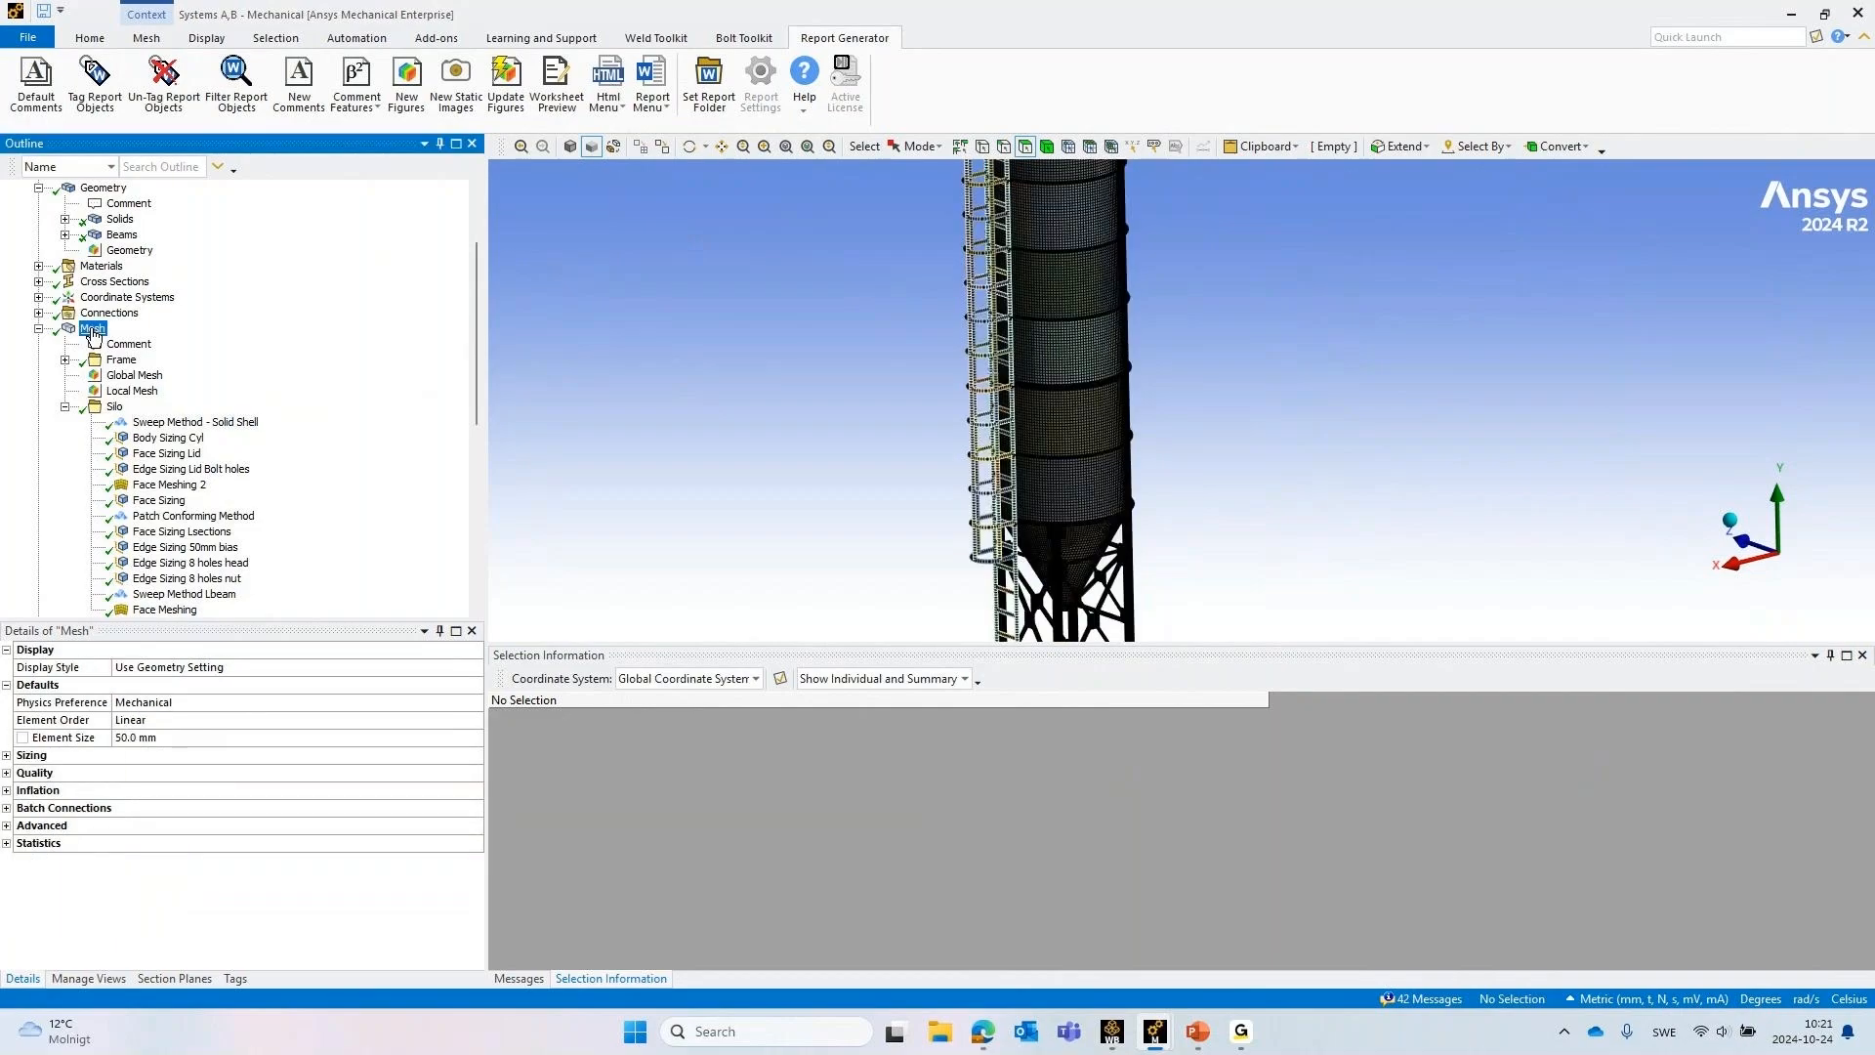
scroll(1109, 335, up, 5)
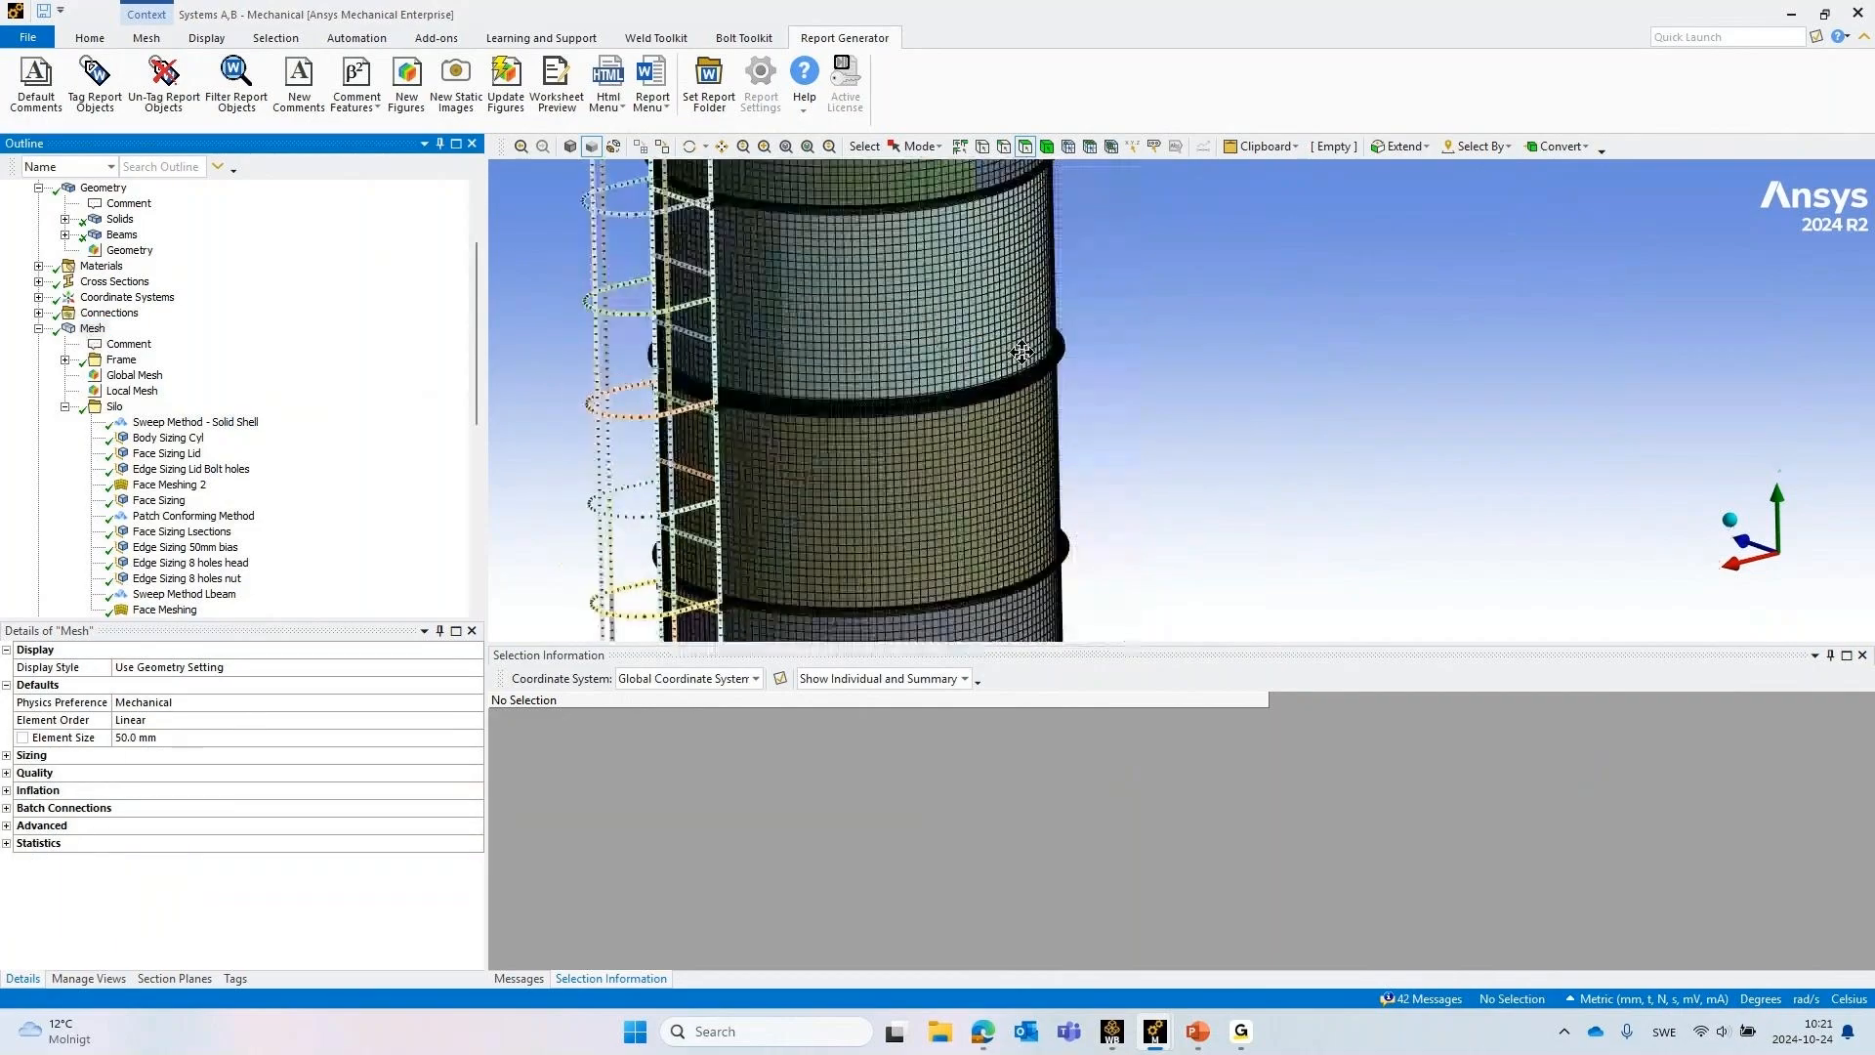
scroll(1023, 352, up, 4)
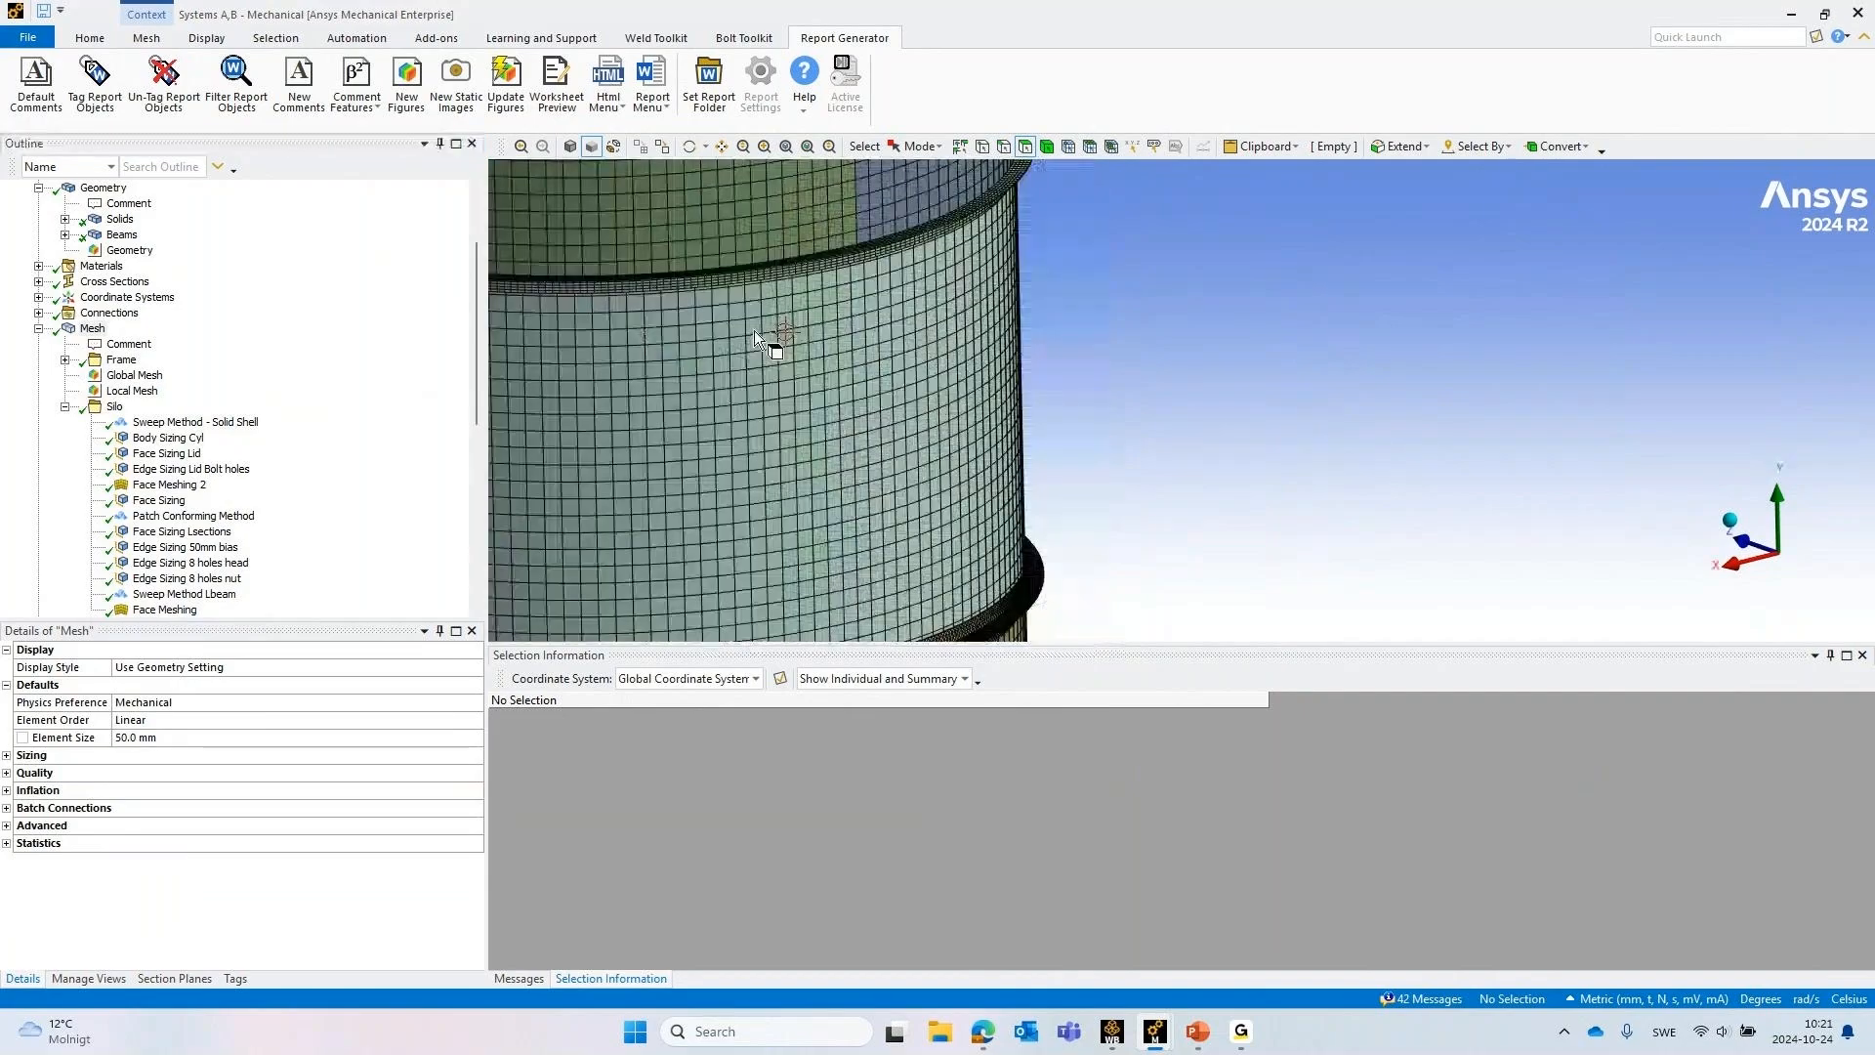
middle_drag(798, 334, 1037, 316)
scroll(988, 543, up, 5)
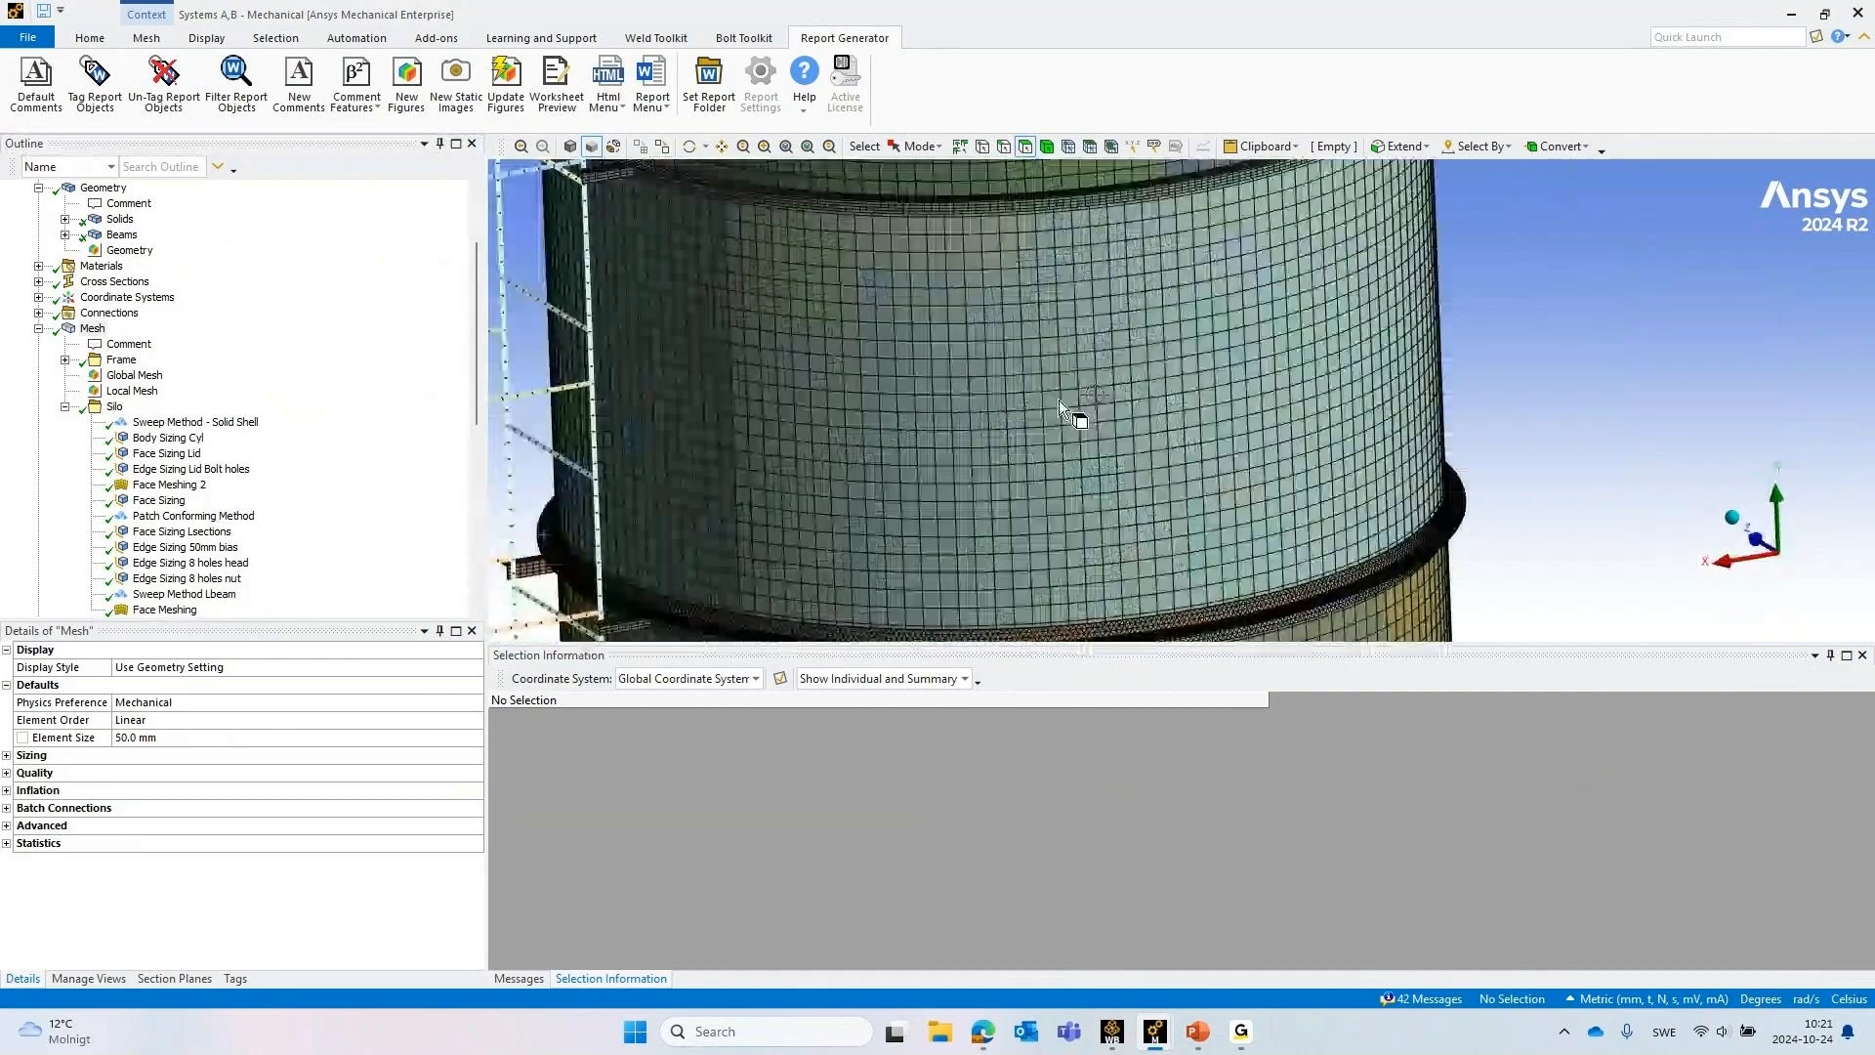
scroll(852, 381, up, 2)
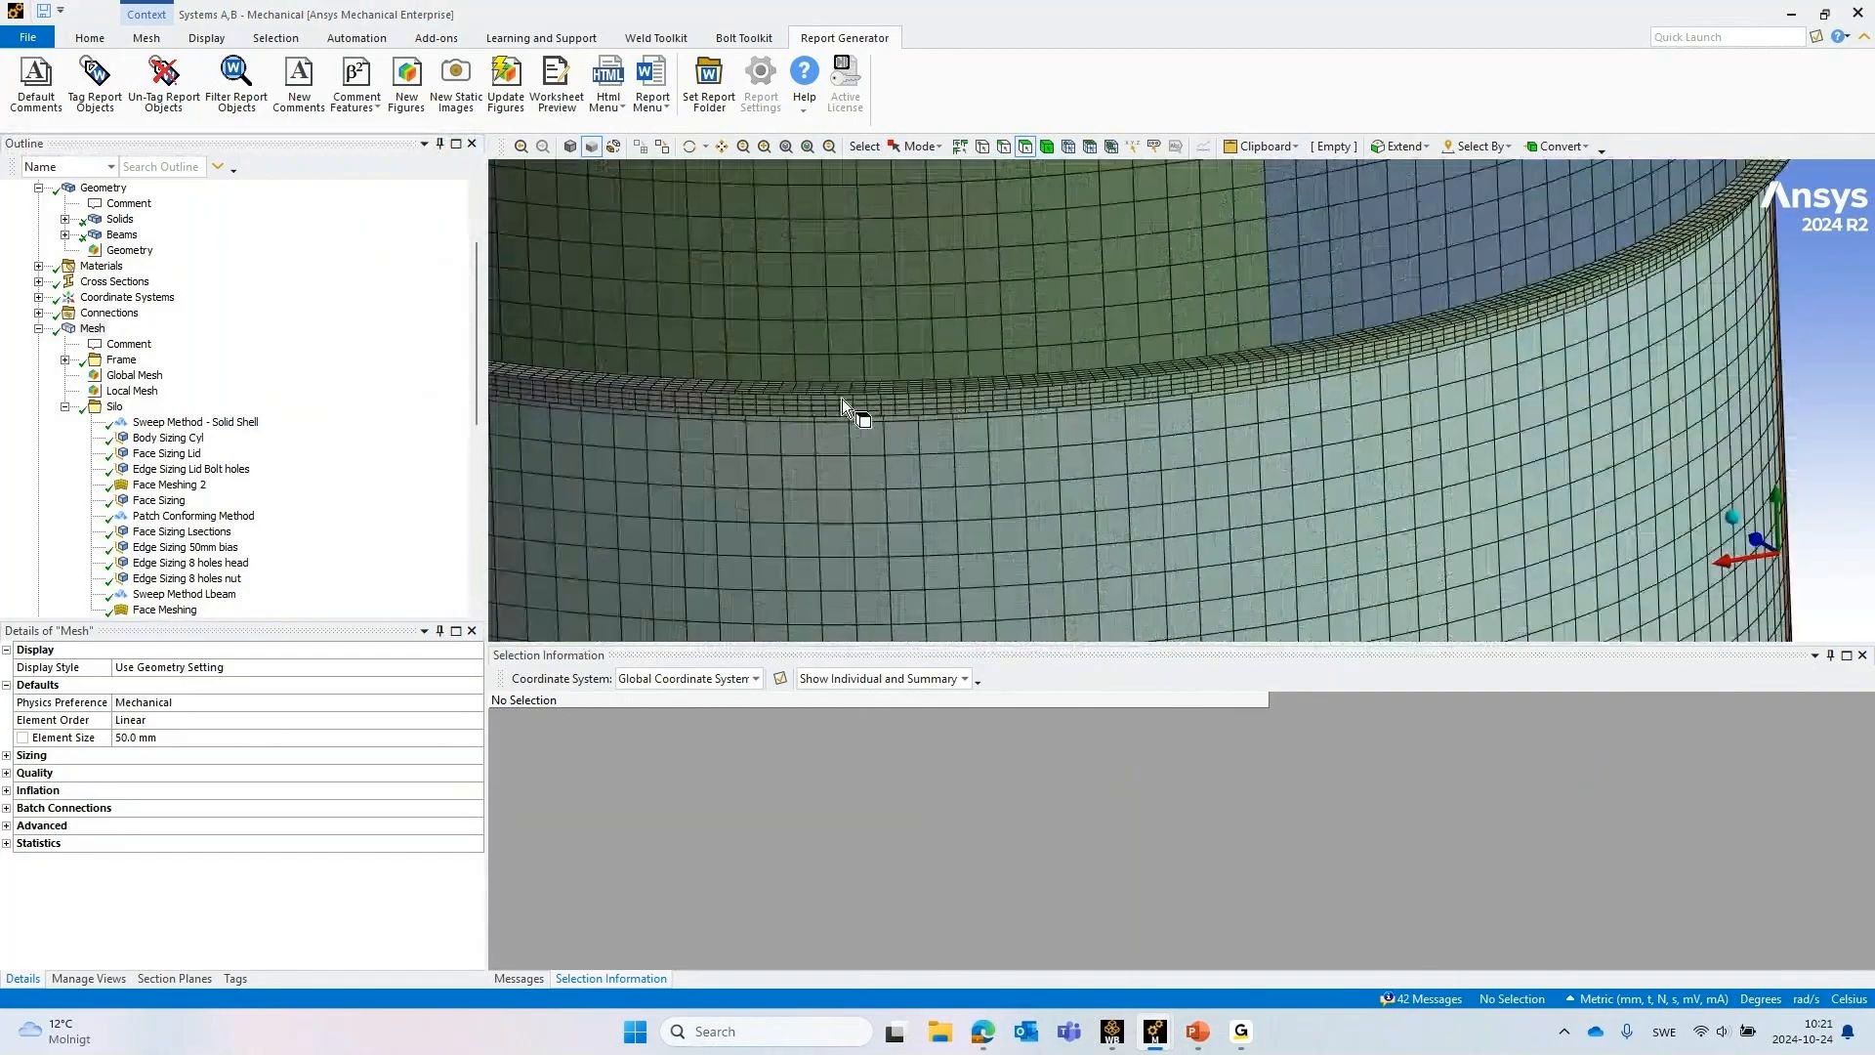
middle_drag(835, 381, 1076, 361)
scroll(1076, 361, down, 4)
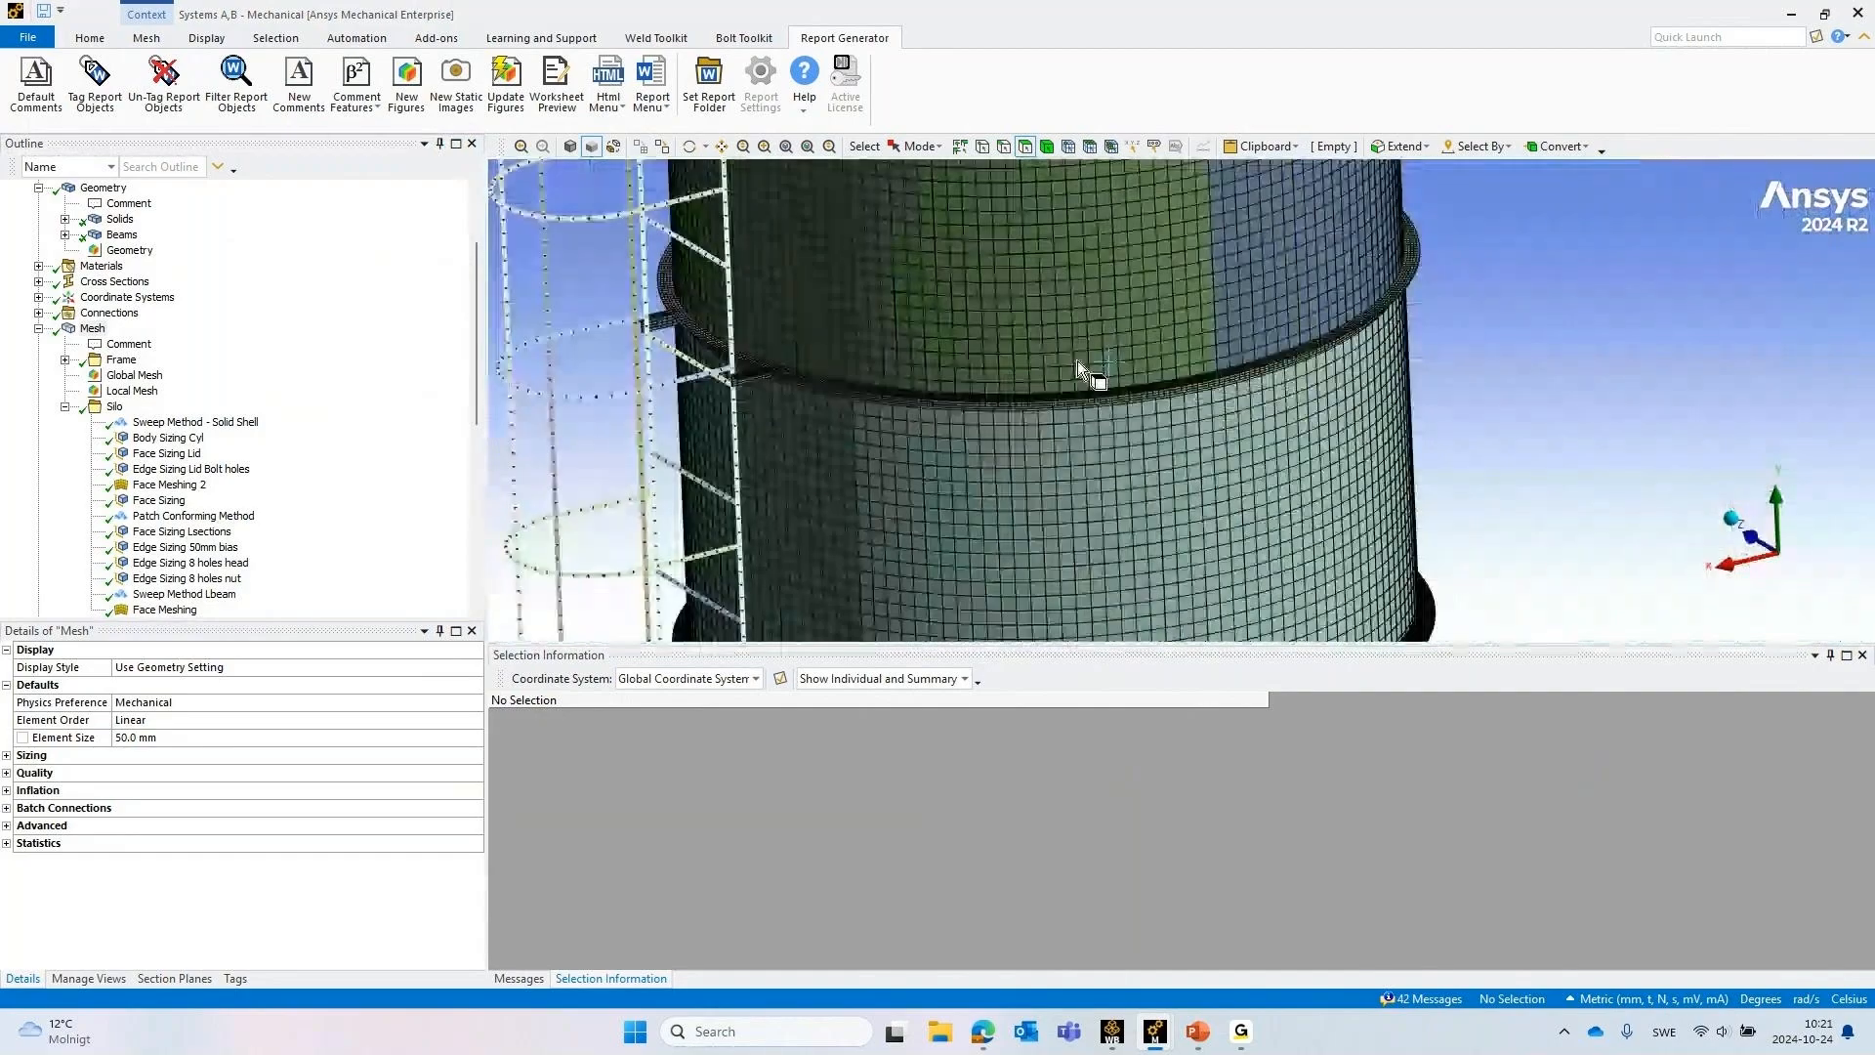
scroll(1076, 361, down, 5)
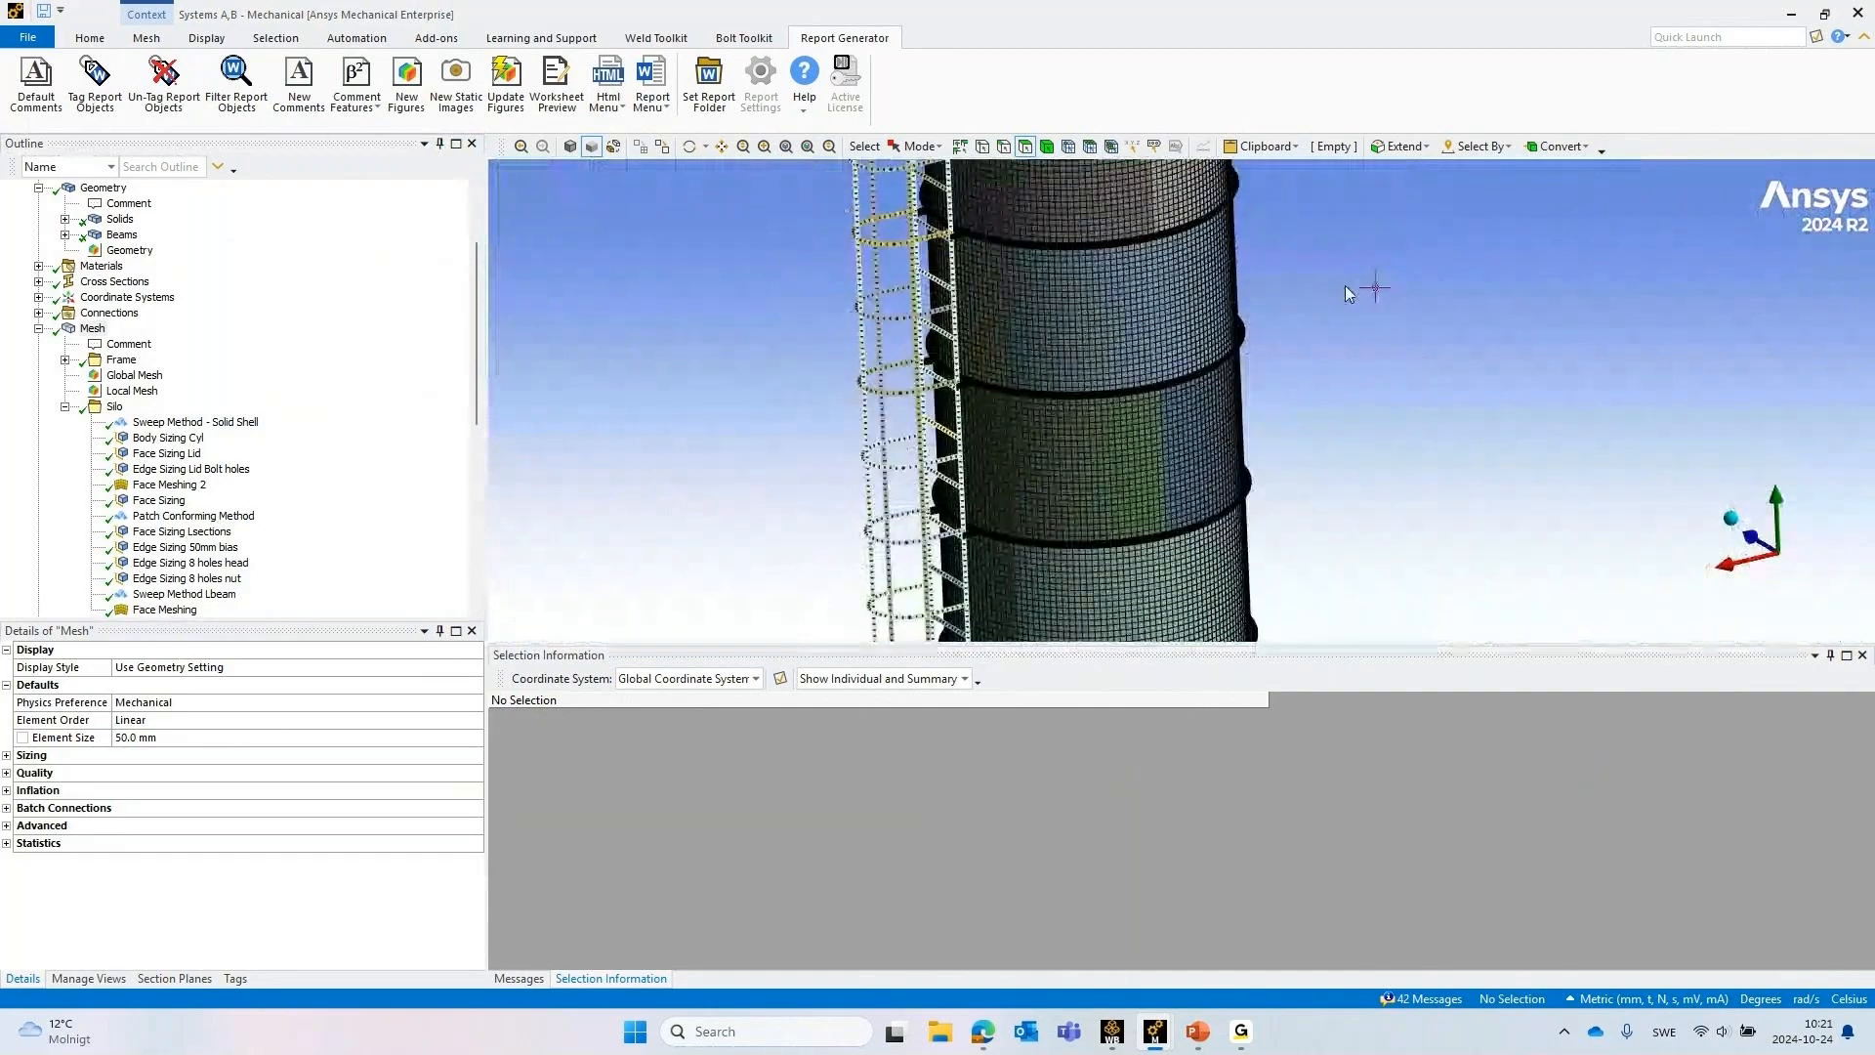
ctrl+middle_drag(1345, 285, 1328, 536)
middle_drag(1146, 337, 1137, 289)
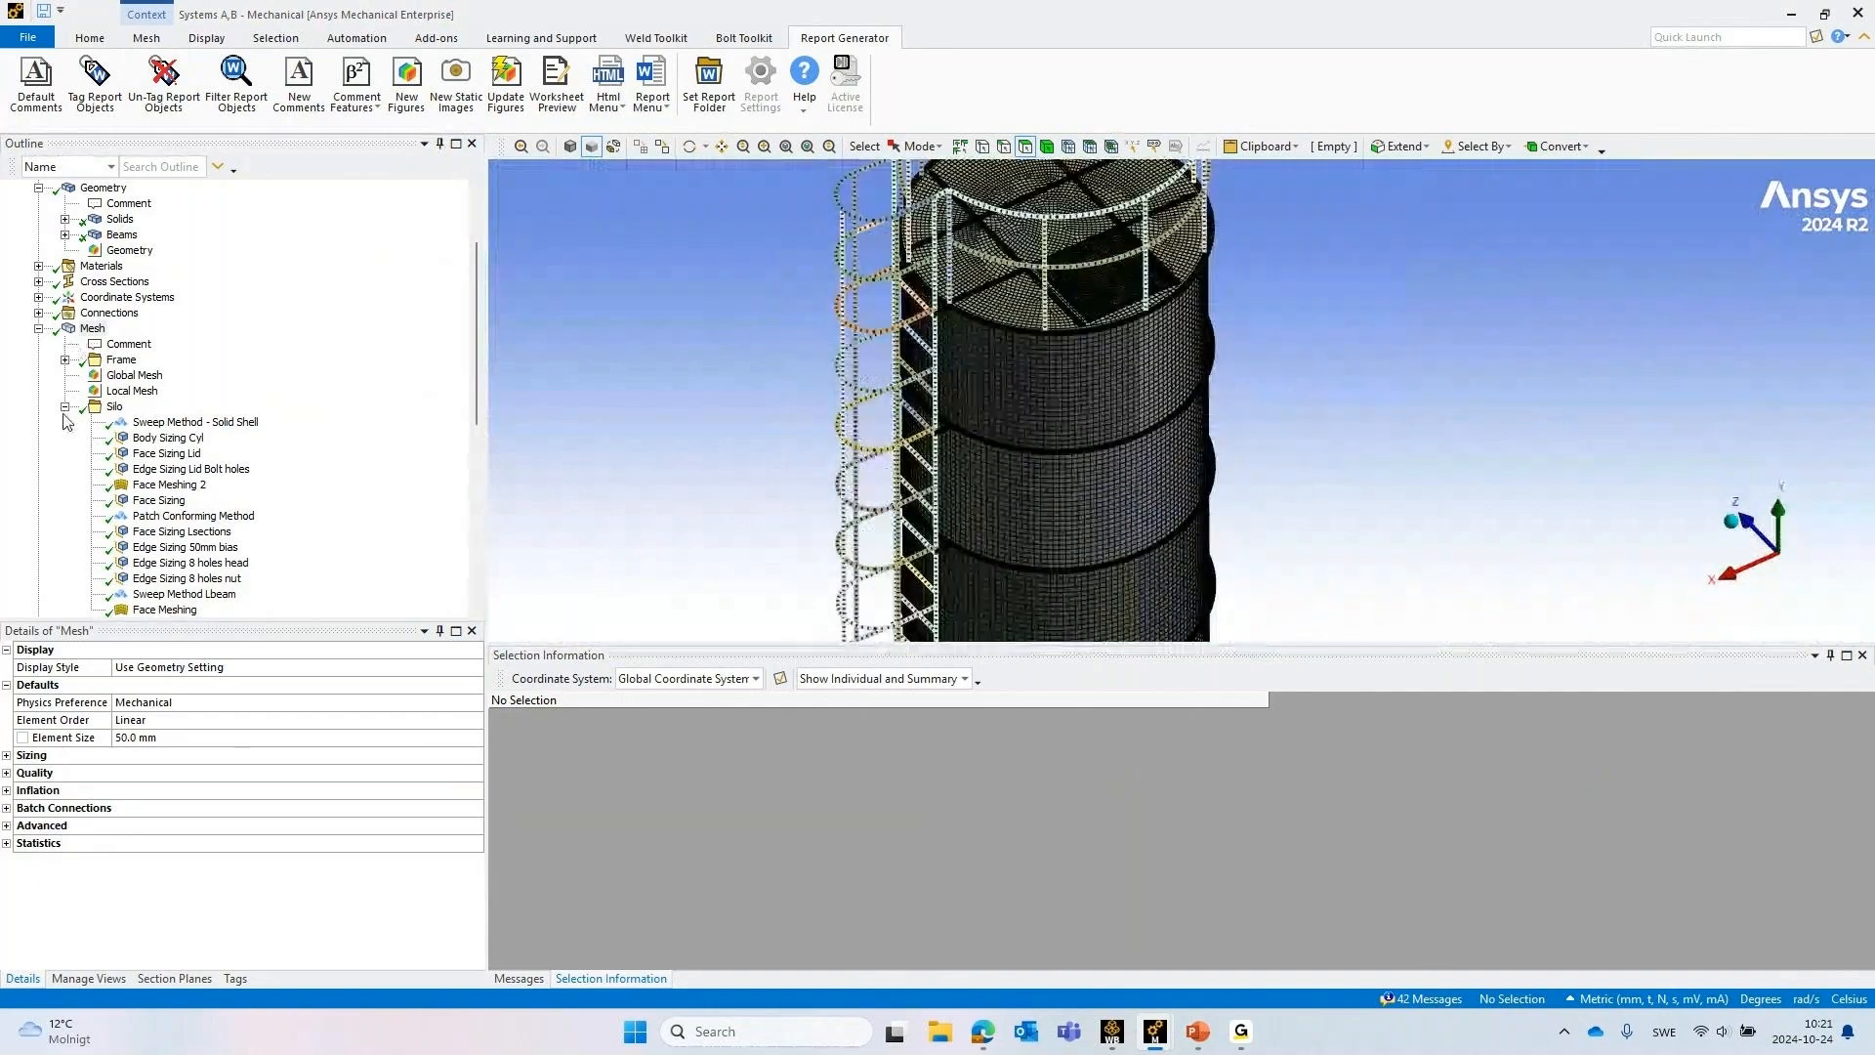
List the Frame group's mesh controls and examine the mesh at a support leg's gusset plate and base plate
click(64, 360)
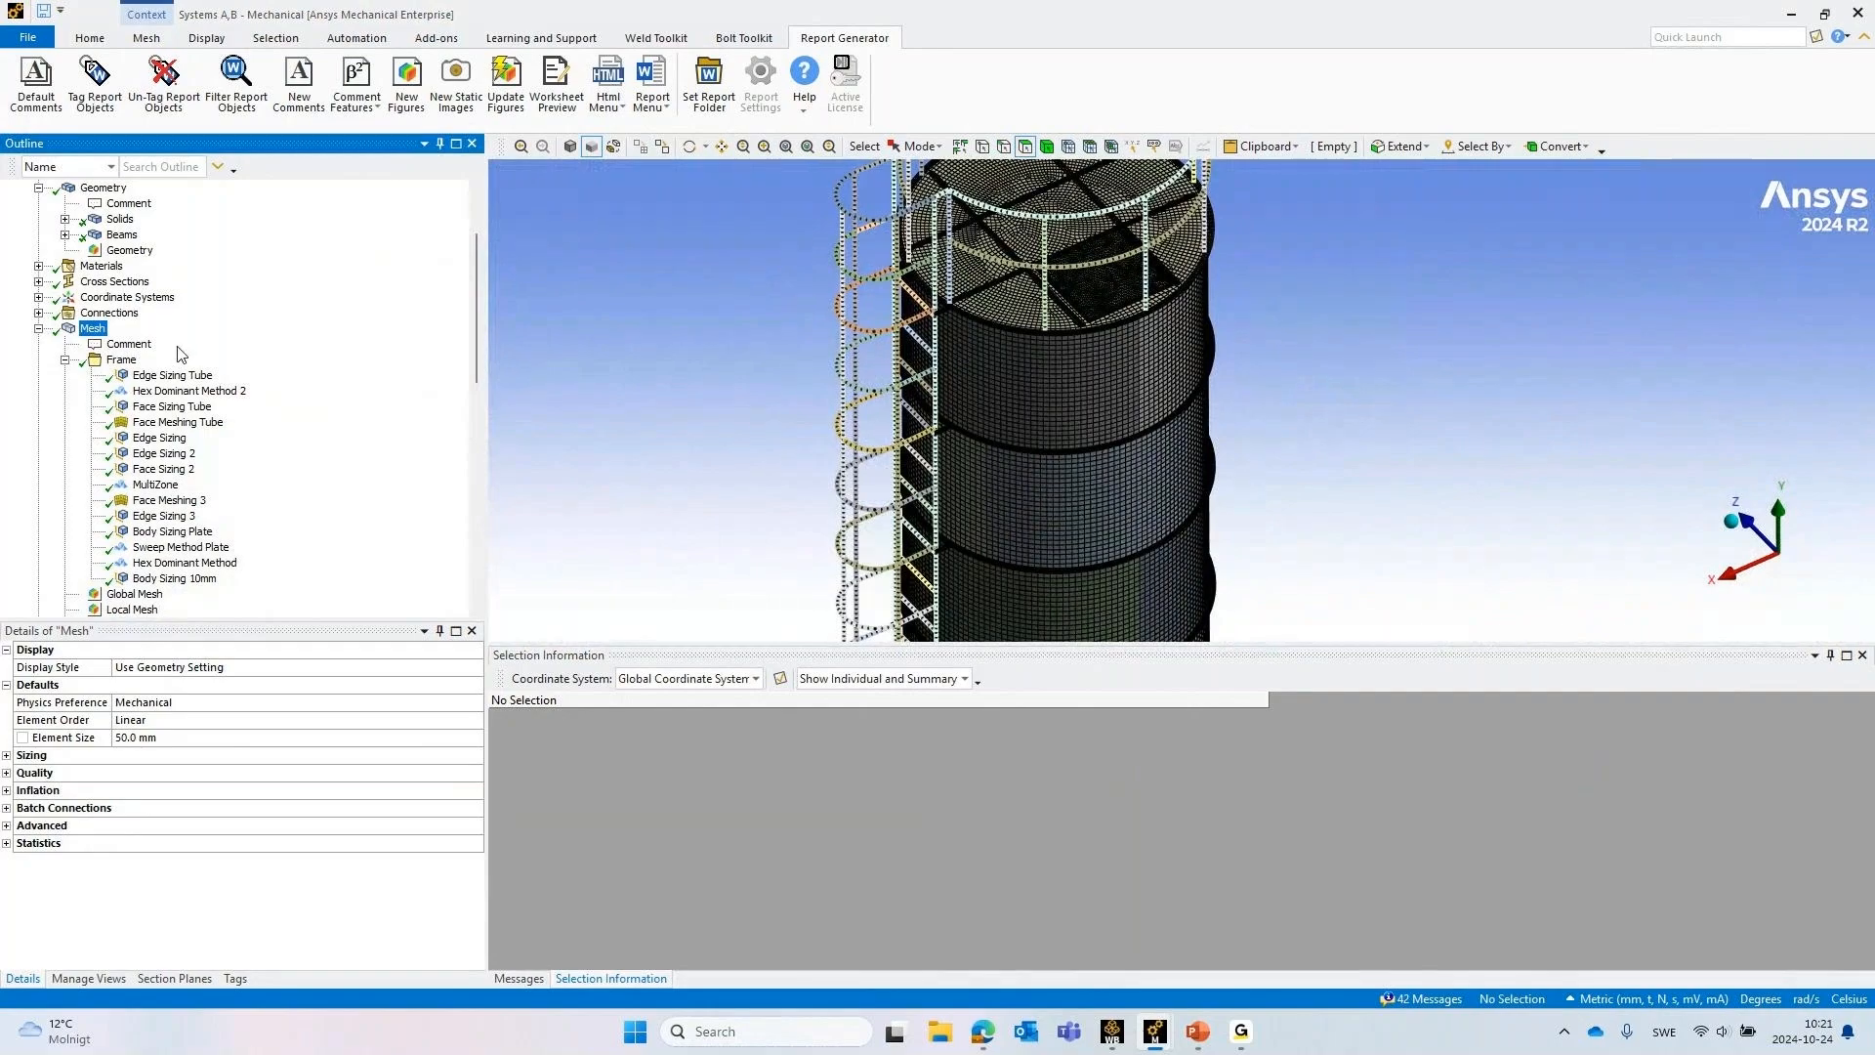
scroll(179, 392, down, 2)
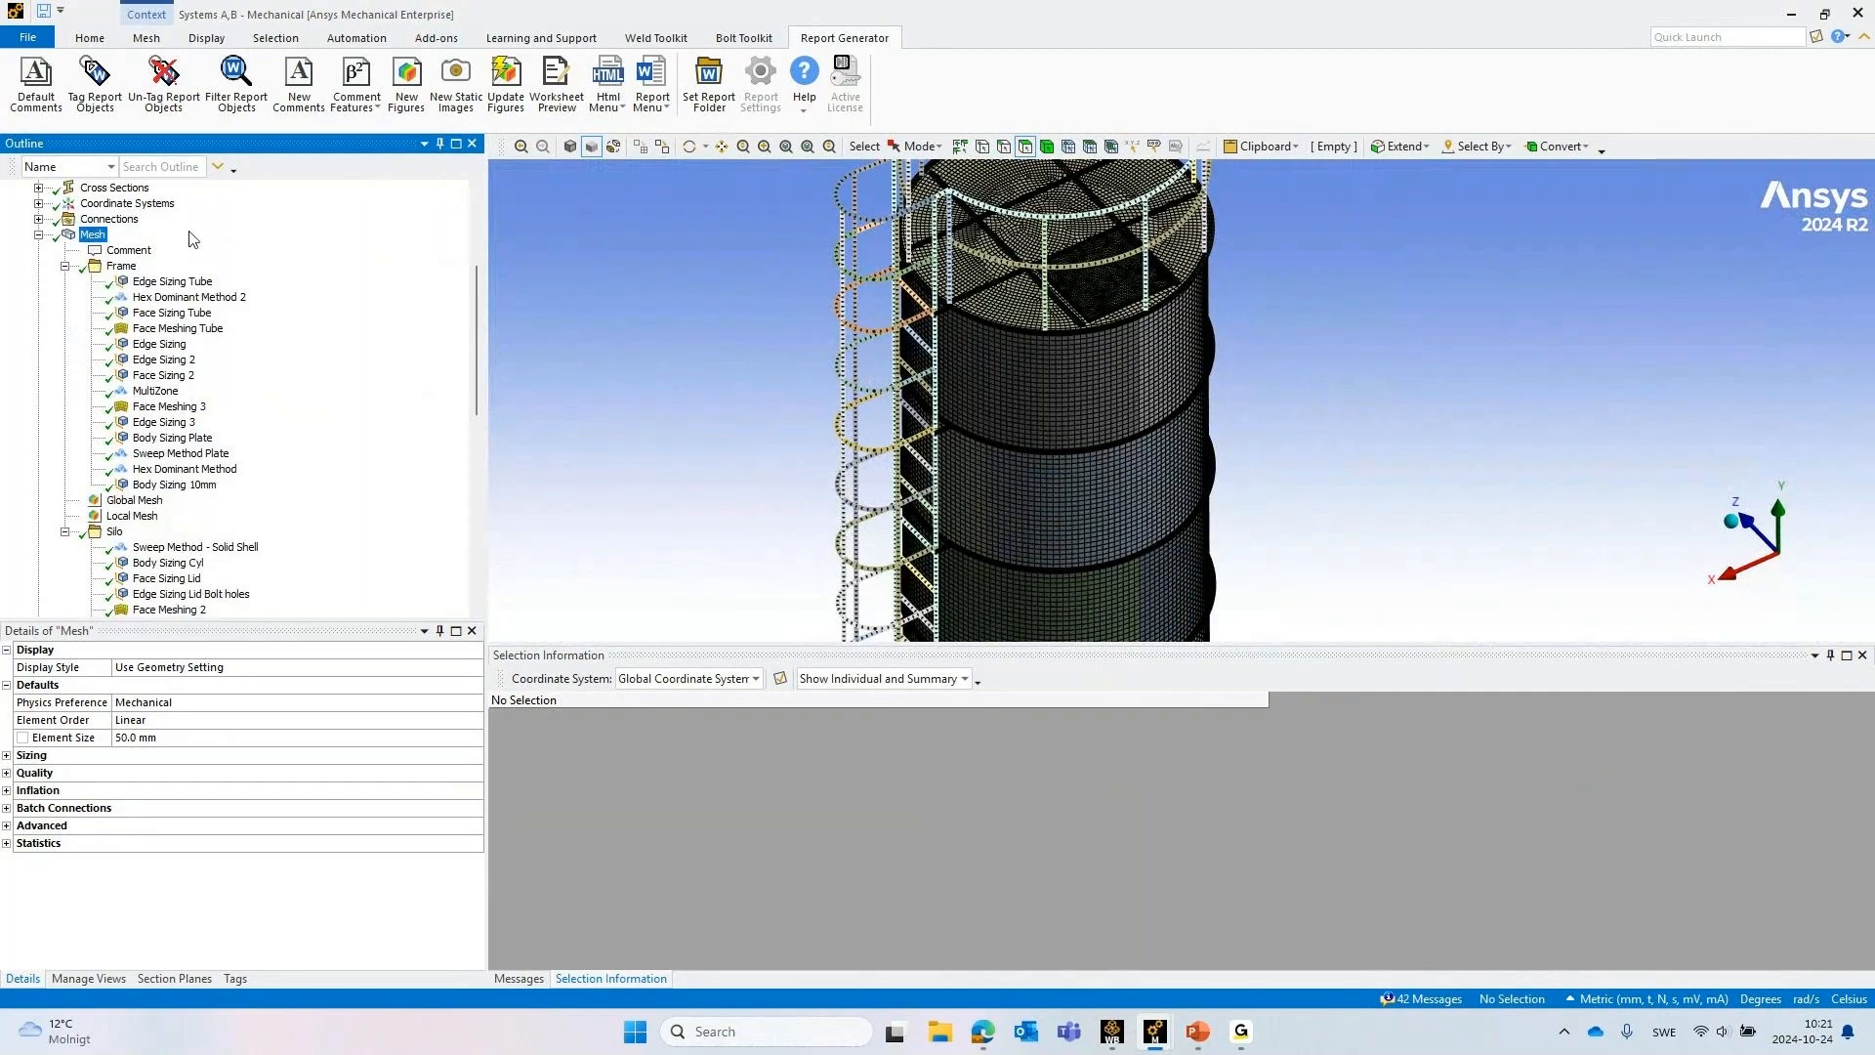
scroll(1342, 437, down, 5)
ctrl+middle_drag(1342, 438, 1232, 229)
ctrl+middle_drag(1215, 510, 1201, 376)
scroll(1080, 489, up, 4)
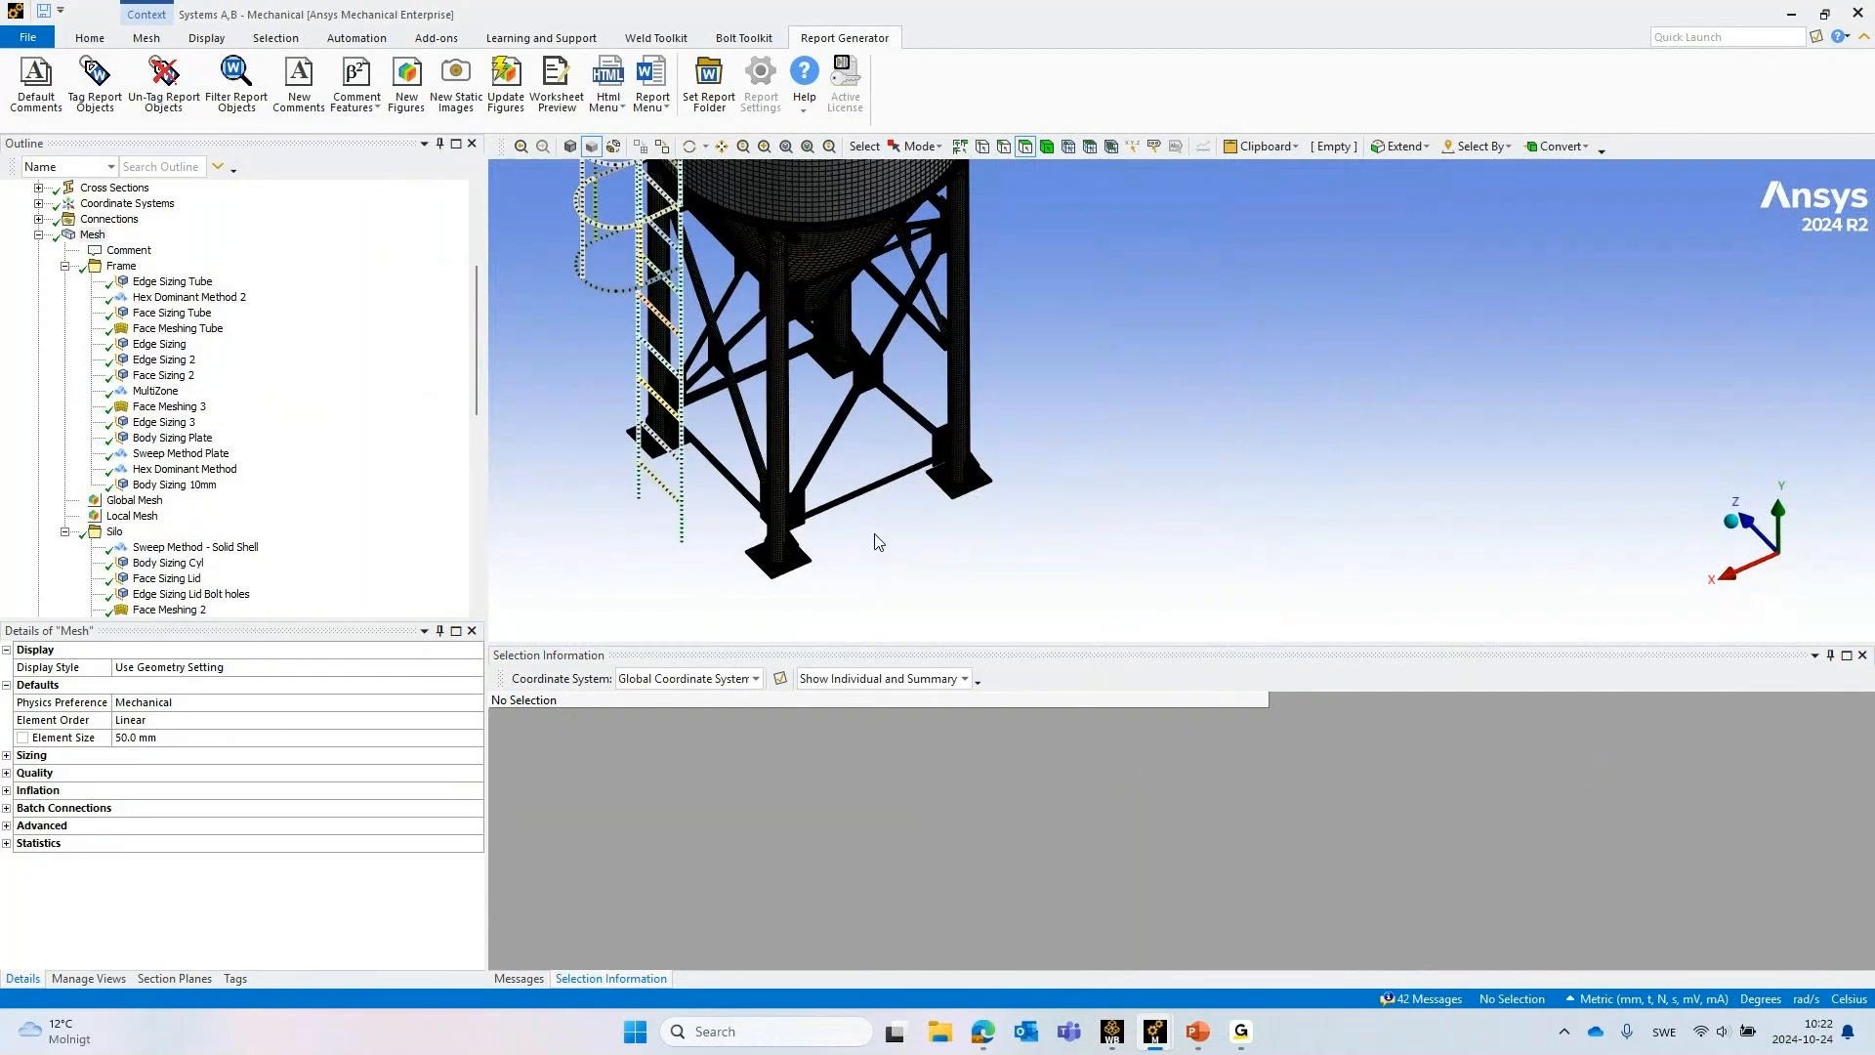
scroll(1004, 447, up, 5)
ctrl+middle_drag(834, 396, 1179, 232)
scroll(1393, 331, up, 5)
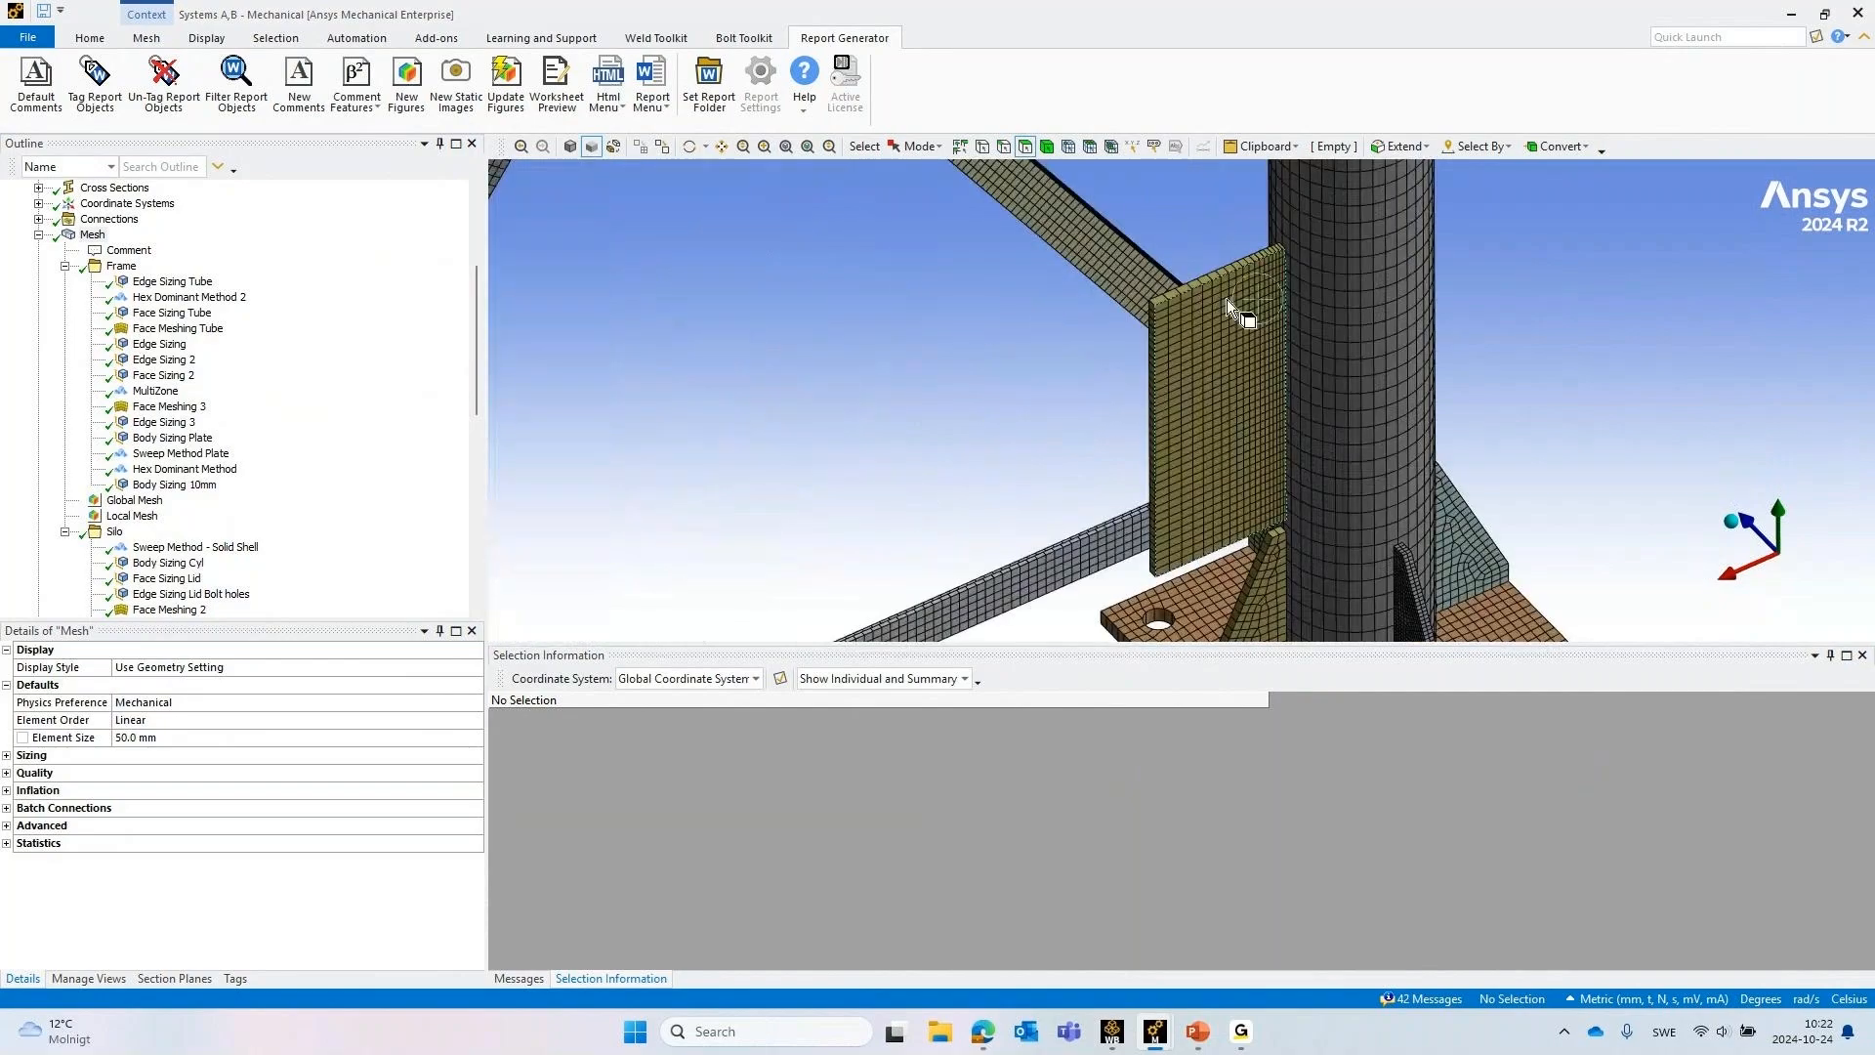
middle_drag(1402, 387, 1386, 326)
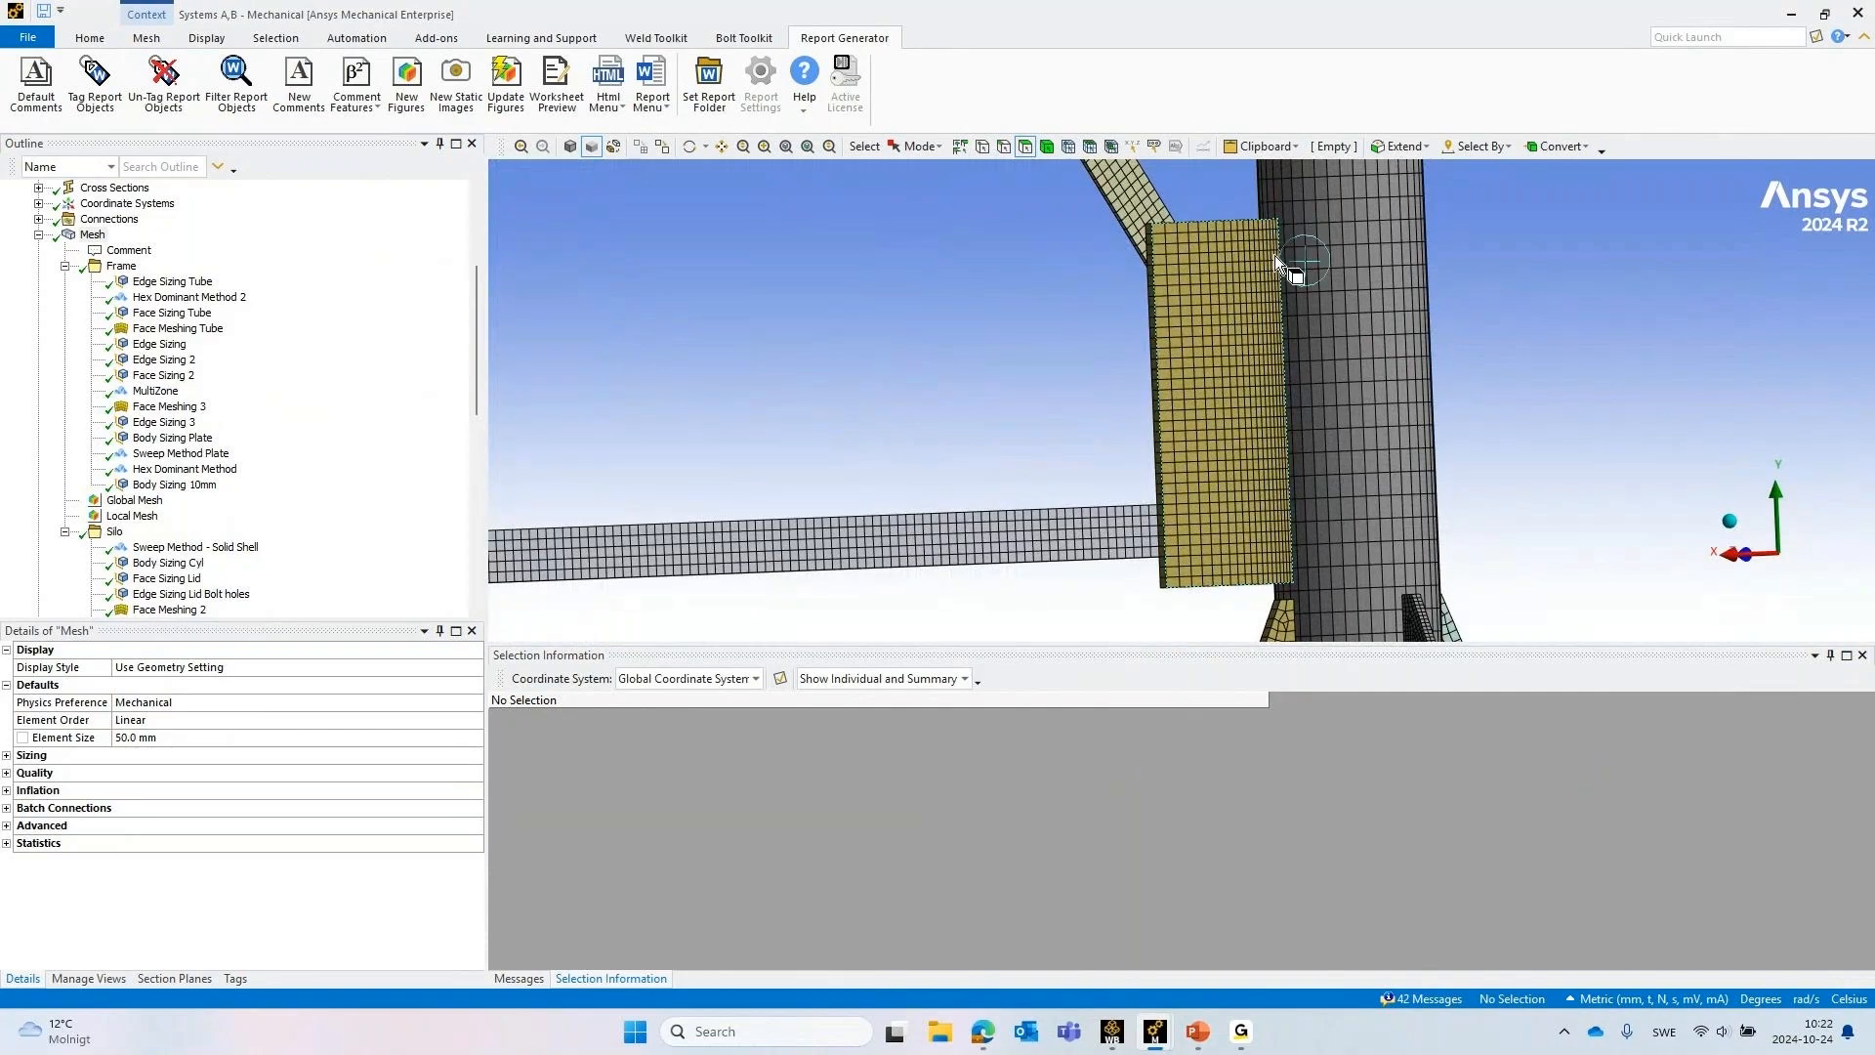
Examine the mesh of the frame's cross bracing, centre plates and upper leg connection at the cone
scroll(1237, 303, down, 5)
ctrl+middle_drag(1162, 249, 1274, 498)
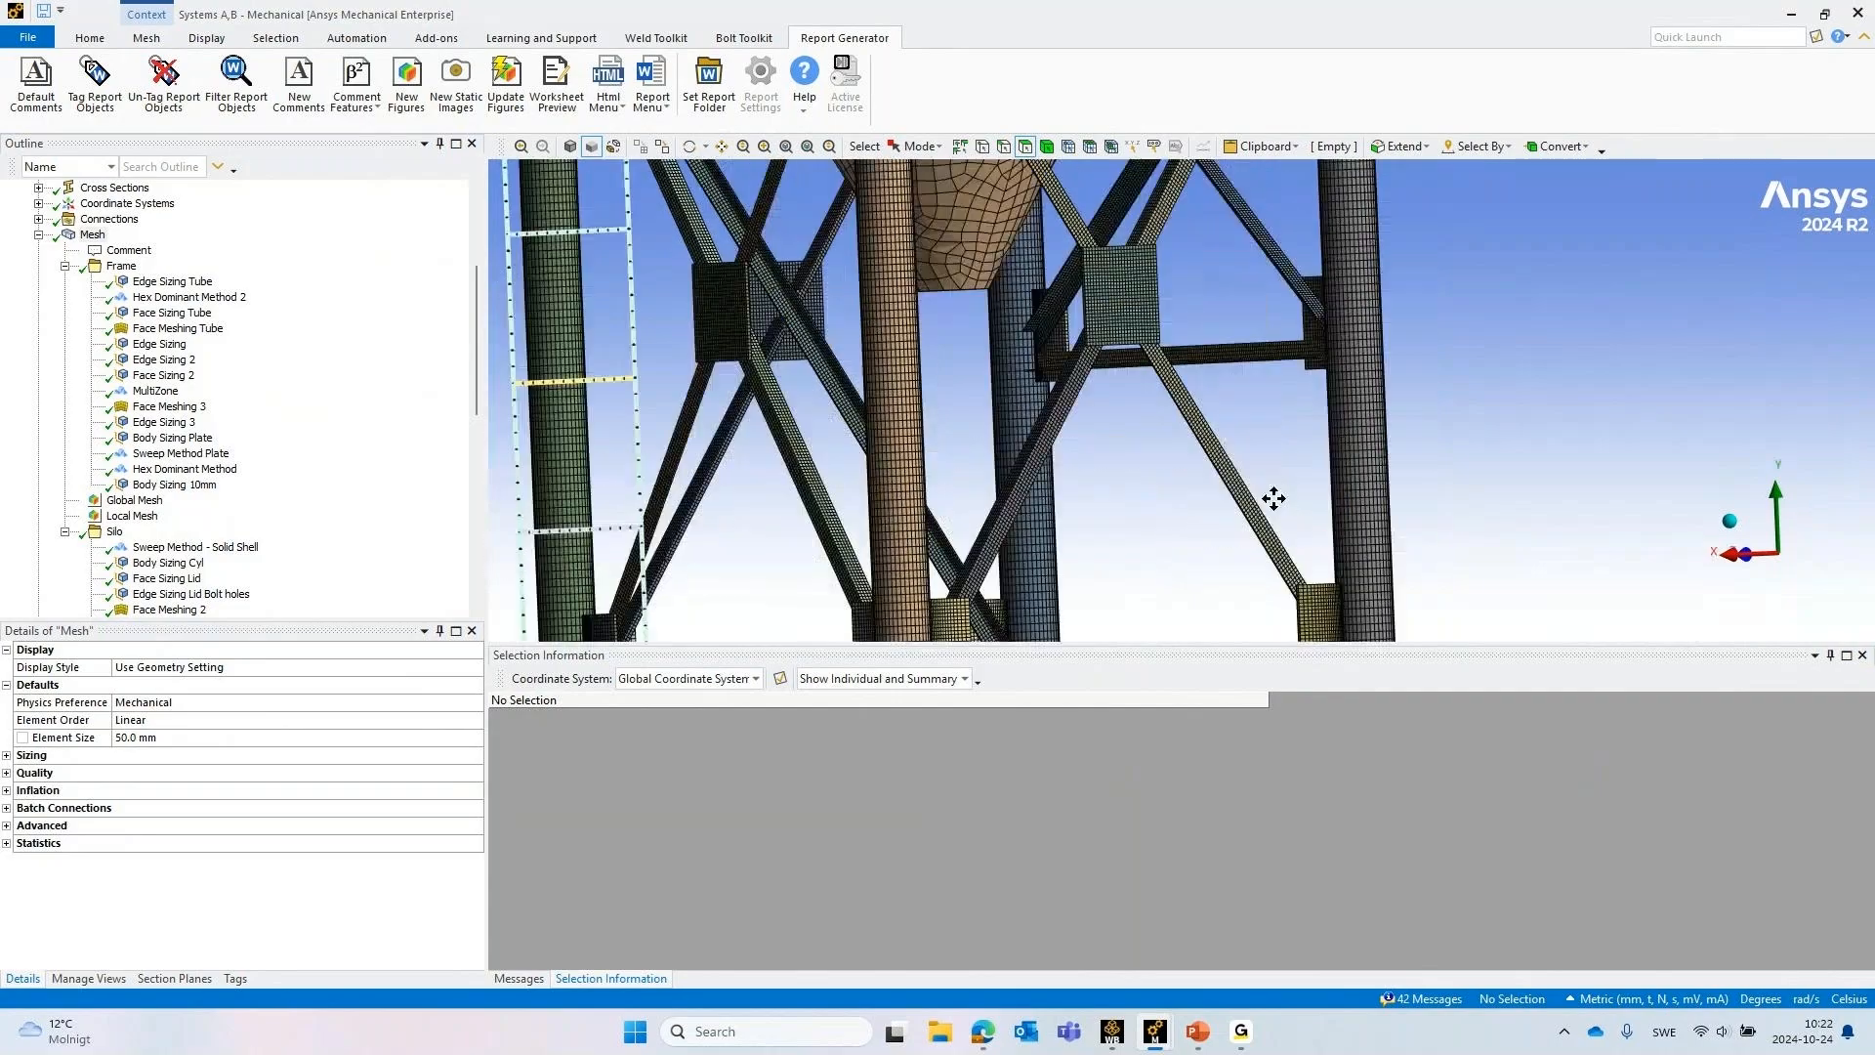
middle_drag(1054, 293, 1006, 357)
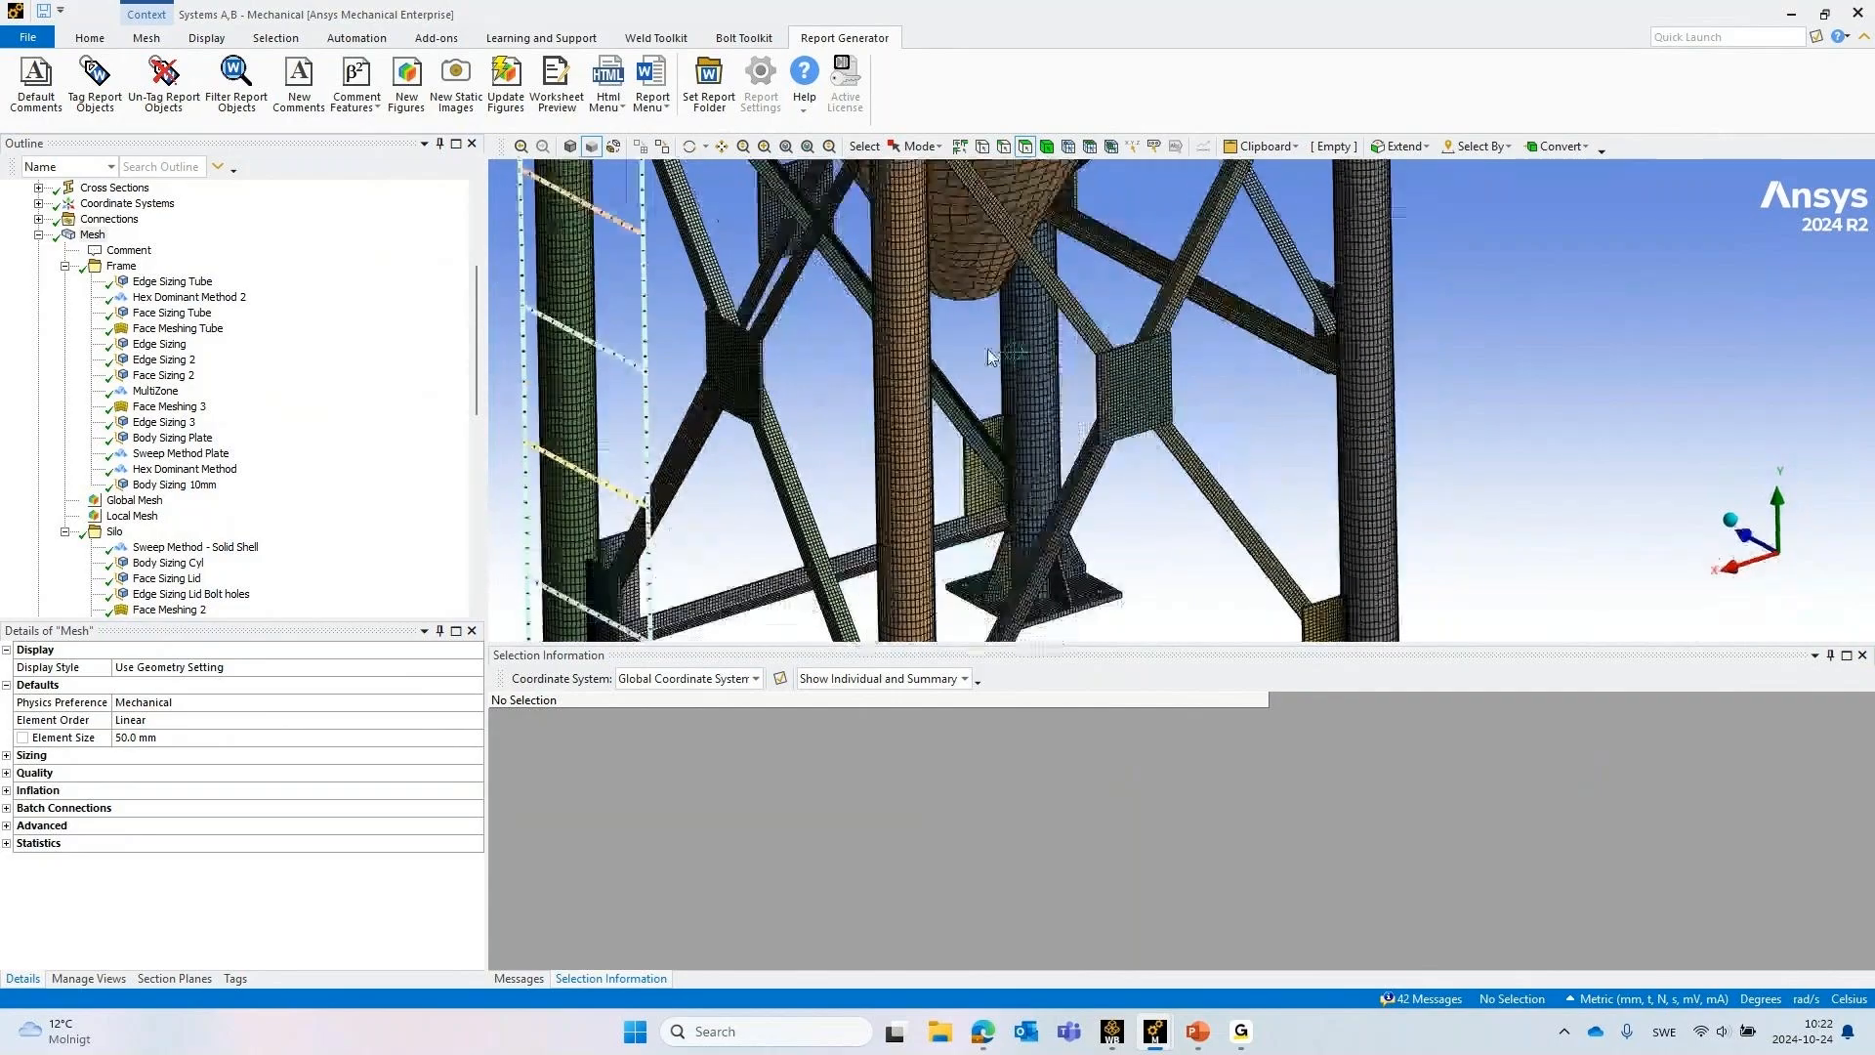
scroll(881, 485, up, 5)
ctrl+middle_drag(872, 293, 899, 496)
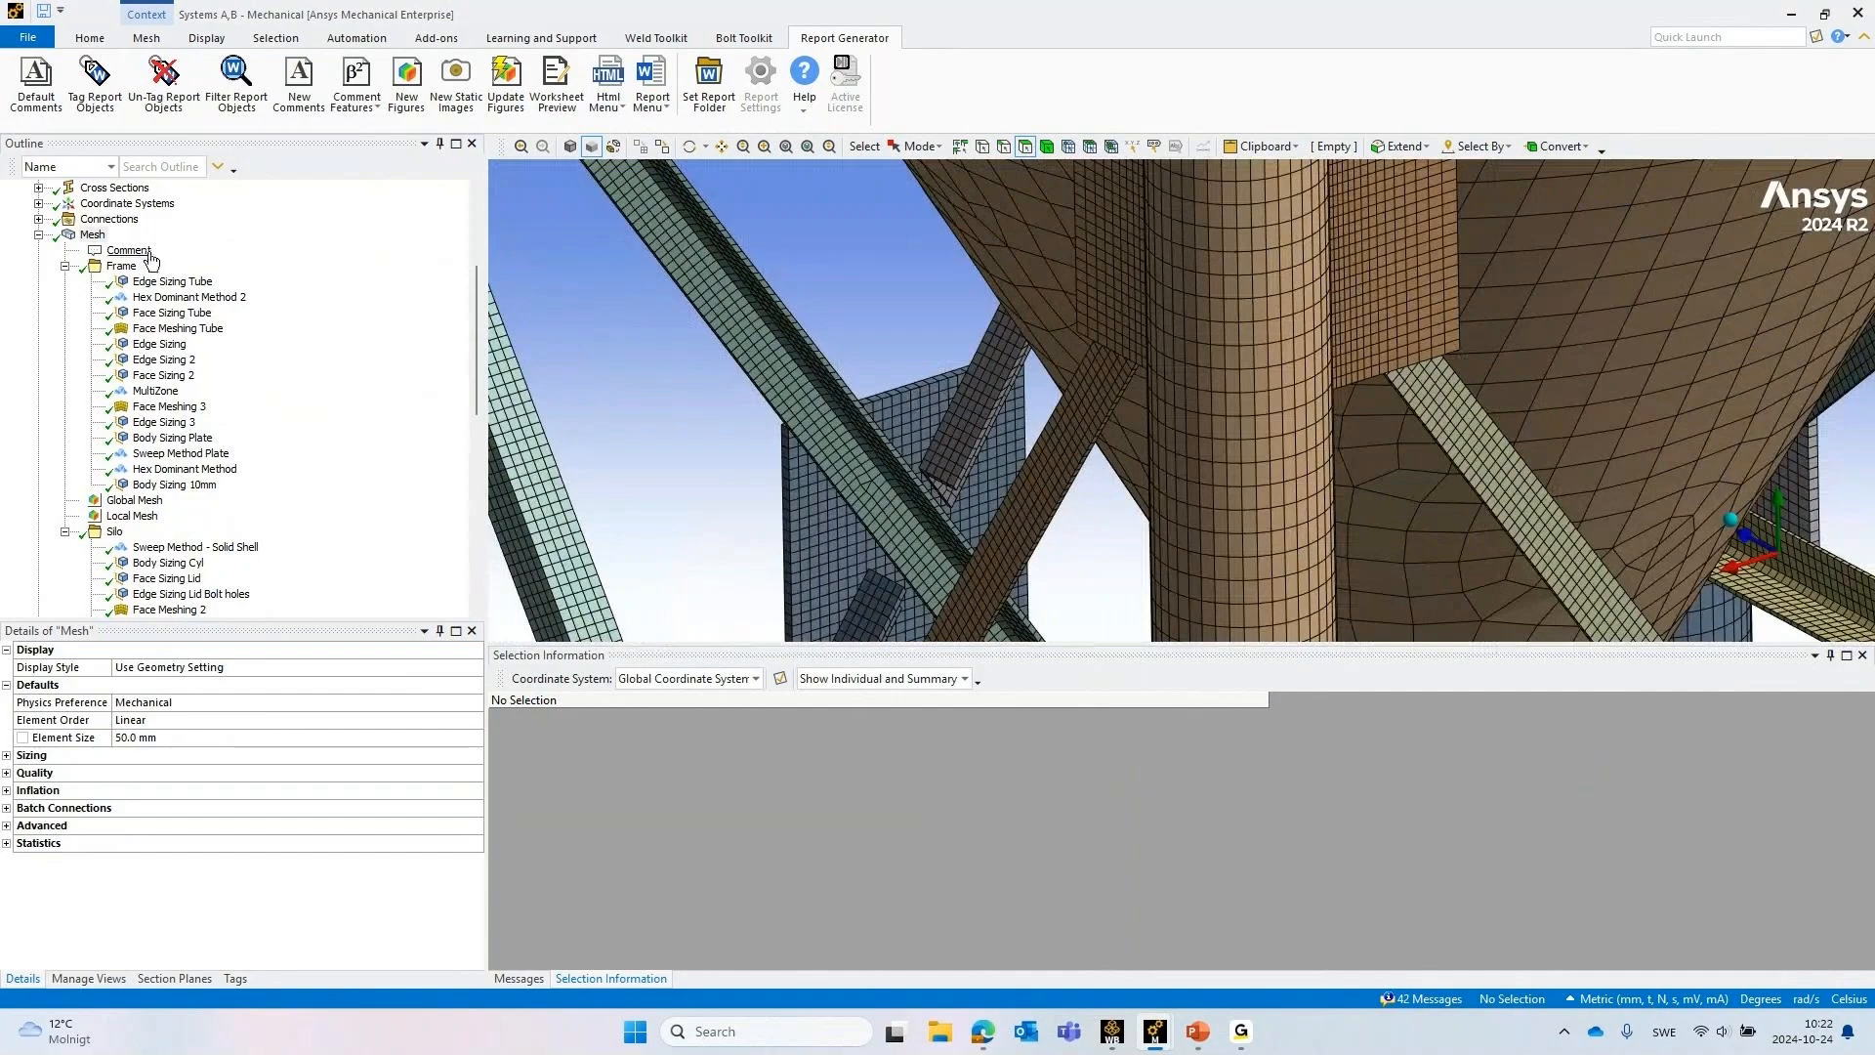
Display the geometry at the brace and gusset plate in wireframe, and switch the view to shaded with edges
scroll(107, 256, up, 5)
click(102, 297)
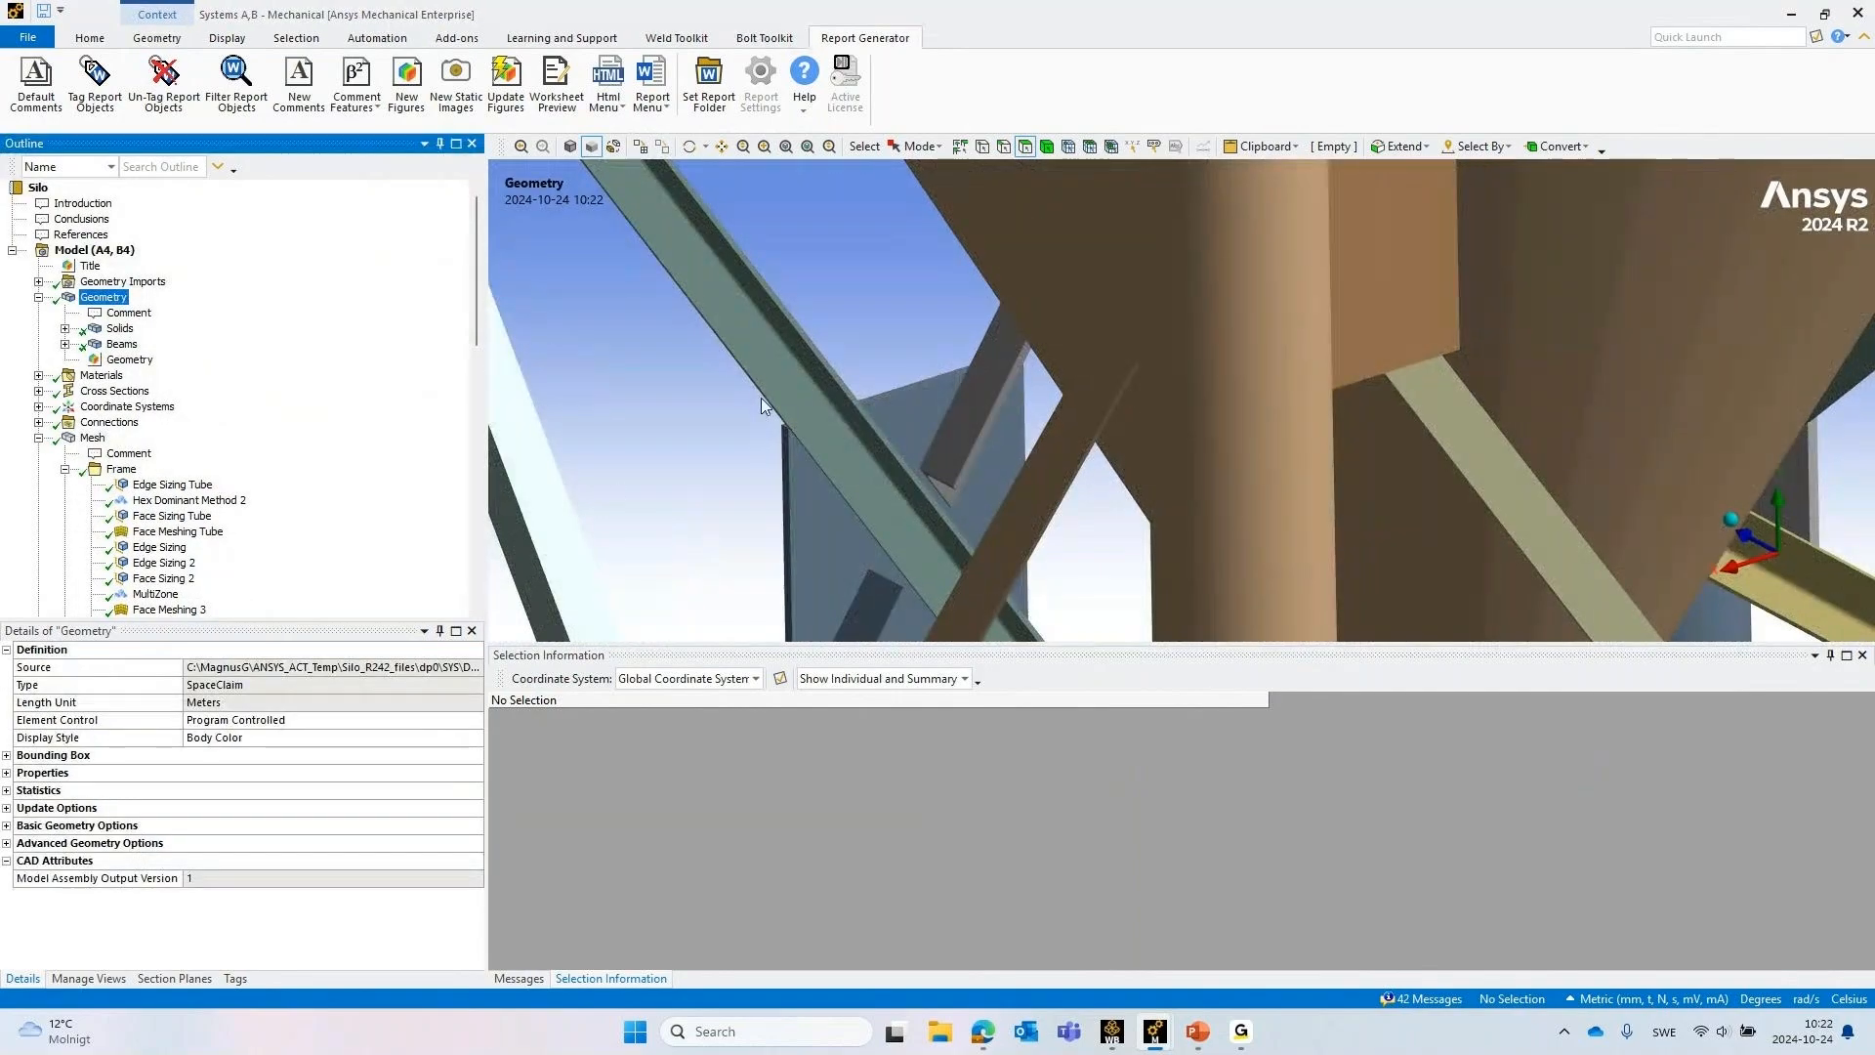
middle_drag(760, 397, 859, 332)
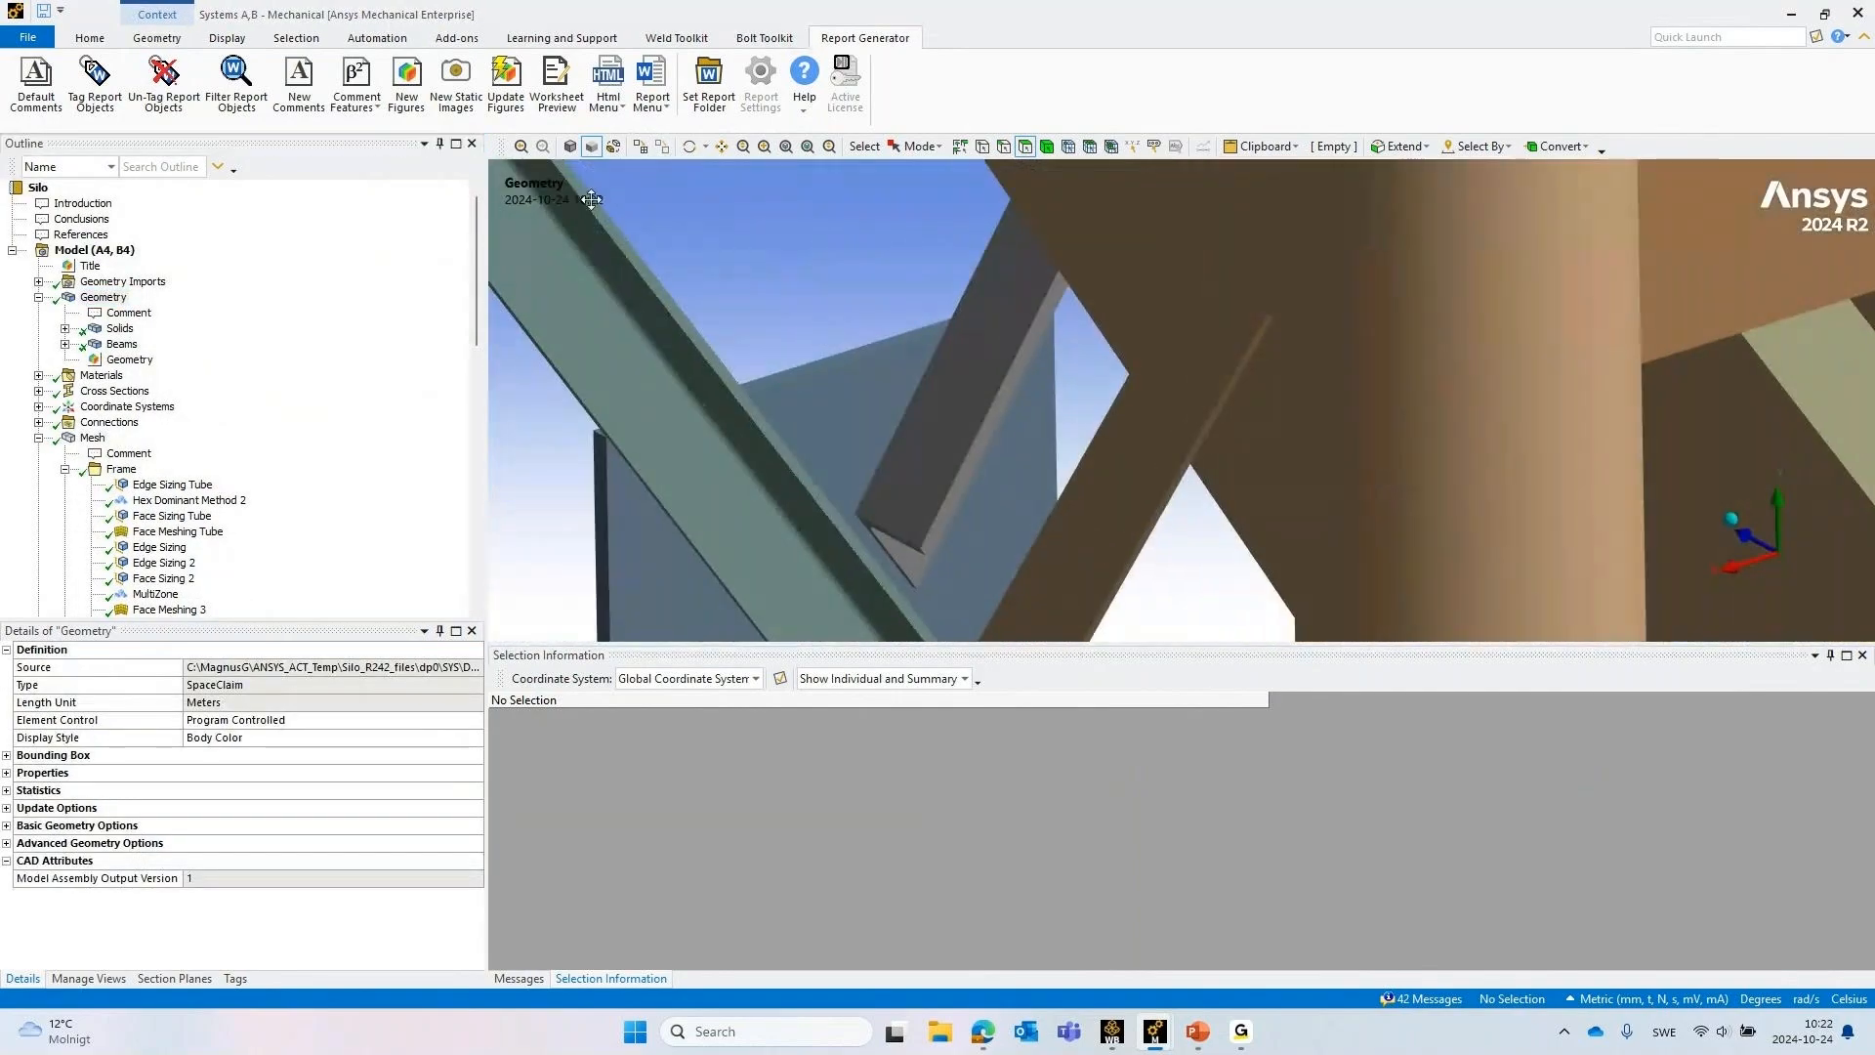
click(613, 147)
mouse_move(1019, 351)
middle_down()
mouse_move(1006, 298)
mouse_move(1017, 337)
middle_up()
scroll(1013, 345, up, 3)
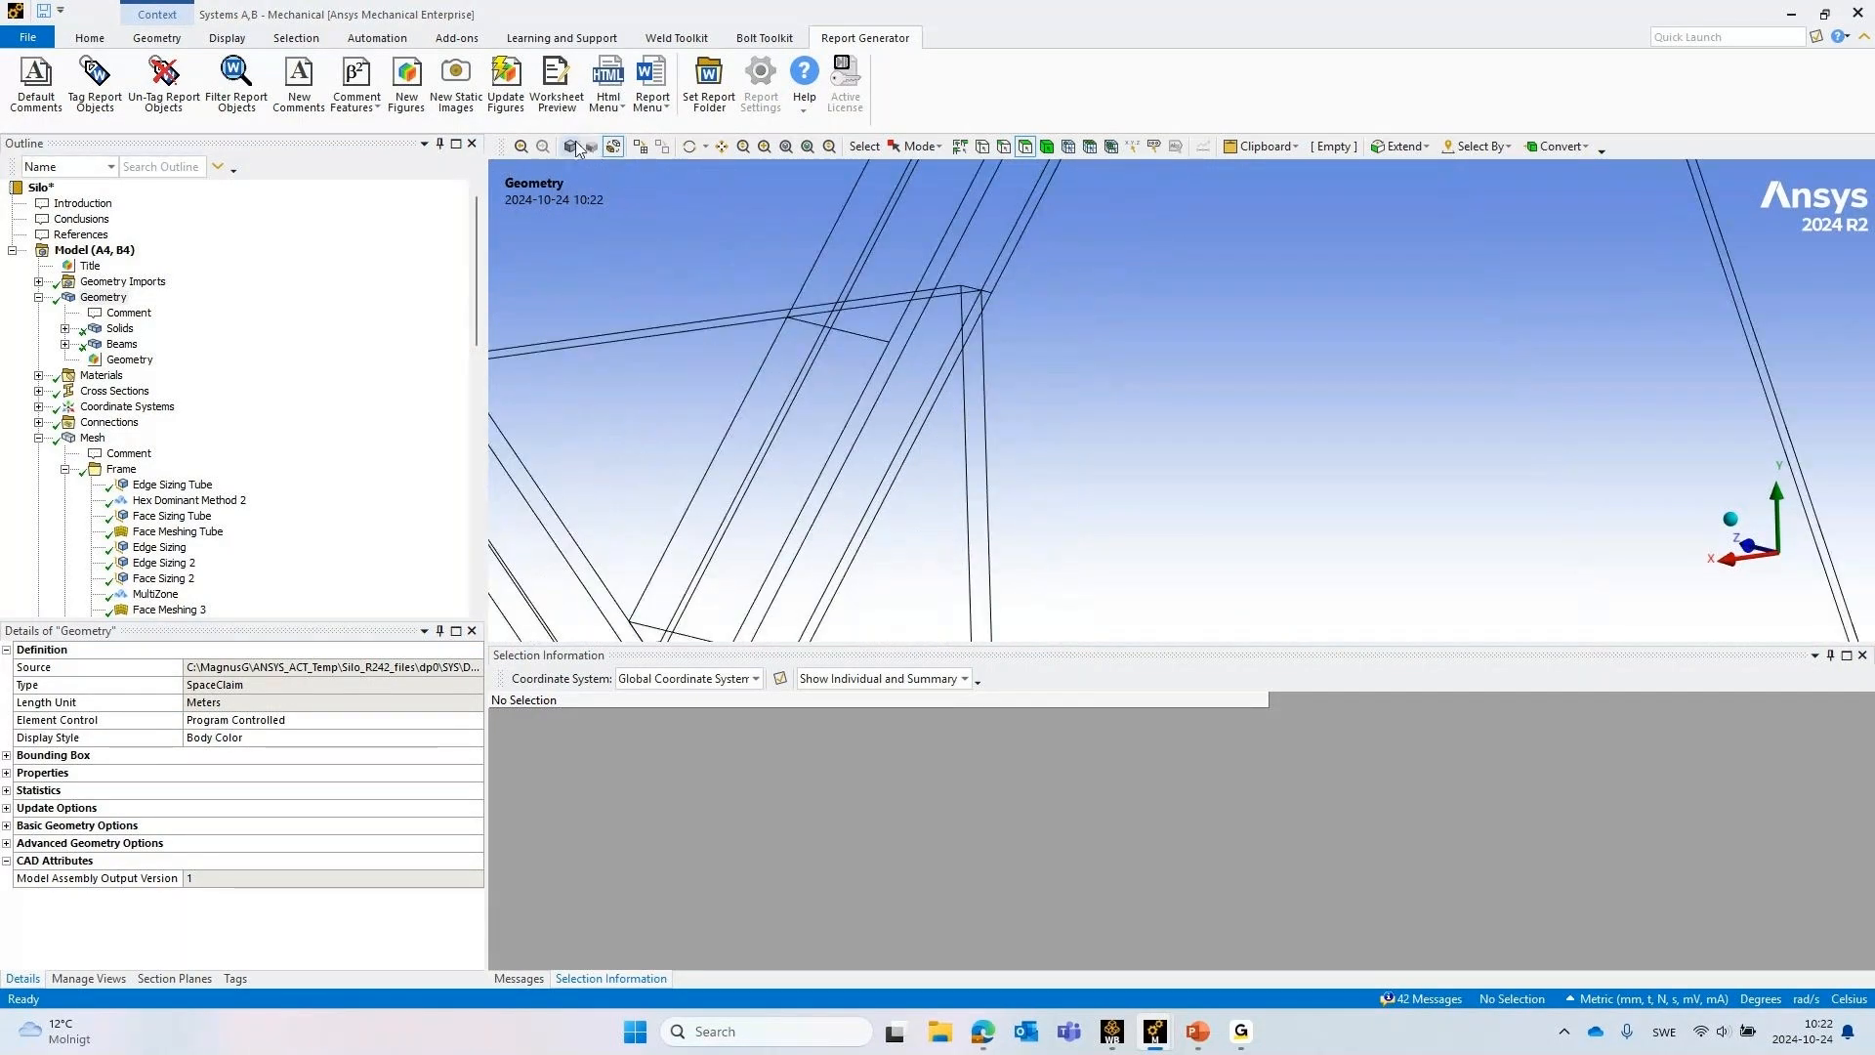
click(571, 146)
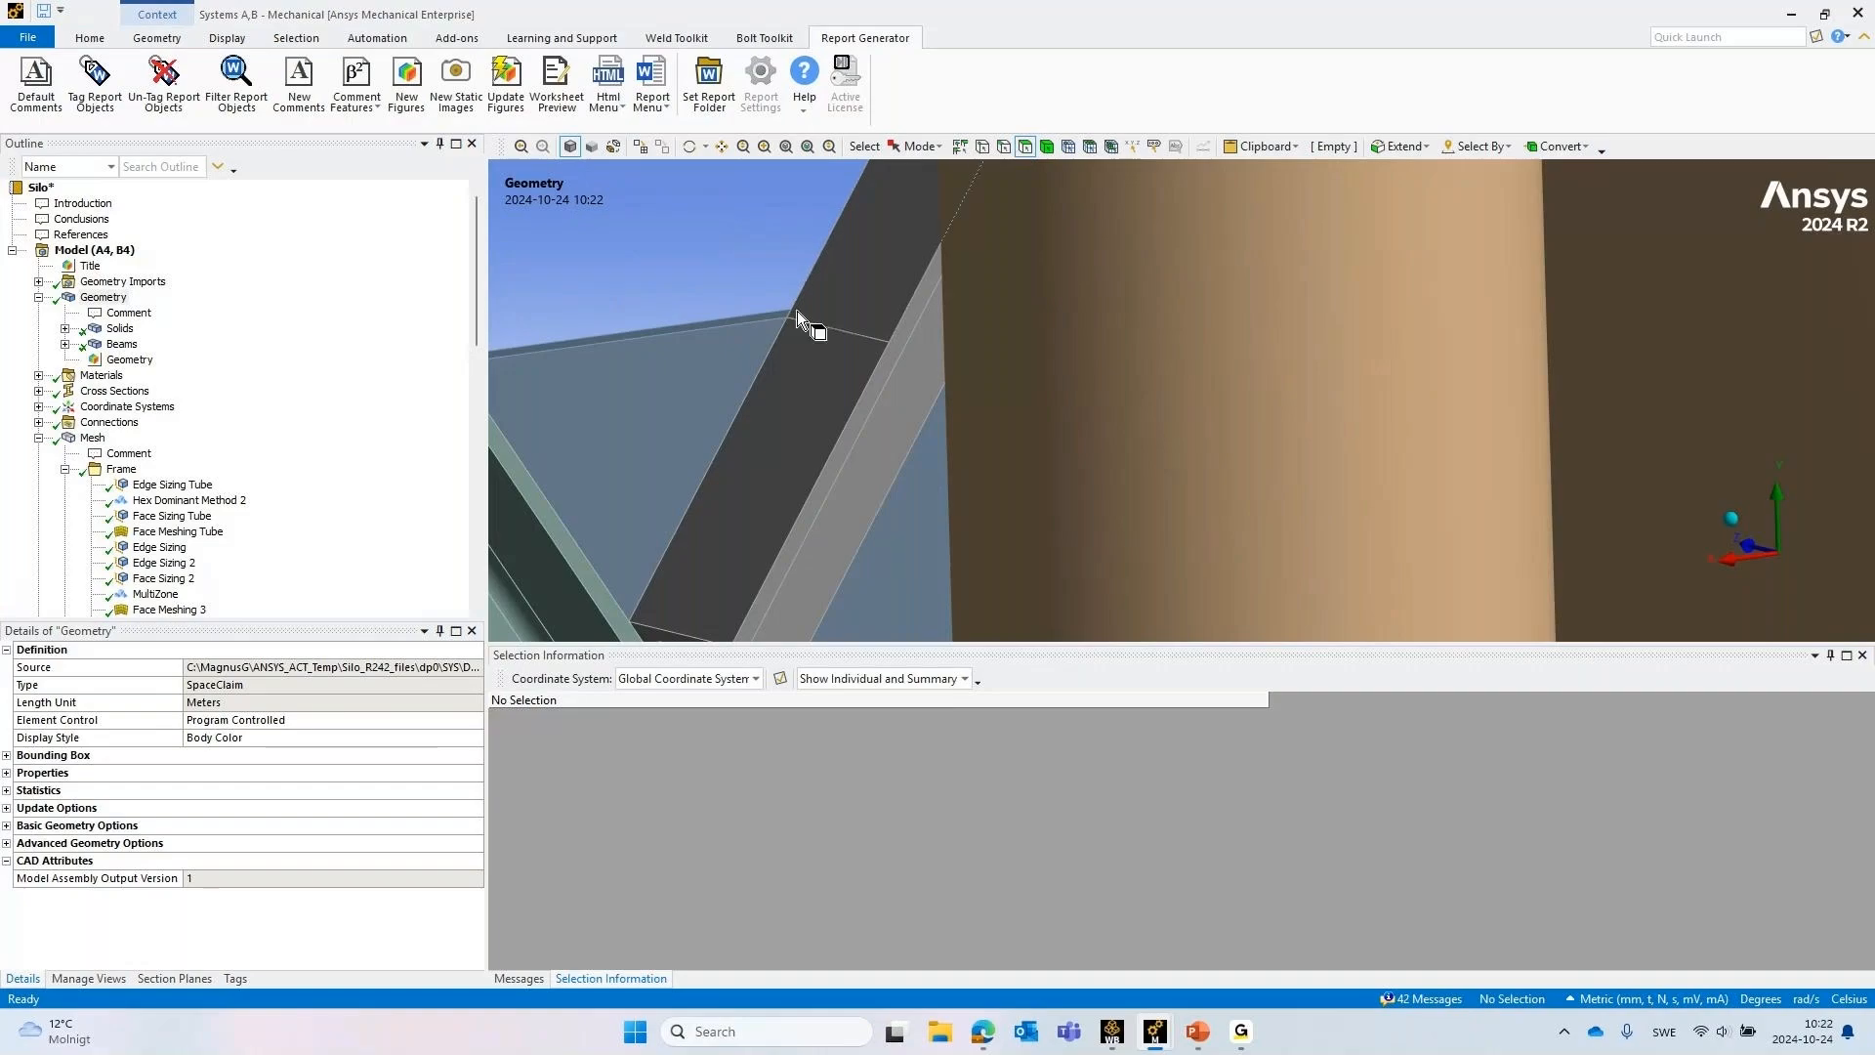
Select the brace's edge along the gusset plate to check its length, and clear the selection
middle_drag(793, 371, 777, 379)
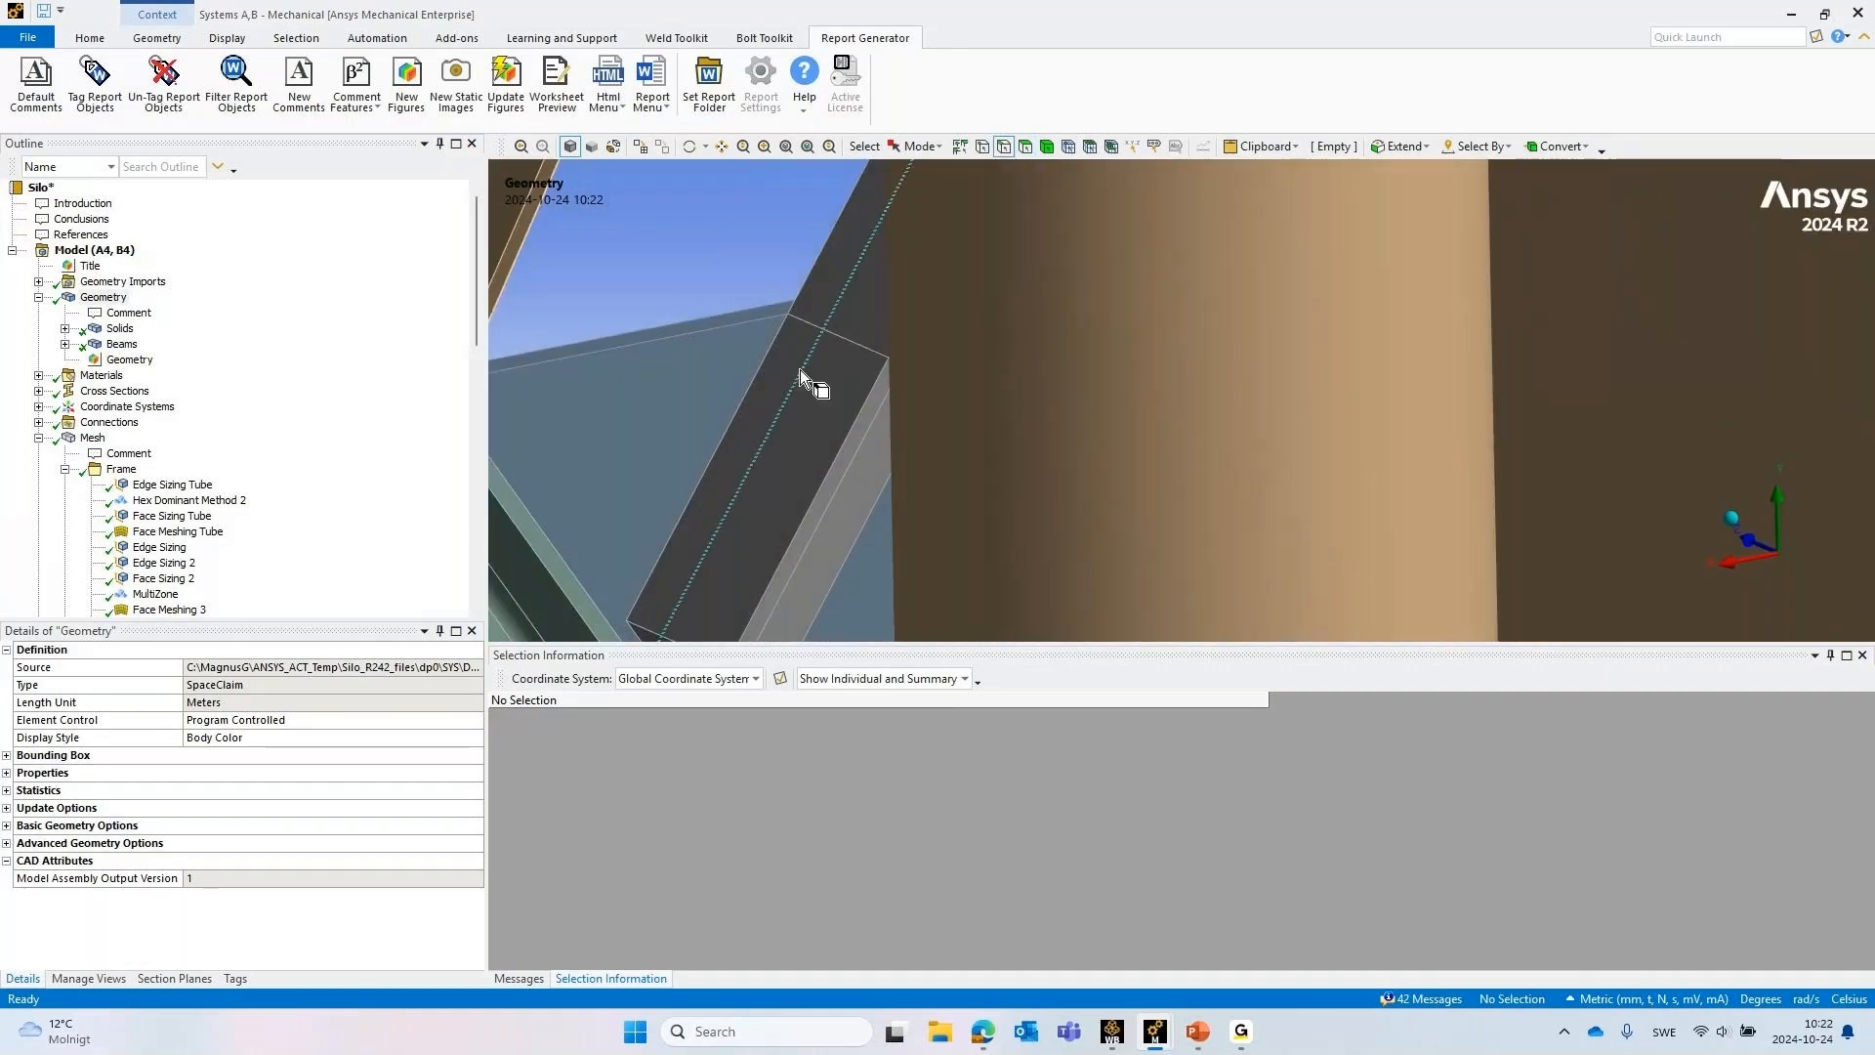
click(758, 371)
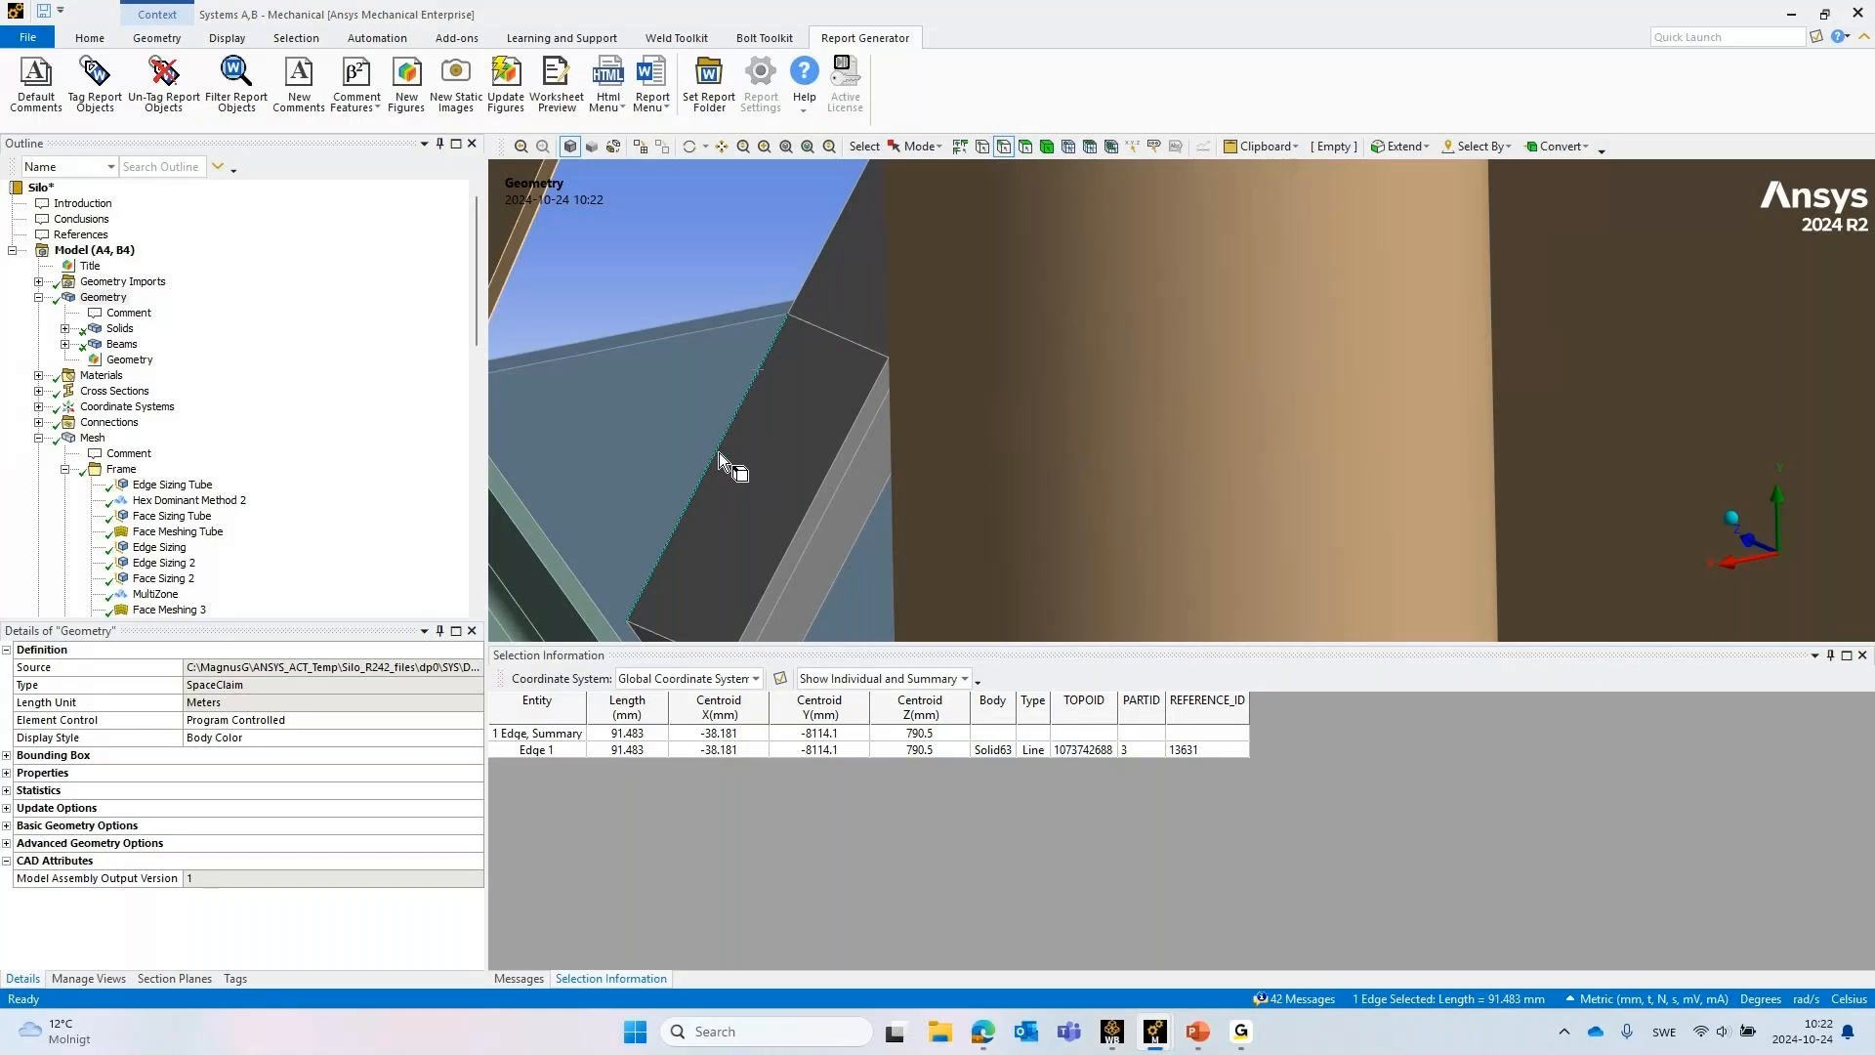
scroll(715, 454, down, 6)
click(670, 443)
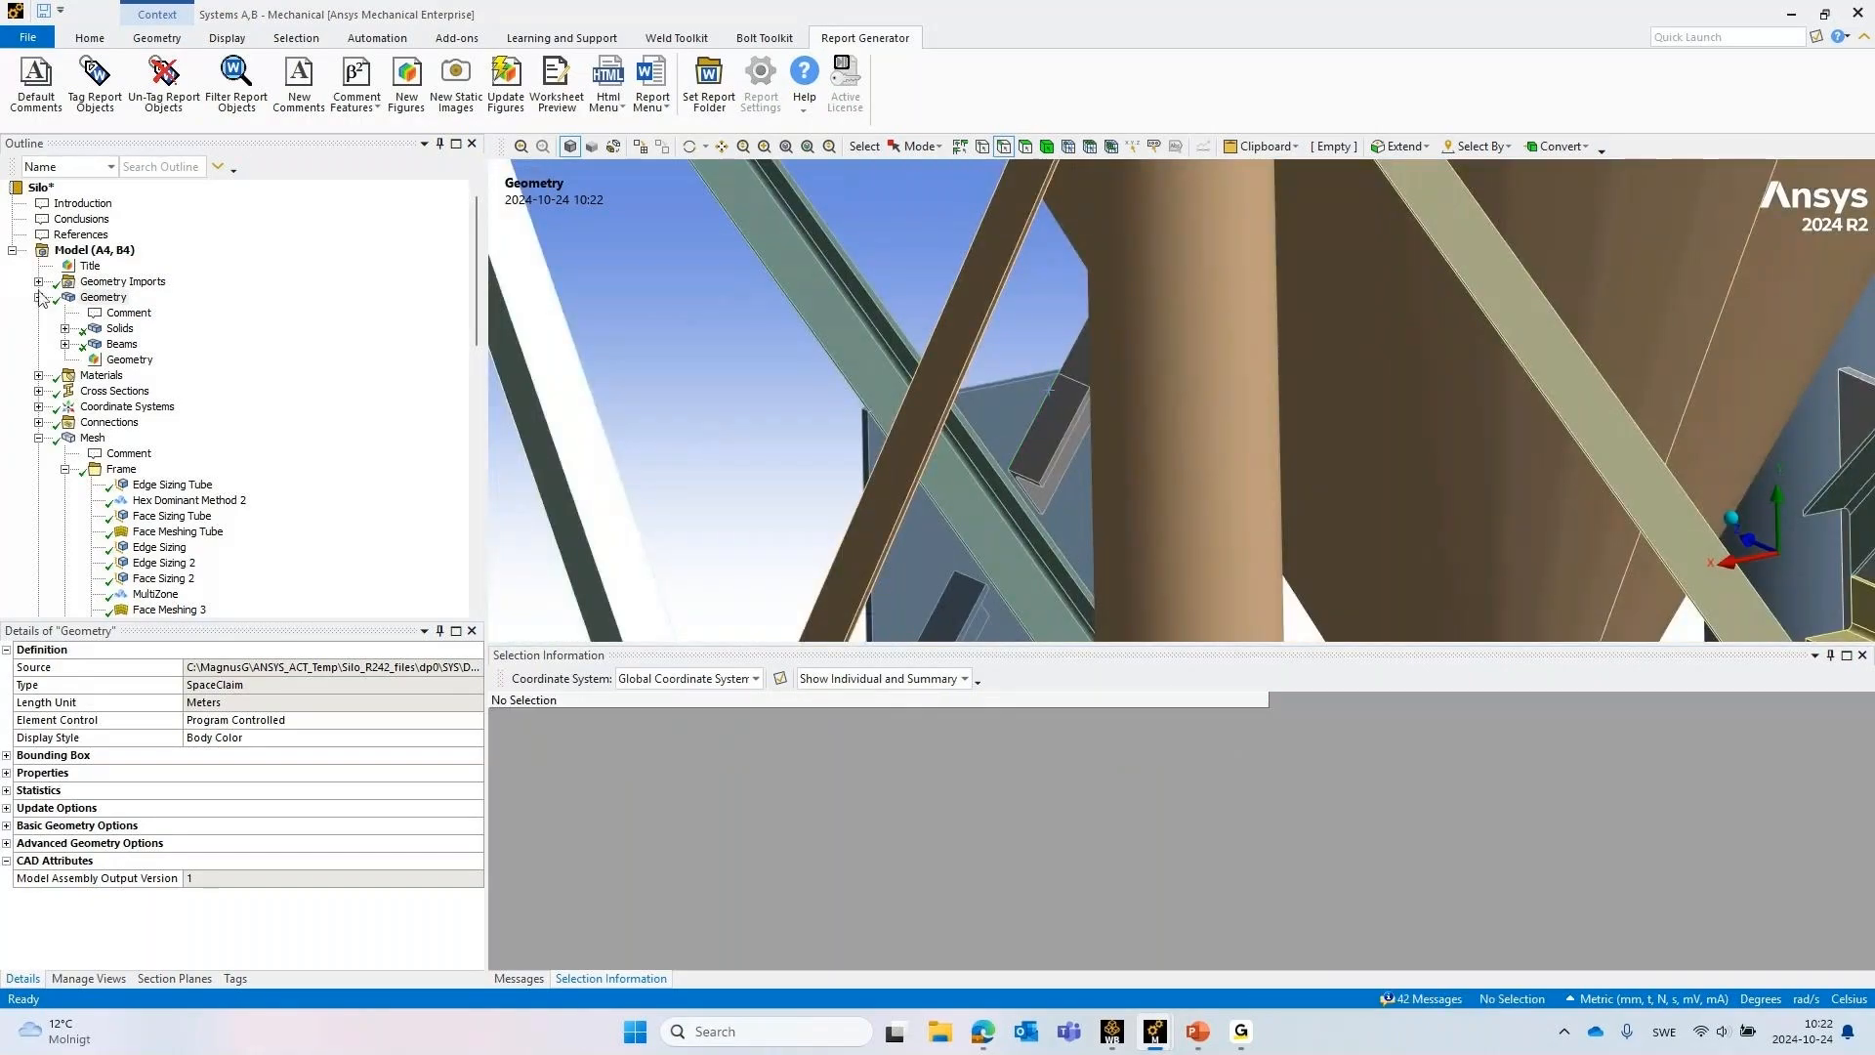
Display the Contact Tool's Initial contact status under Connections and close the Selection Information pane
click(39, 297)
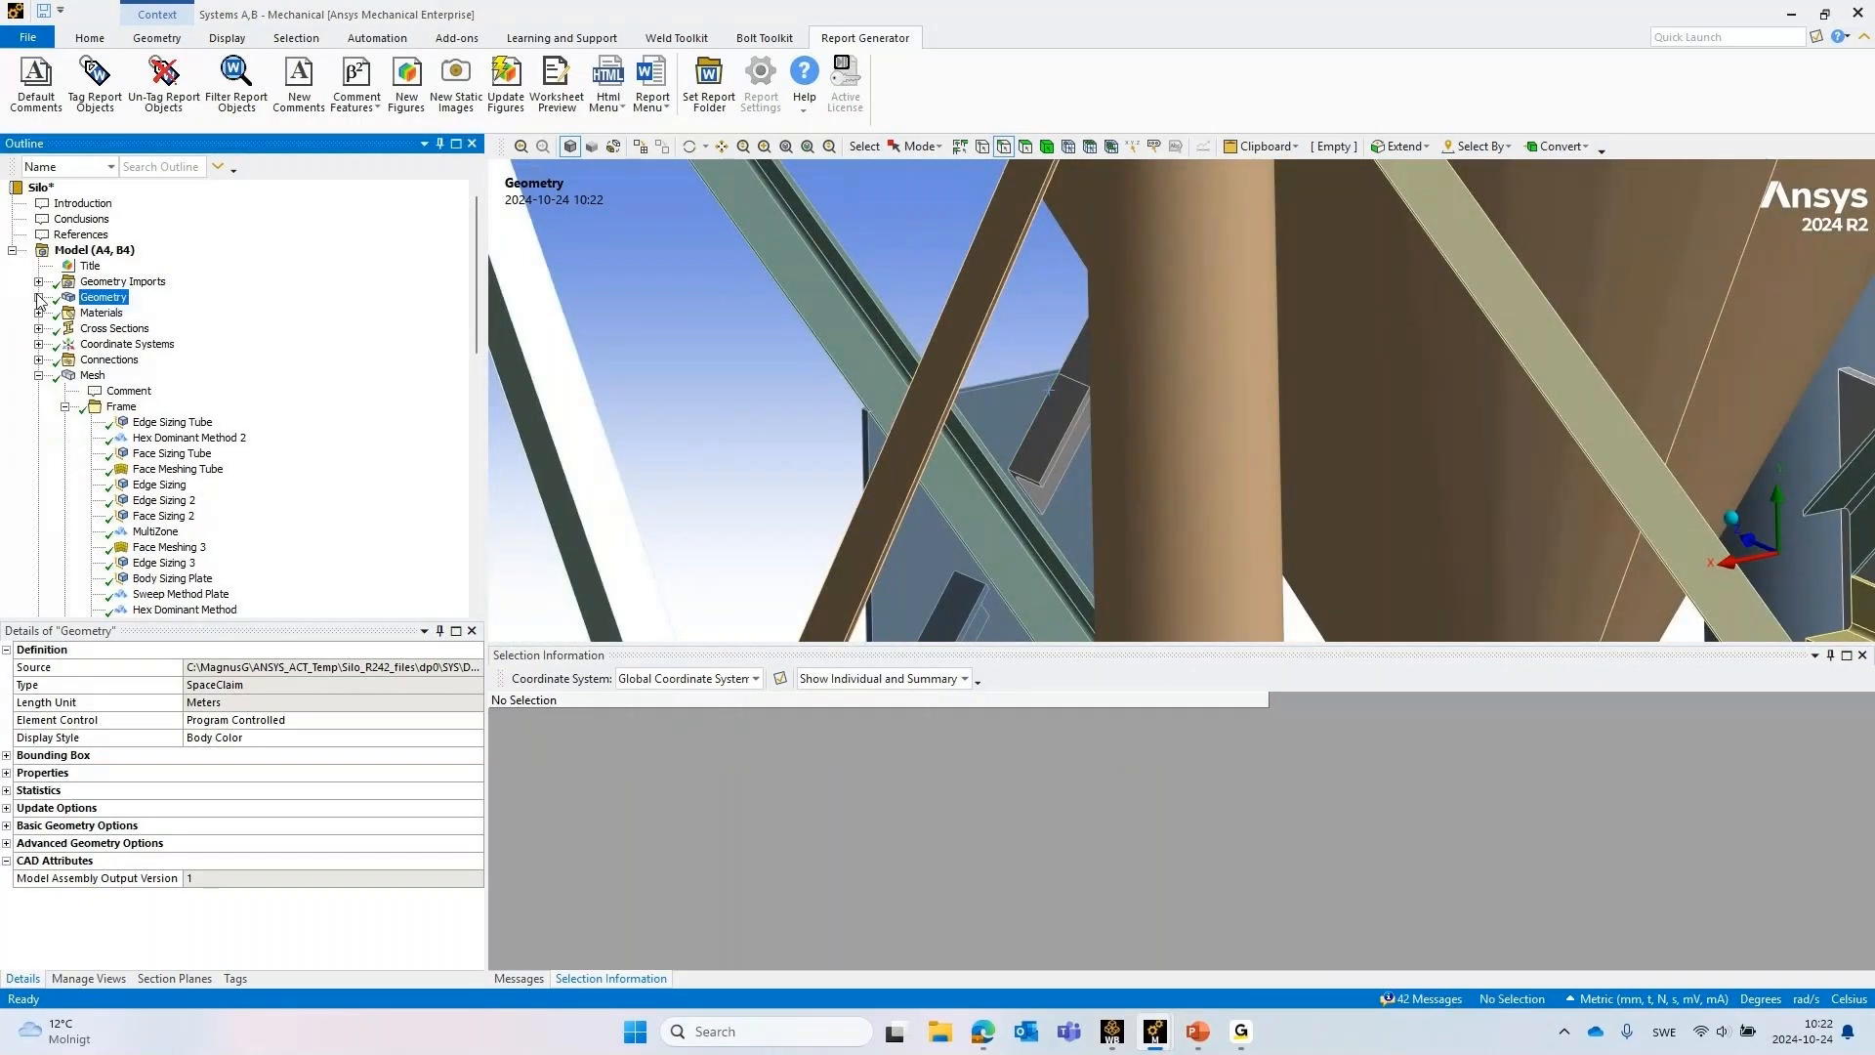
click(39, 376)
click(39, 360)
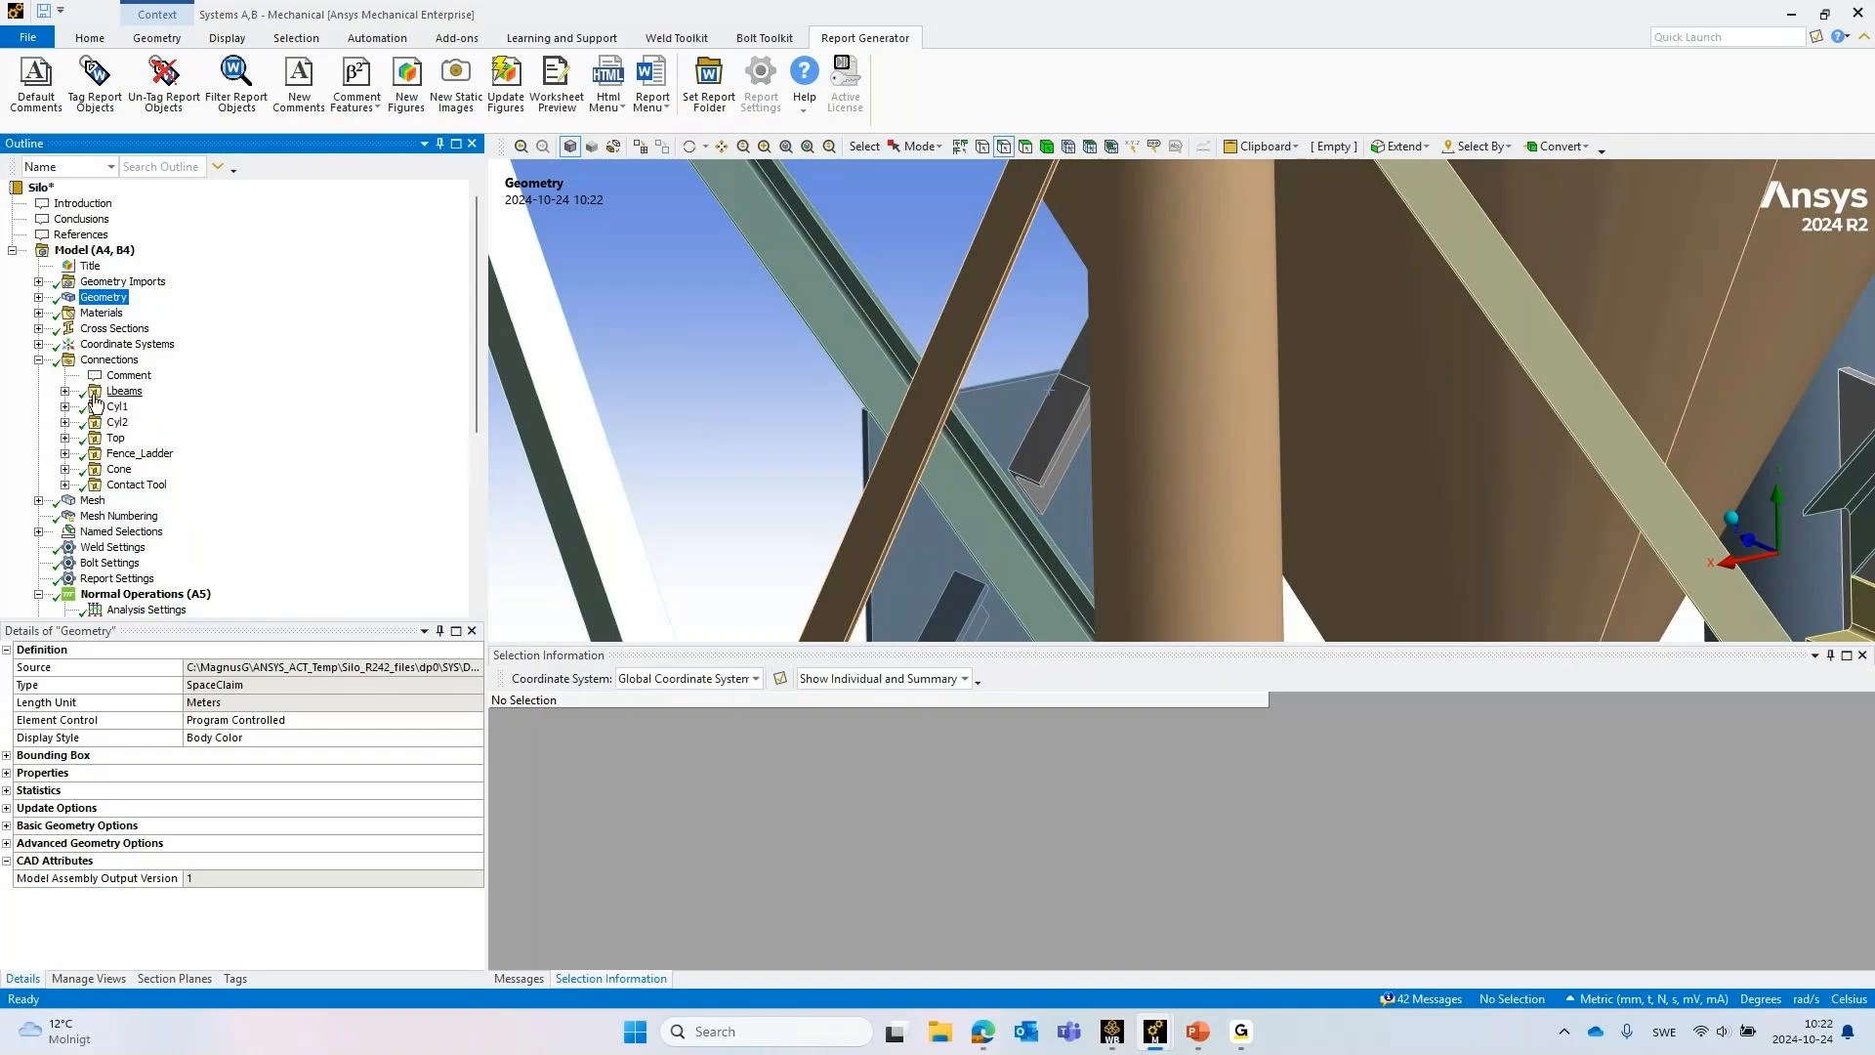
click(65, 485)
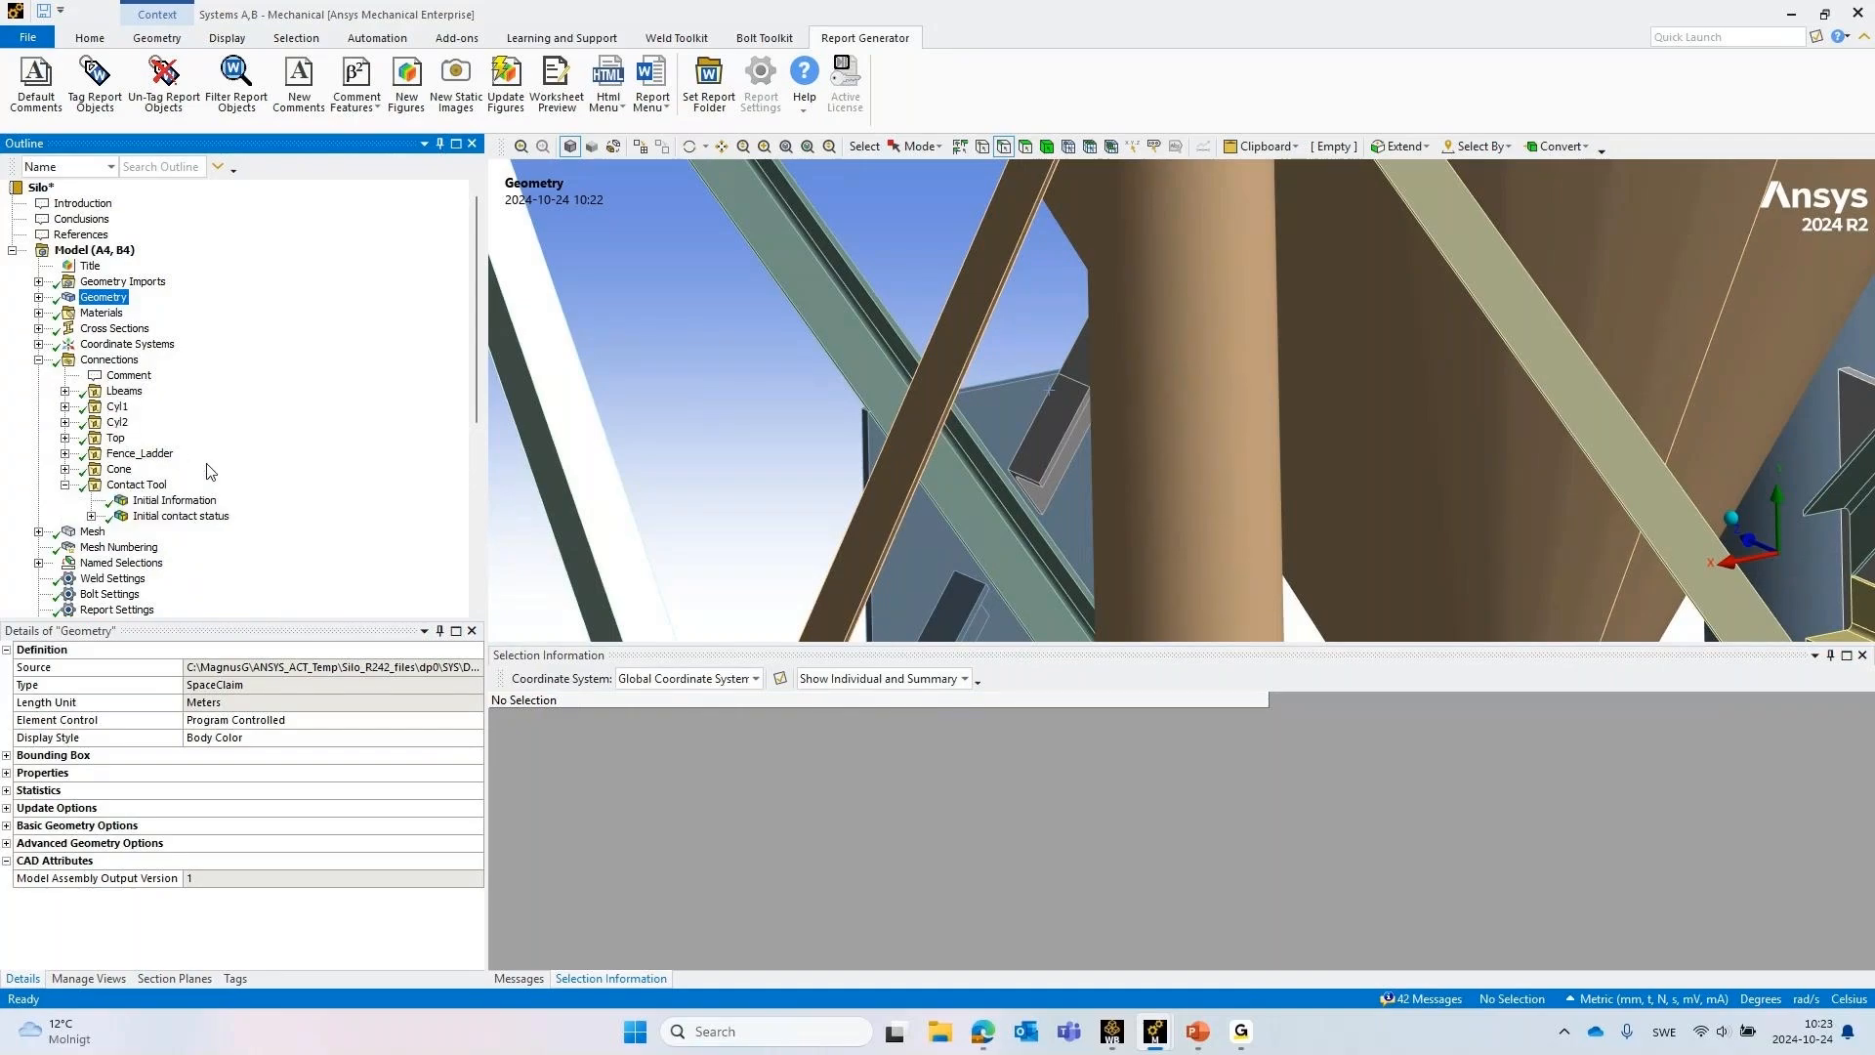
click(203, 516)
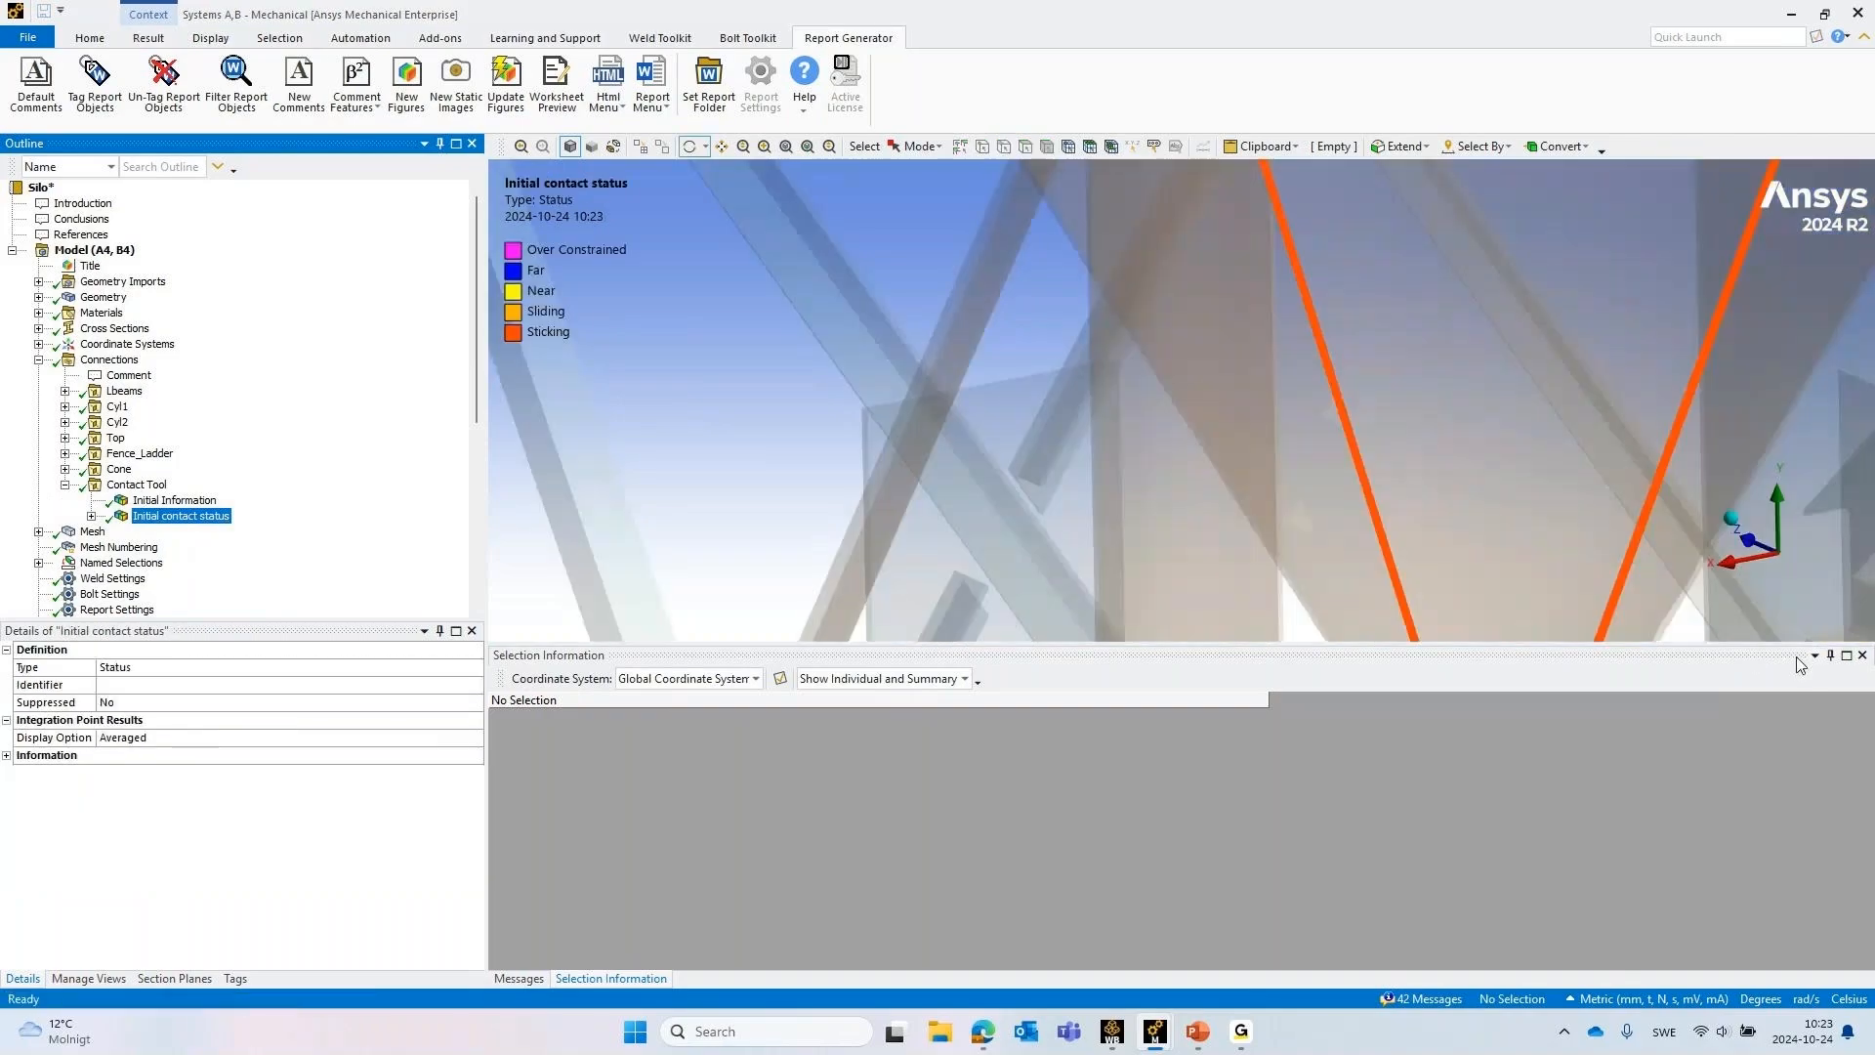
click(1861, 655)
Examine the initial contact status along the whole silo, including the shell rings, lid, cone and support frame
scroll(1247, 547, down, 6)
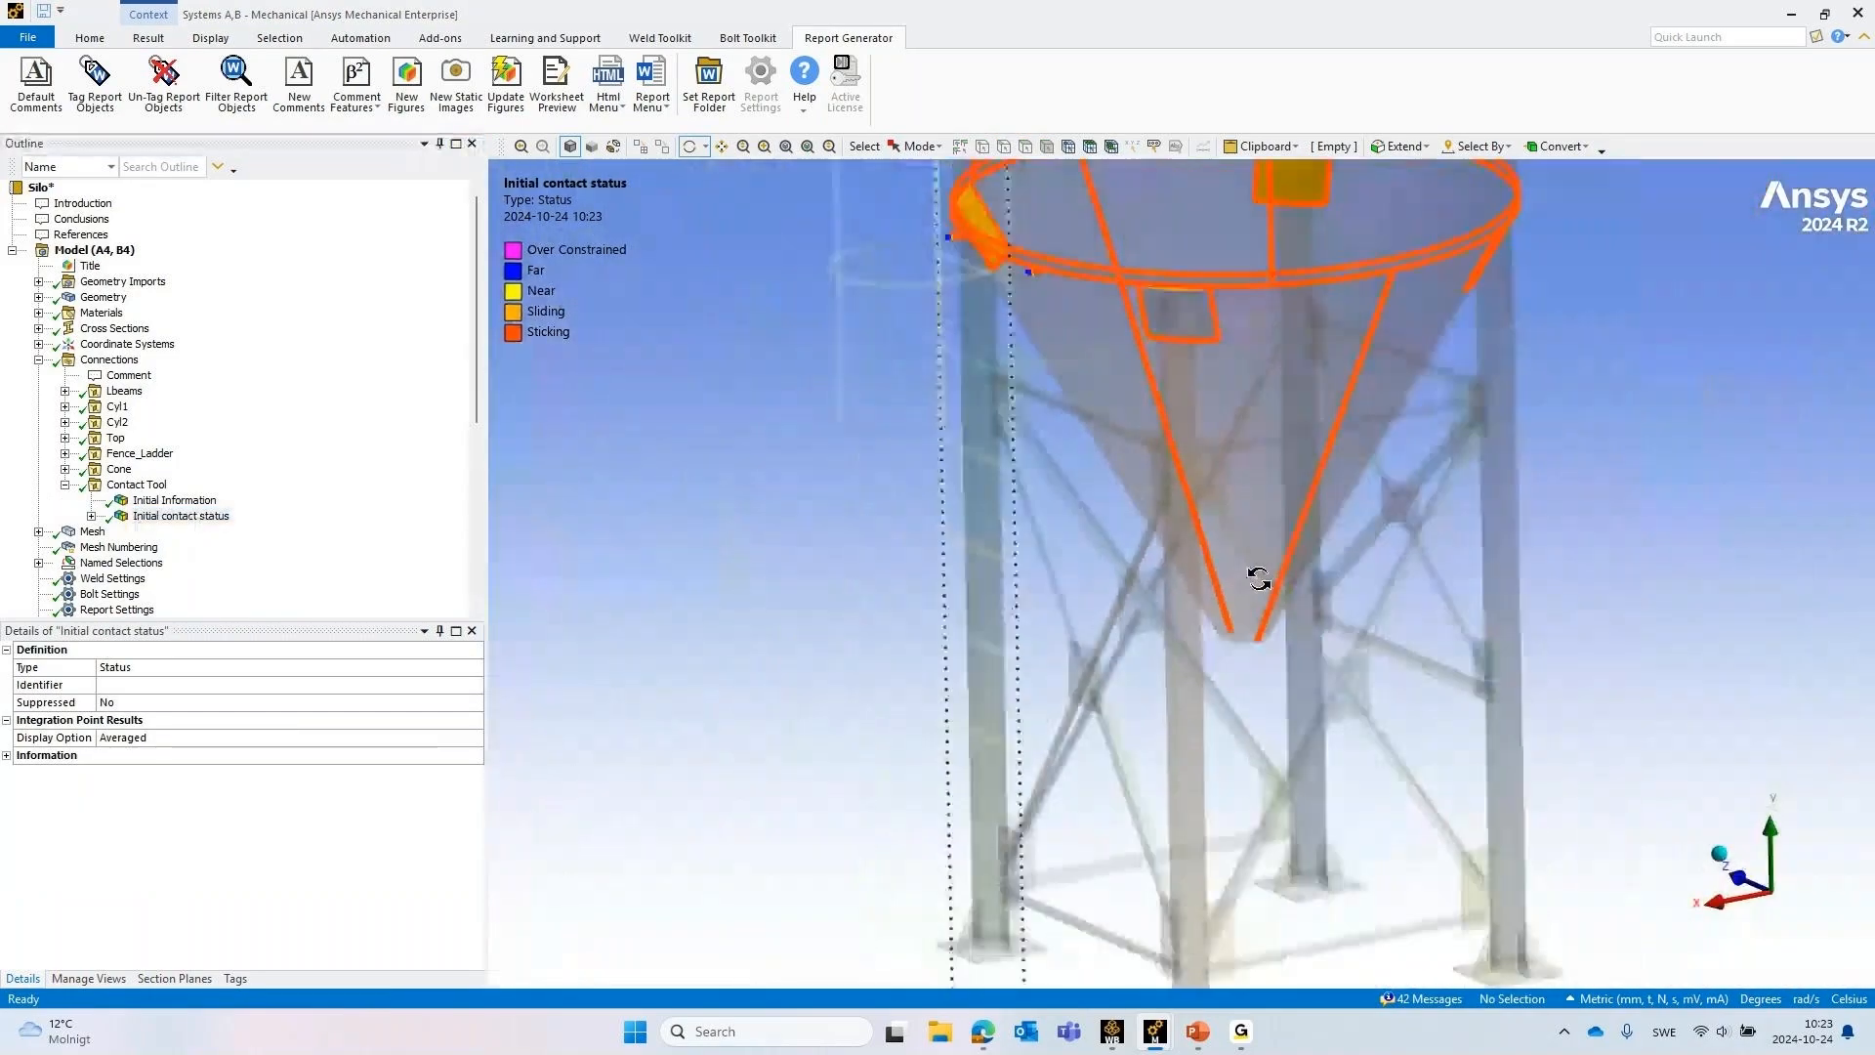
scroll(1258, 578, down, 3)
ctrl+middle_drag(1482, 376, 1339, 728)
scroll(1376, 528, down, 3)
scroll(1376, 527, down, 3)
ctrl+middle_drag(1443, 390, 1393, 610)
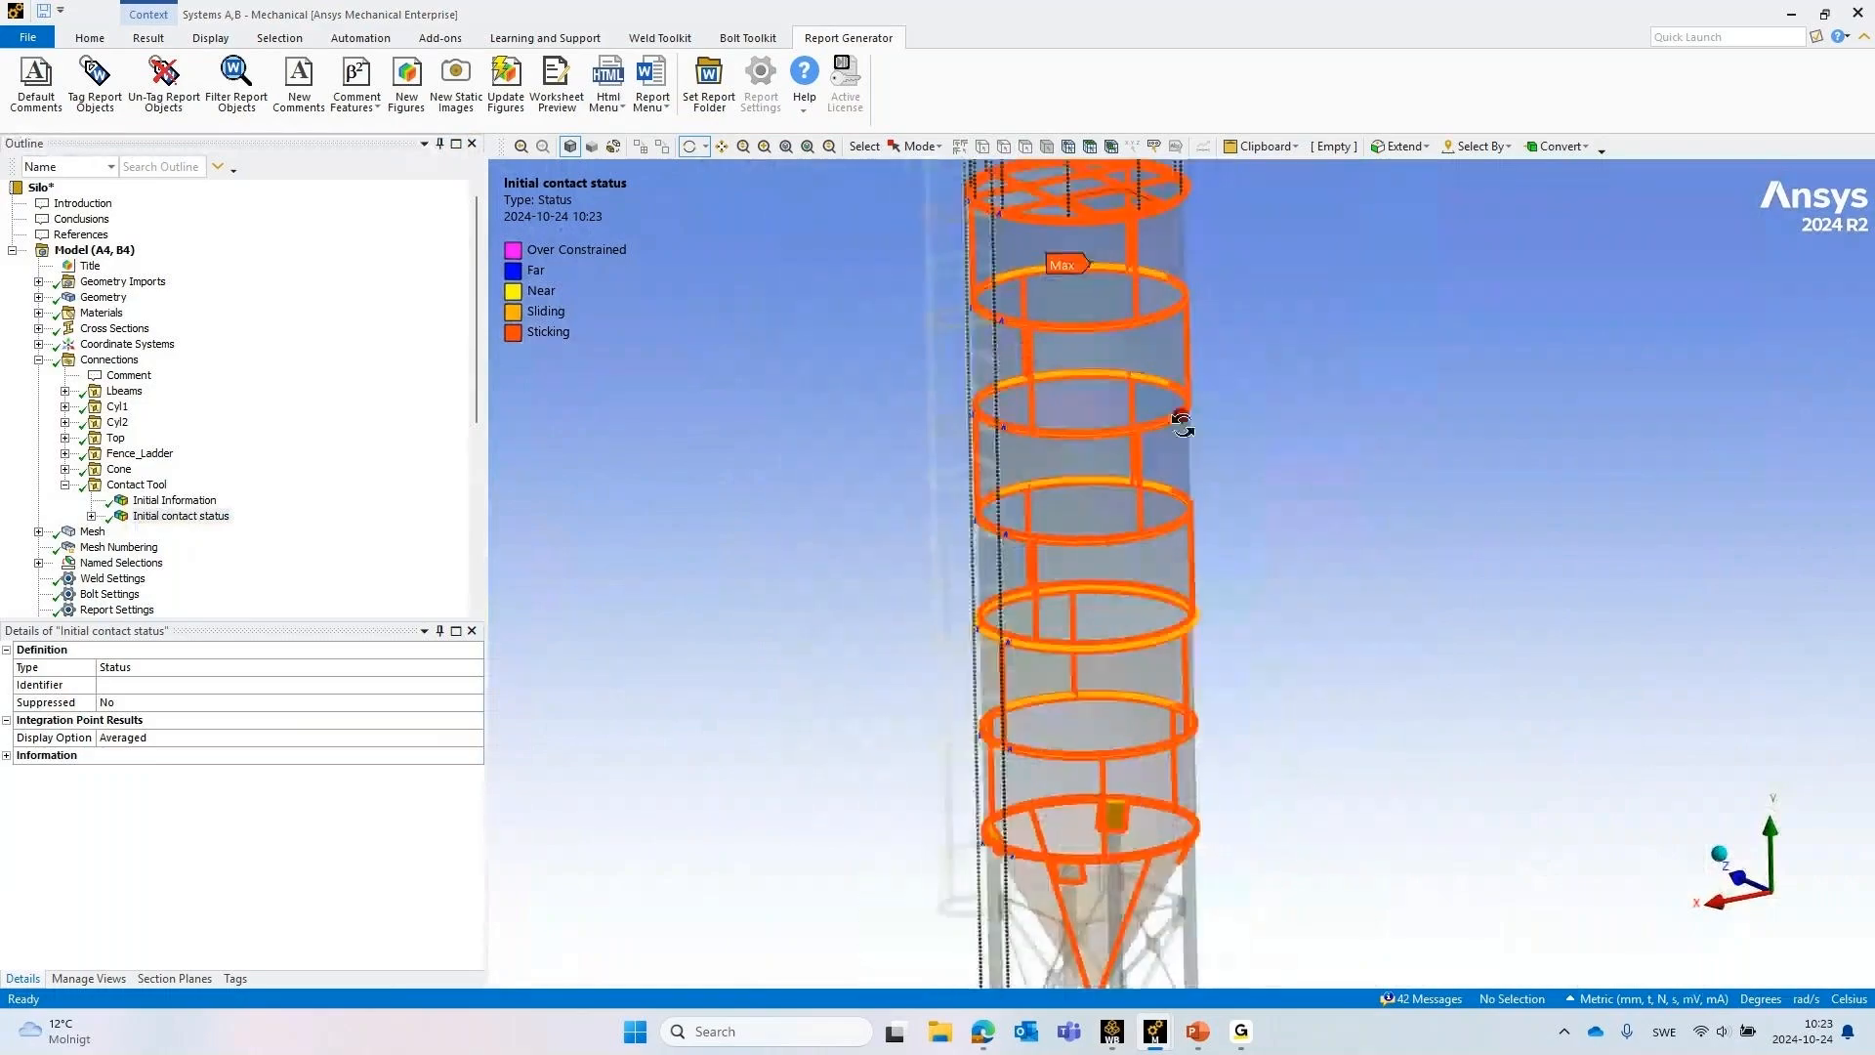
middle_drag(1181, 420, 1289, 296)
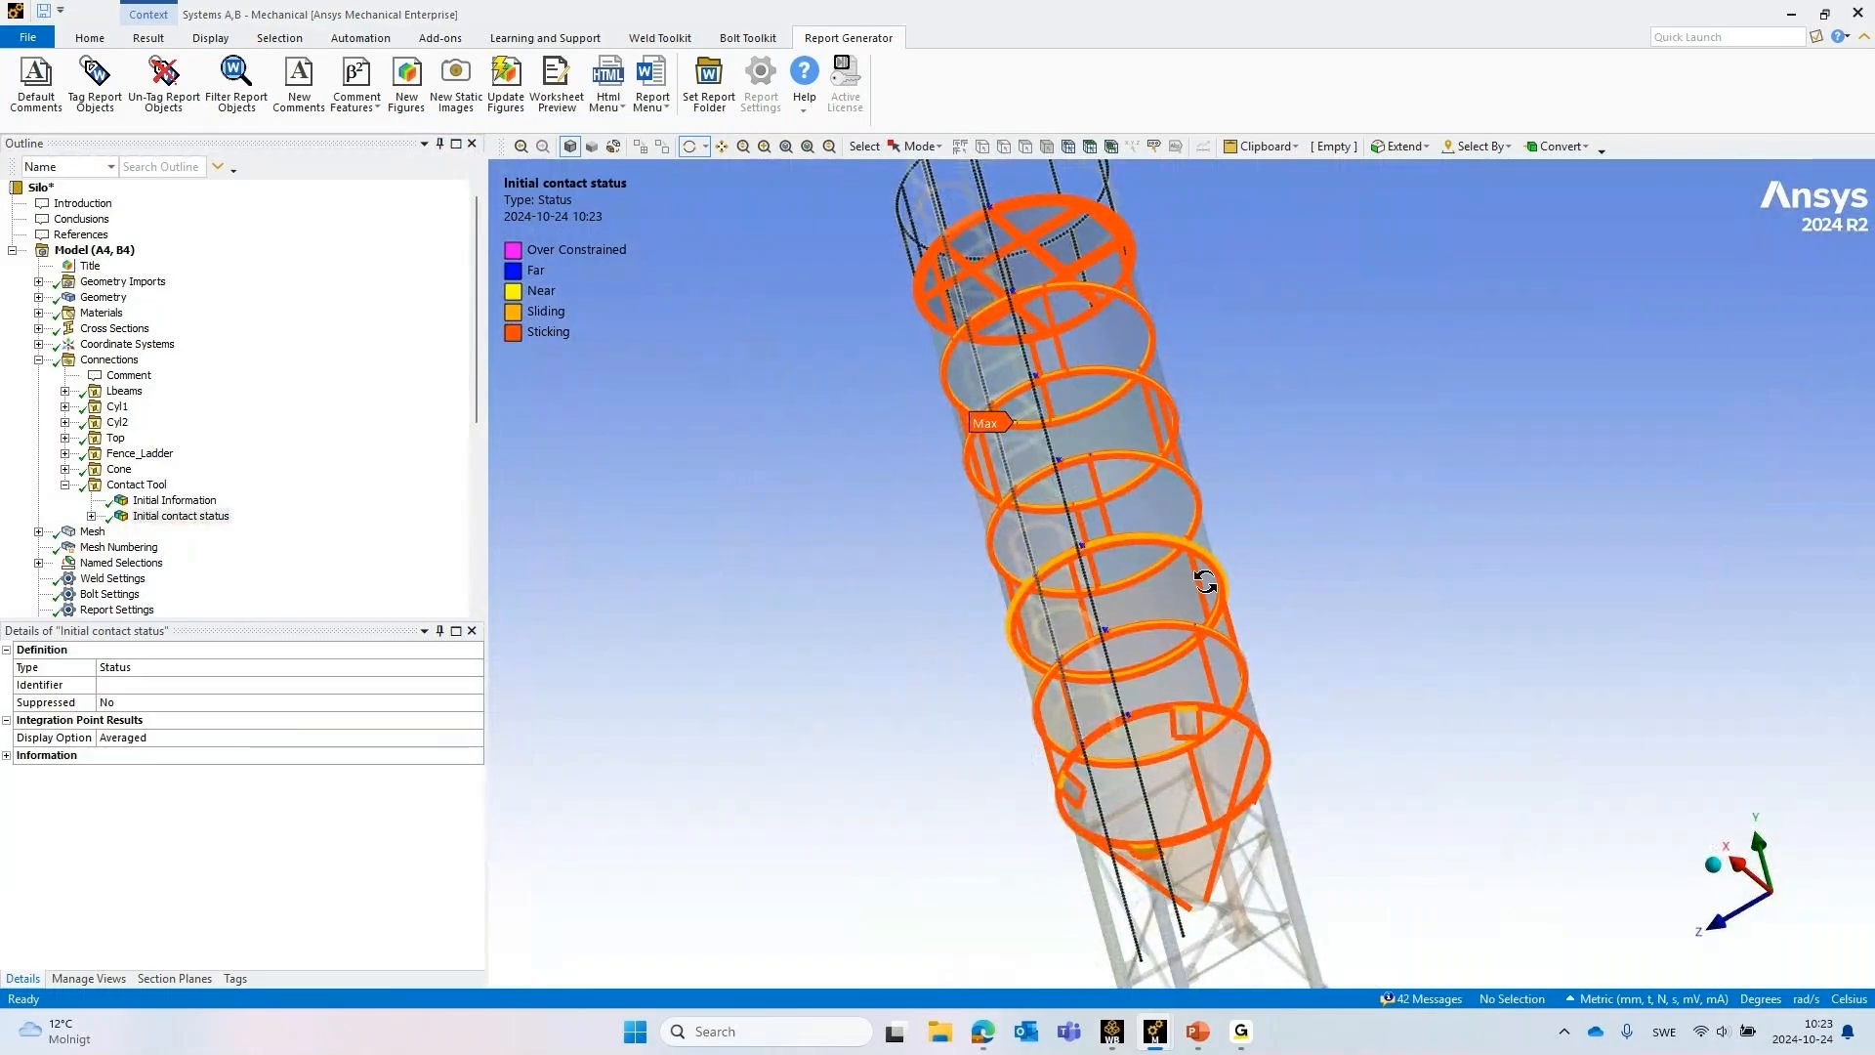
middle_drag(1203, 575, 879, 678)
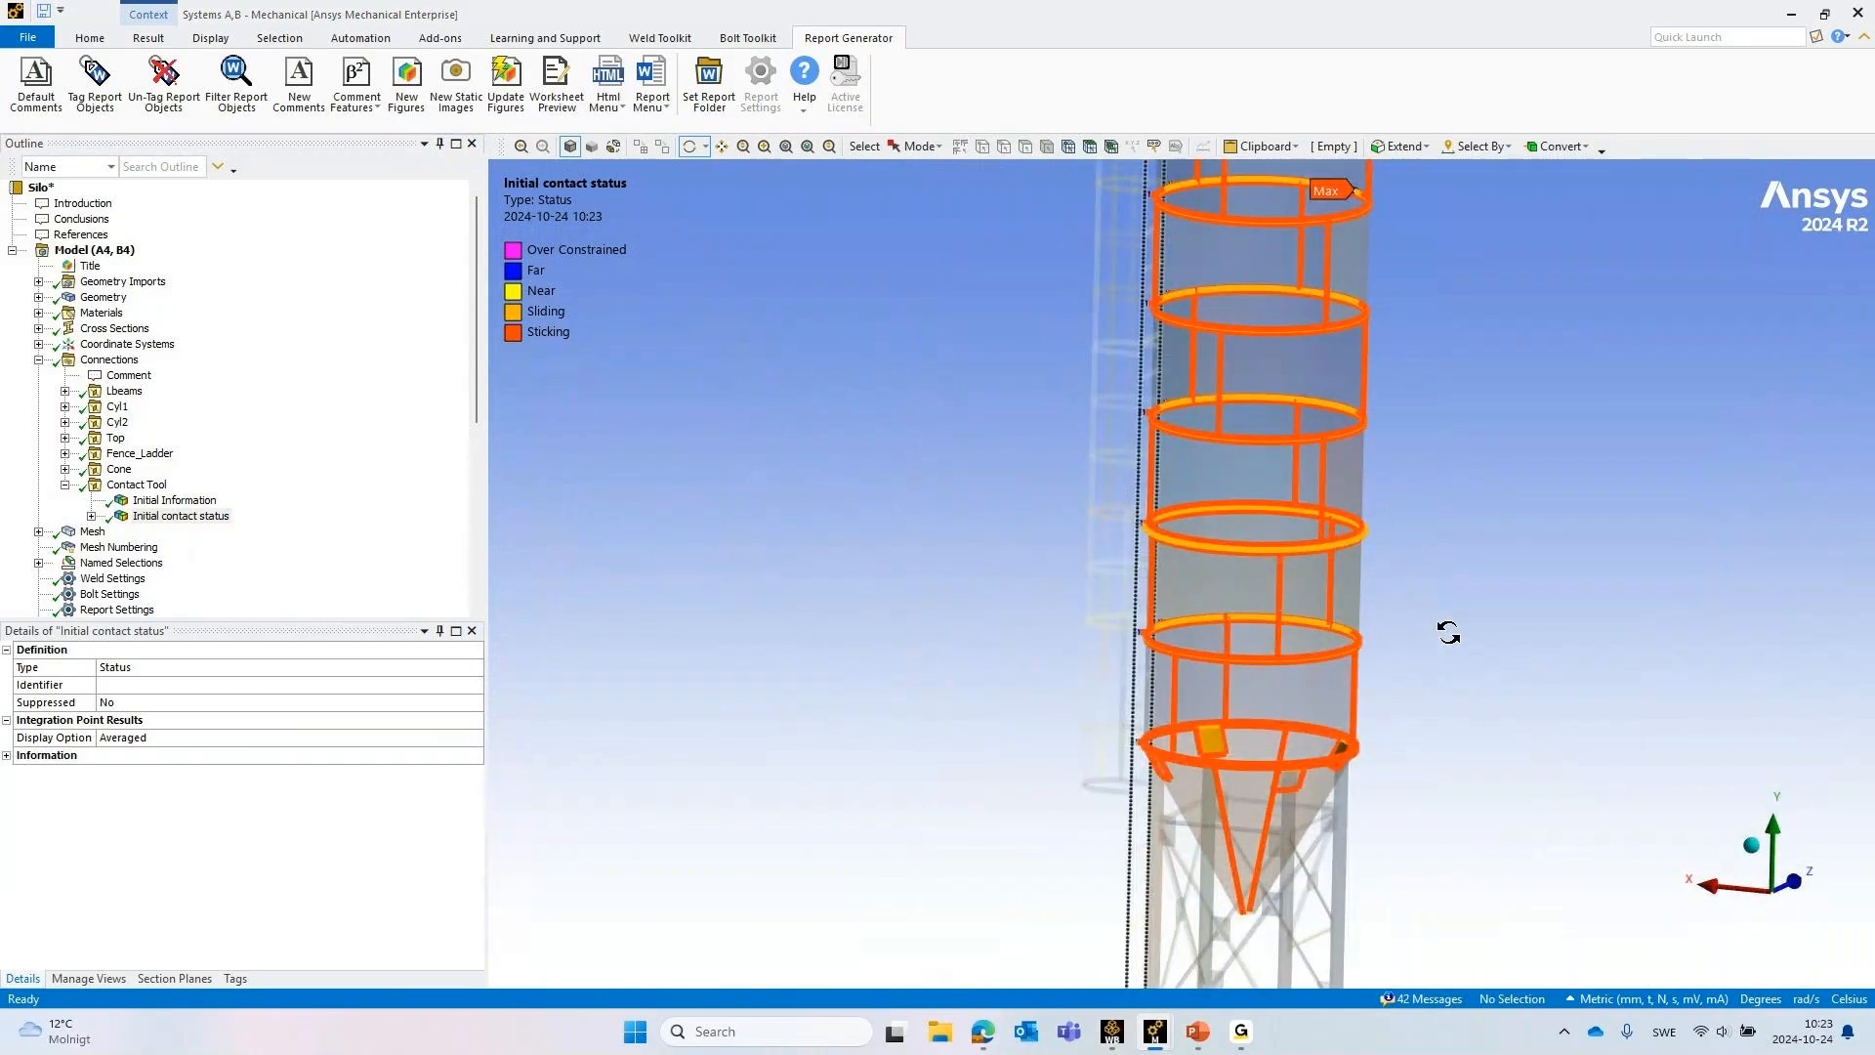
ctrl+middle_drag(1469, 674, 1347, 463)
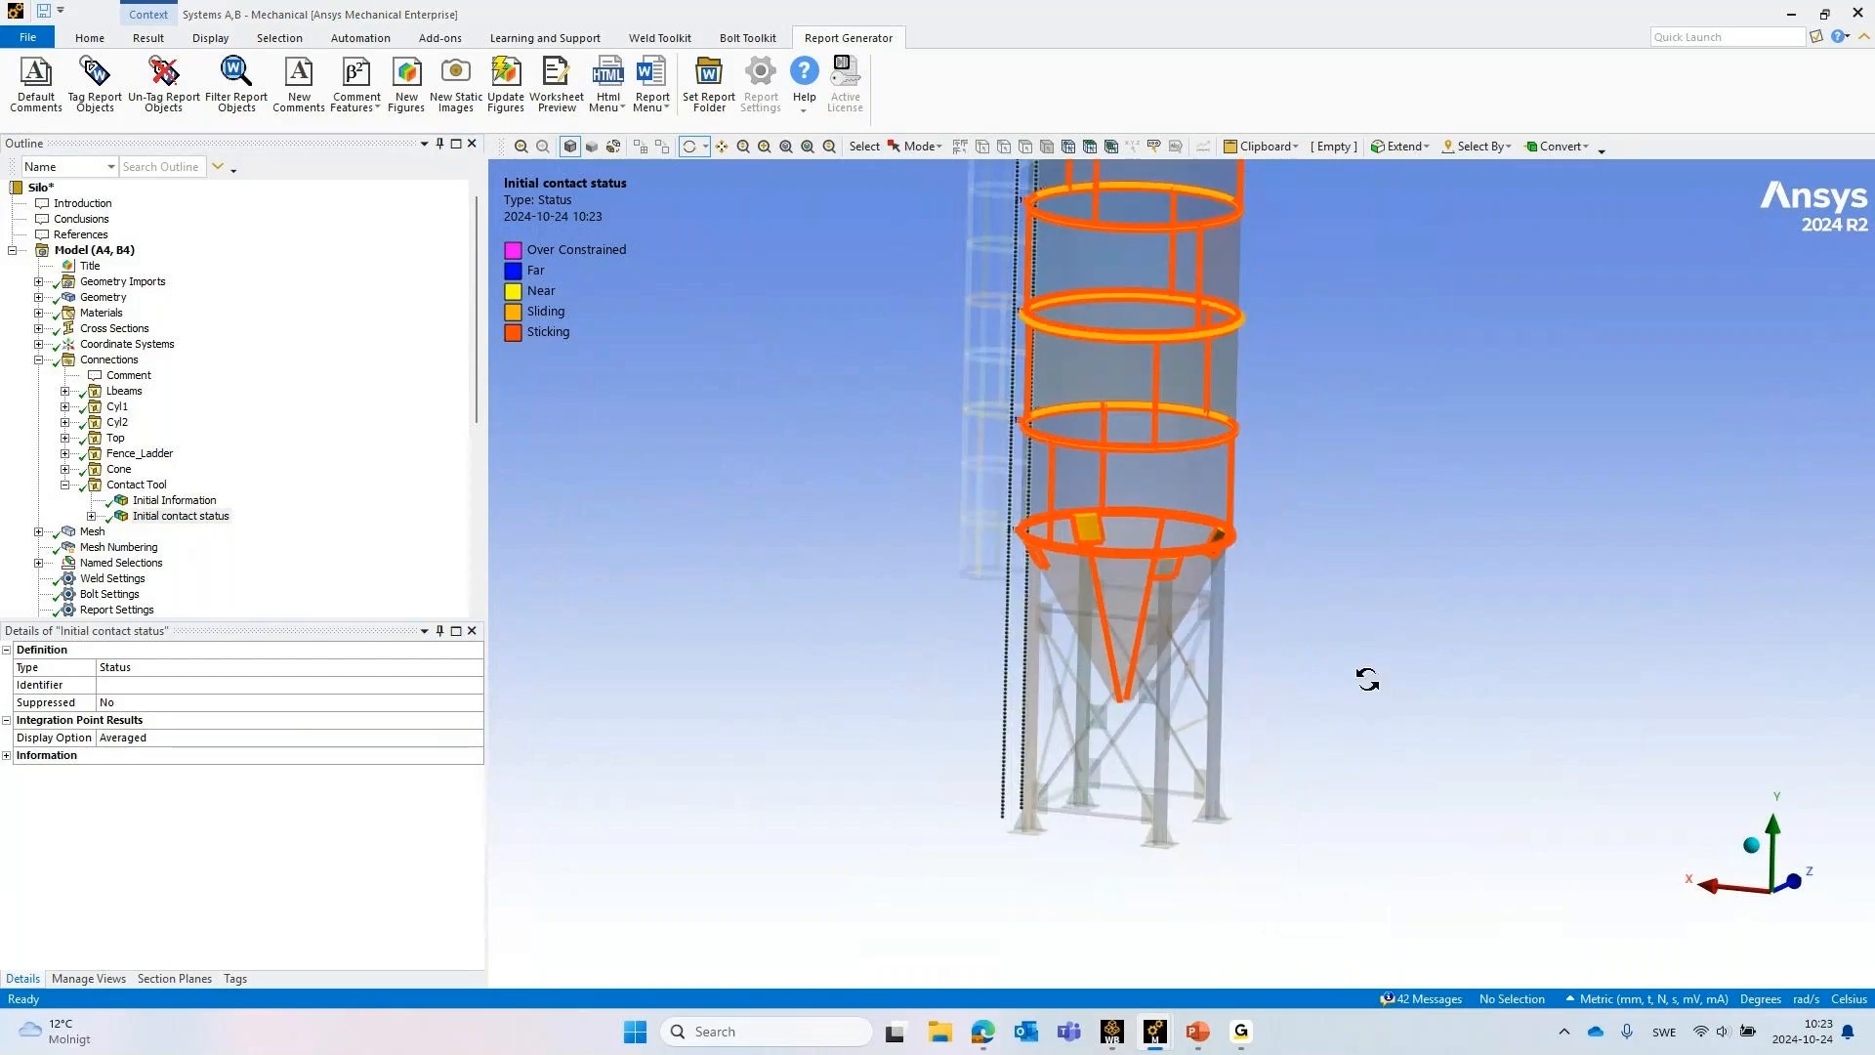
Inspect the initial contact status at the lower shell rings and cone from below, and collapse Connections
scroll(1341, 692, up, 4)
middle_drag(1036, 549, 1123, 430)
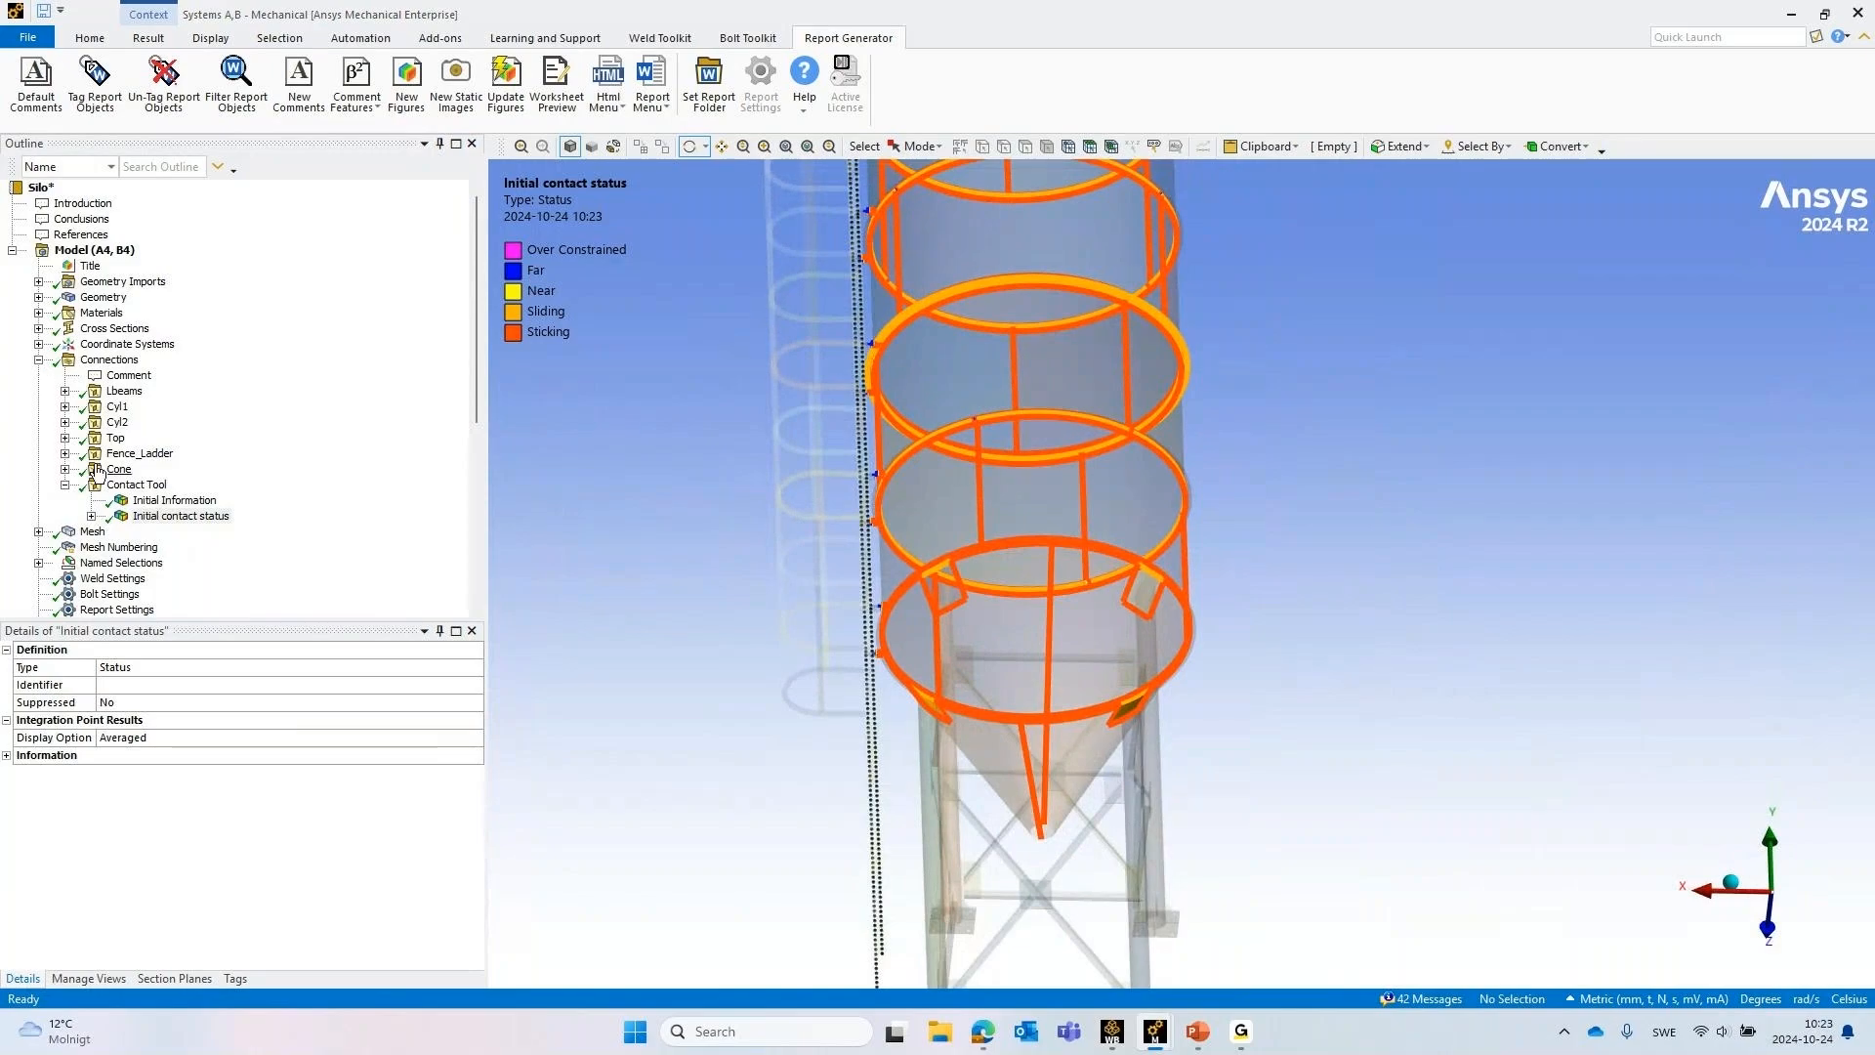
click(38, 361)
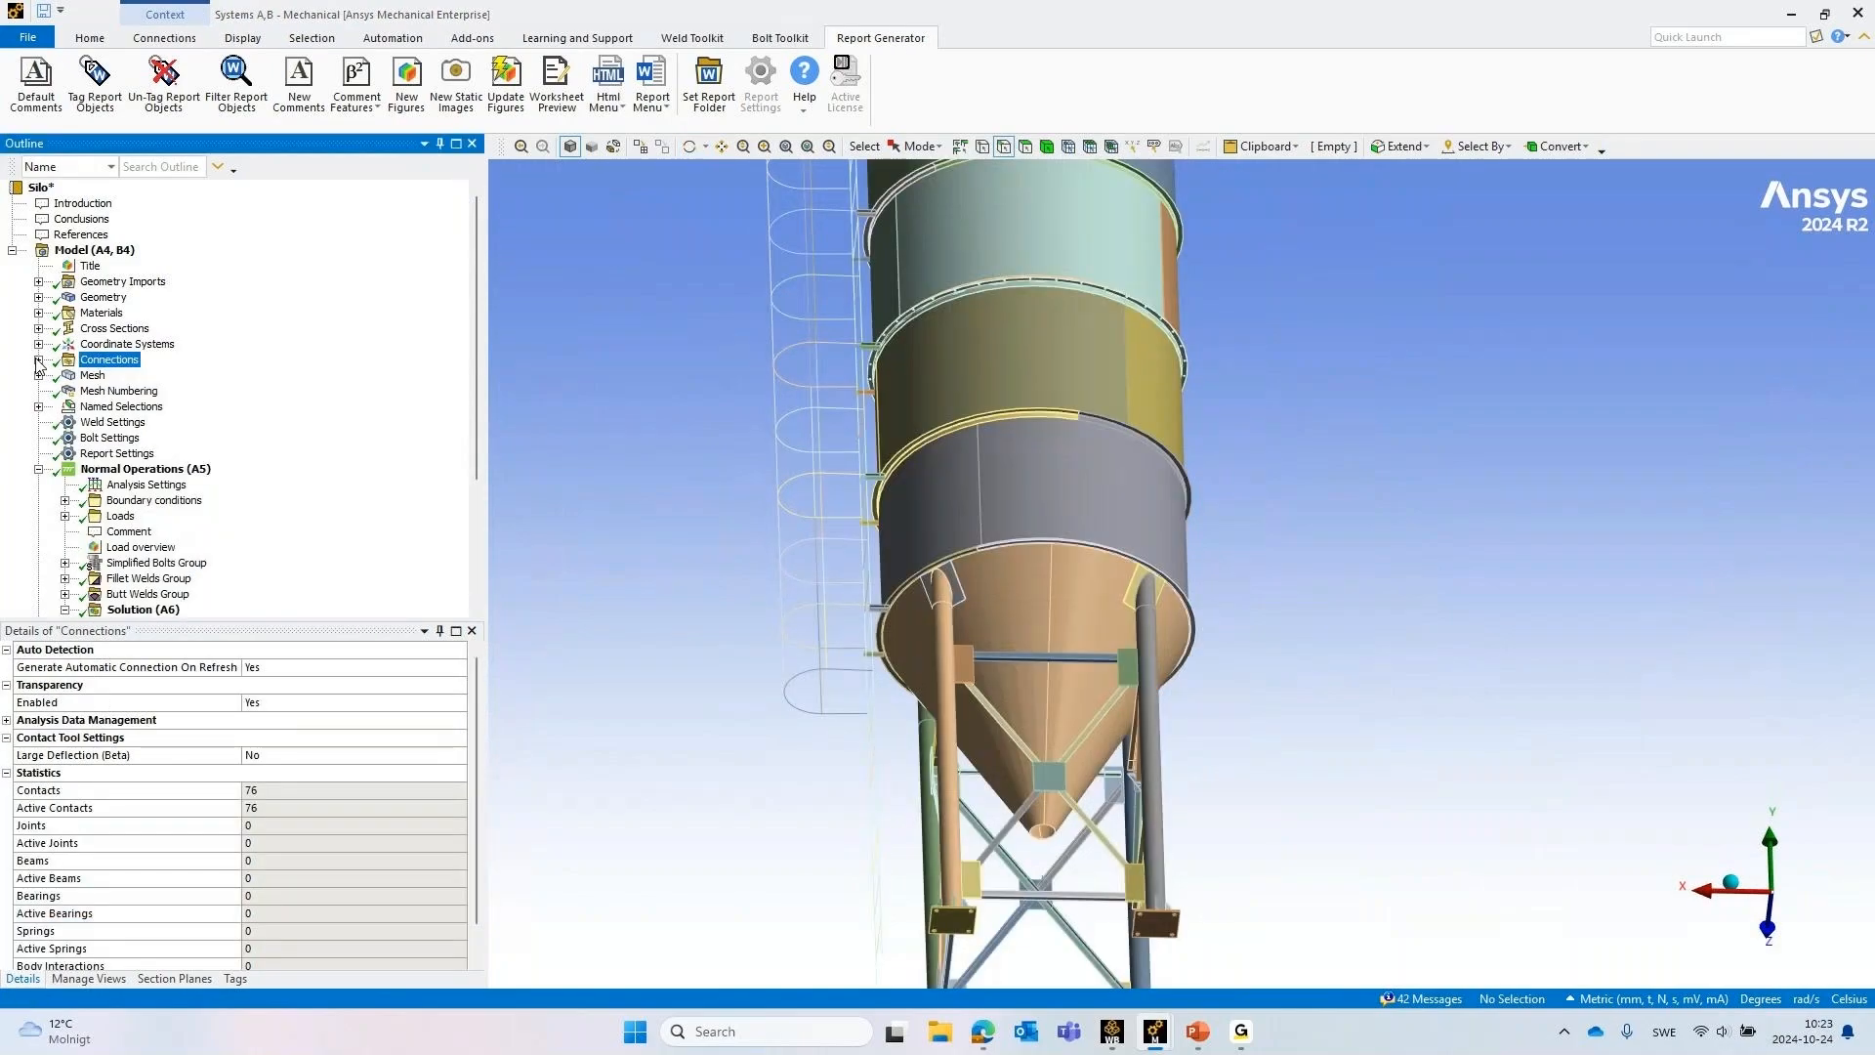
Expand Named Selections in the model tree and look through its list of edge, face and body selections
click(97, 408)
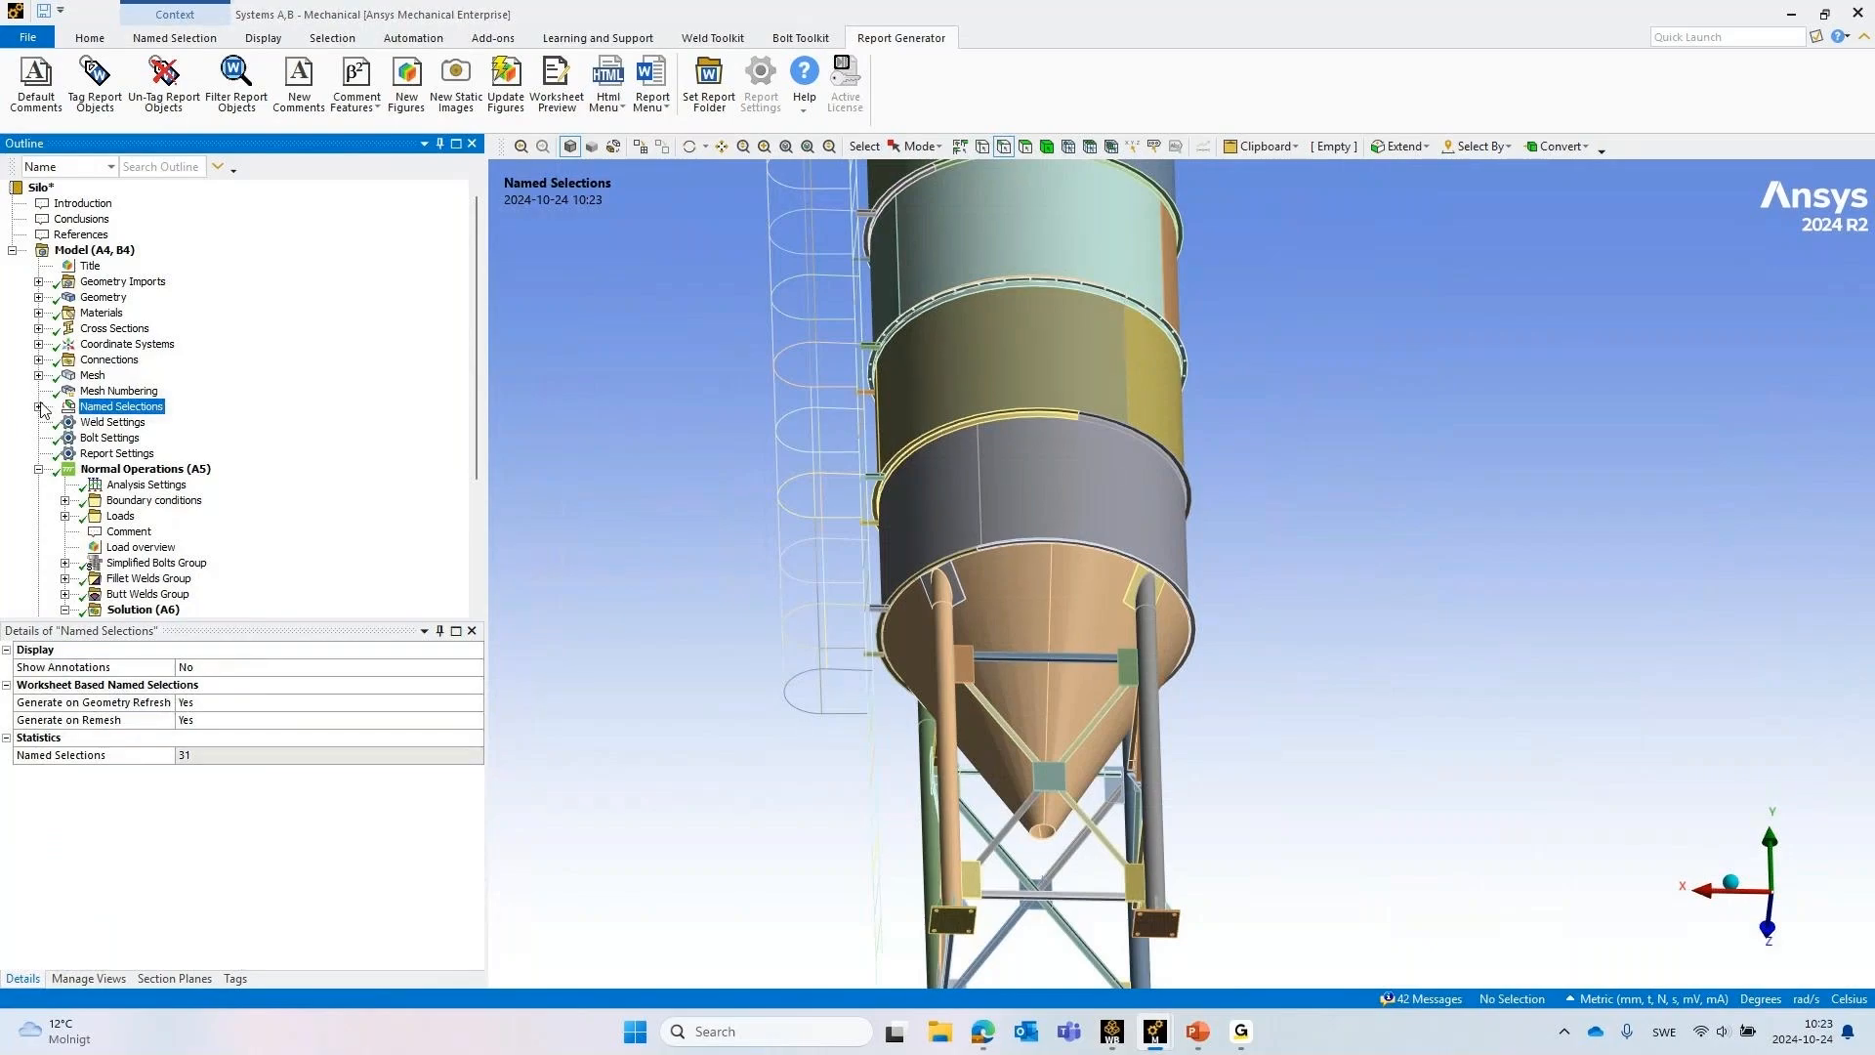
click(39, 406)
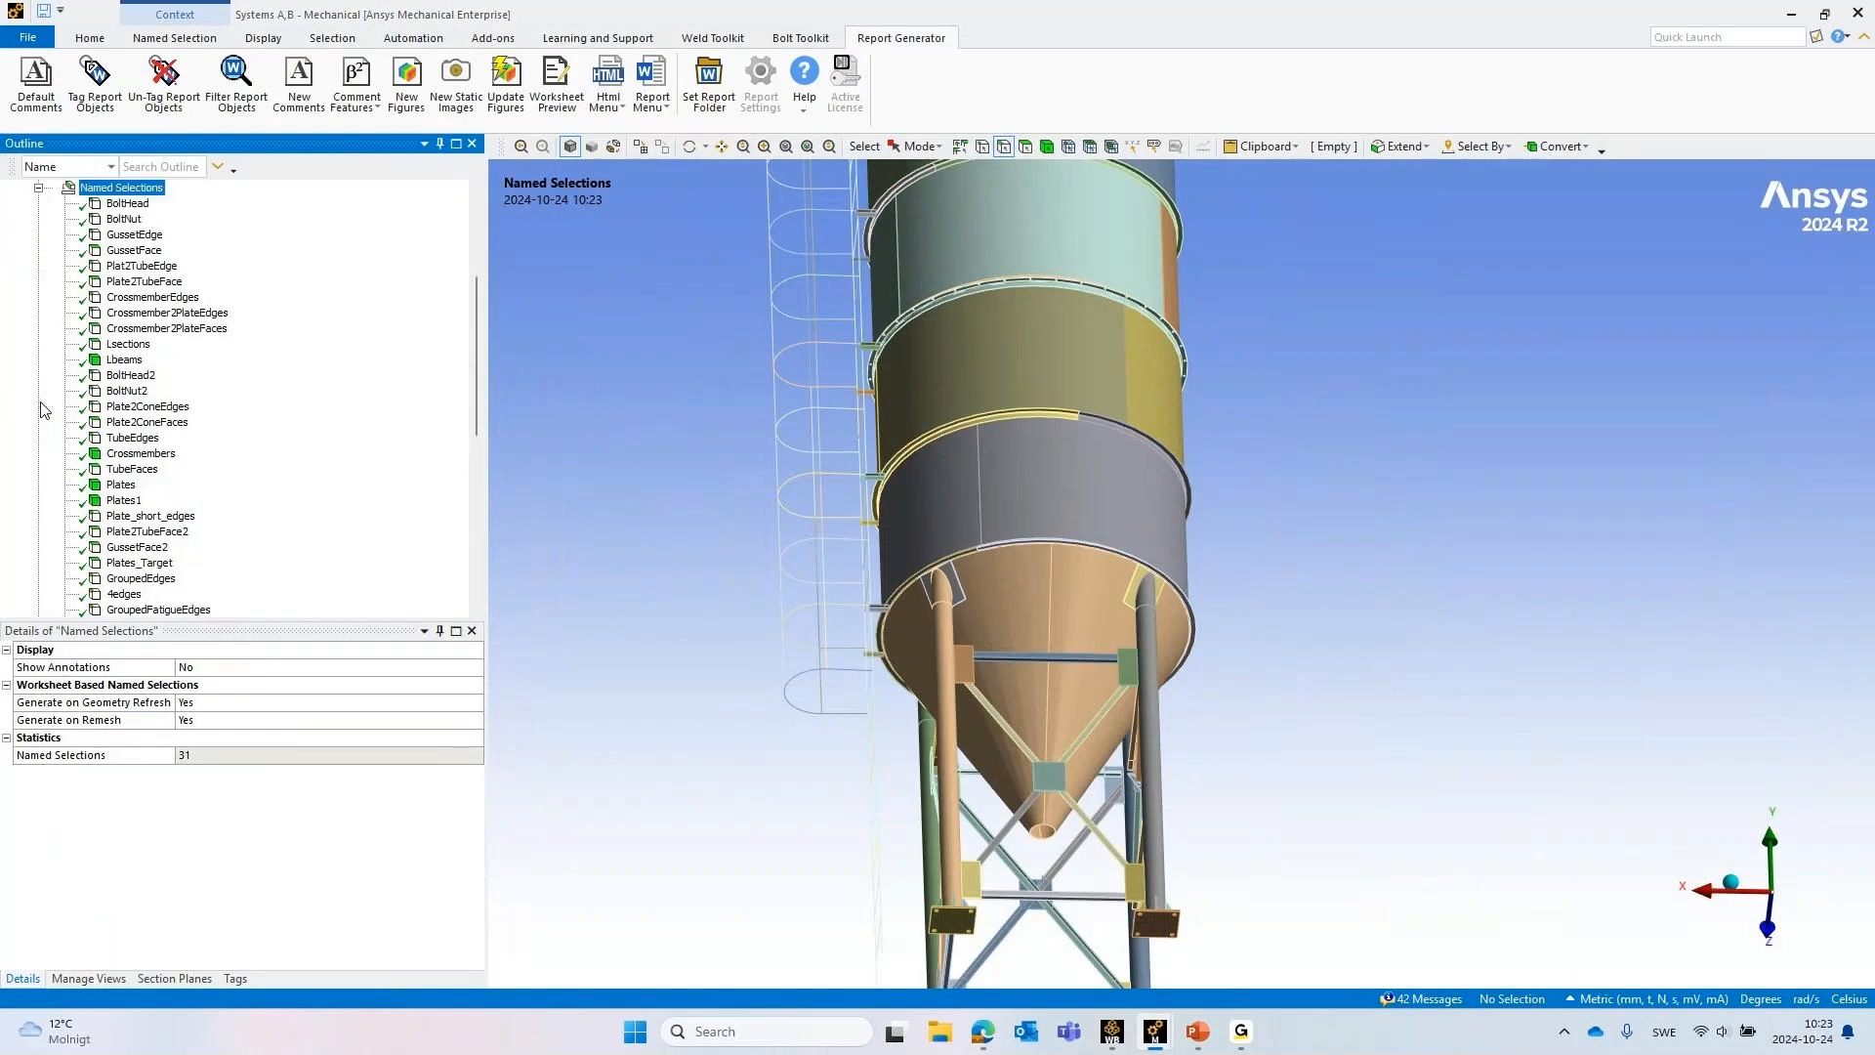
scroll(134, 558, down, 1)
scroll(133, 559, up, 2)
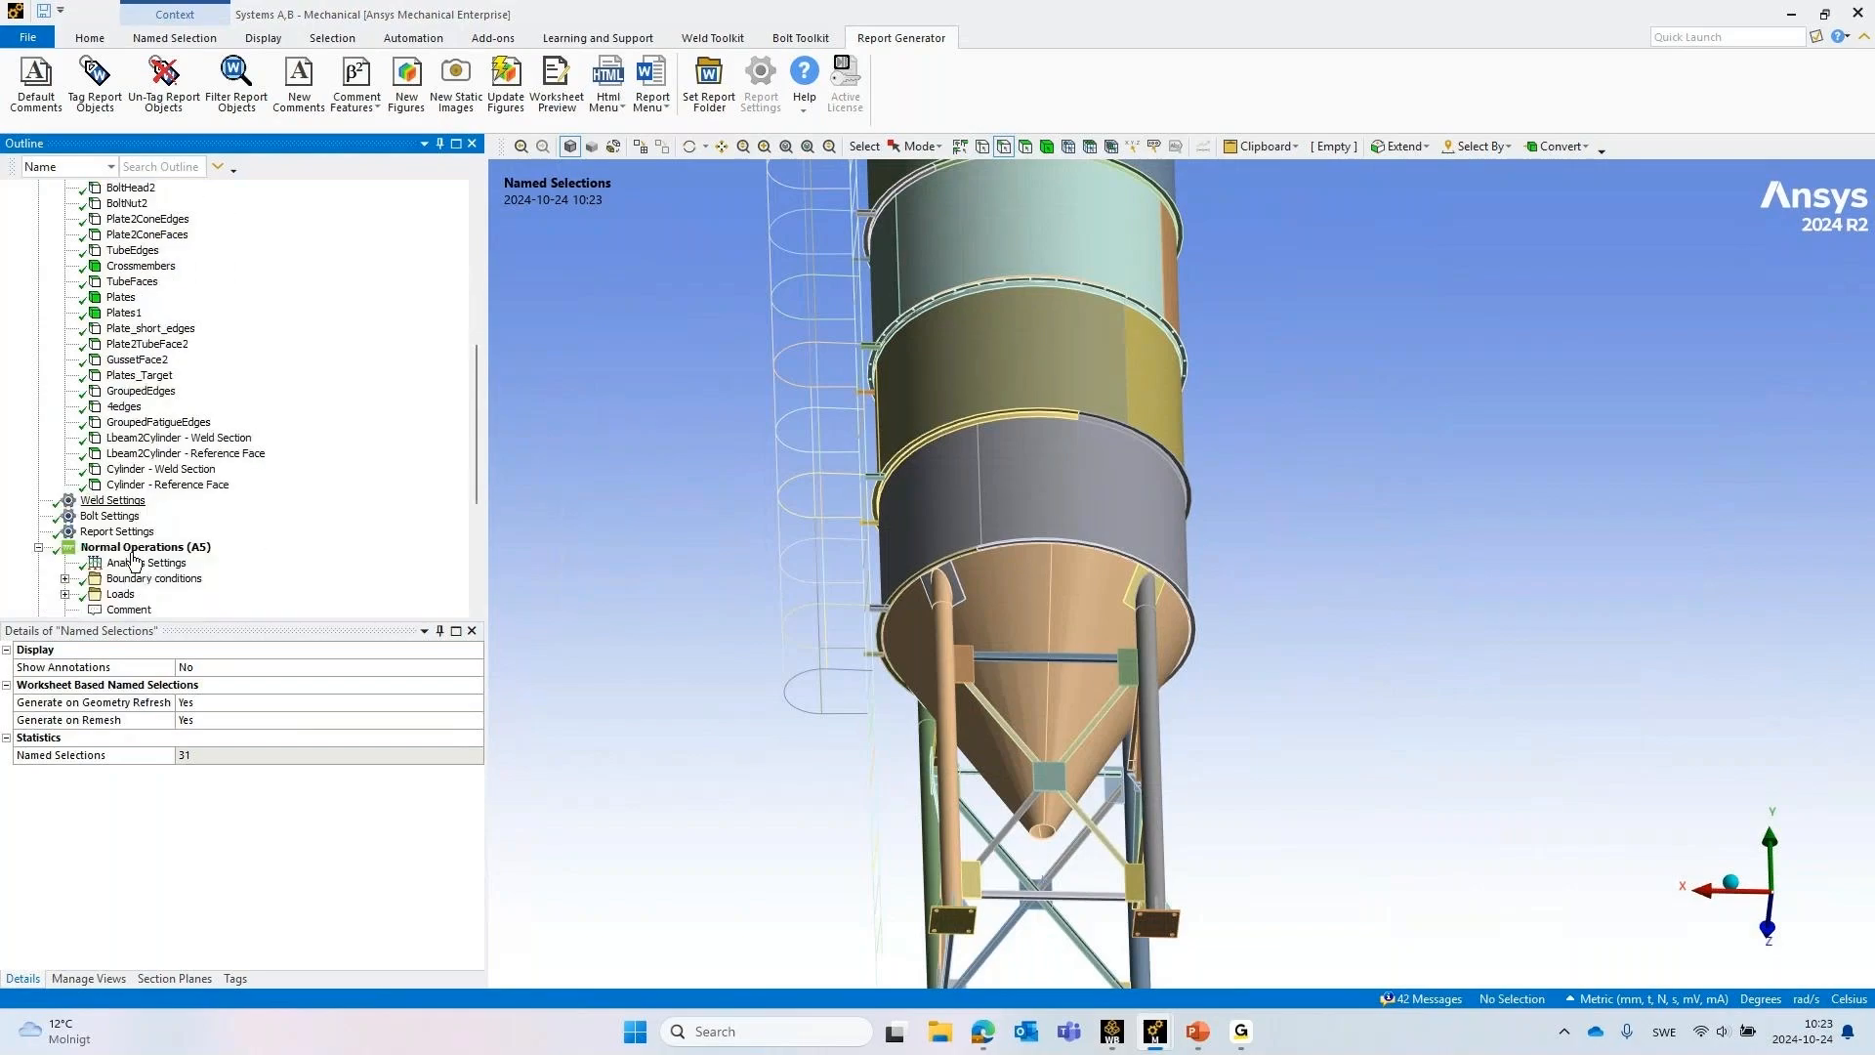
Show the BoltHead and BoltNut named selections in wireframe at the bolt holes of the shell's flange ring
click(118, 252)
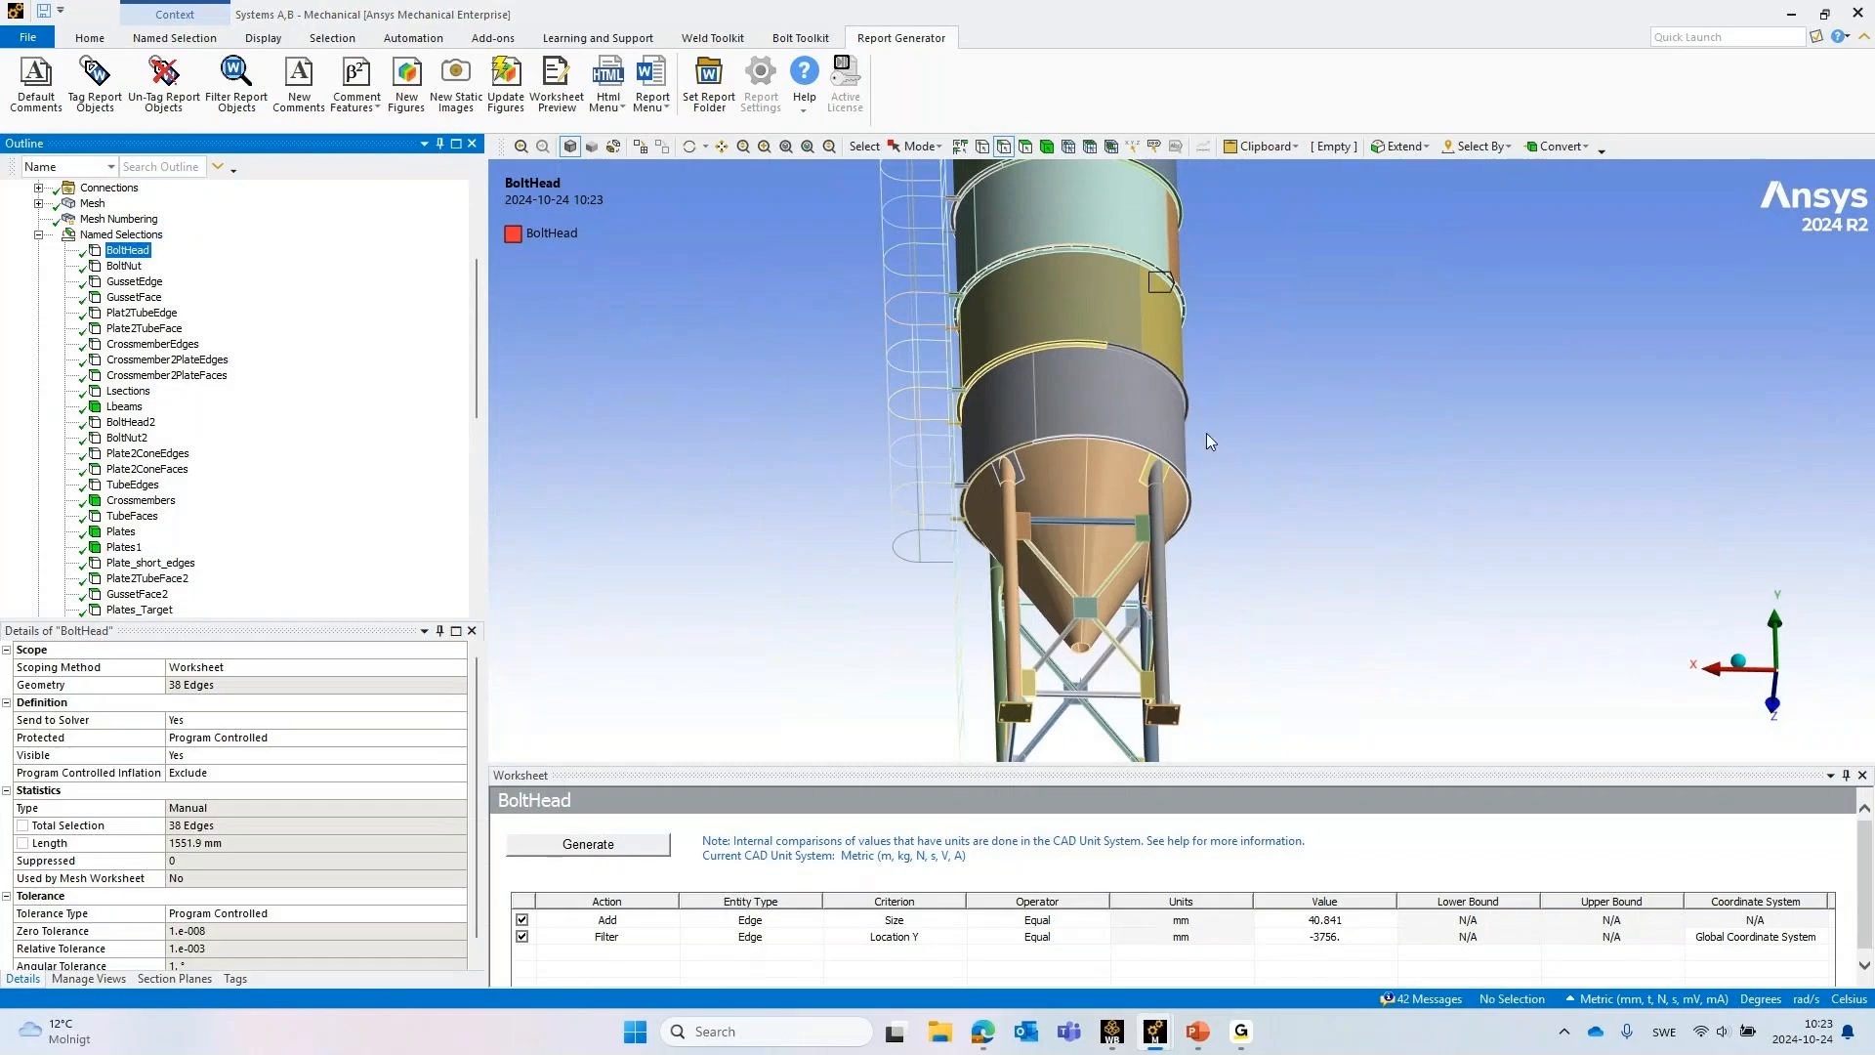
scroll(1250, 492, up, 5)
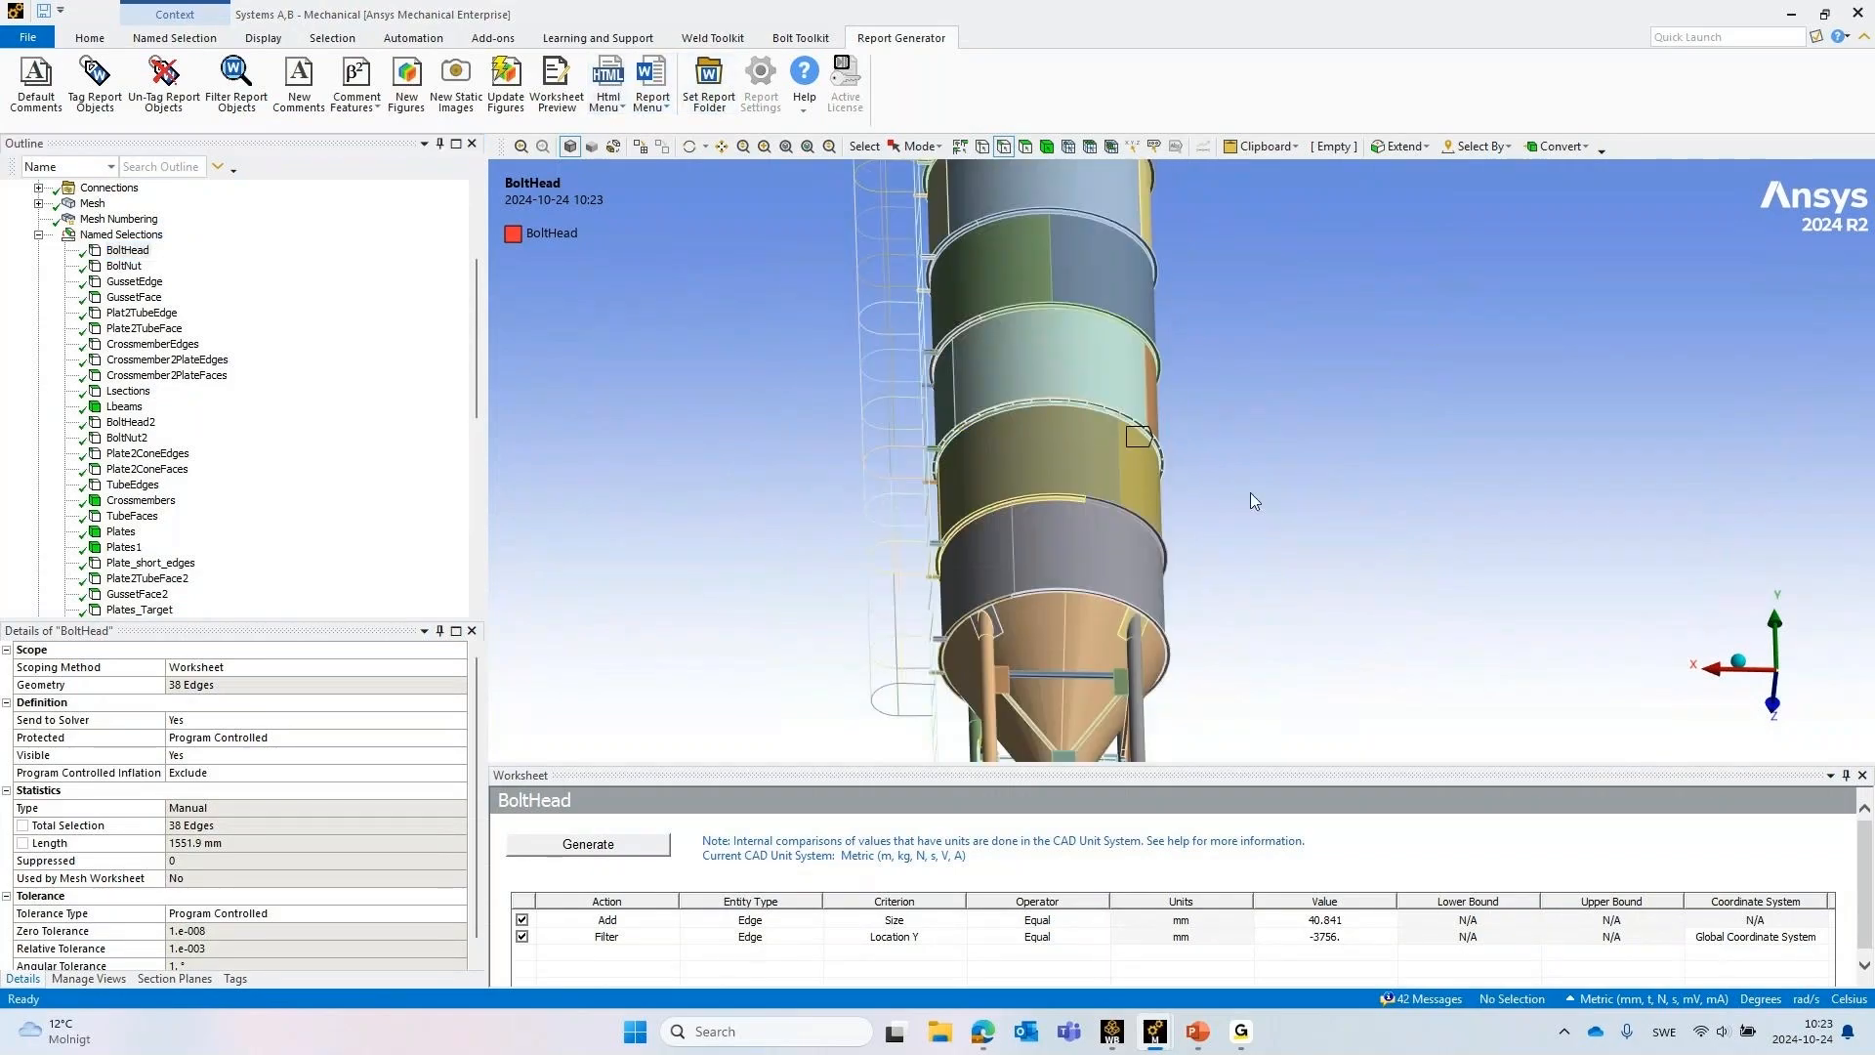
scroll(1181, 437, up, 5)
middle_drag(1093, 441, 1251, 441)
scroll(1269, 578, up, 4)
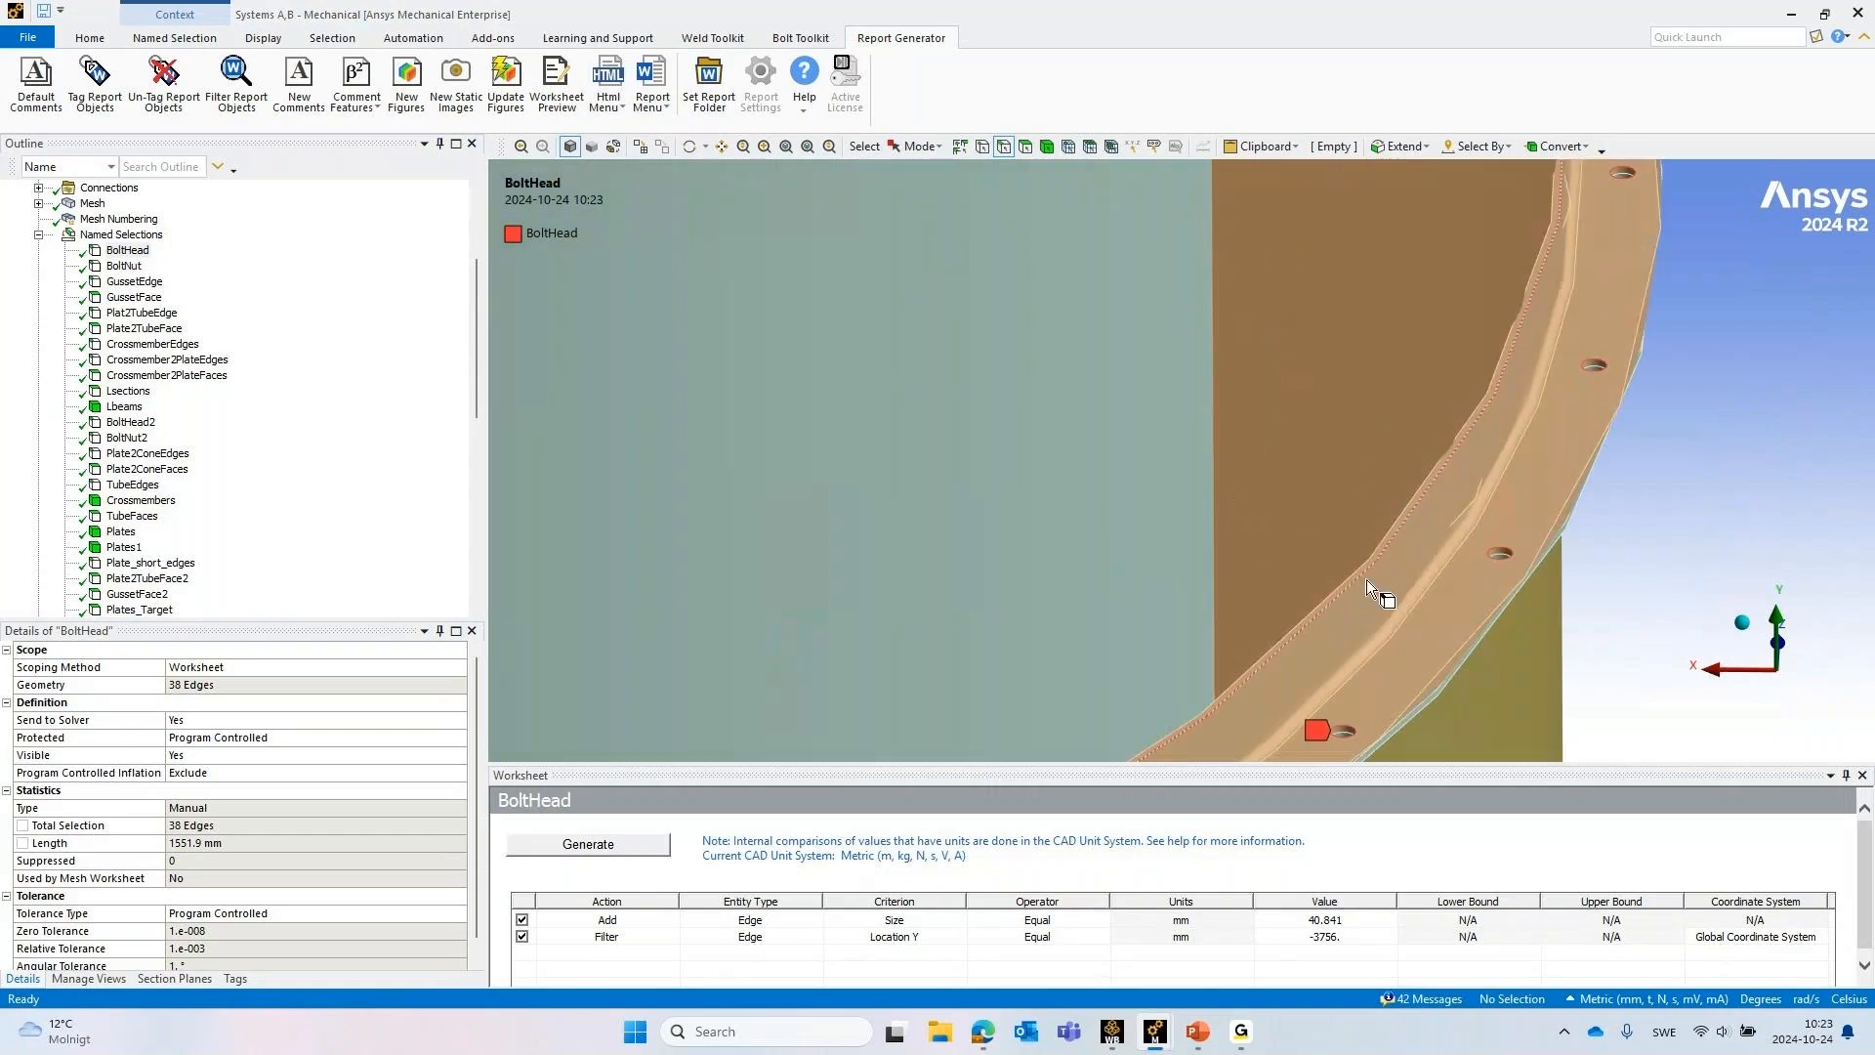
ctrl+middle_drag(1367, 578, 1221, 352)
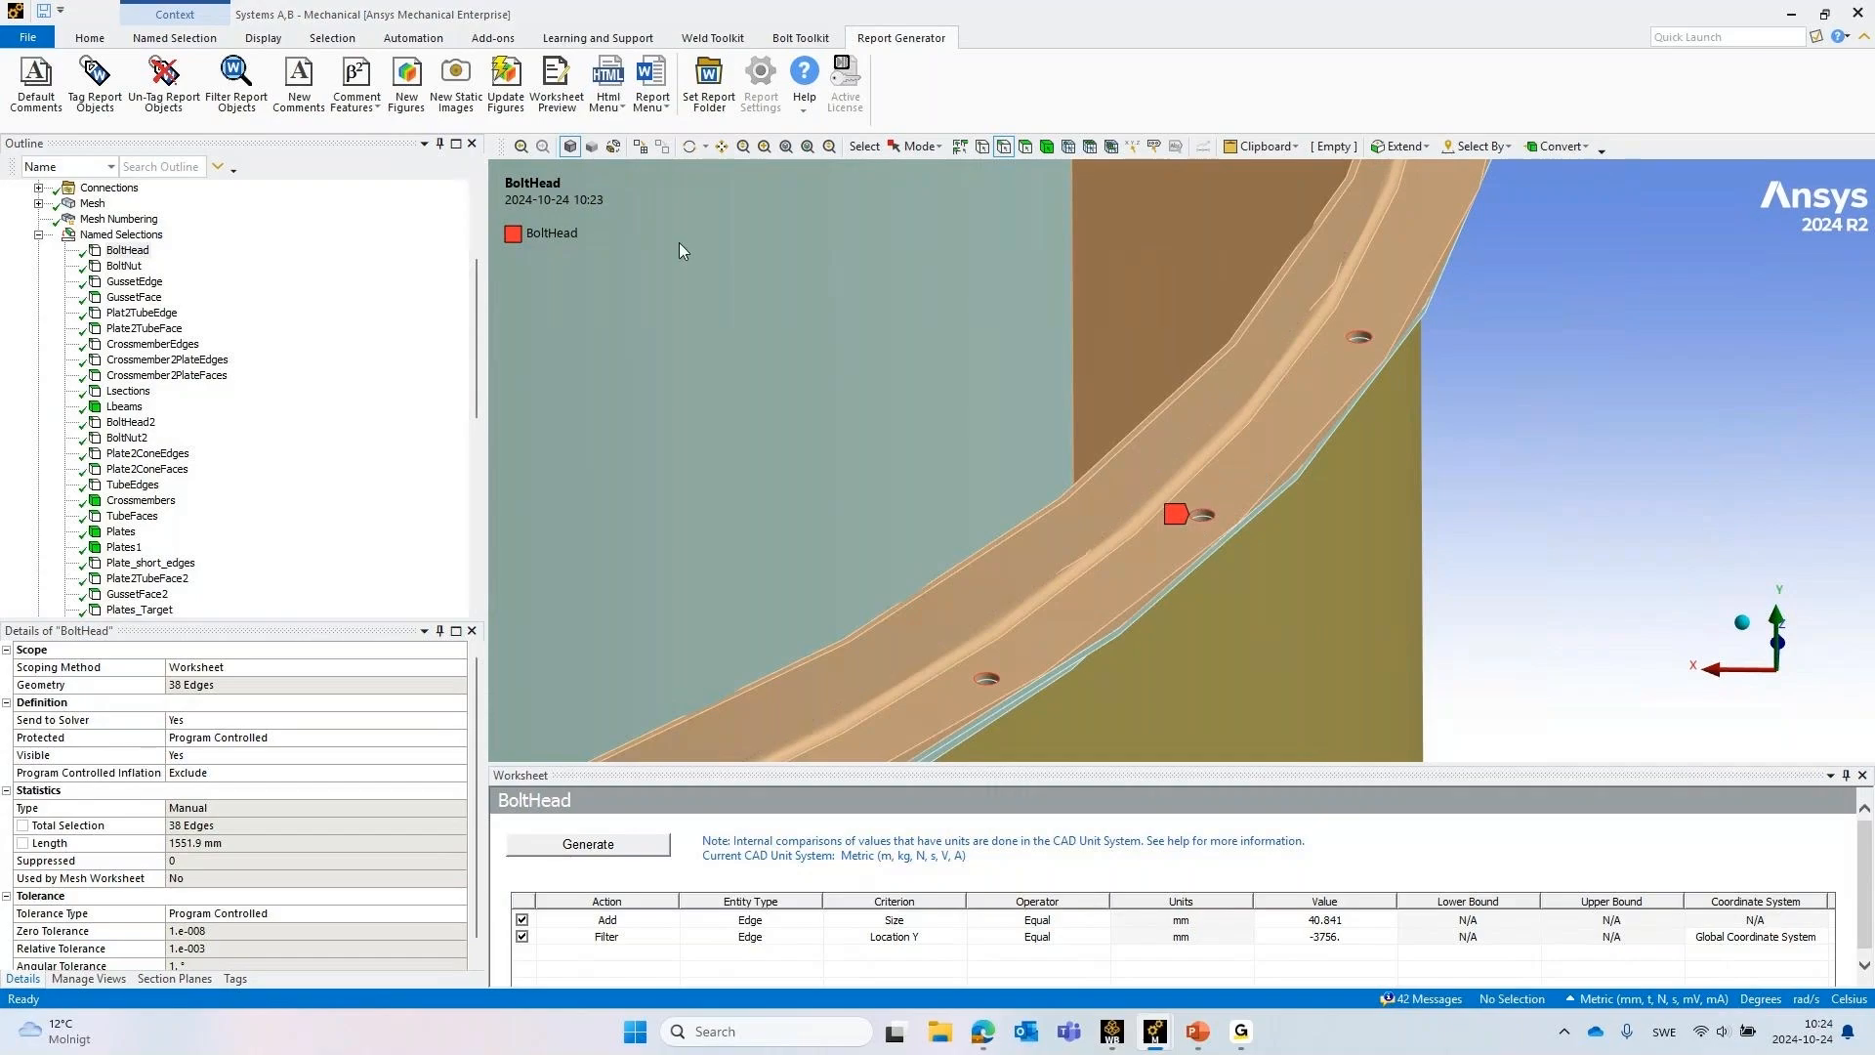
click(613, 145)
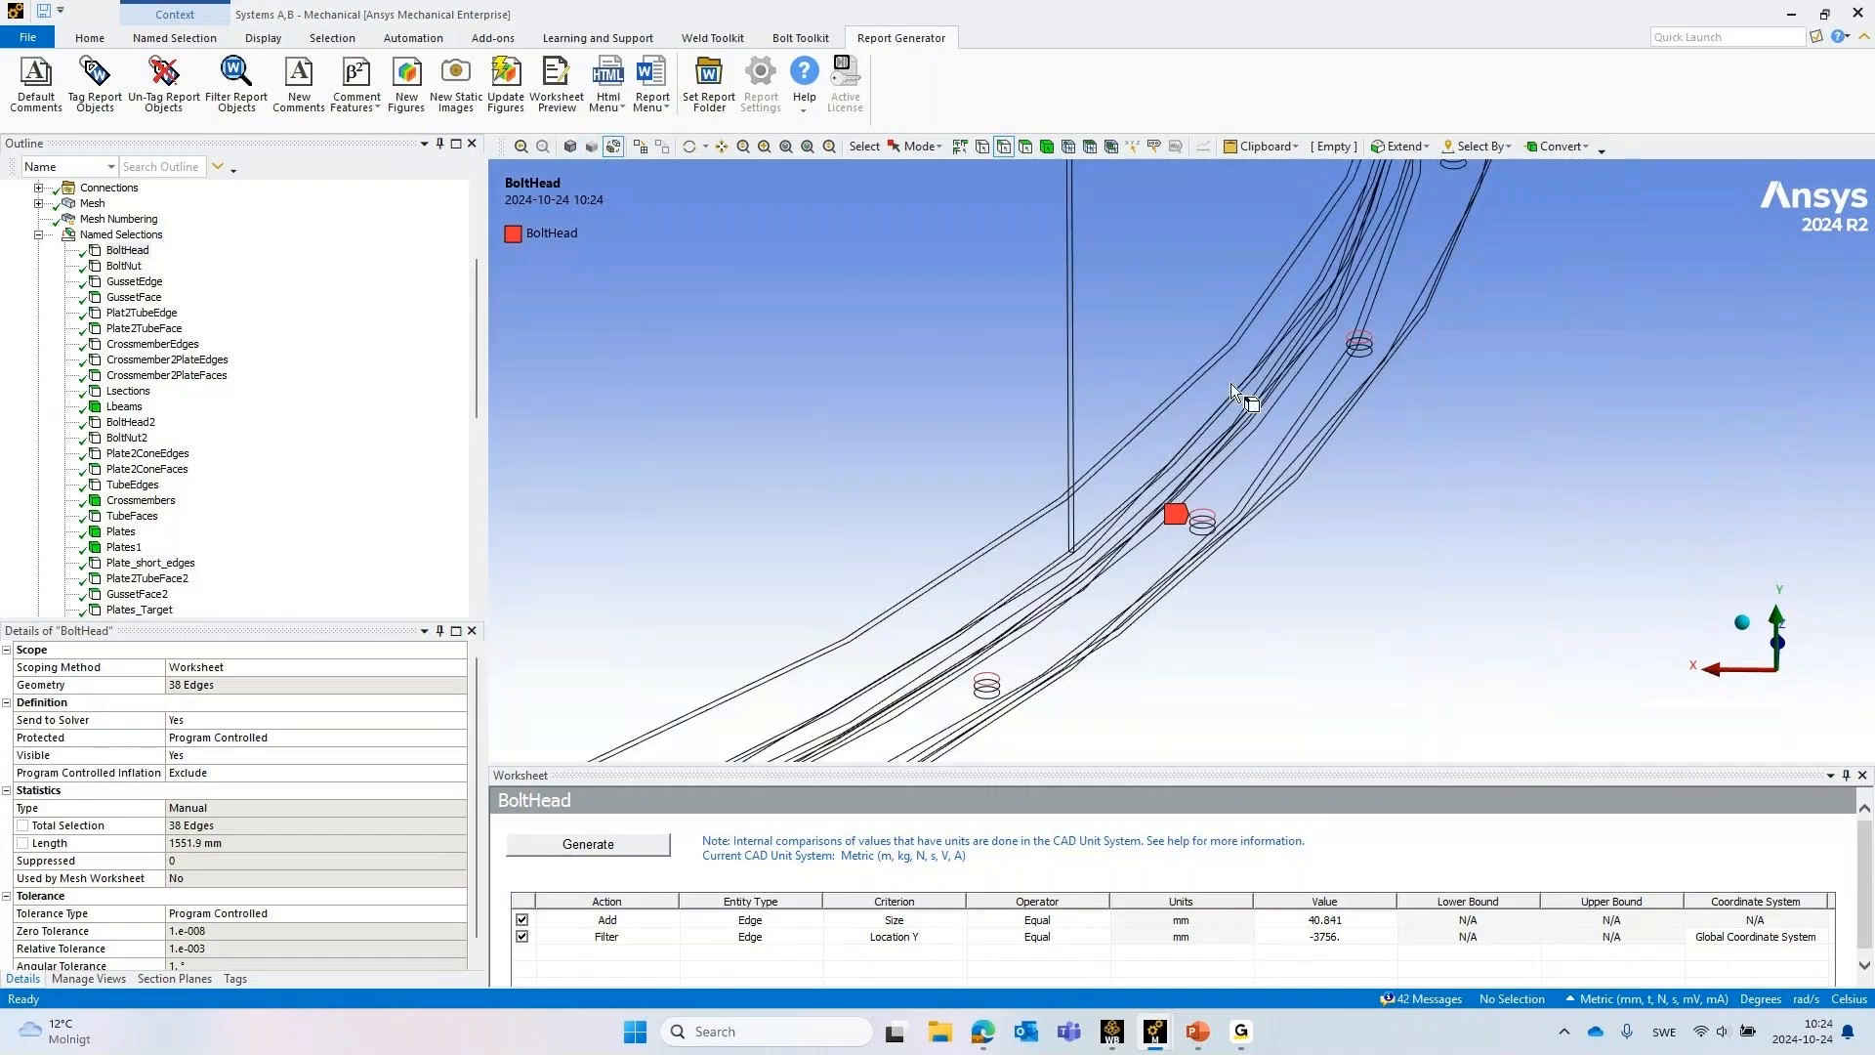
click(125, 267)
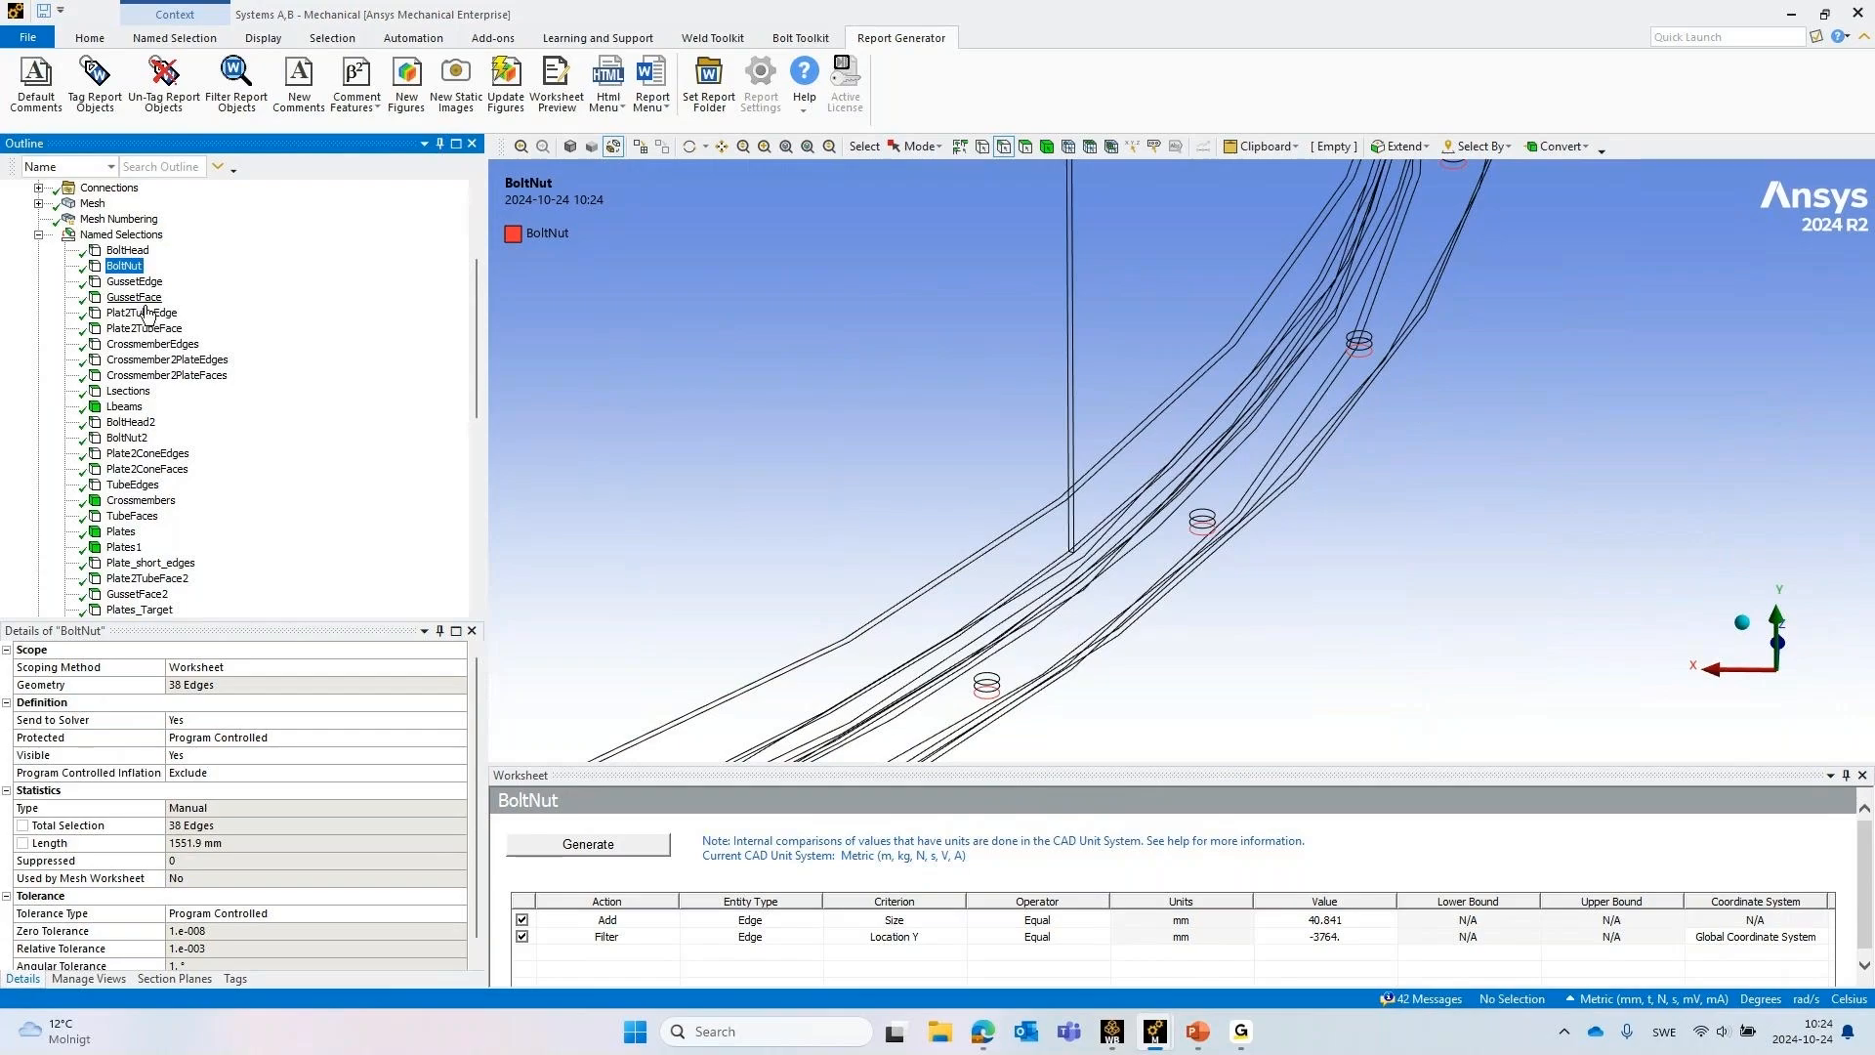
Review the GussetEdge and GussetFace named selections at the frame's foot plates, and collapse Named Selections
click(125, 283)
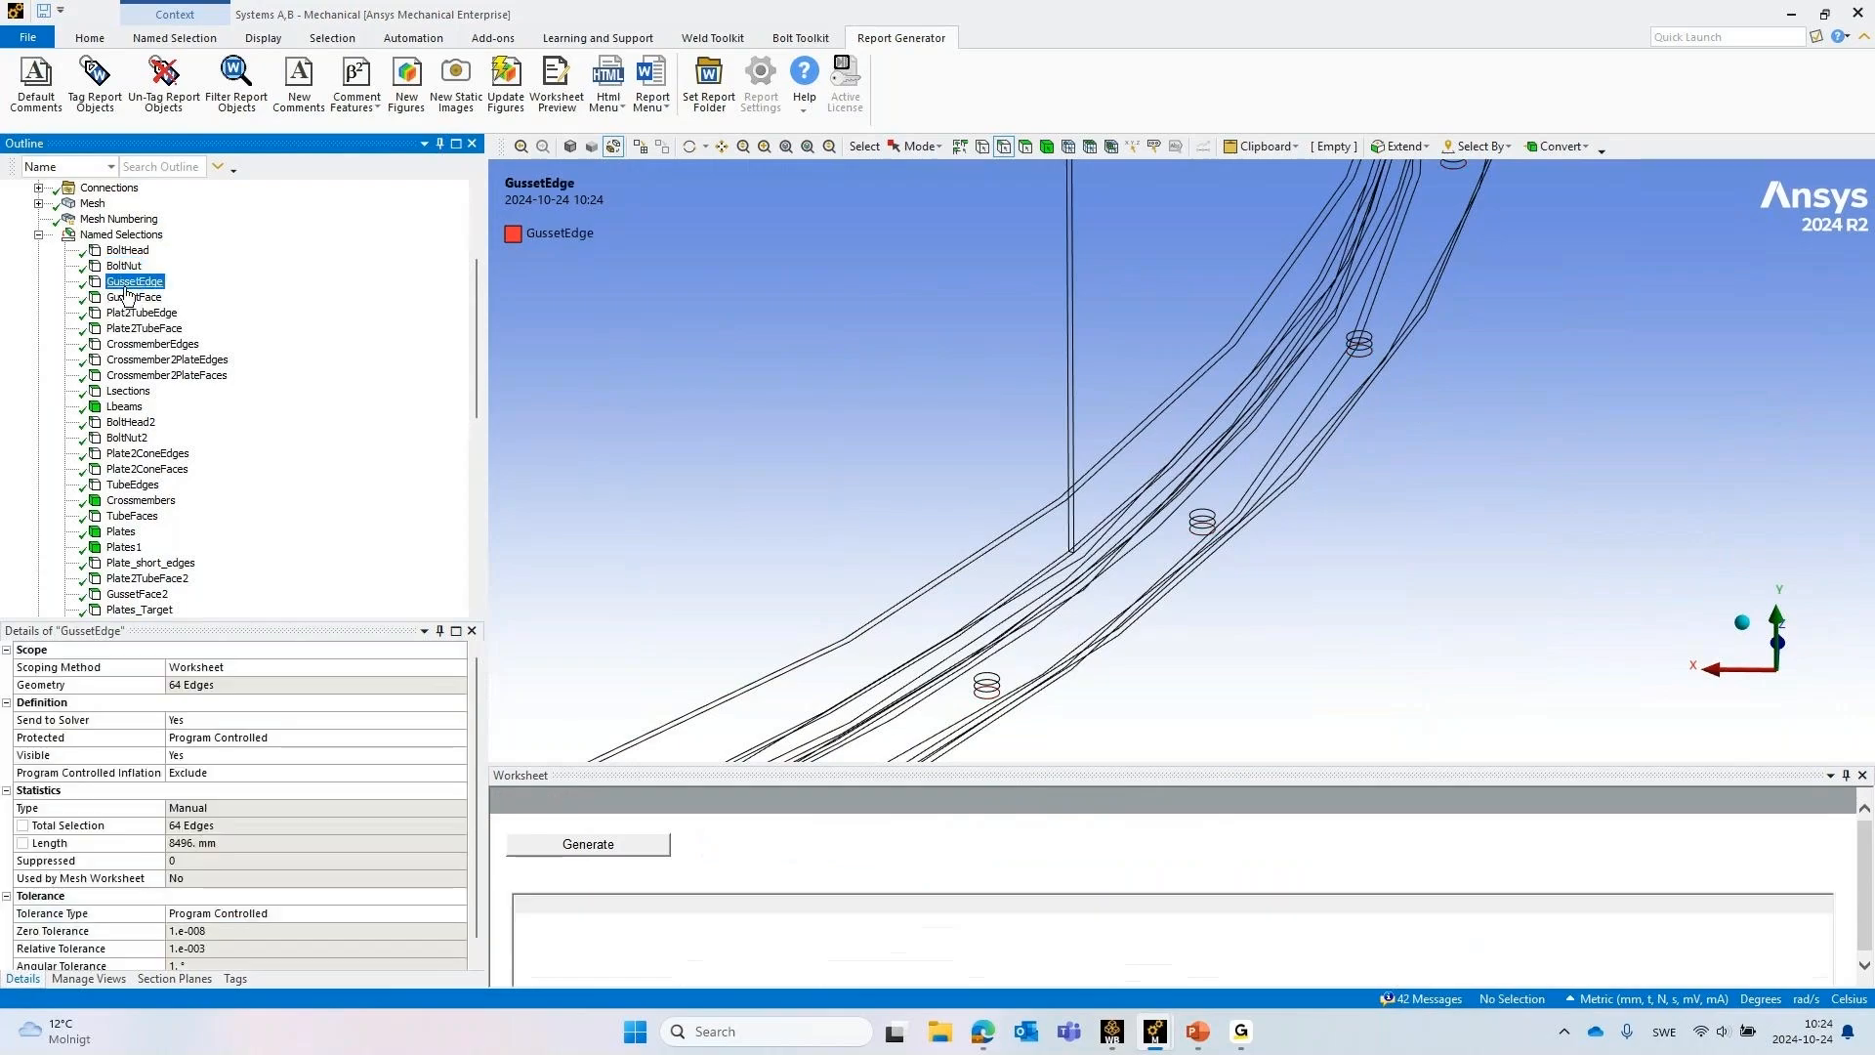
scroll(1327, 414, down, 10)
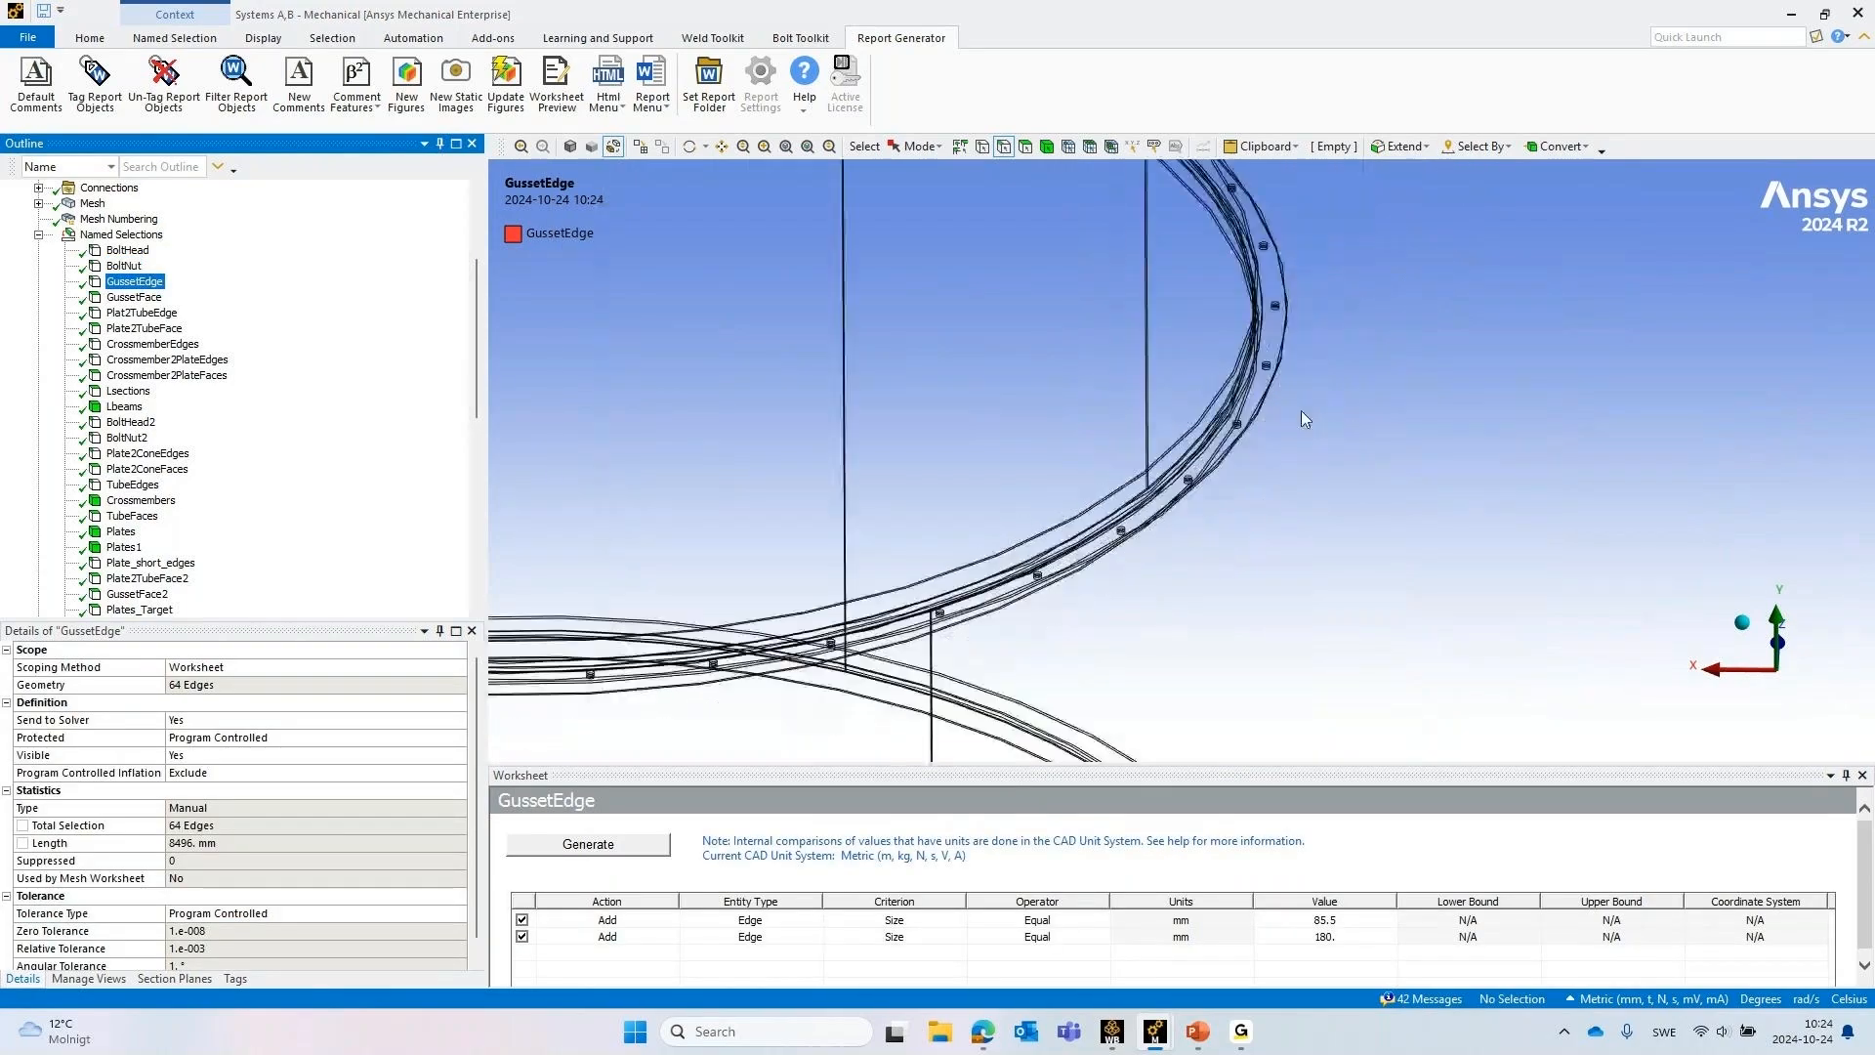
scroll(1169, 521, up, 10)
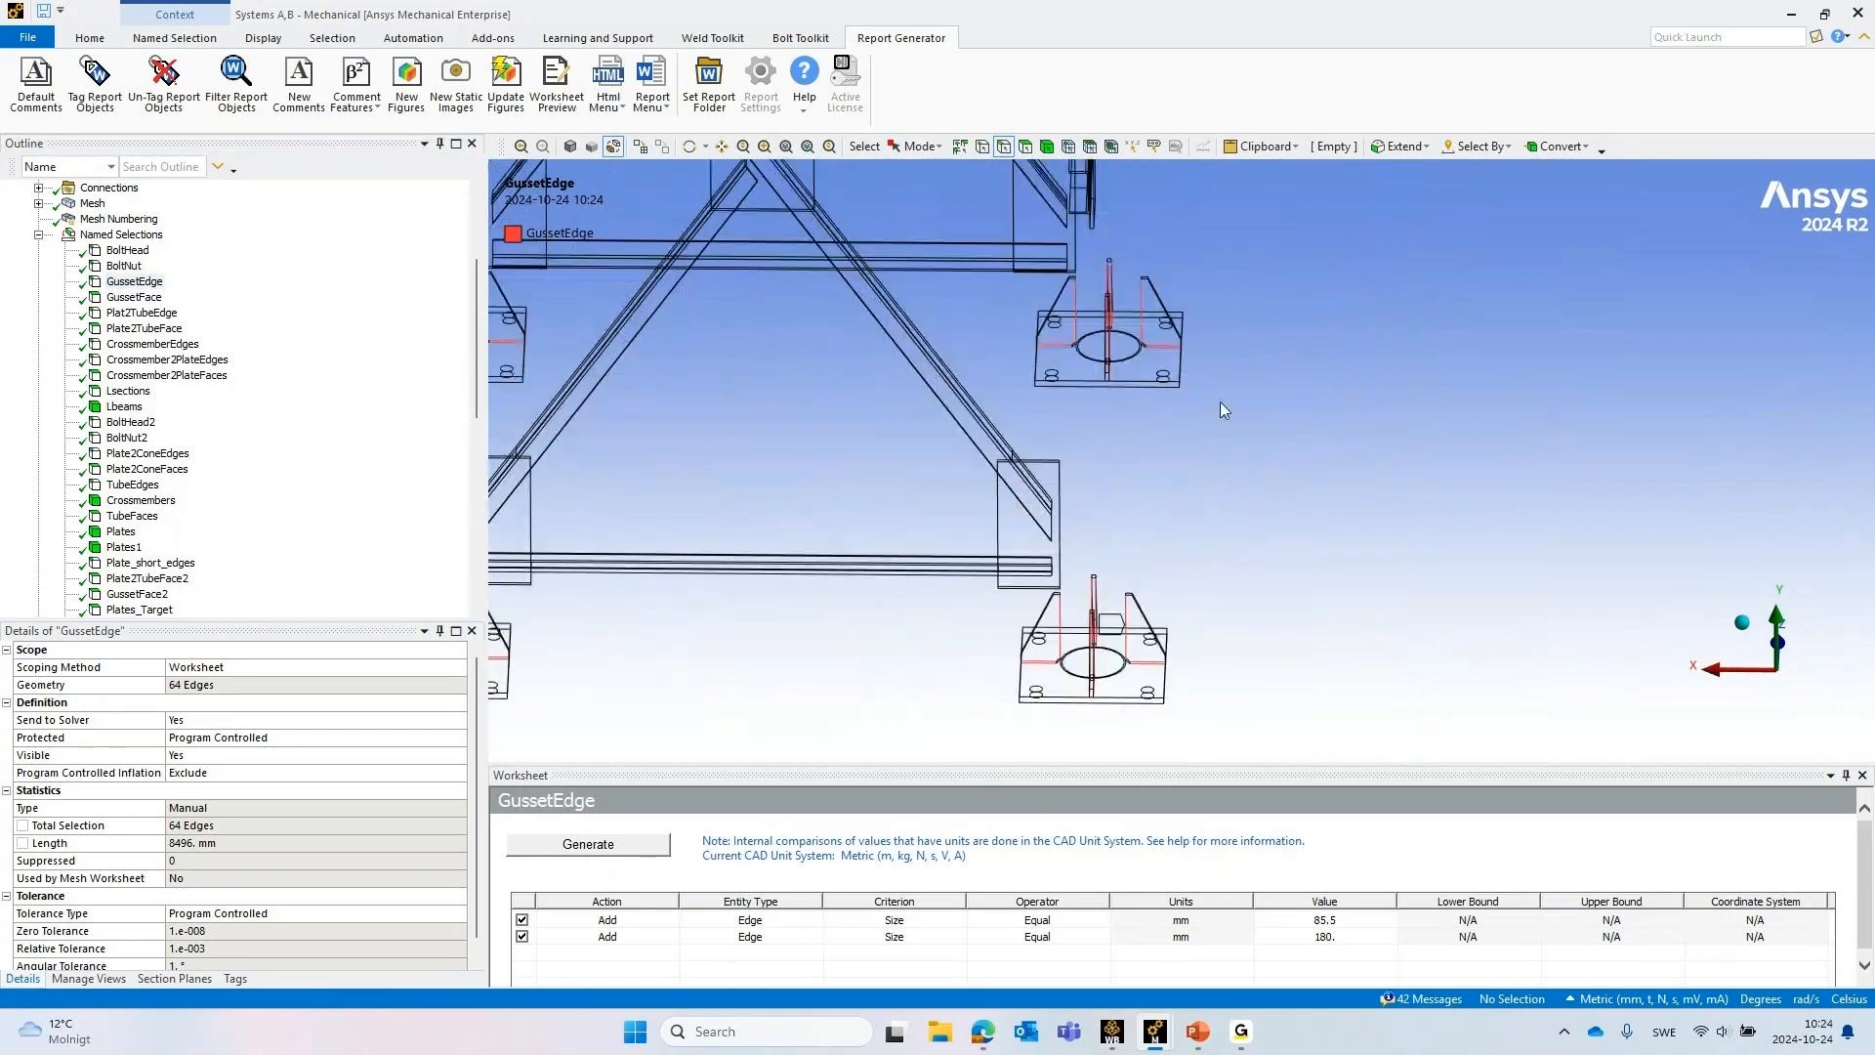
middle_drag(1220, 401, 1421, 478)
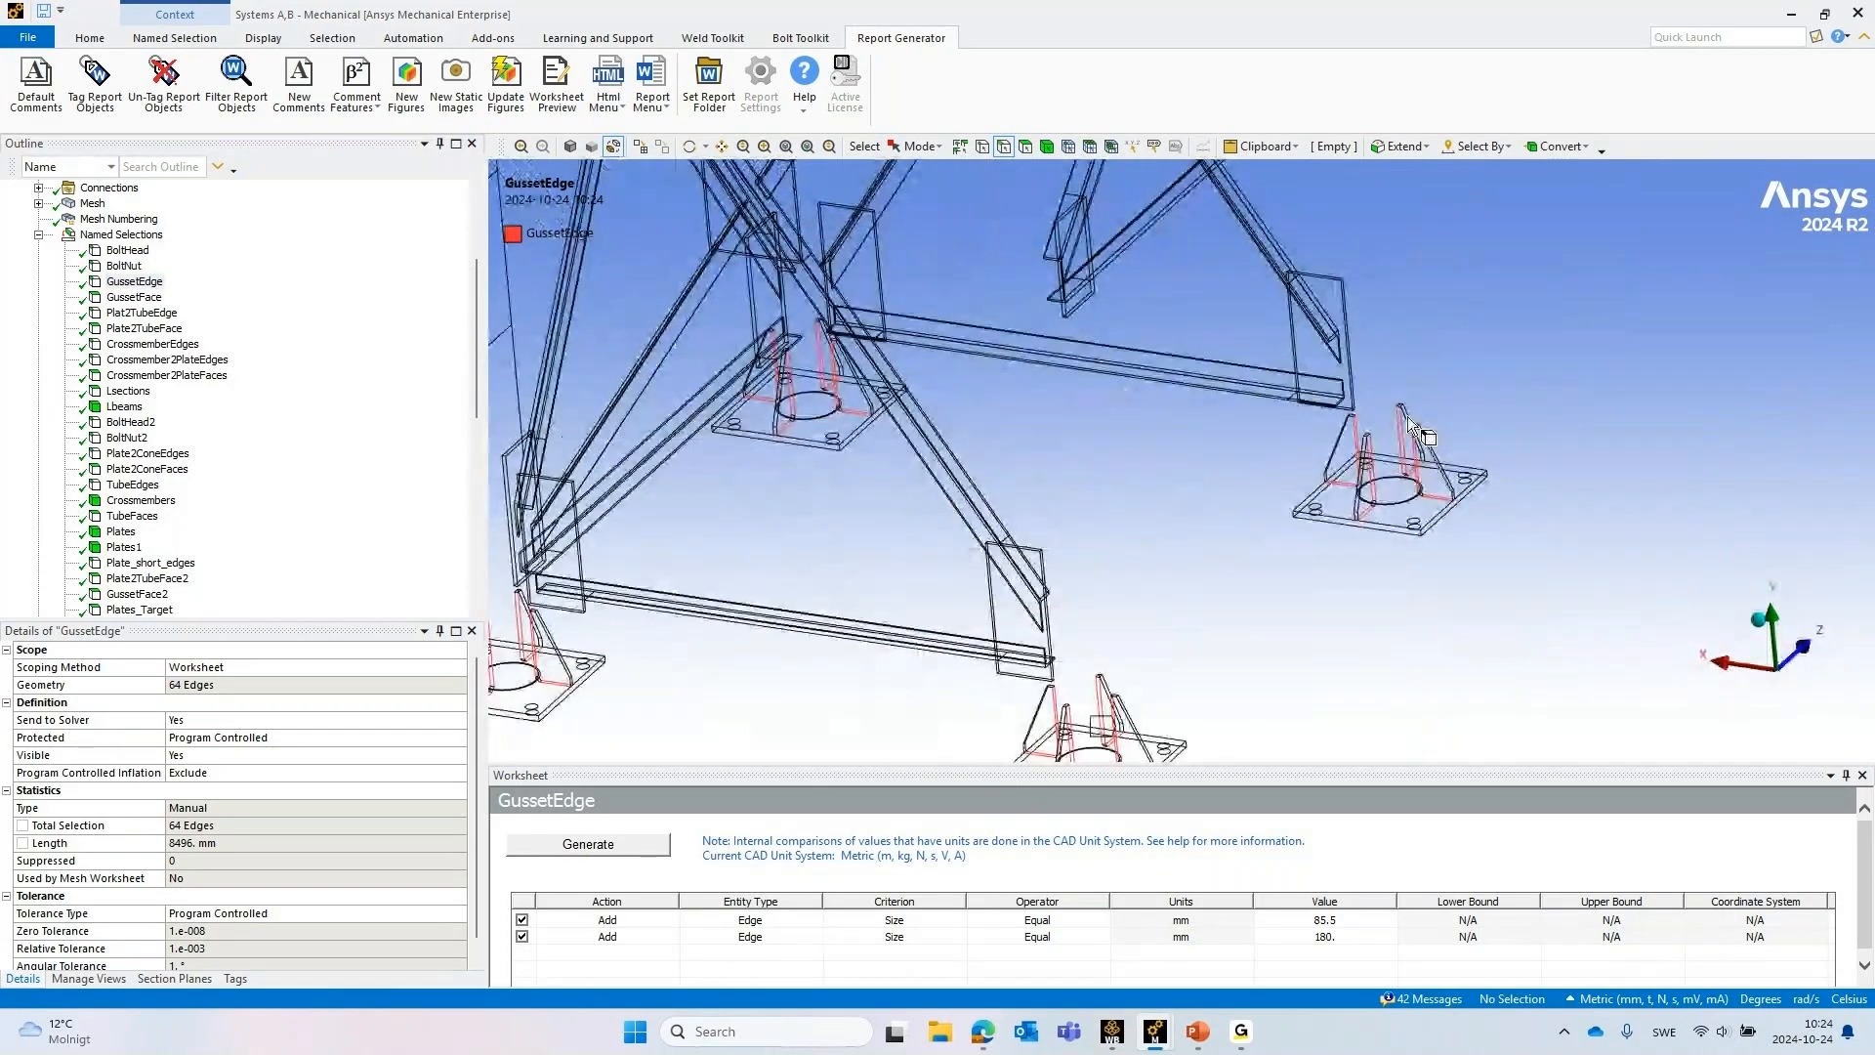
click(135, 299)
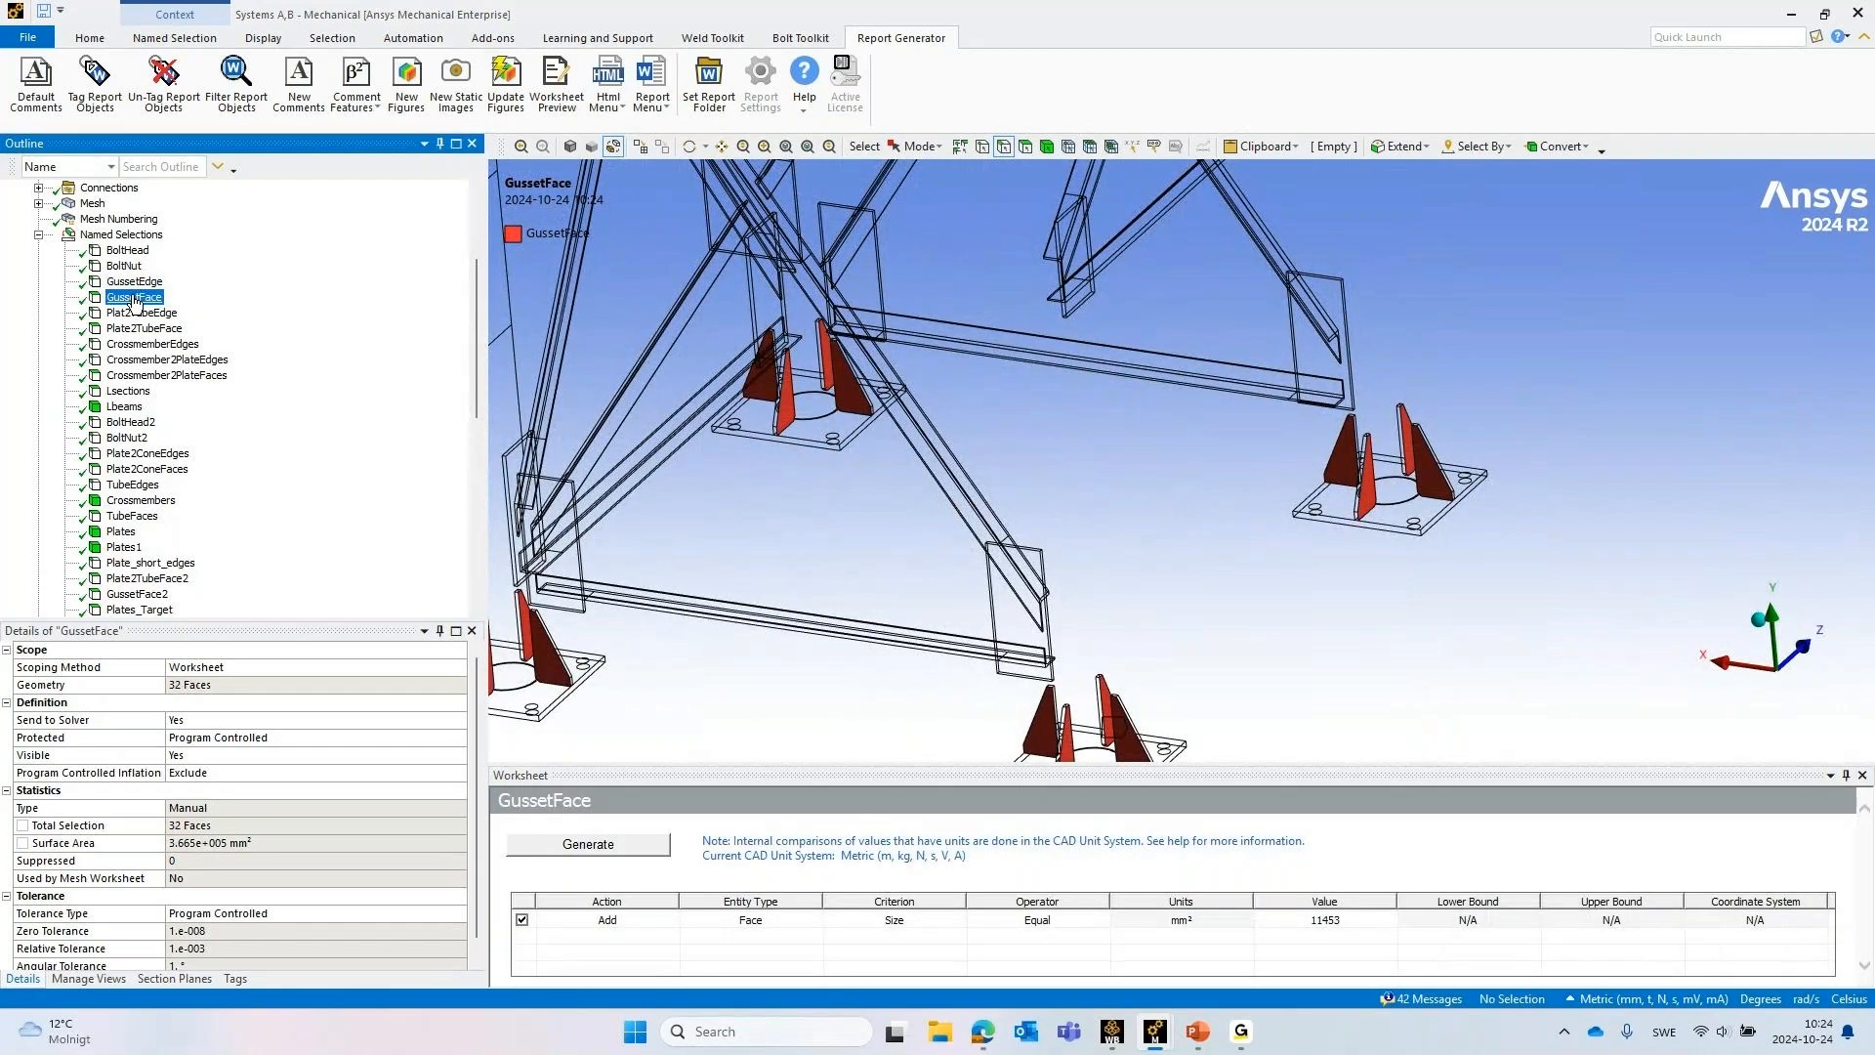
click(39, 234)
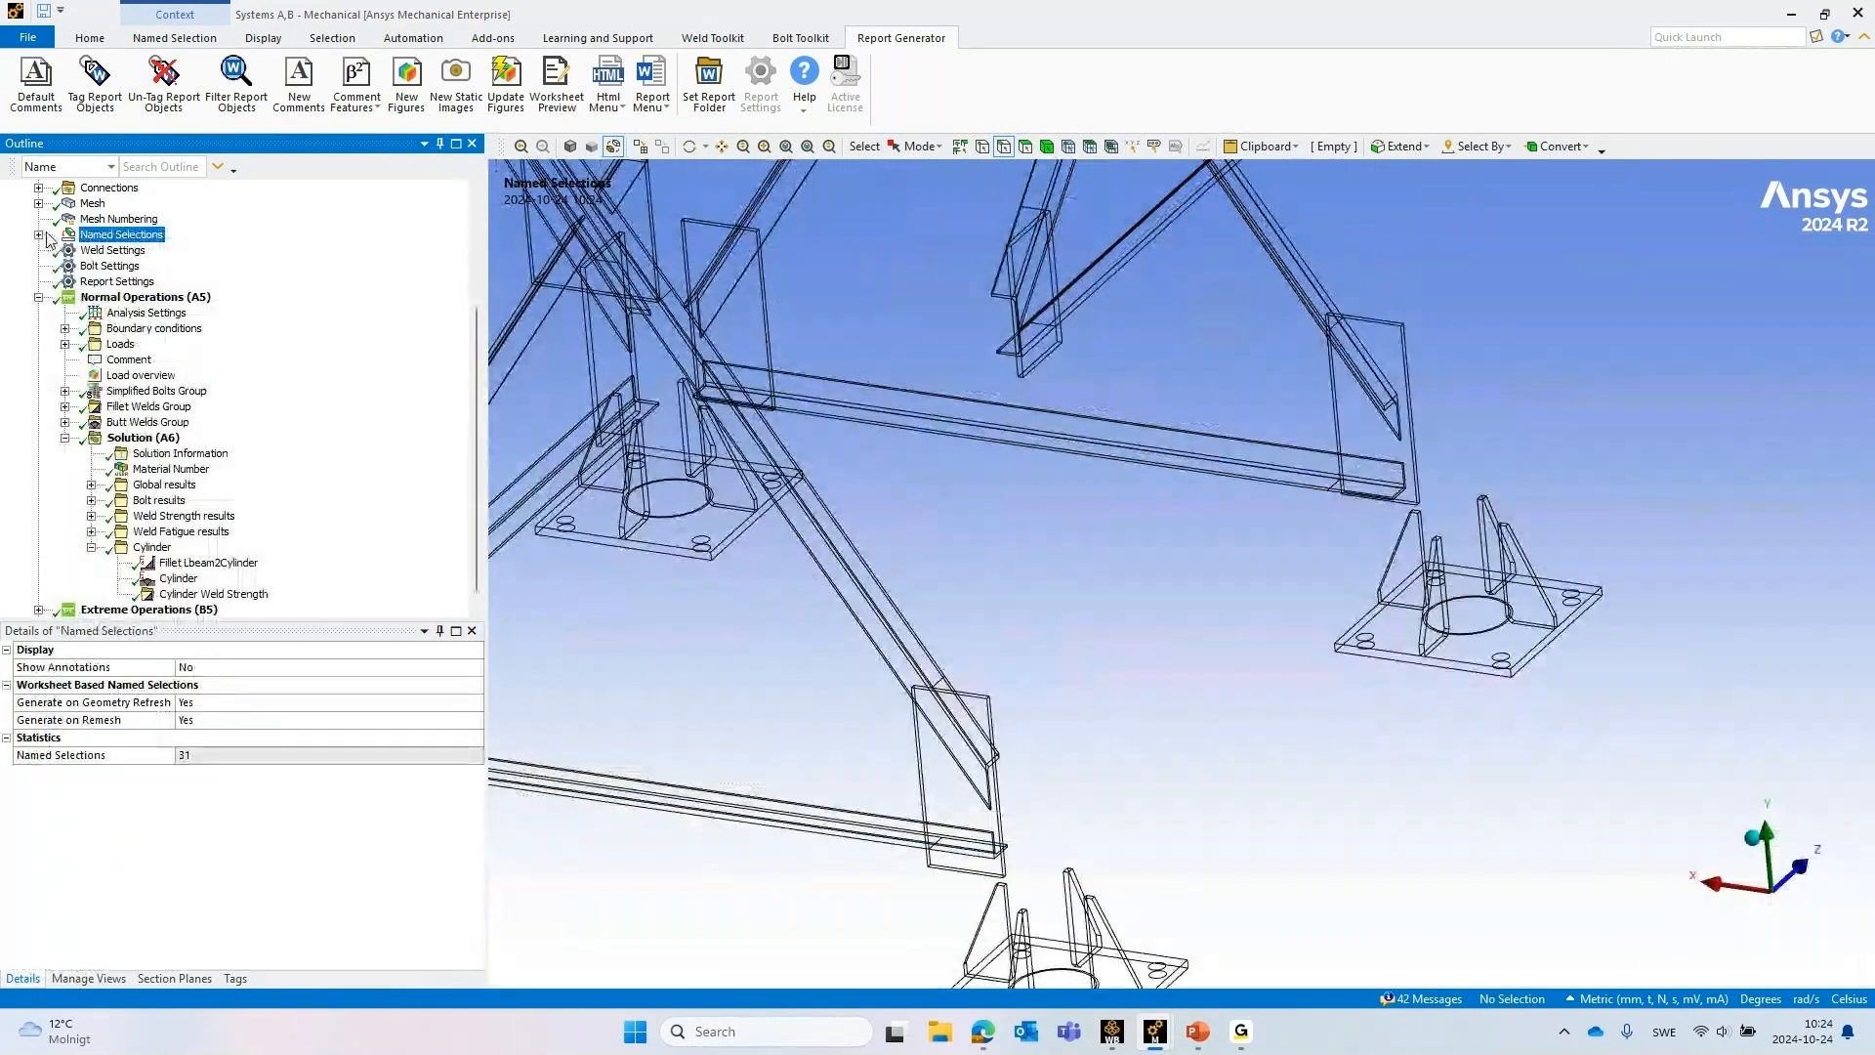
click(159, 237)
Check the Frictionless Support bolt holes boundary condition under Normal Operations, leaving Boundary conditions collapsed and Loads expanded
click(64, 329)
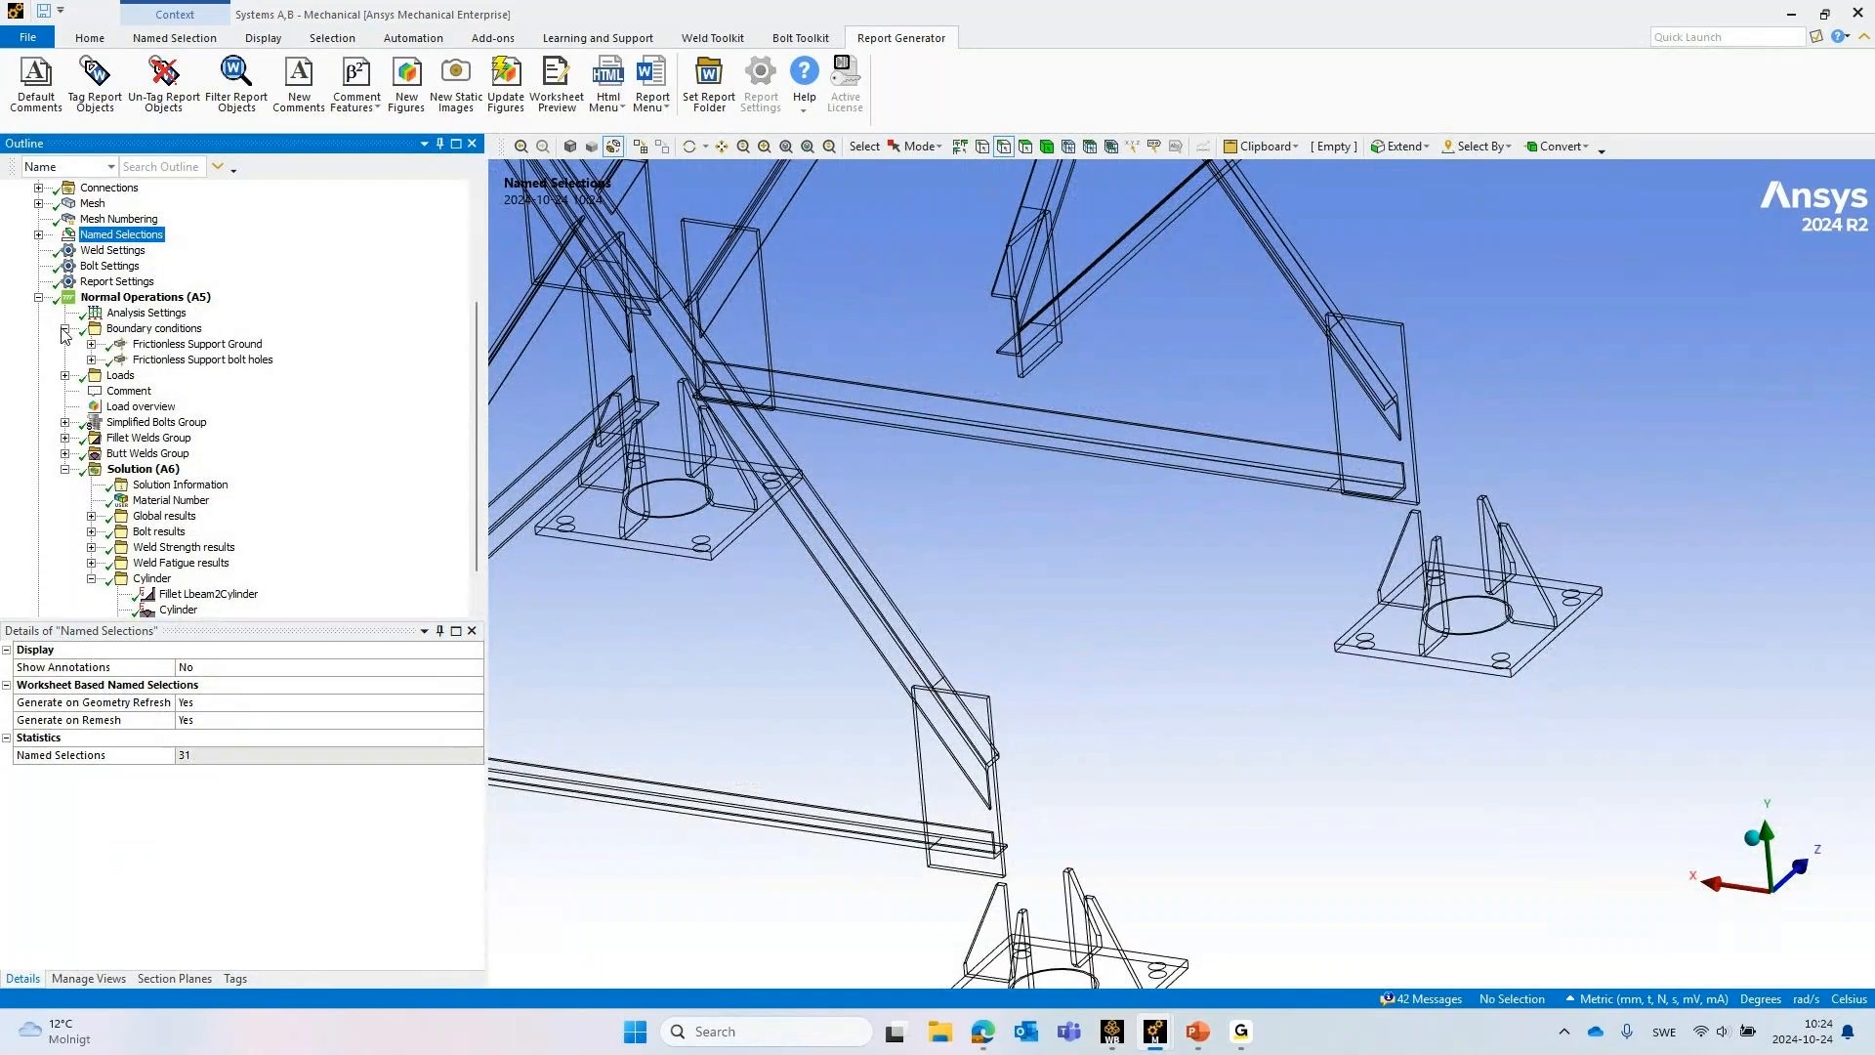
click(176, 359)
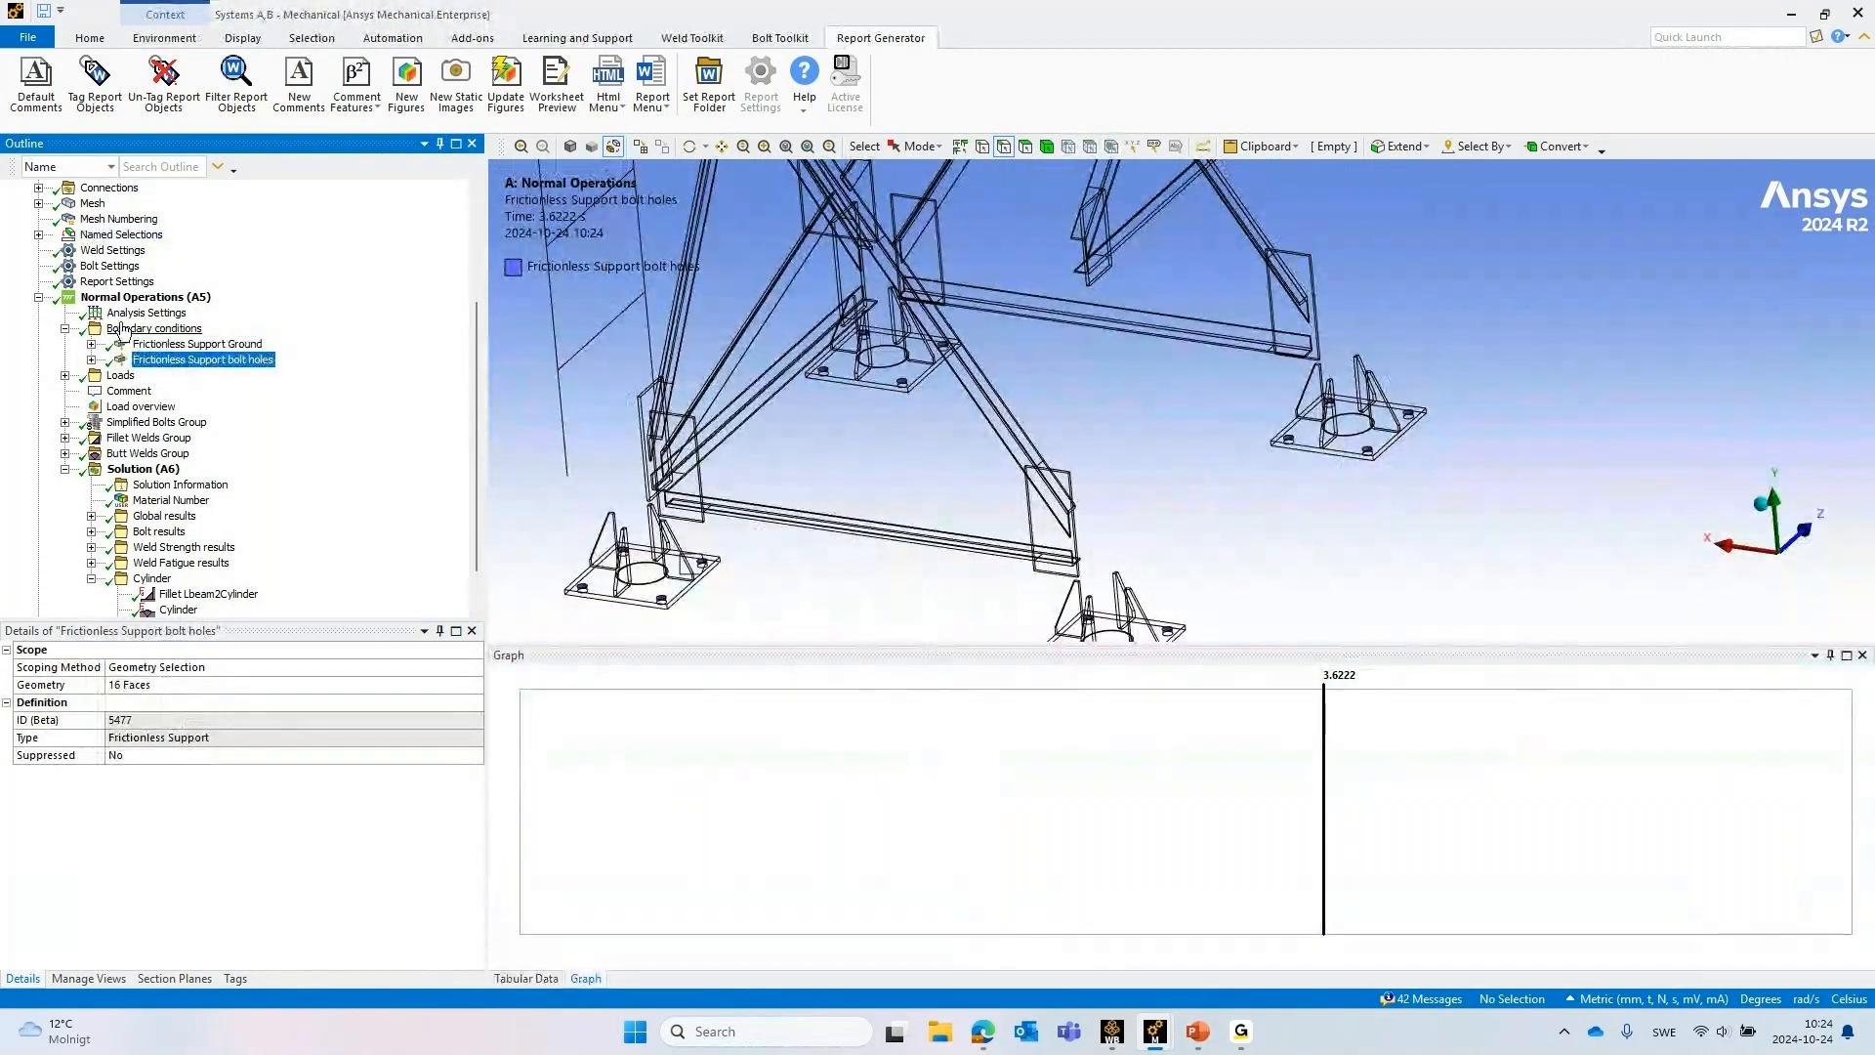
click(65, 375)
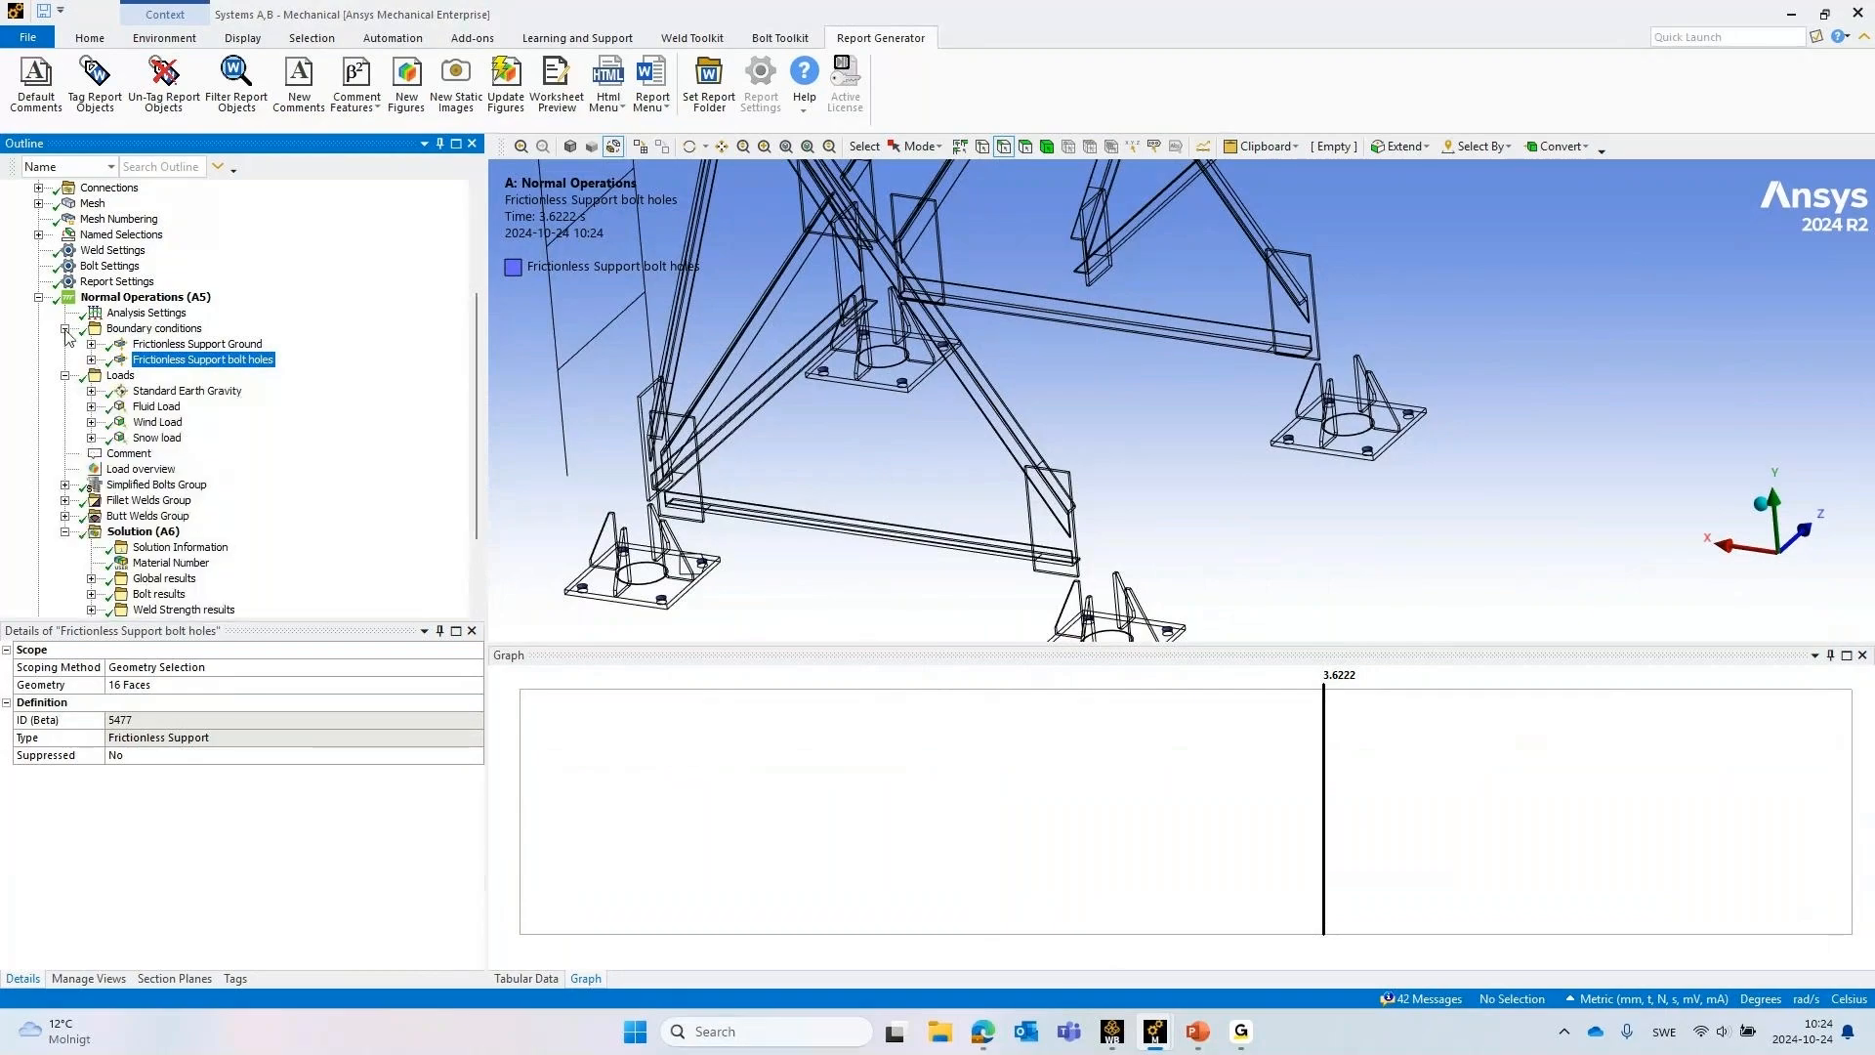
click(64, 329)
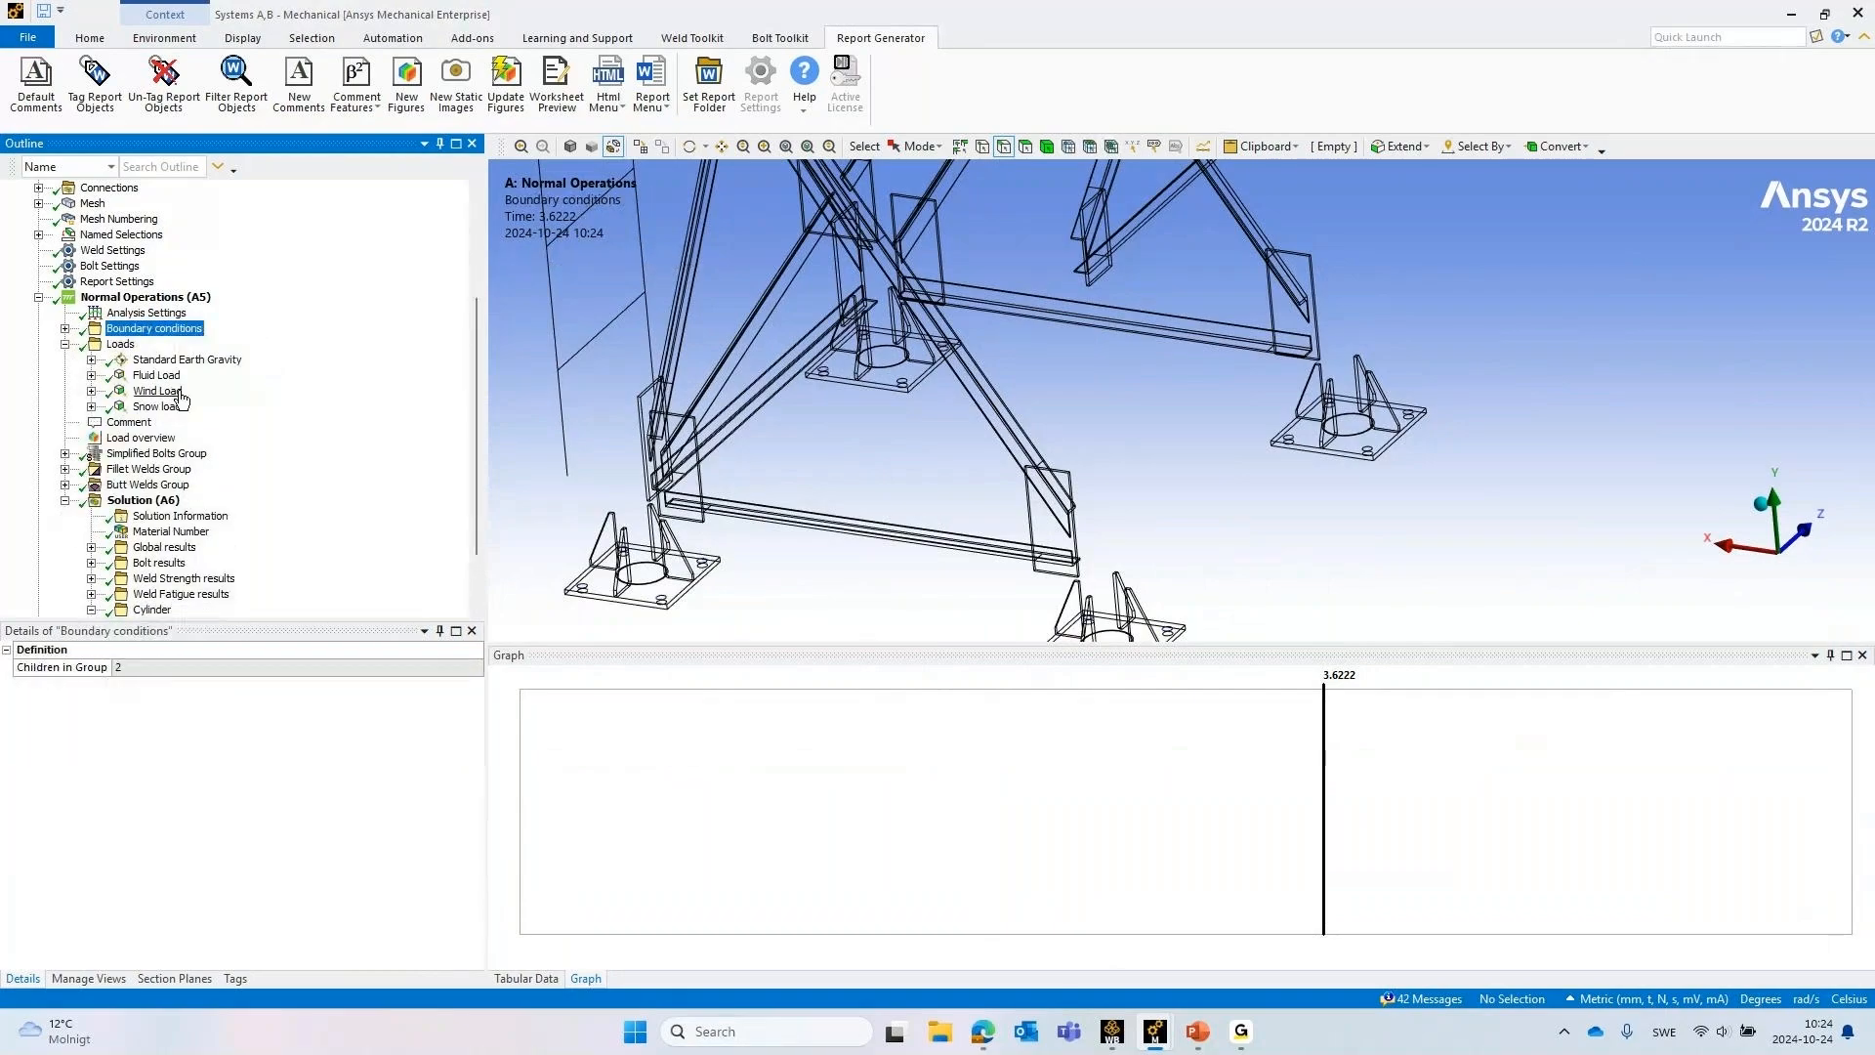
Display the Fluid Load under Loads and view its pressure distribution over the whole silo
click(156, 376)
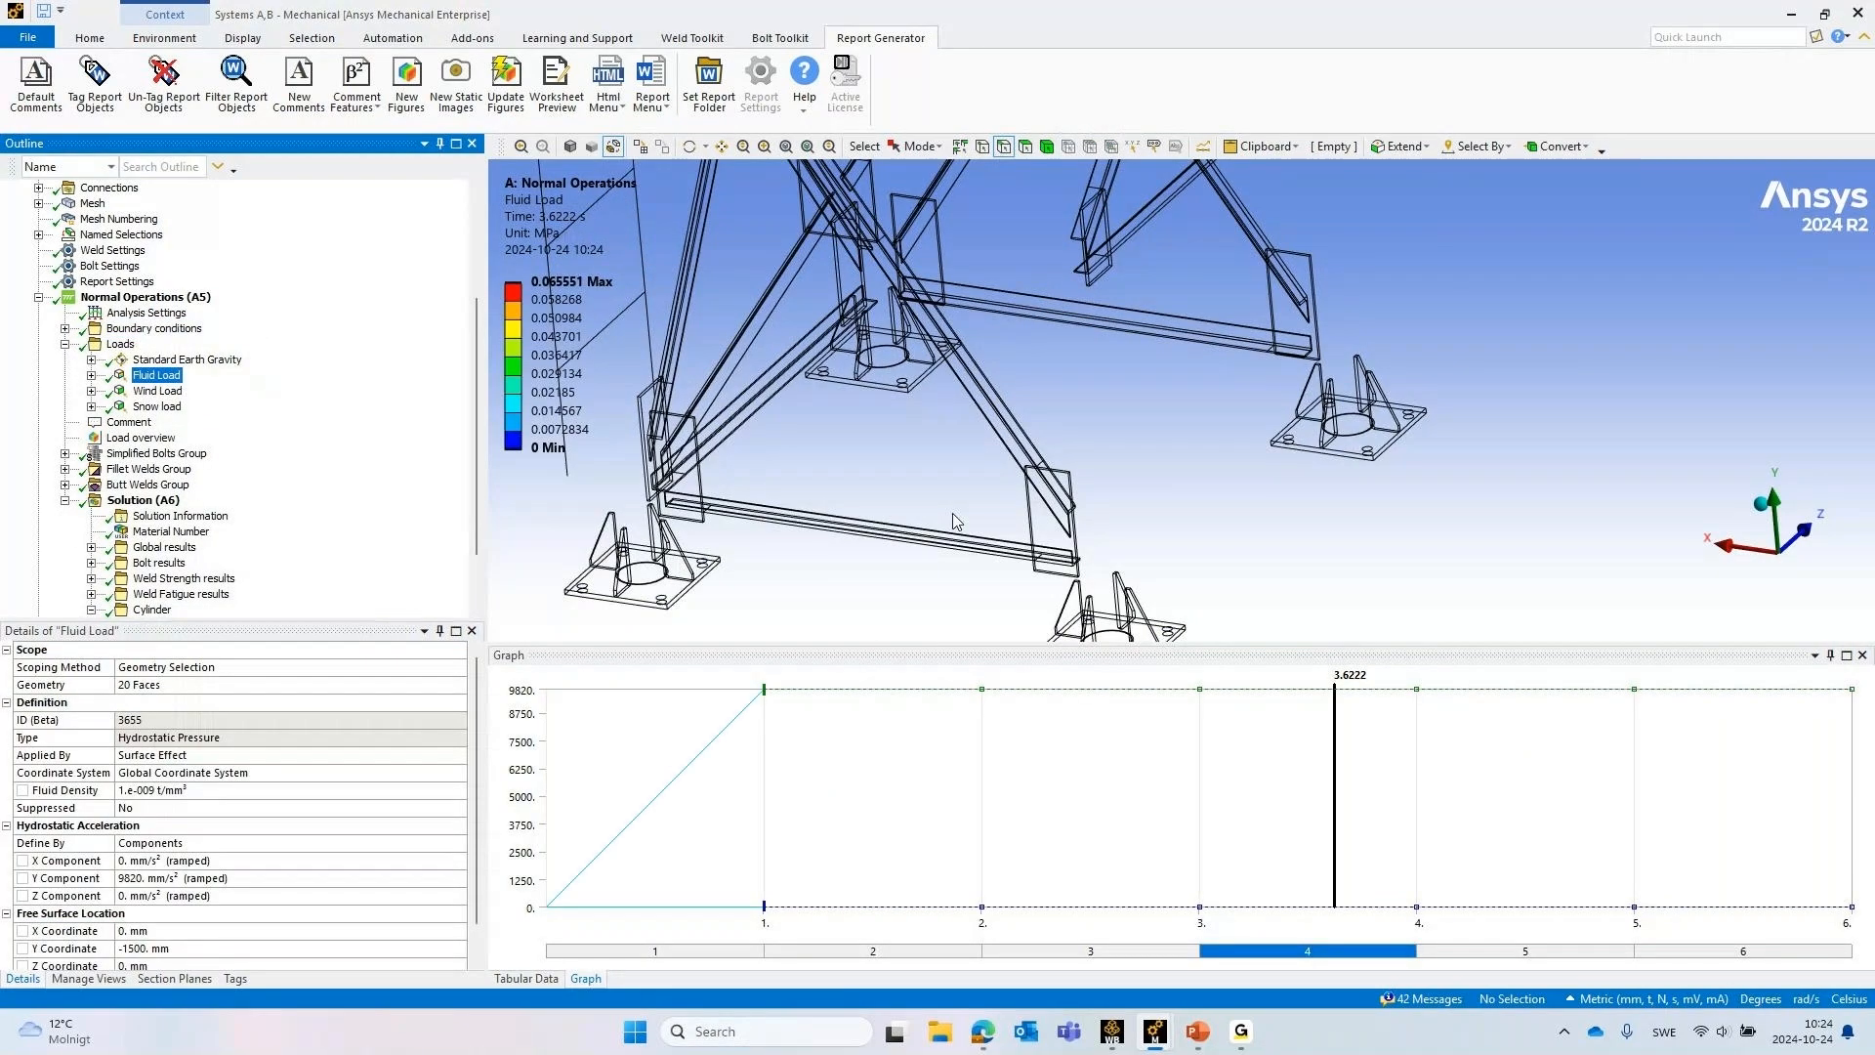
scroll(957, 523, down, 10)
ctrl+middle_drag(1172, 278, 1086, 474)
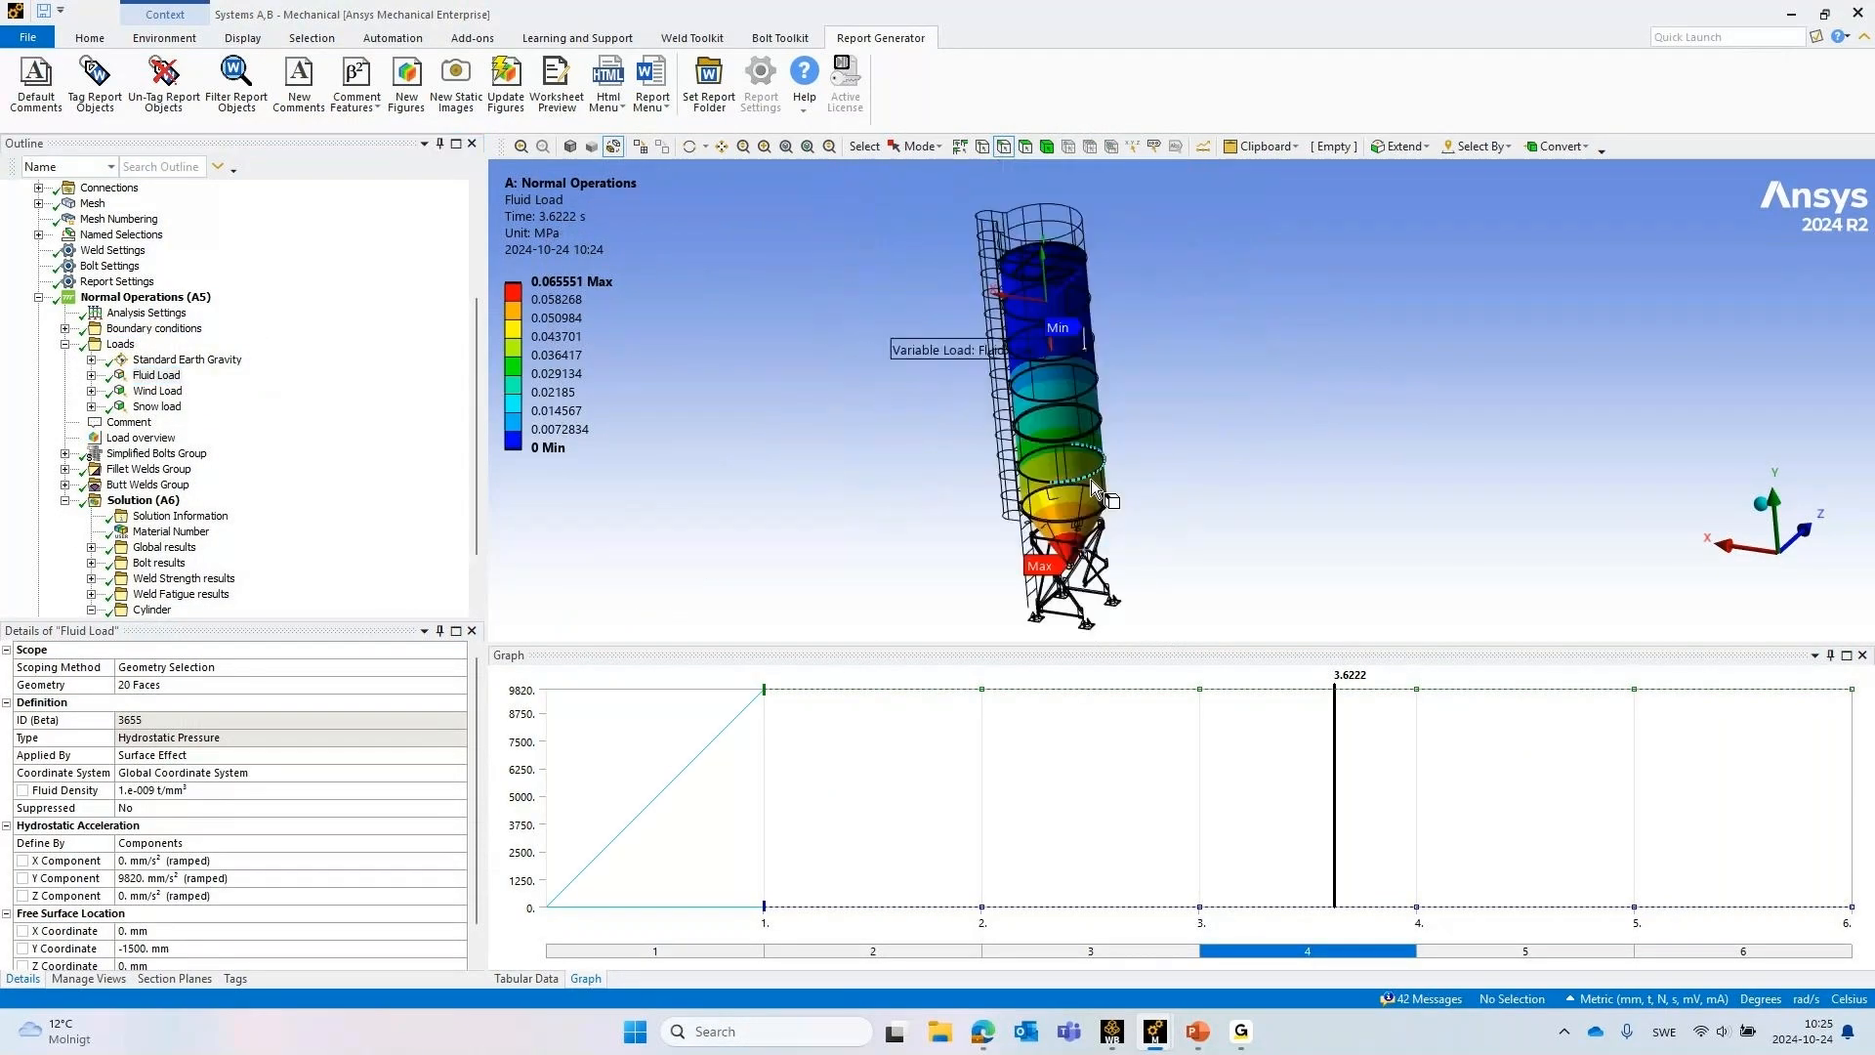
Review the Wind Load and Snow load with their time graphs, return to the Fluid Load and collapse Loads
click(161, 390)
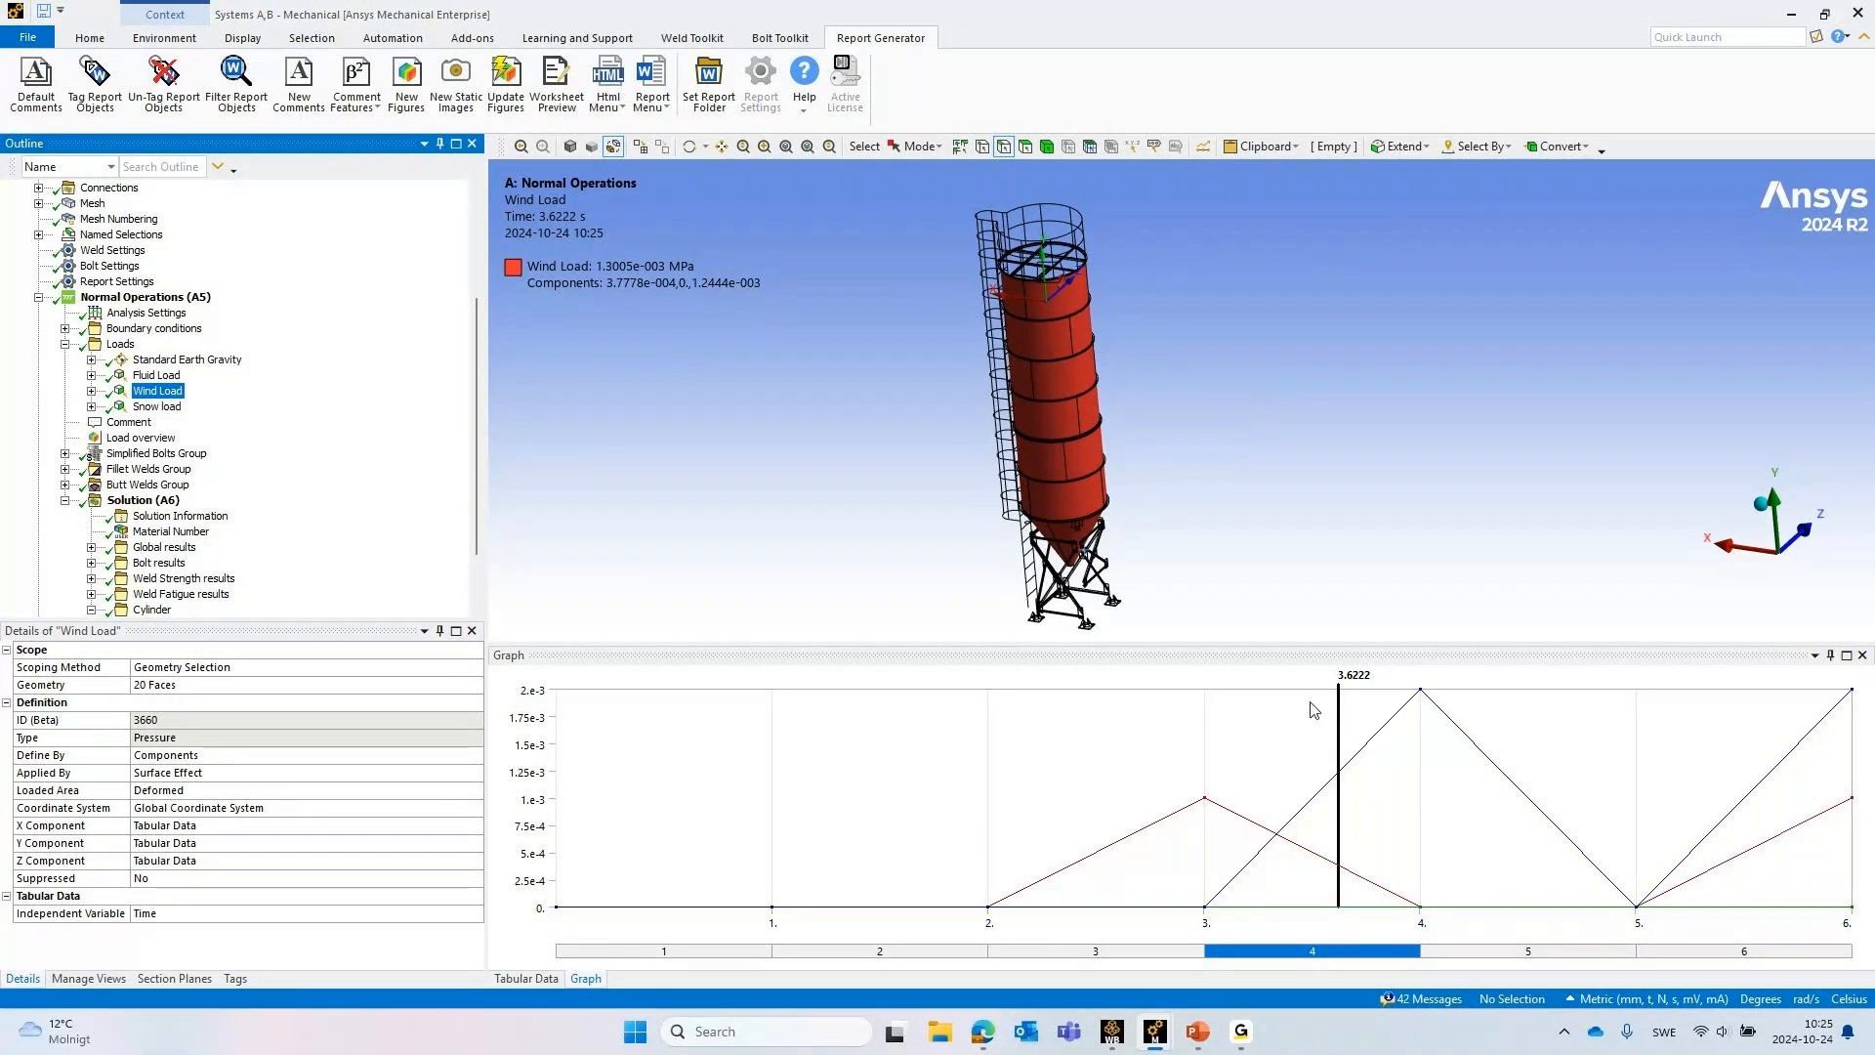
click(157, 406)
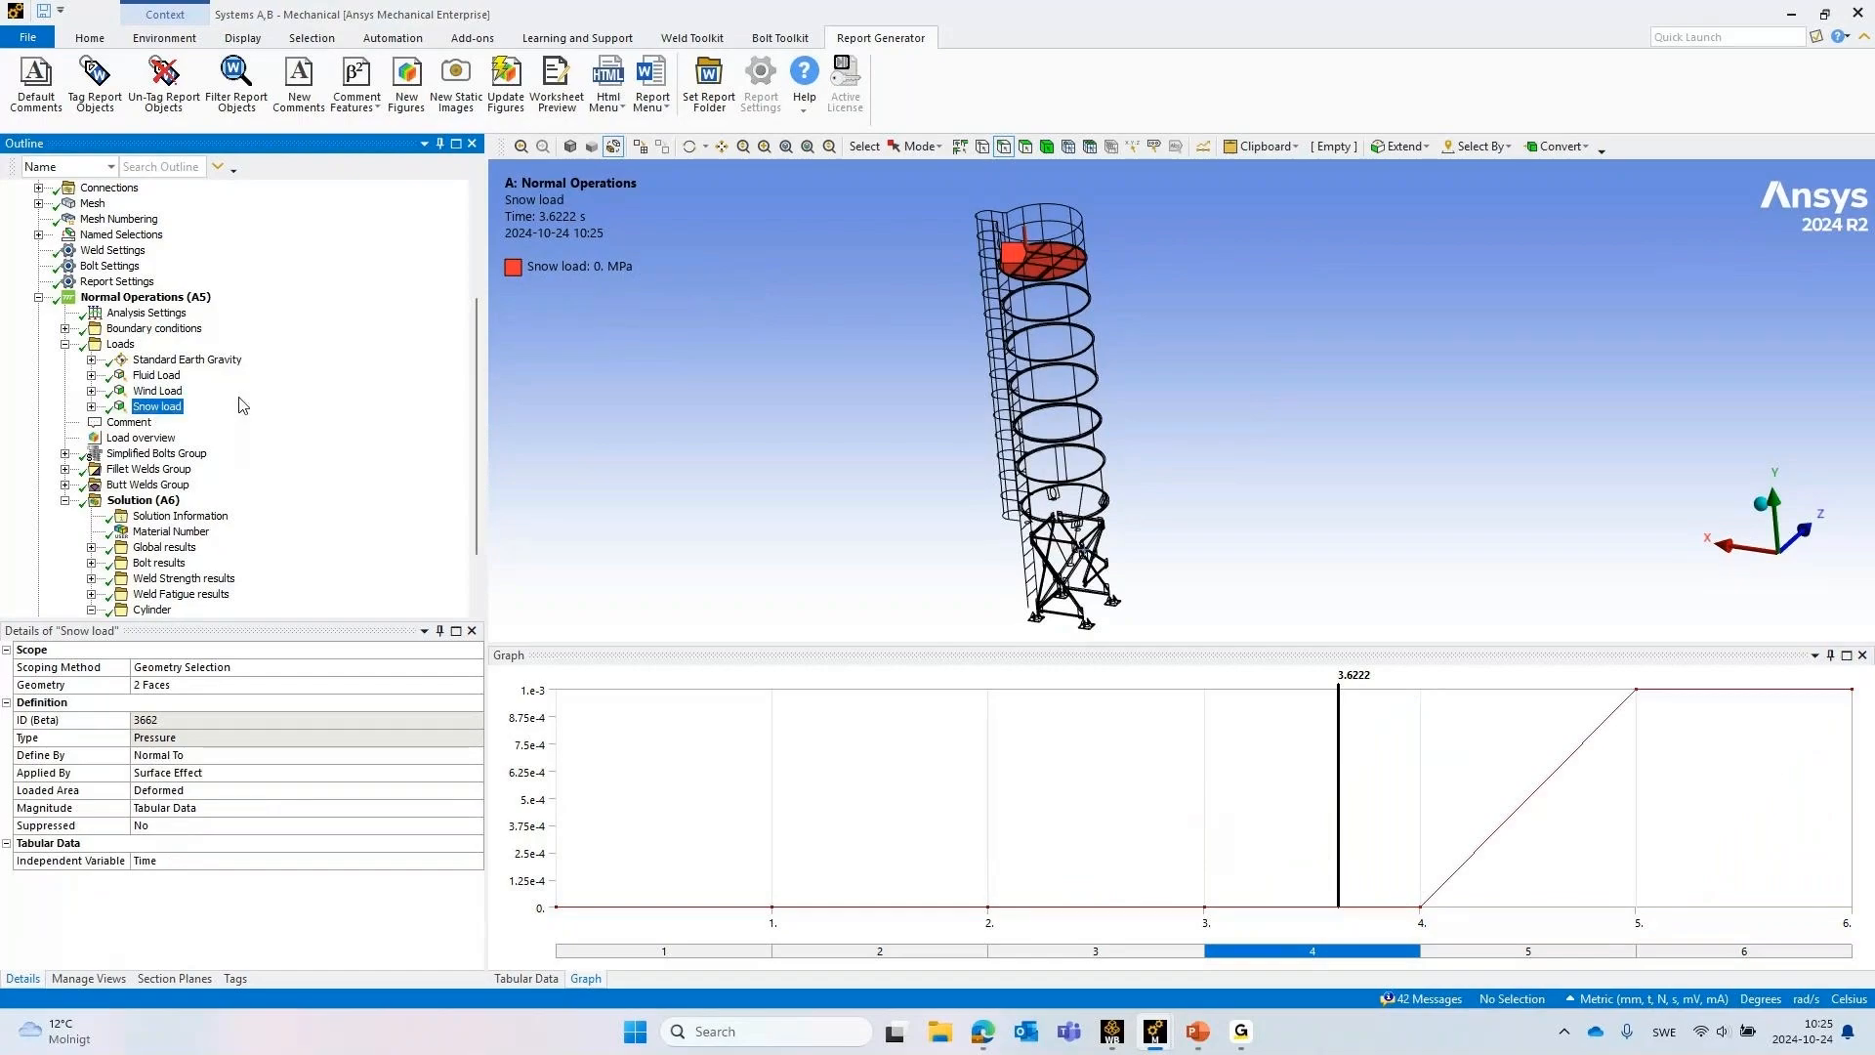
click(154, 378)
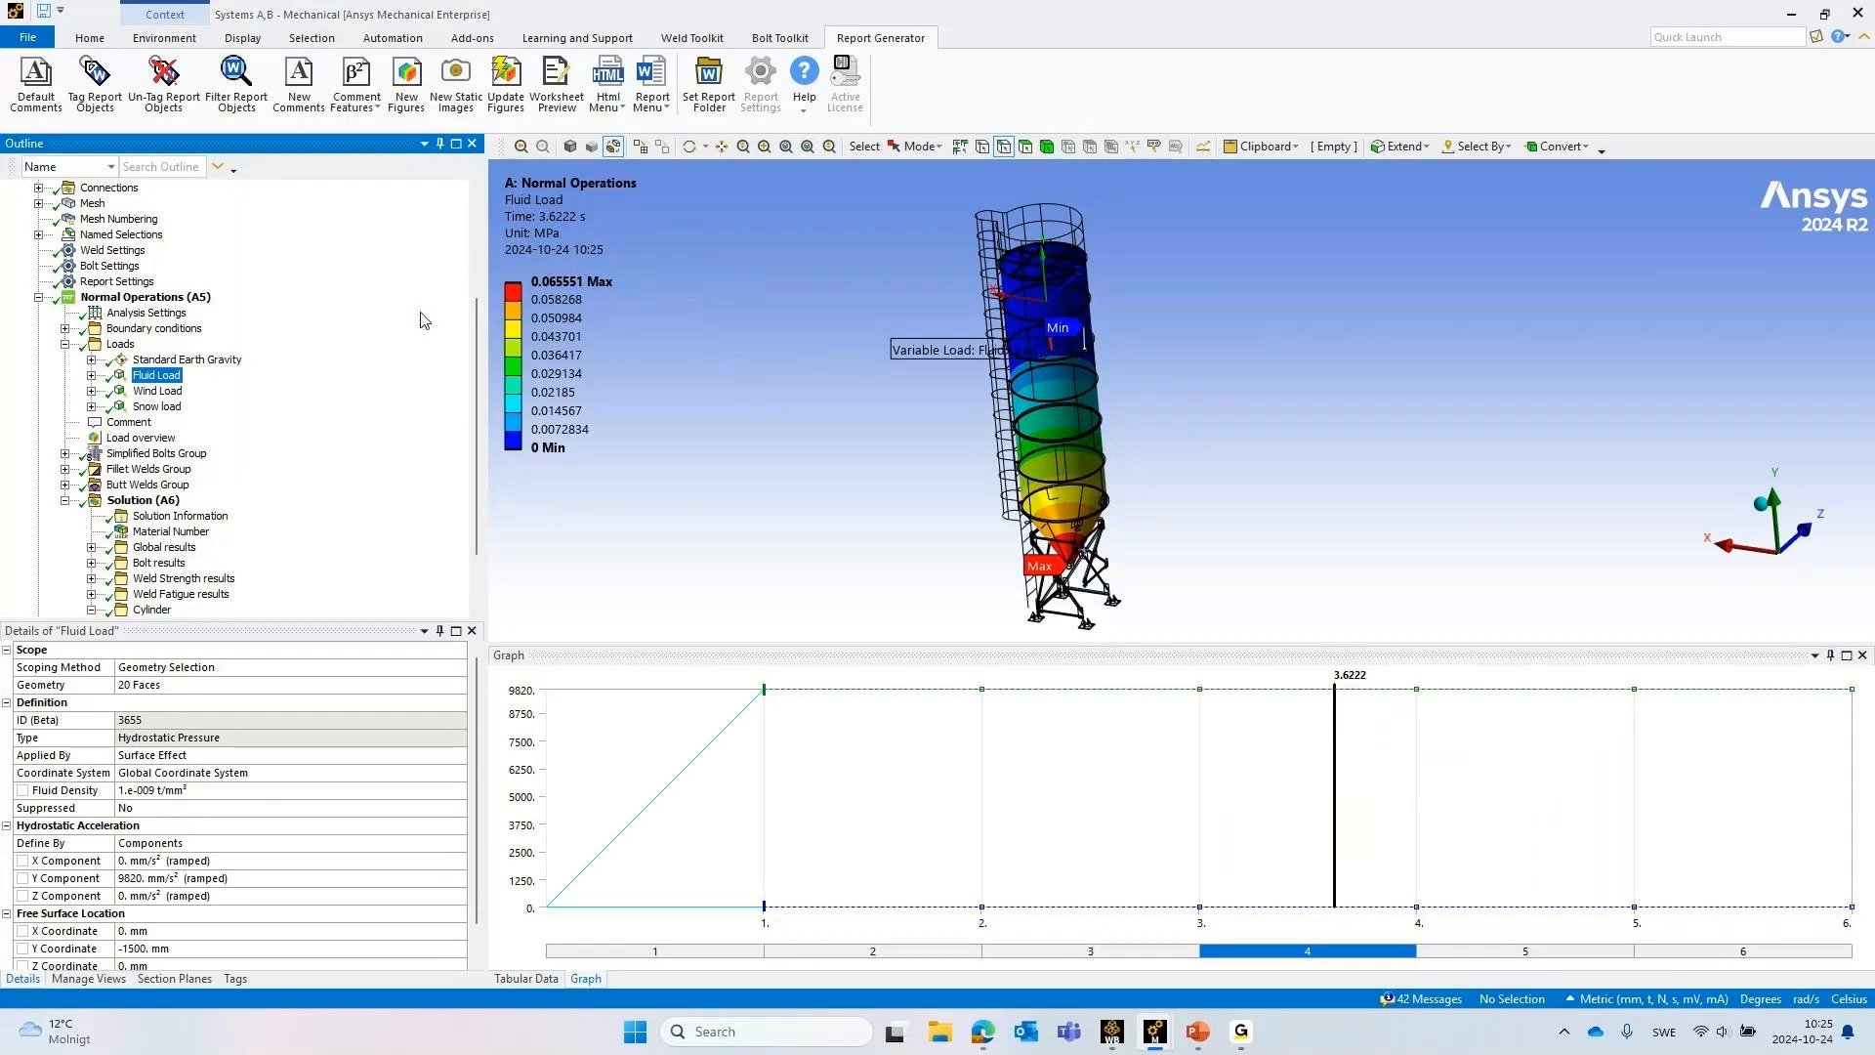
click(66, 344)
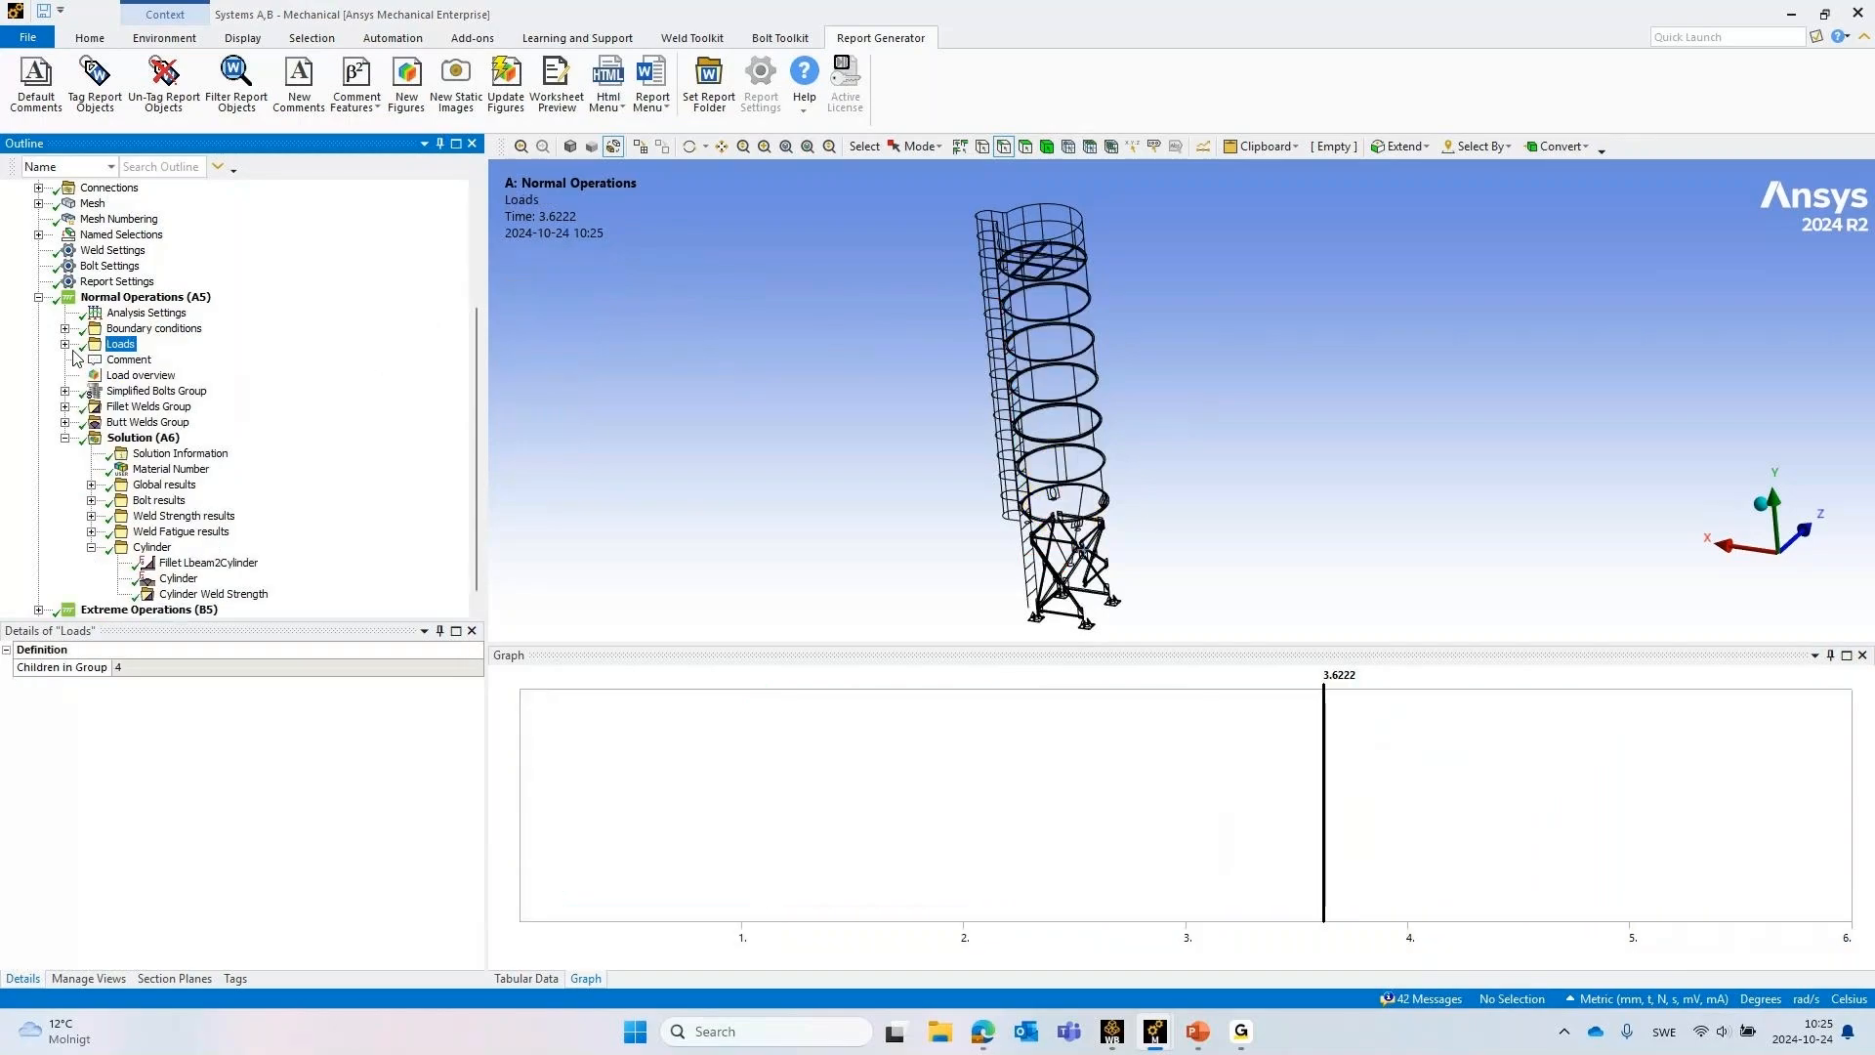
Inspect the M12 bolts in the Simplified Bolts Group at the bolted shell ring, and collapse the group
click(125, 392)
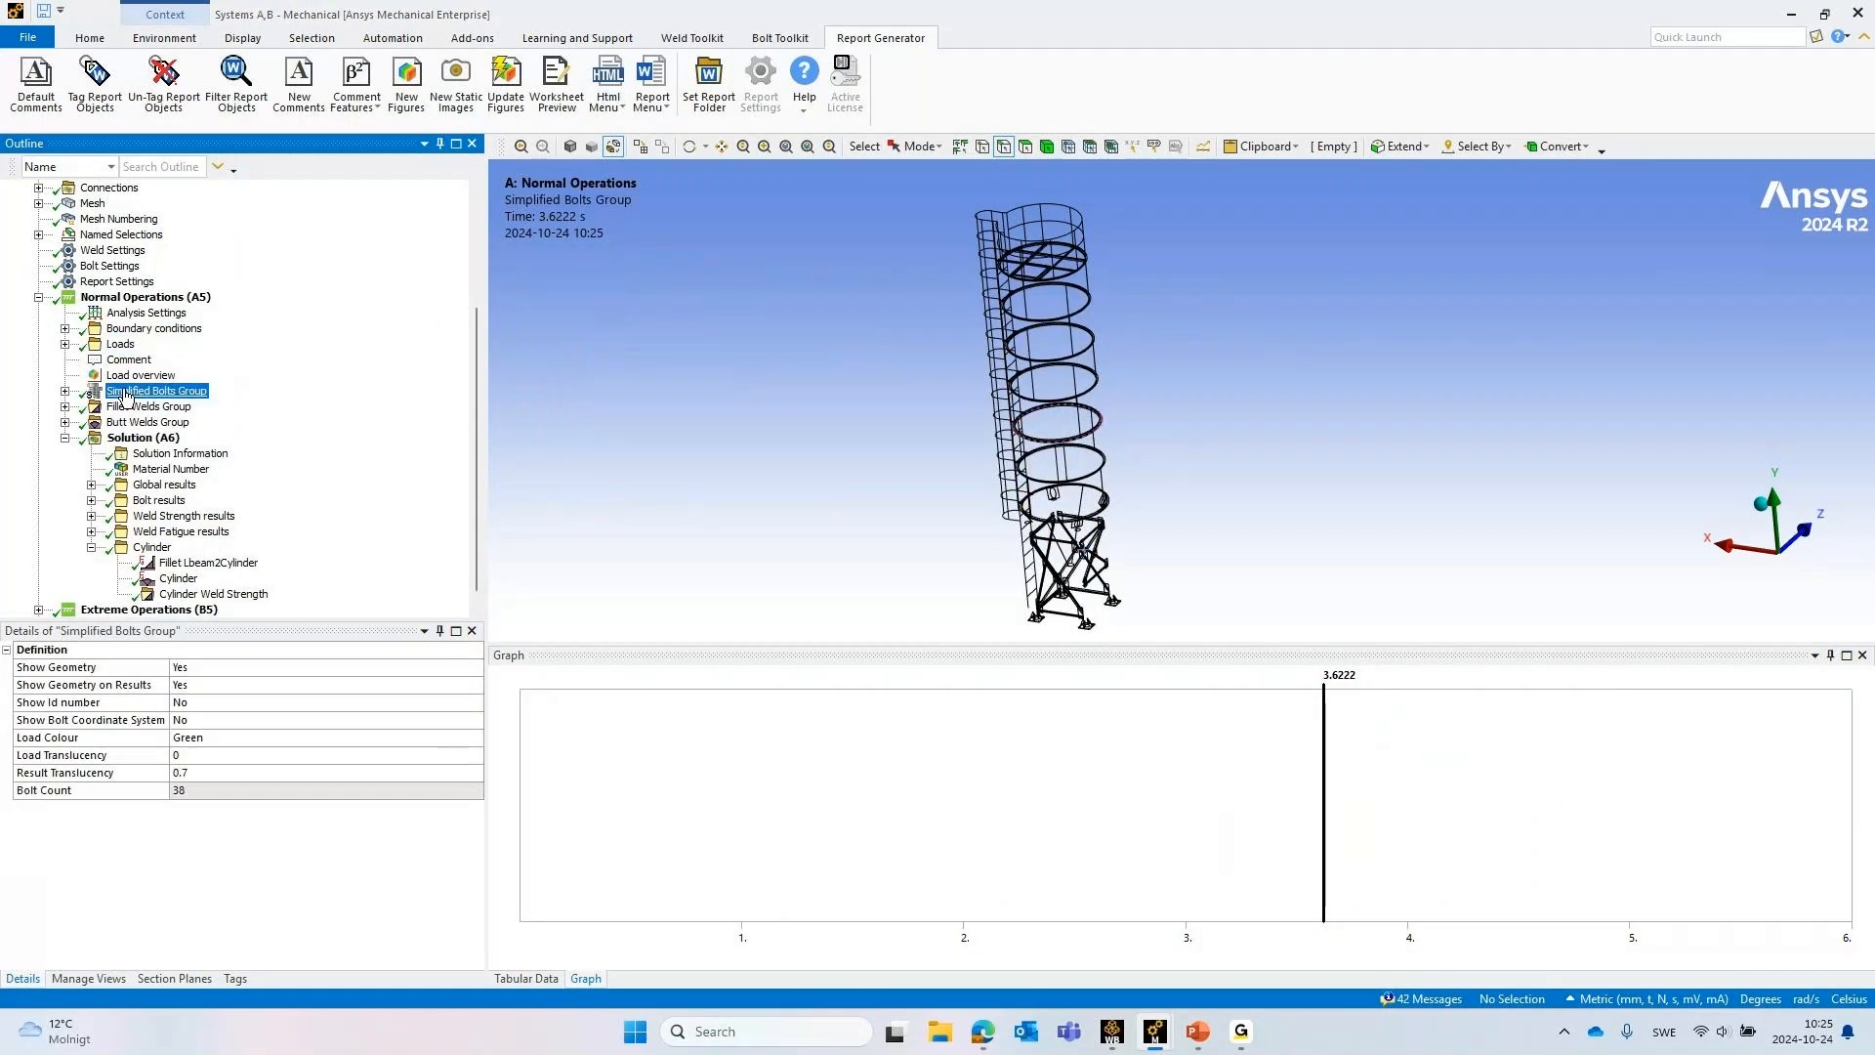
click(66, 391)
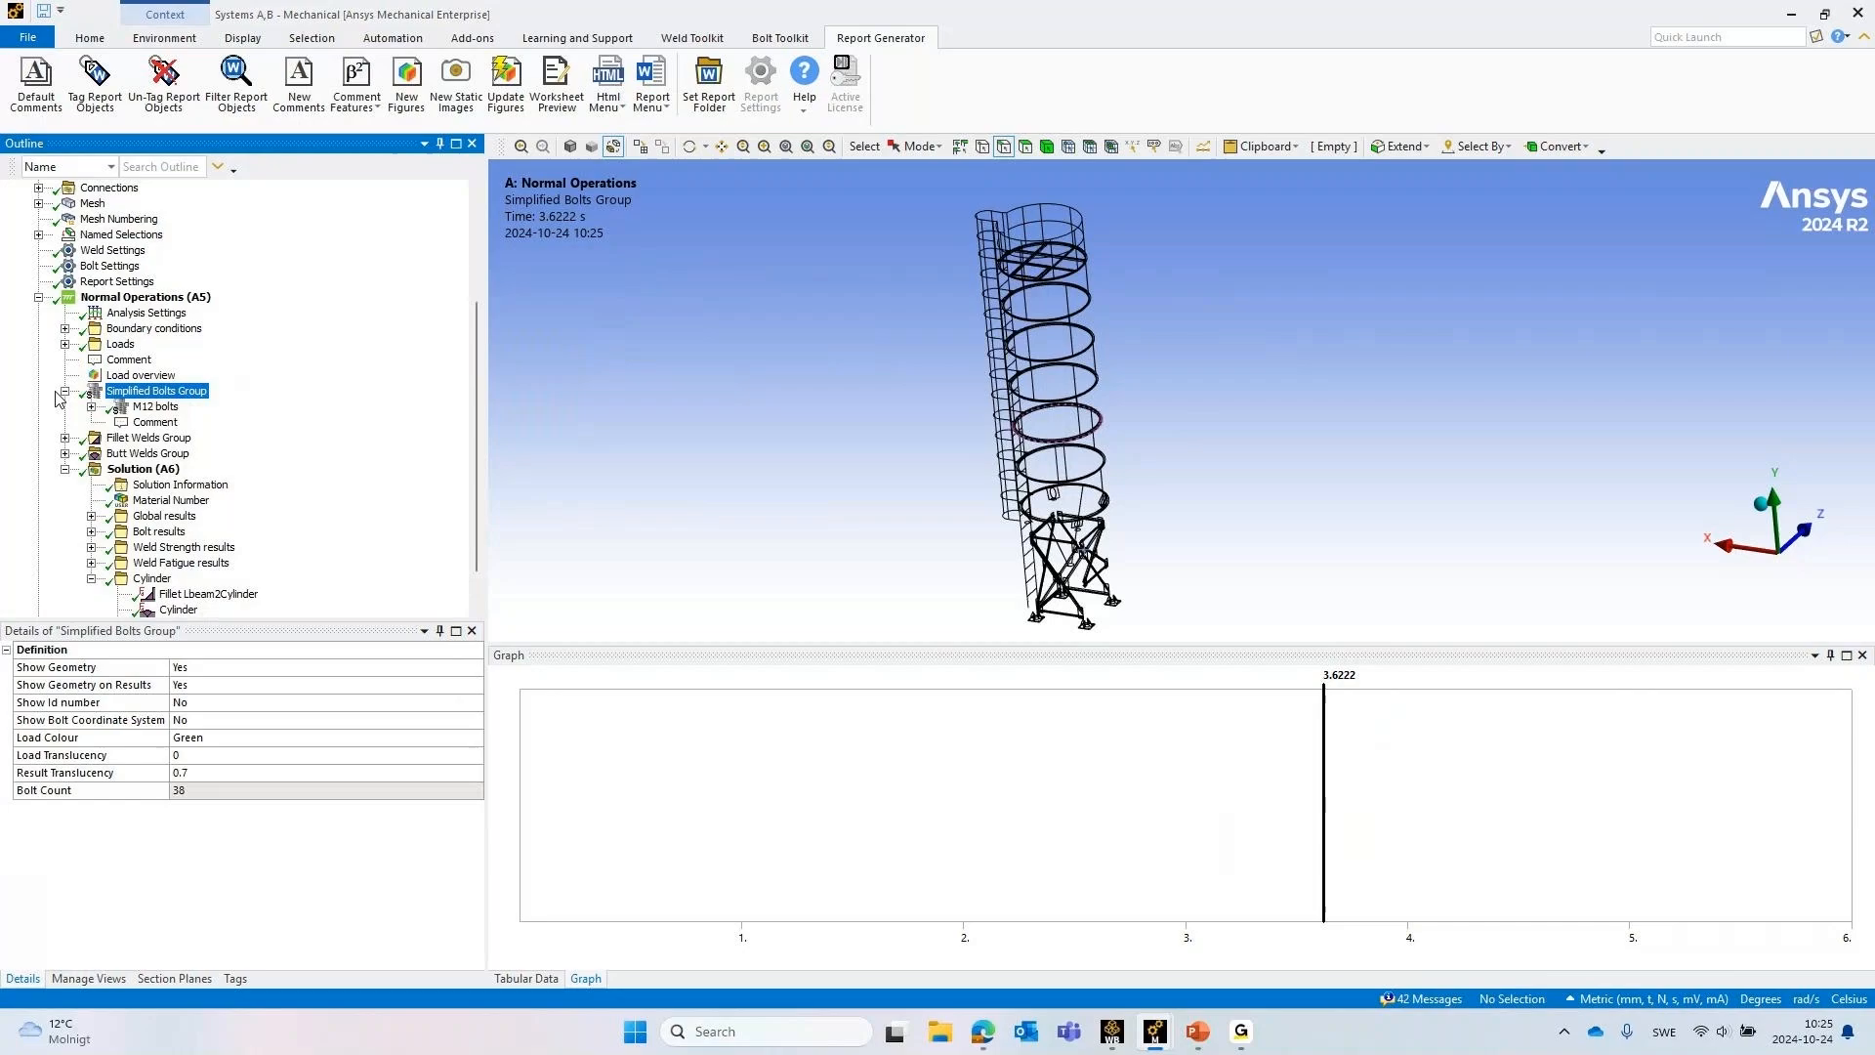
click(152, 406)
scroll(1039, 483, up, 6)
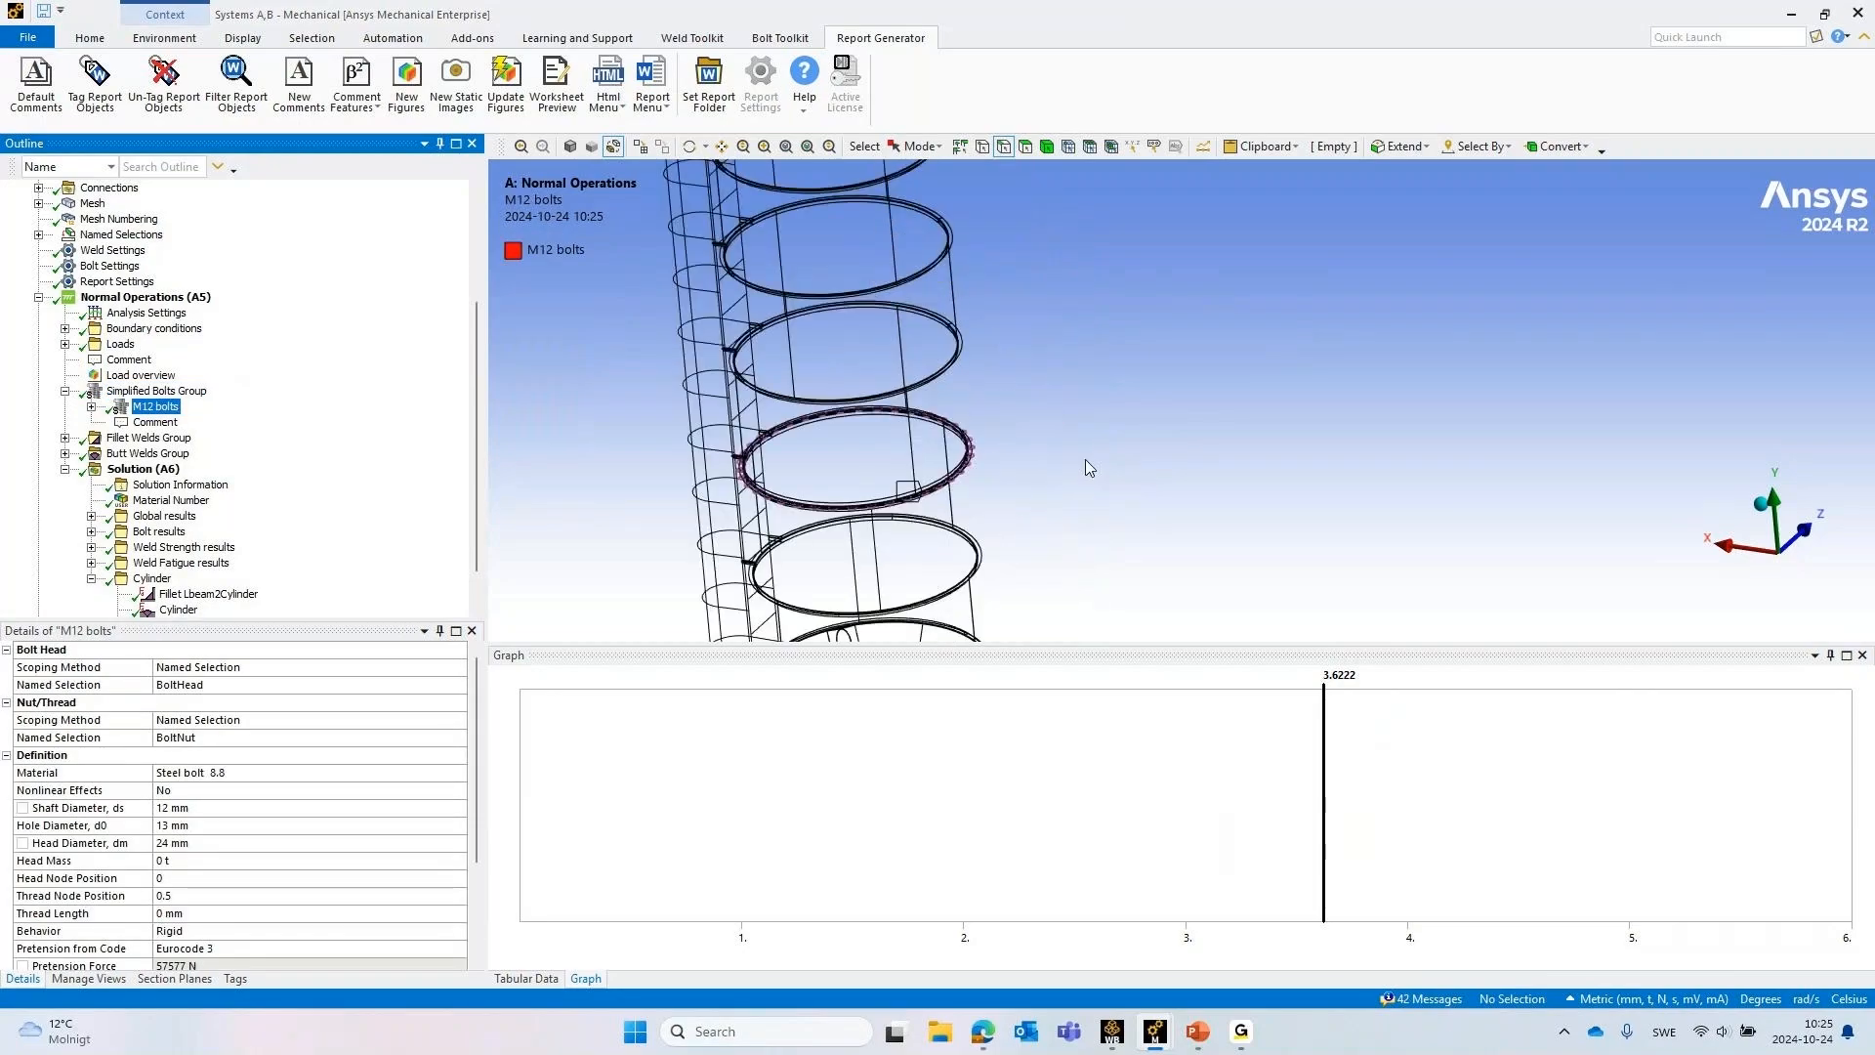
scroll(1254, 334, up, 3)
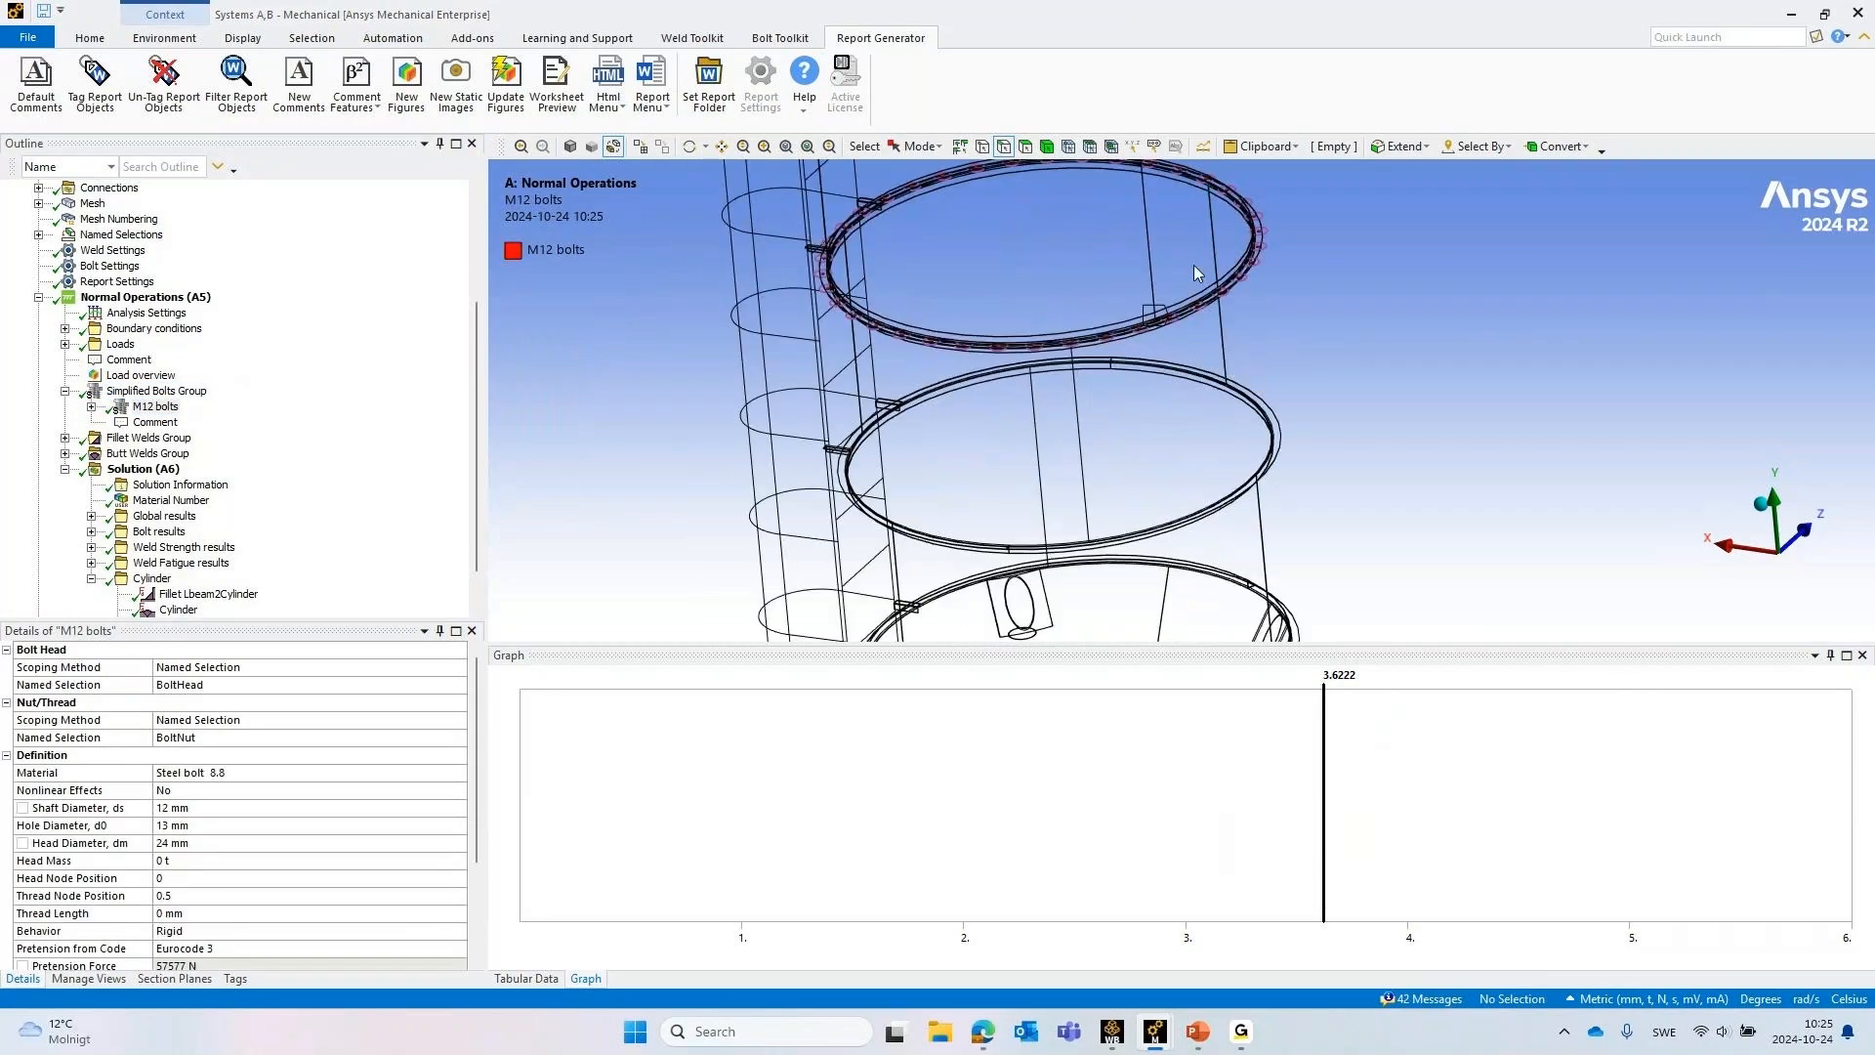
click(64, 392)
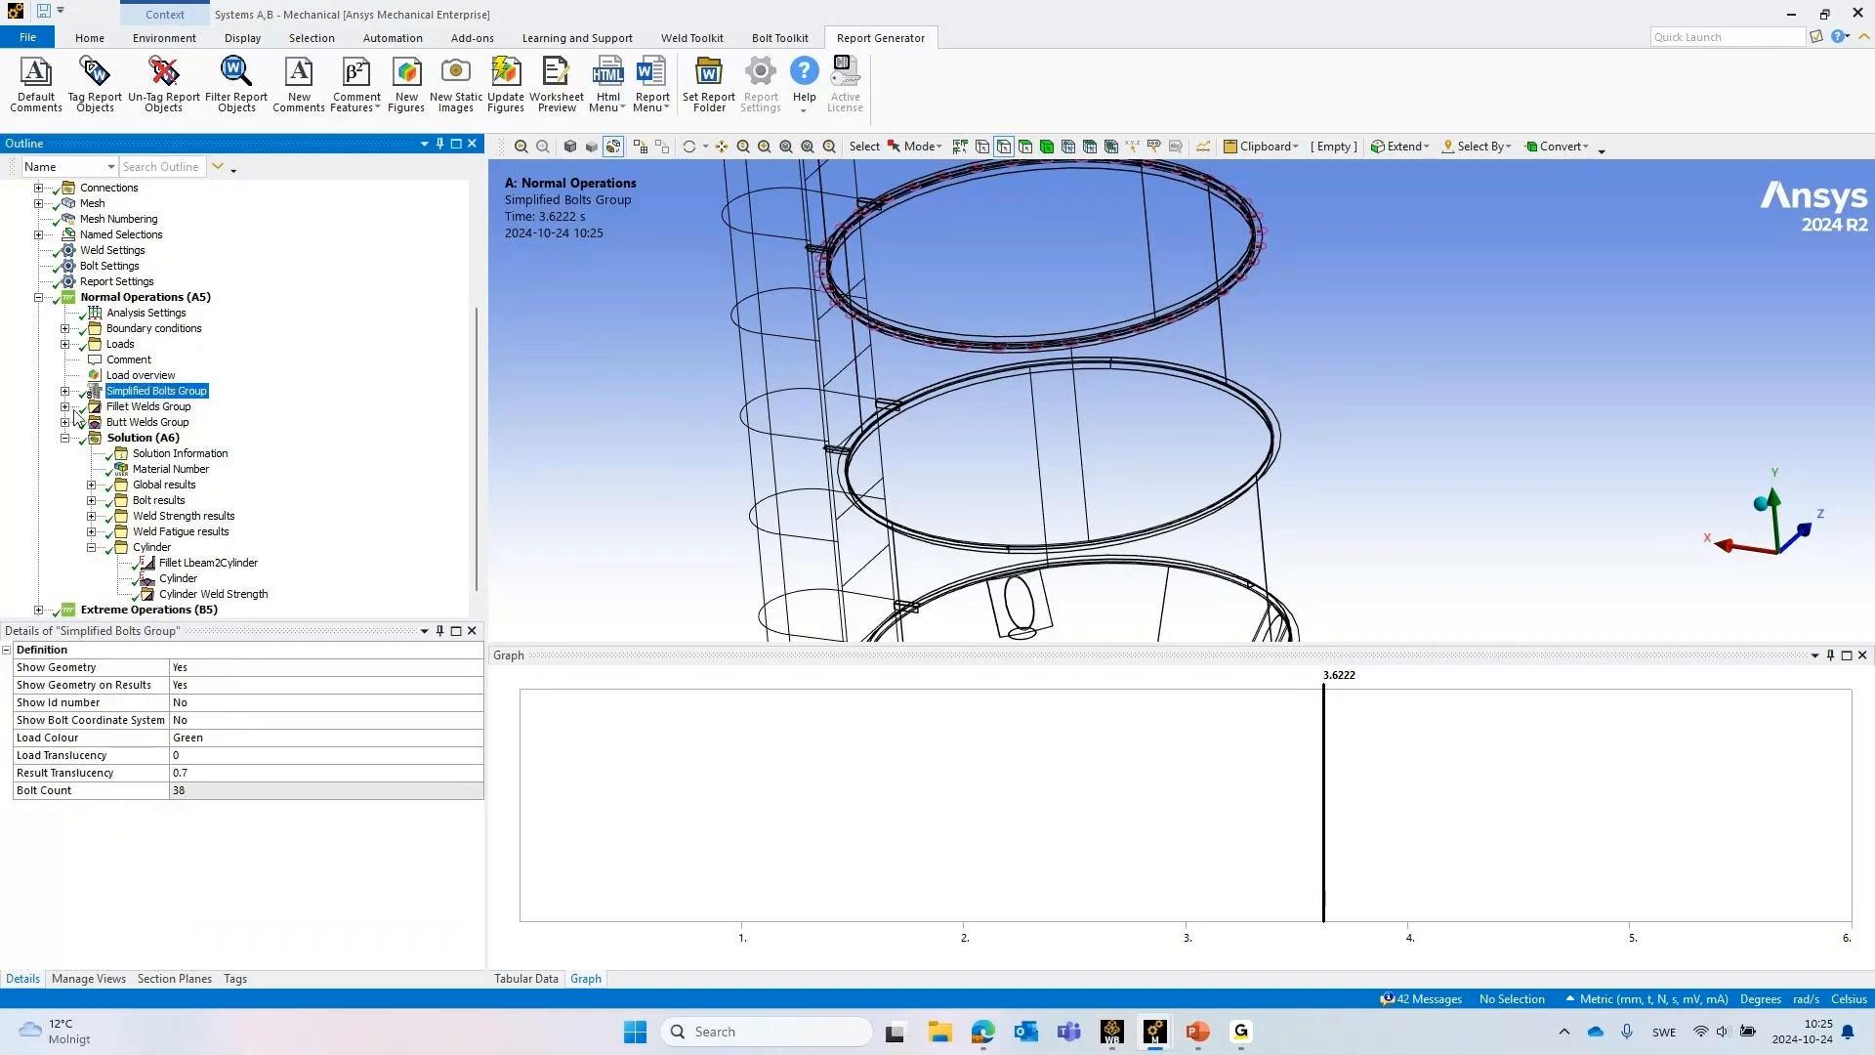
Expand the Fillet Welds Group and Butt Welds Group, and display the fillet welds on the model
click(66, 406)
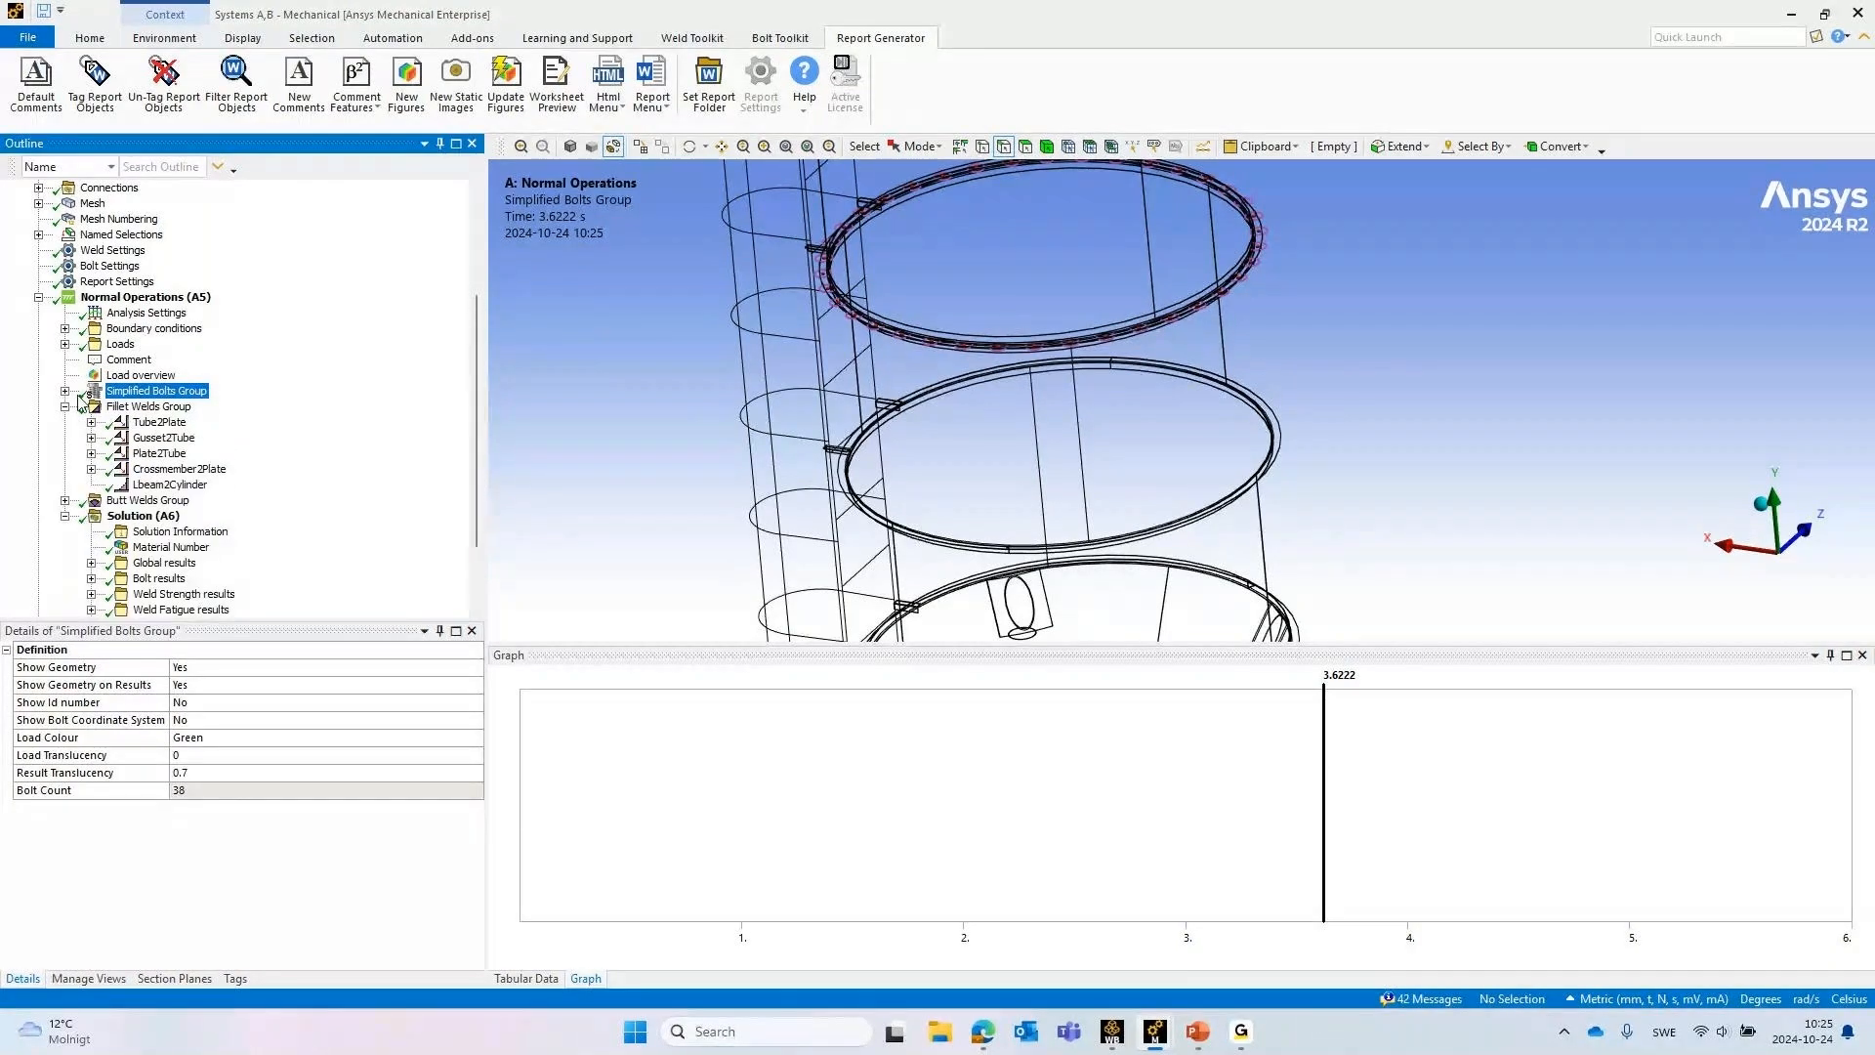
click(64, 500)
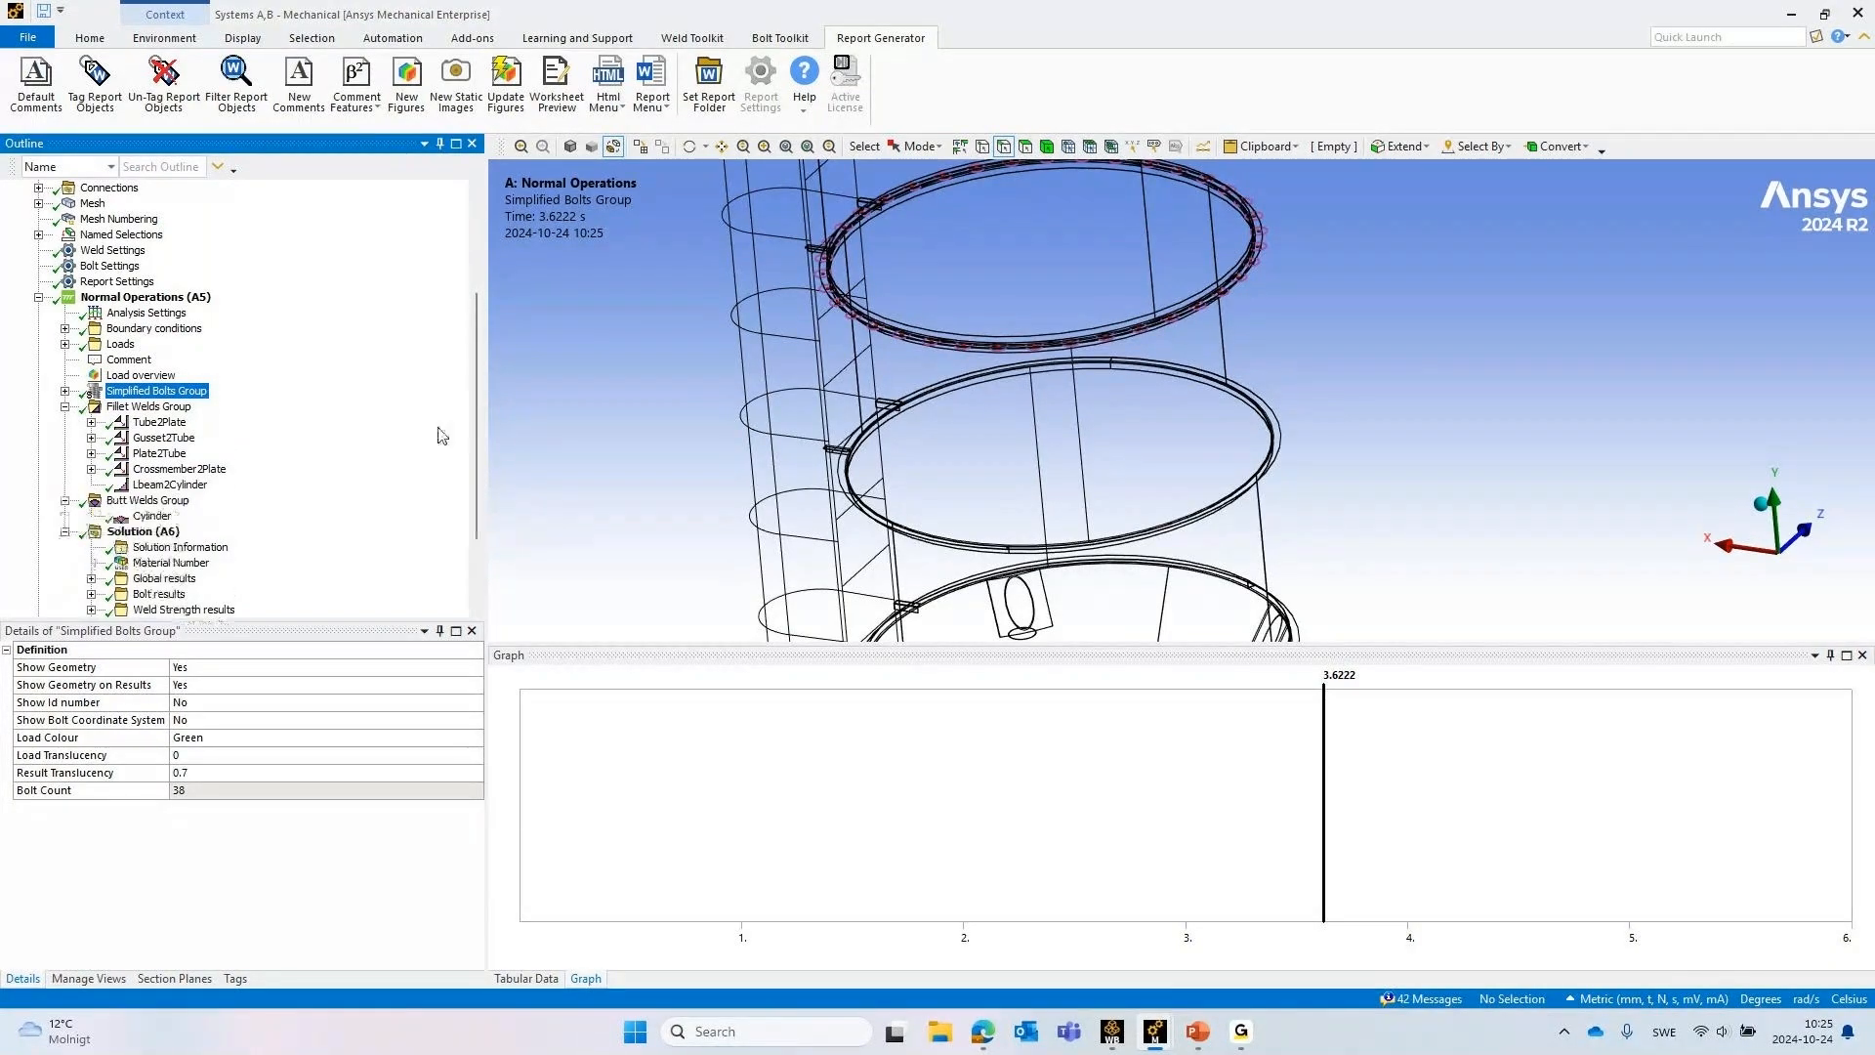
click(149, 407)
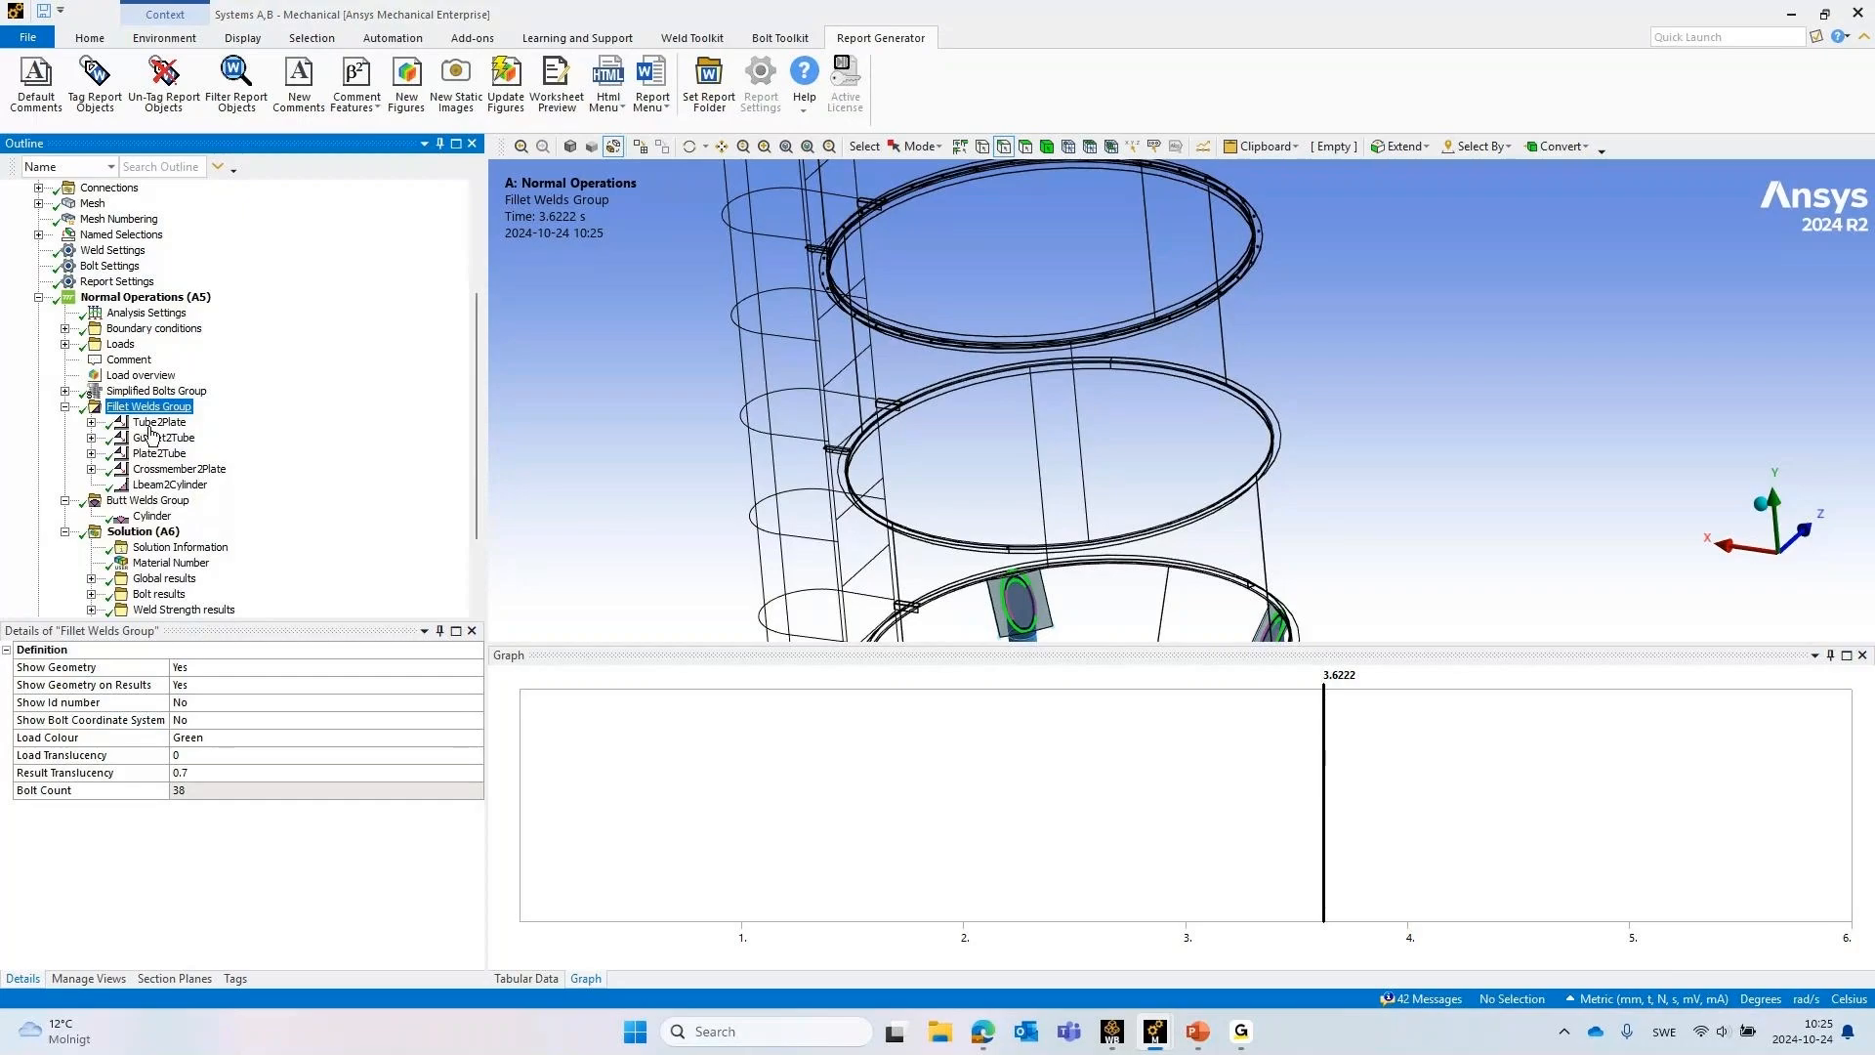
Display the Tube2Plate and Gusset2Tube fillet welds on the support legs and review their weld settings
key(Down)
scroll(1238, 401, down, 5)
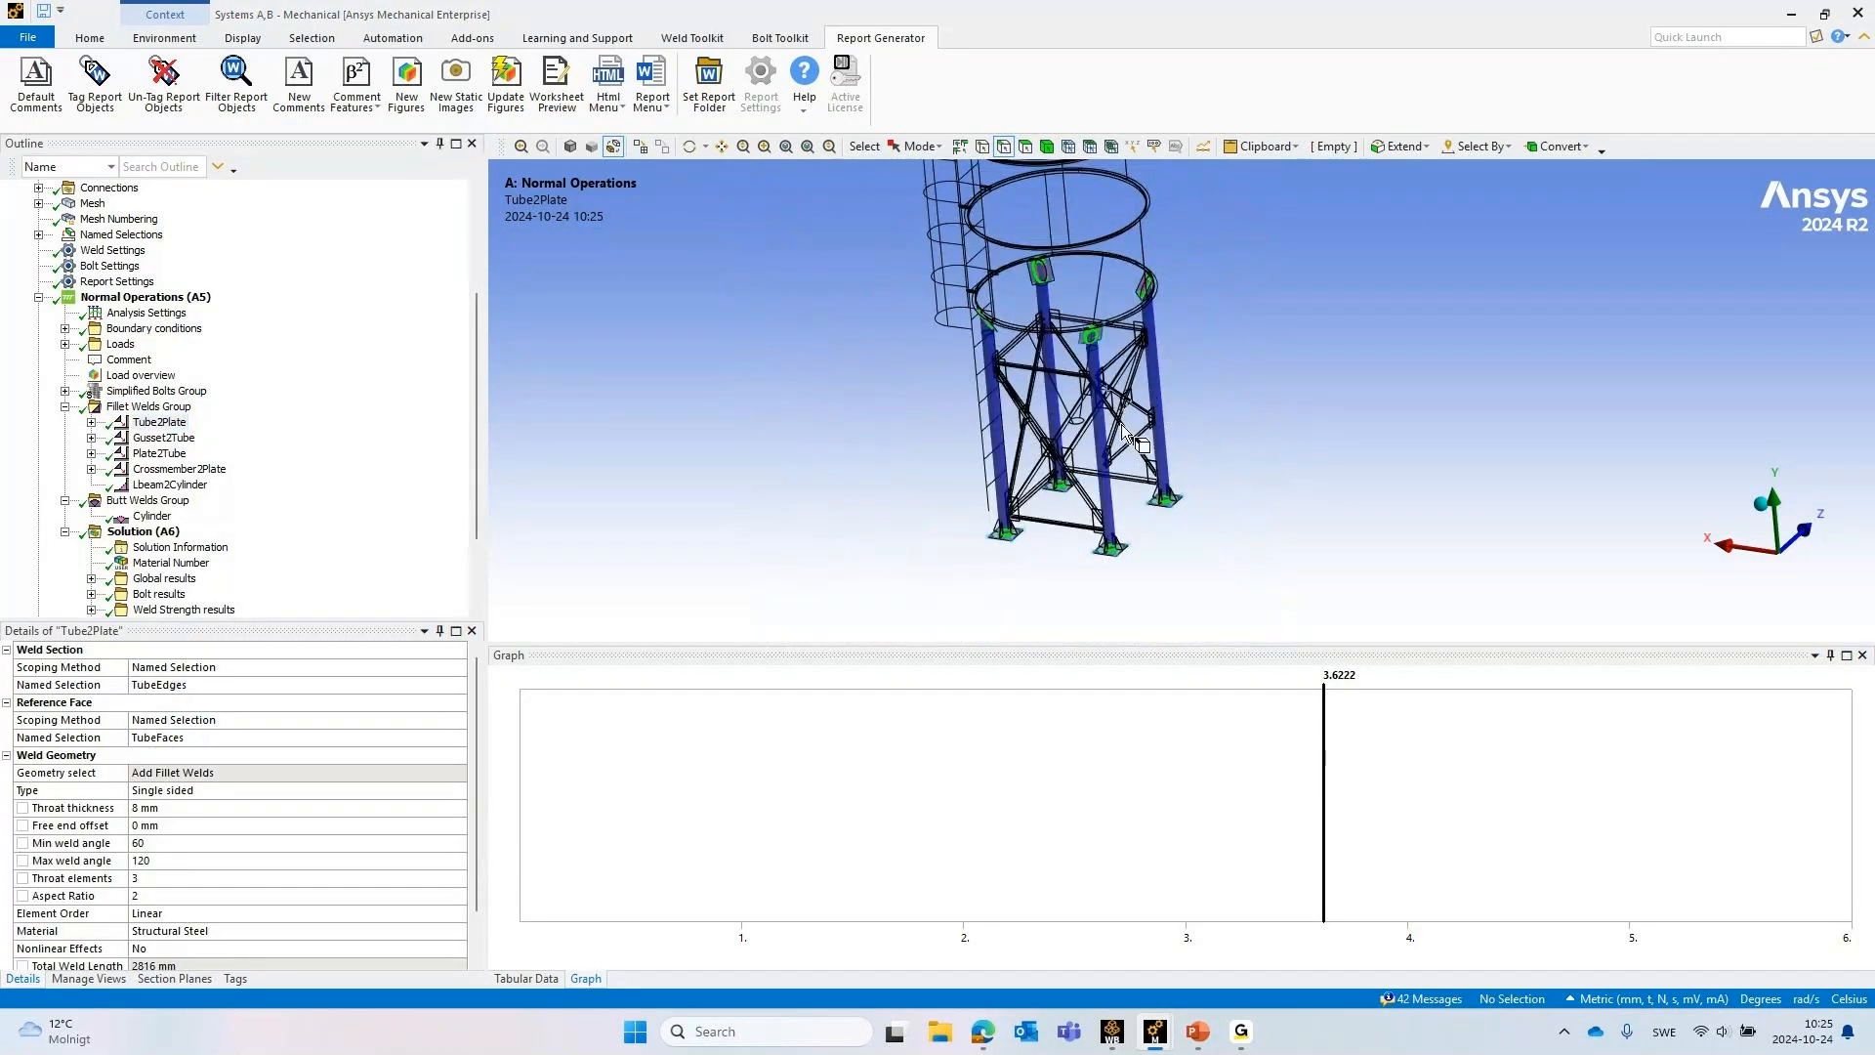
scroll(1133, 434, up, 3)
scroll(1099, 429, up, 3)
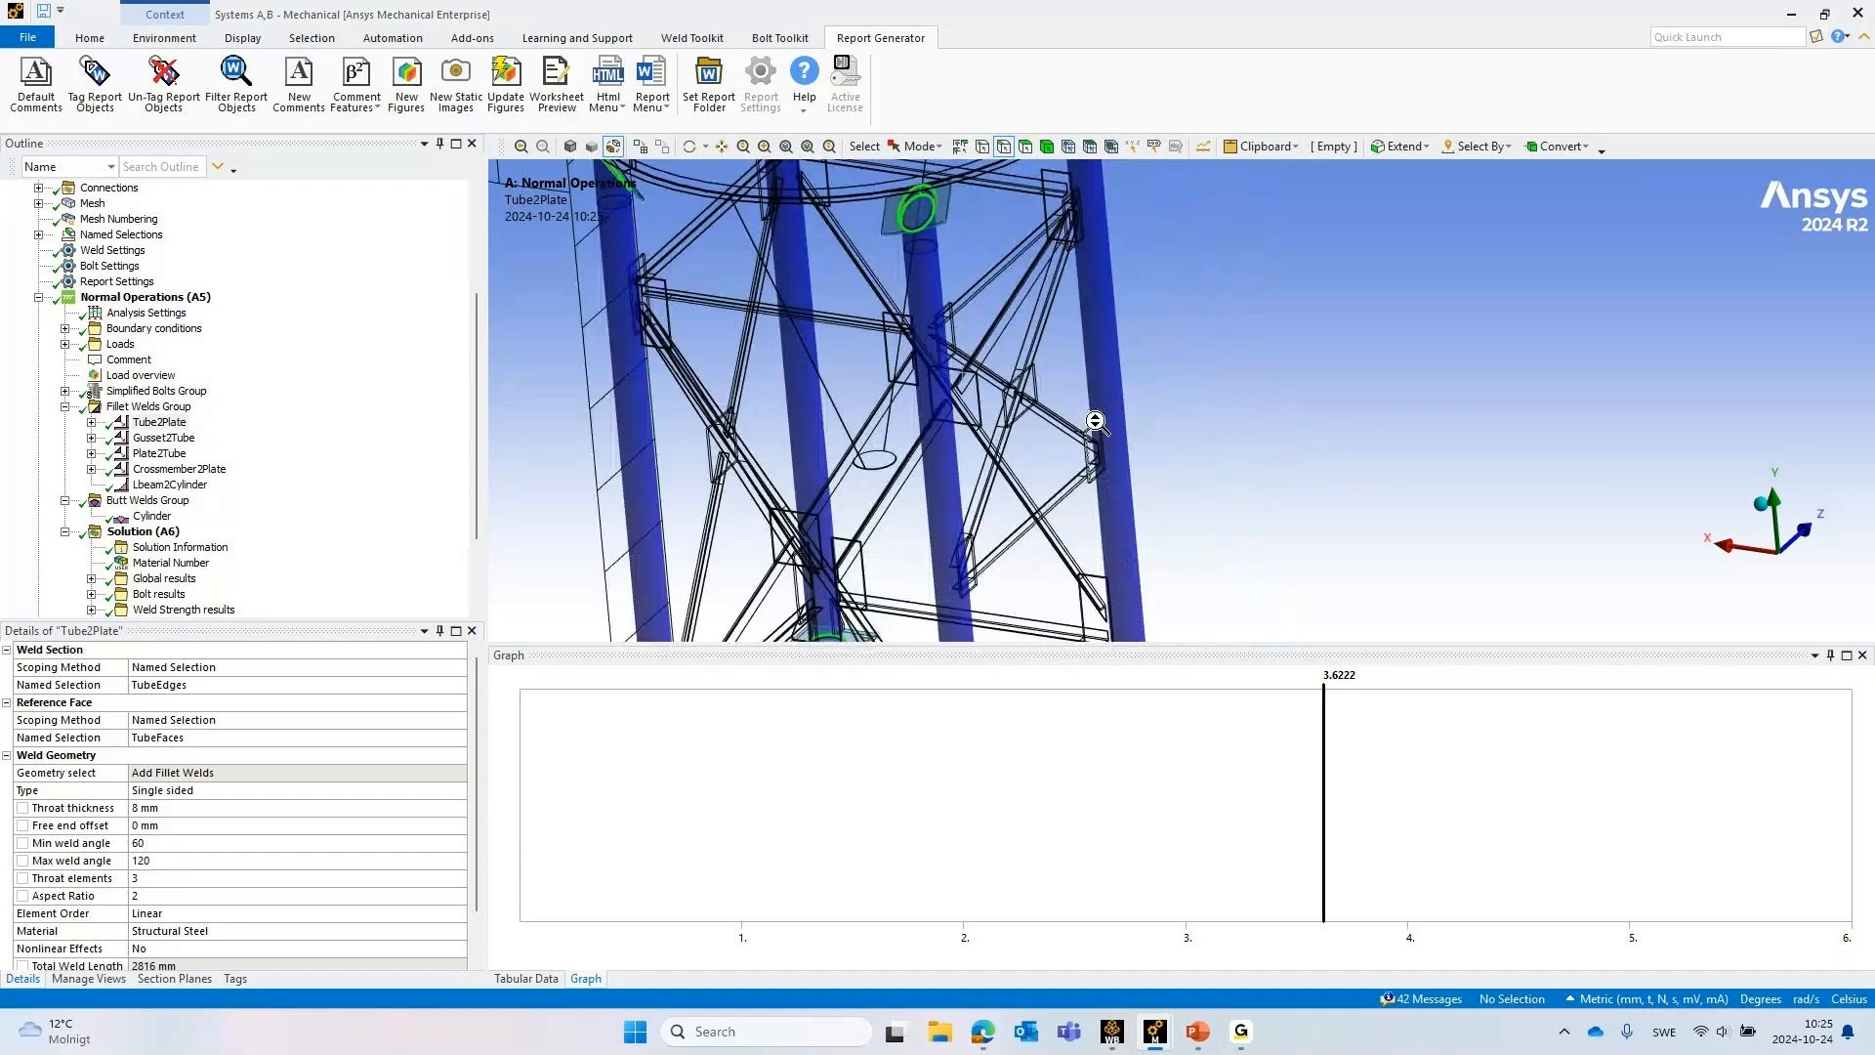
click(176, 439)
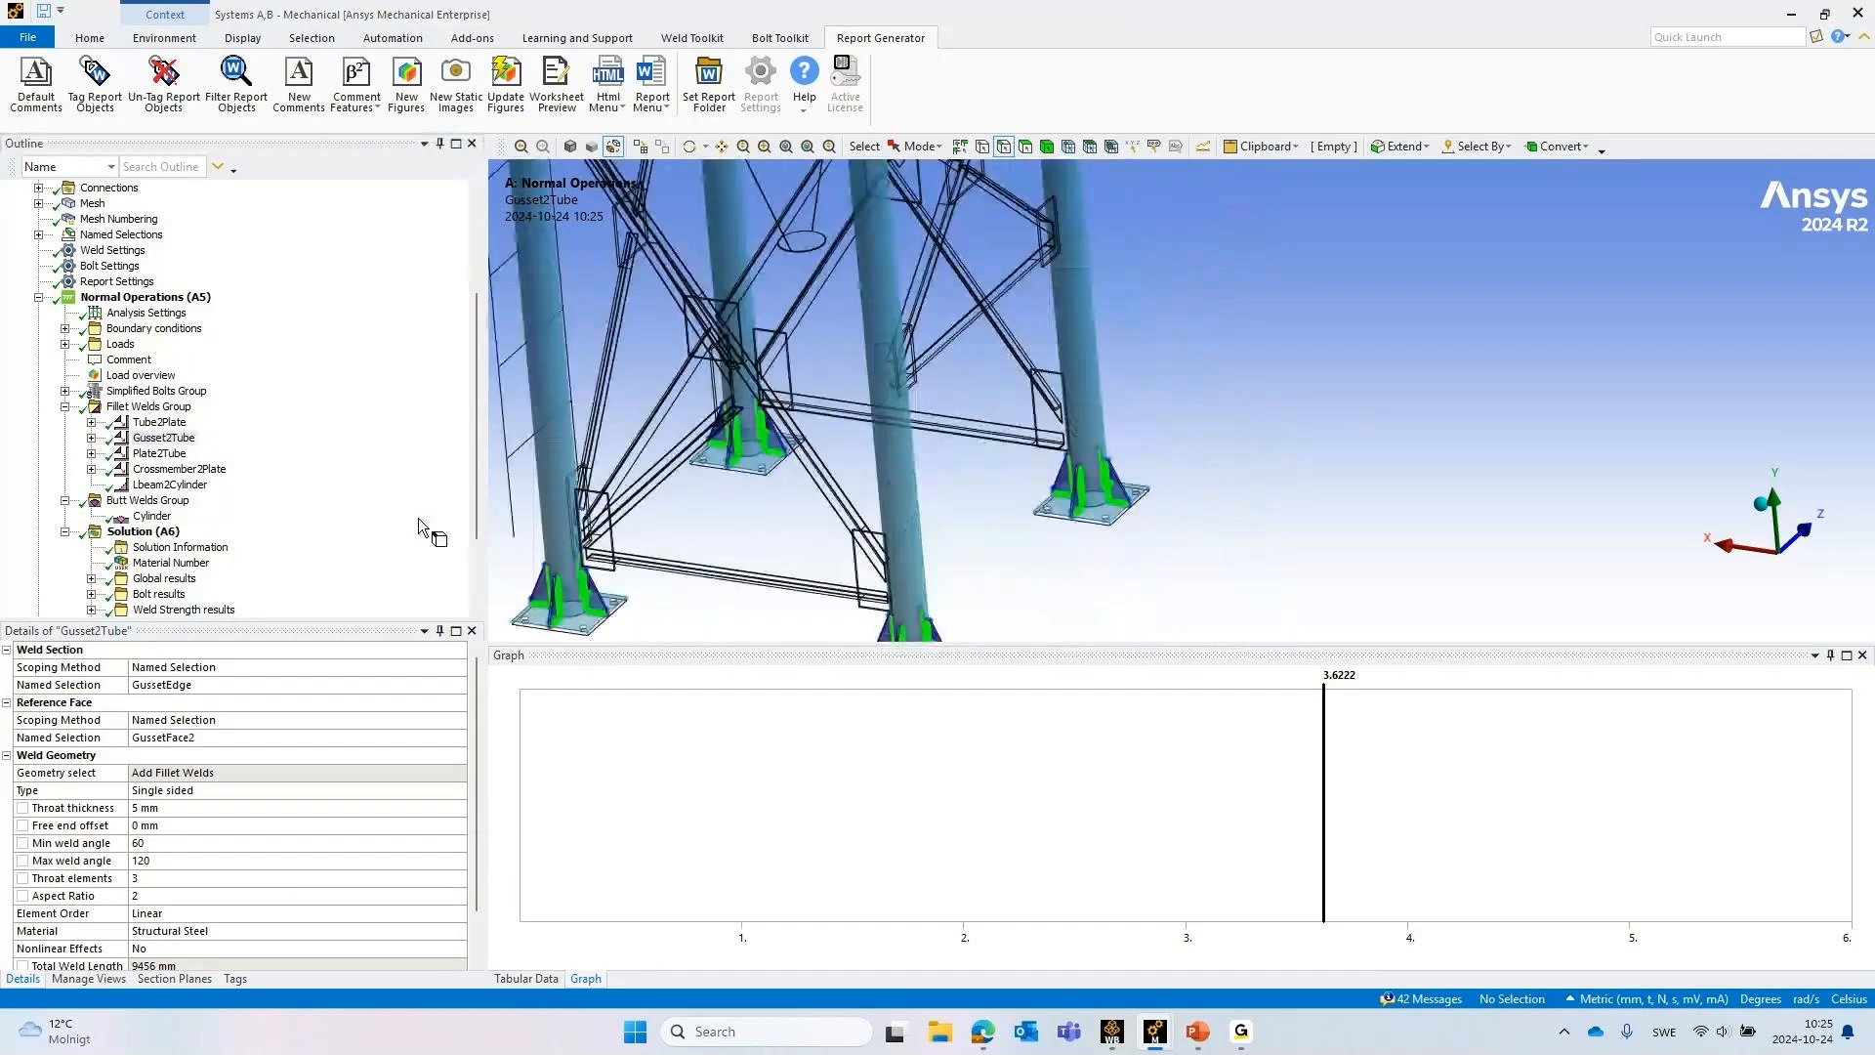
Display the Plate2Tube and Crossmember2Plate fillet welds and inspect them on the support frame
click(159, 454)
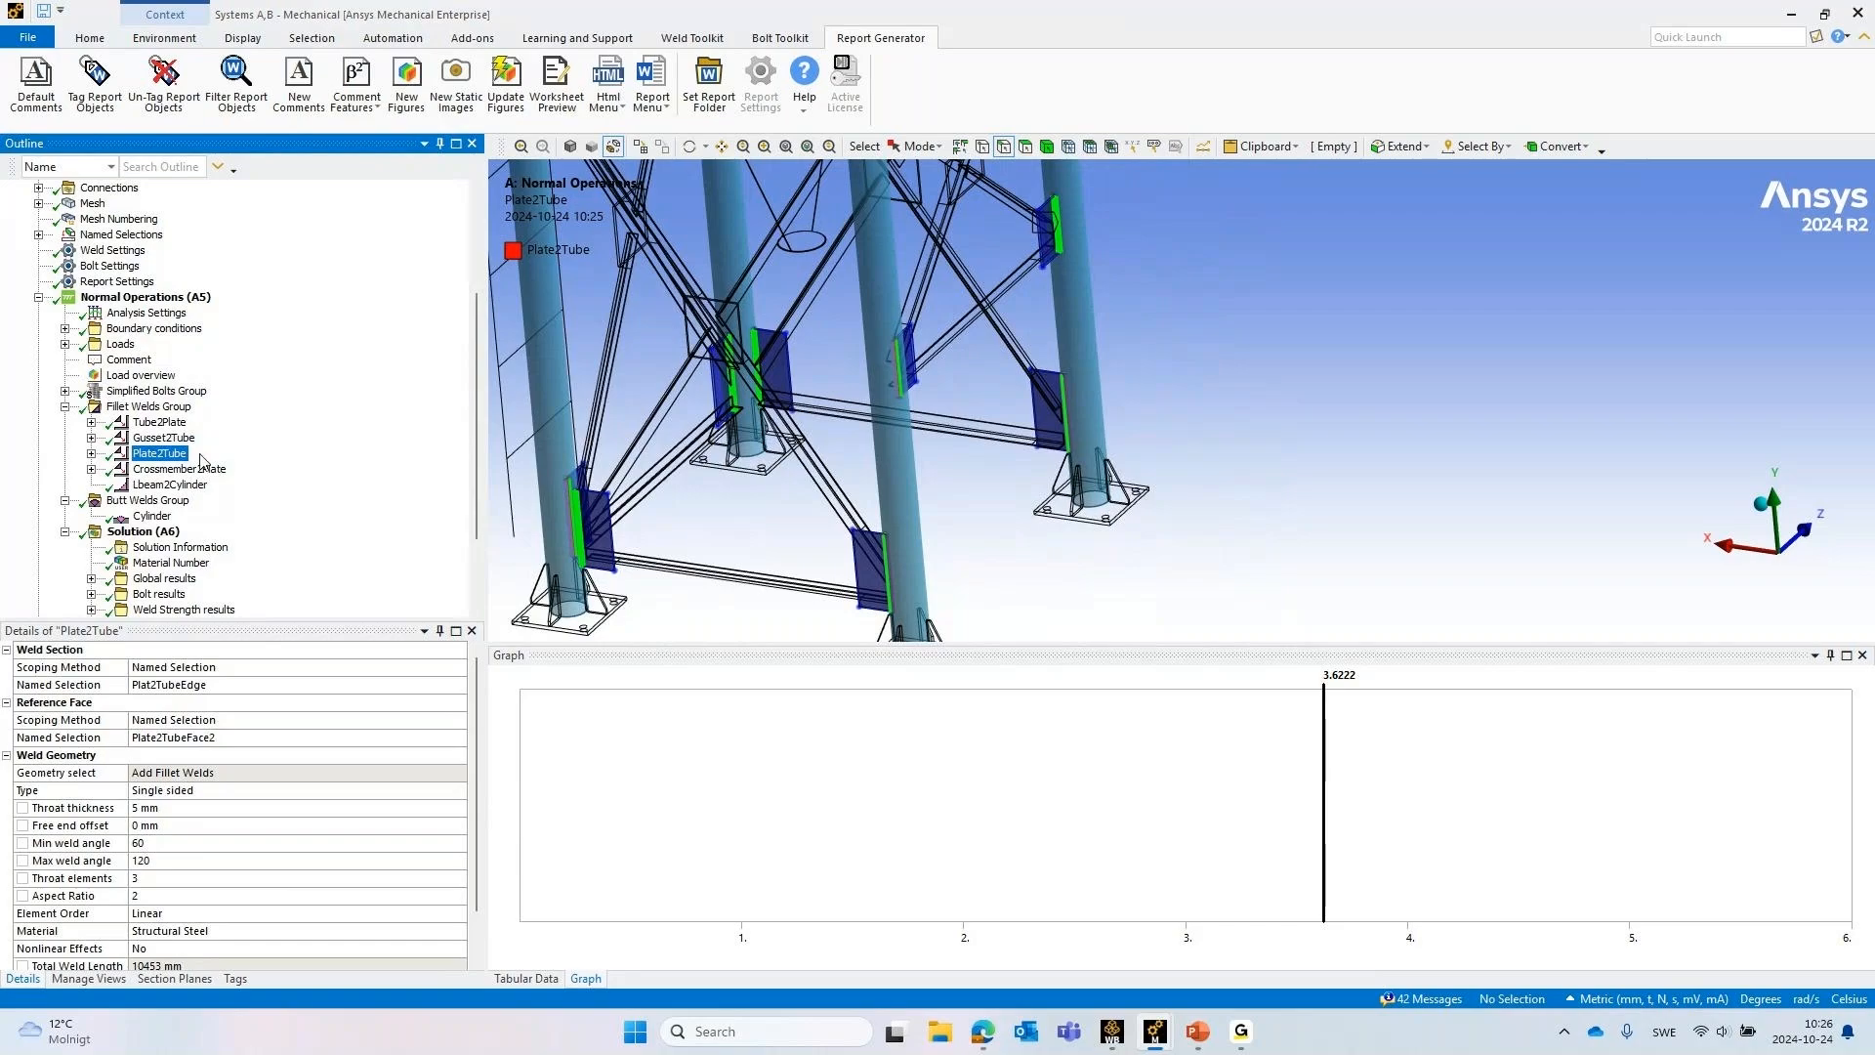
click(169, 471)
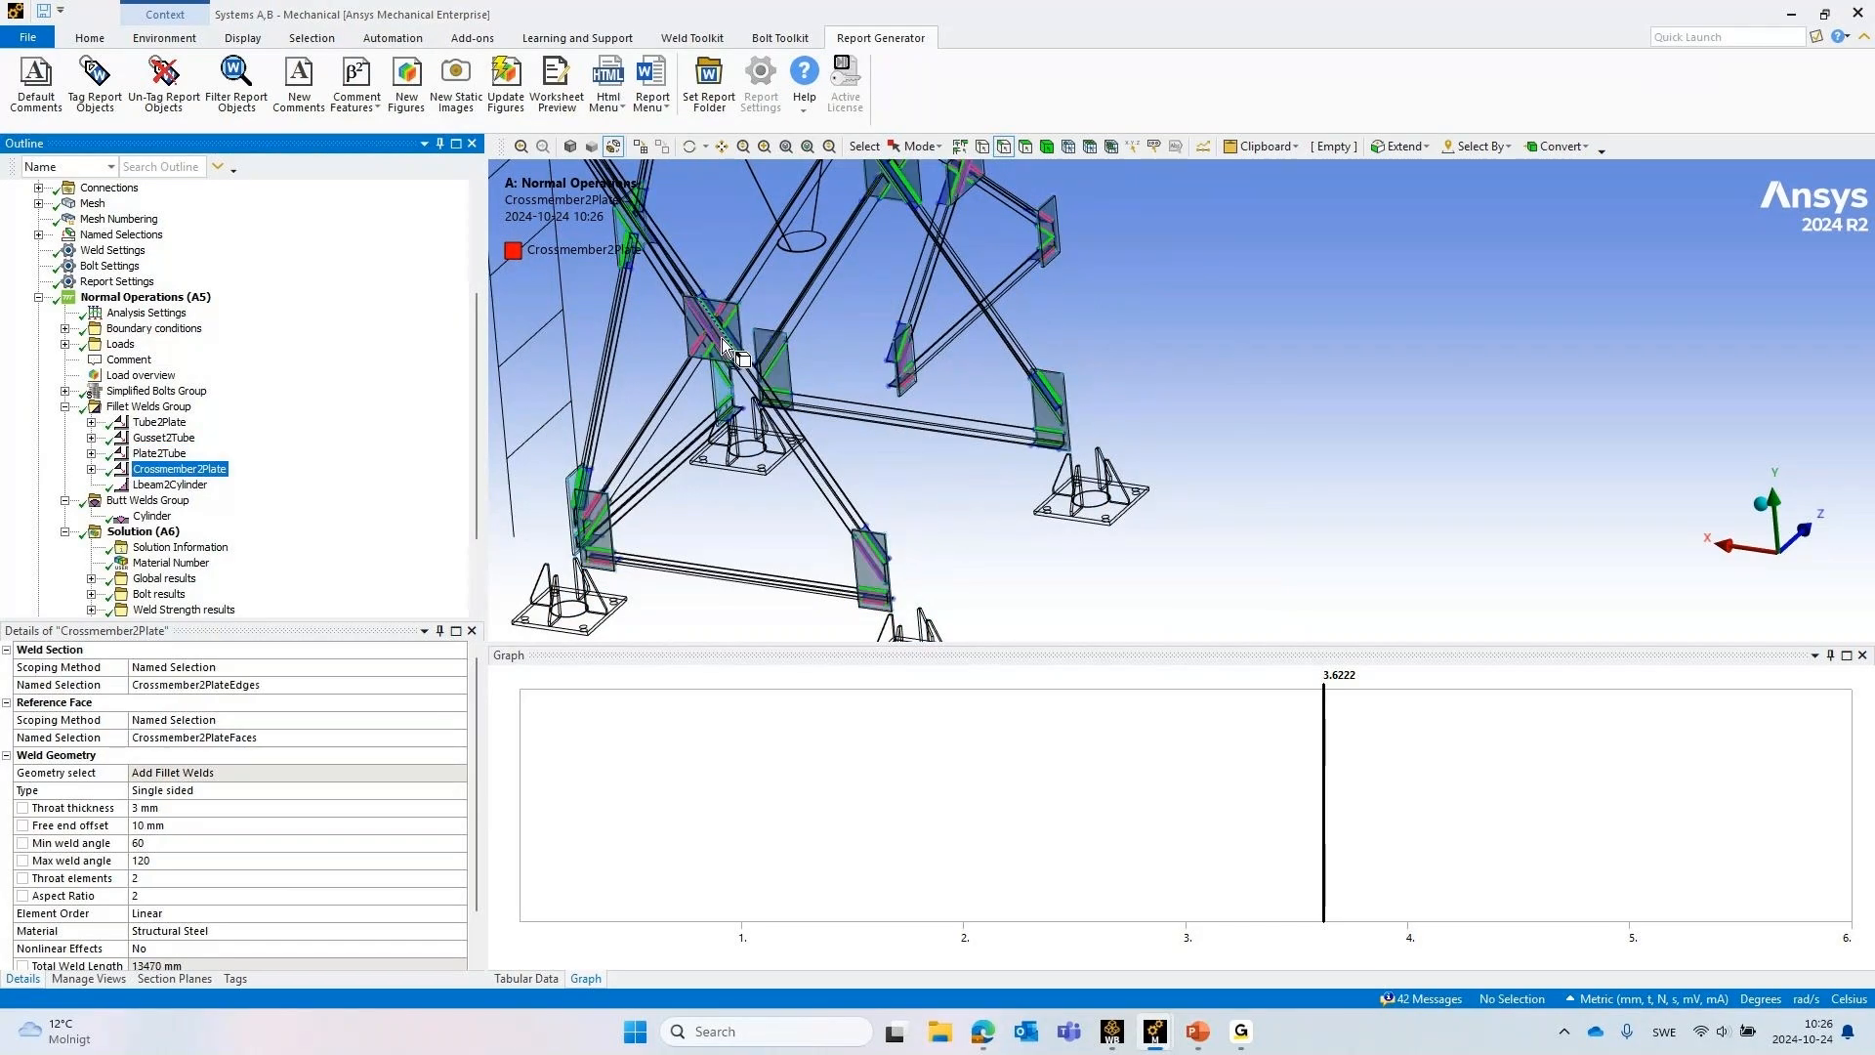
ctrl+middle_drag(1142, 280, 1189, 493)
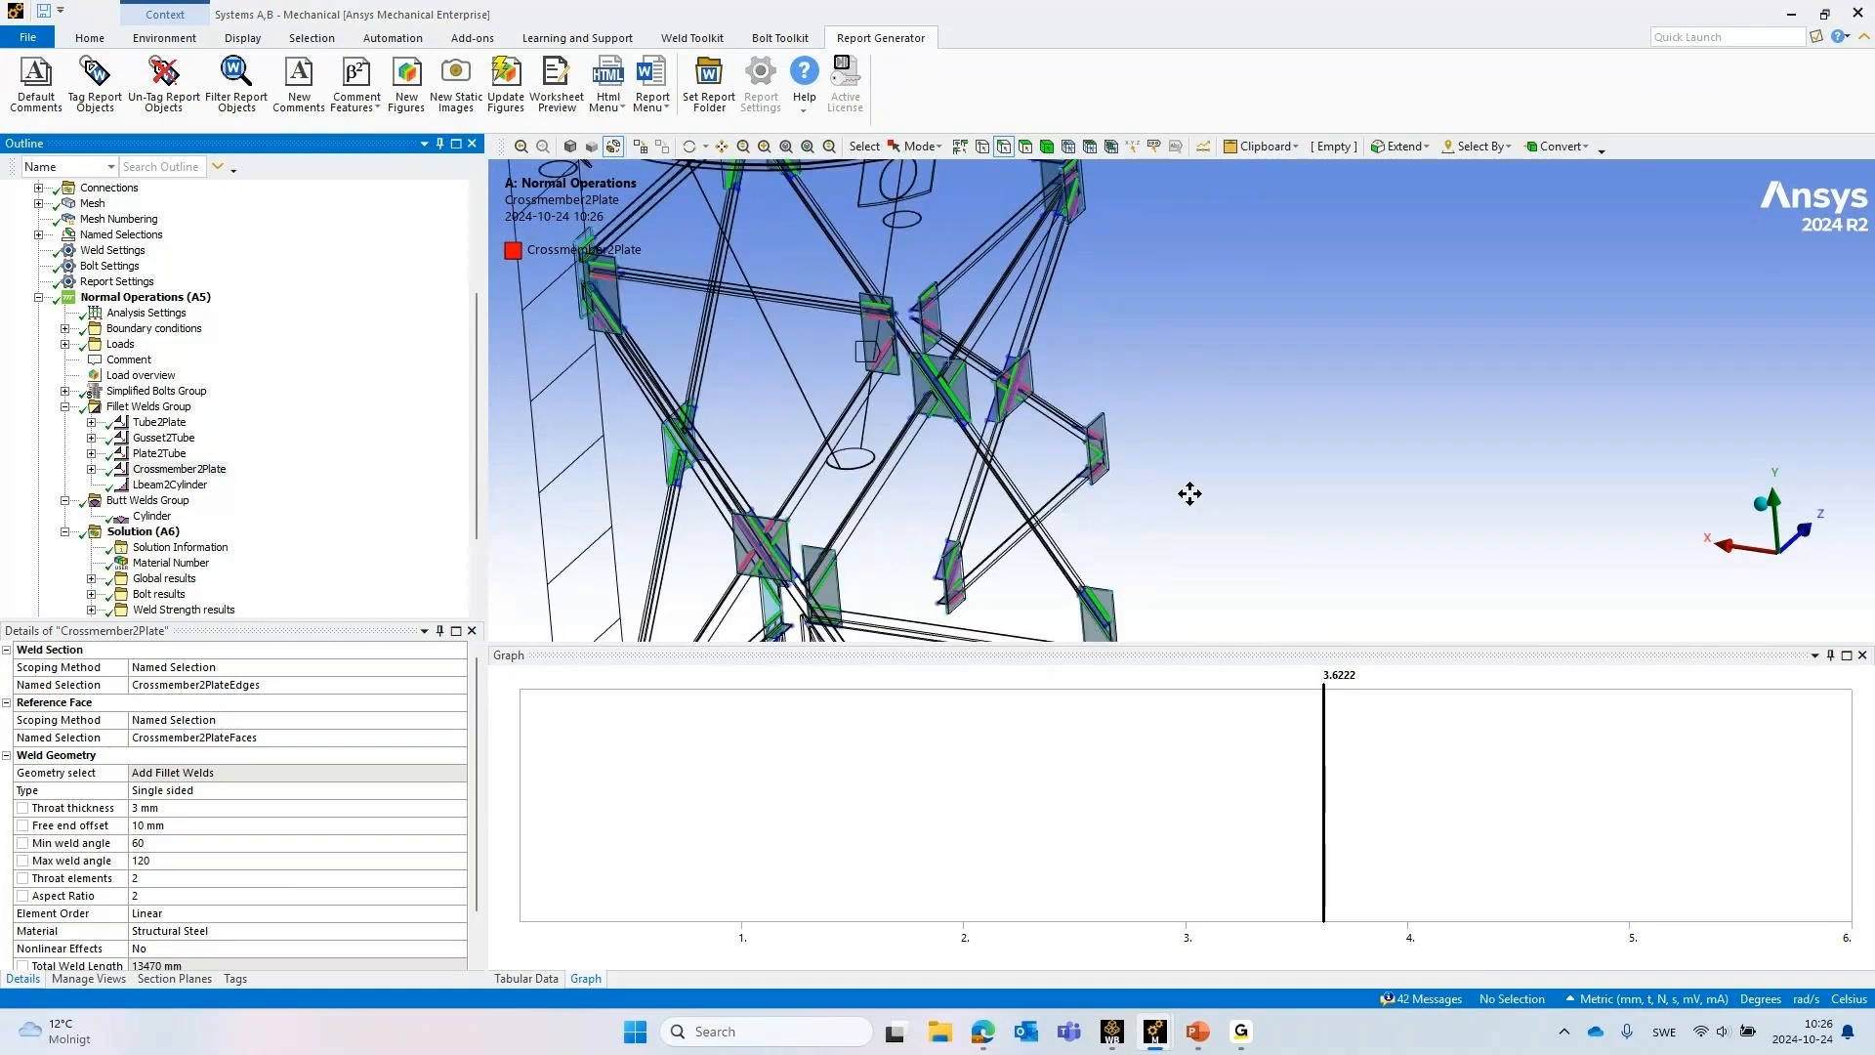
scroll(1190, 493, down, 2)
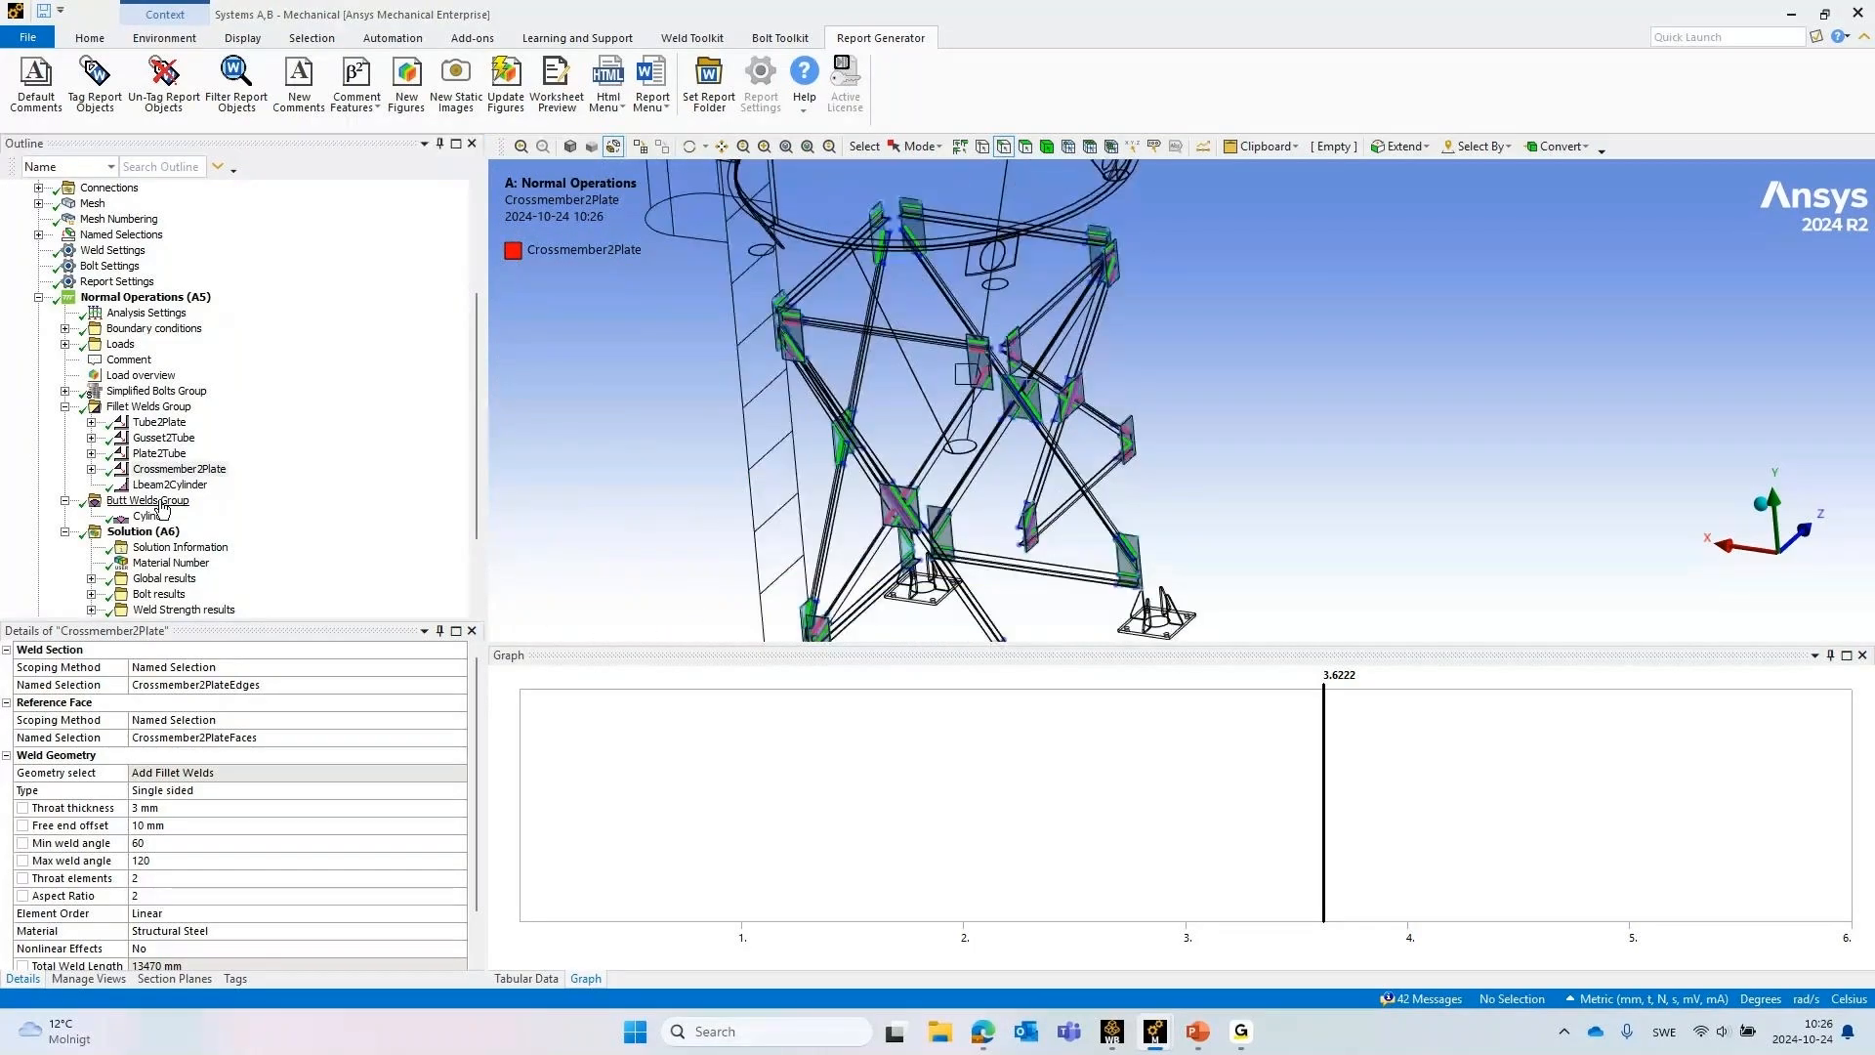
Display the Lbeam2Cylinder fillet welds and inspect them closely around the shell rings in wireframe
click(170, 485)
scroll(1178, 289, down, 4)
ctrl+middle_drag(1178, 289, 1139, 499)
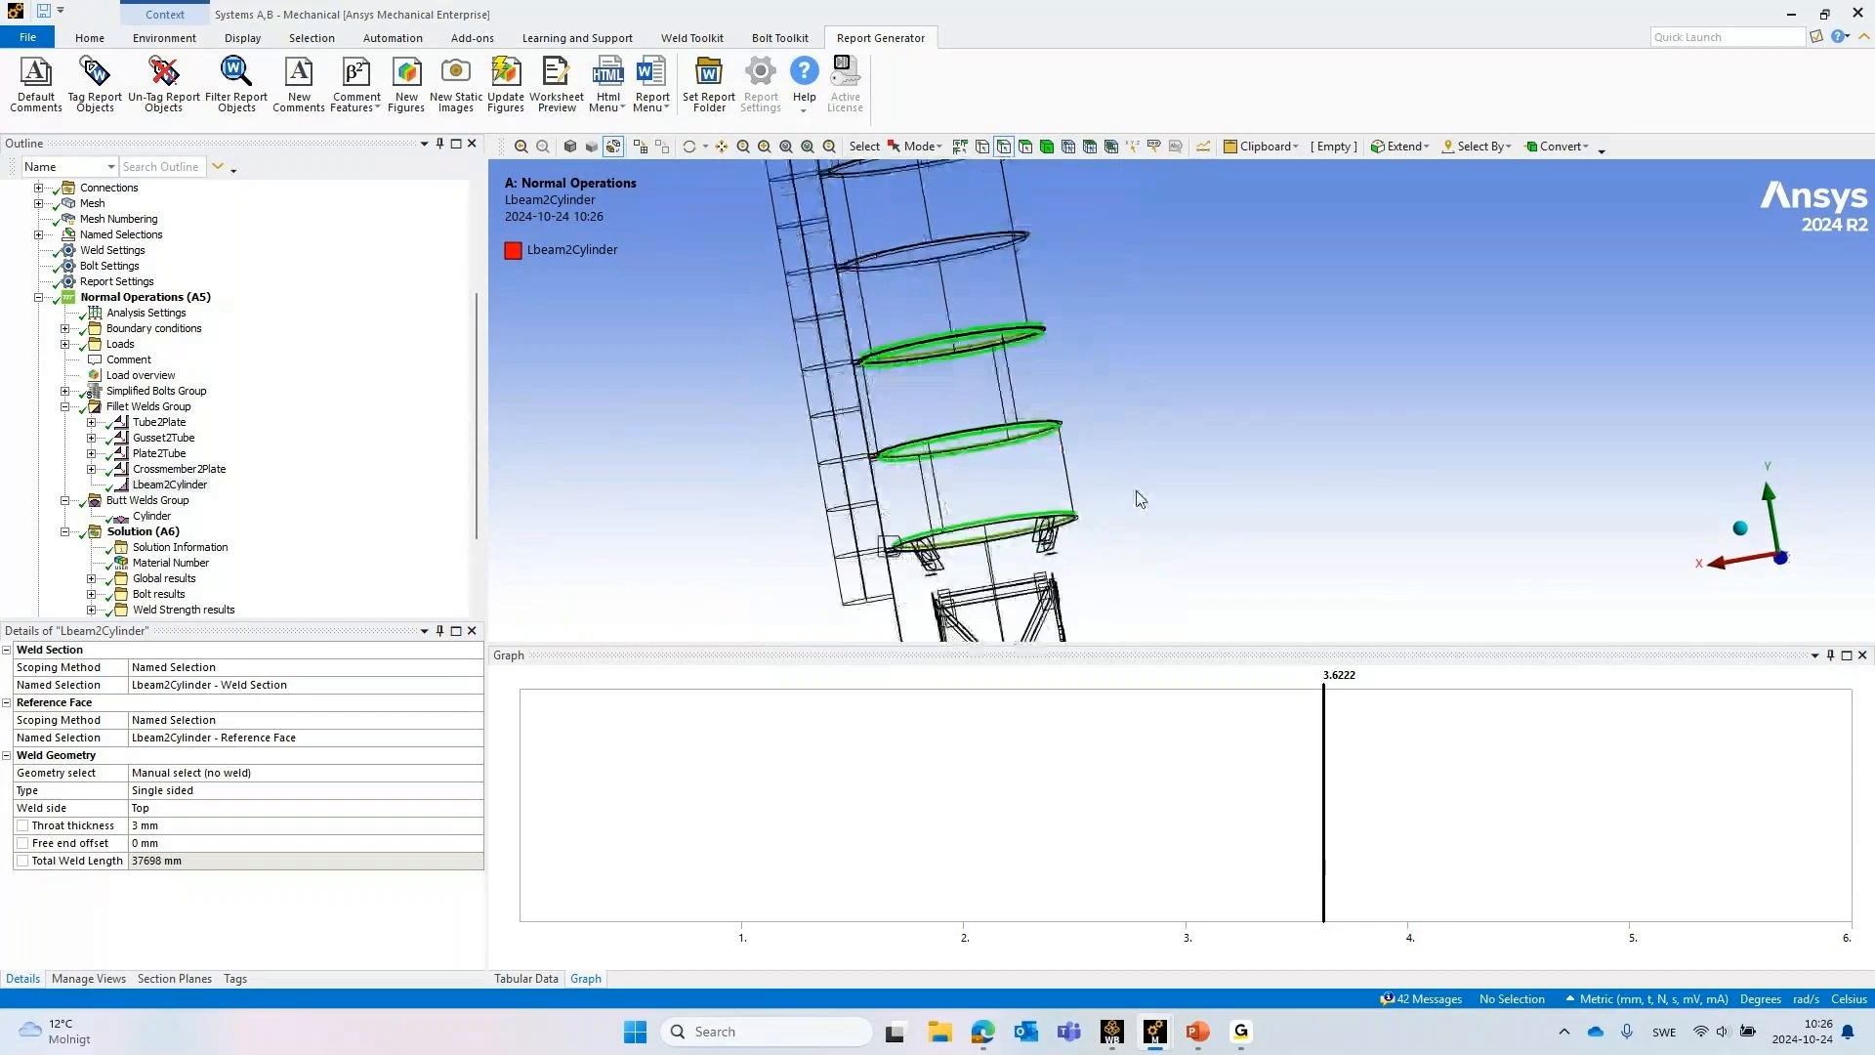
scroll(1139, 499, up, 2)
scroll(951, 371, up, 3)
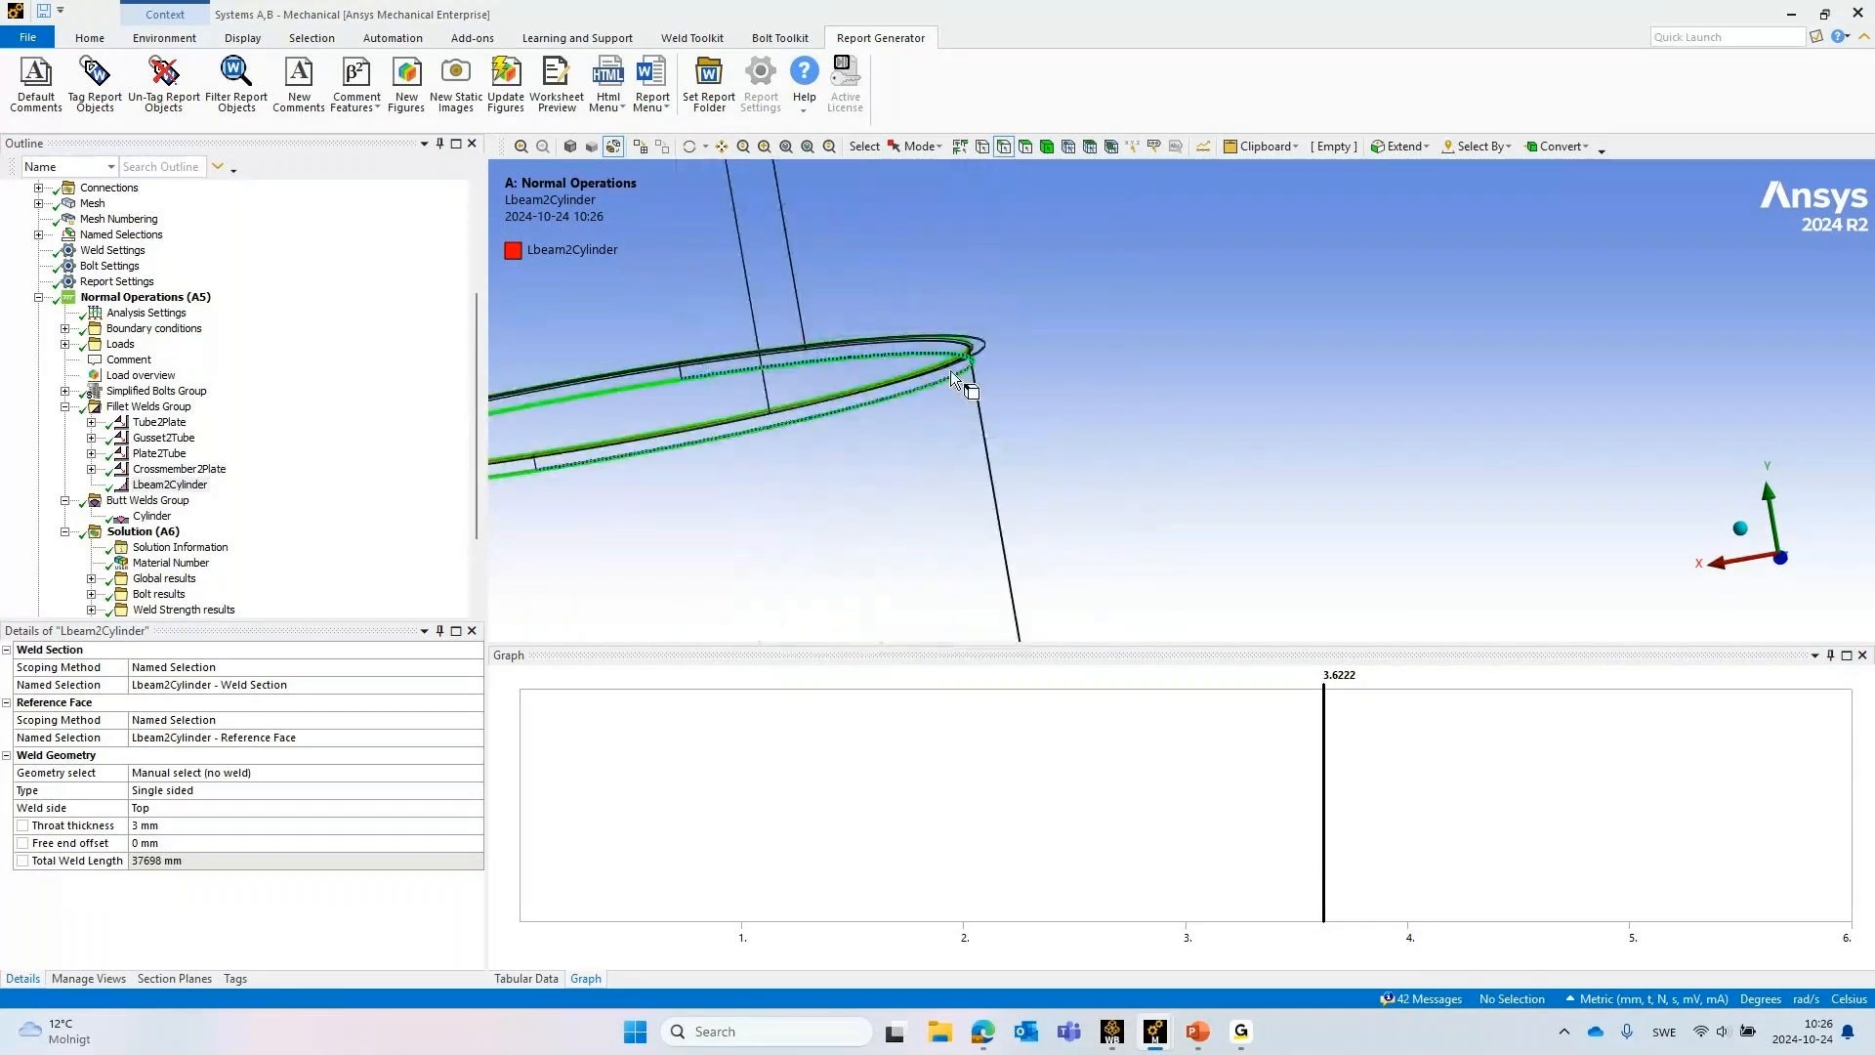
scroll(951, 371, up, 1)
ctrl+middle_drag(892, 403, 1501, 258)
ctrl+middle_drag(911, 244, 984, 339)
scroll(986, 339, up, 3)
ctrl+middle_drag(1084, 286, 690, 296)
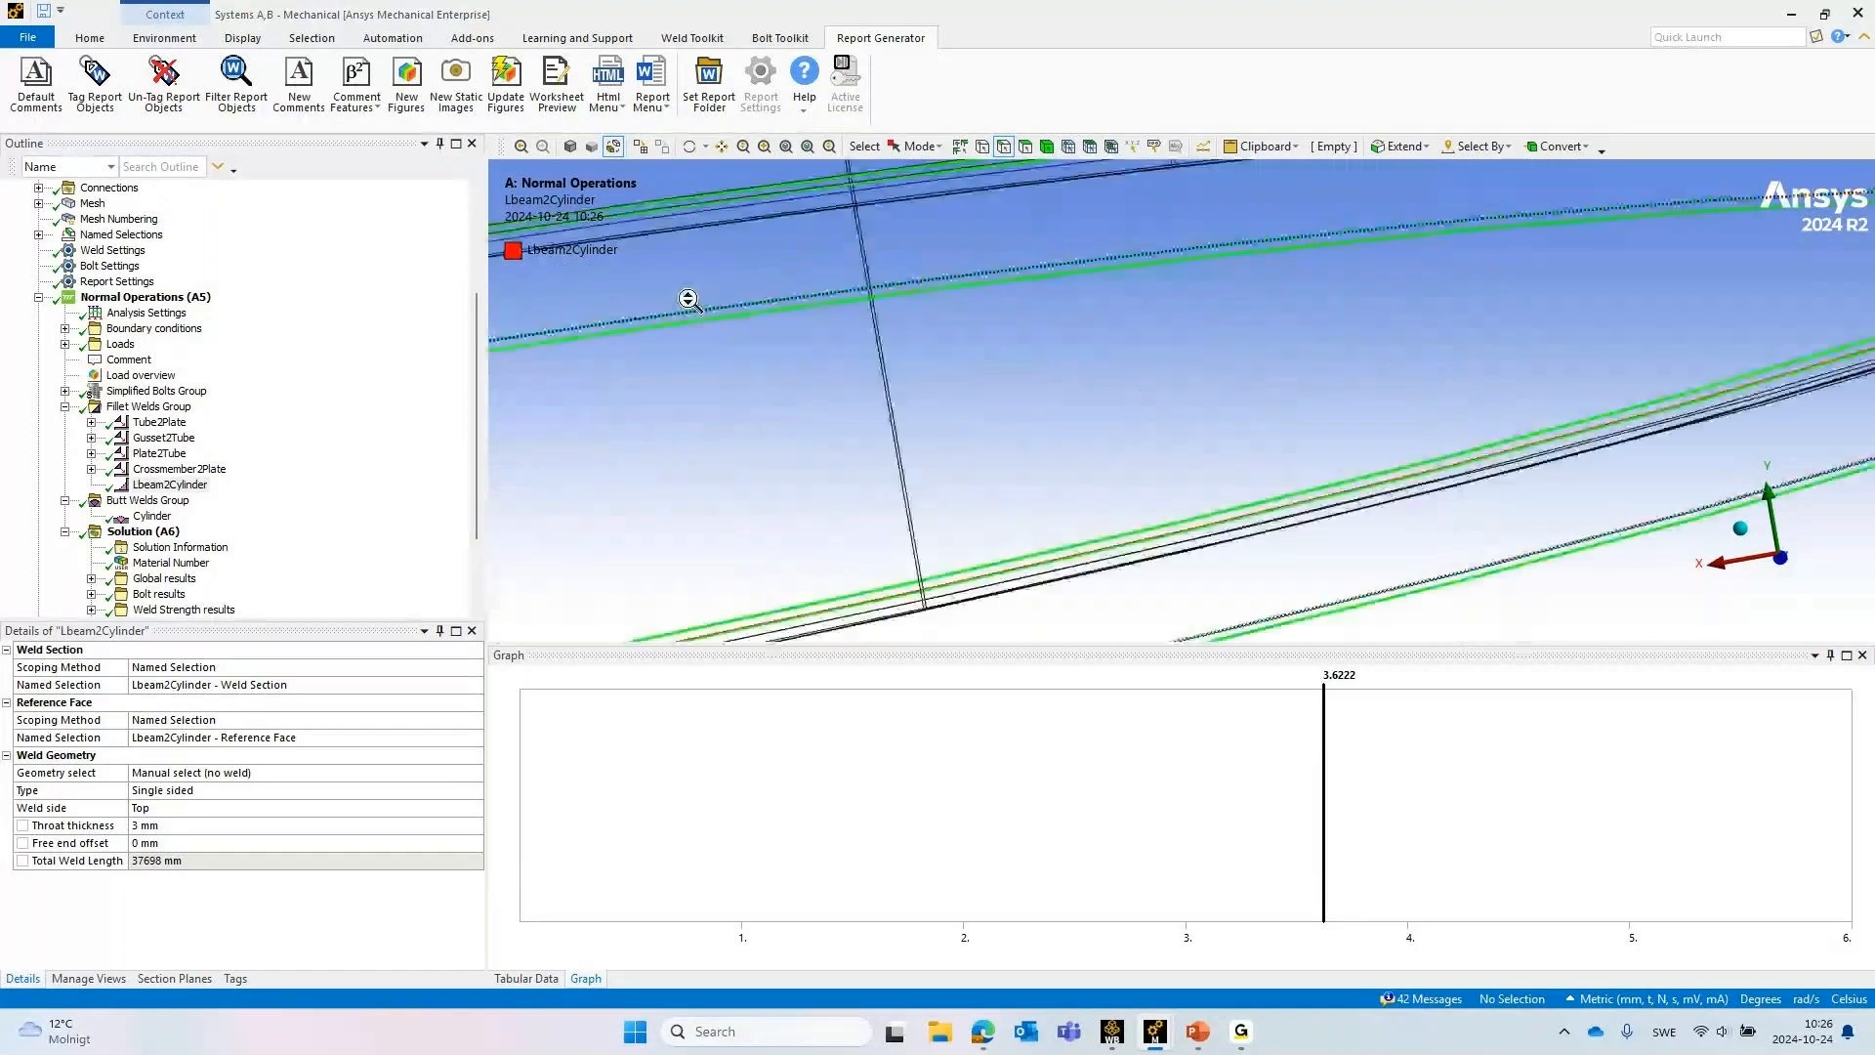
ctrl+middle_drag(1364, 298, 1058, 381)
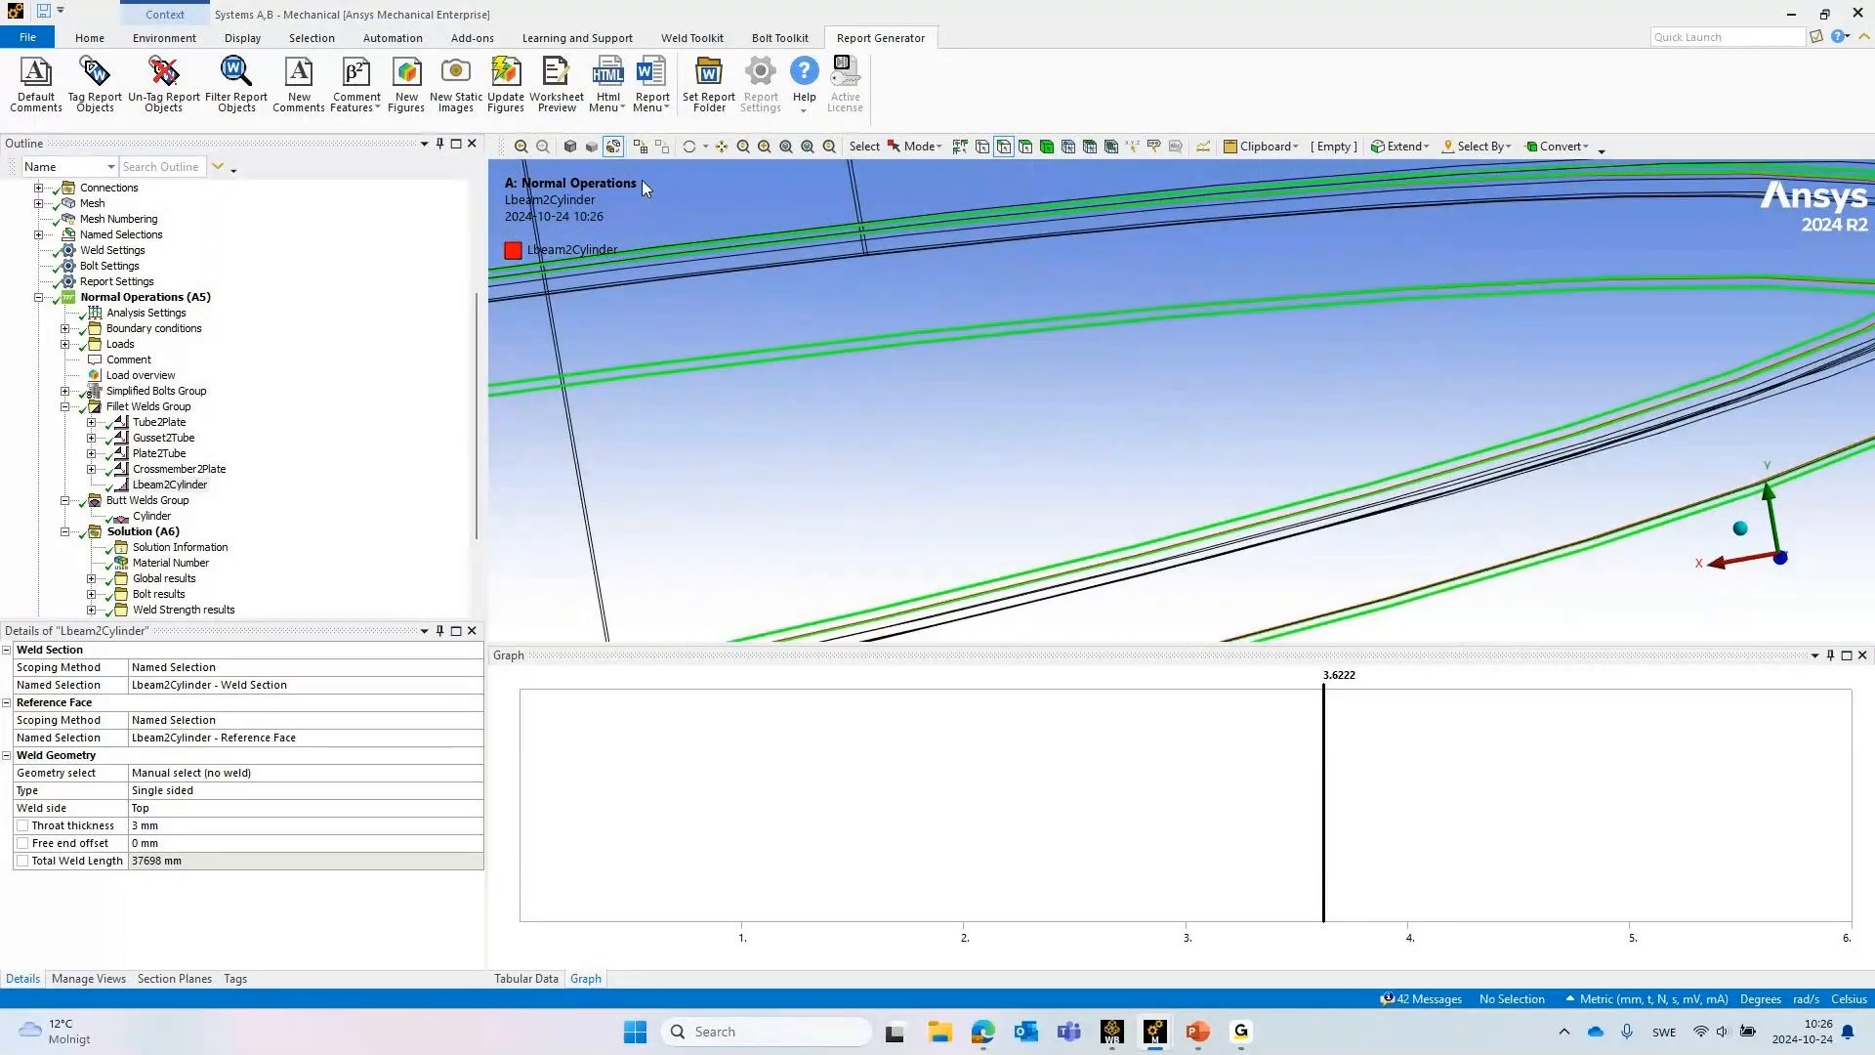
Switch the model to shaded display and inspect the Lbeam2Cylinder weld outline along the stiffener ring
click(590, 149)
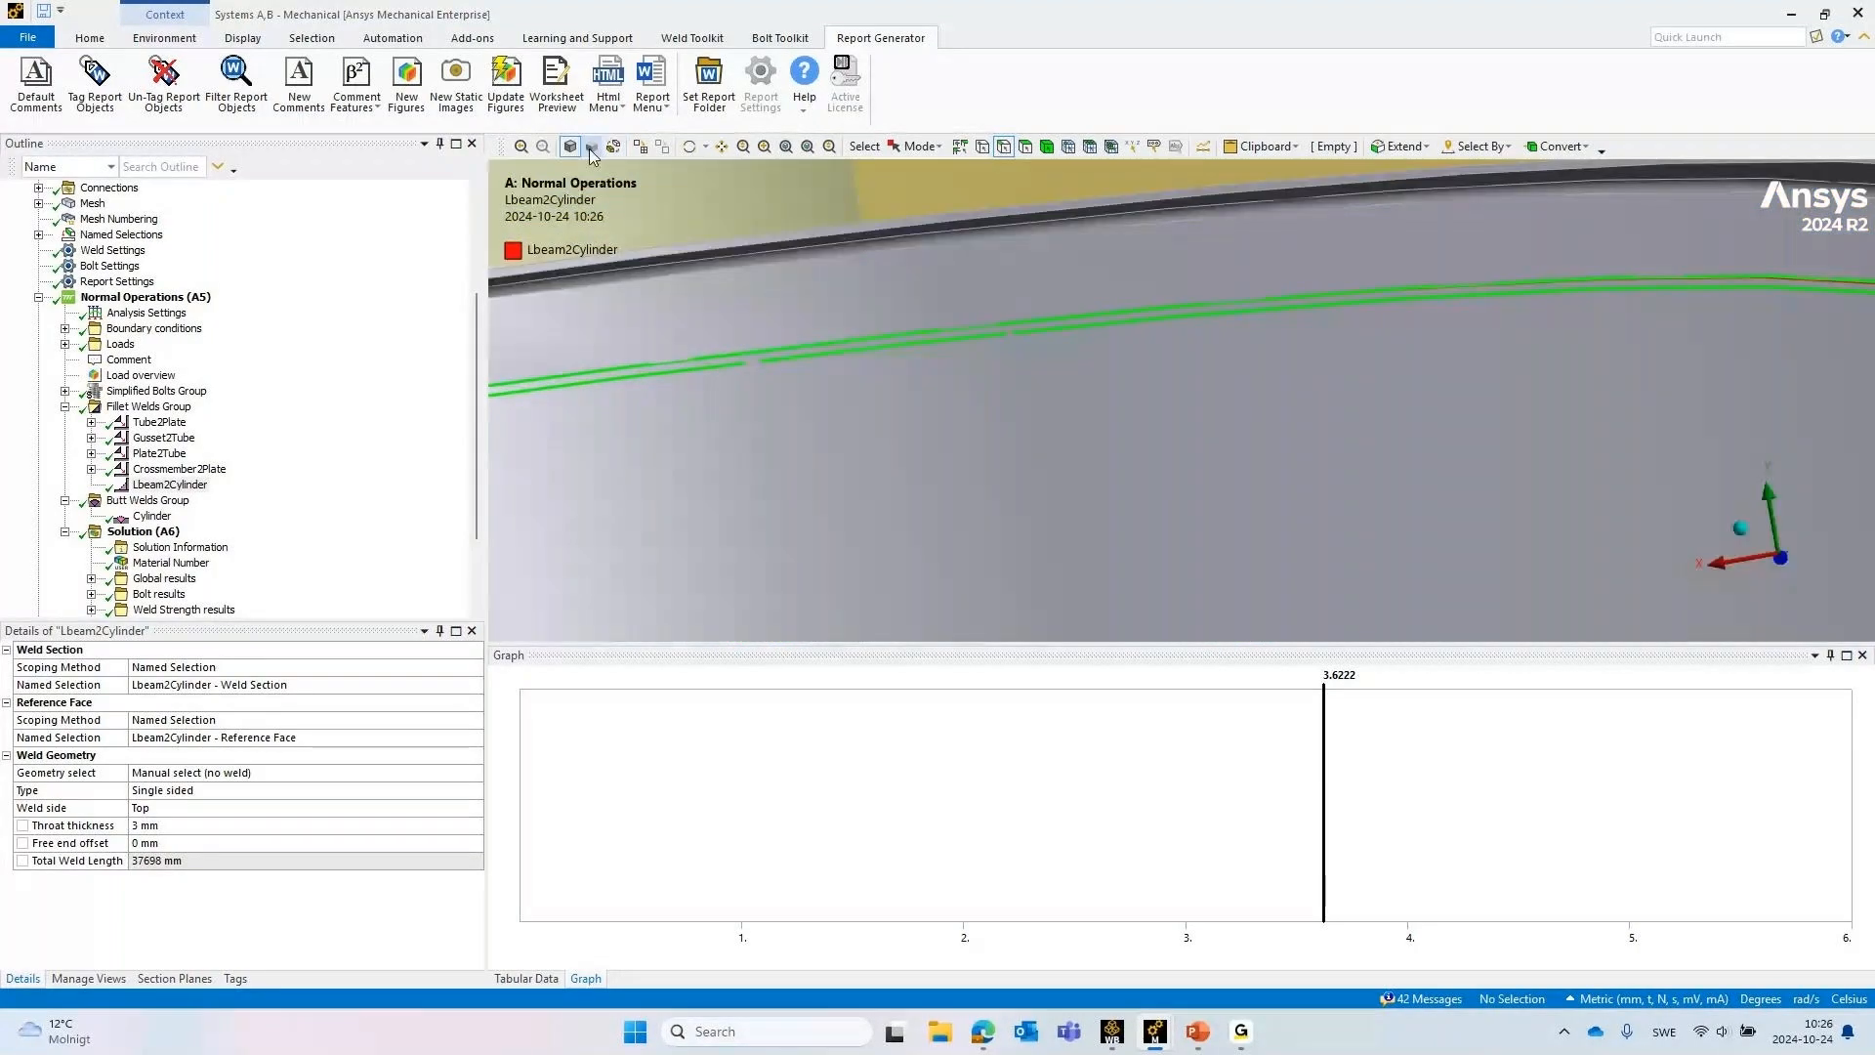
click(613, 147)
mouse_move(1548, 259)
middle_down()
mouse_move(1549, 302)
mouse_move(1372, 376)
middle_up()
click(592, 147)
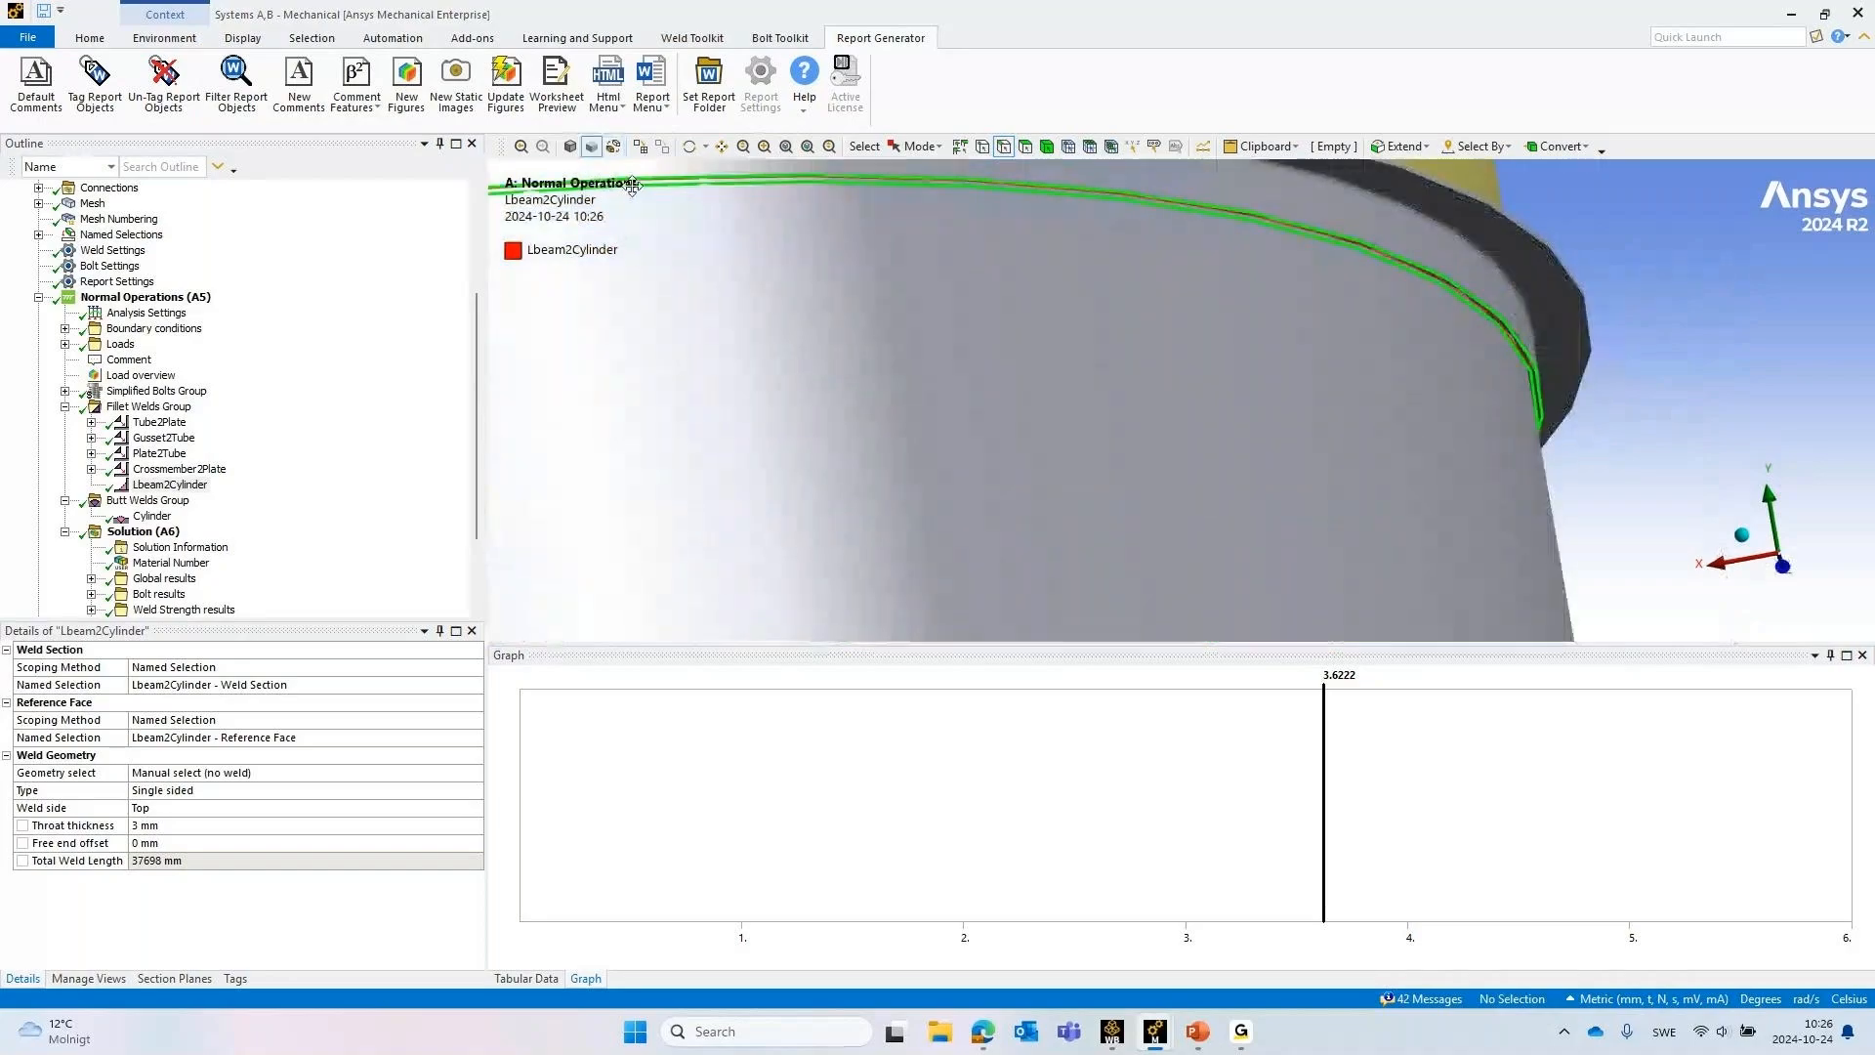
scroll(1503, 298, up, 3)
ctrl+middle_drag(1538, 296, 1328, 470)
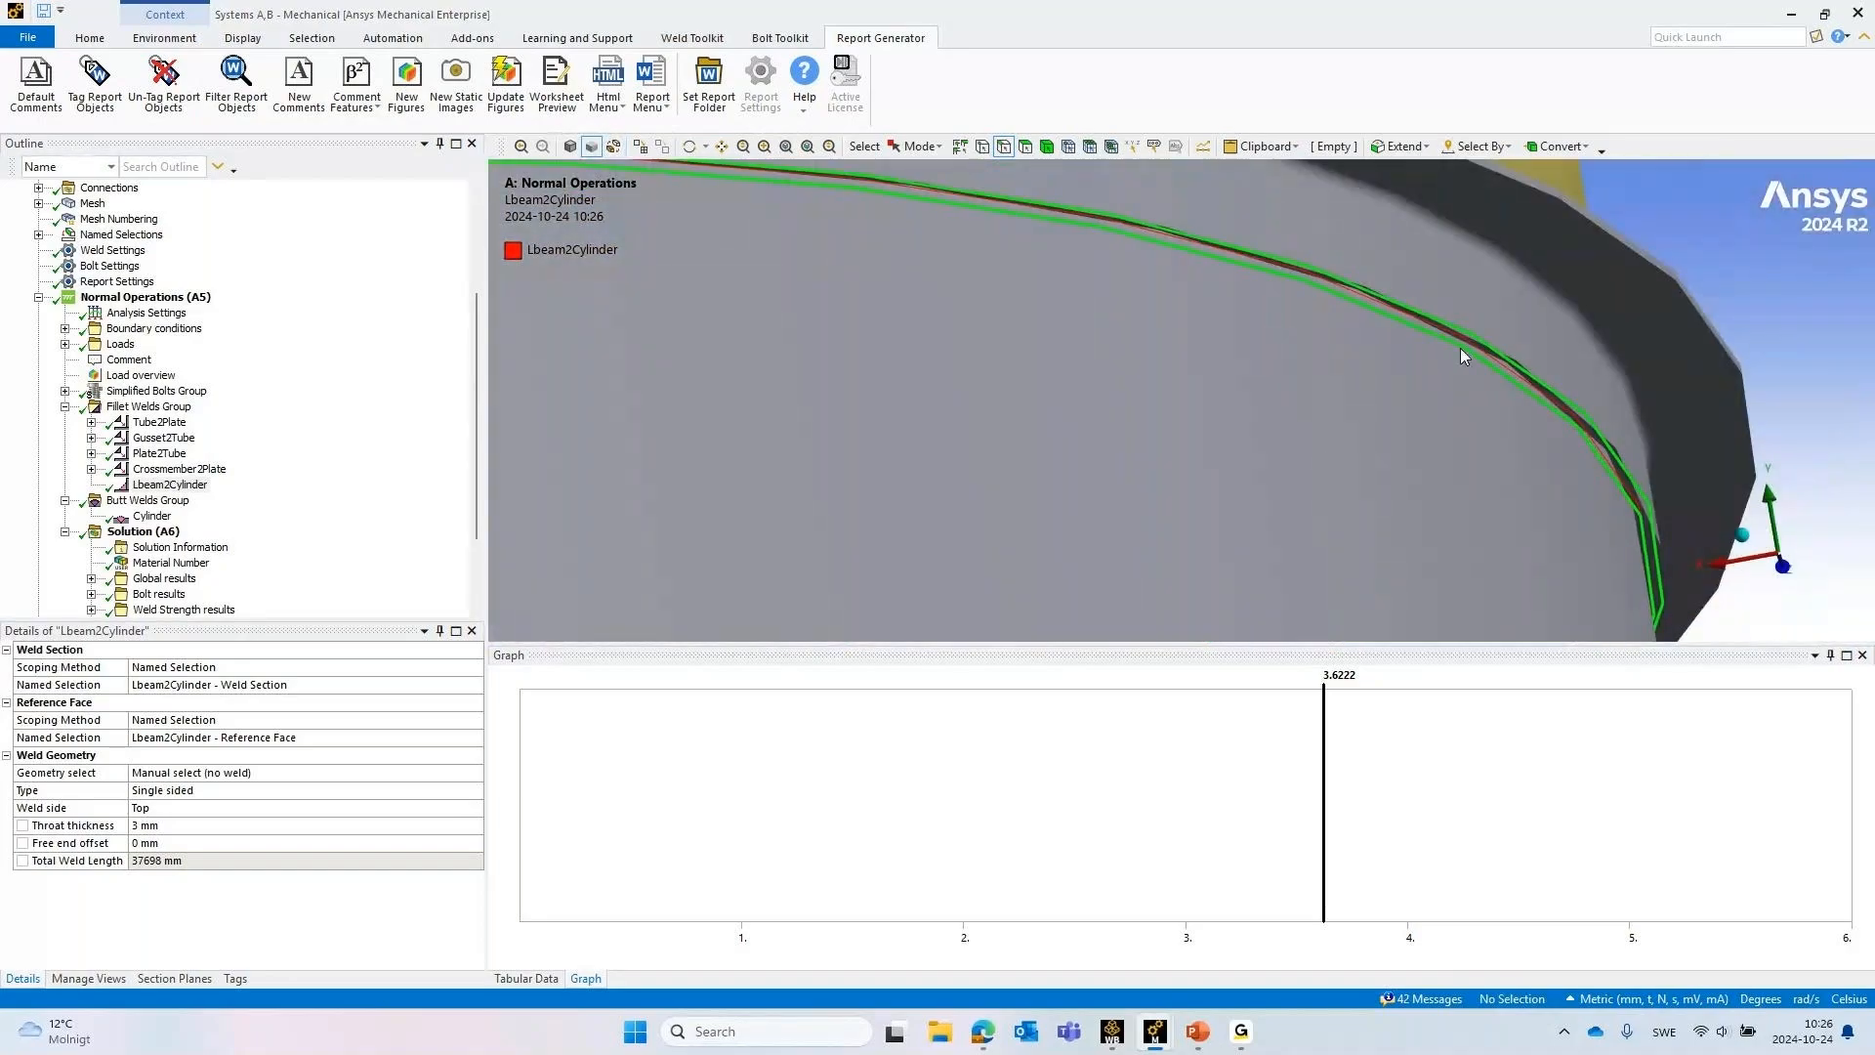
mouse_move(1465, 355)
middle_down()
mouse_move(1423, 407)
mouse_move(1416, 348)
mouse_move(1474, 349)
middle_up()
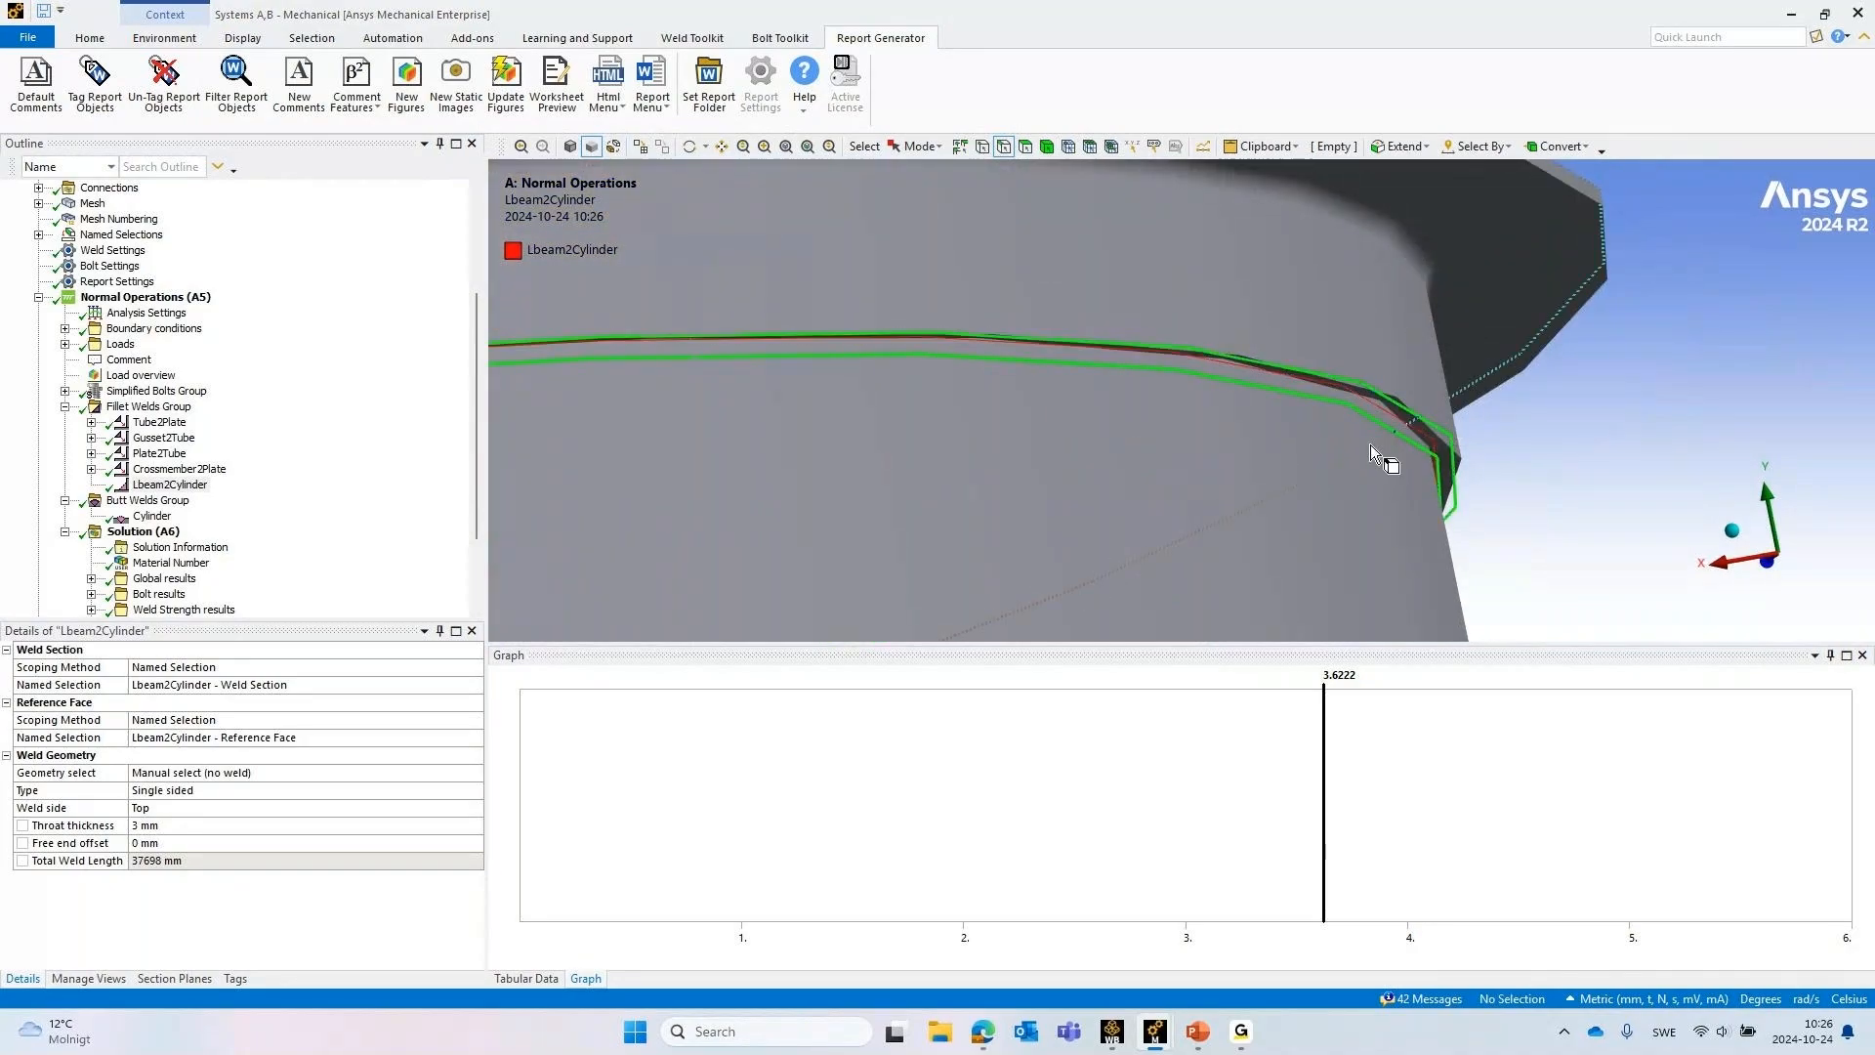
Examine the Lbeam2Cylinder weld's cross-section up close where two shell sections meet
scroll(1352, 425, down, 5)
ctrl+middle_drag(884, 369, 1538, 252)
scroll(851, 339, up, 3)
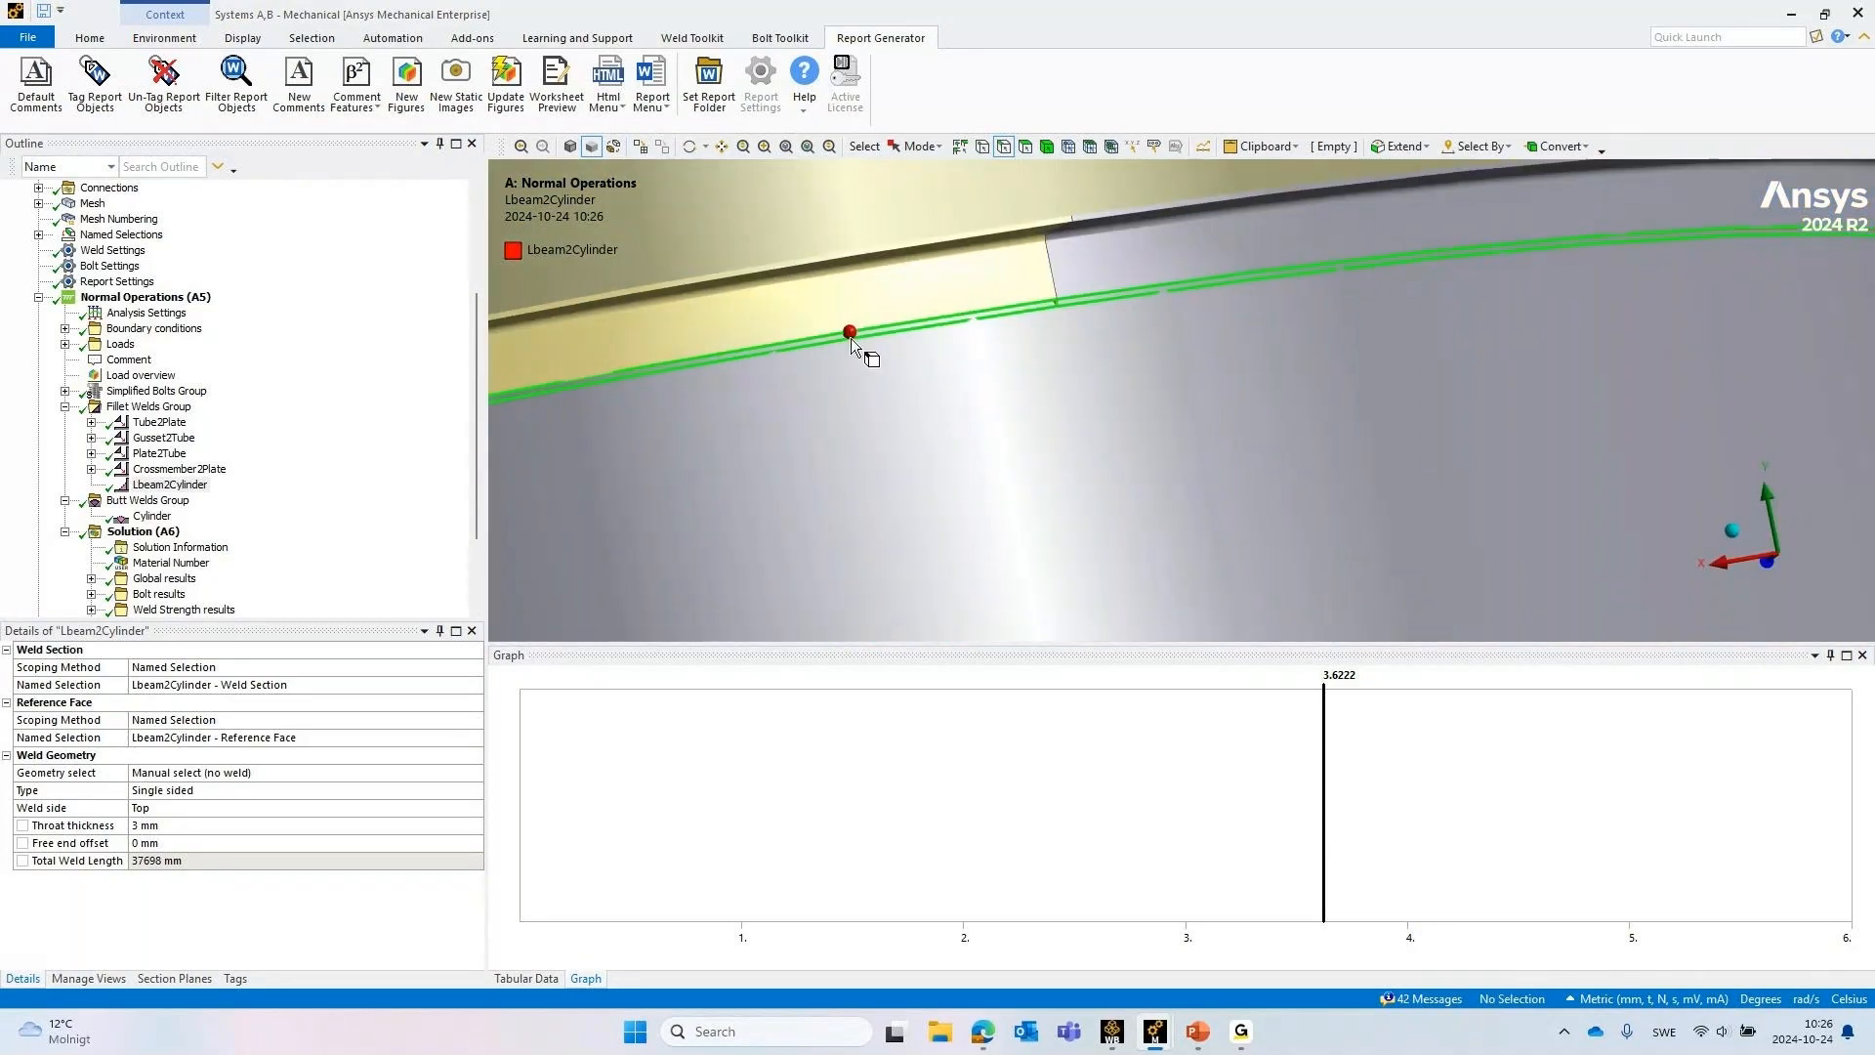
middle_drag(851, 338, 590, 352)
scroll(1038, 302, down, 2)
scroll(1089, 364, up, 4)
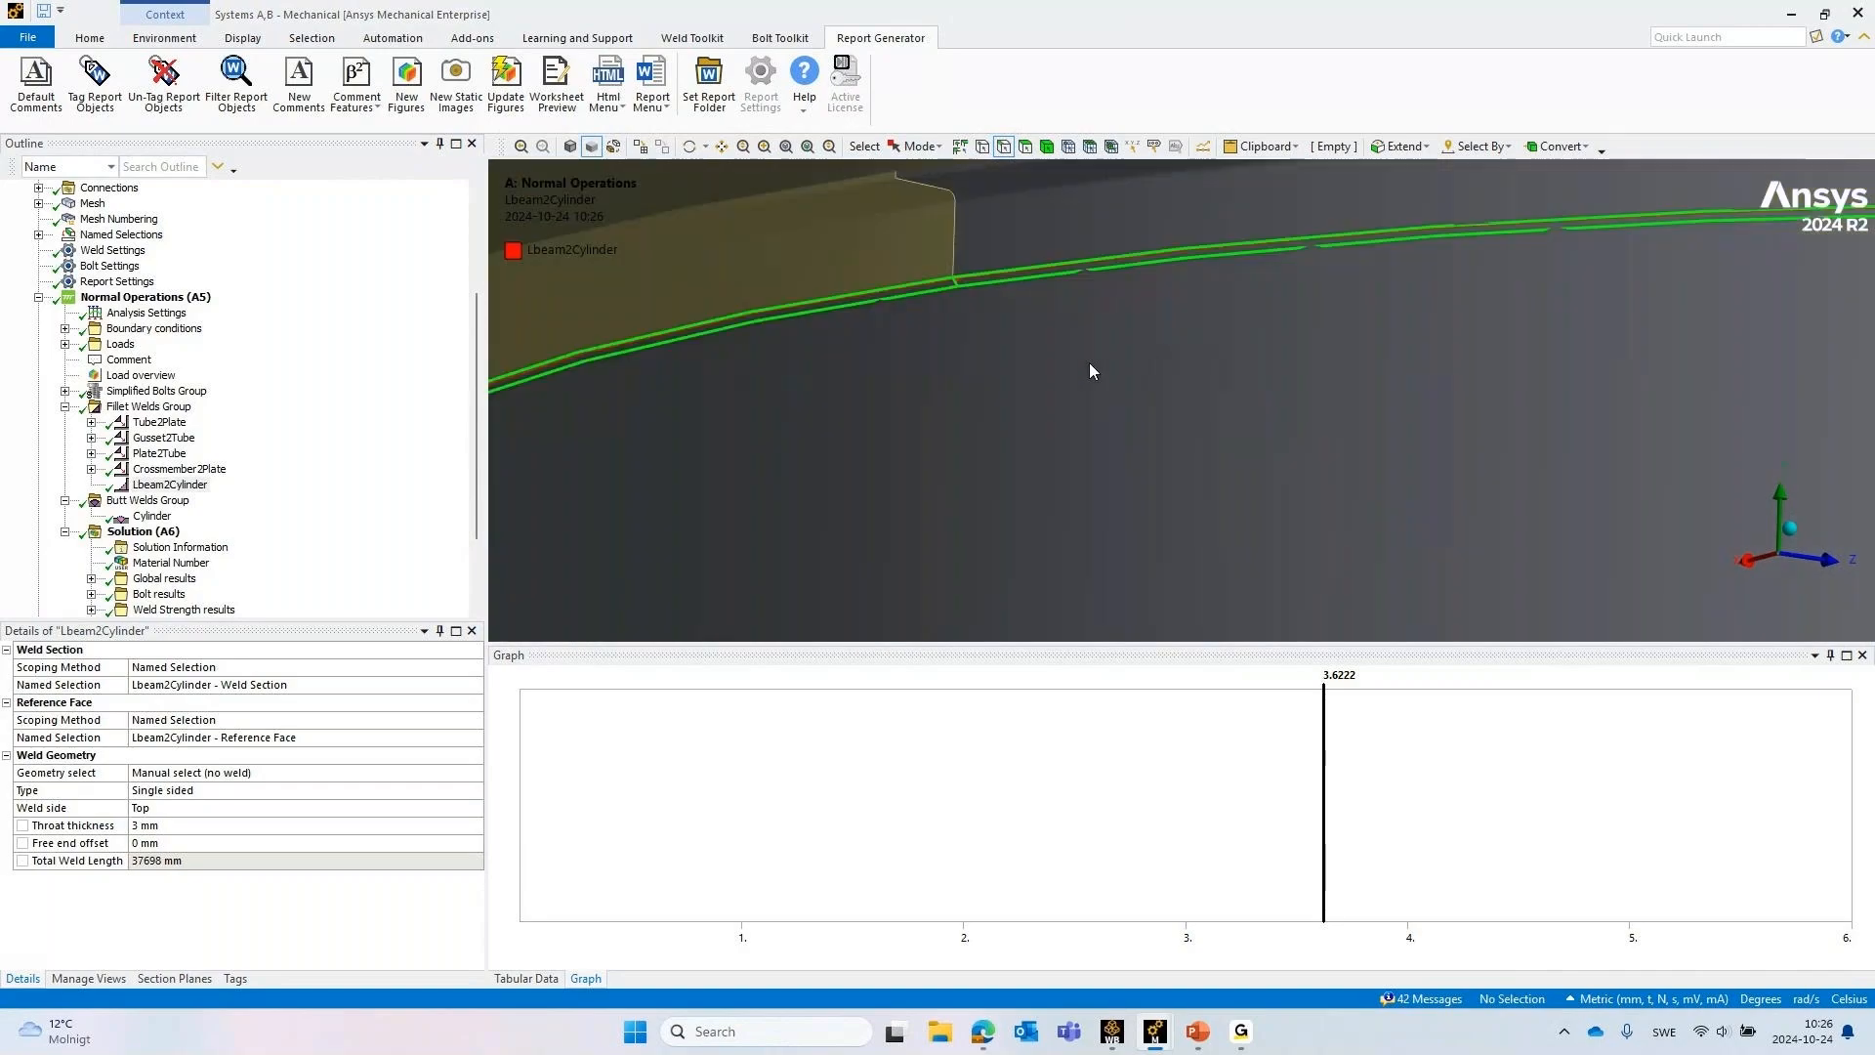
scroll(1084, 359, up, 3)
ctrl+middle_drag(938, 241, 945, 436)
scroll(908, 422, up, 6)
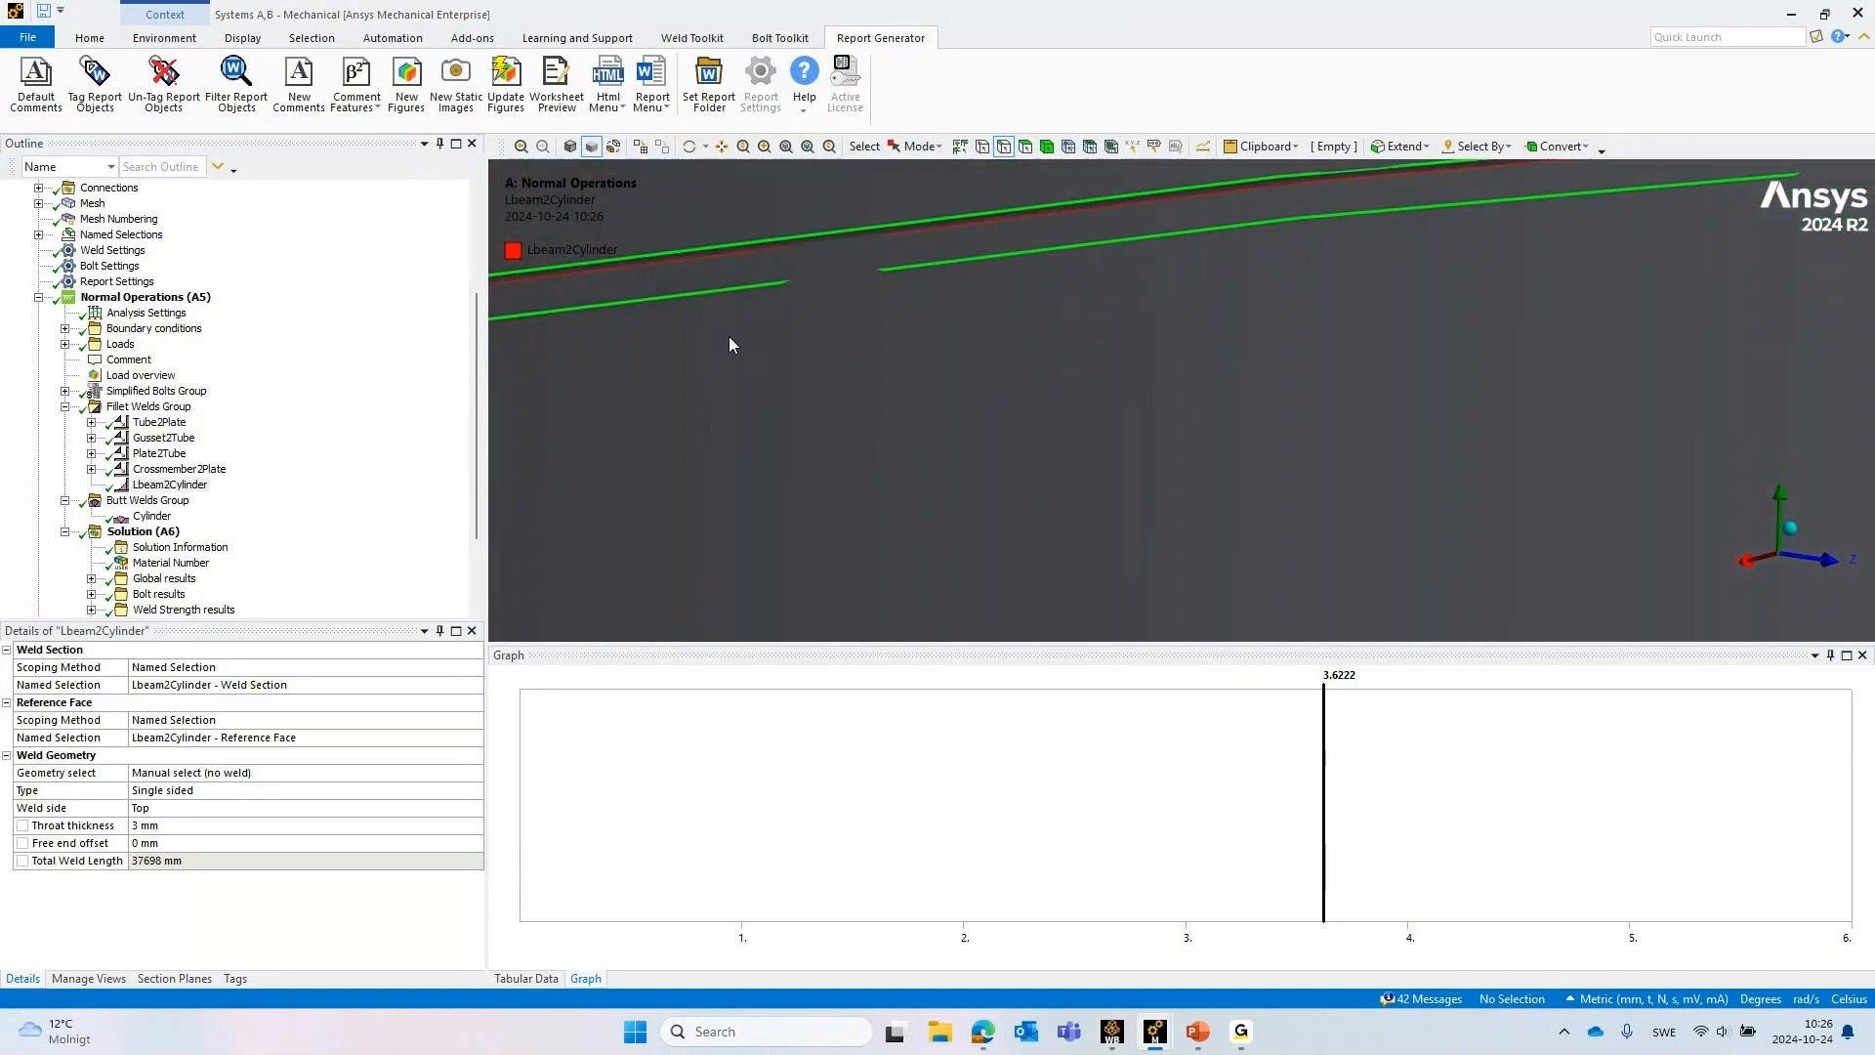
ctrl+middle_drag(729, 336, 1153, 427)
scroll(690, 460, up, 3)
ctrl+middle_drag(649, 373, 1162, 366)
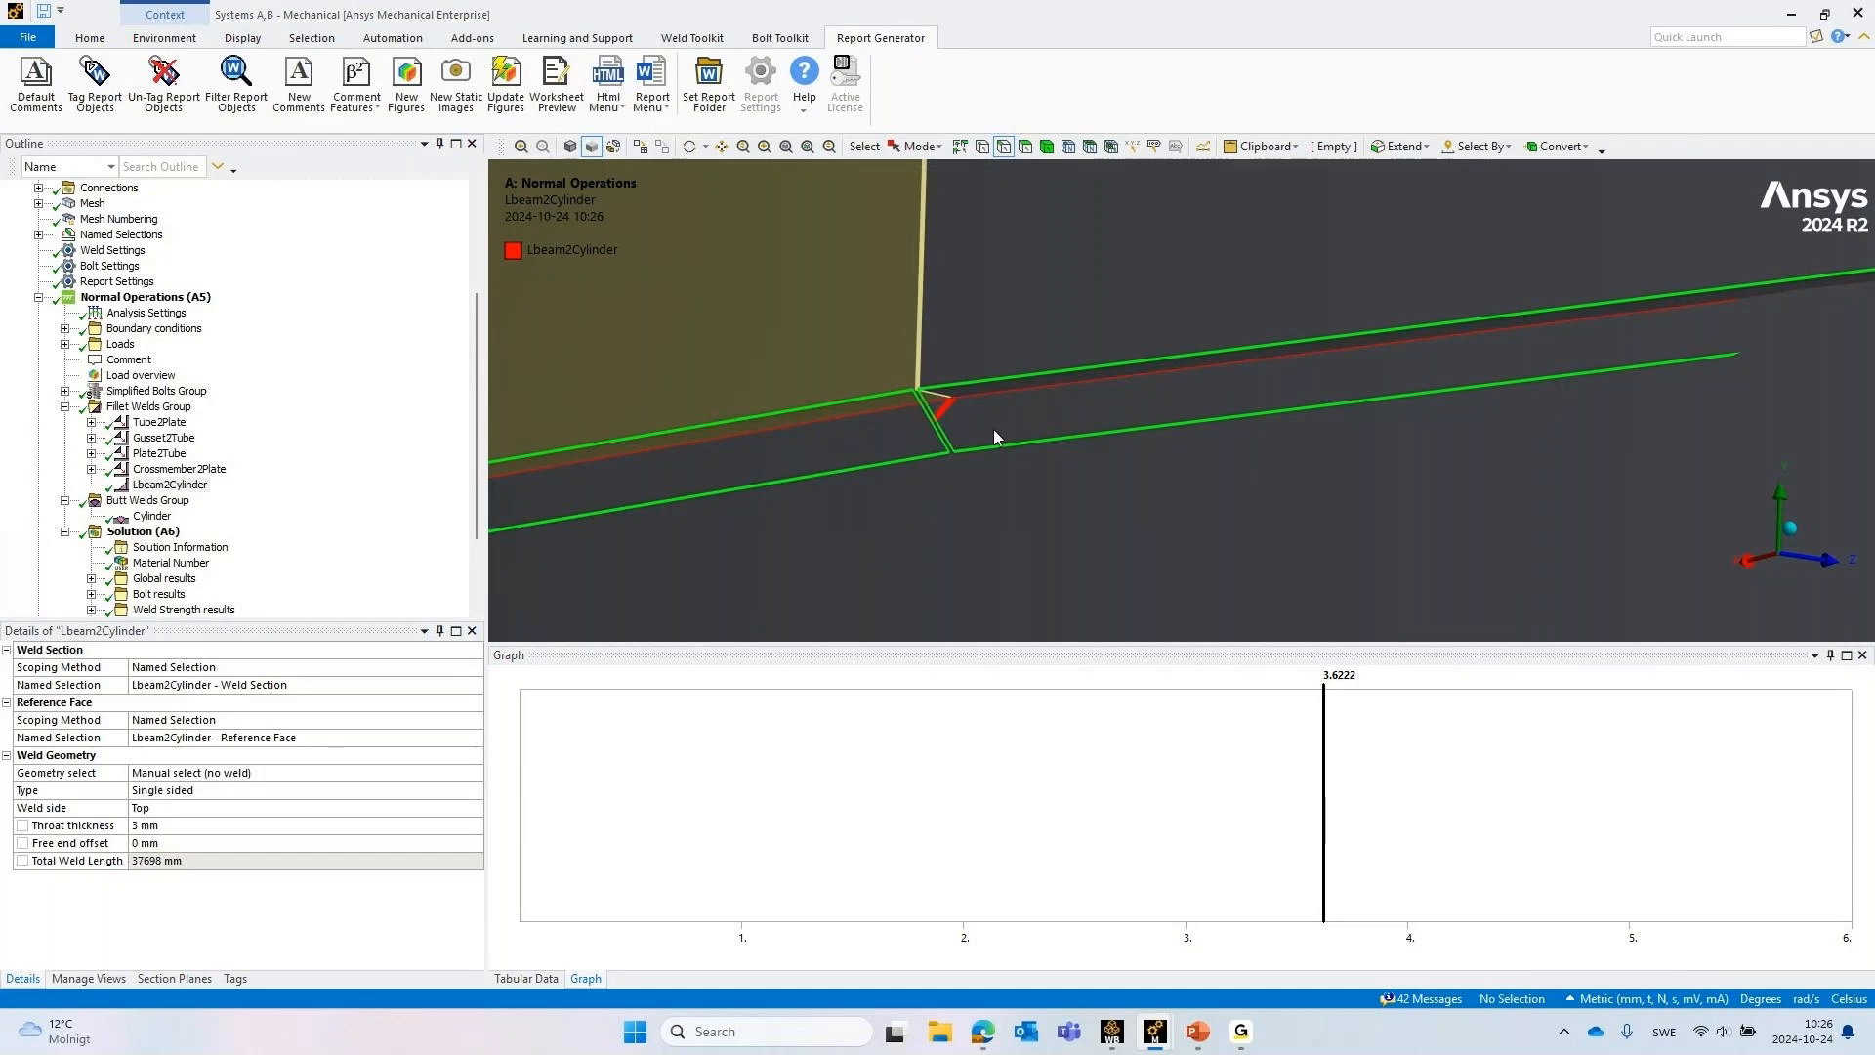
middle_drag(948, 396, 893, 313)
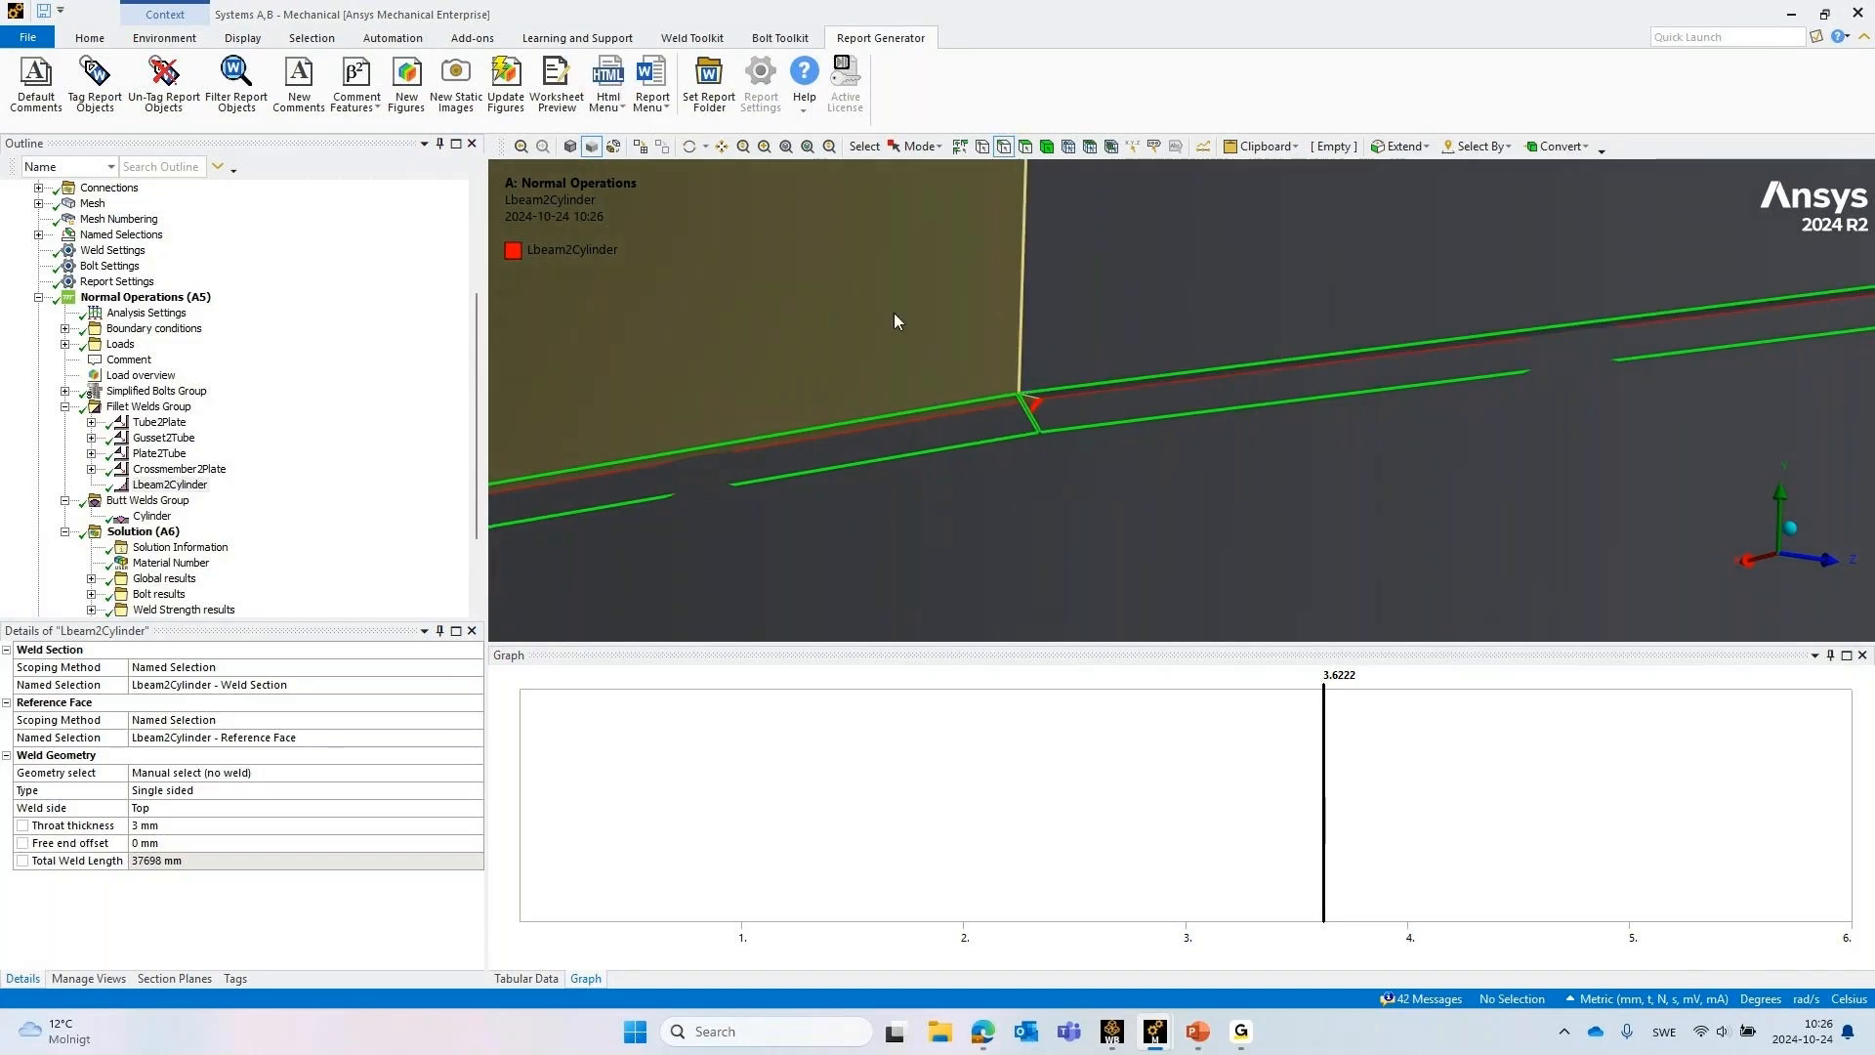
Display the Cylinder butt weld and inspect its longitudinal seam on the shaded shell
click(151, 515)
middle_drag(745, 406, 859, 326)
scroll(879, 326, down, 6)
ctrl+middle_drag(1265, 318, 855, 351)
middle_drag(1106, 402, 924, 297)
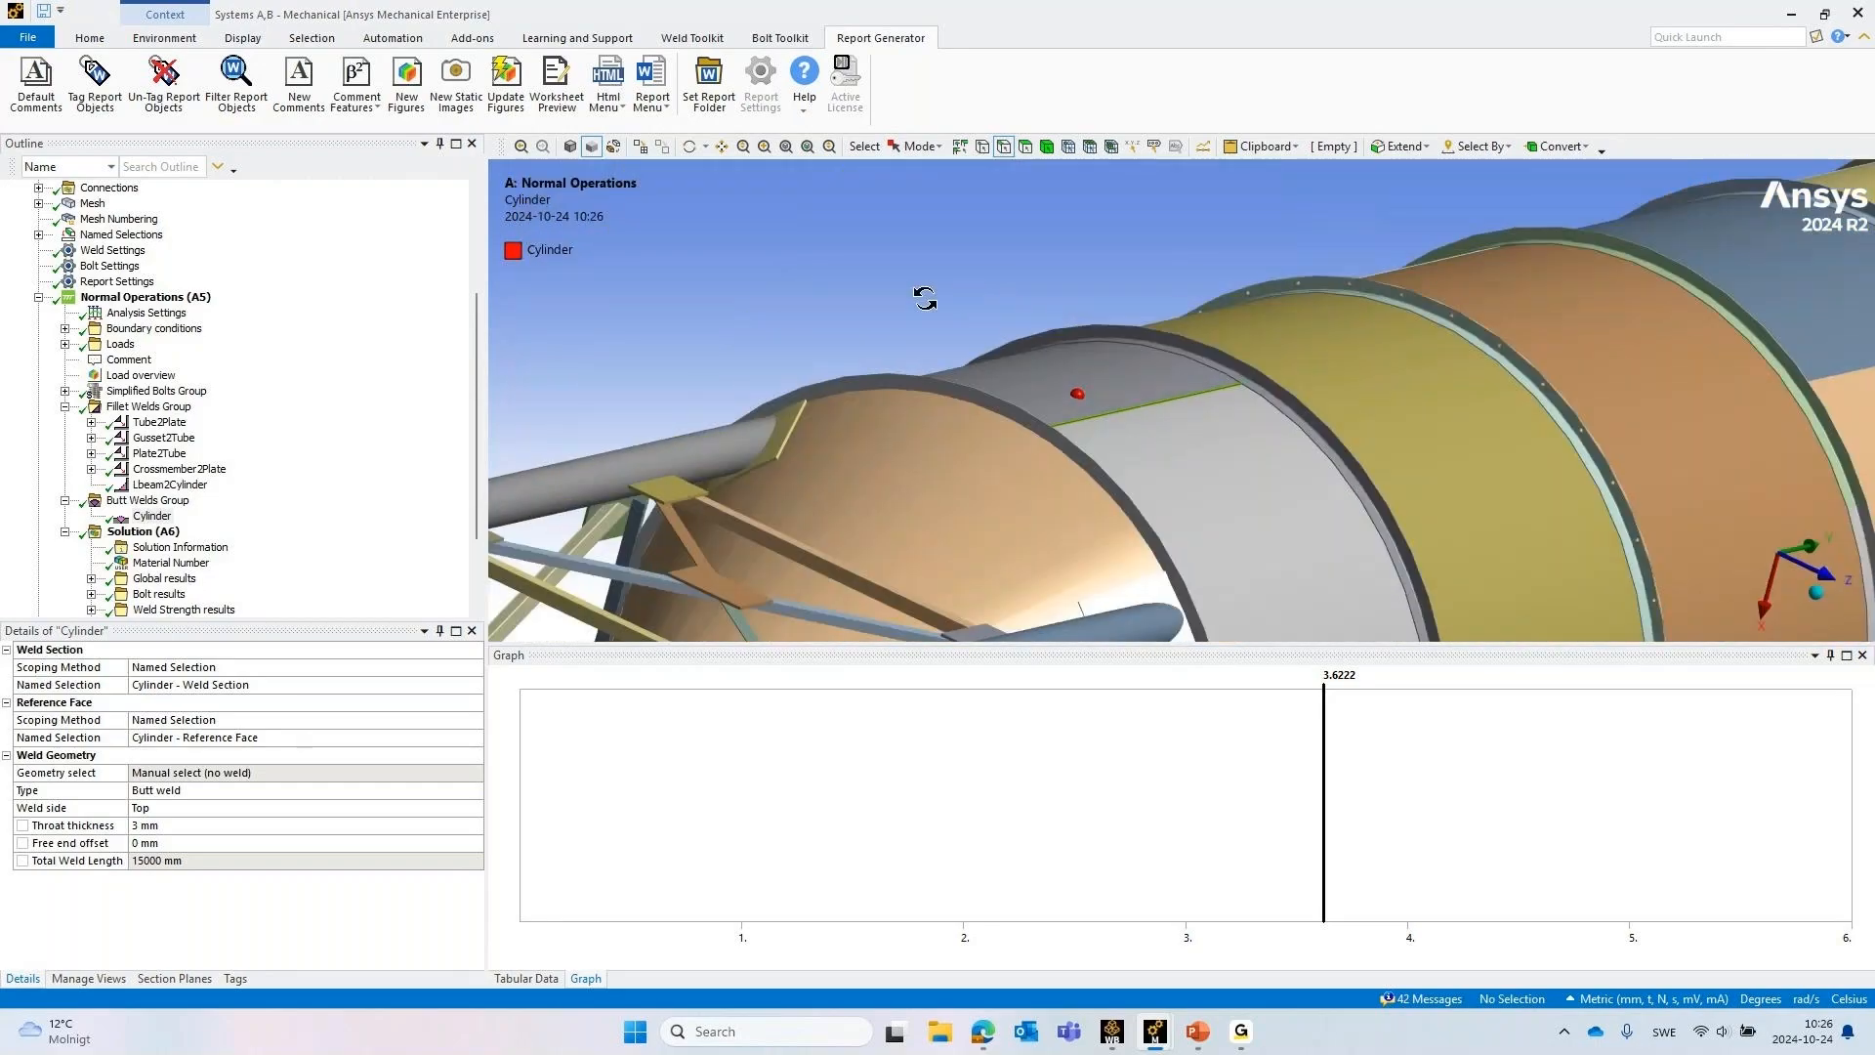
scroll(1096, 450, up, 6)
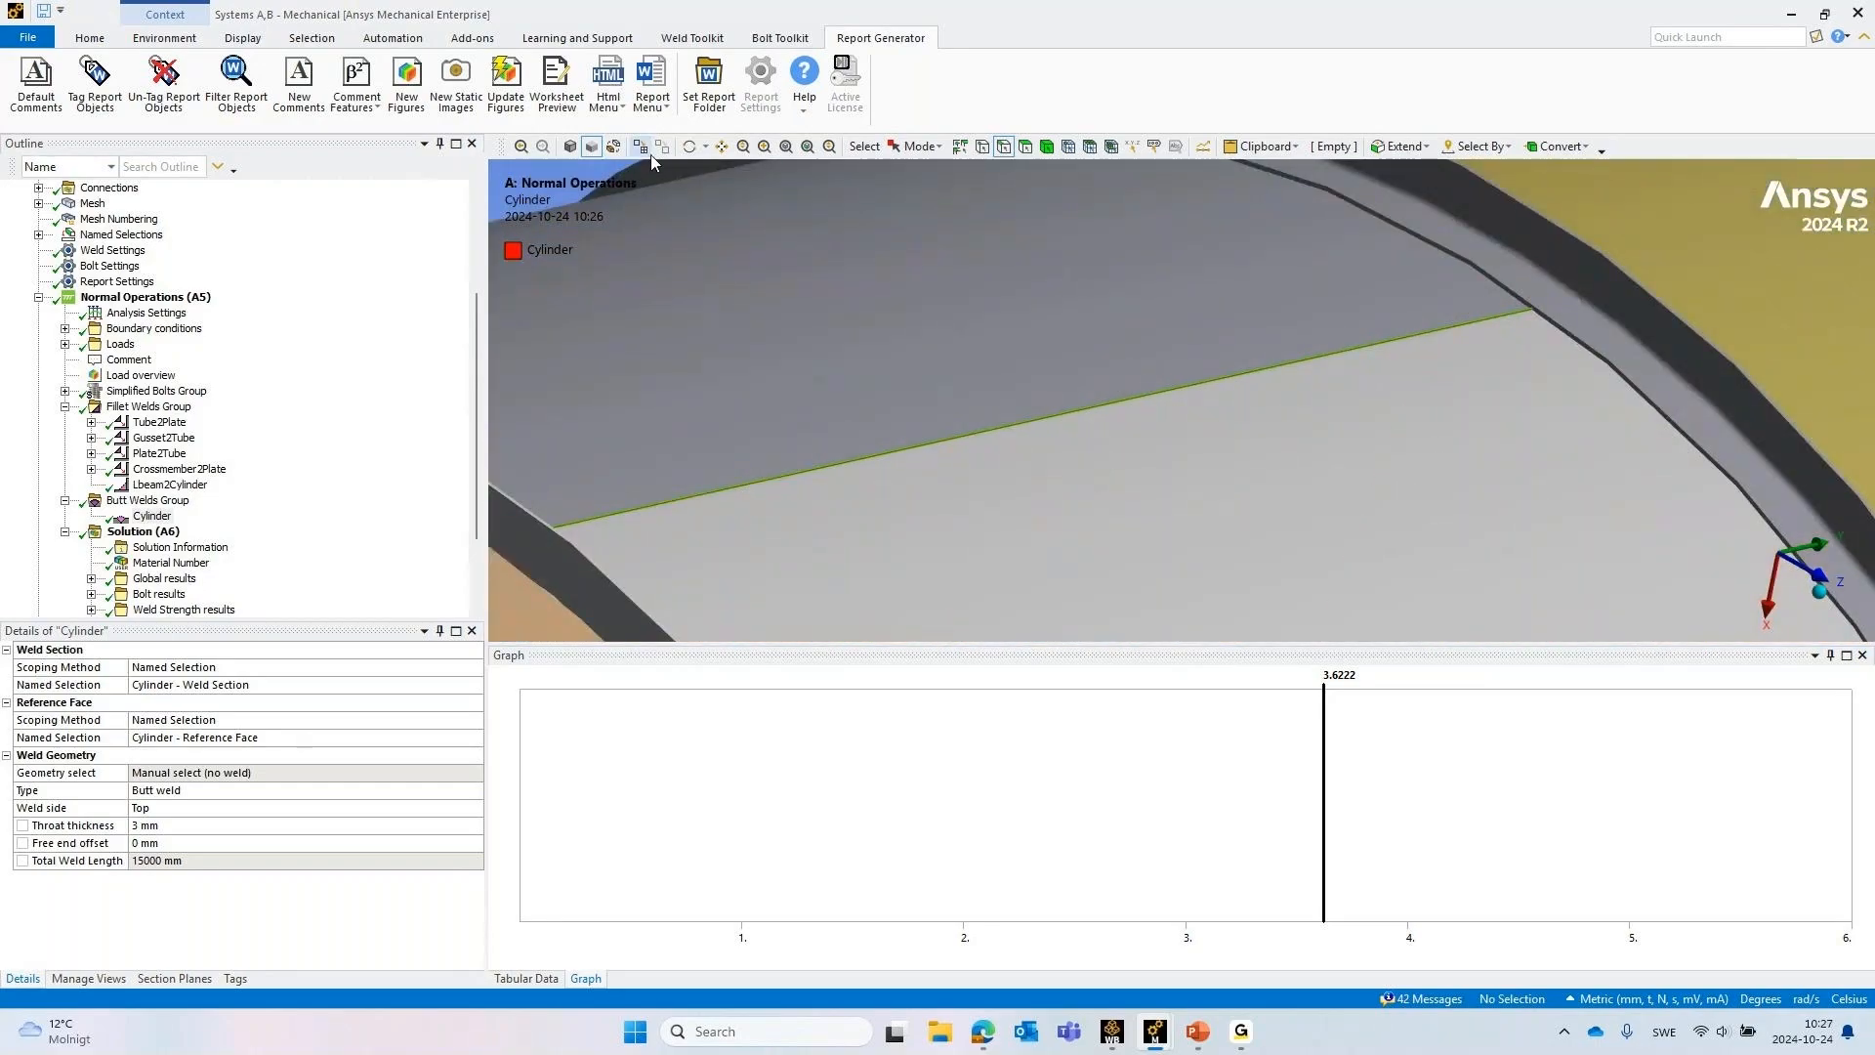
Switch to wireframe display and view the Cylinder butt welds along the whole silo
click(613, 147)
scroll(599, 482, up, 5)
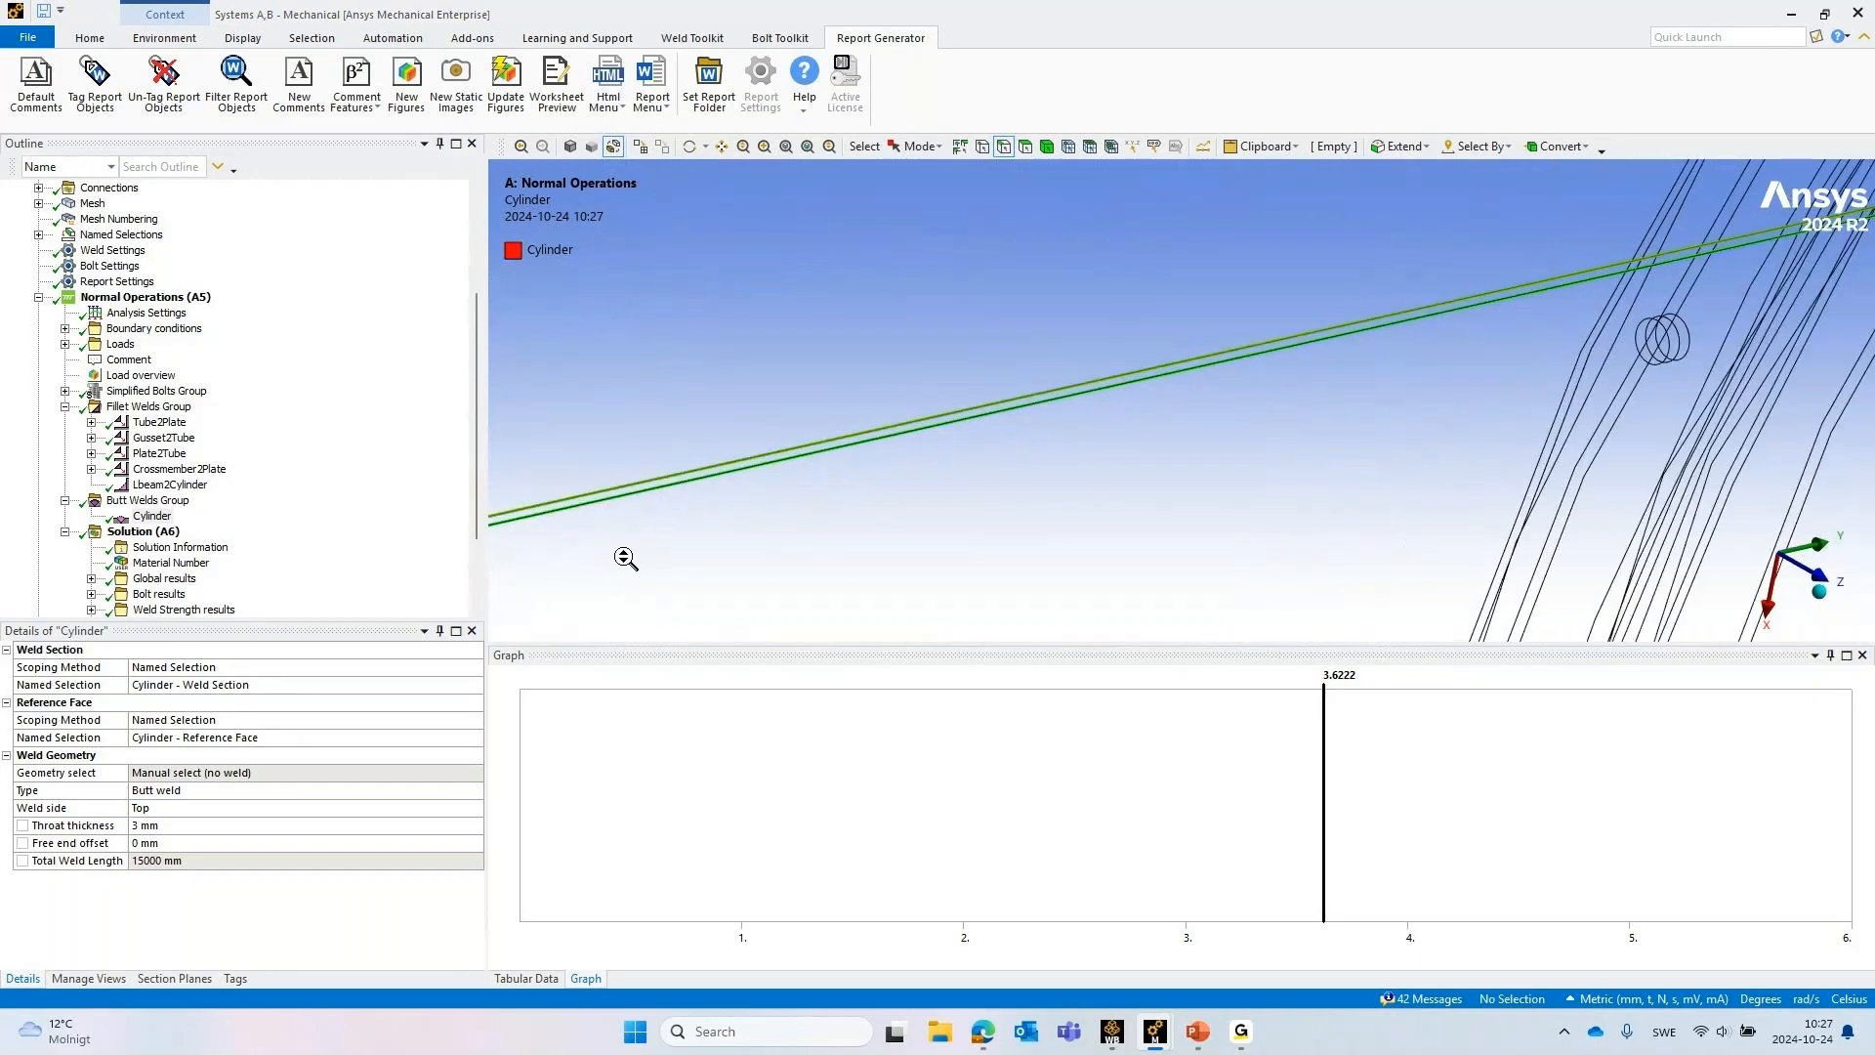
scroll(634, 522, down, 6)
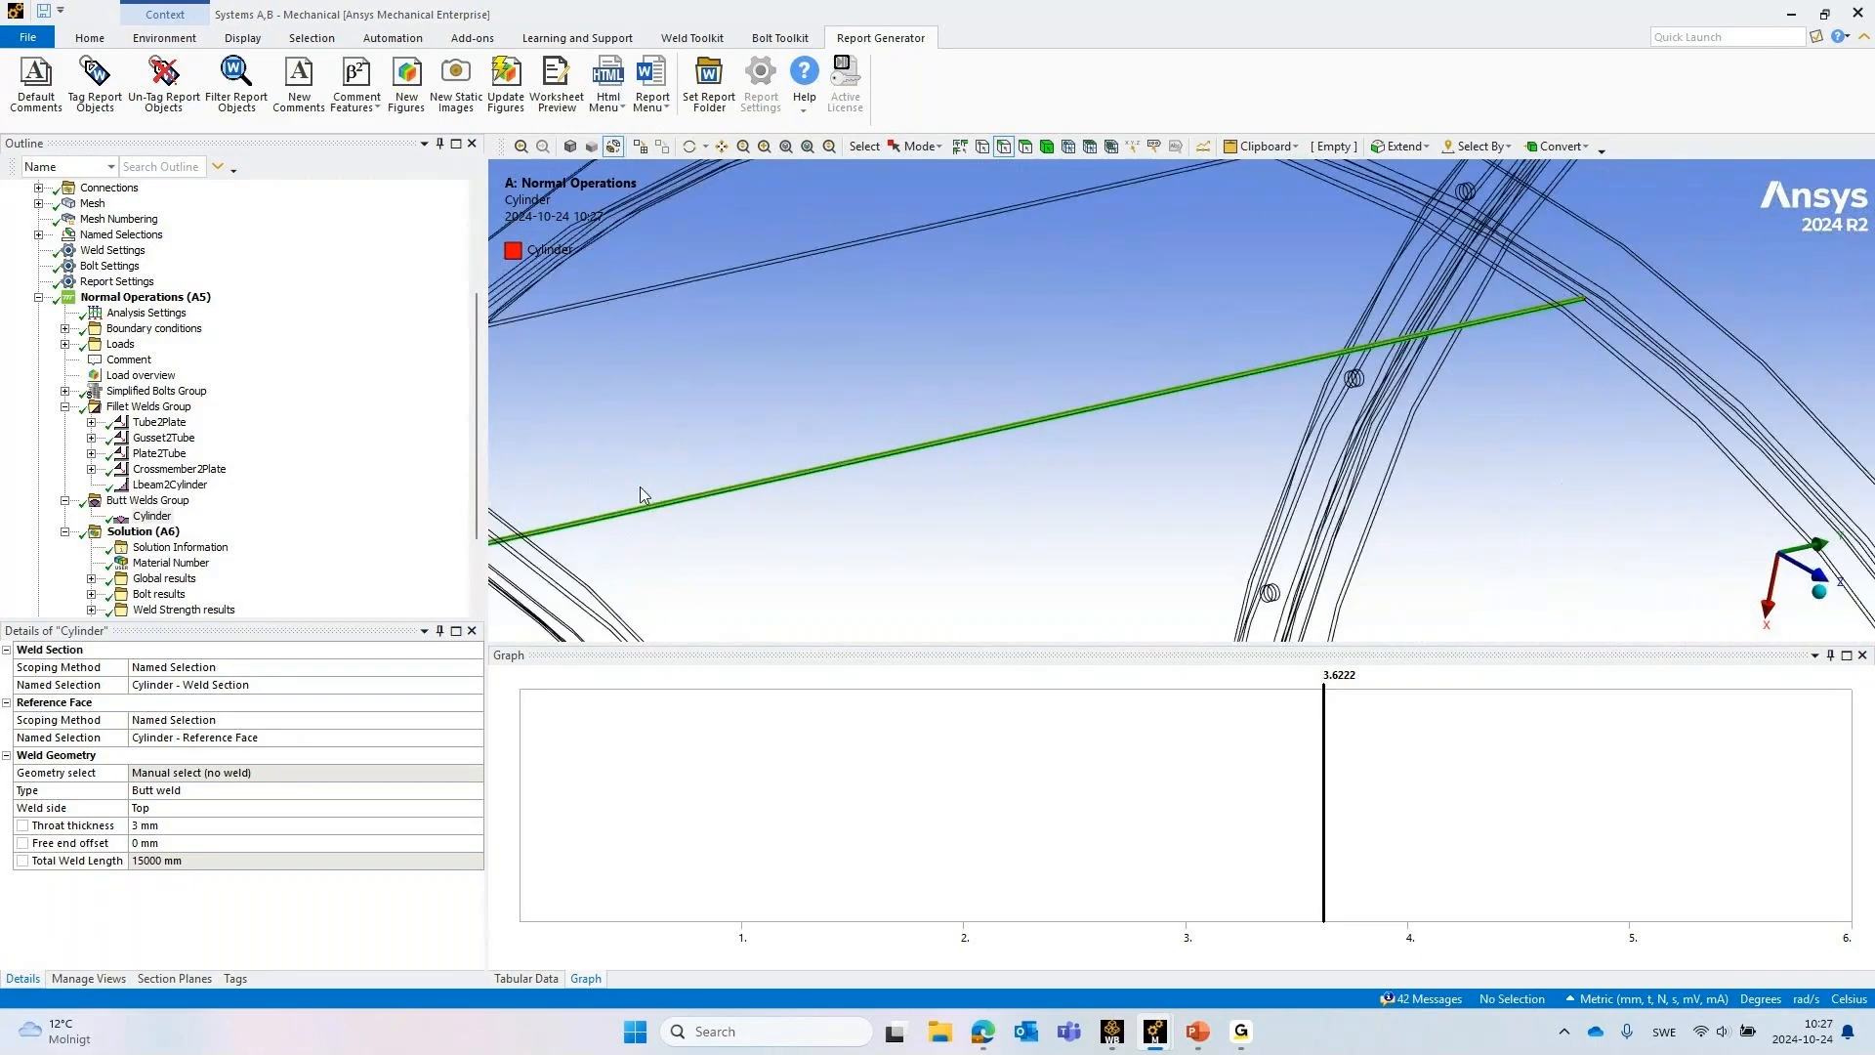
scroll(652, 493, down, 4)
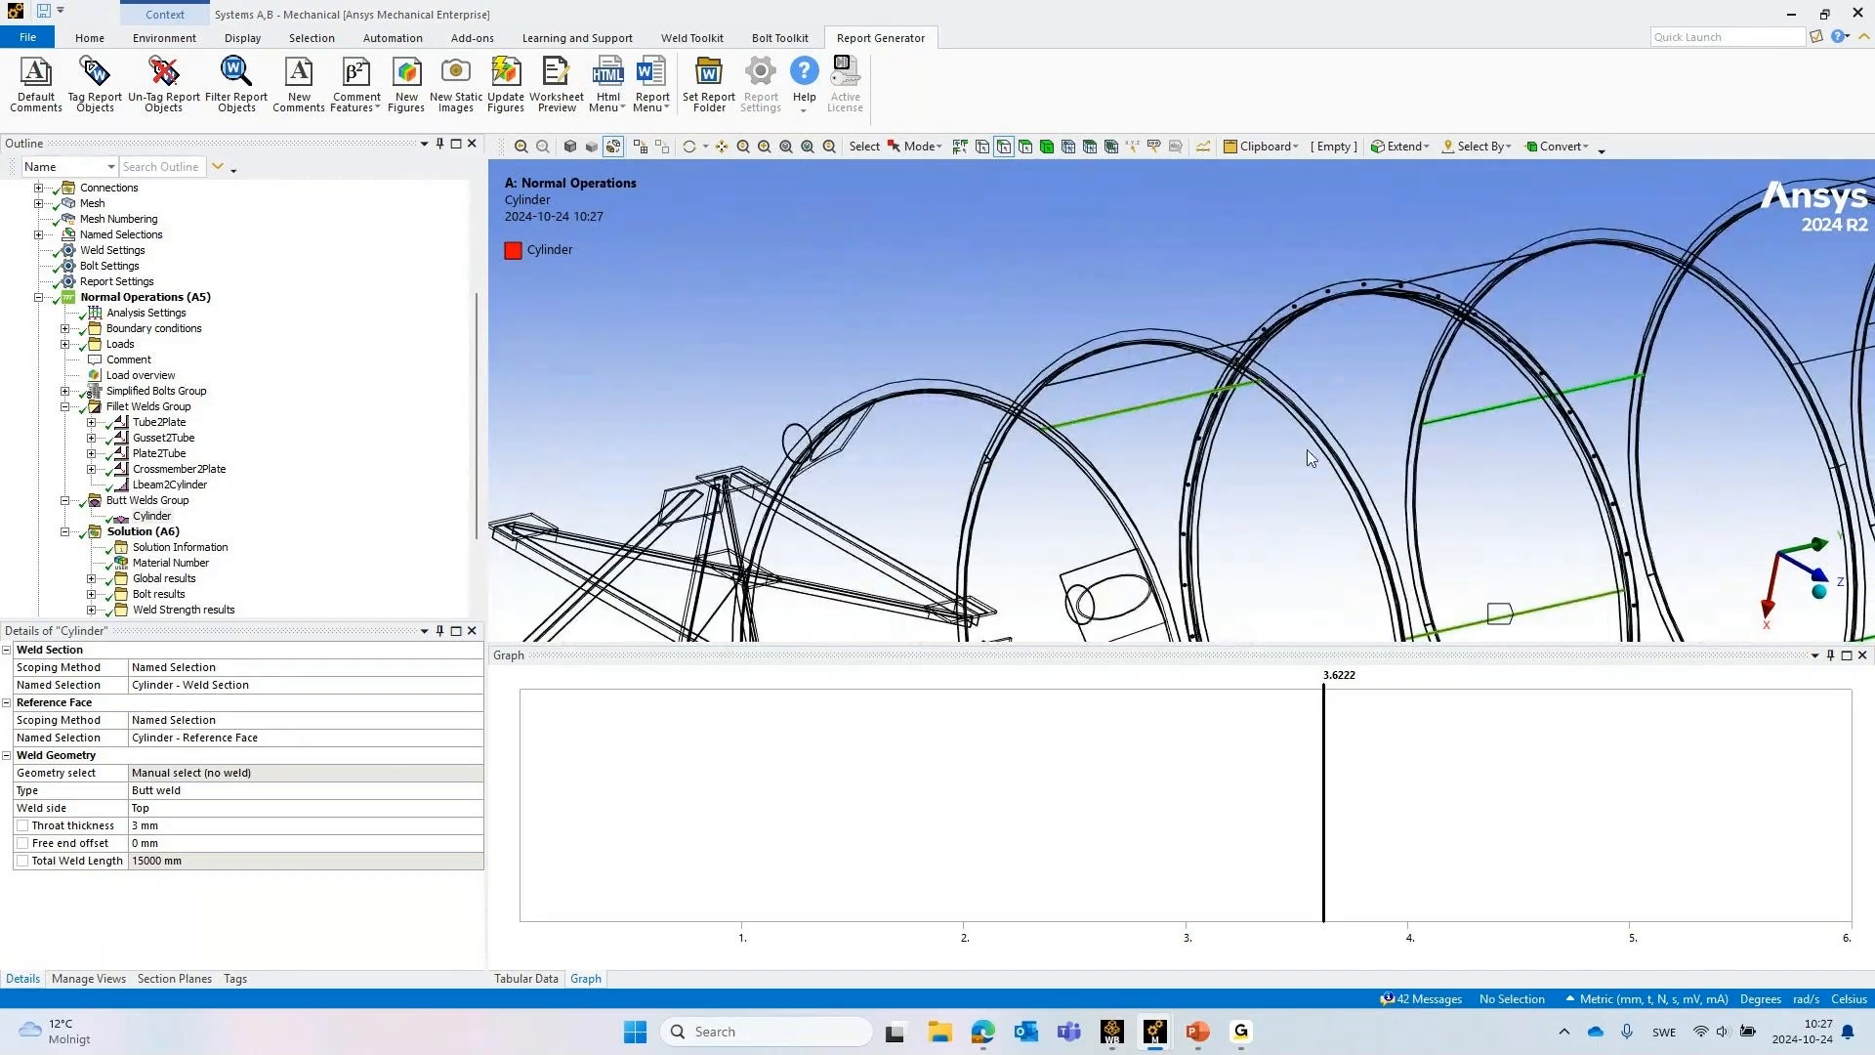
scroll(1307, 449, down, 8)
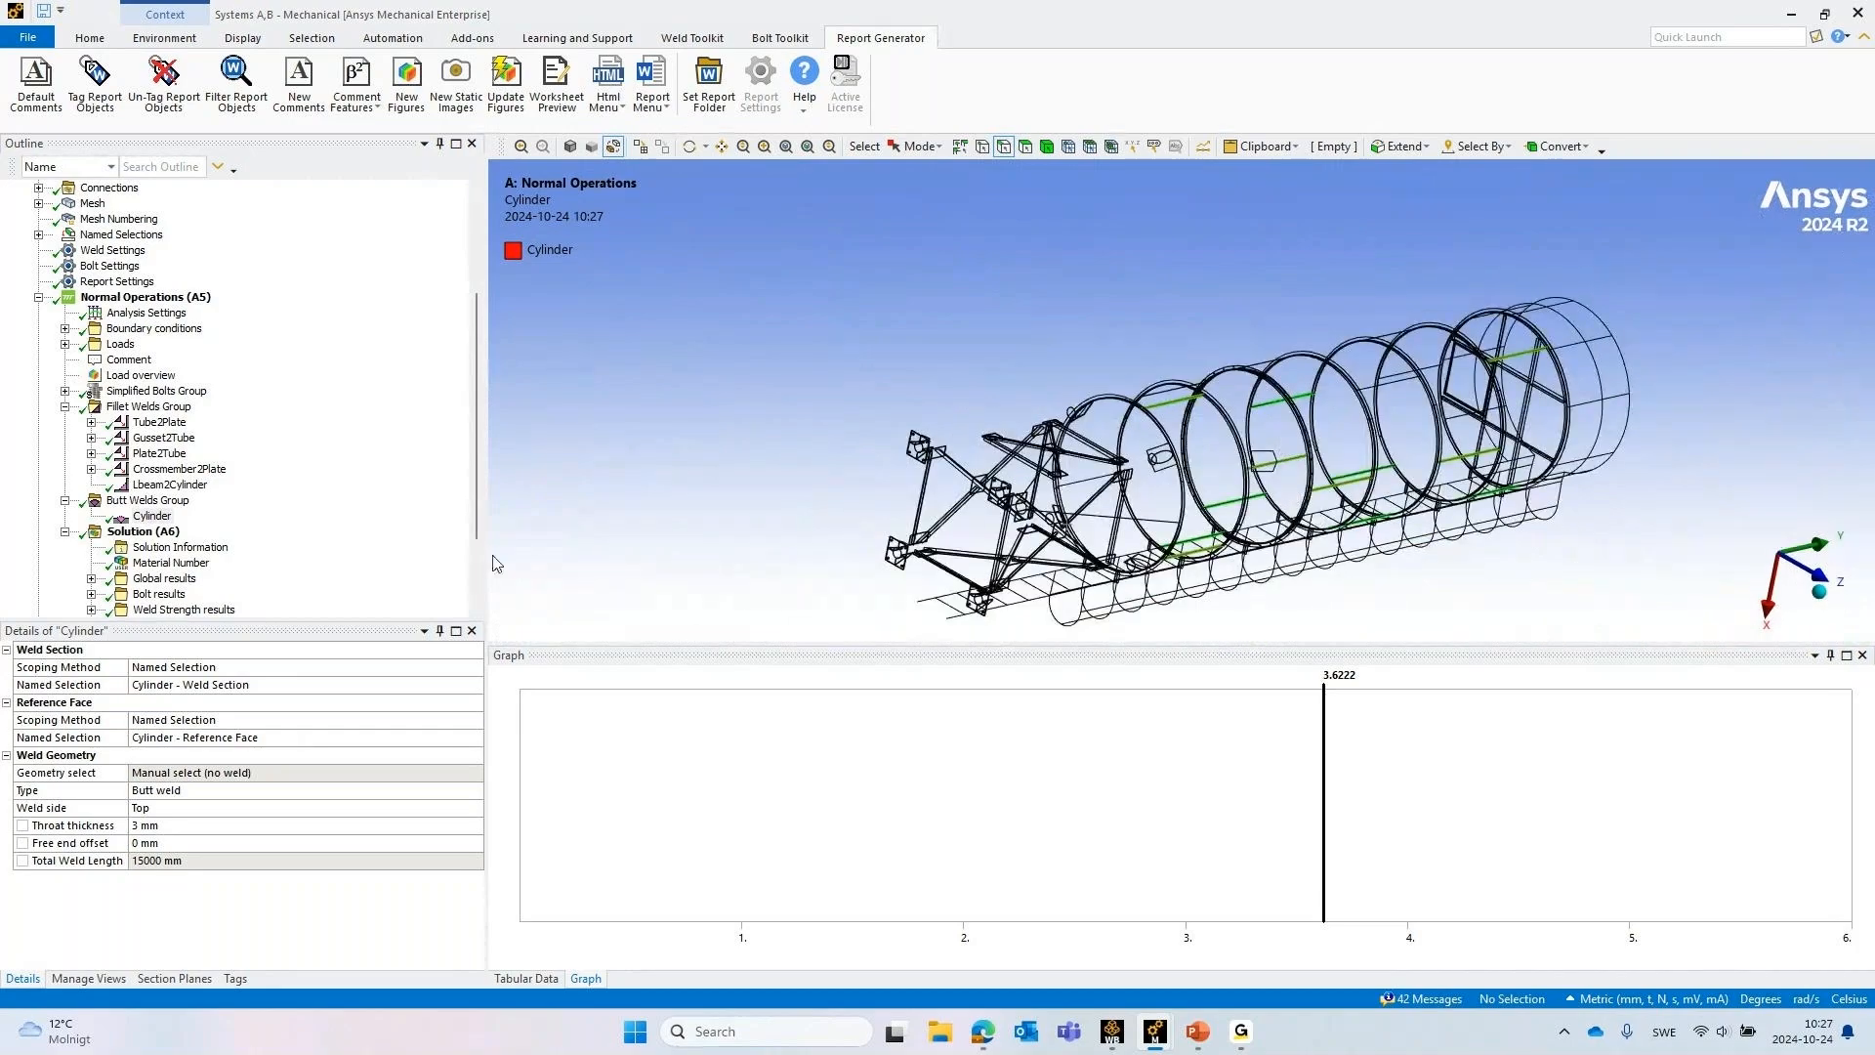
Review the available weld types for the Cylinder butt weld and keep Butt weld
click(151, 515)
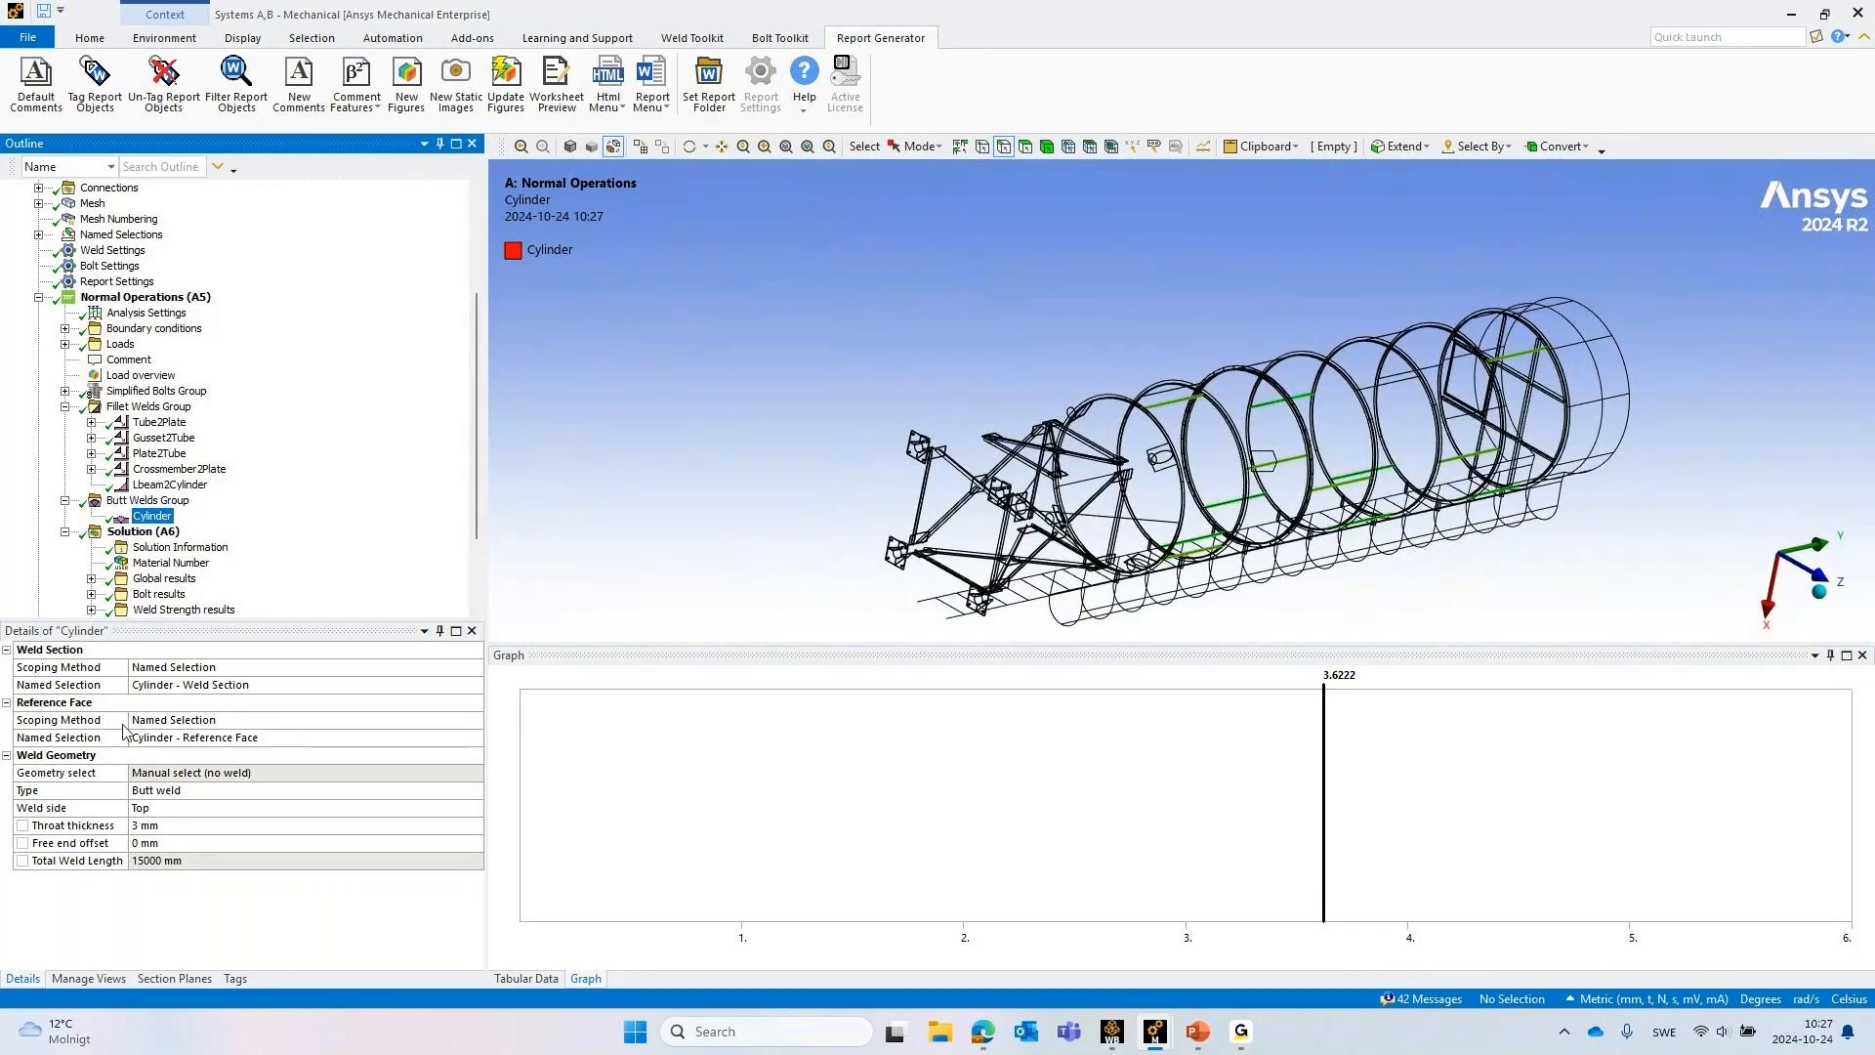
click(172, 791)
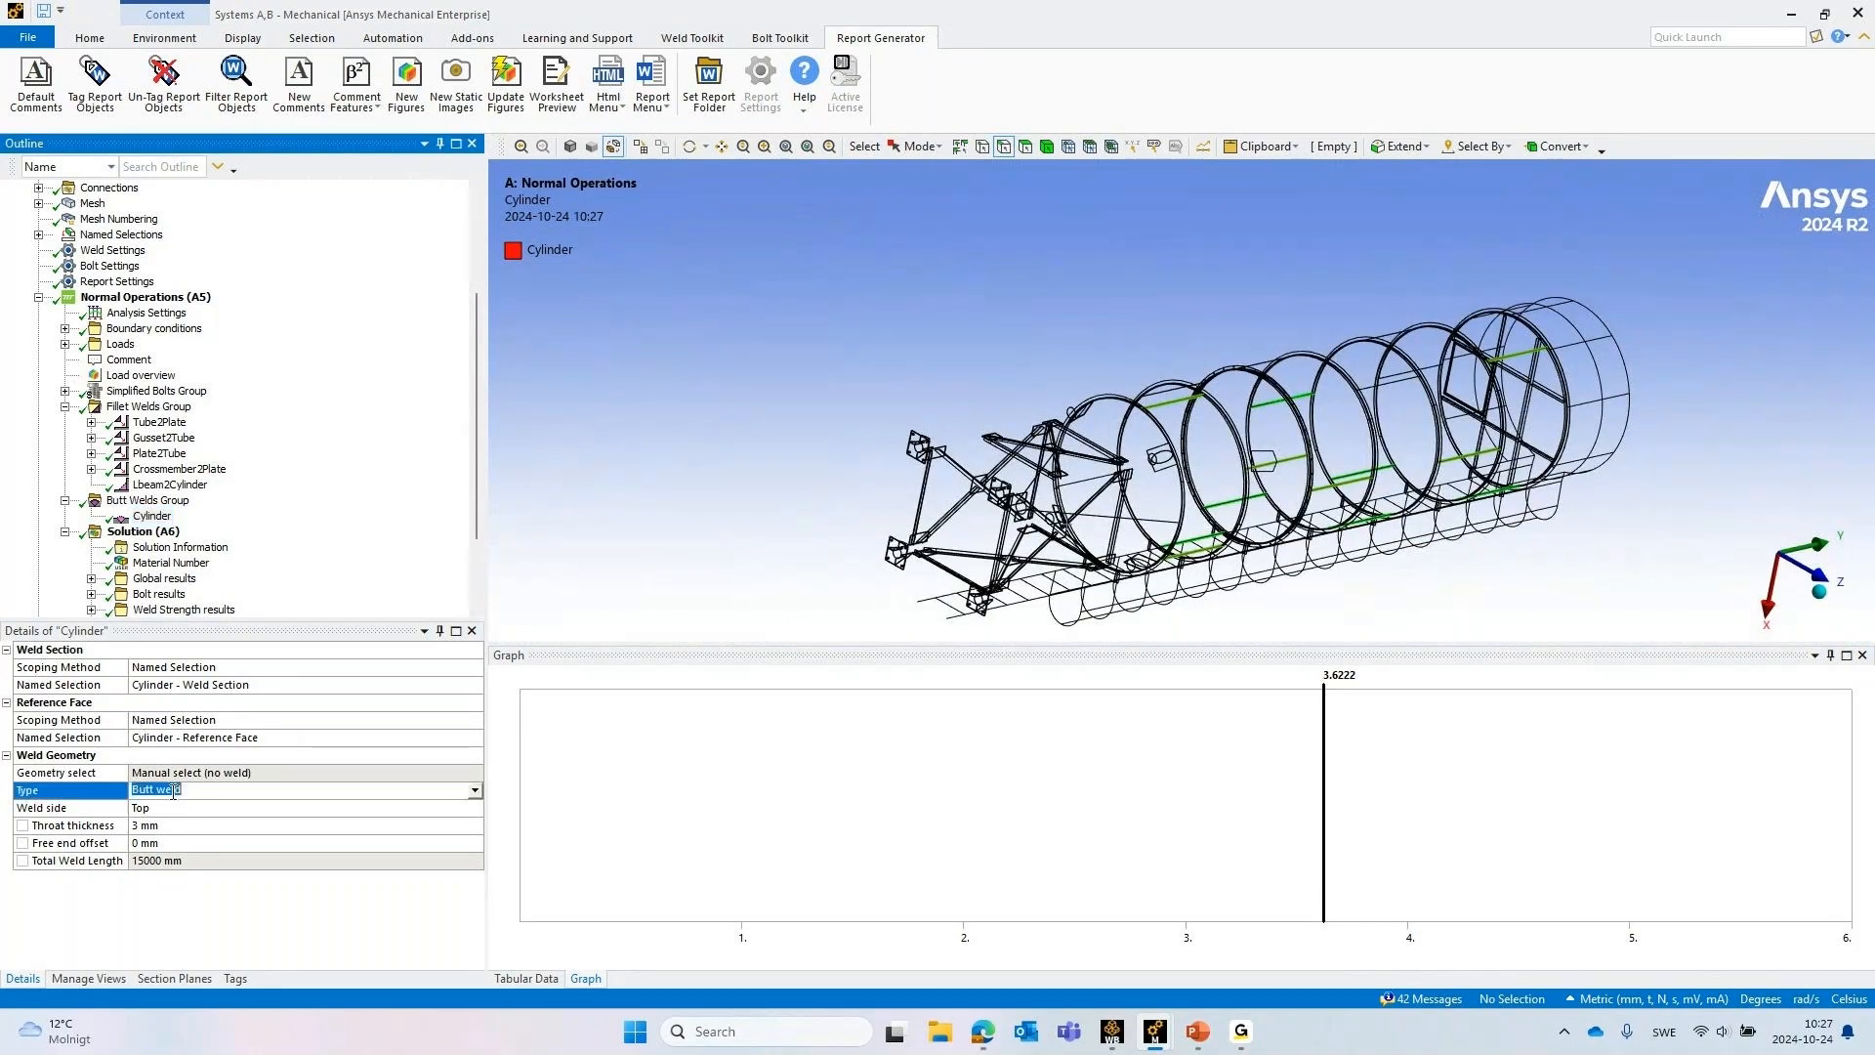
click(477, 791)
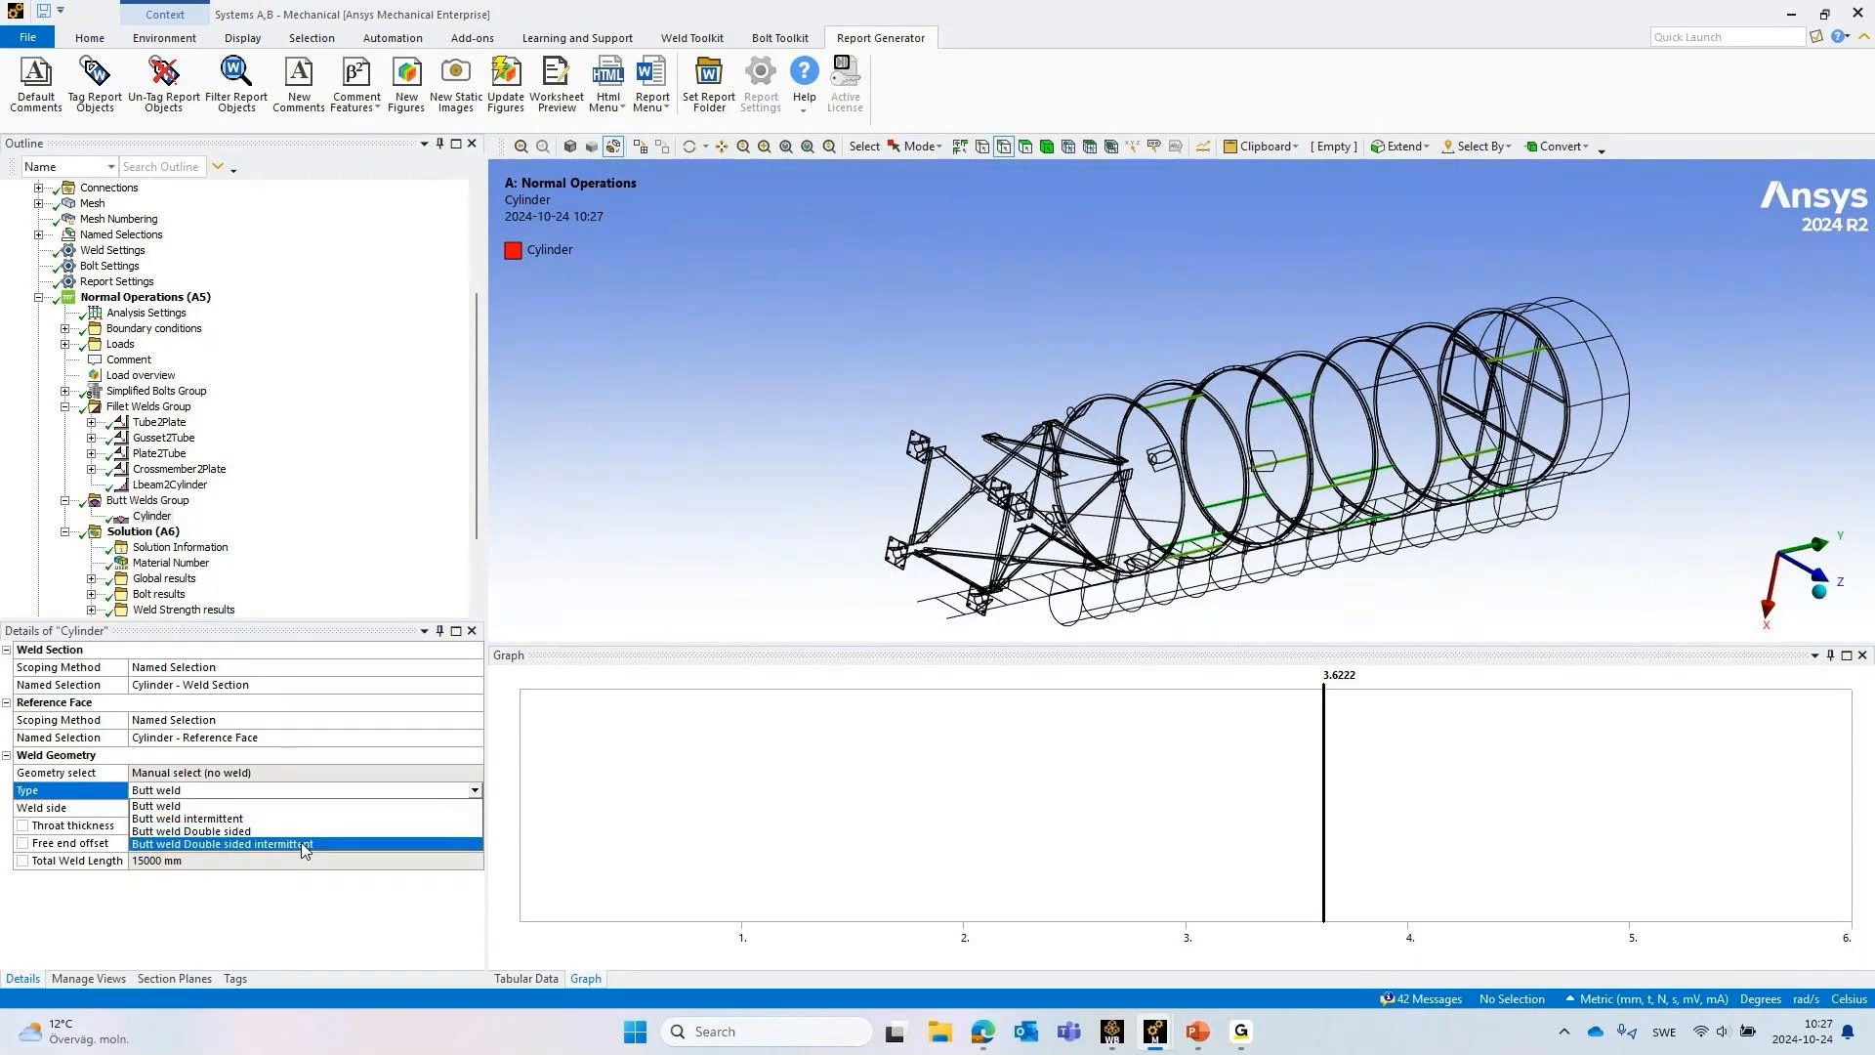
click(98, 796)
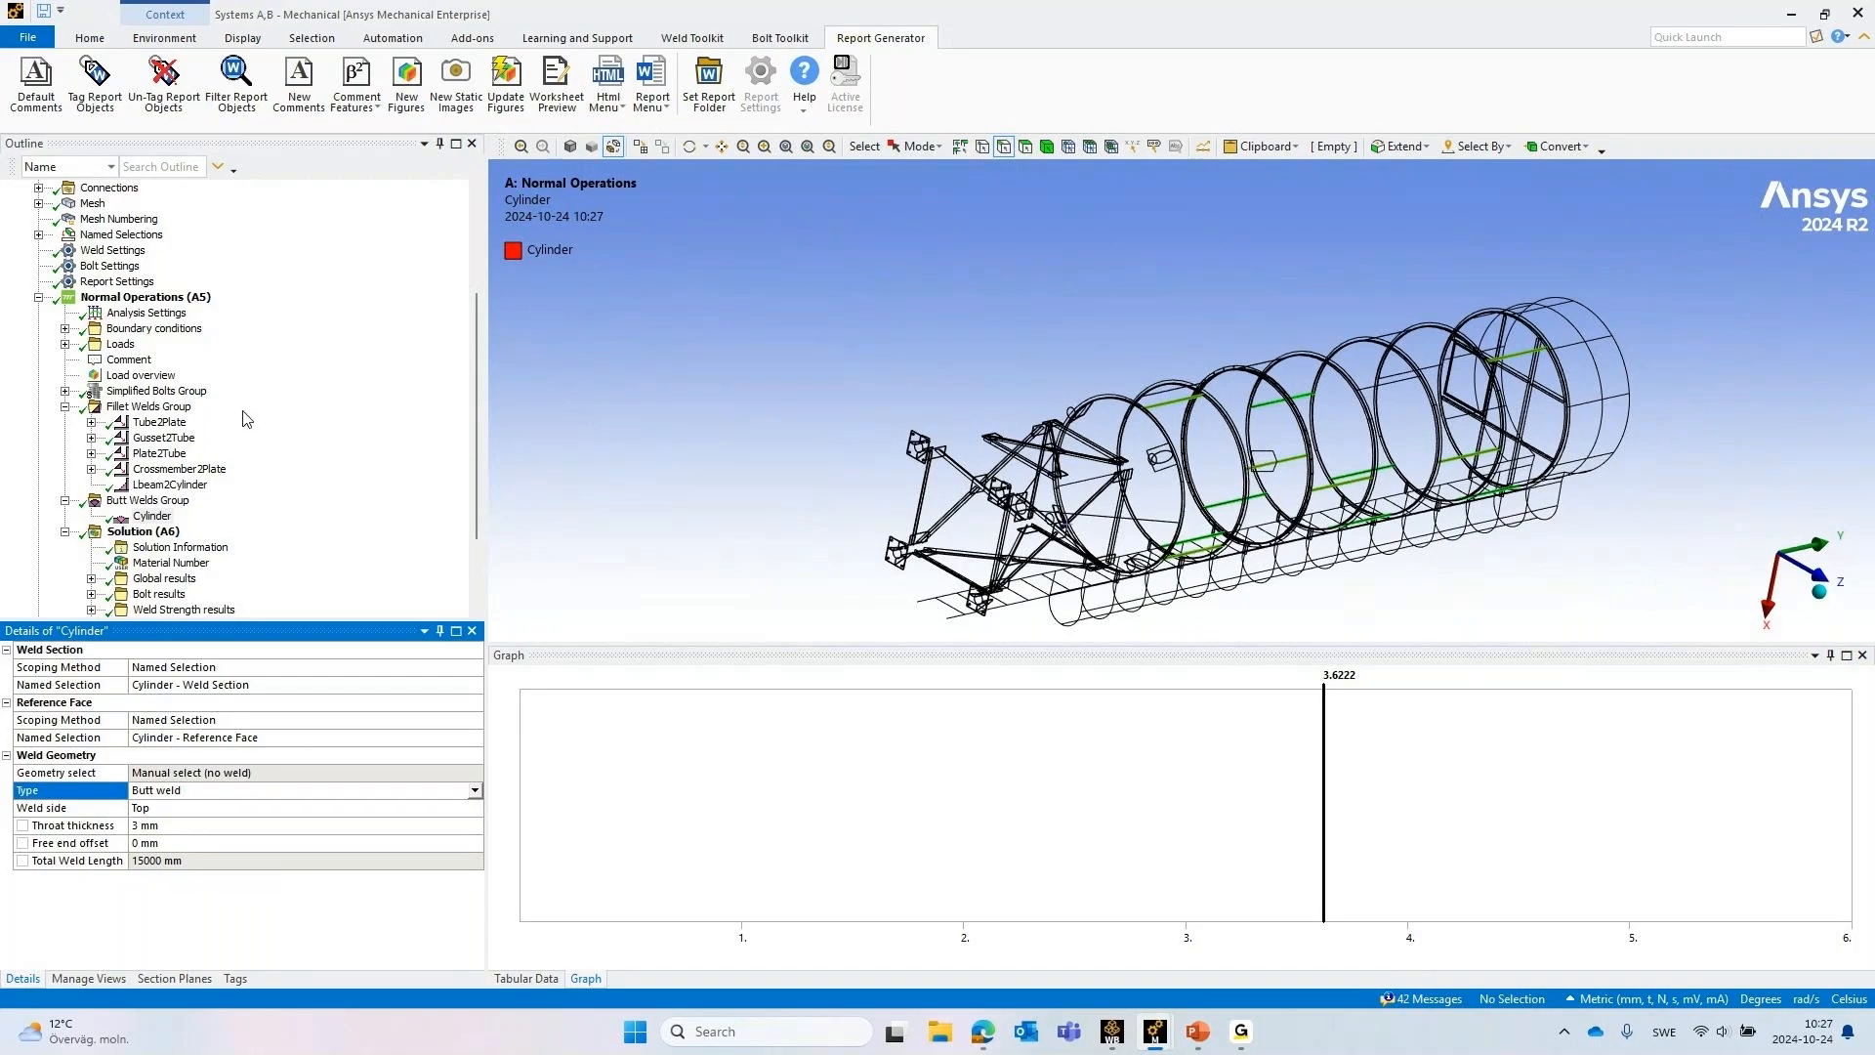
Revisit the Lbeam2Cylinder weld, and set Show Geometry to No for the Fillet Welds Group
click(168, 485)
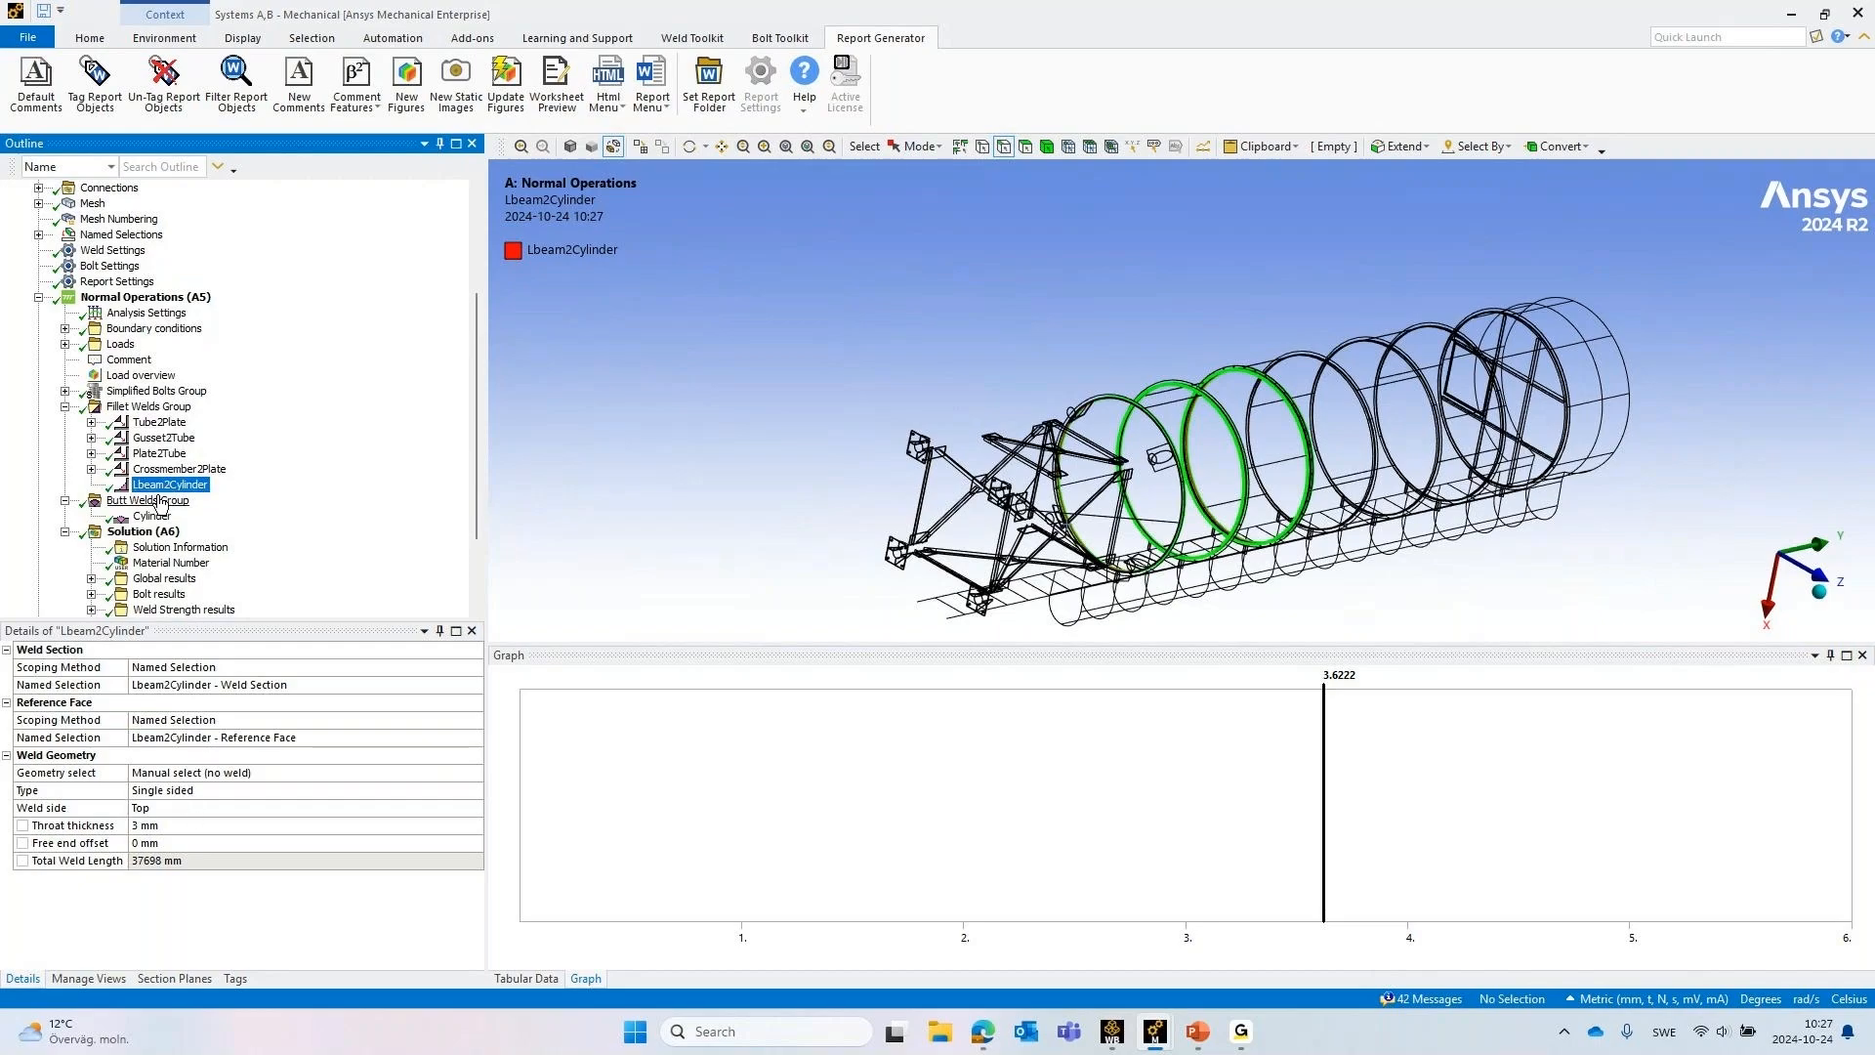
scroll(202, 519, down, 2)
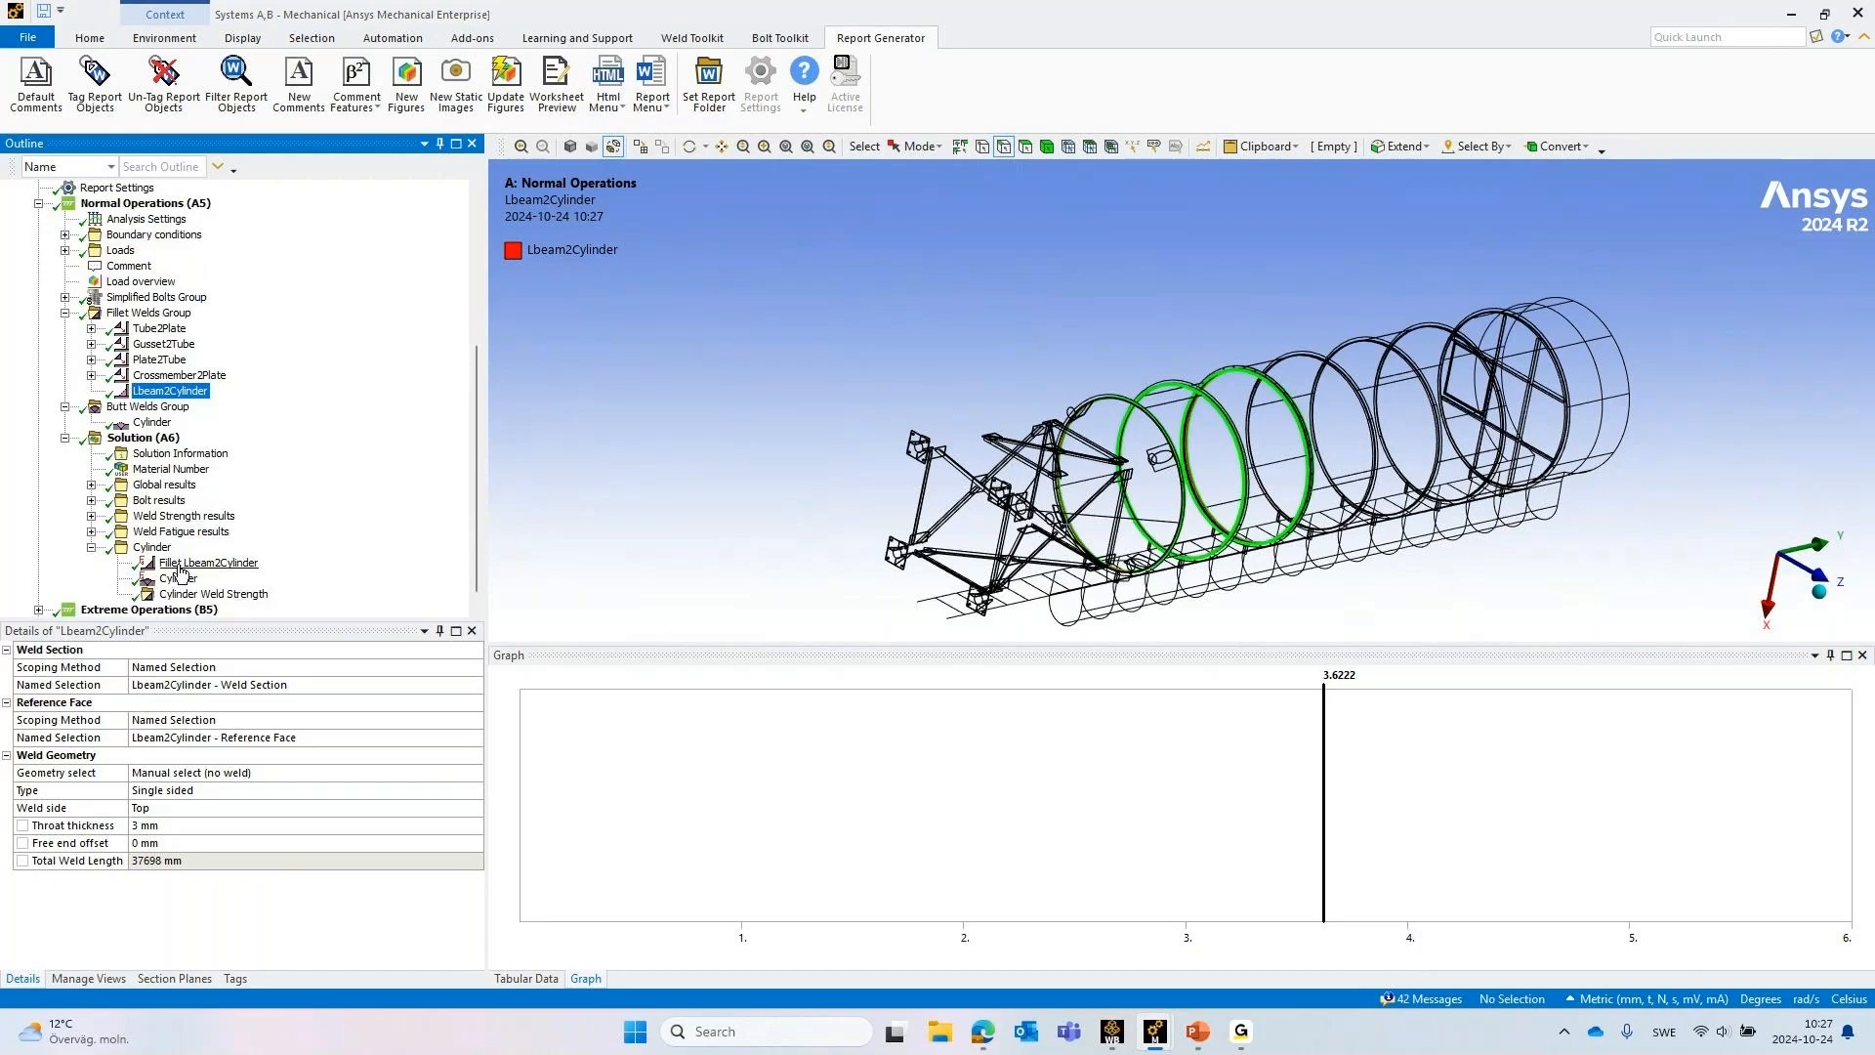
click(152, 314)
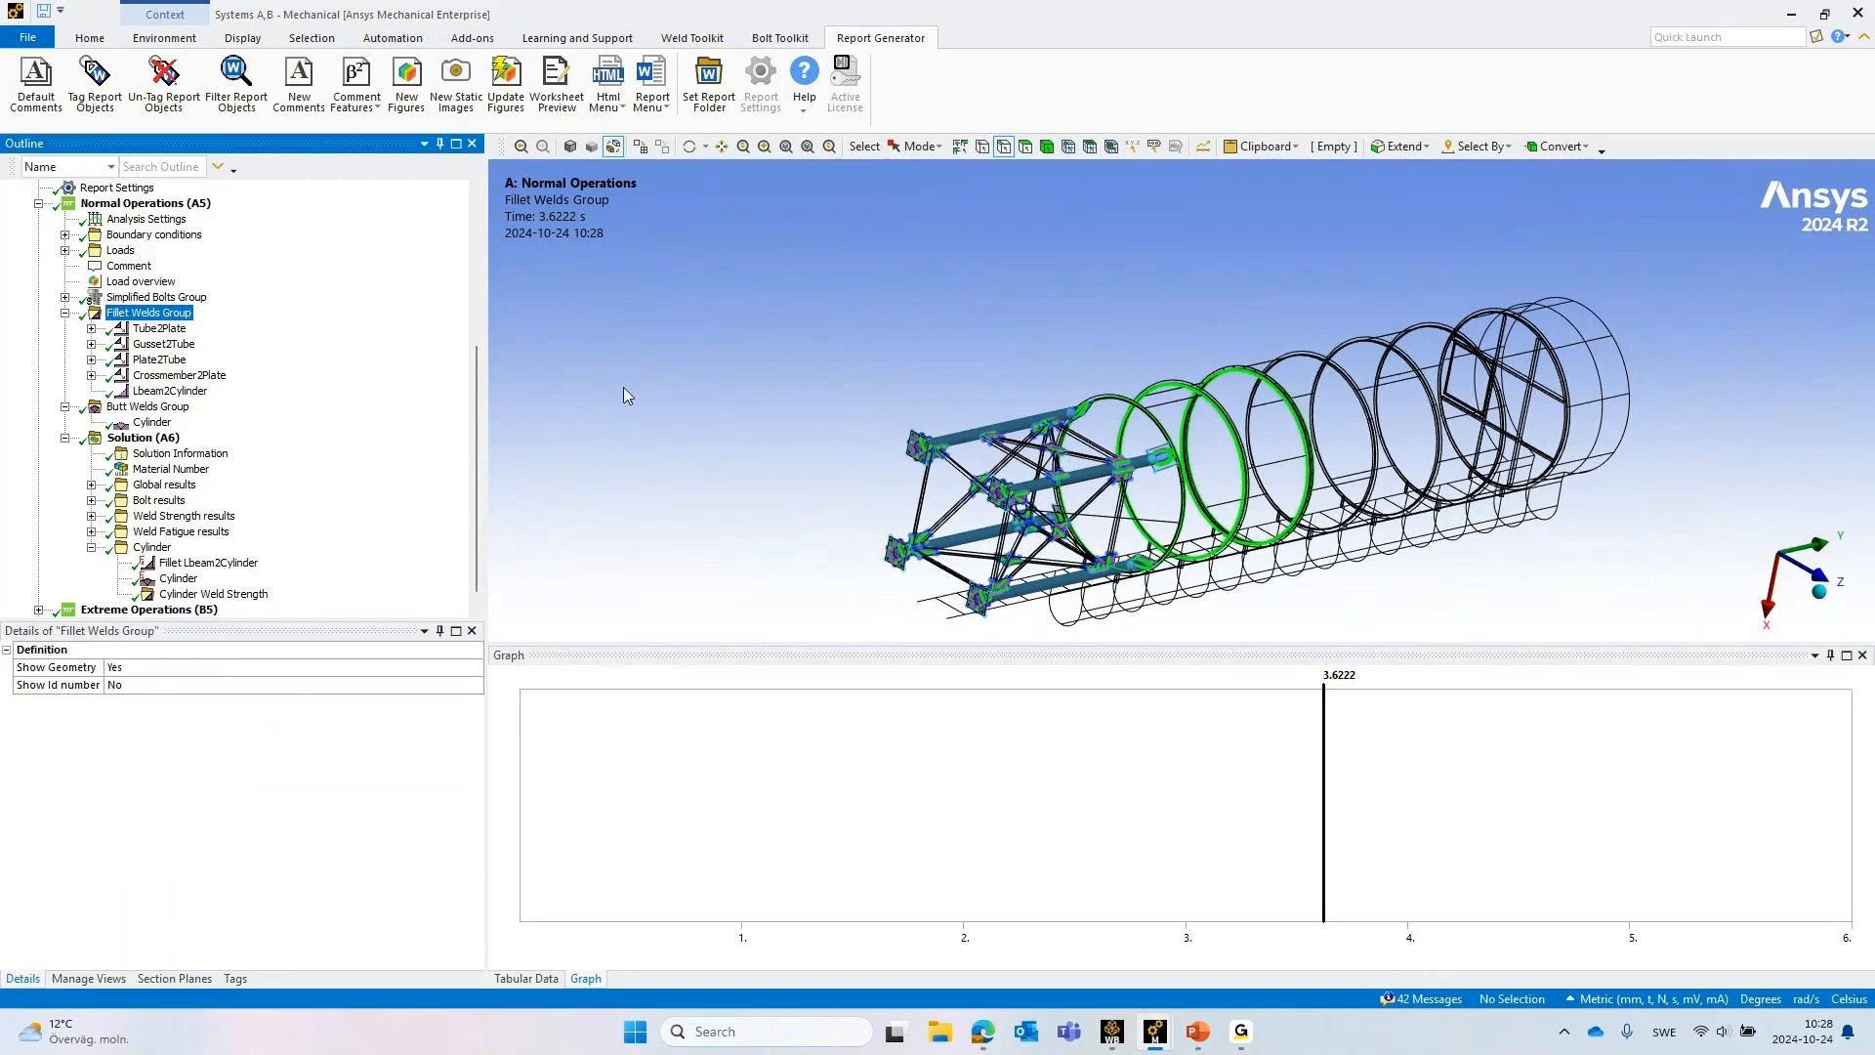
double_click(126, 669)
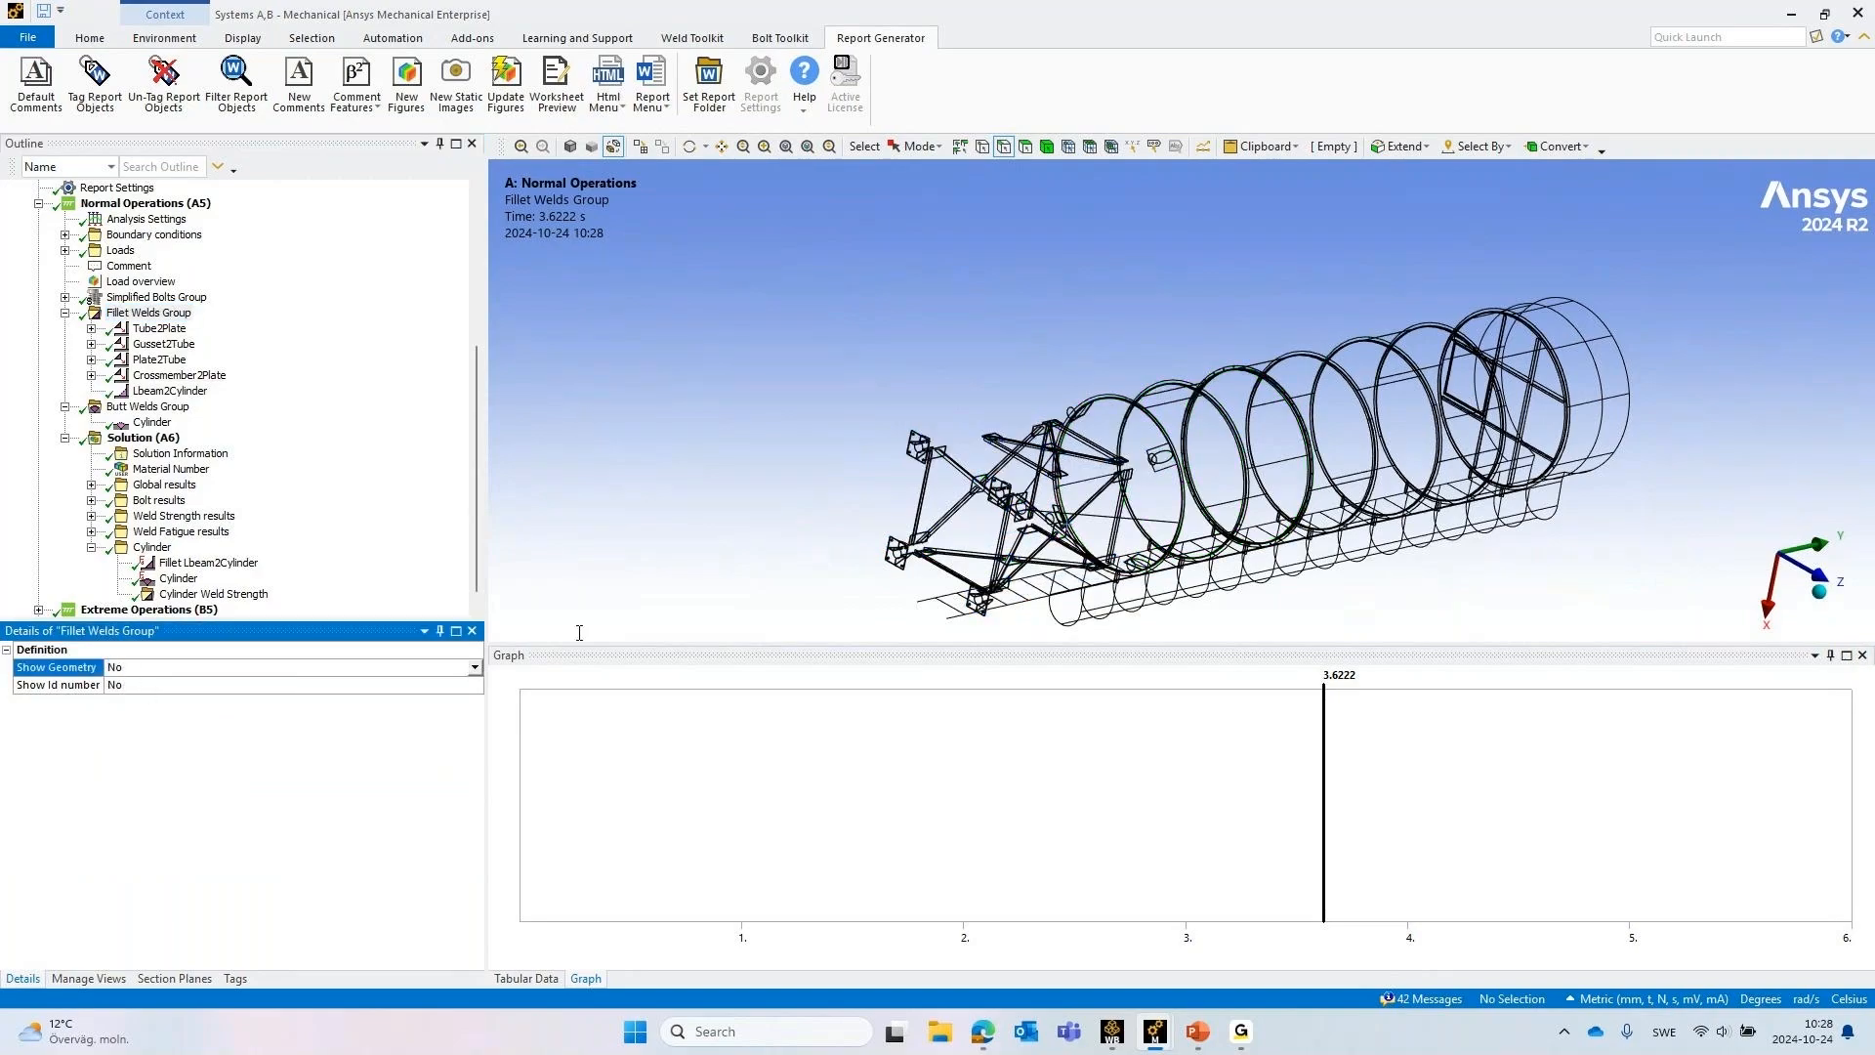
Turn off Show Geometry for the Butt Welds Group
click(147, 406)
click(130, 668)
double_click(130, 668)
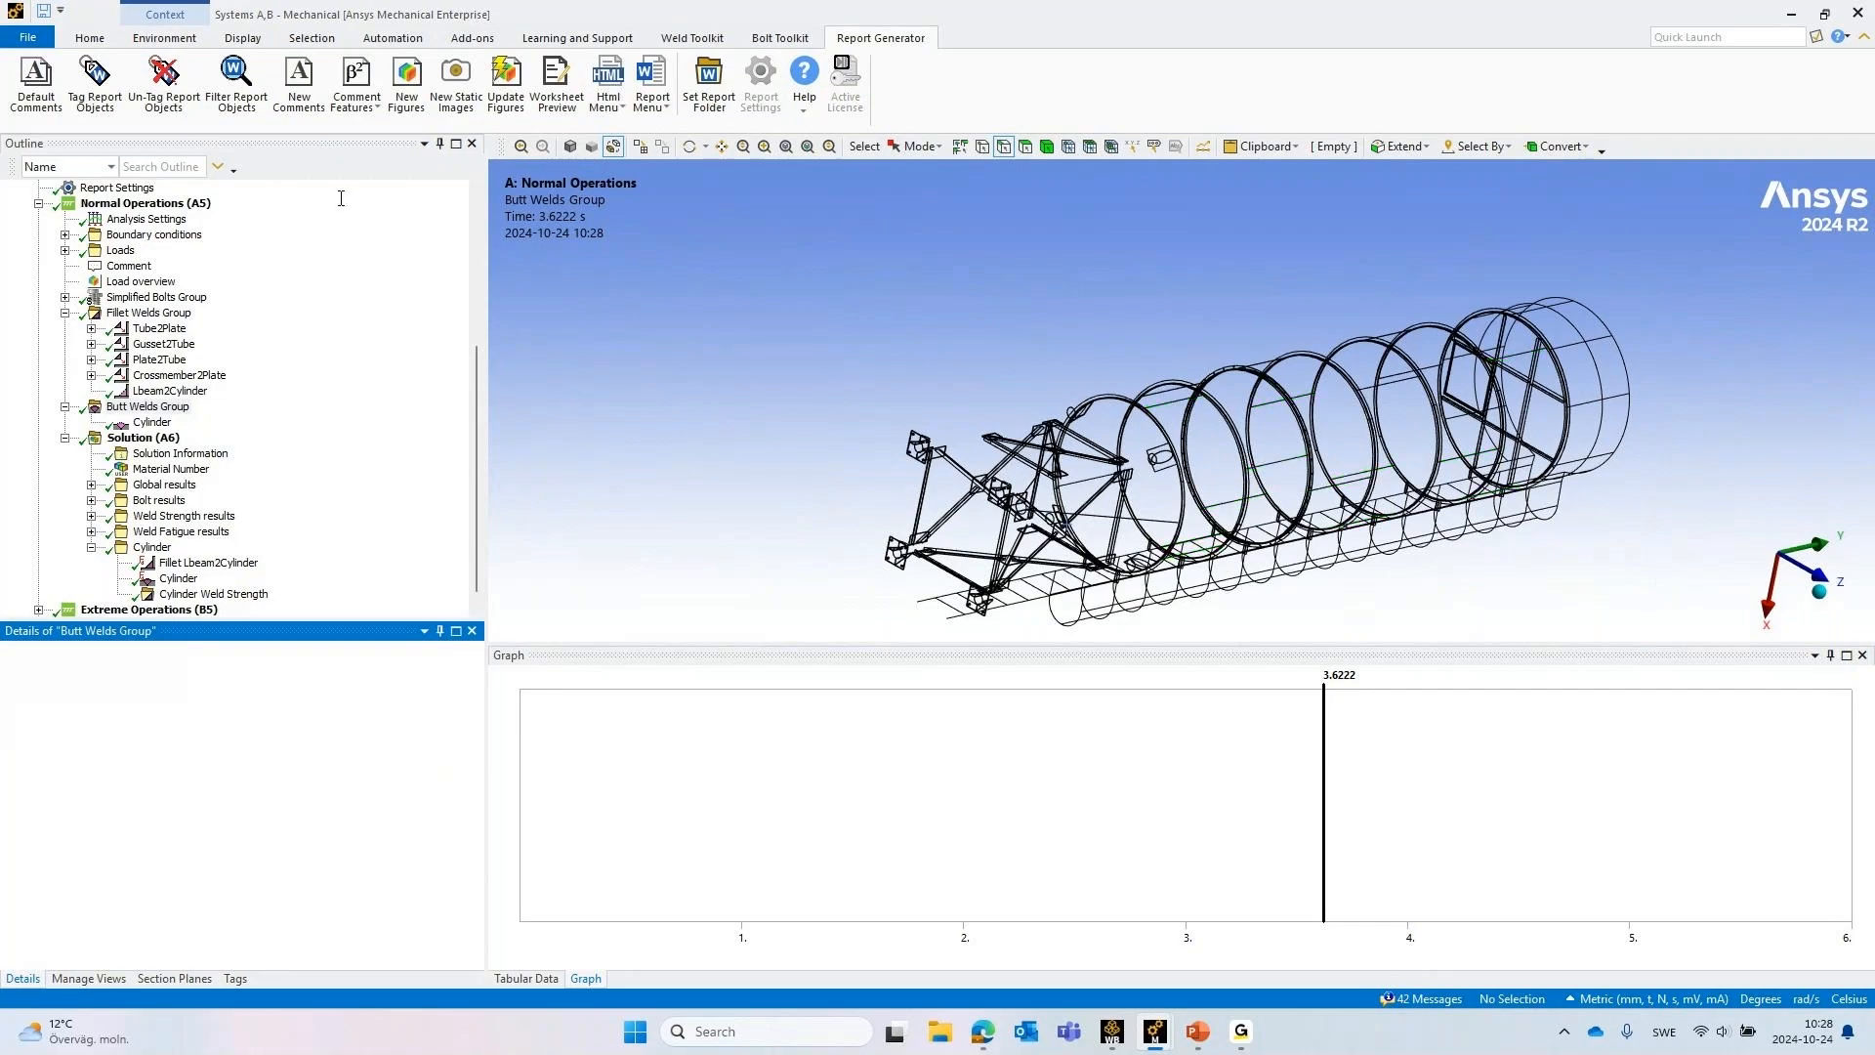
Review the Normal Operations load overview on the whole silo, the Gusset2Tube fillet weld and the Fillet Welds Group settings
click(139, 206)
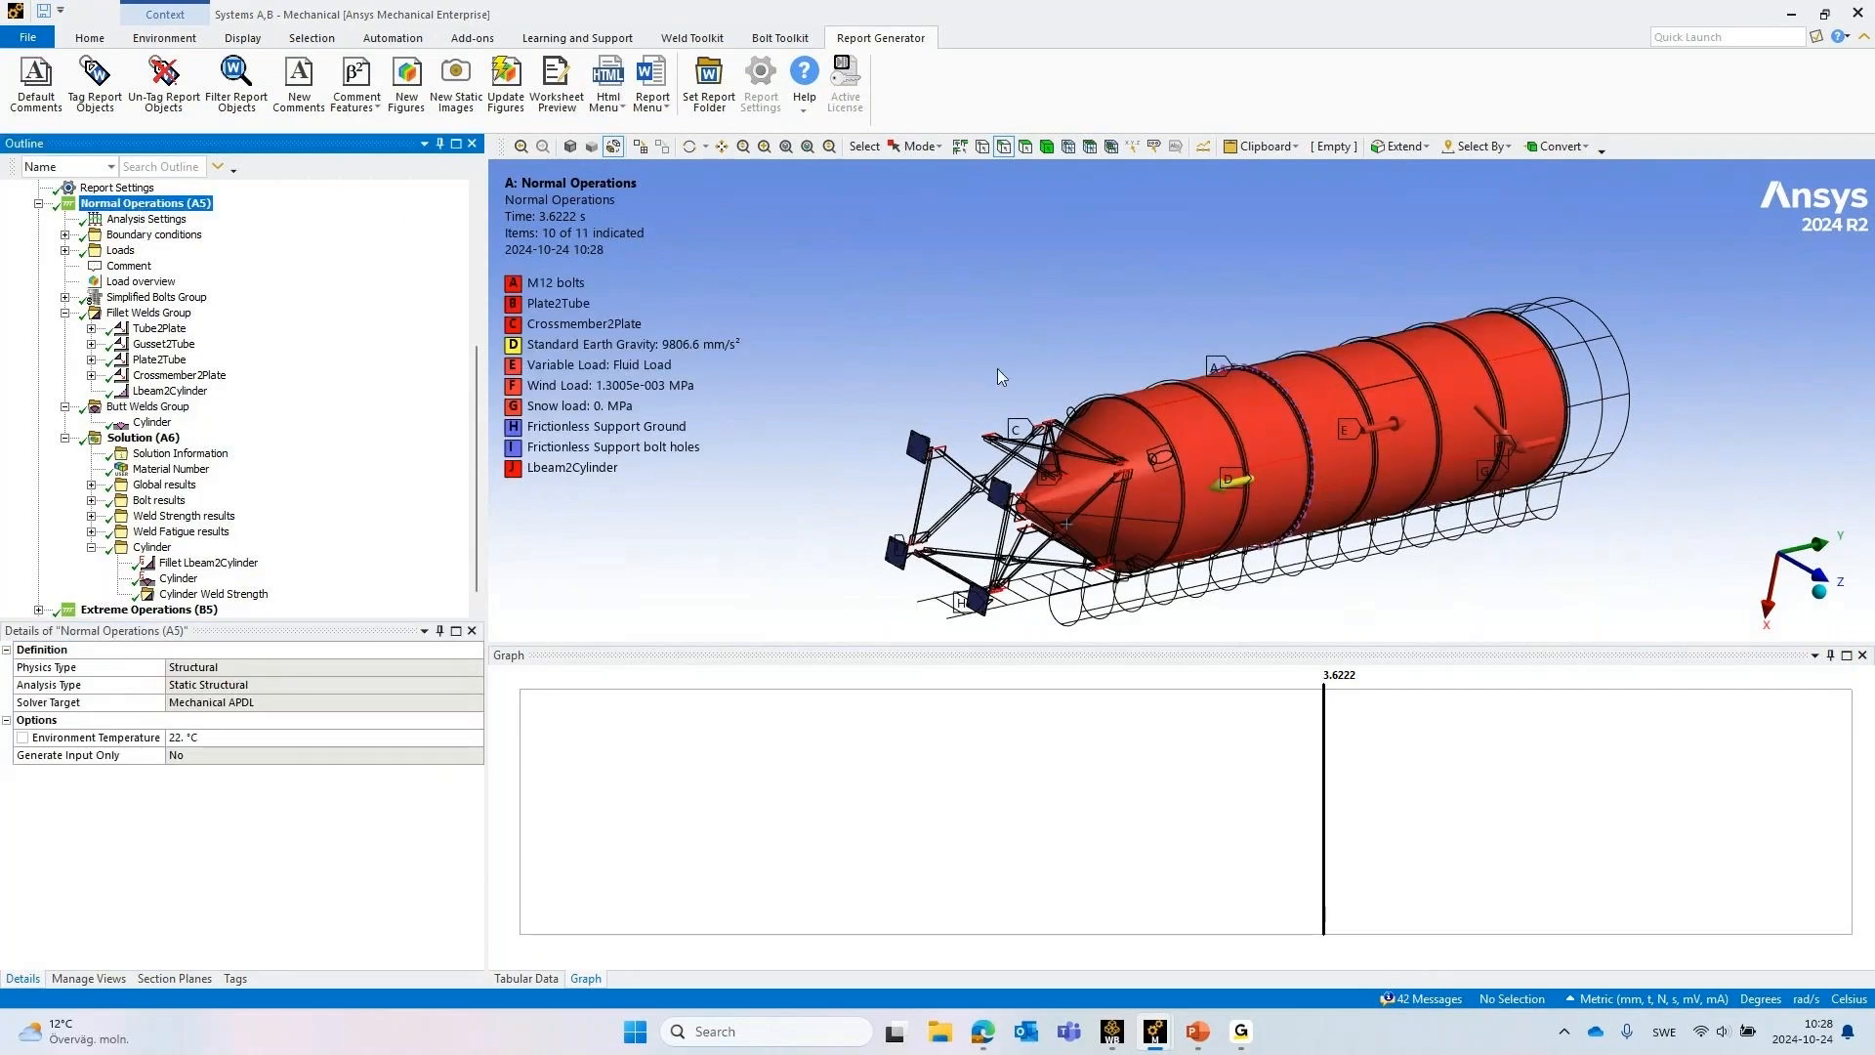
middle_drag(998, 367, 891, 98)
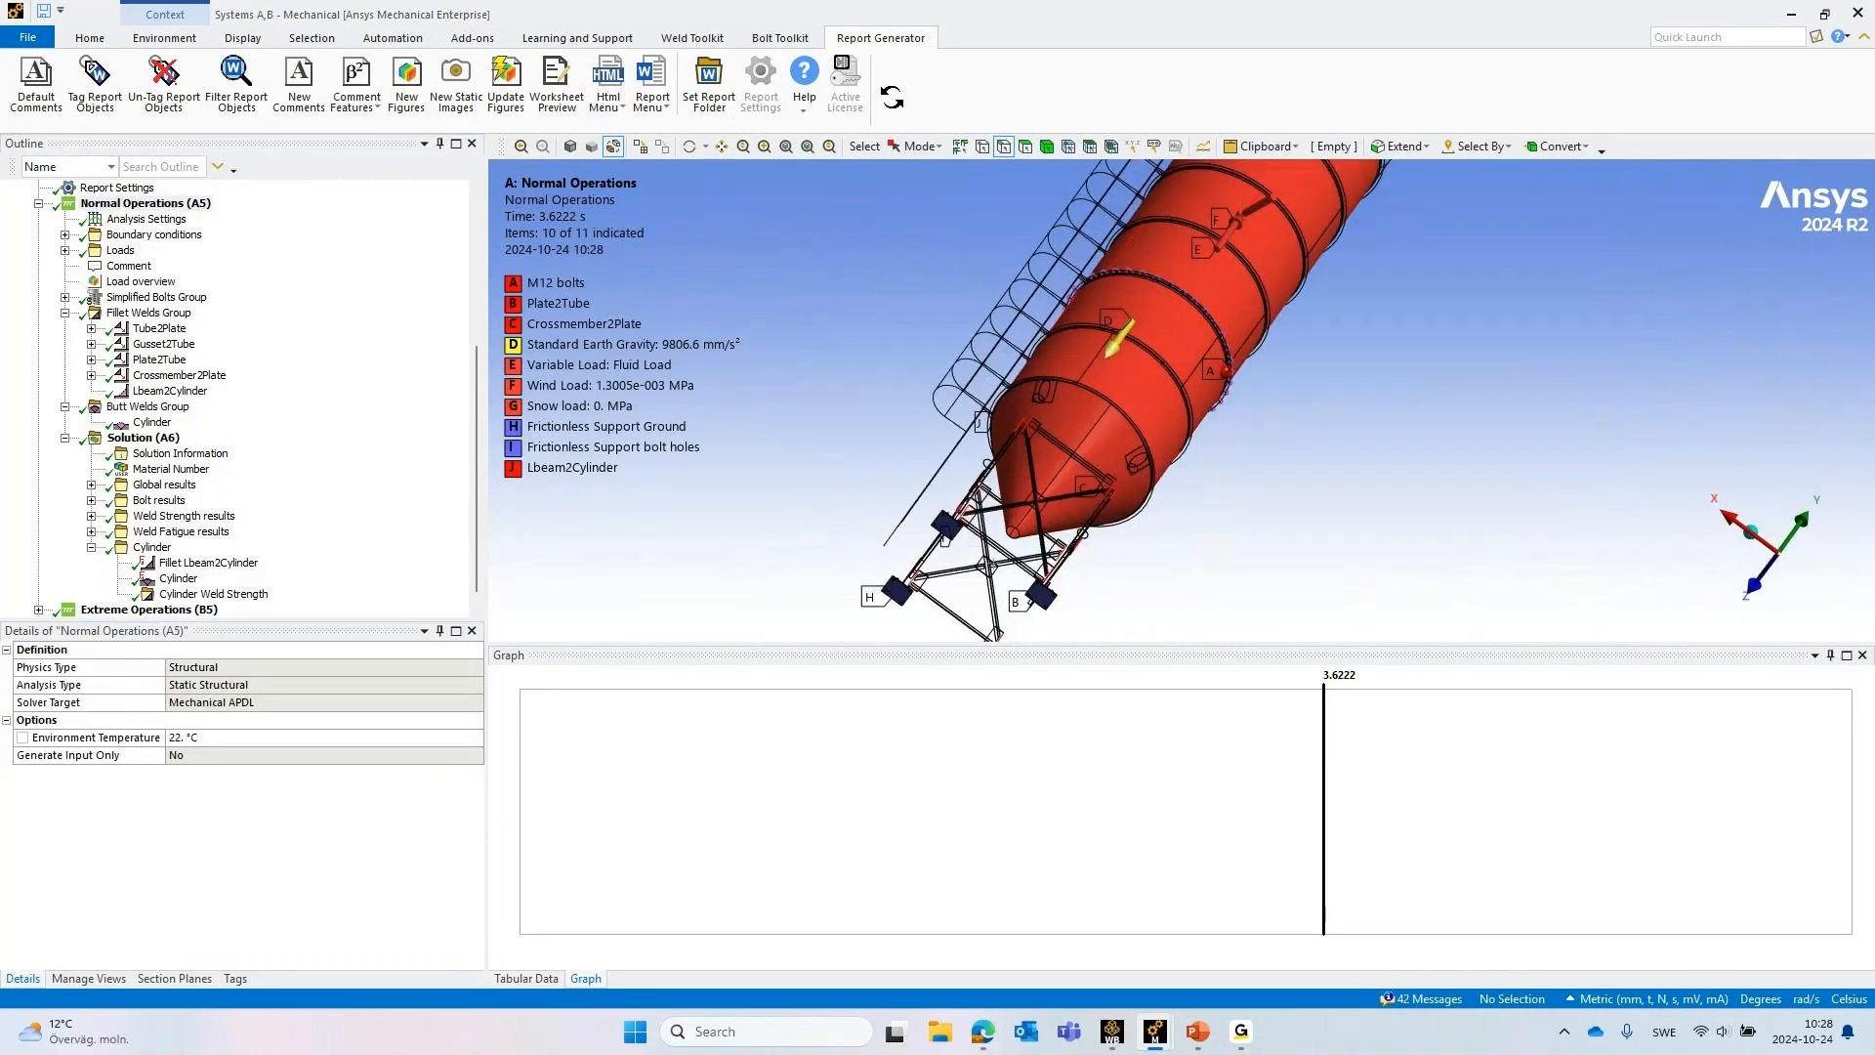
click(149, 331)
click(162, 344)
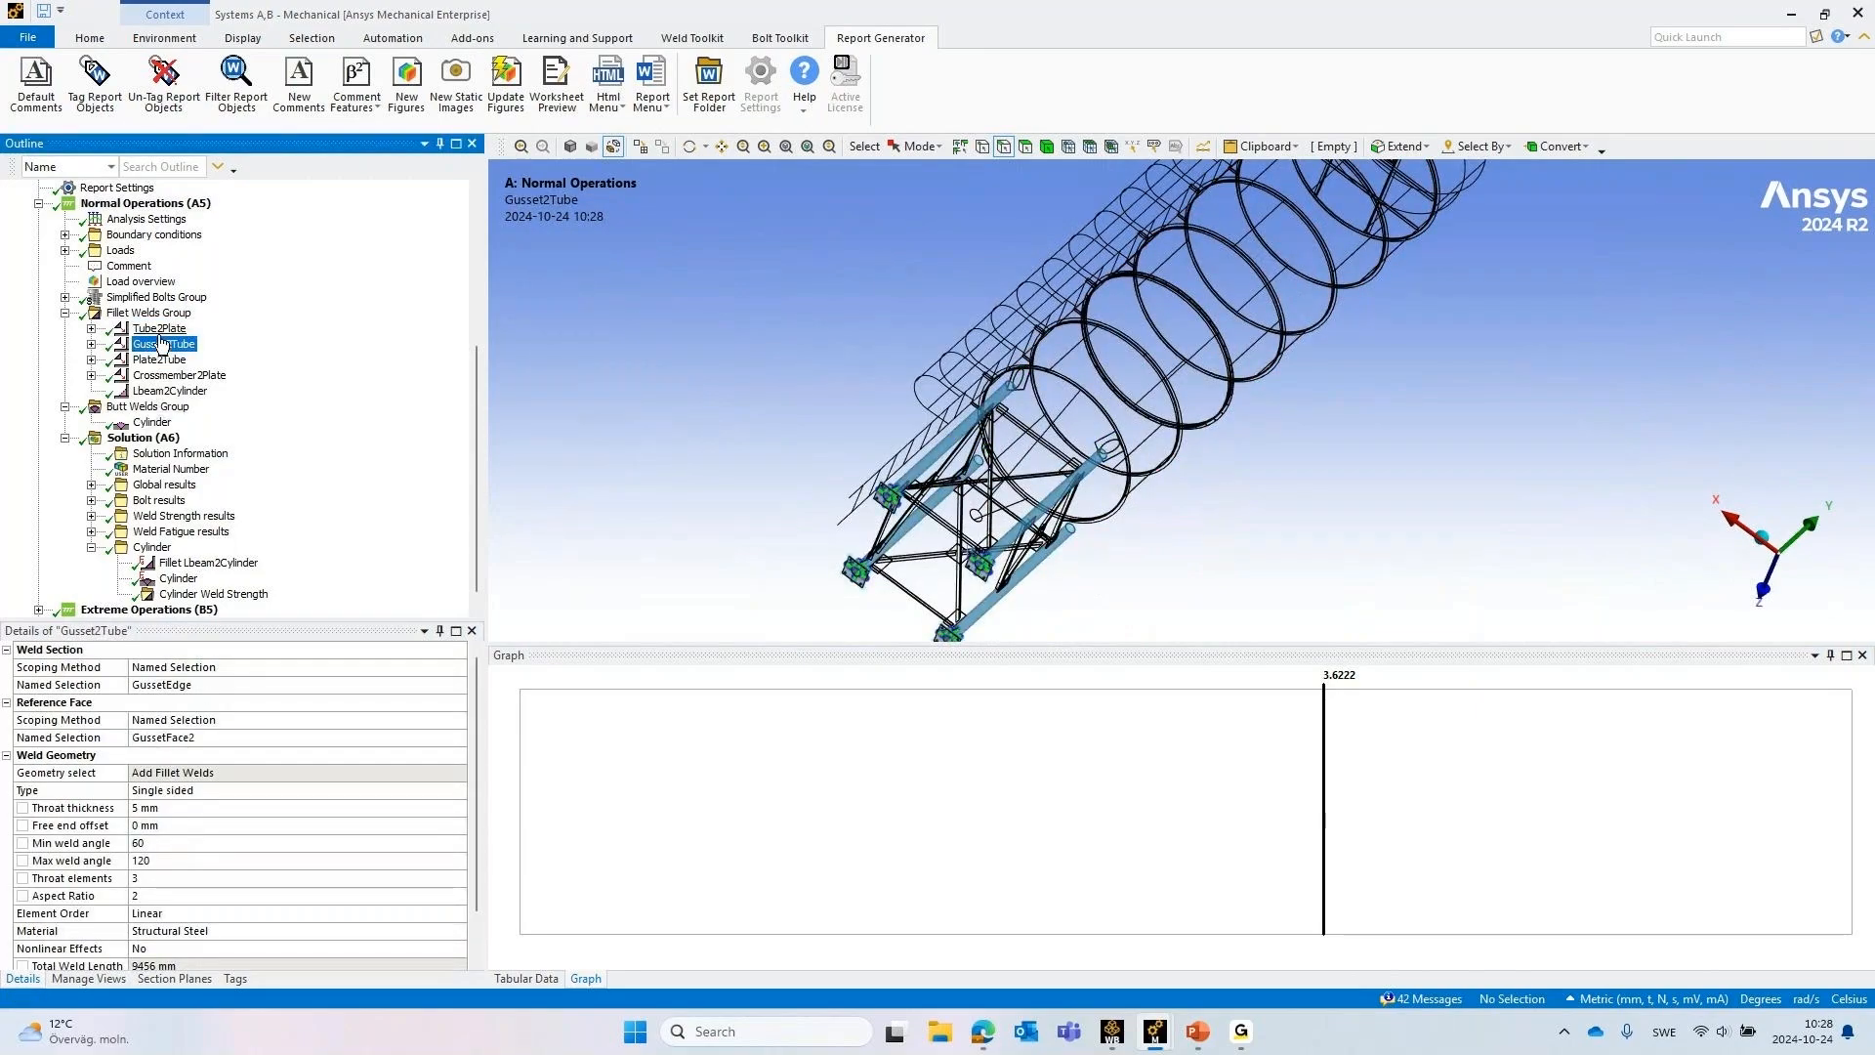
click(120, 314)
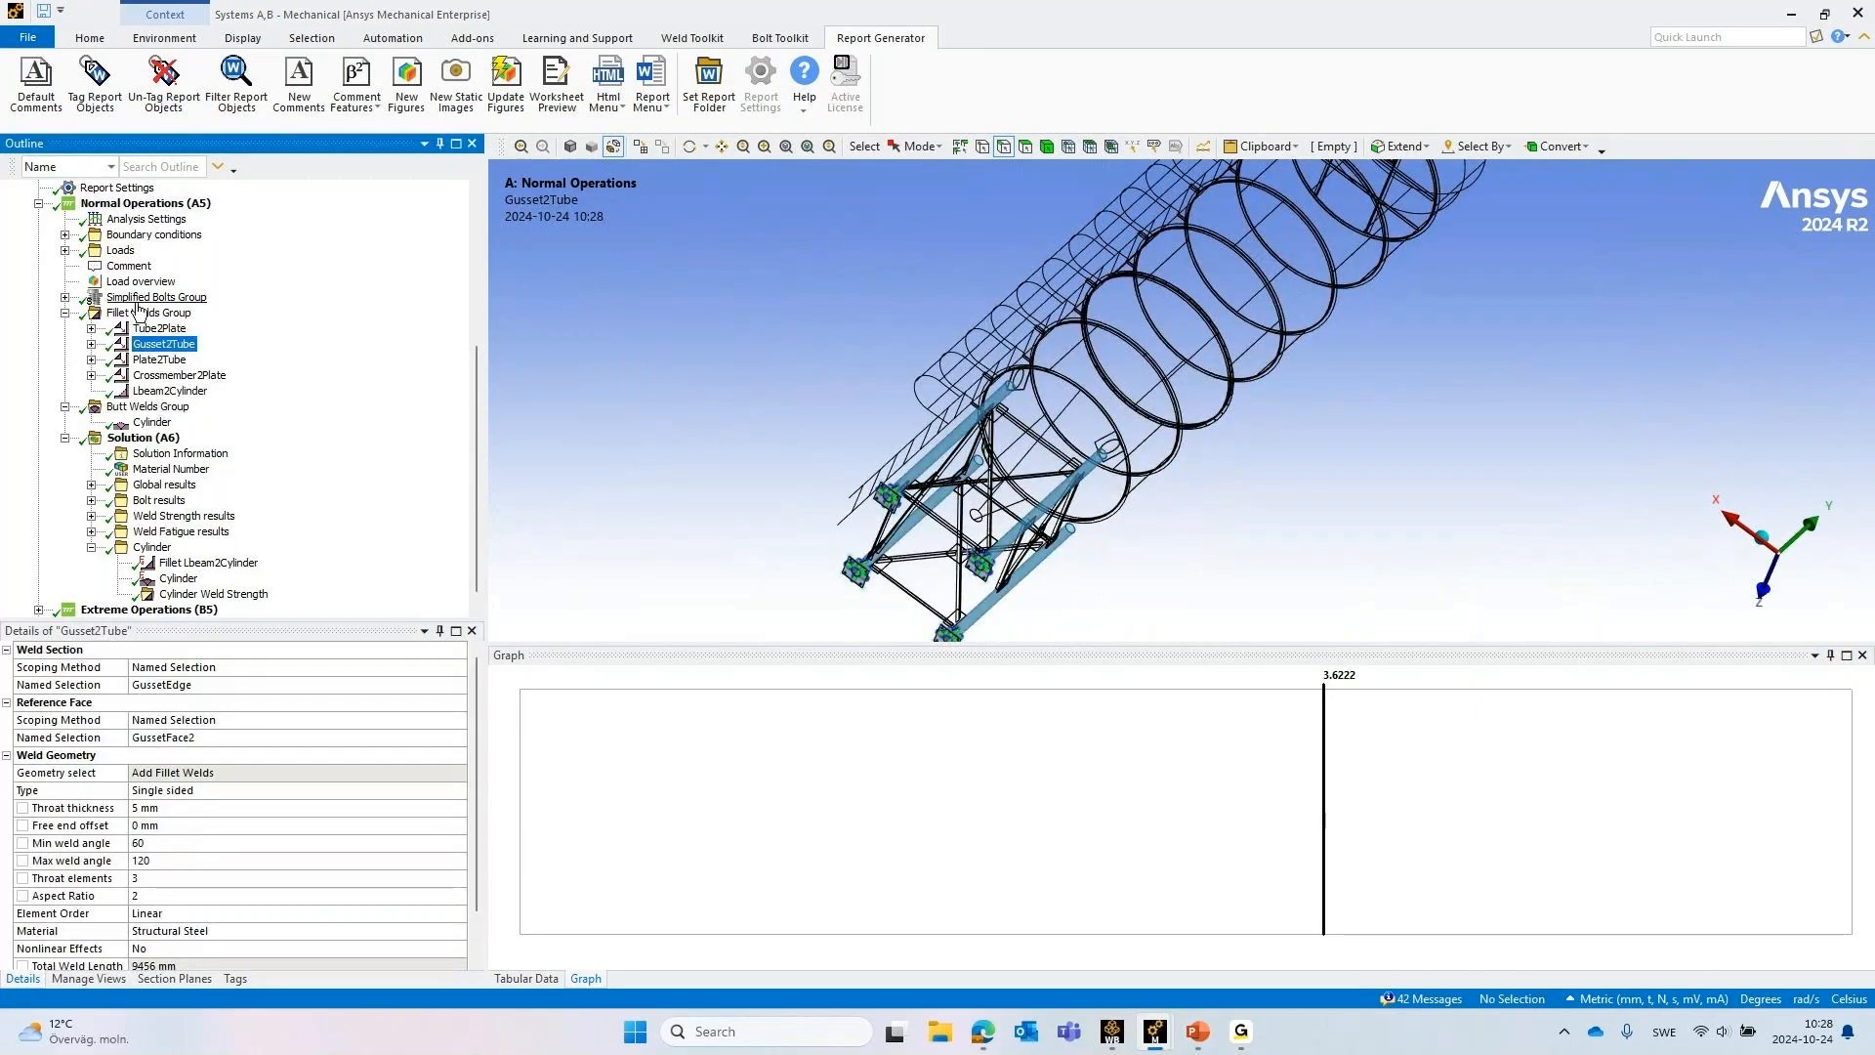
Show the Butt Welds Group's geometry with ID numbers, and set Show Id number and Show Geometry back to No
click(147, 408)
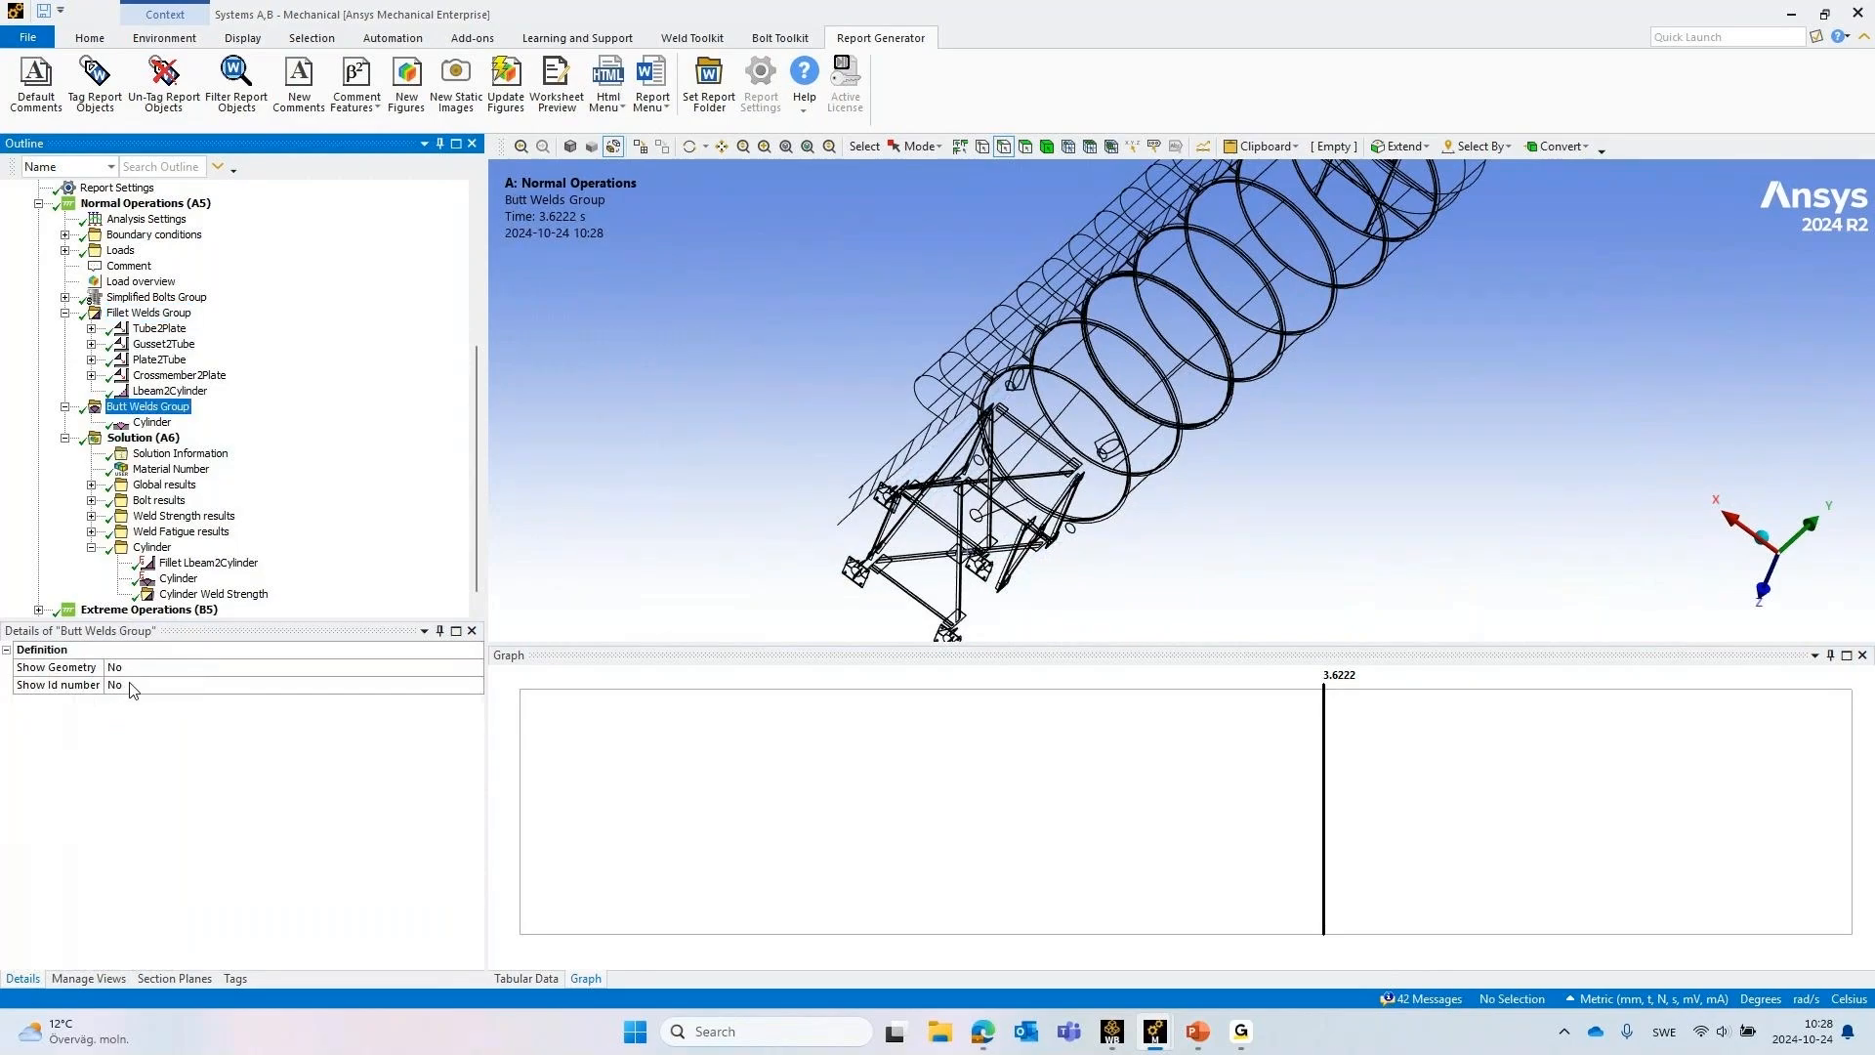
double_click(125, 686)
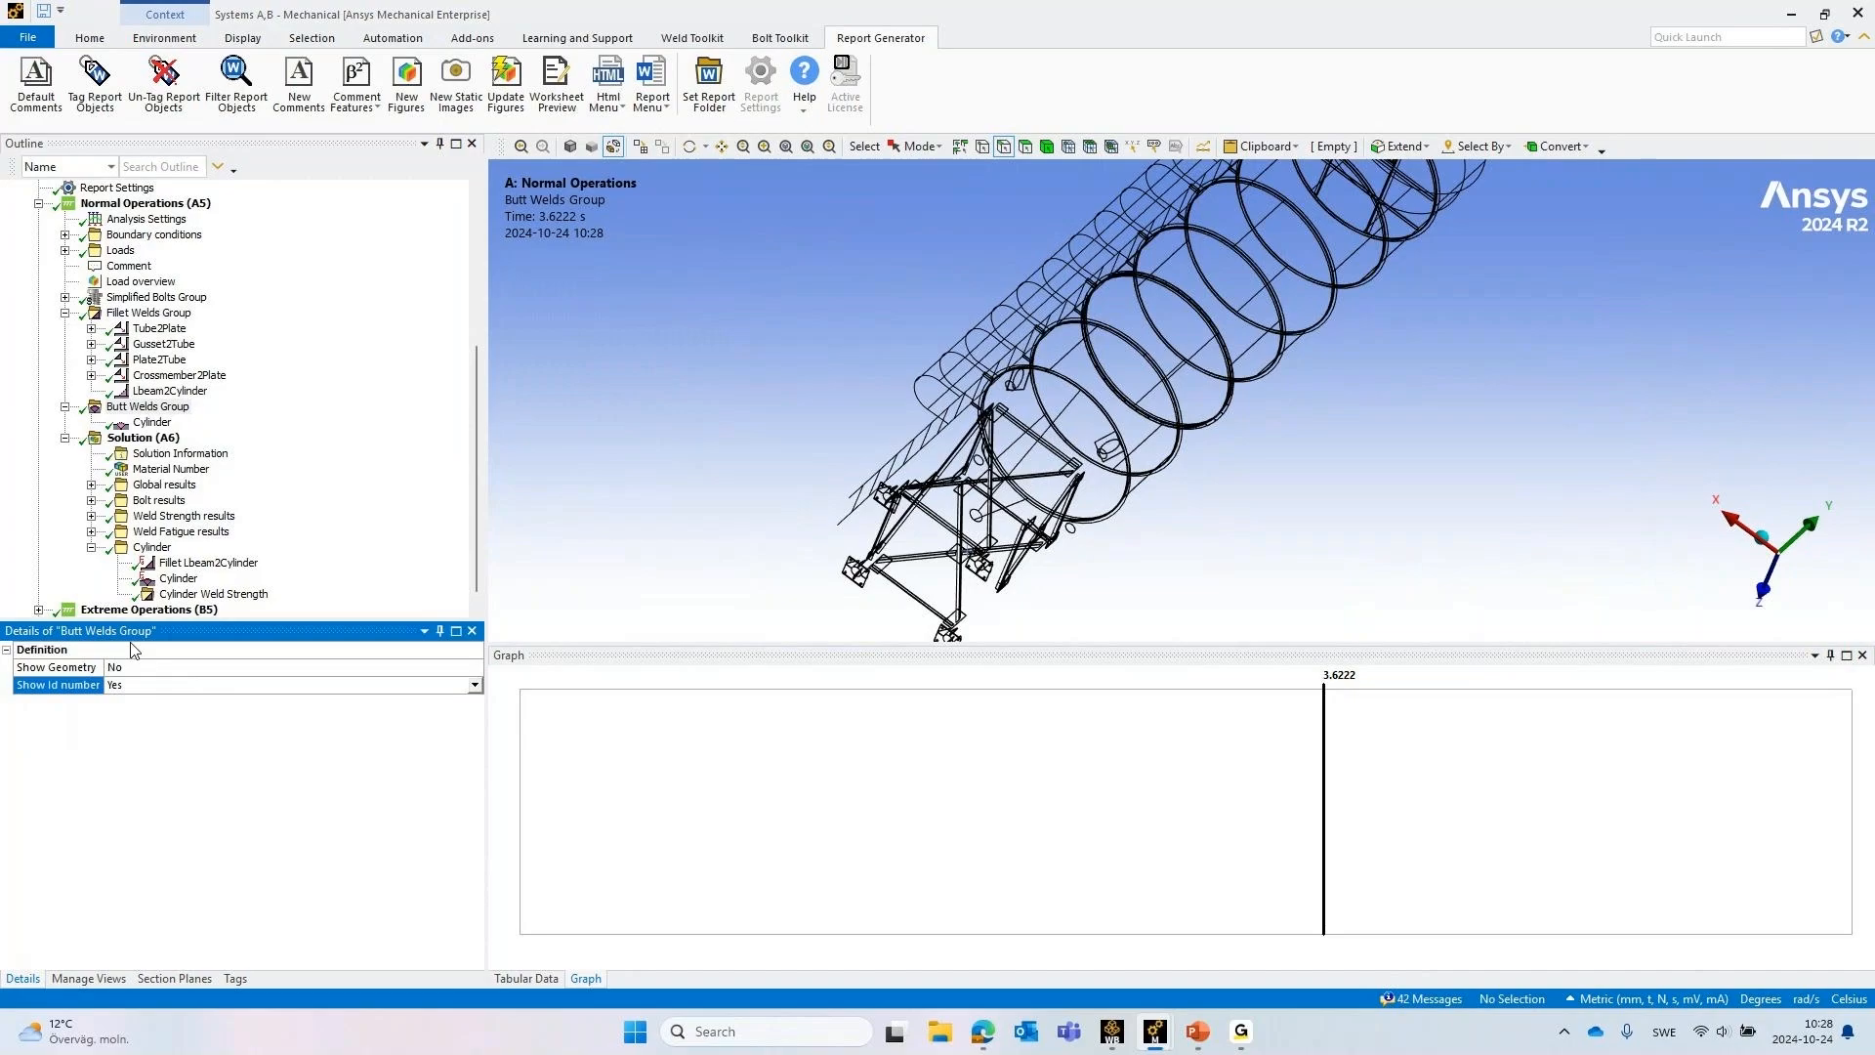
double_click(133, 667)
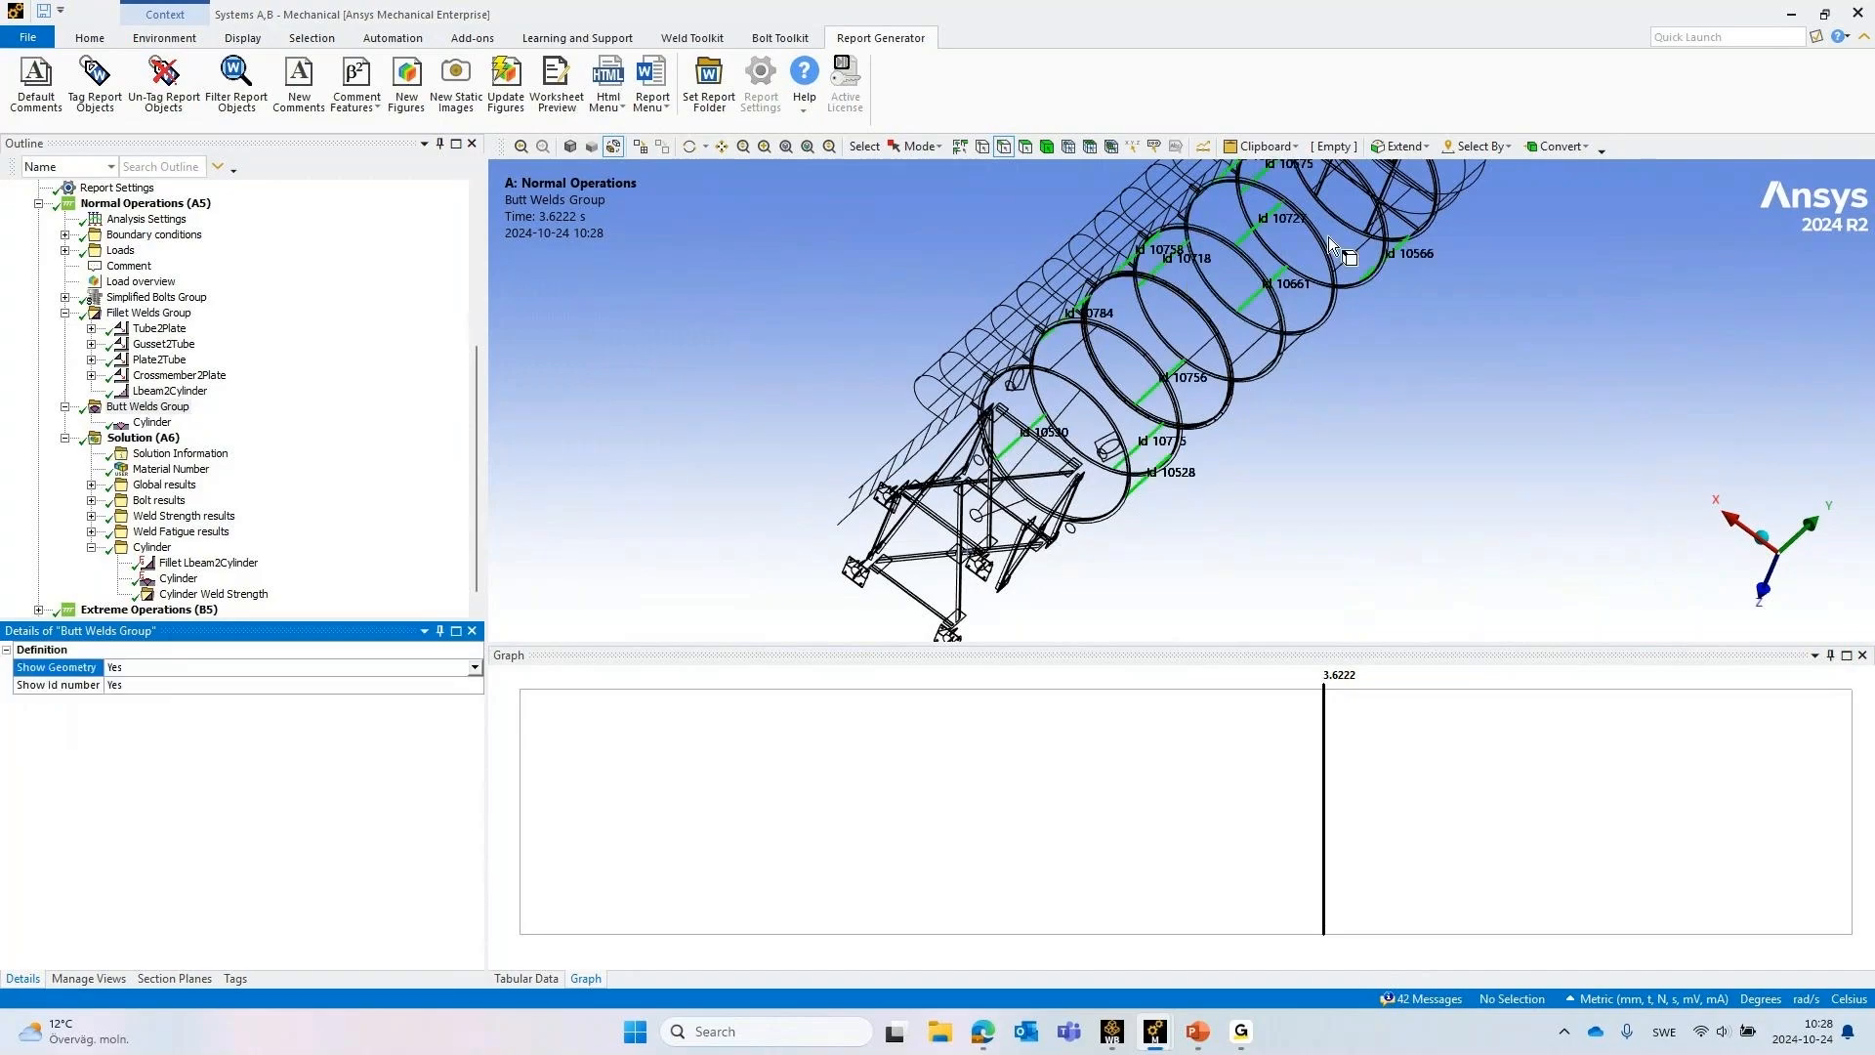
double_click(160, 685)
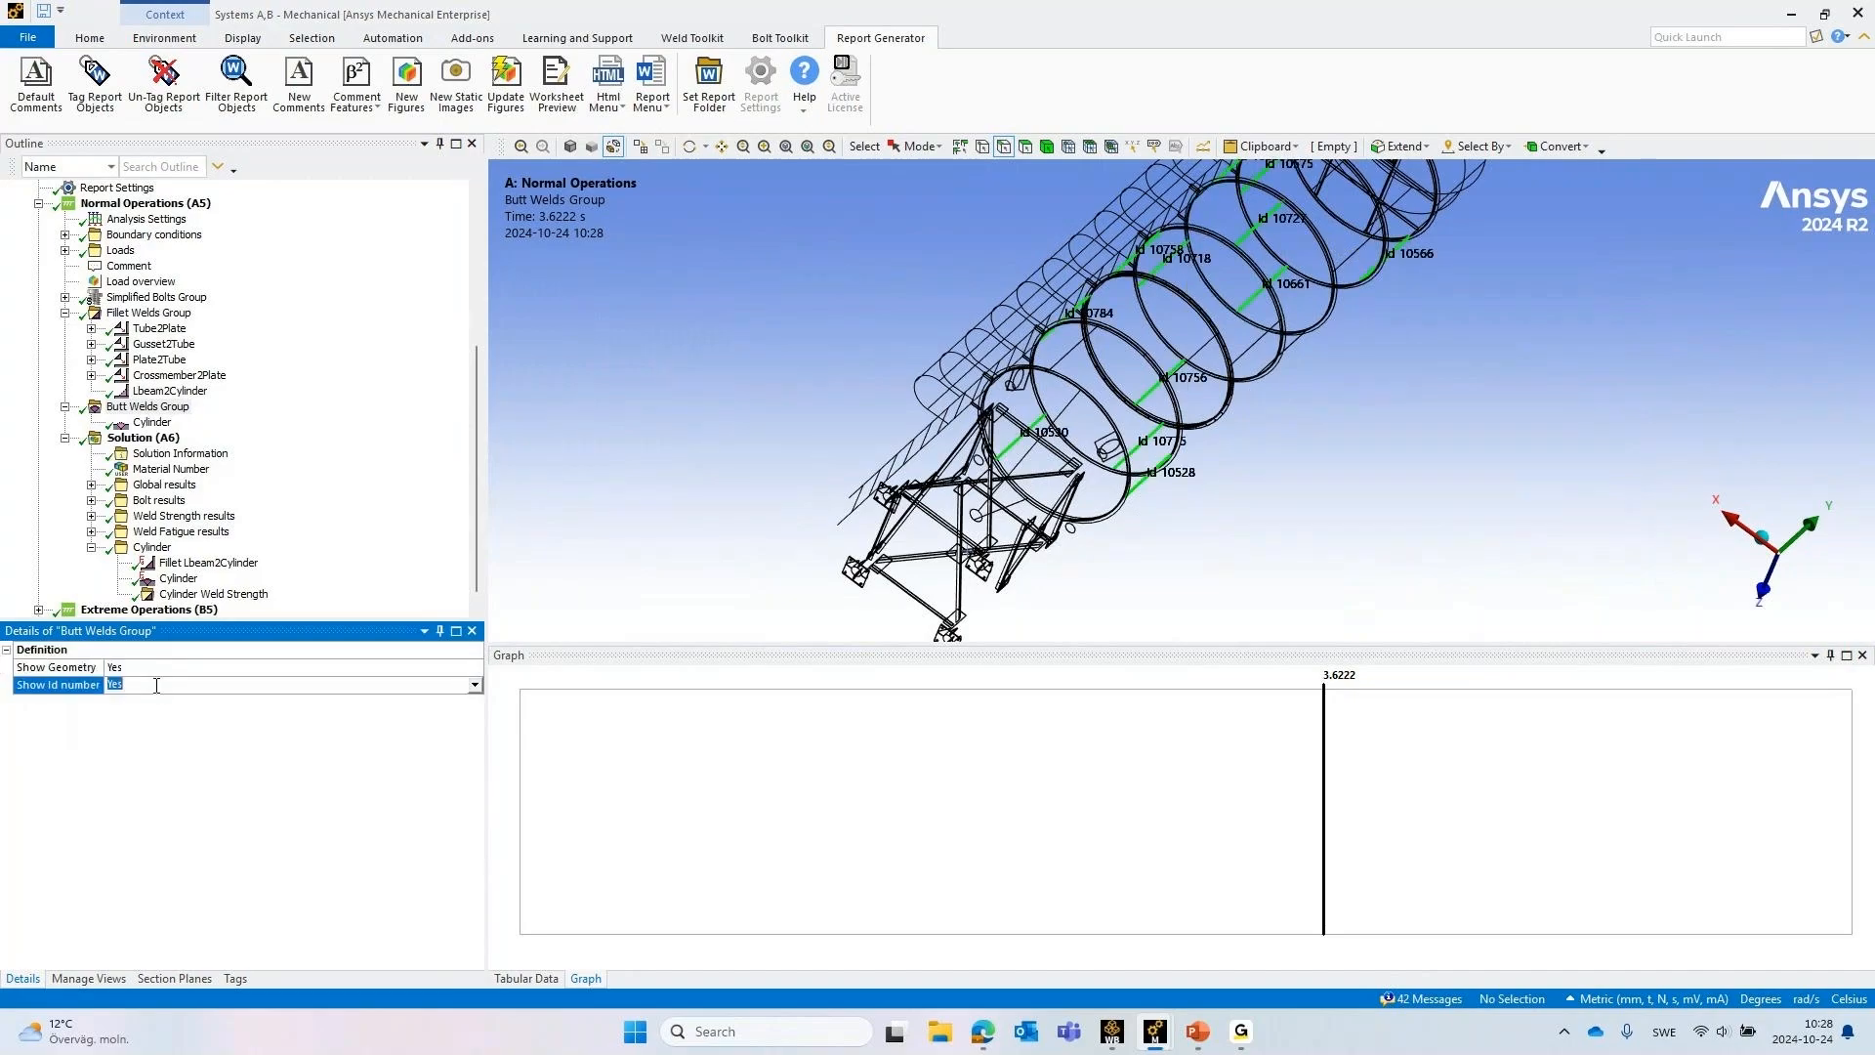
double_click(160, 667)
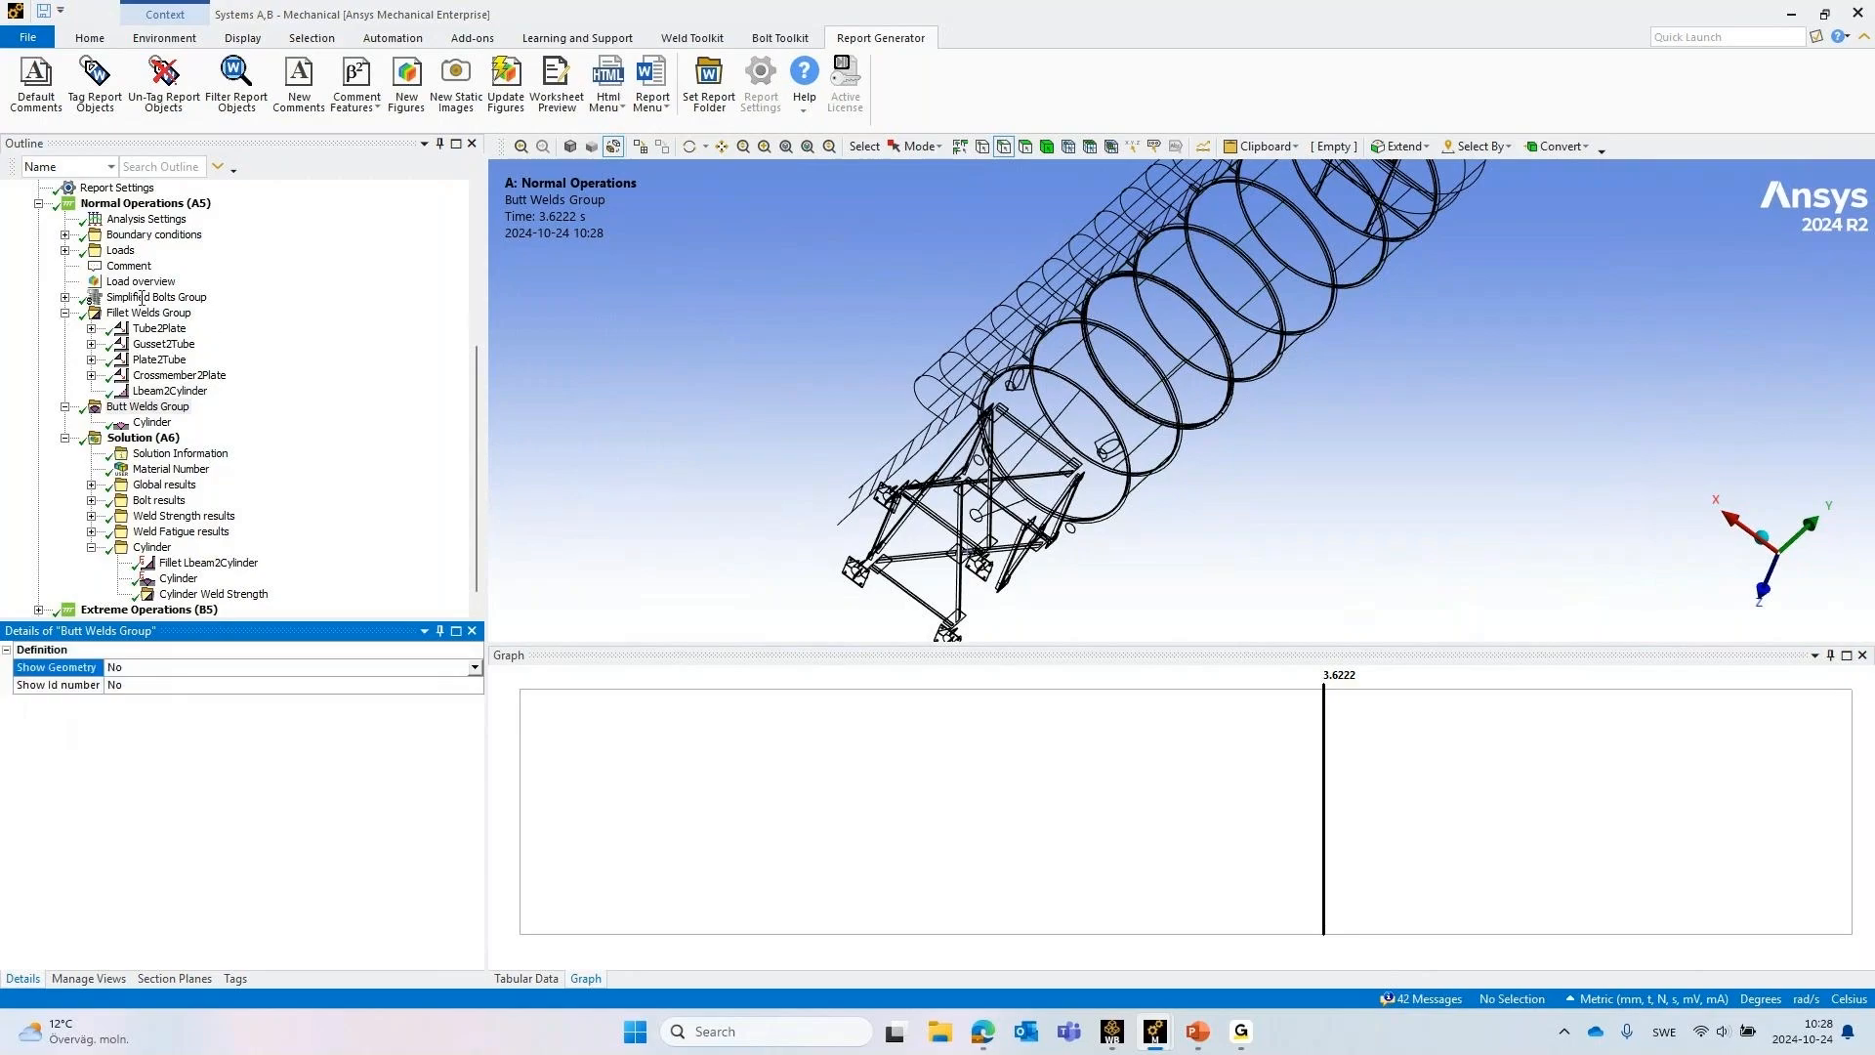
Collapse both weld groups in the outline and display the Equivalent Stress LC1 result from Global results
scroll(147, 312, down, 1)
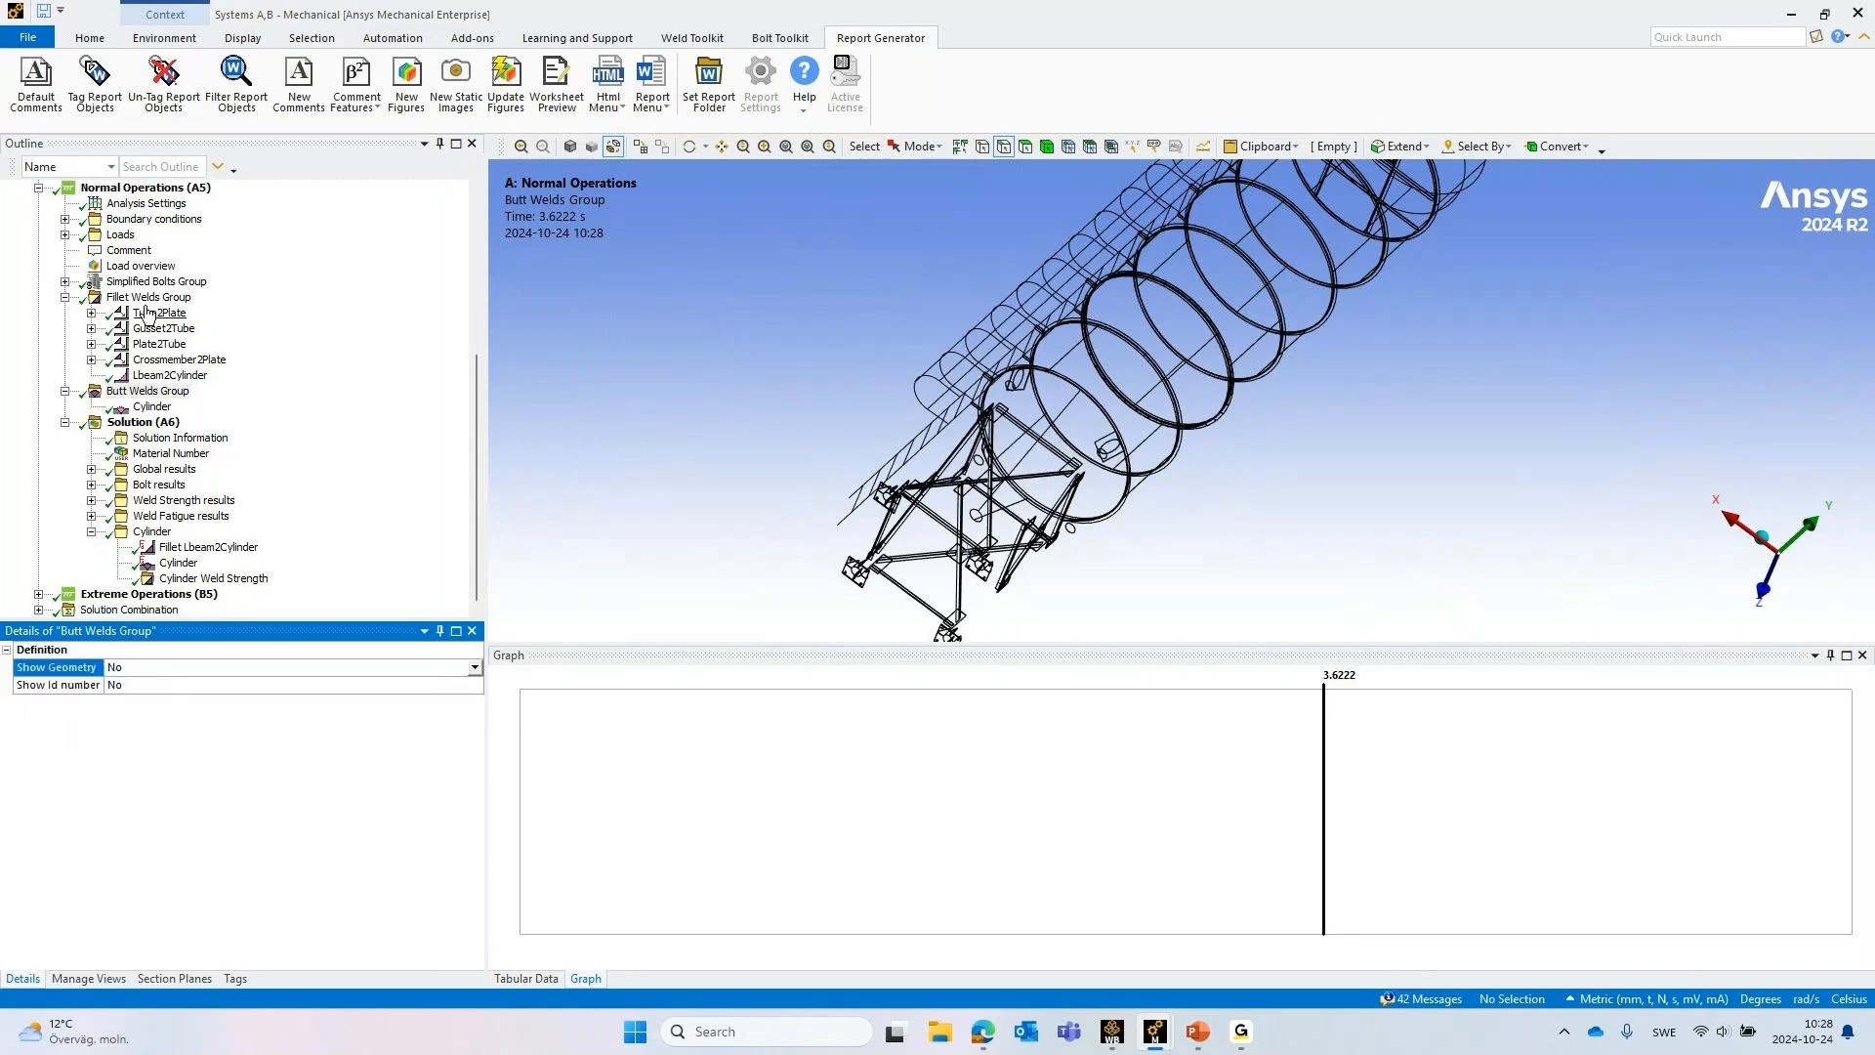
click(66, 297)
click(65, 392)
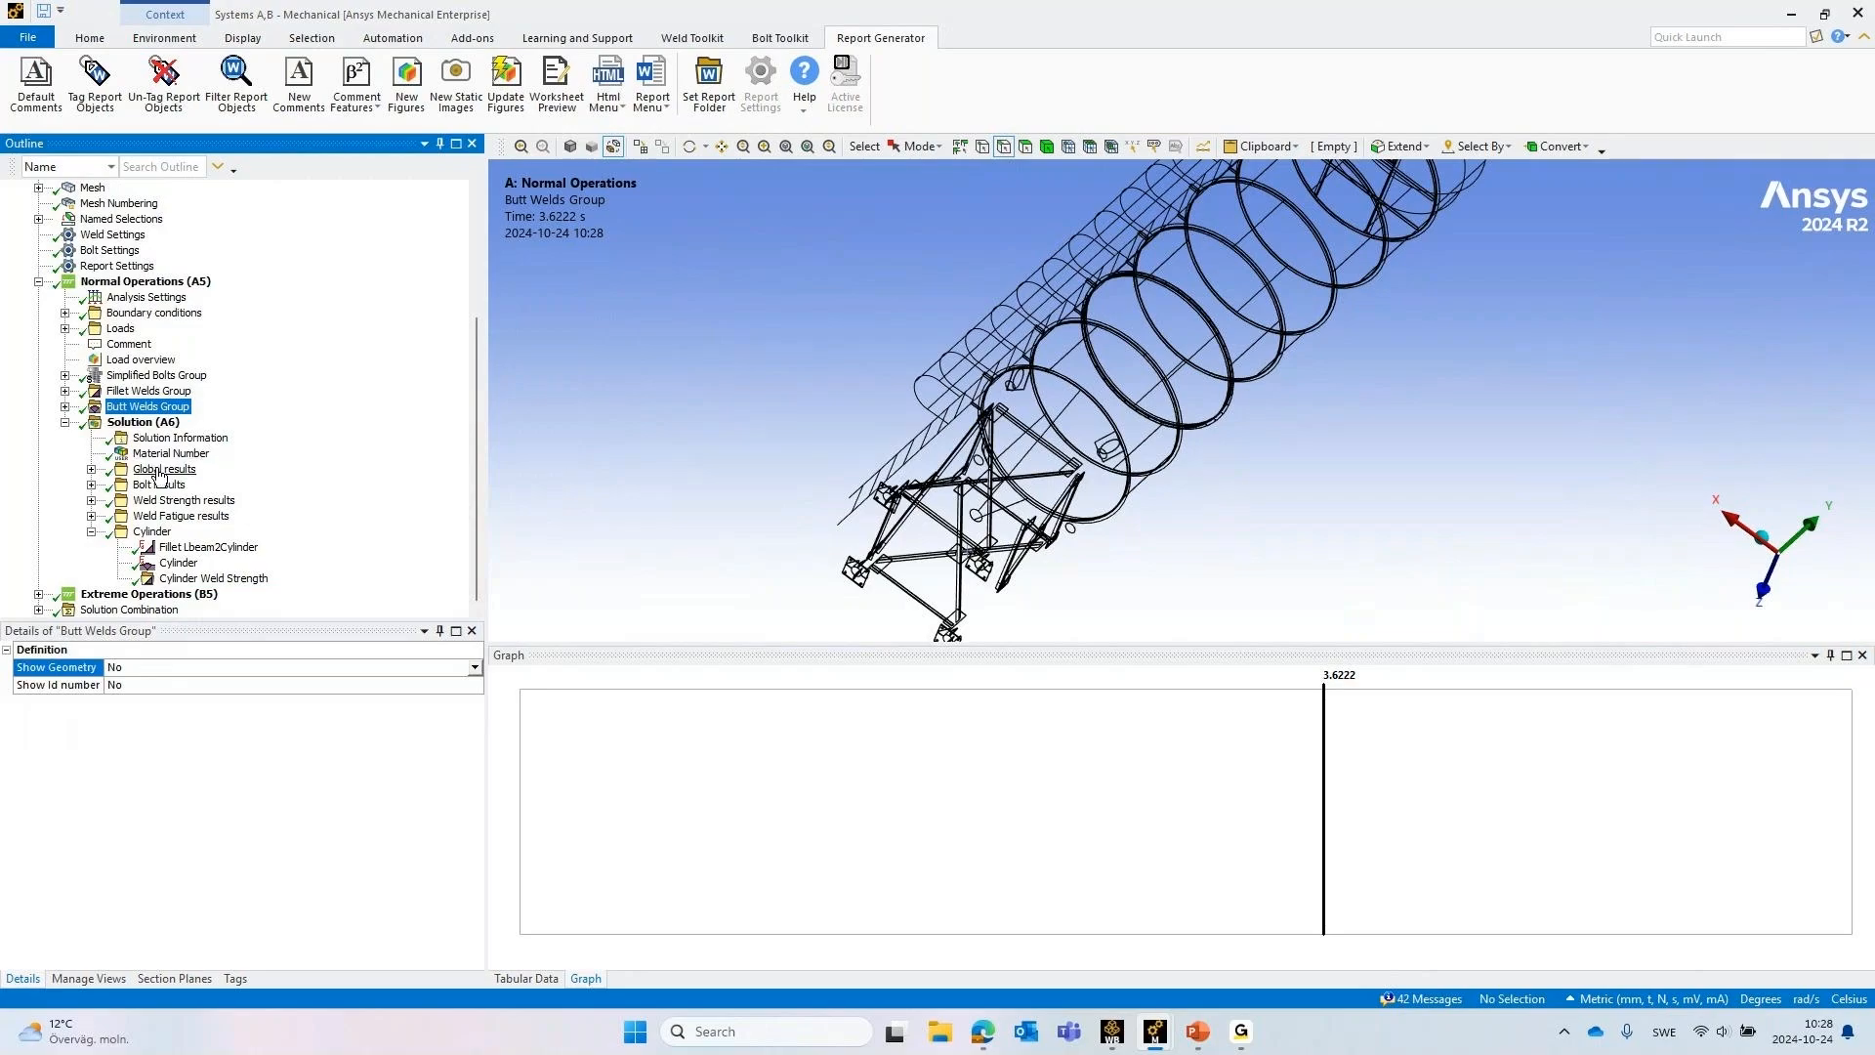
click(90, 469)
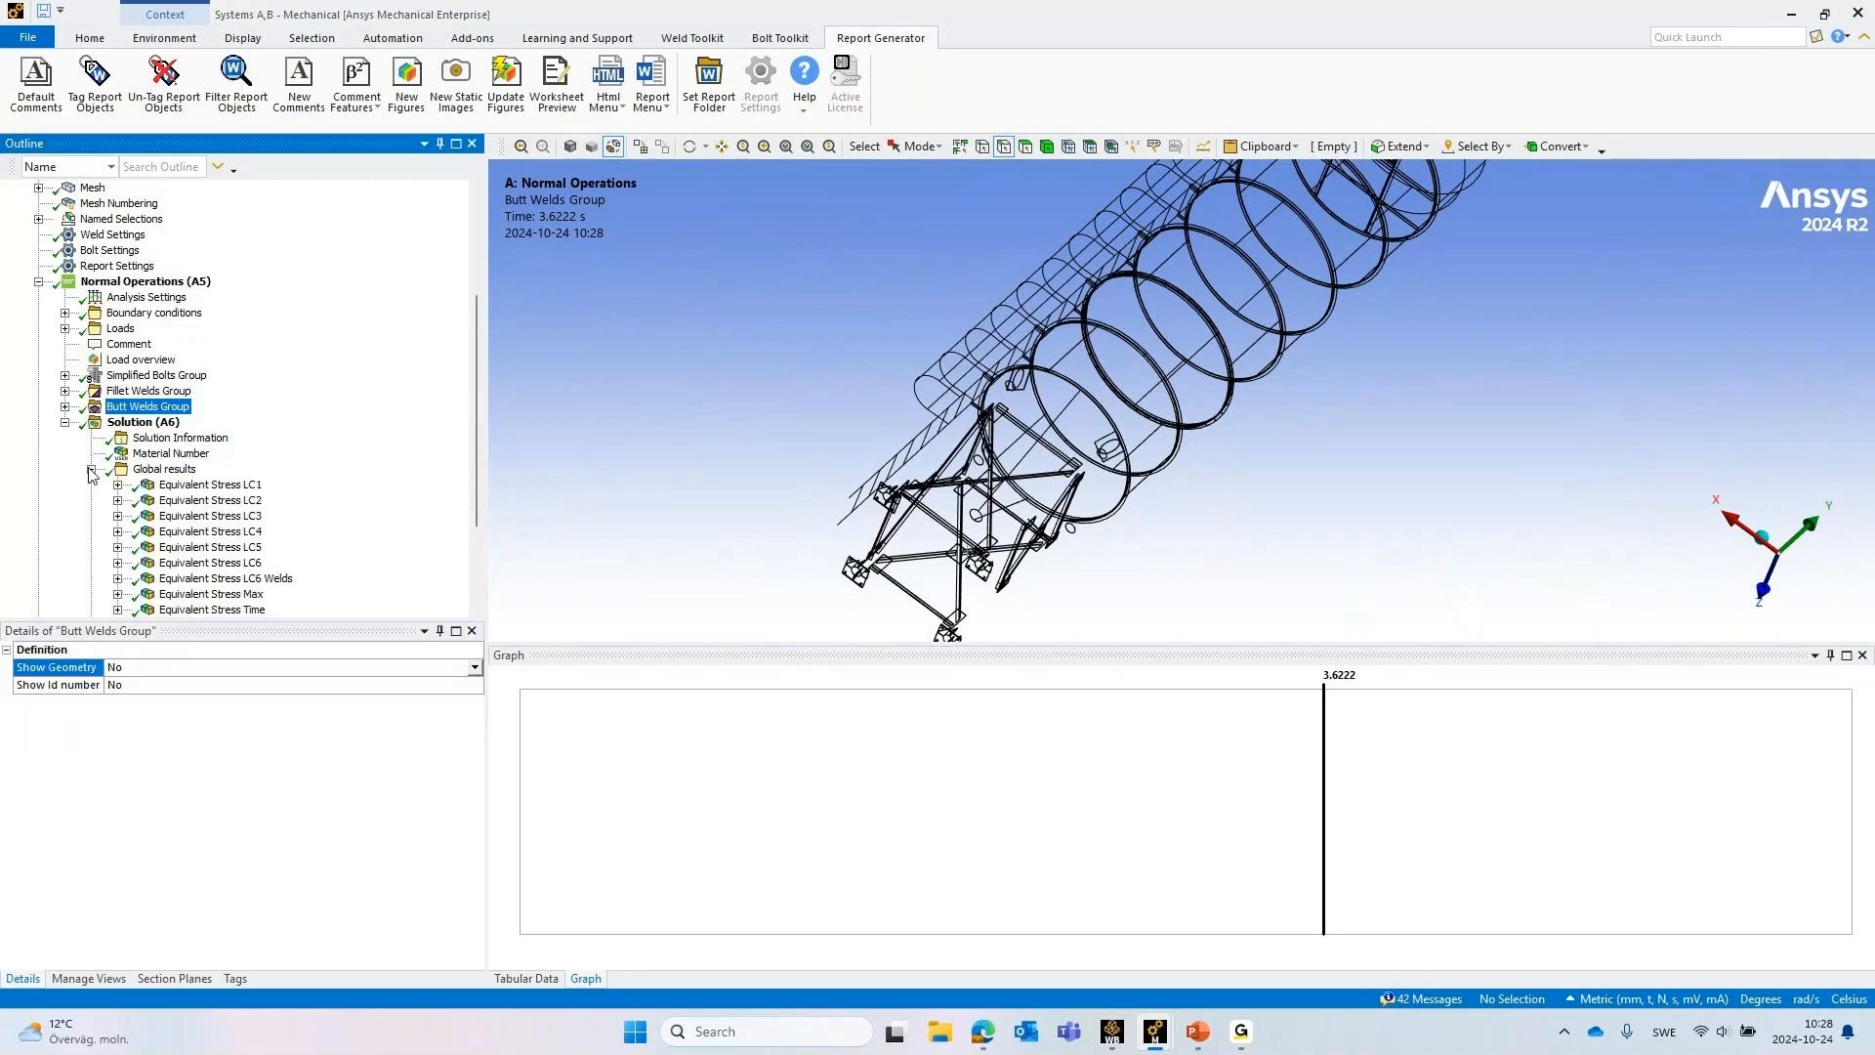
click(202, 486)
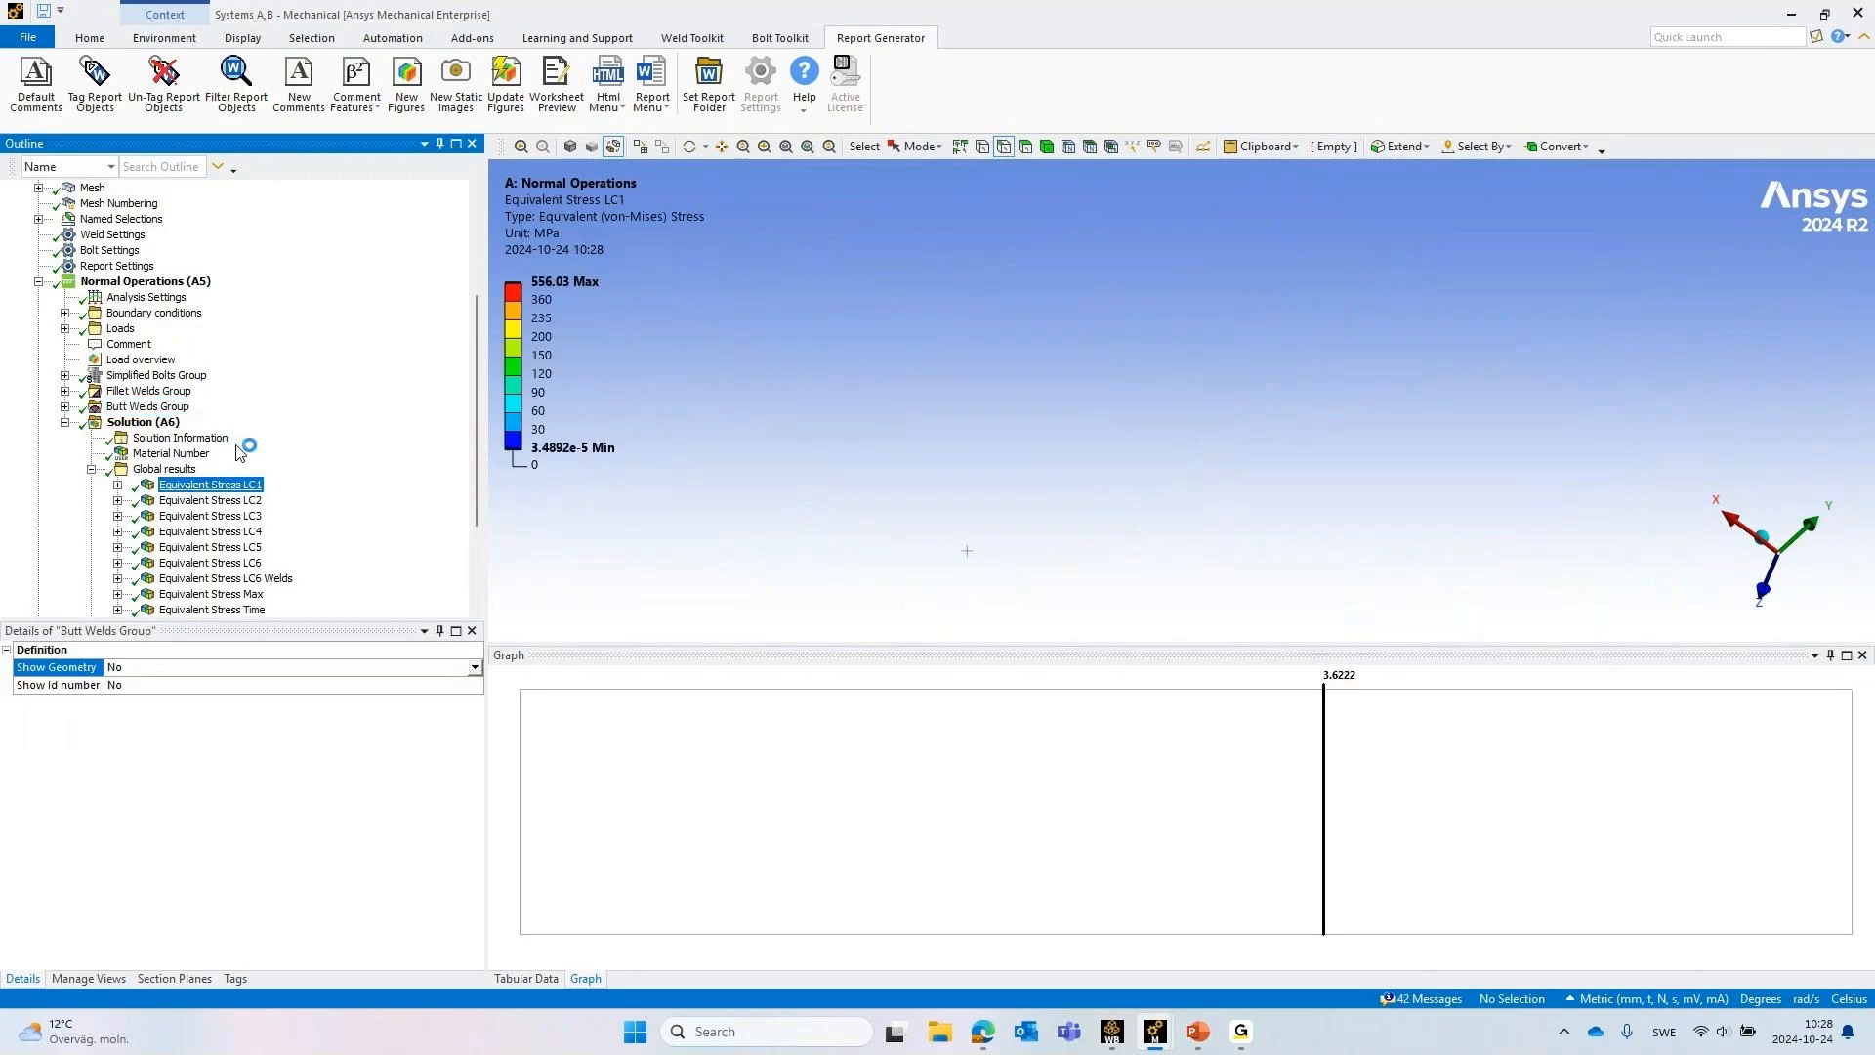
scroll(290, 446, down, 1)
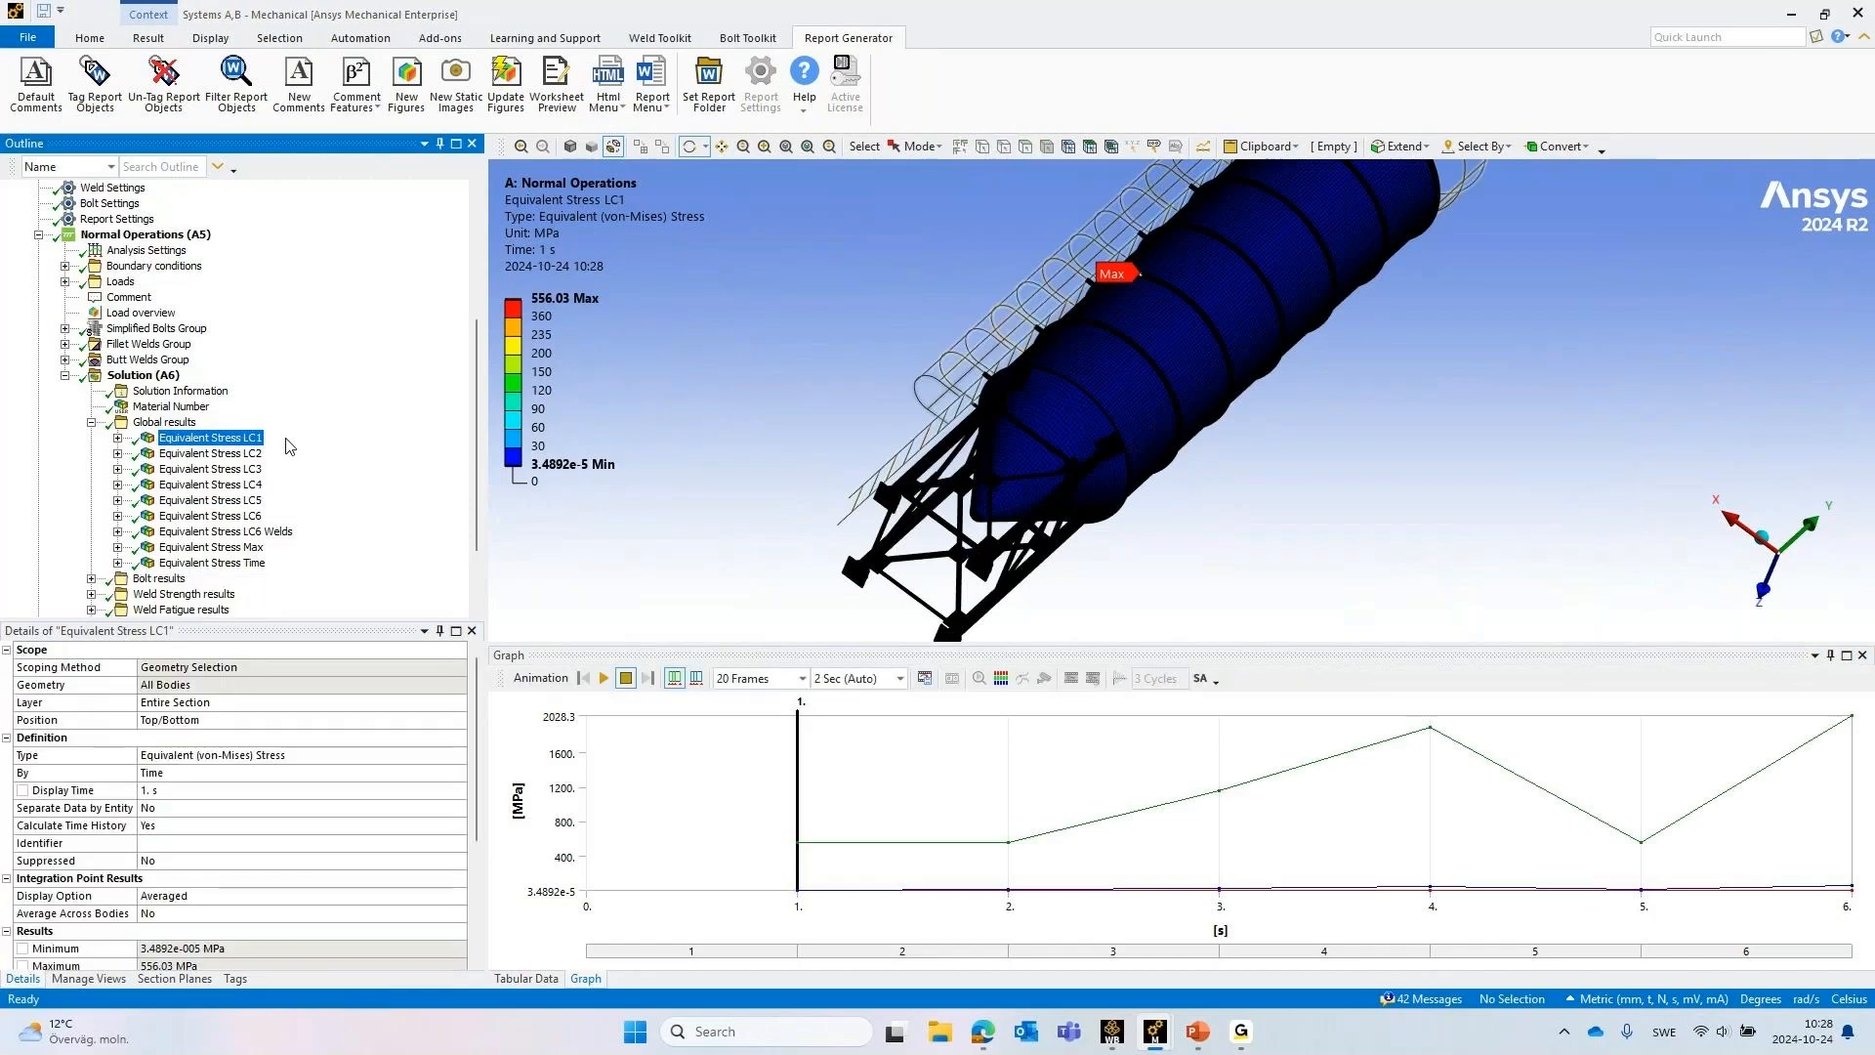
scroll(290, 447, down, 1)
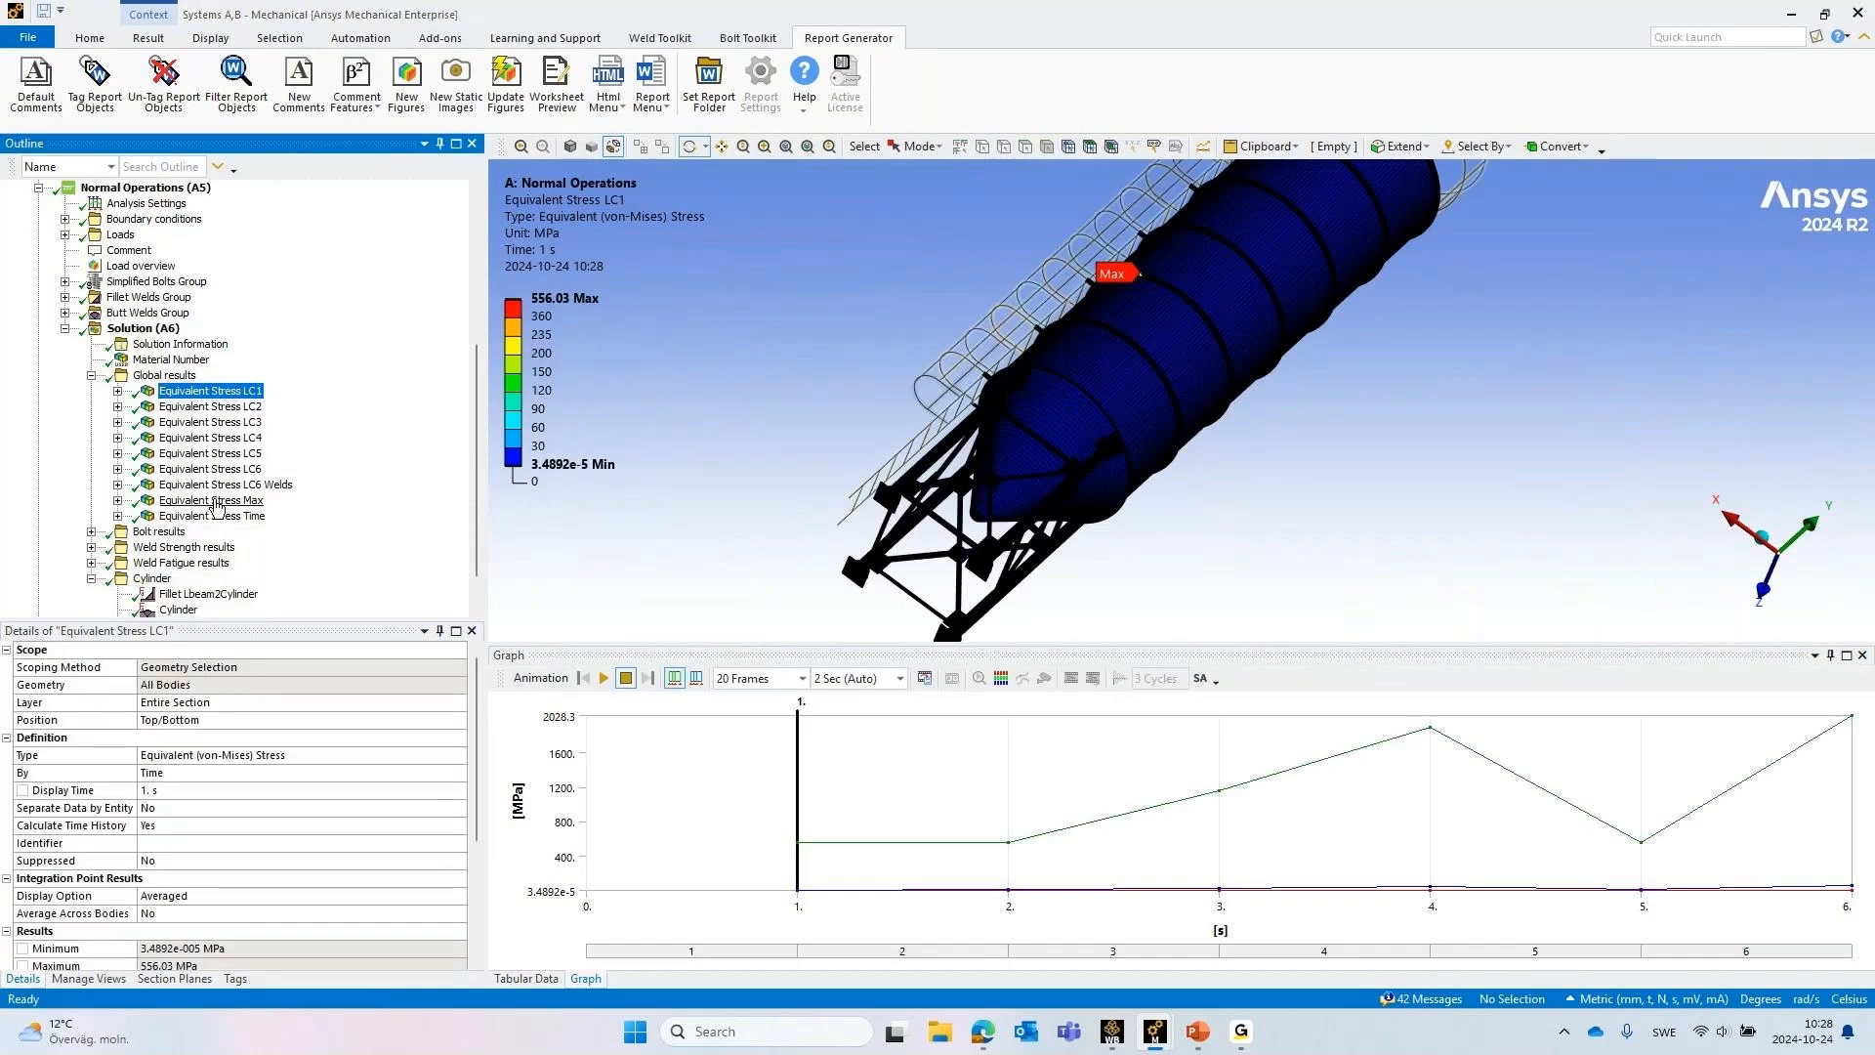
Display the Equivalent Stress Max result with the mesh element edges hidden, and inspect the stresses around the cone and legs
click(215, 501)
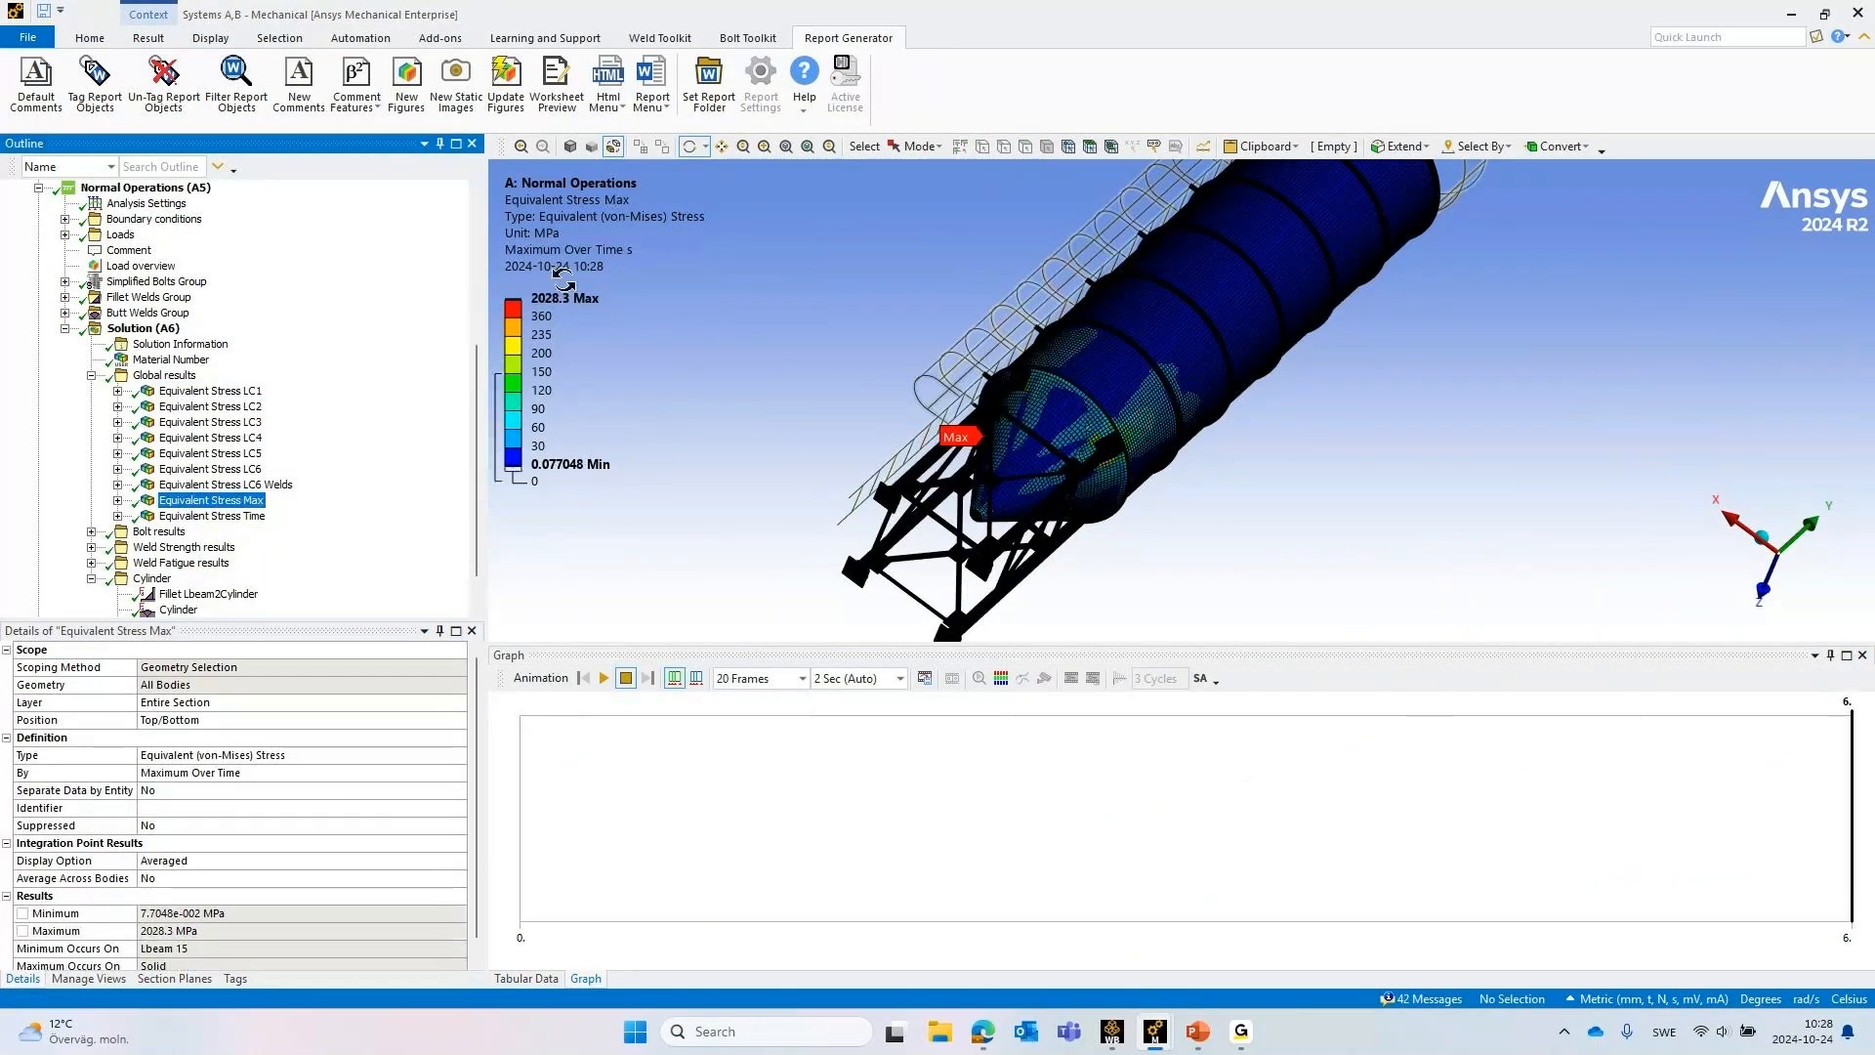
click(149, 39)
click(747, 88)
click(781, 193)
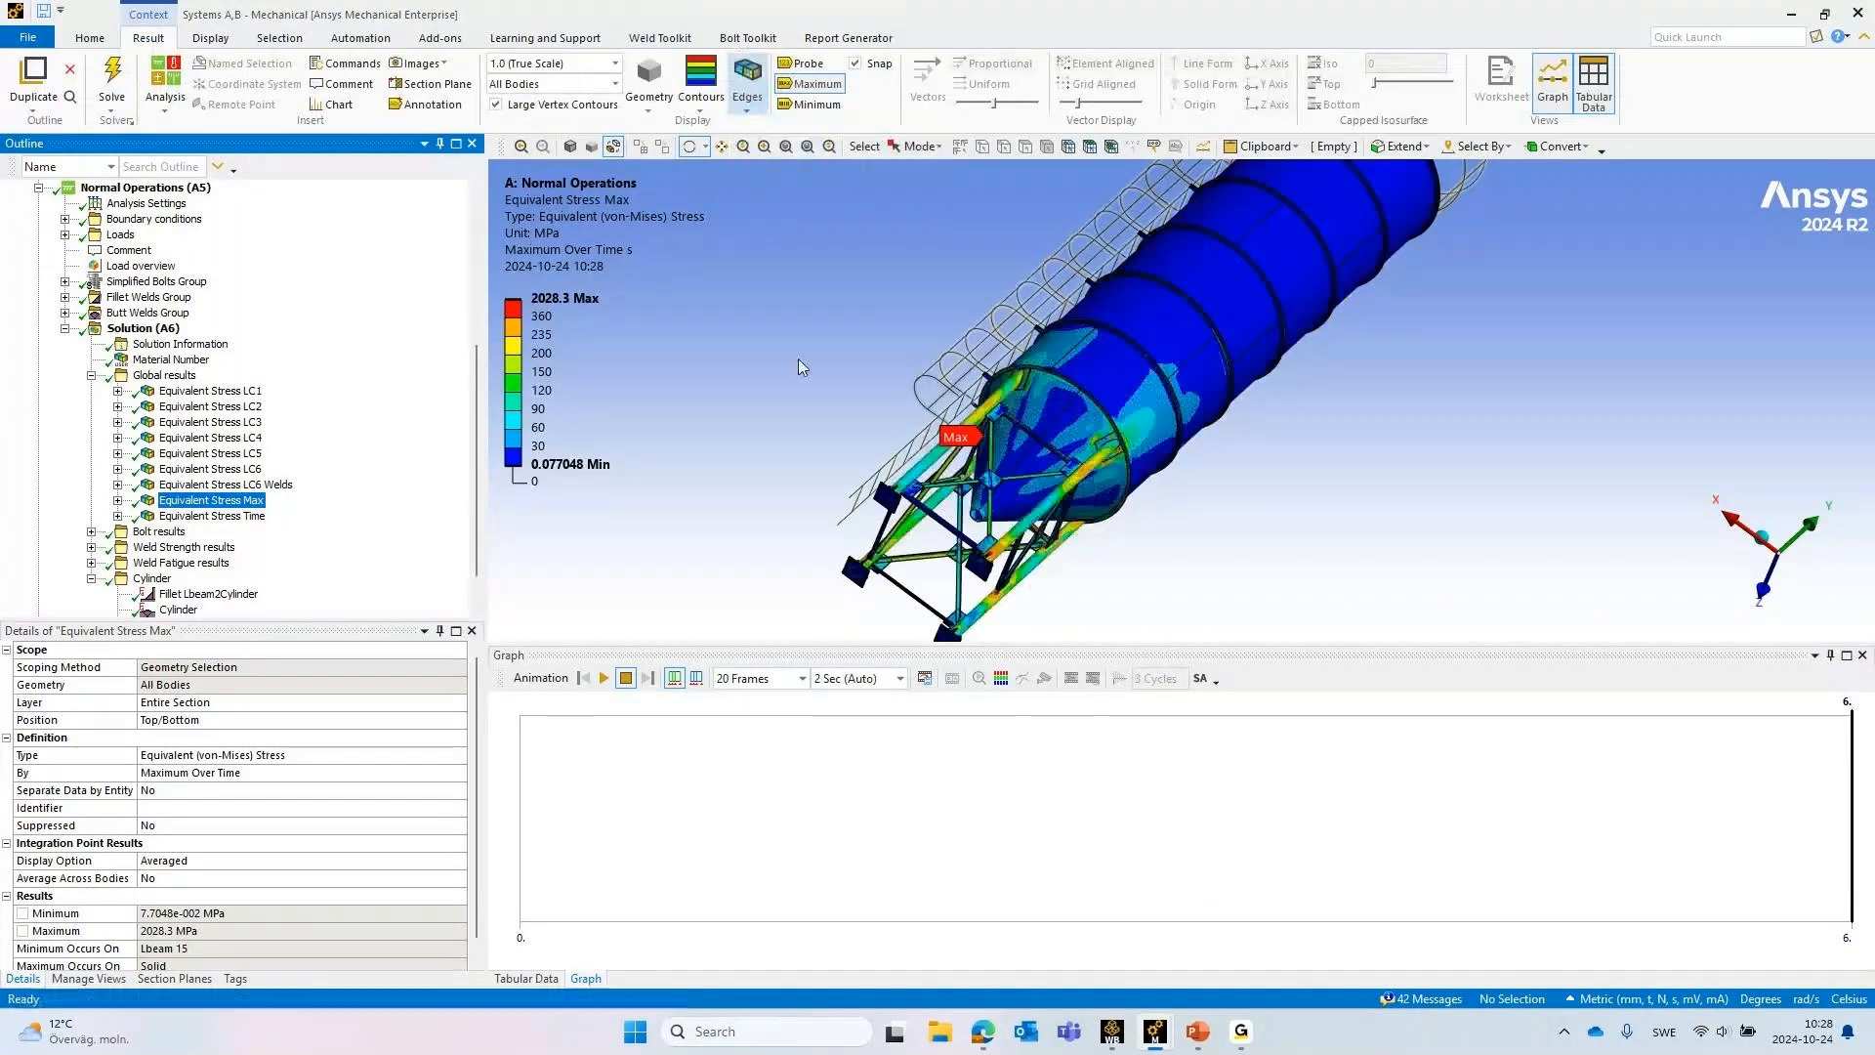
middle_drag(1233, 359, 958, 272)
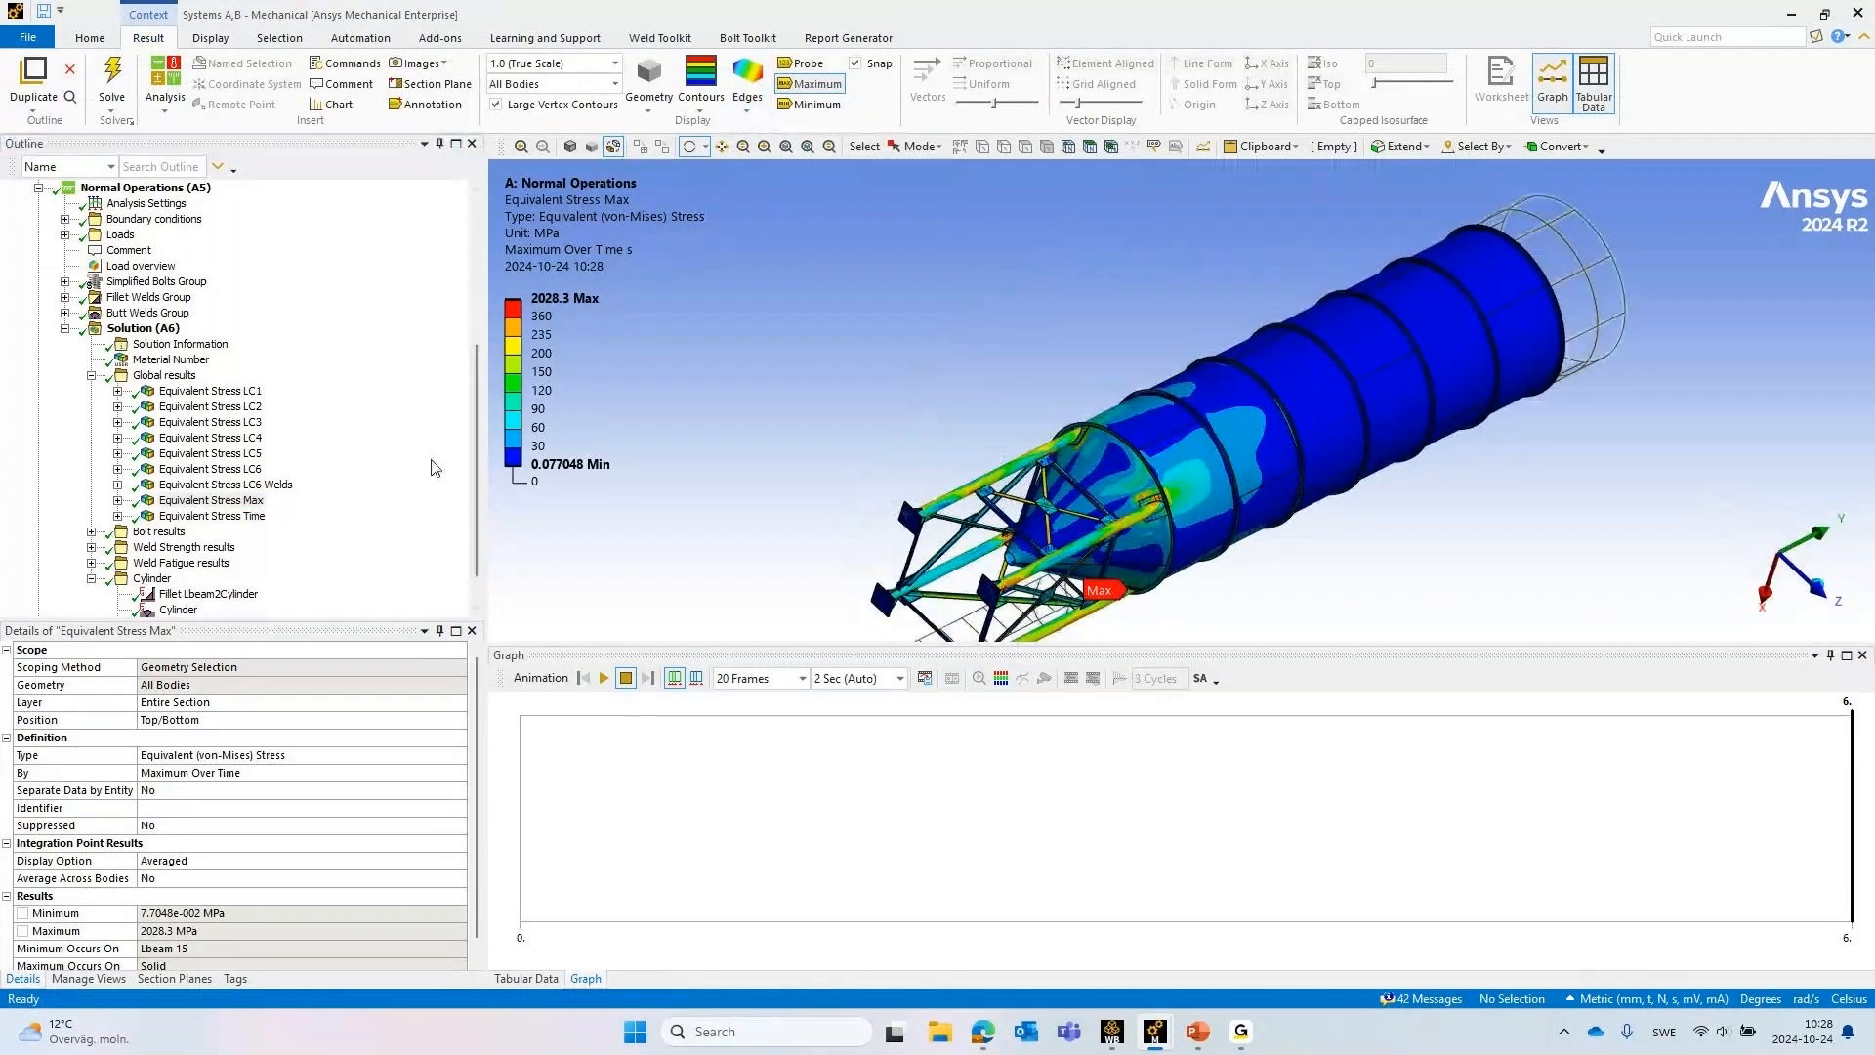
Display the Equivalent Stress Time result and examine which load step governs around the silo cylinder
click(211, 515)
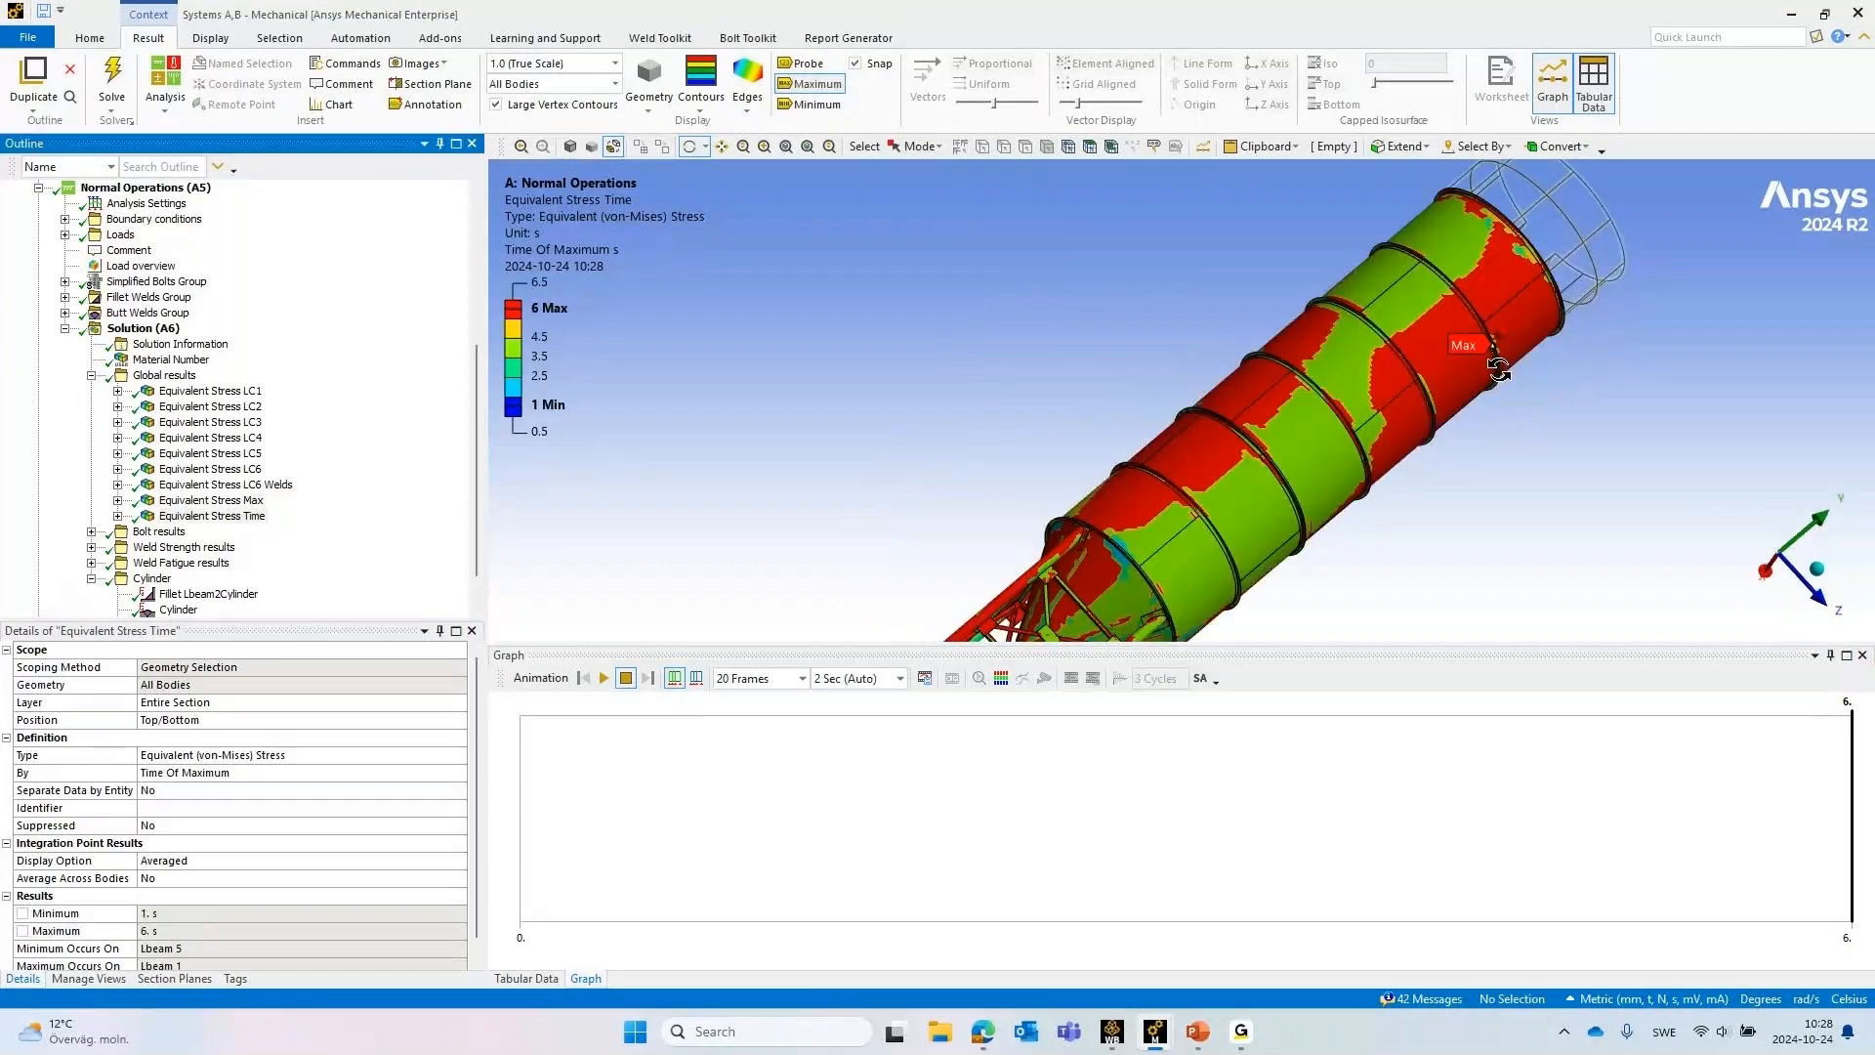
middle_drag(1348, 312, 893, 344)
ctrl+middle_drag(1494, 432, 1077, 435)
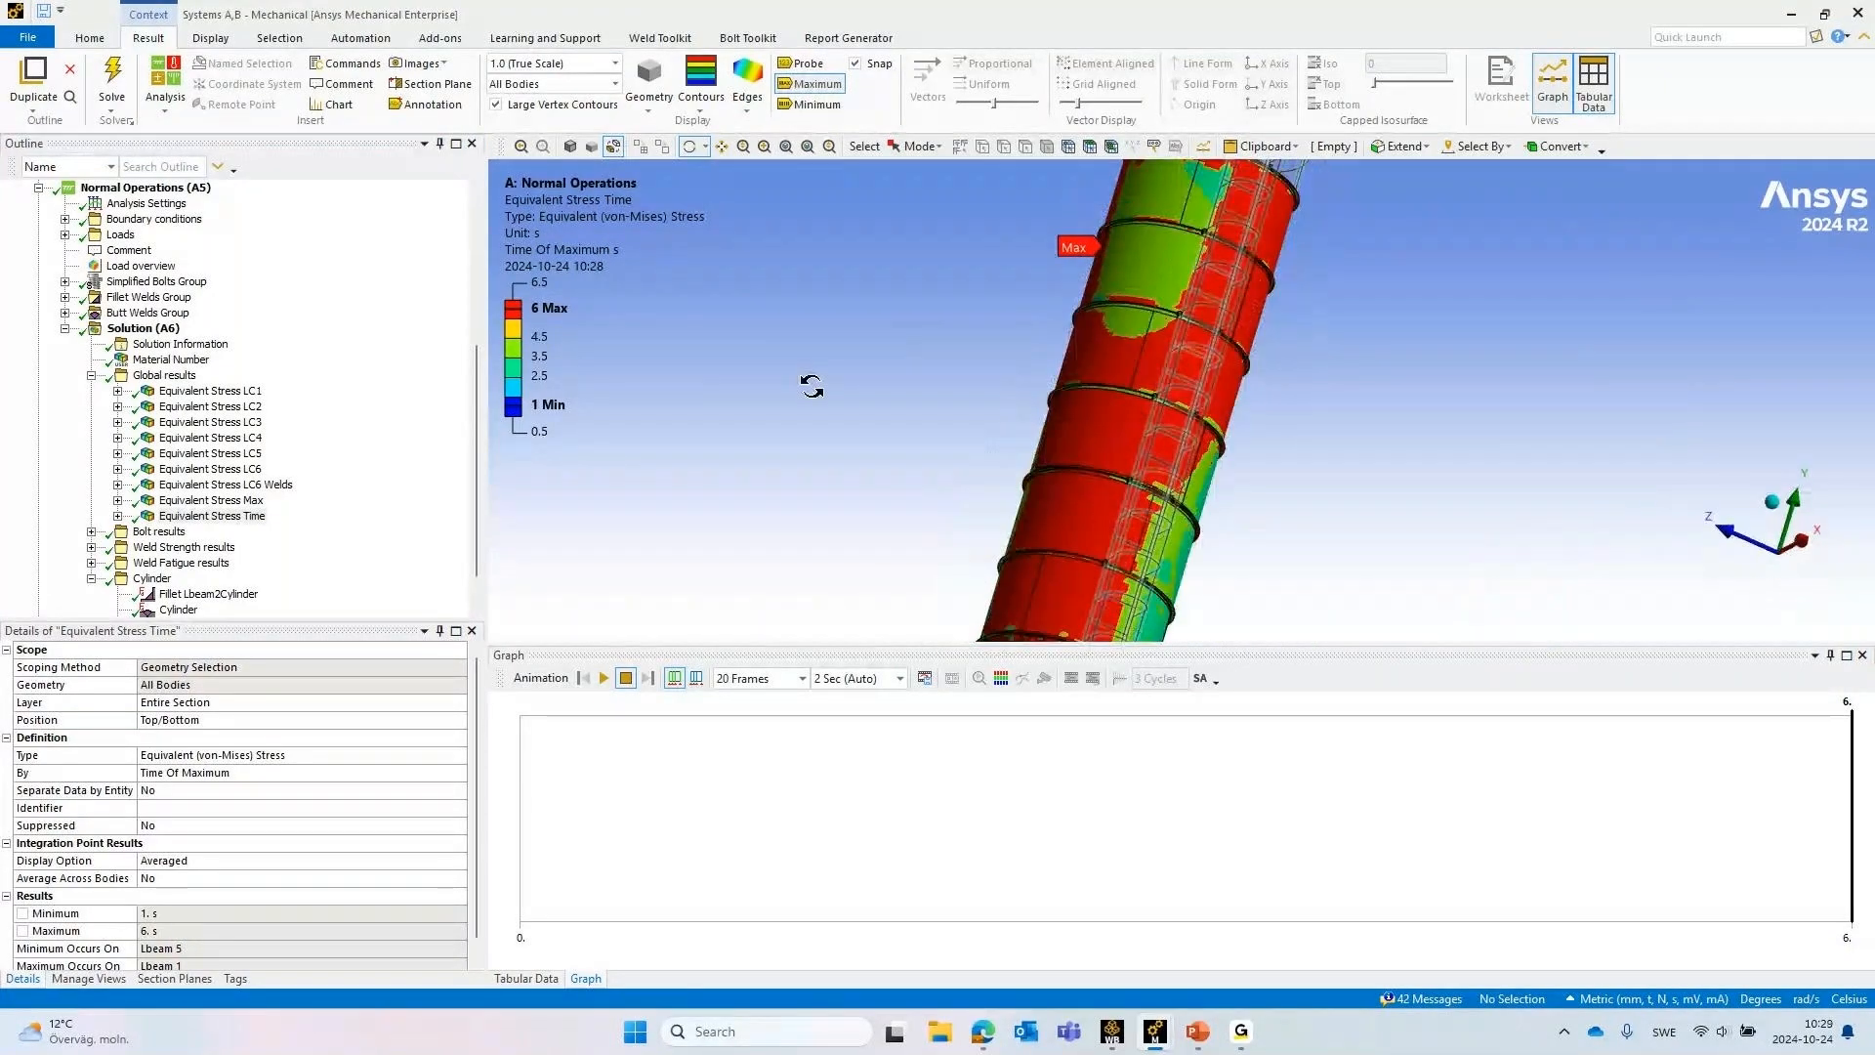
Display the Equivalent Stress LC6 Welds result and inspect the welded gusset and leg connections up close
click(226, 490)
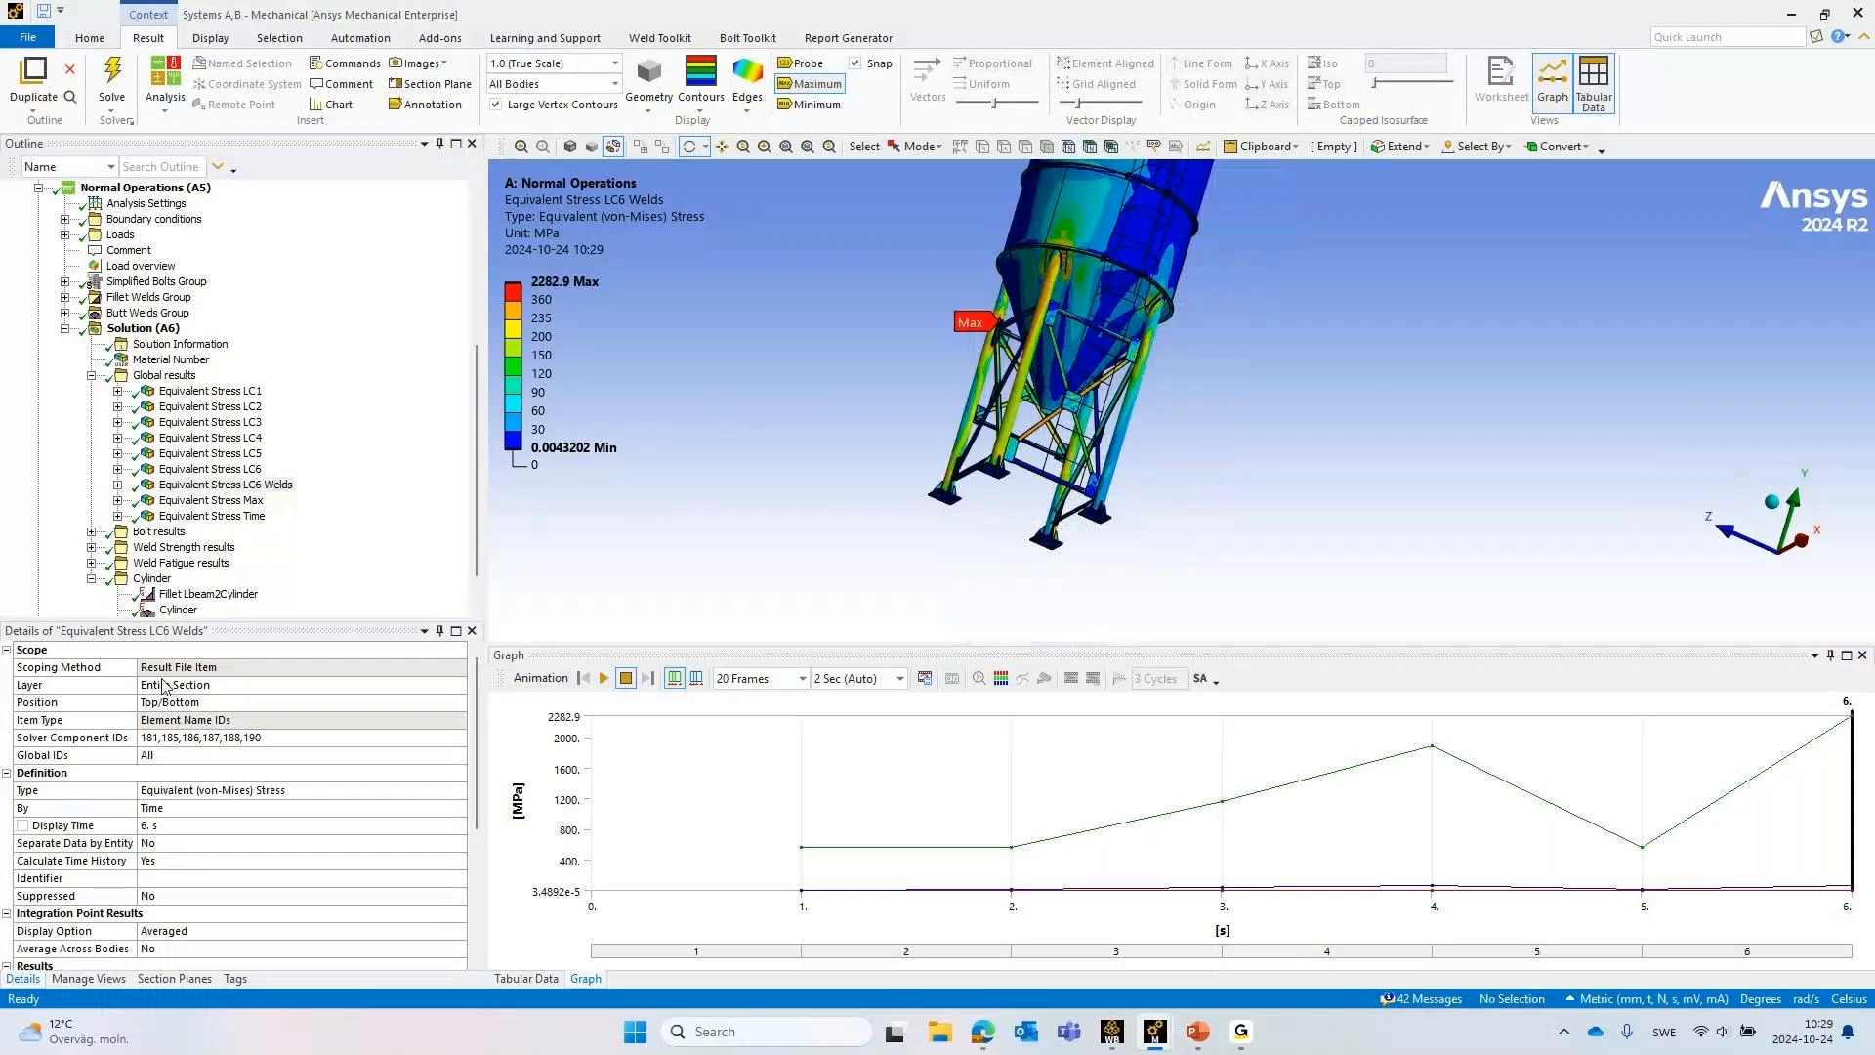
scroll(1011, 366, up, 10)
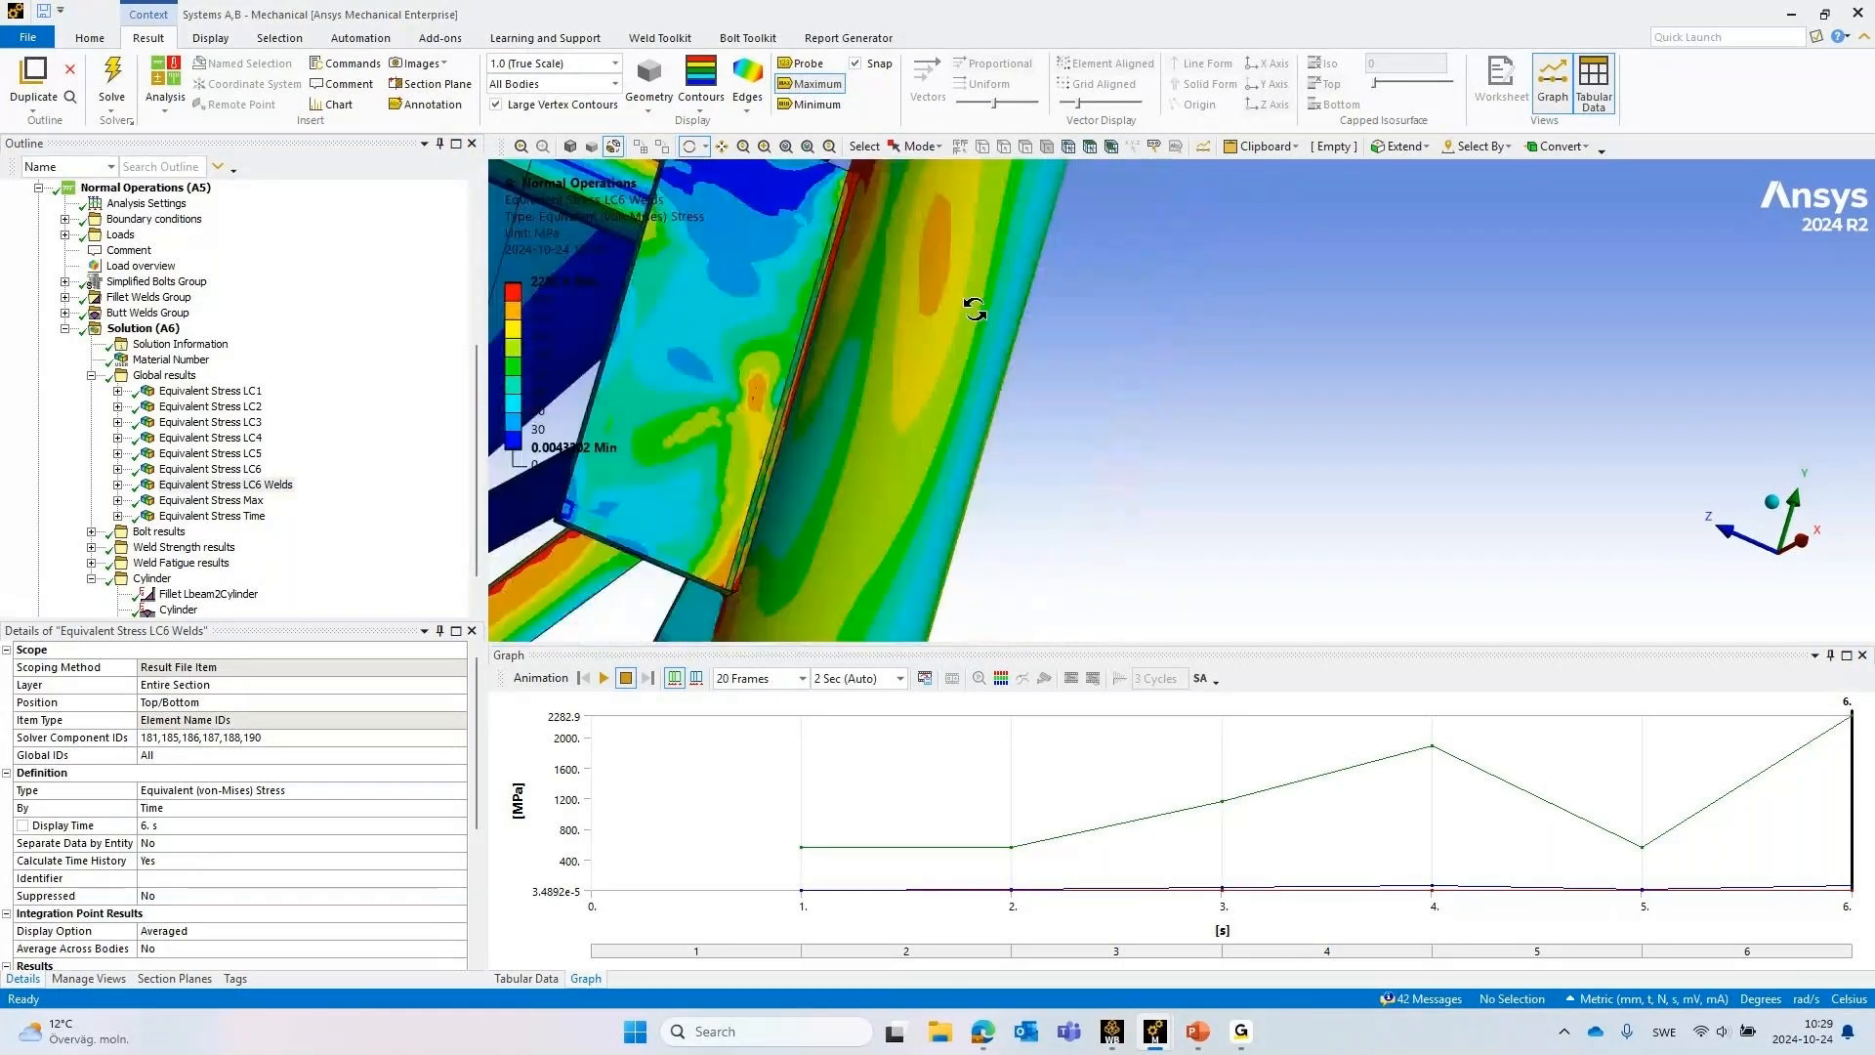
ctrl+middle_drag(1050, 359, 1069, 402)
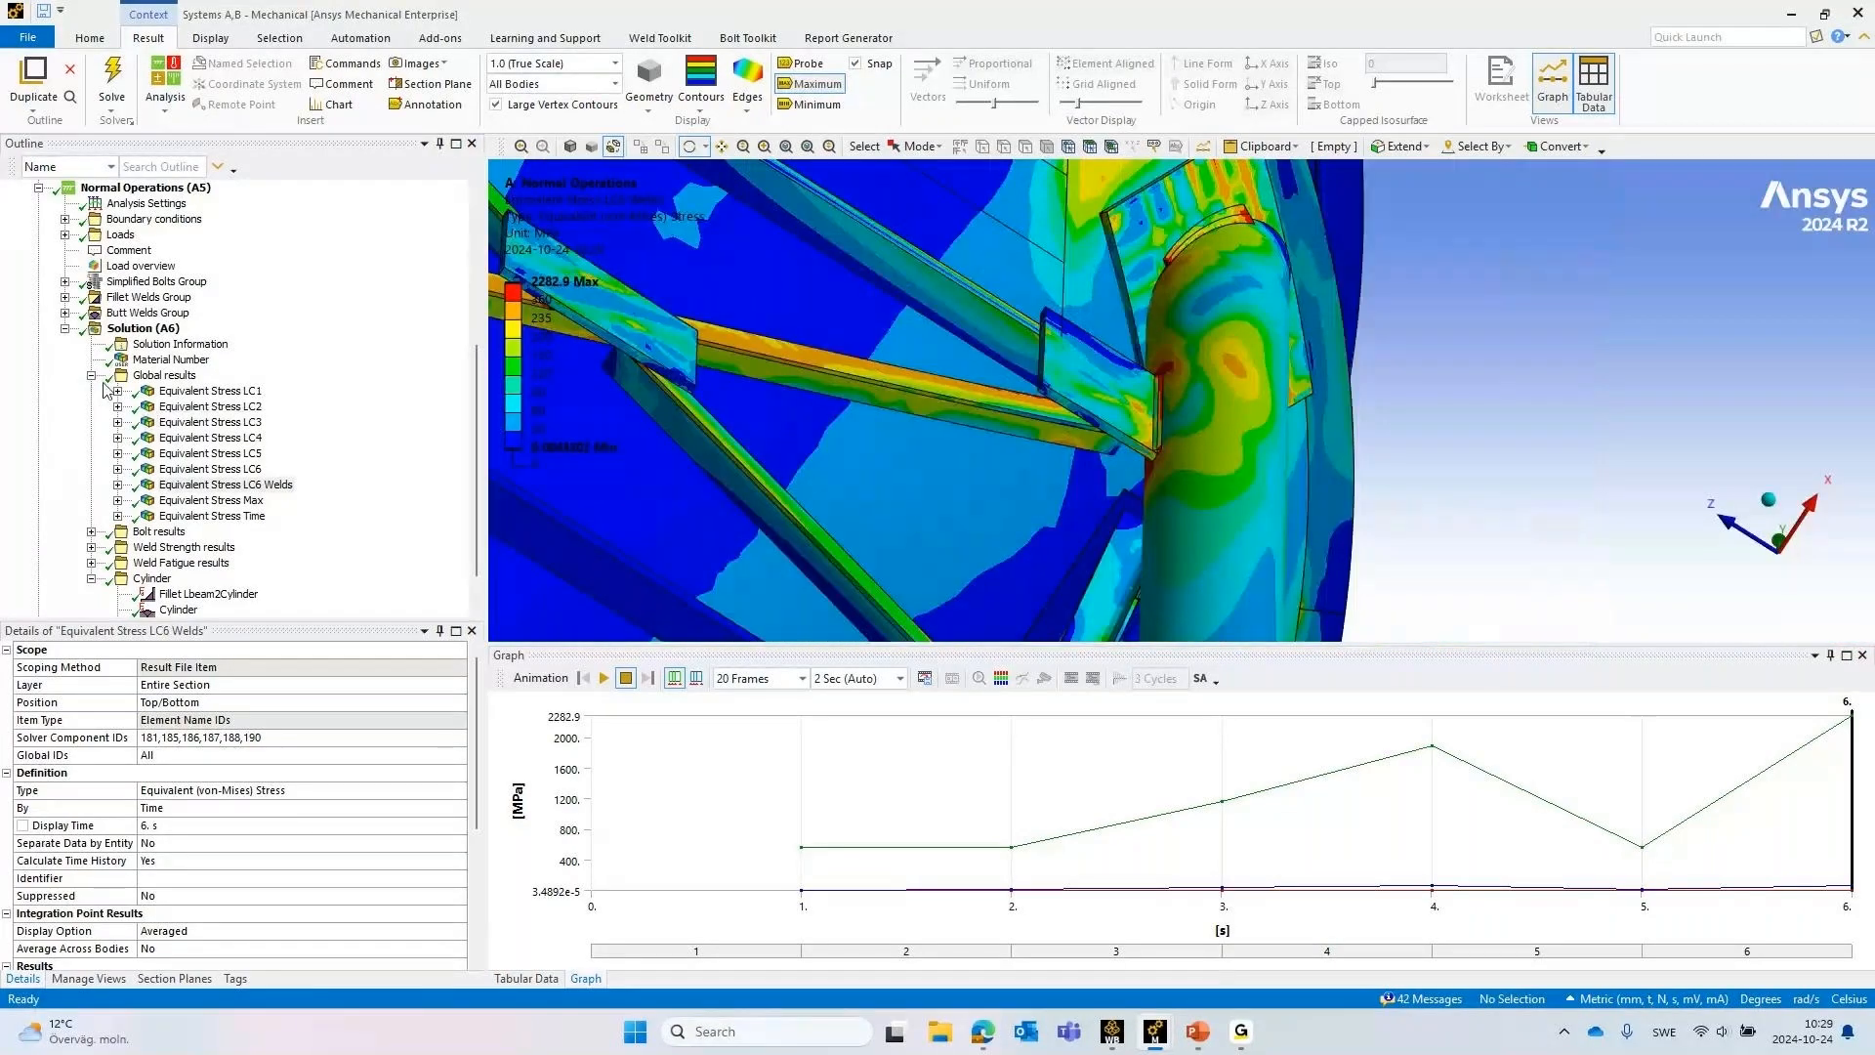
Collapse Global results, expand Weld Strength results, and check the Fillet Welds Group's command for adding a fillet weld strength evaluation
click(90, 375)
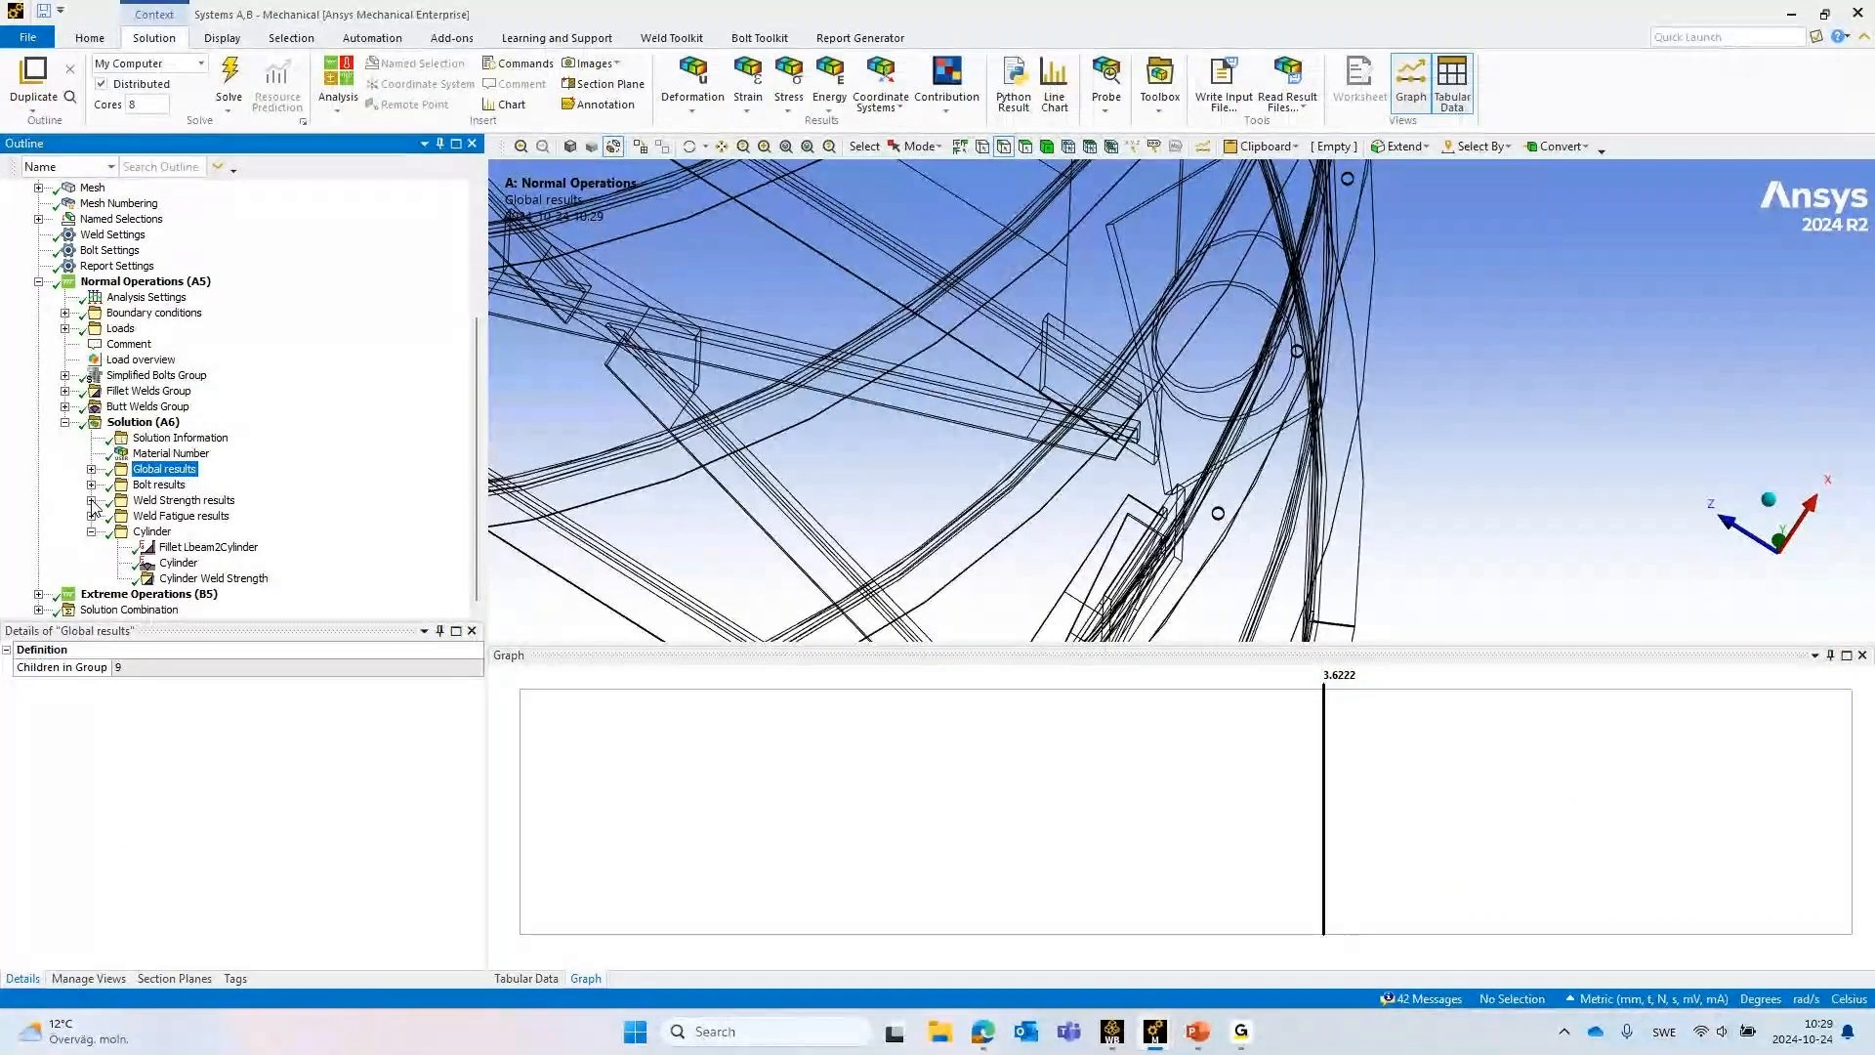
click(93, 500)
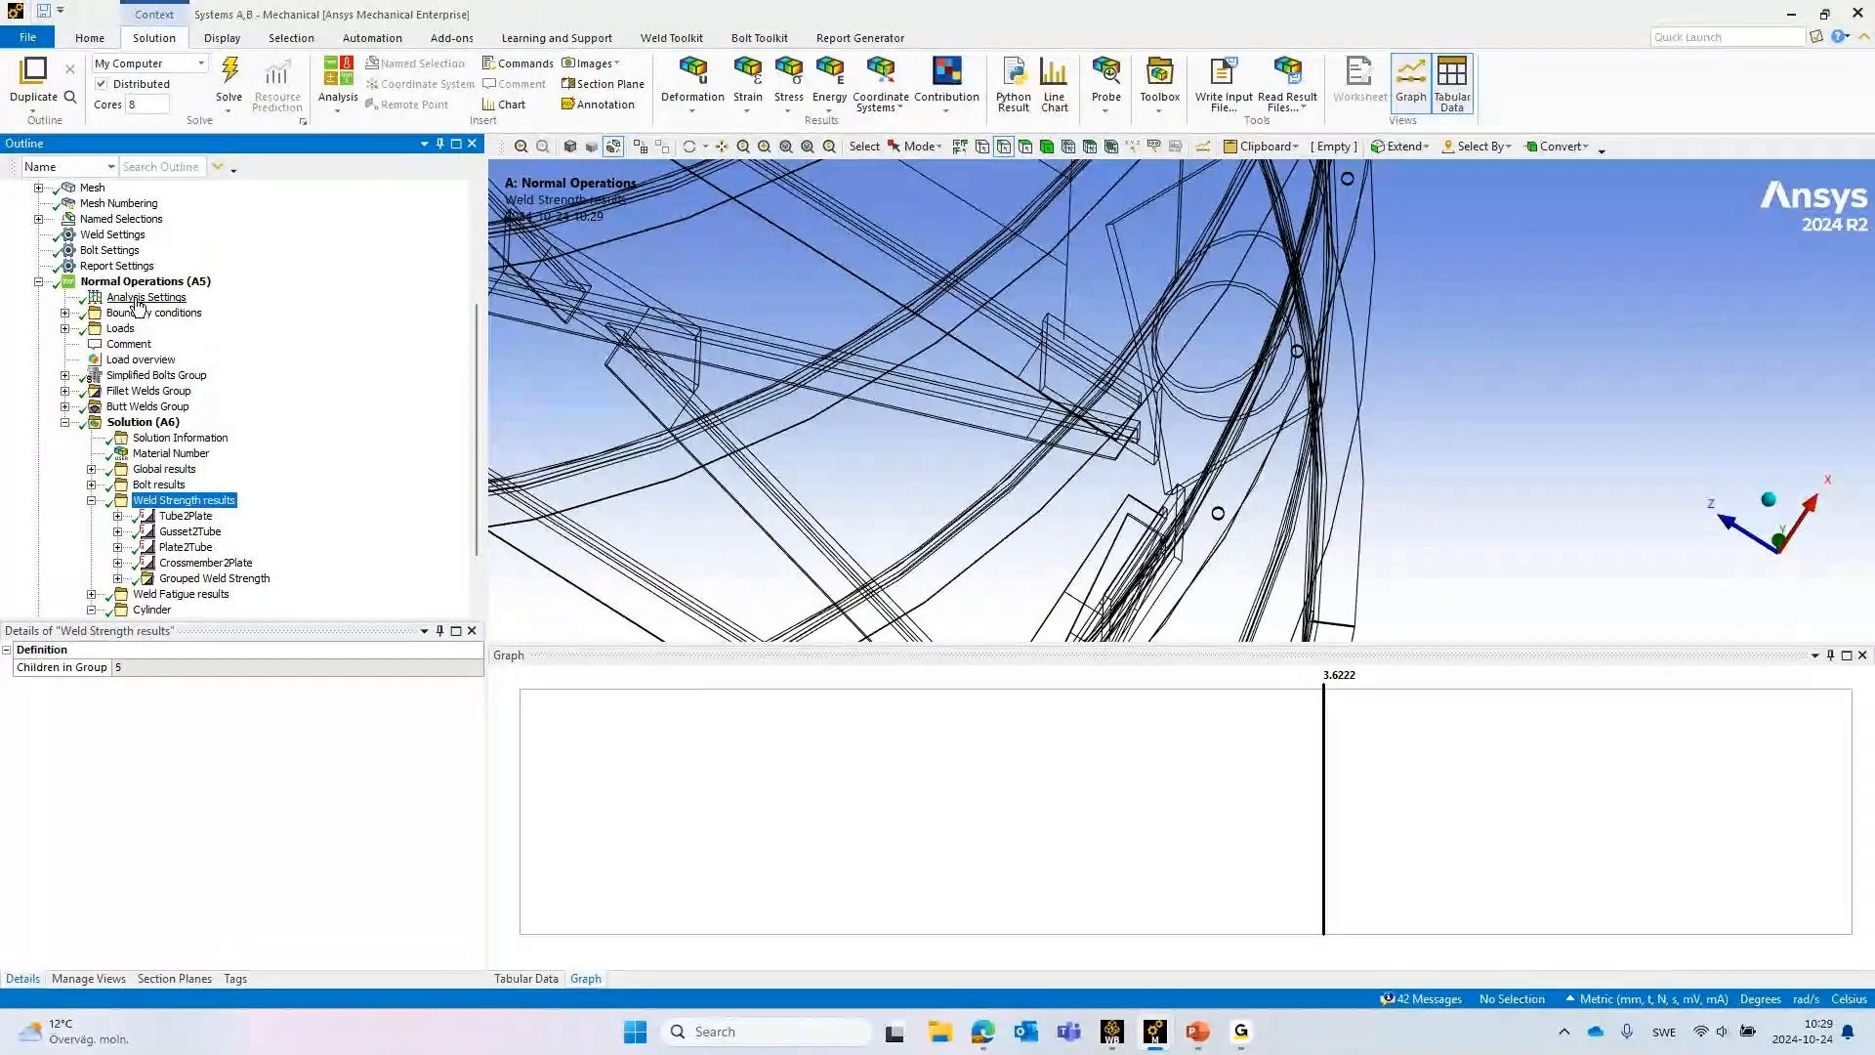
click(115, 391)
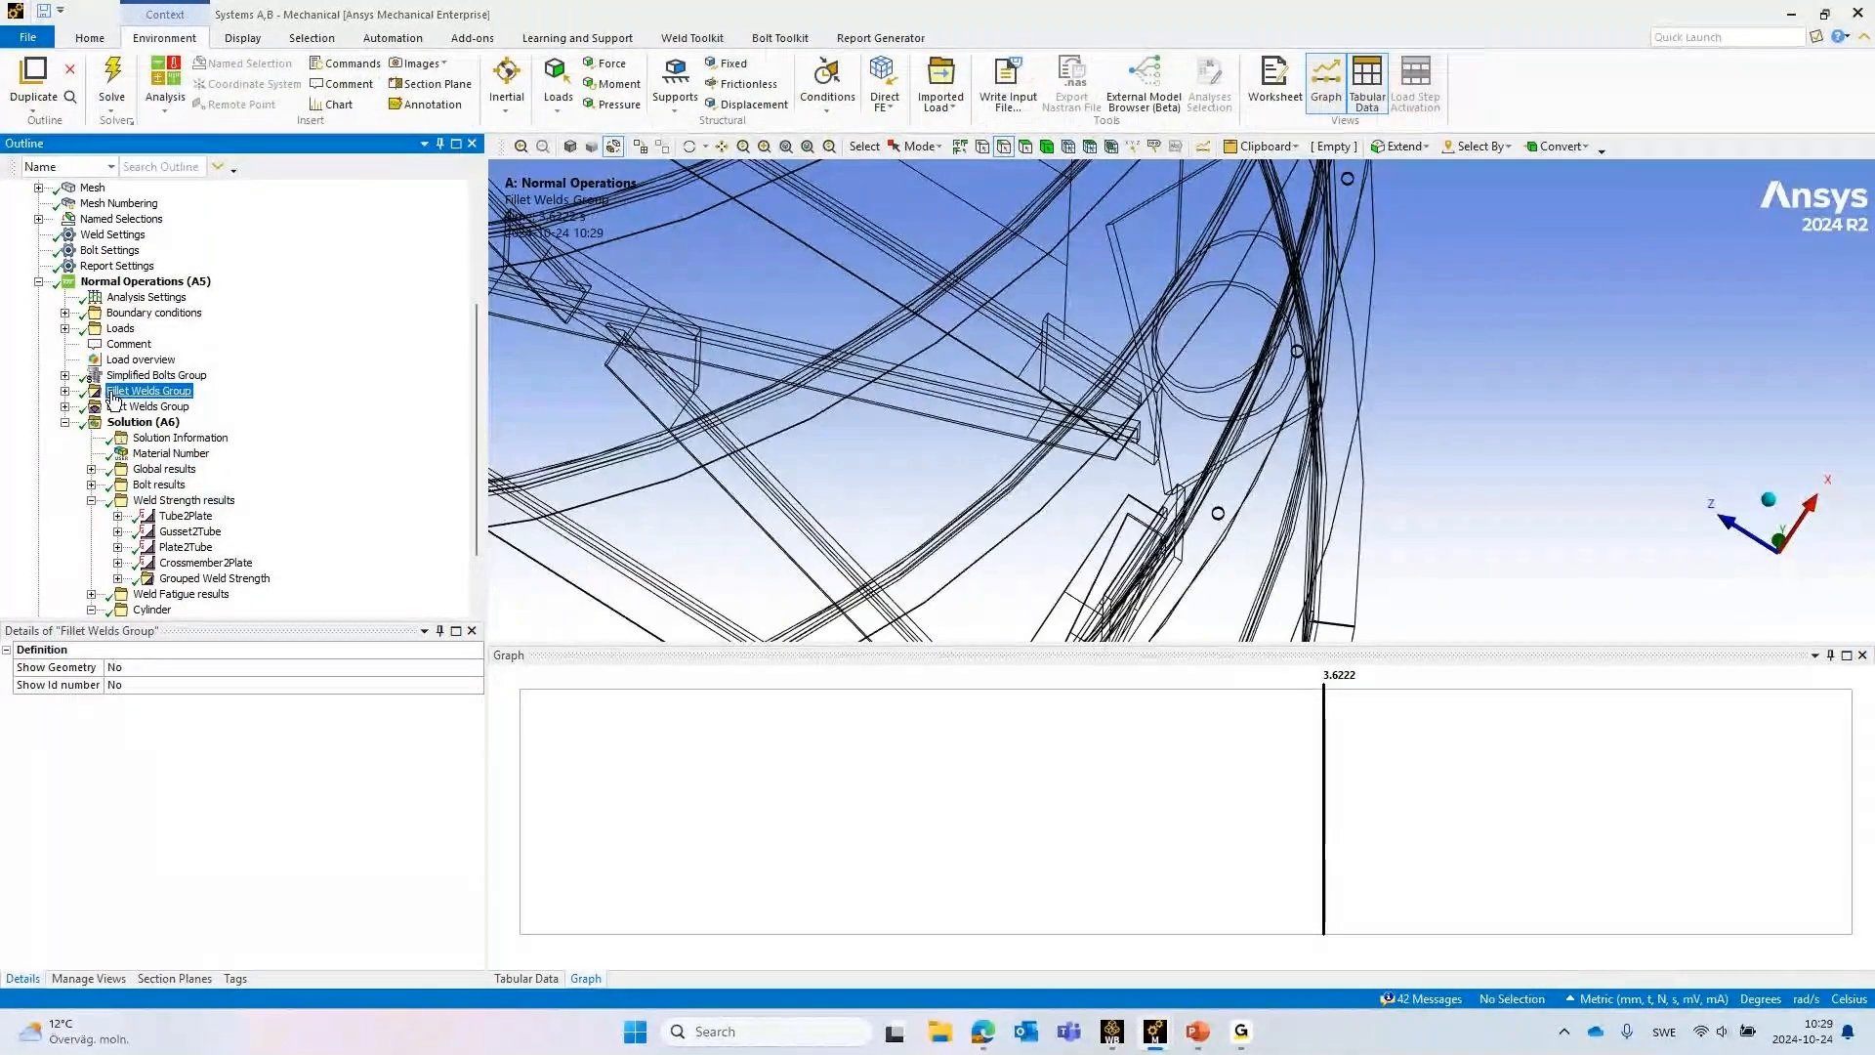
right_click(113, 394)
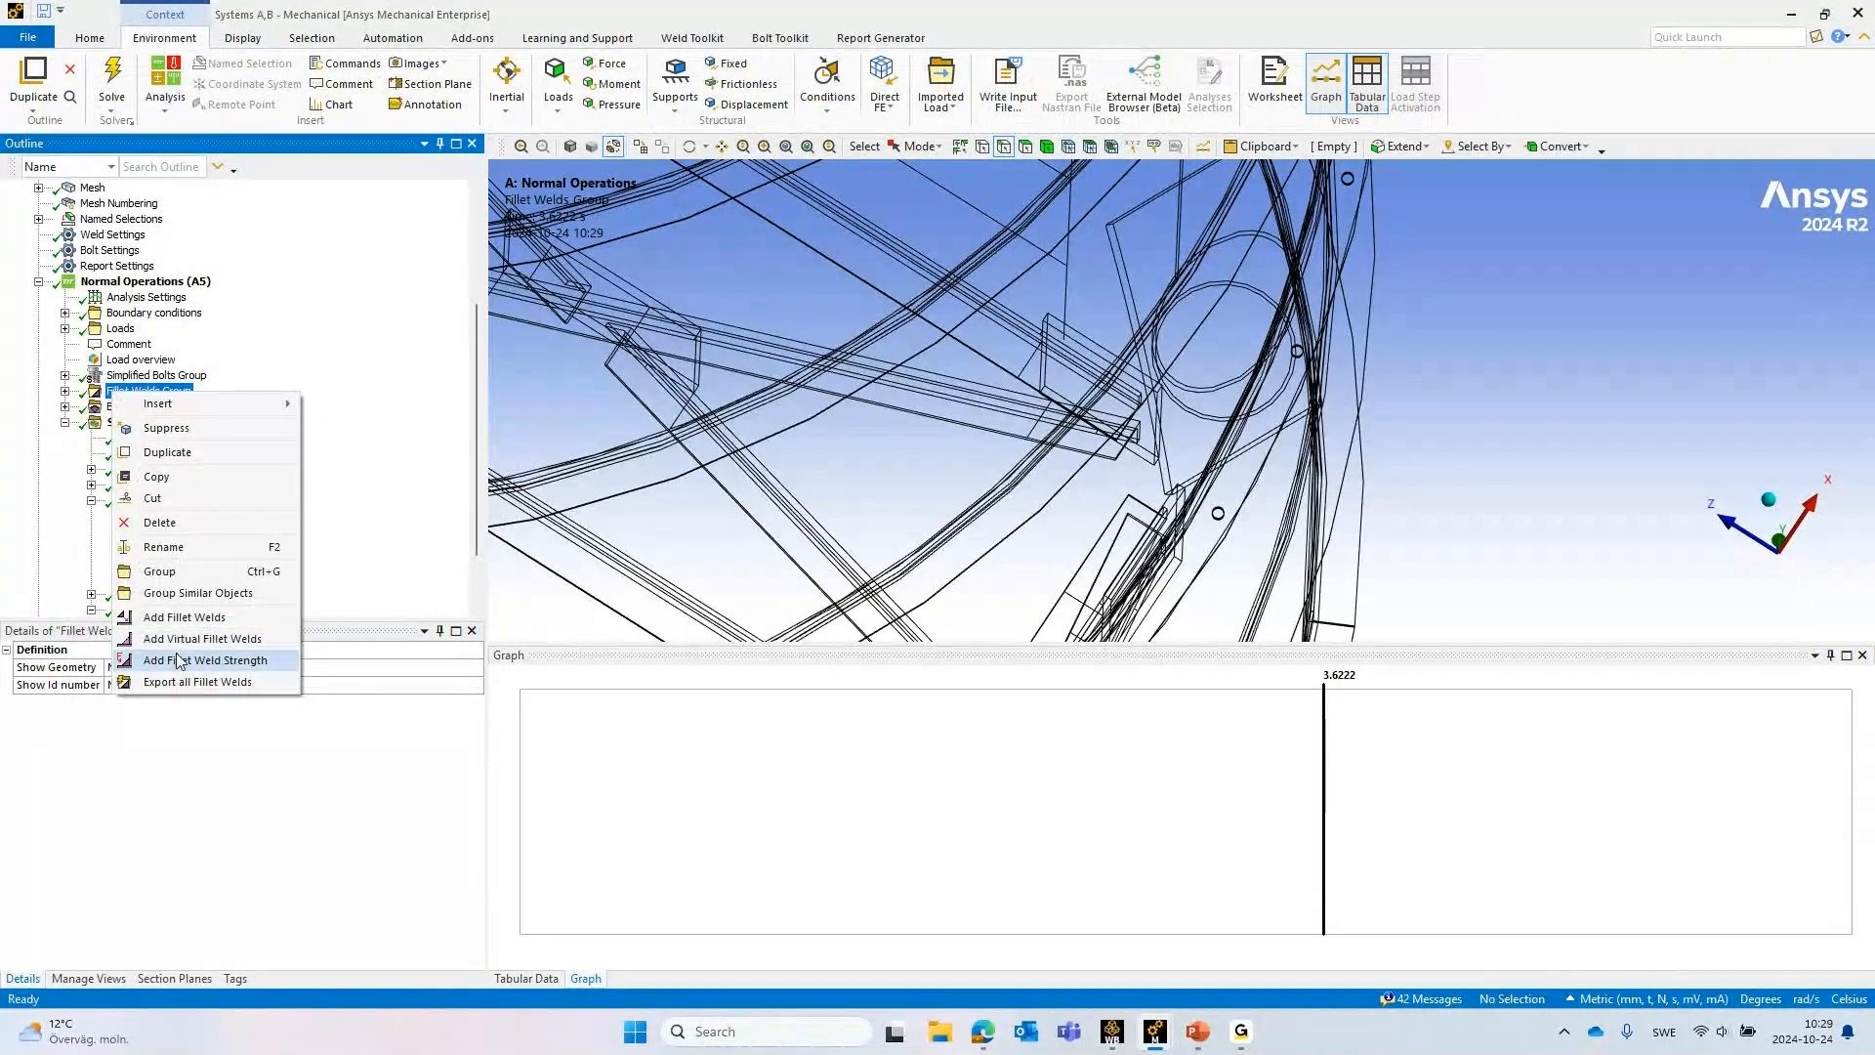
click(691, 353)
Inspect the Tube2Plate and Gusset2Tube weld strength results at the silo legs, including the Gusset2Tube weld result settings
click(186, 516)
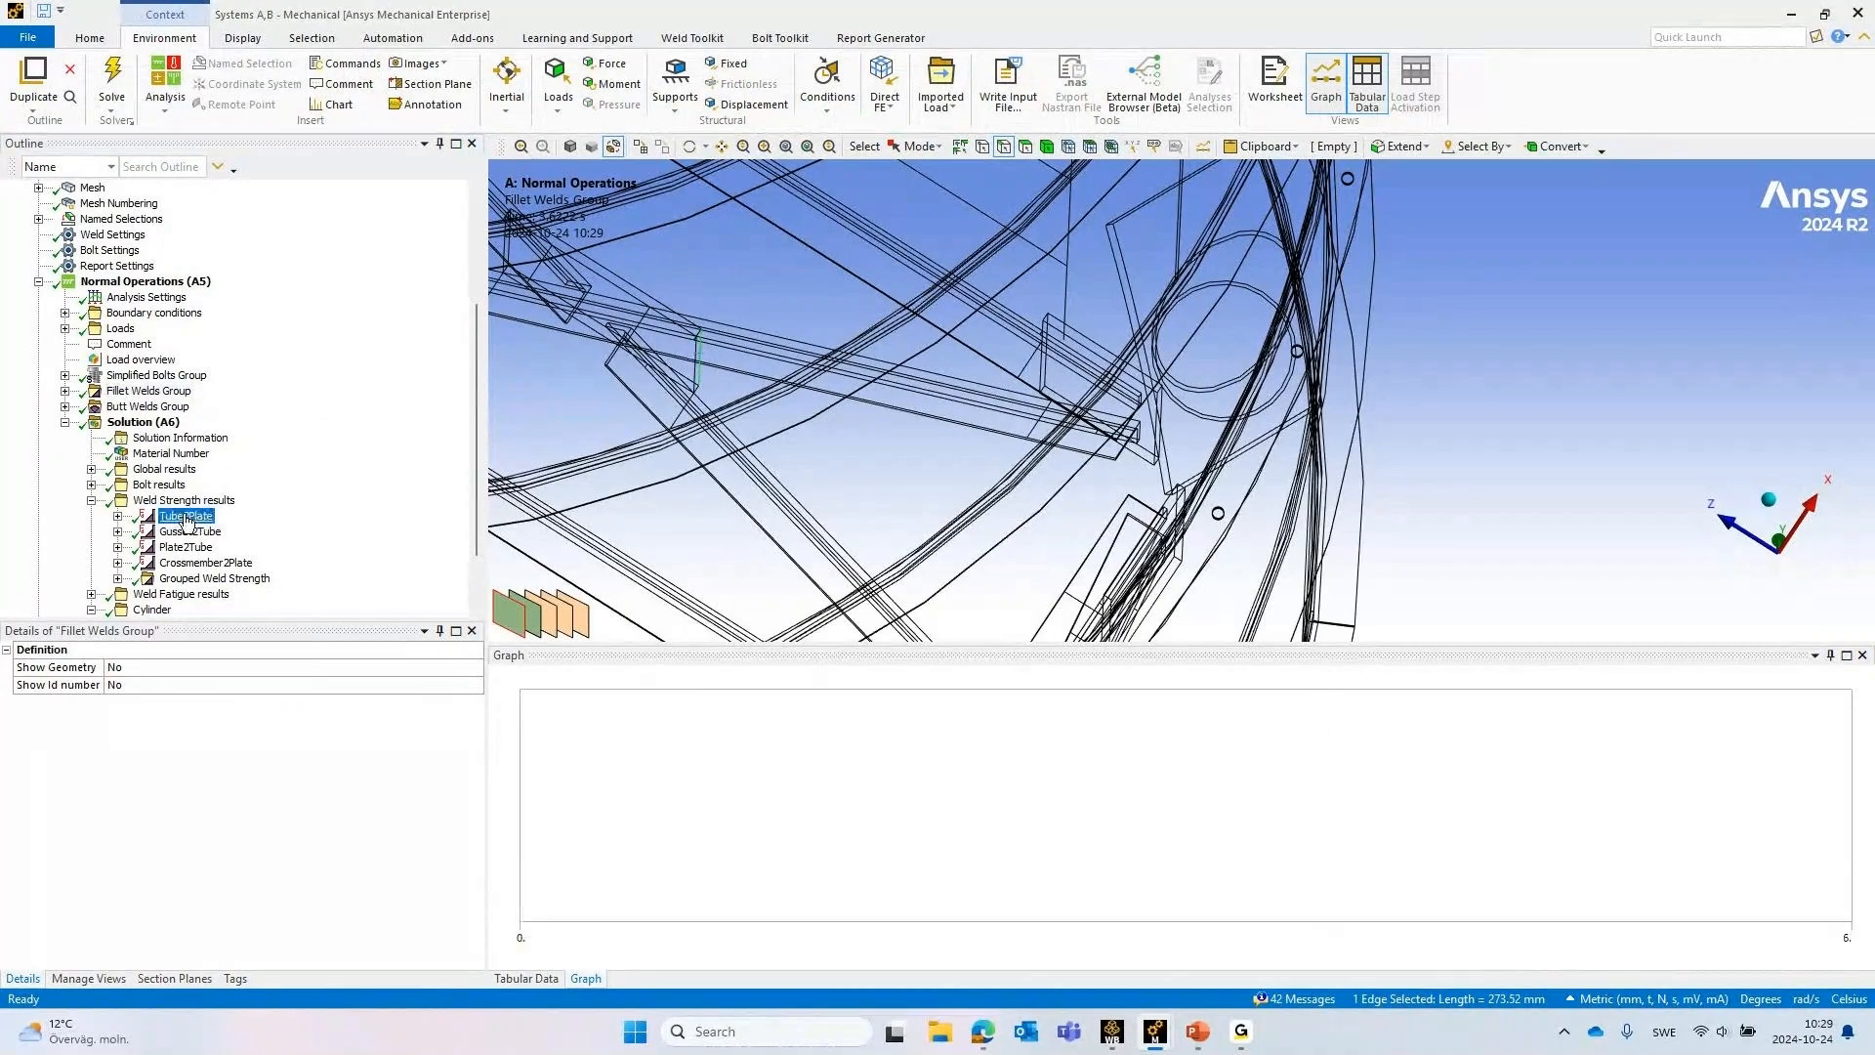
scroll(1071, 387, down, 8)
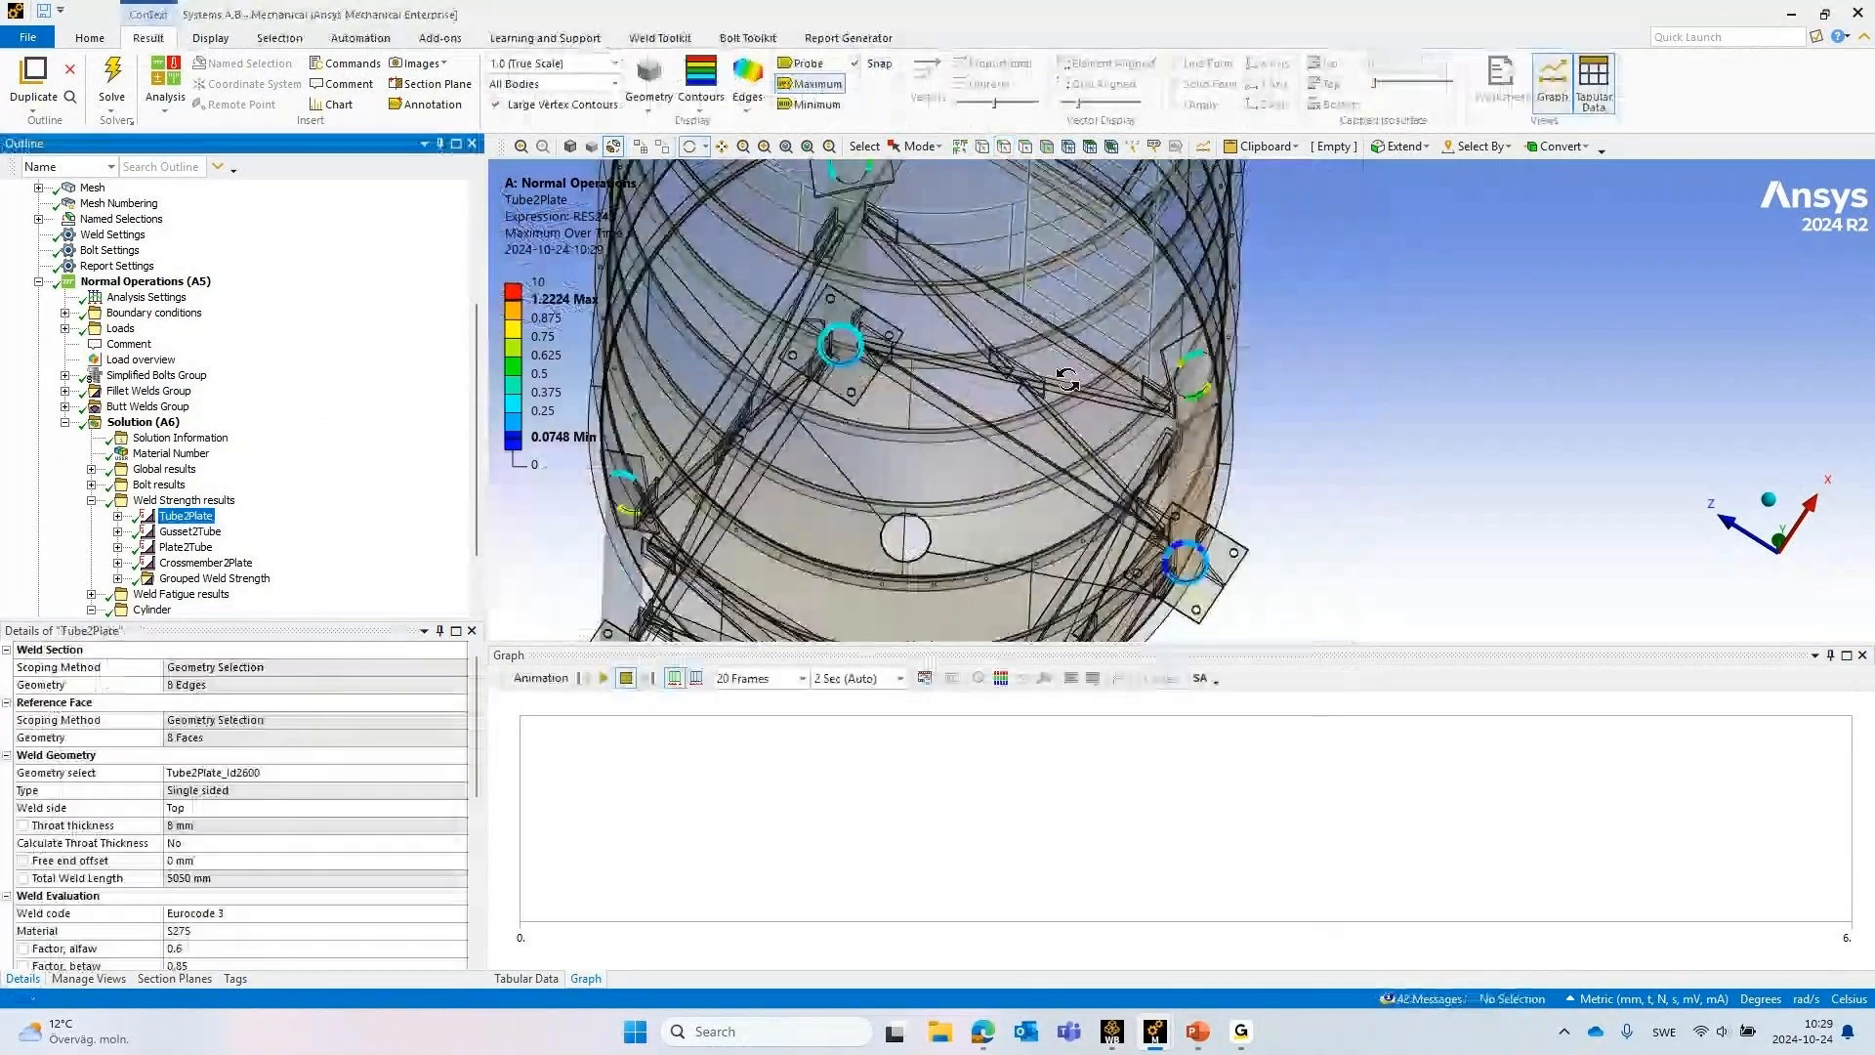
middle_drag(1128, 394, 1128, 309)
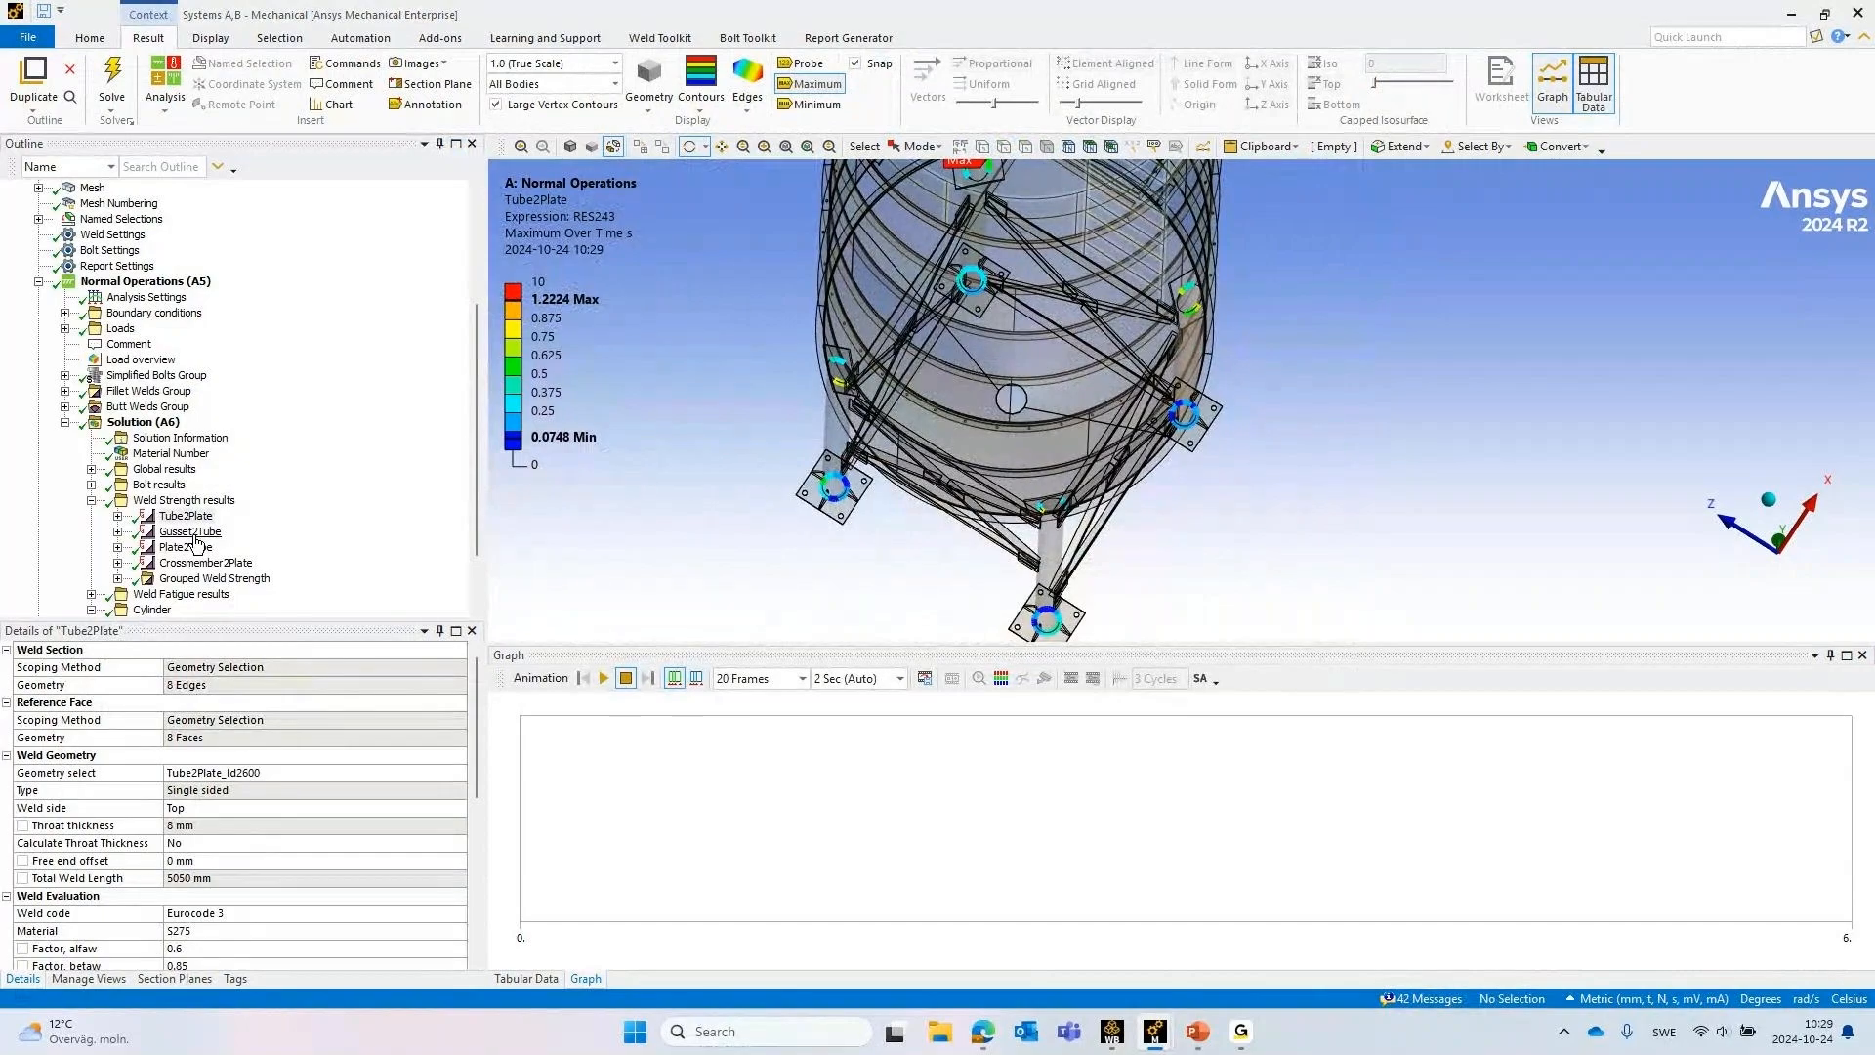
click(192, 532)
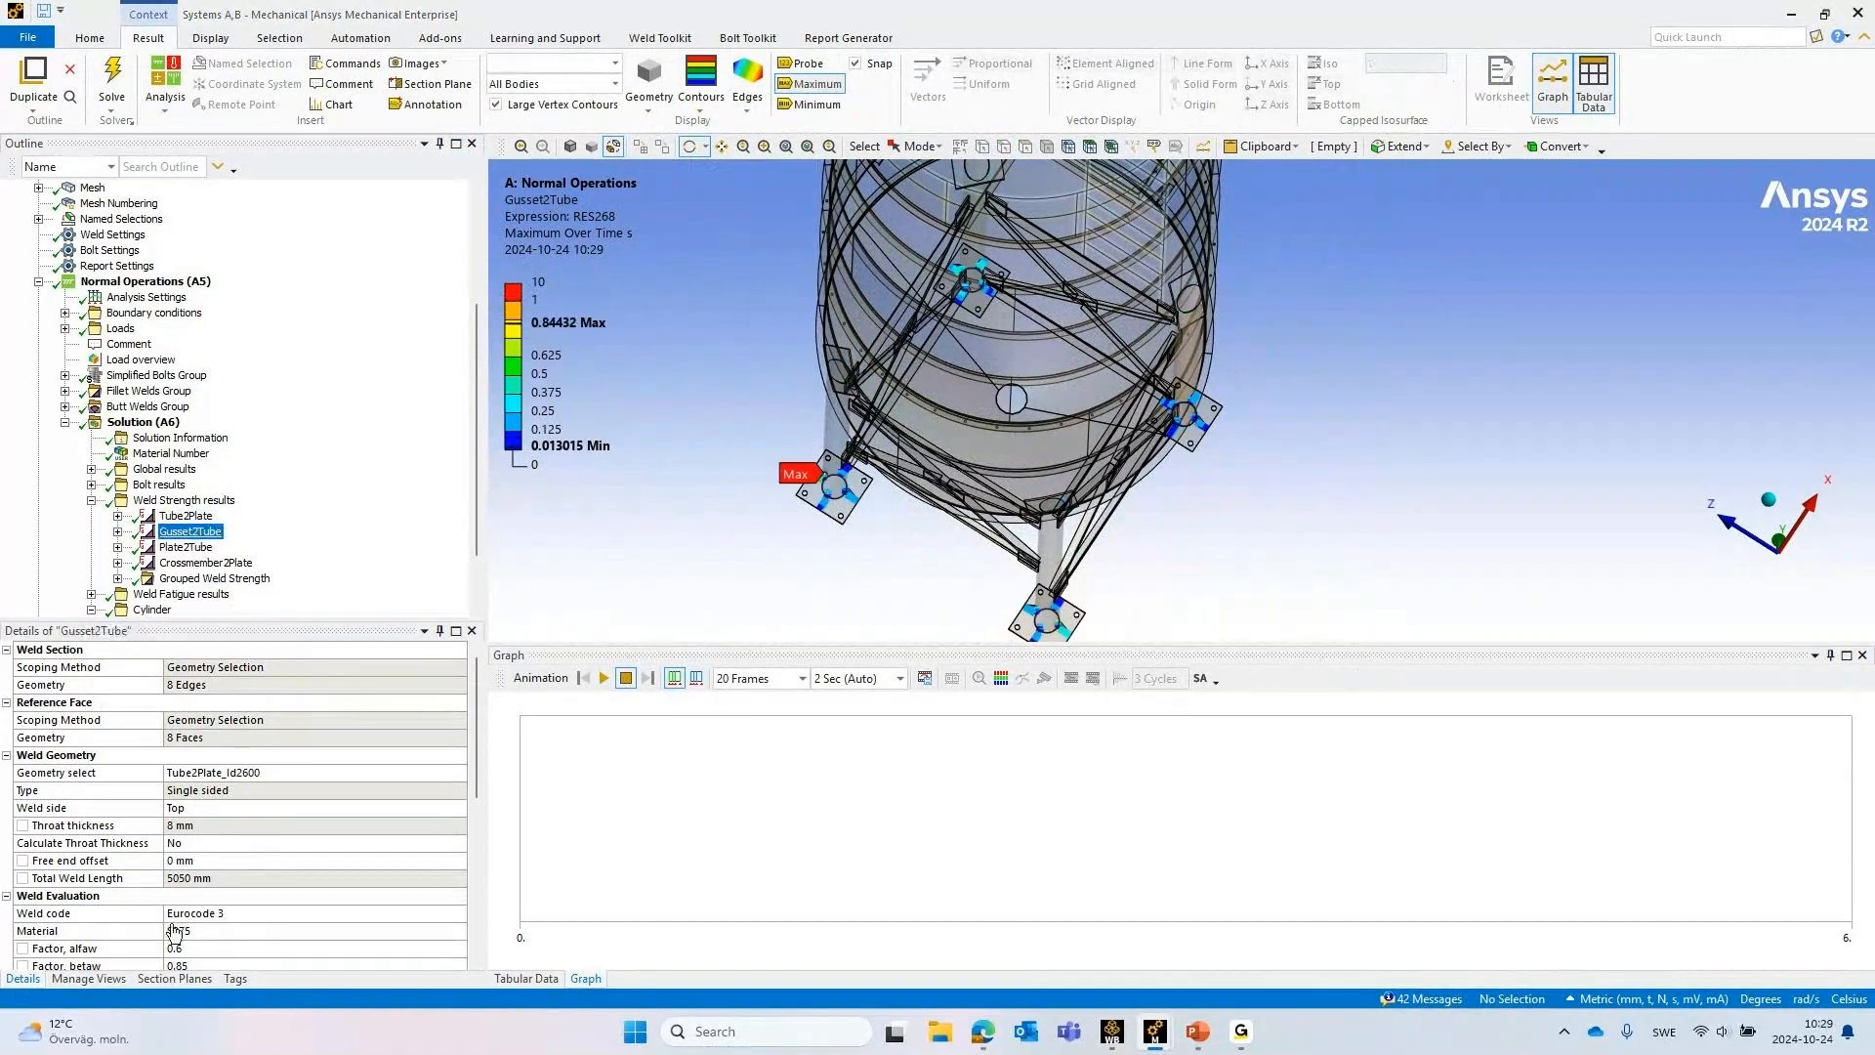
scroll(191, 809, down, 6)
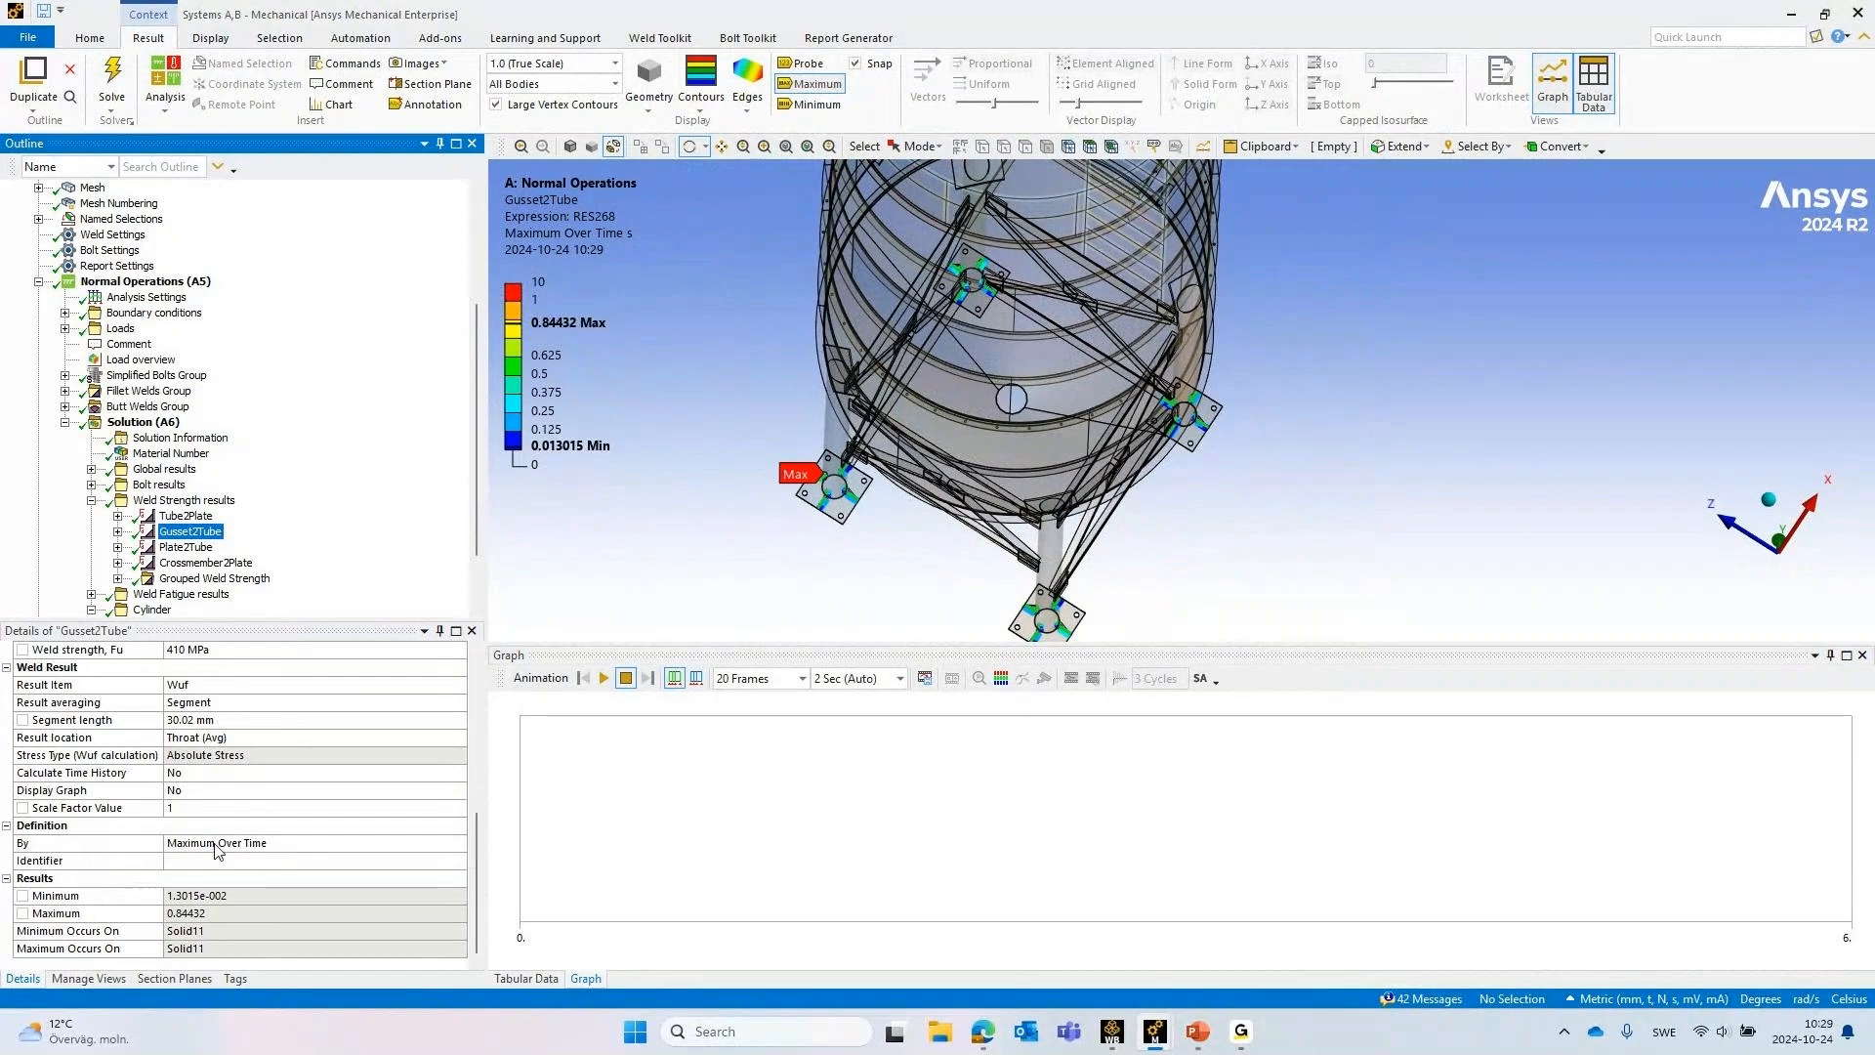
Display the Grouped Weld Strength result for all fillet welds, and return to the Normal Operations Solution
click(188, 547)
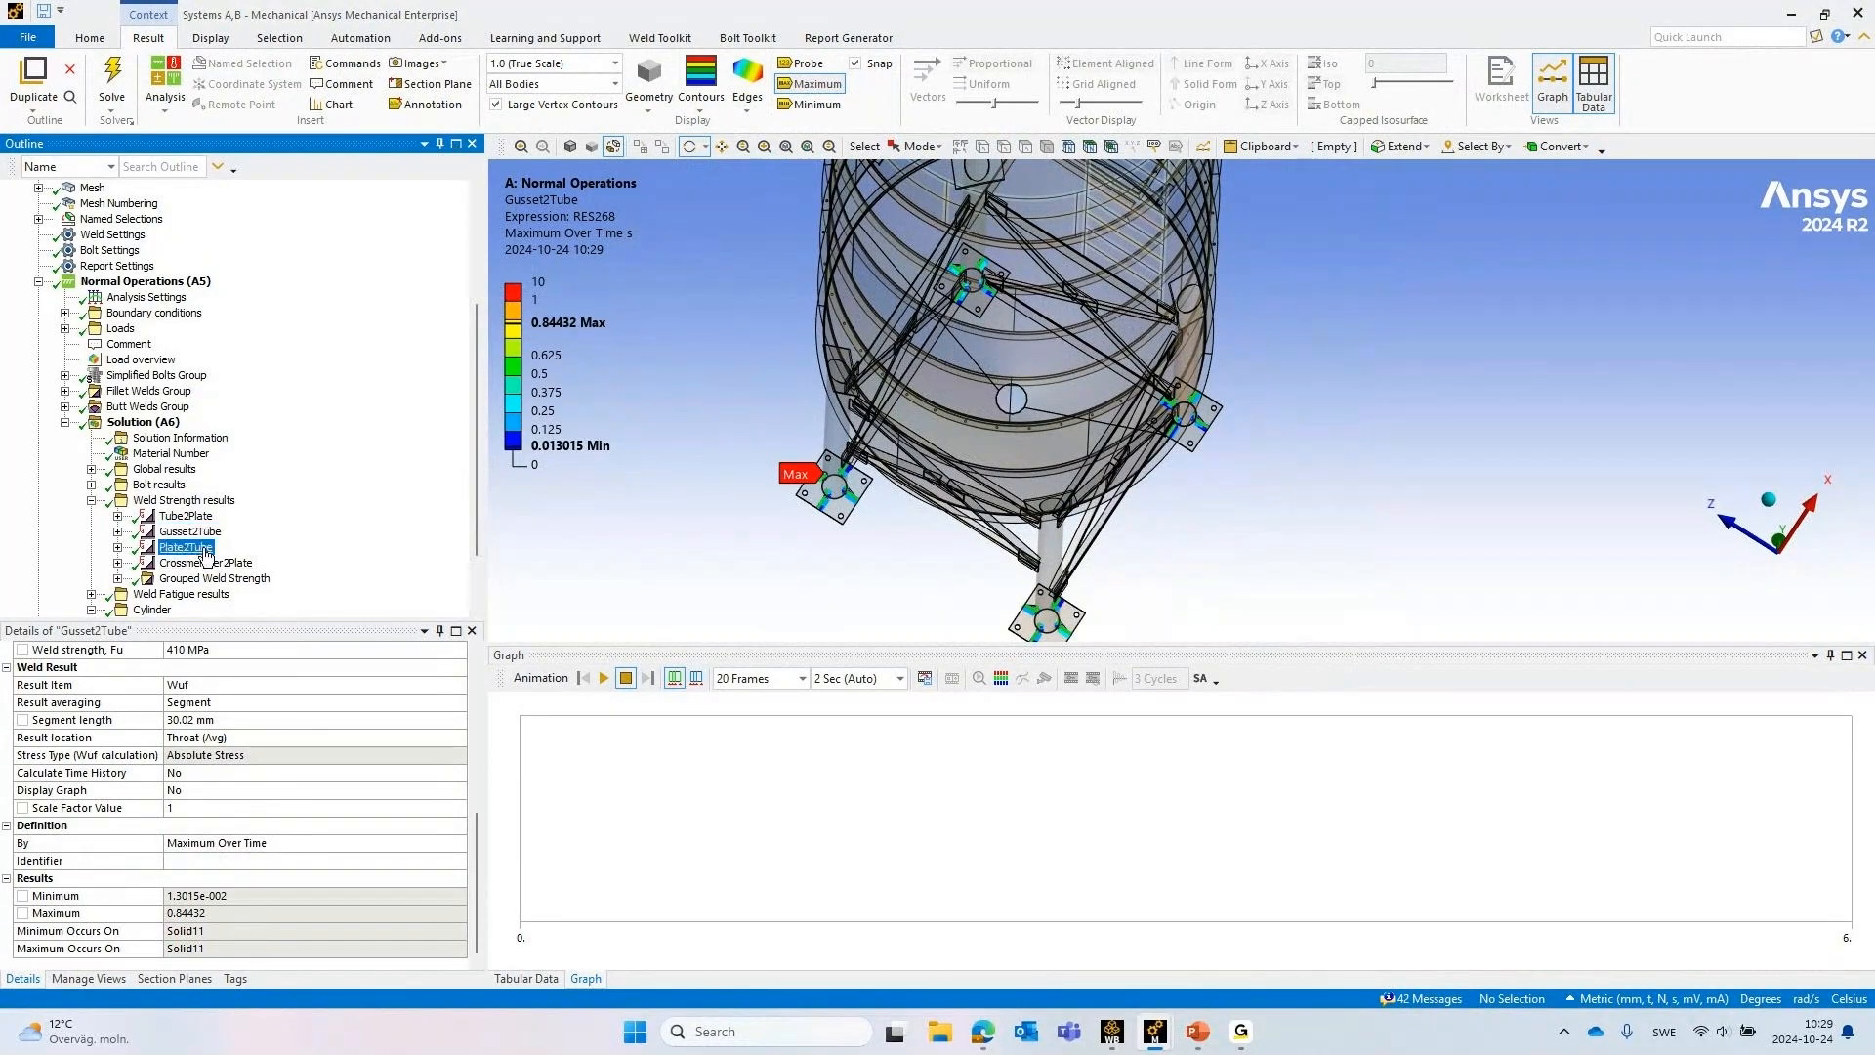
click(205, 577)
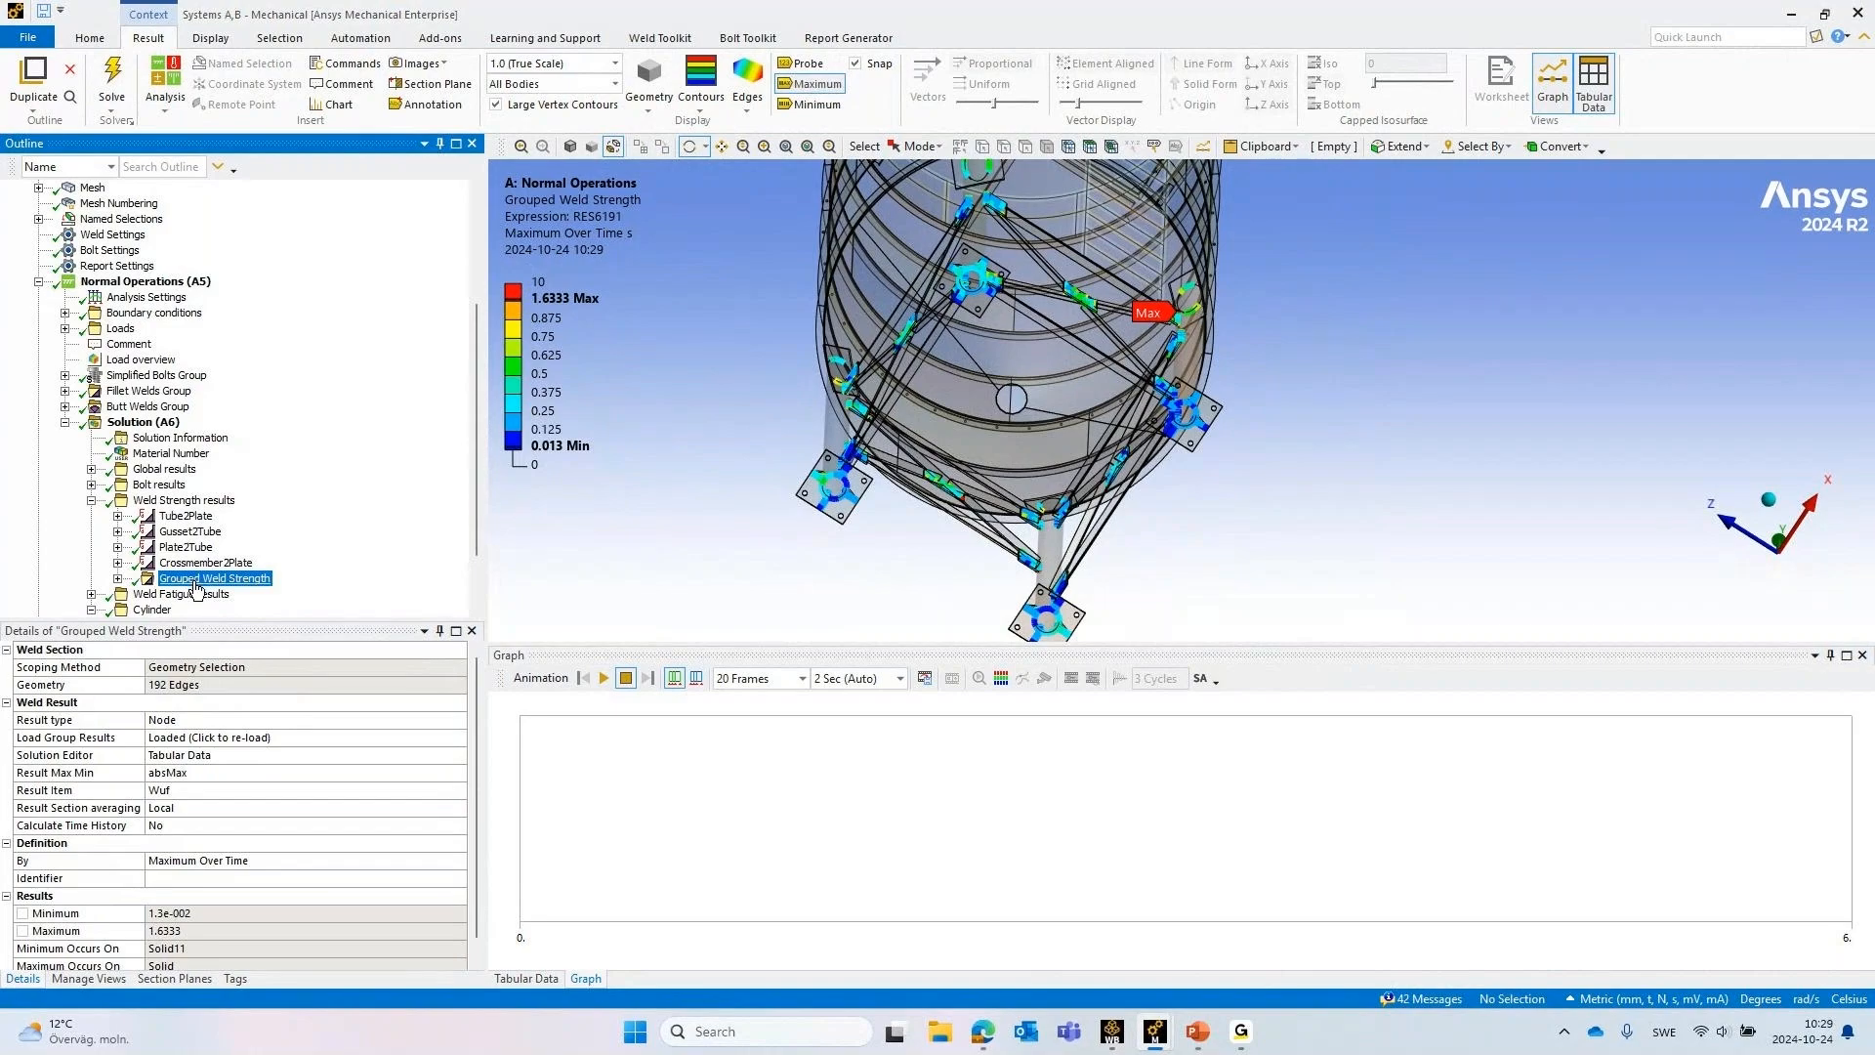
click(164, 427)
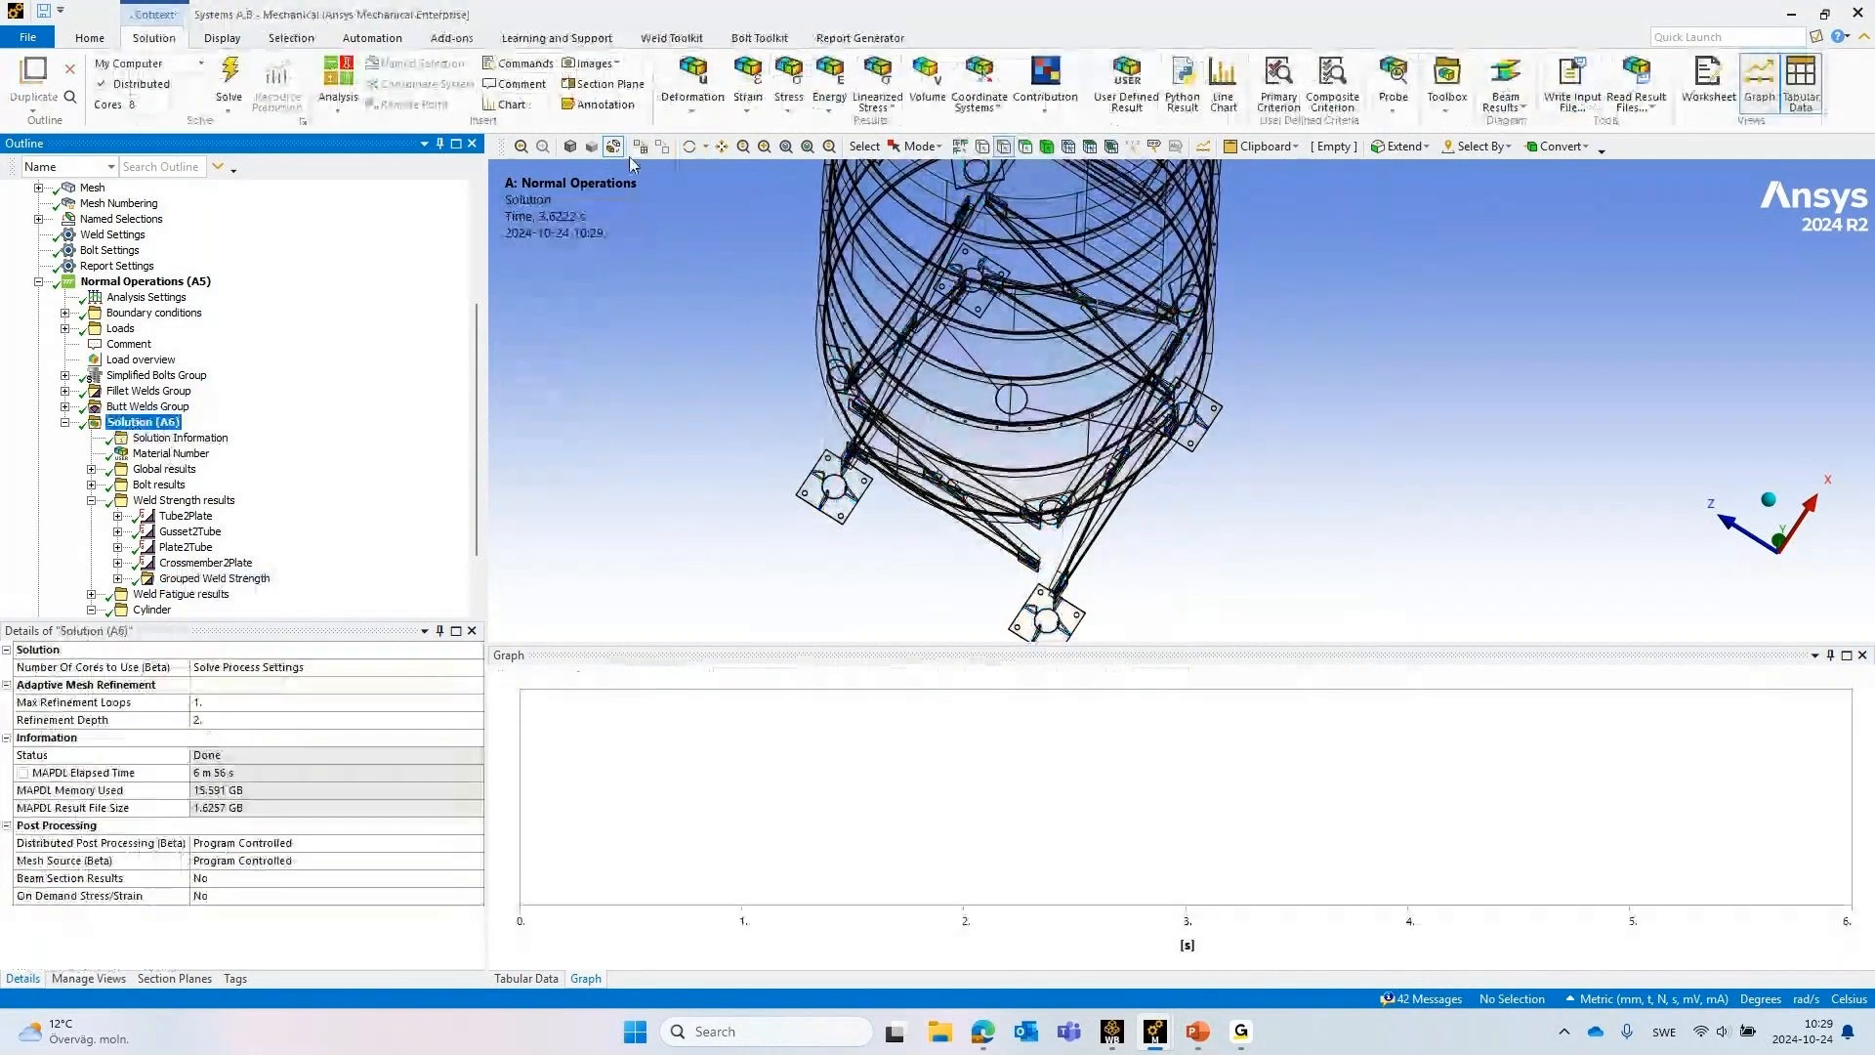
Add a second Grouped Weld Strength result under Weld Strength results and load its group results
click(673, 38)
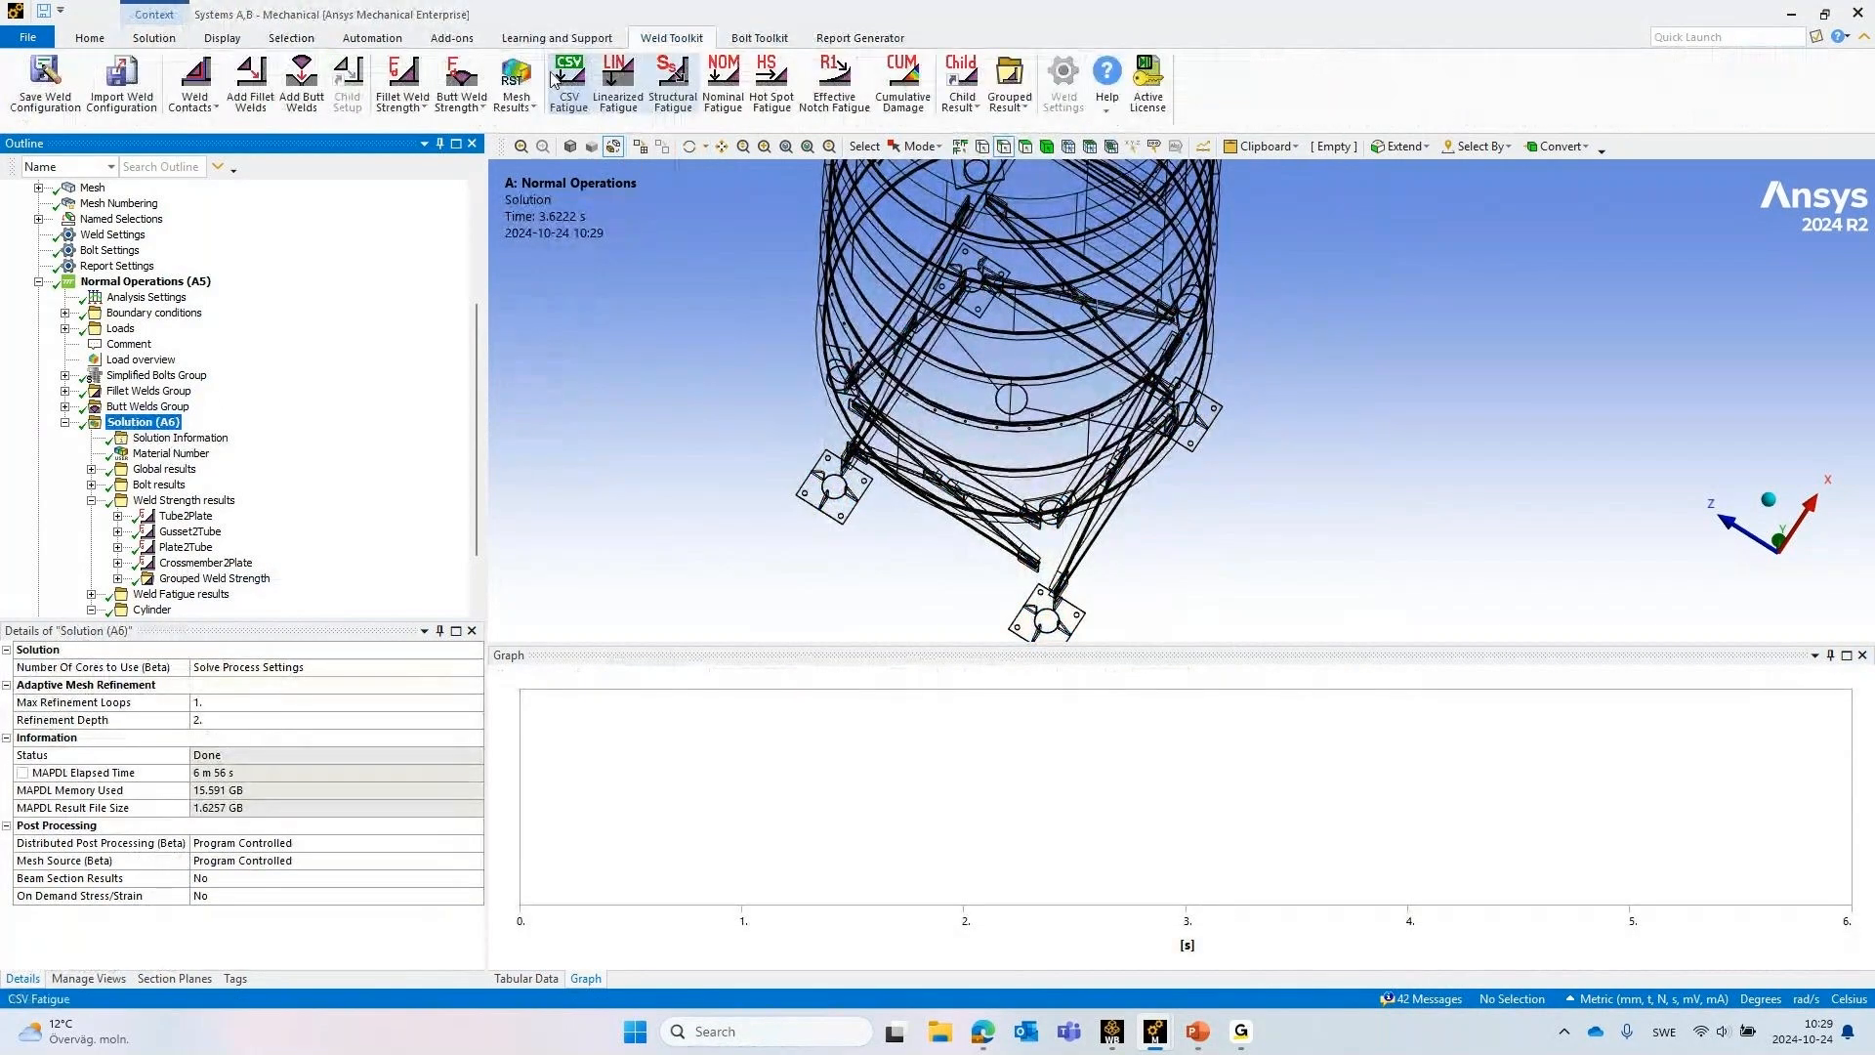
click(1010, 82)
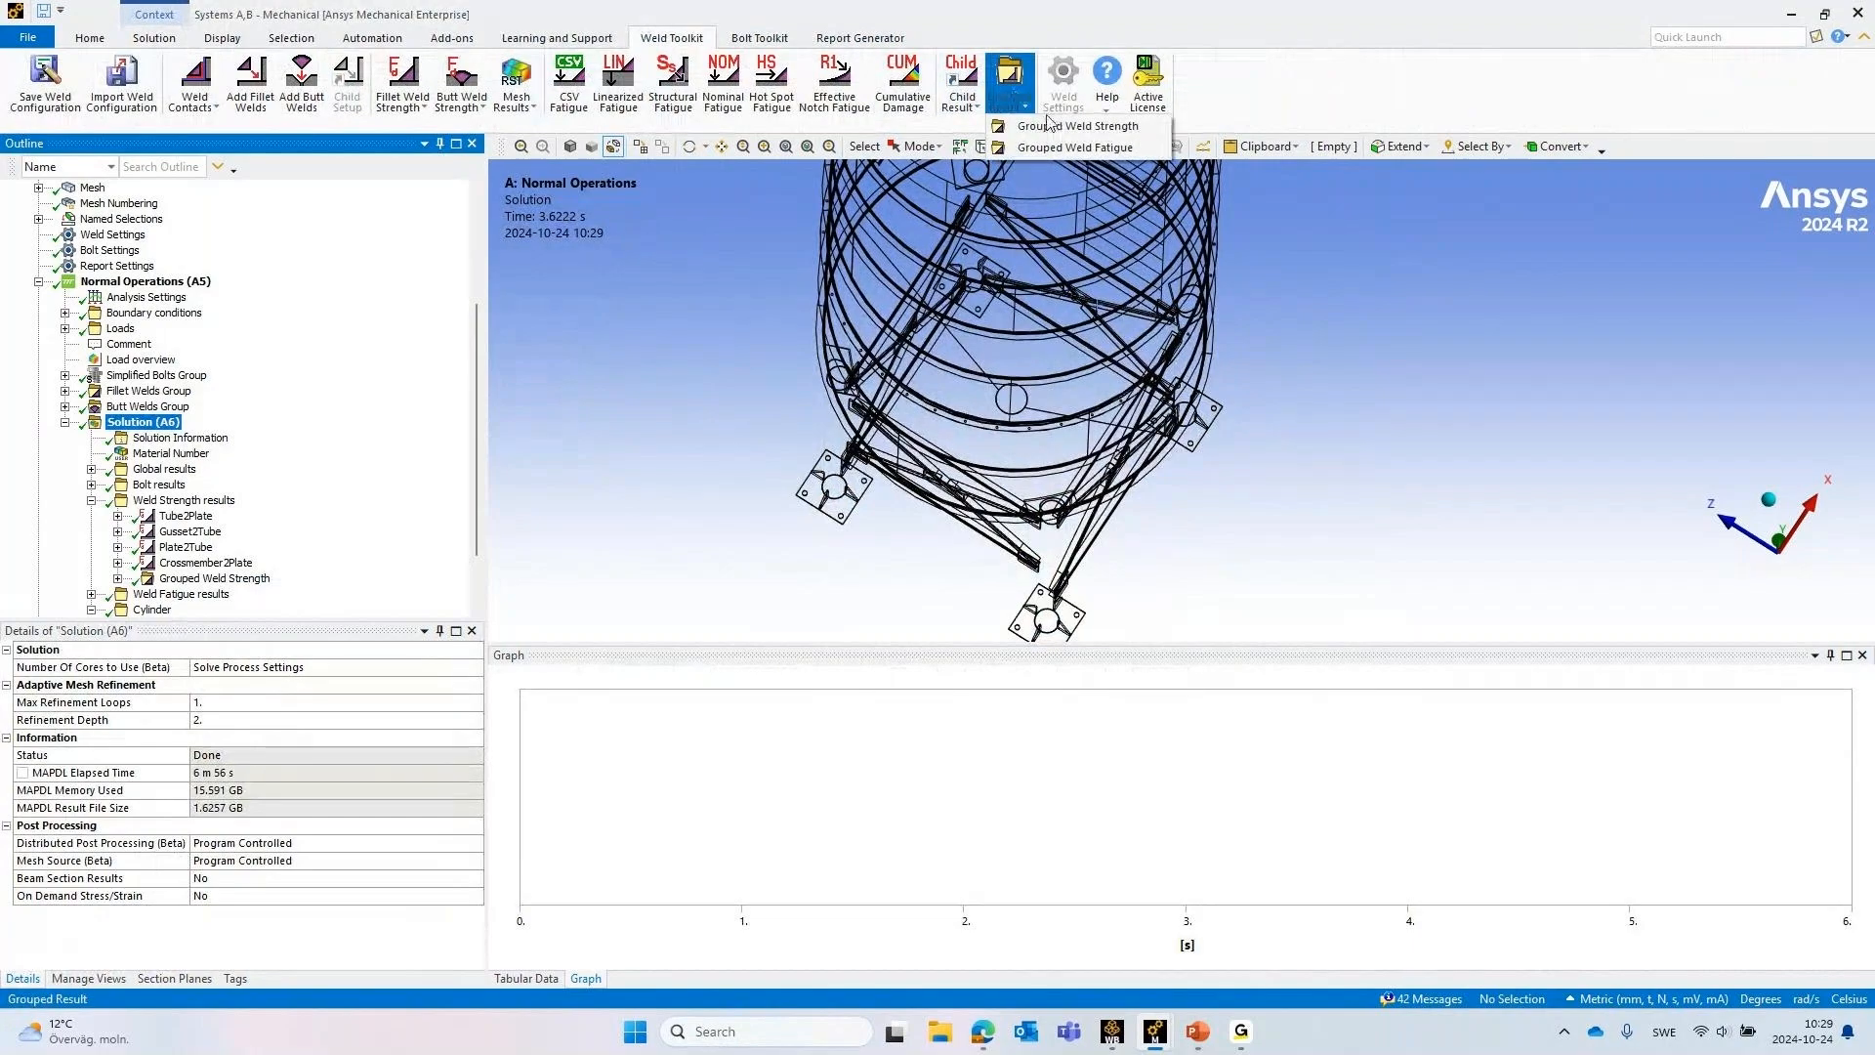
click(1051, 126)
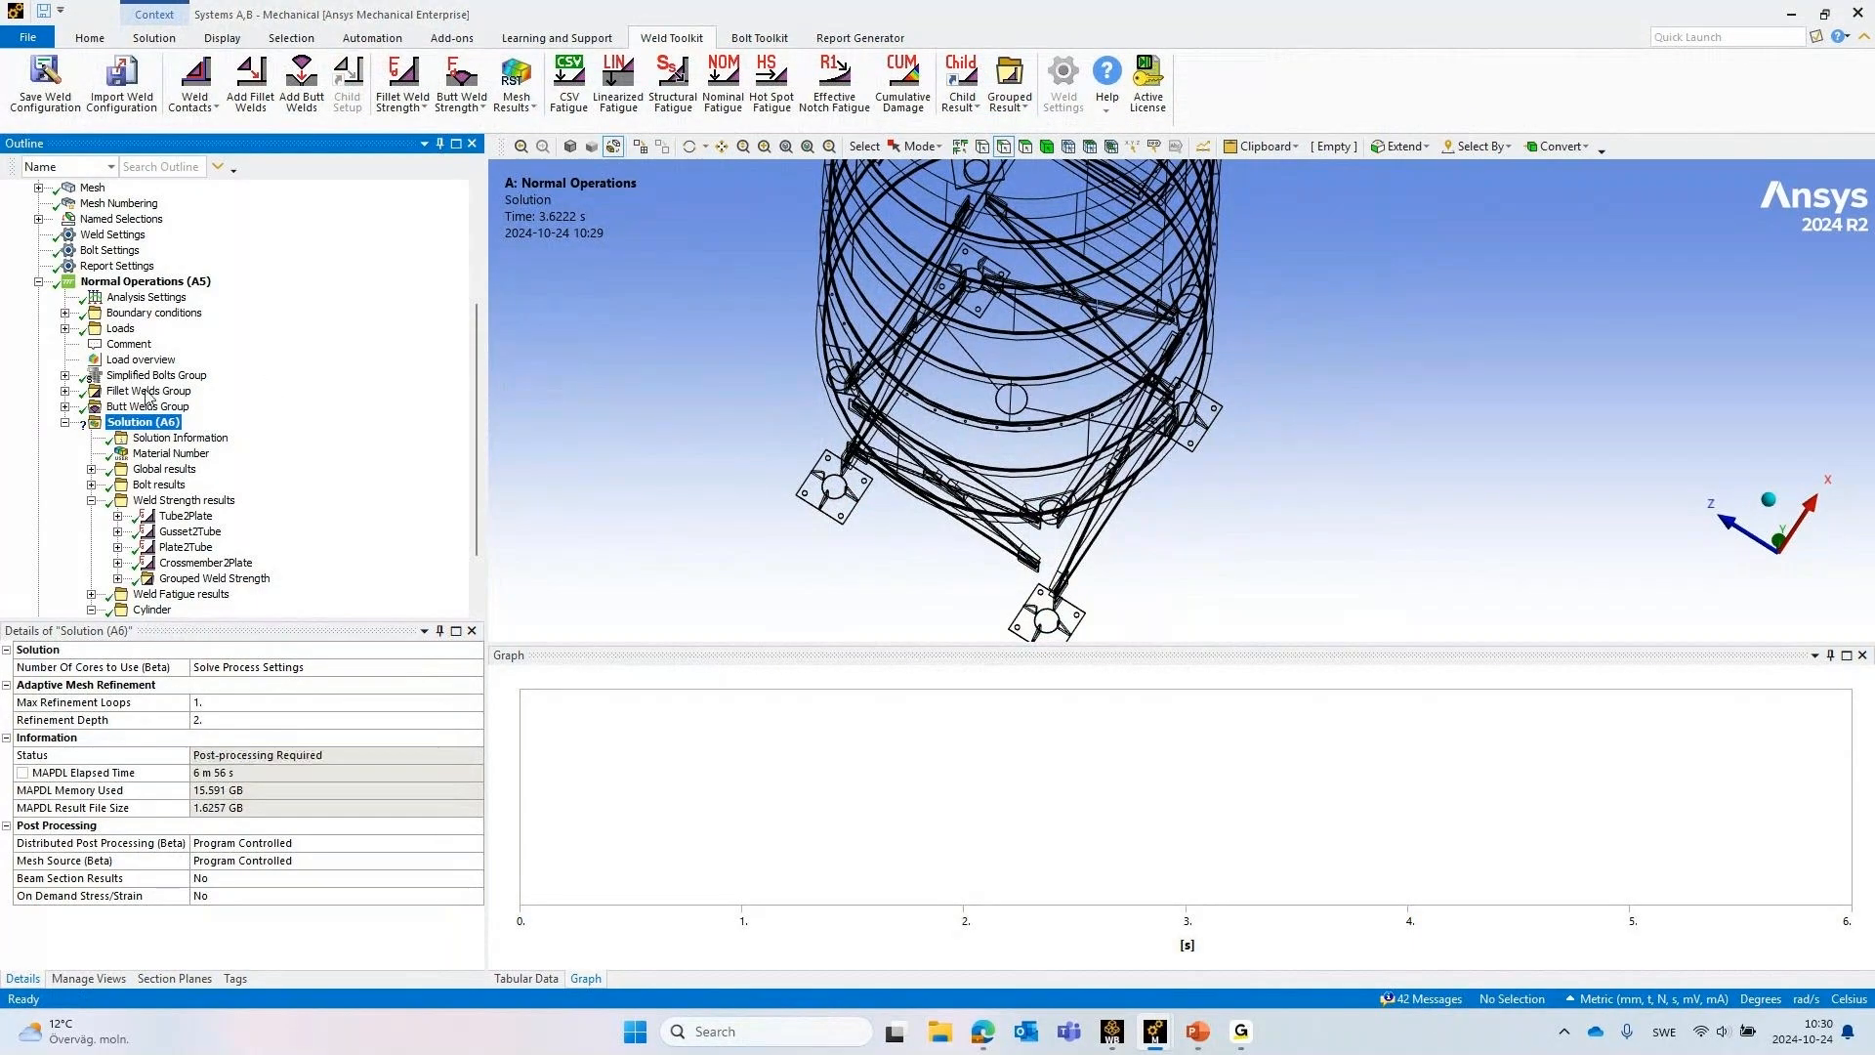
drag(140, 406, 172, 456)
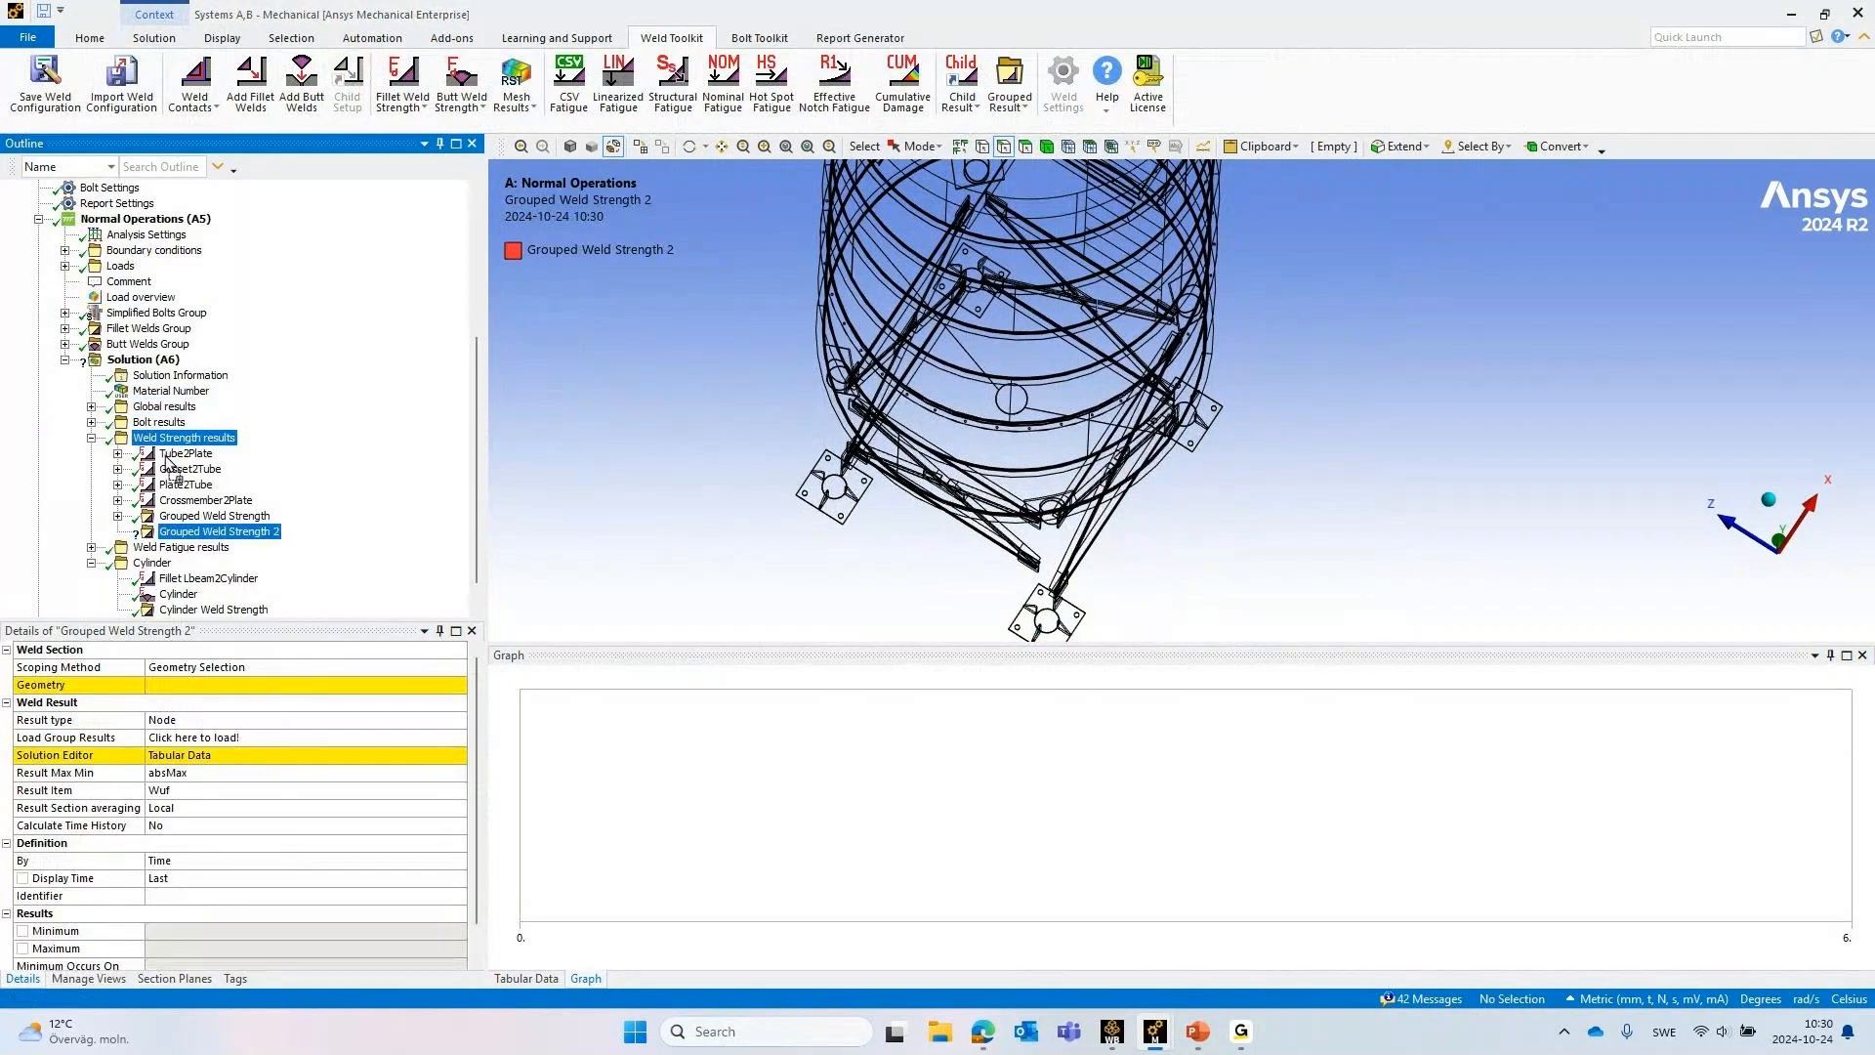
click(181, 742)
click(184, 743)
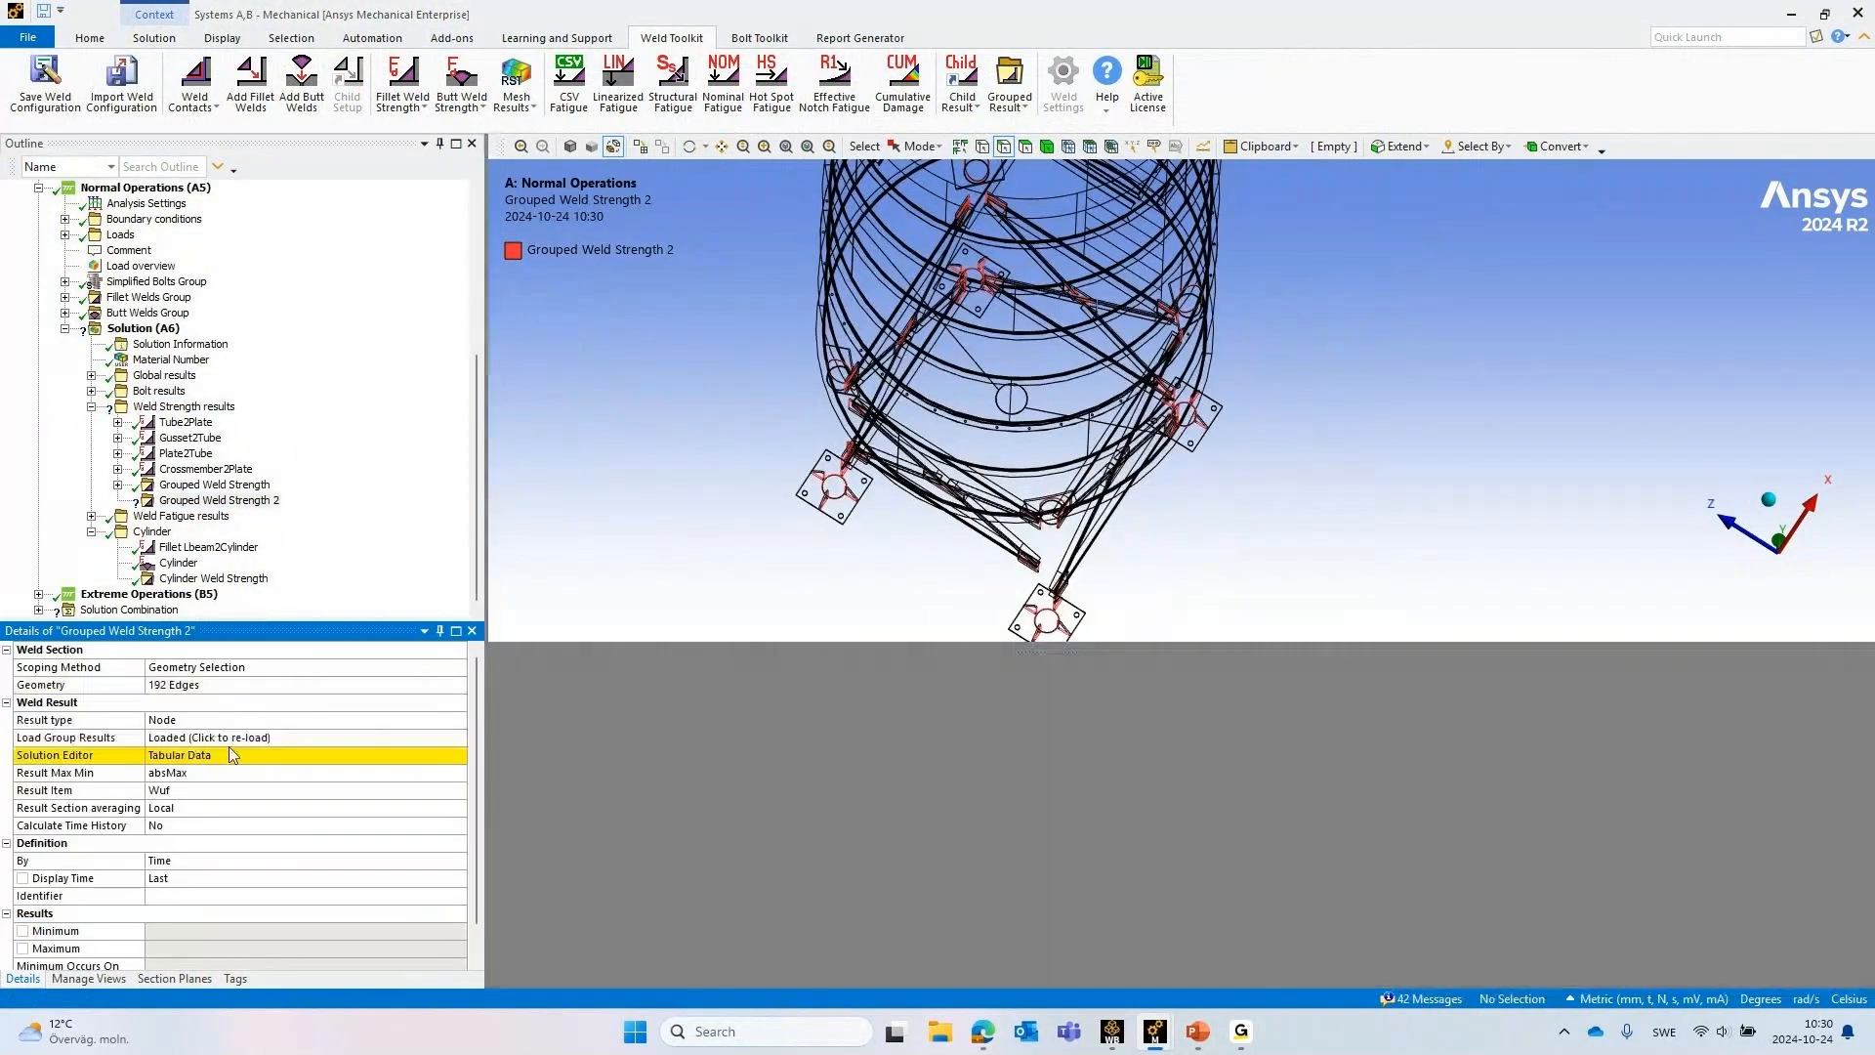
Review the new grouped result's Solution Editor table and the available analysis names, and cancel without changing anything
click(186, 758)
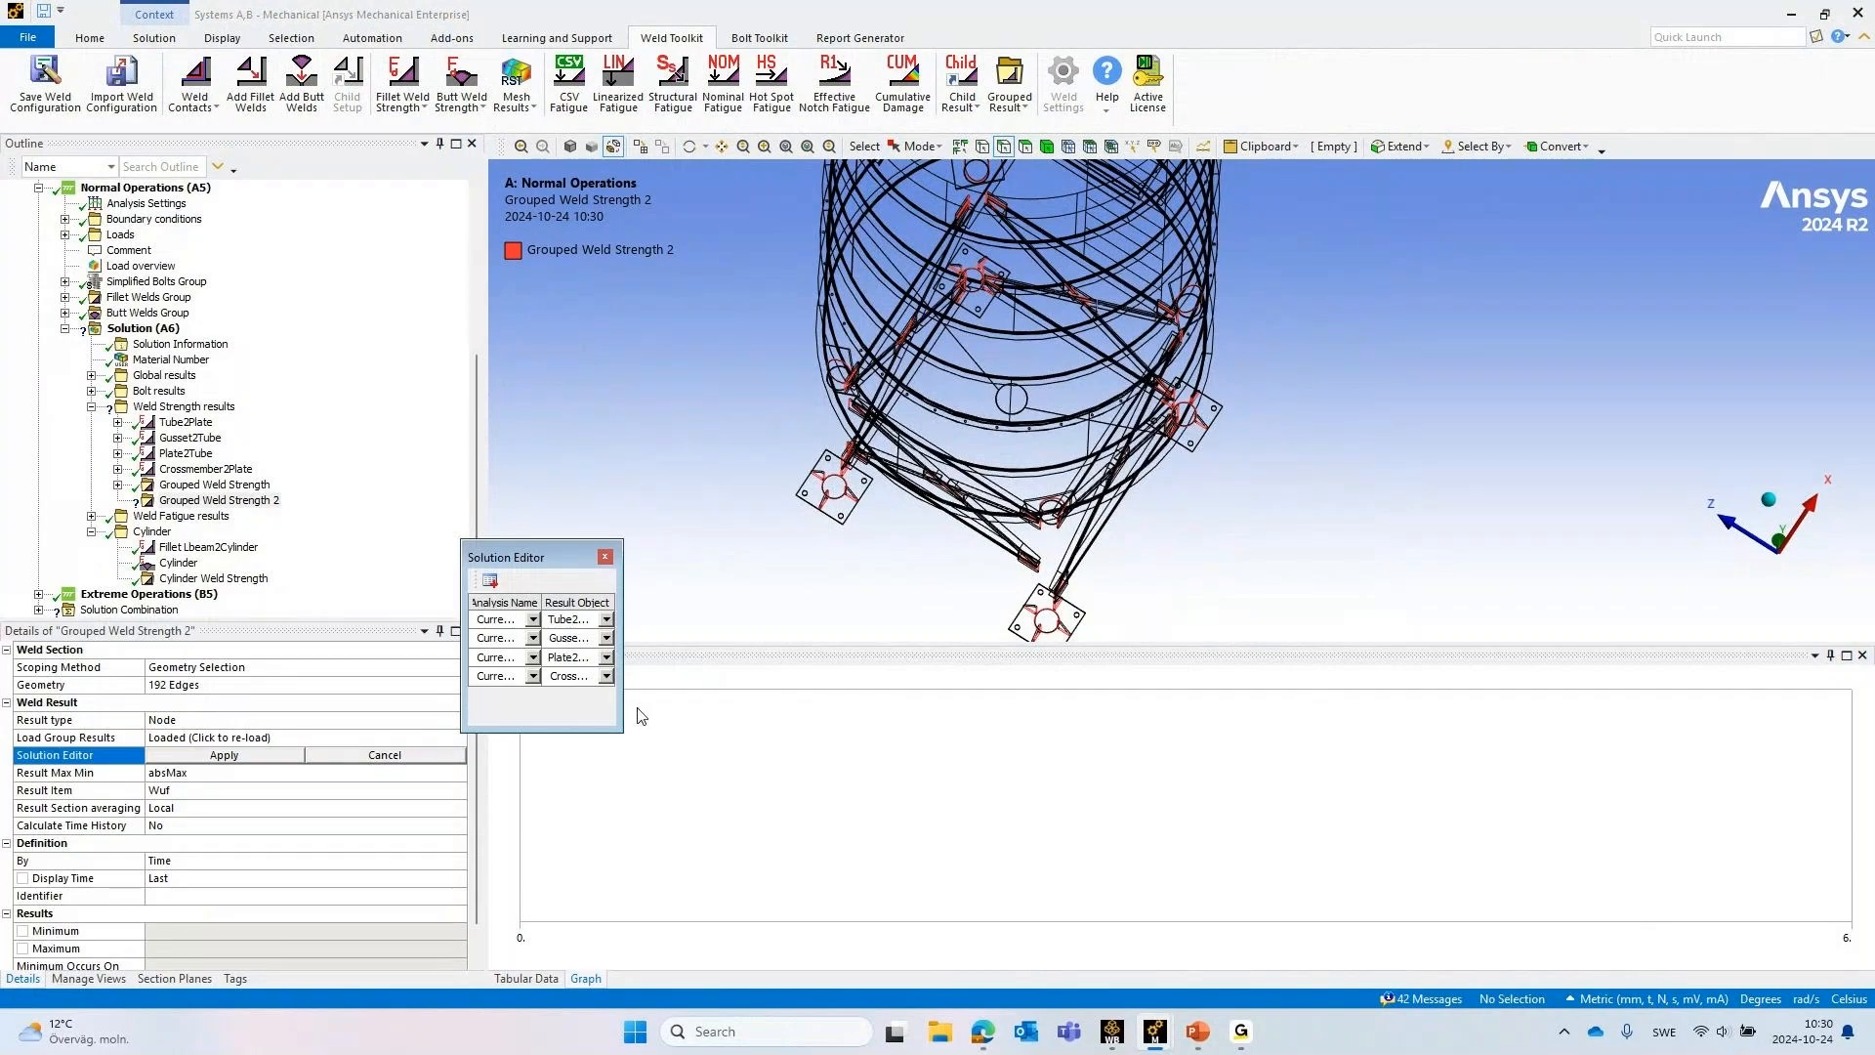
drag(628, 713, 1007, 712)
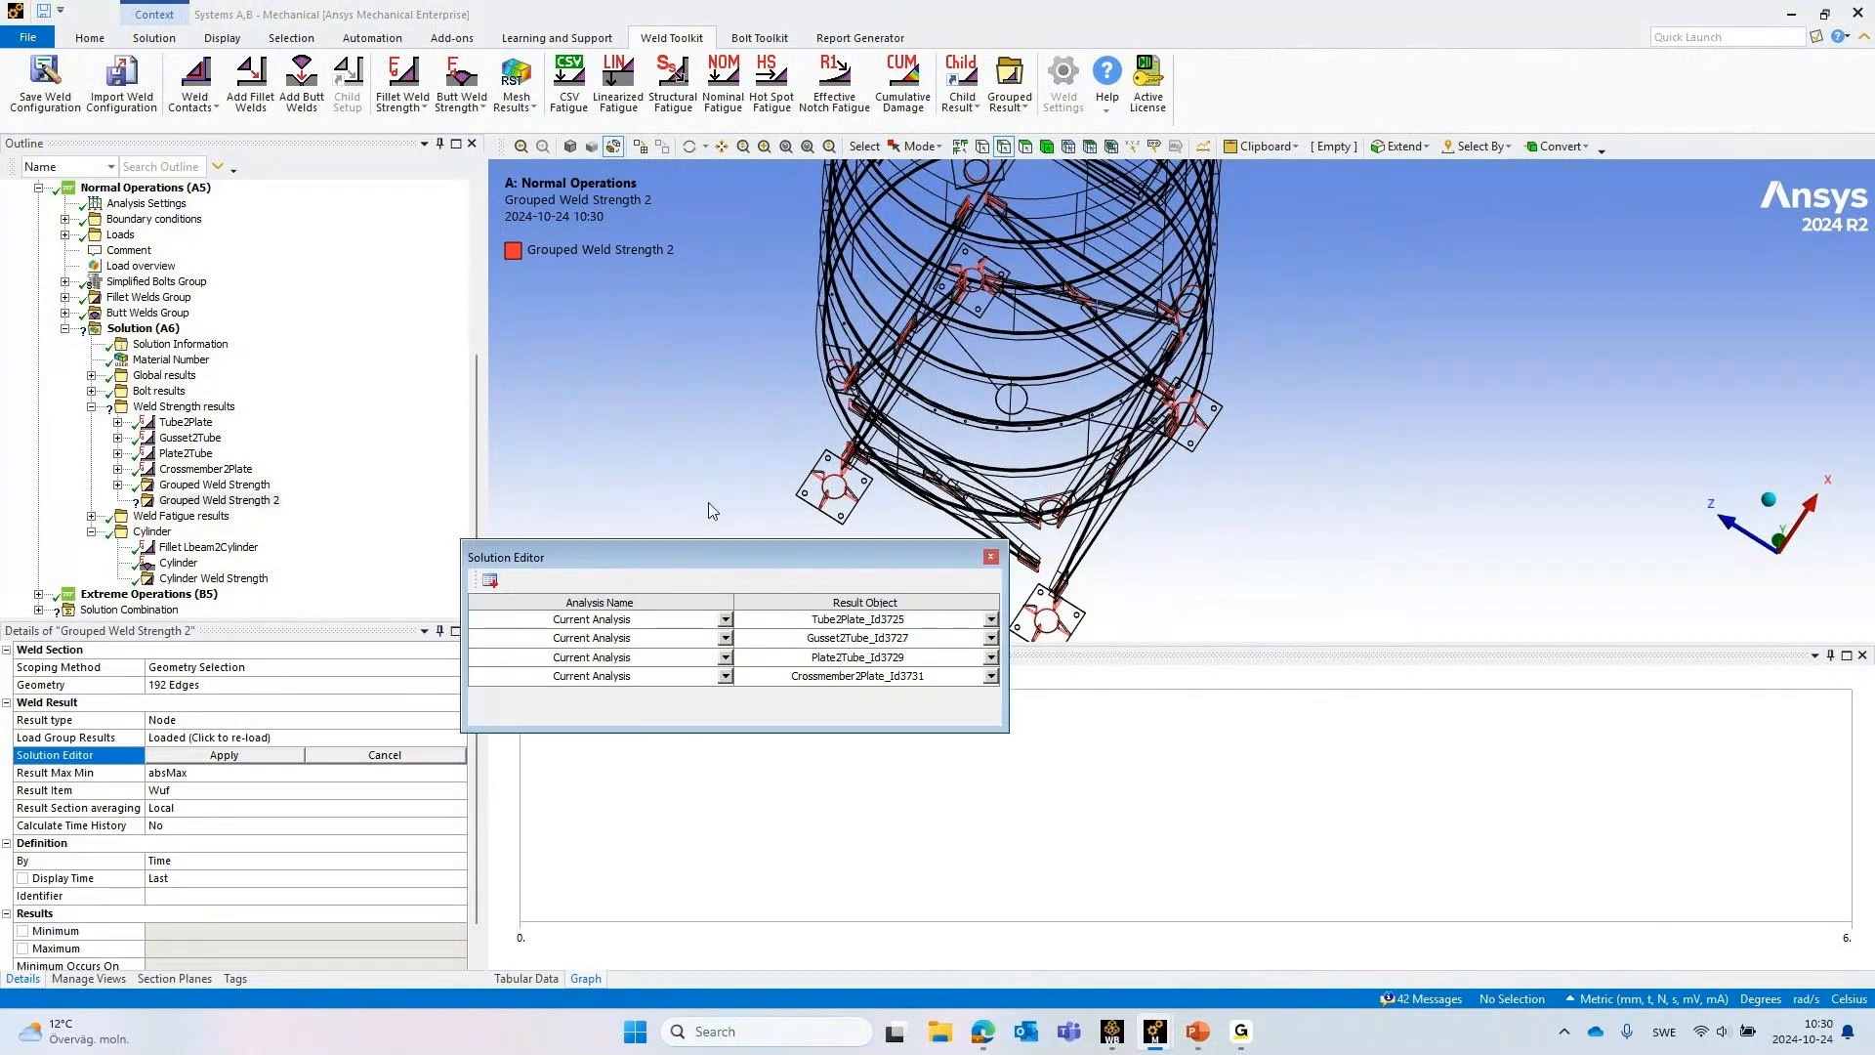
click(480, 682)
click(724, 620)
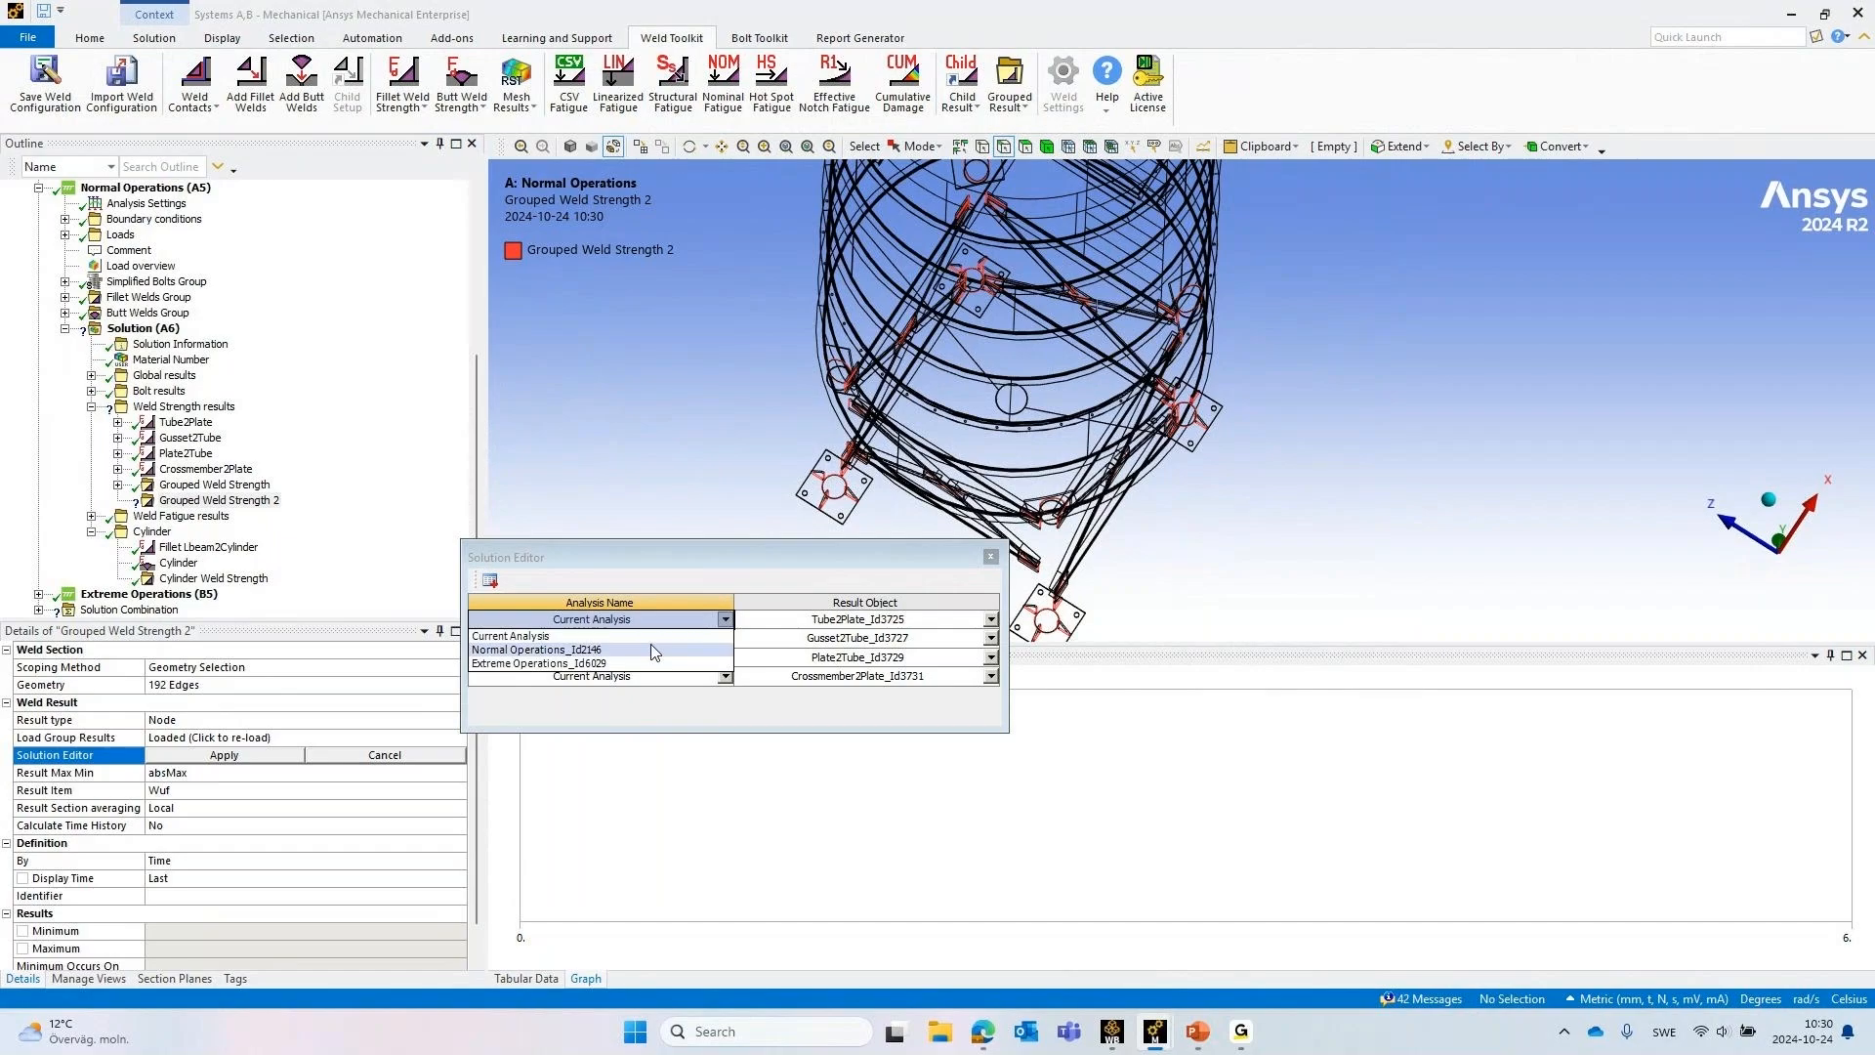
click(384, 755)
Delete the newly added Grouped Weld Strength 2 result
click(220, 502)
right_click(223, 505)
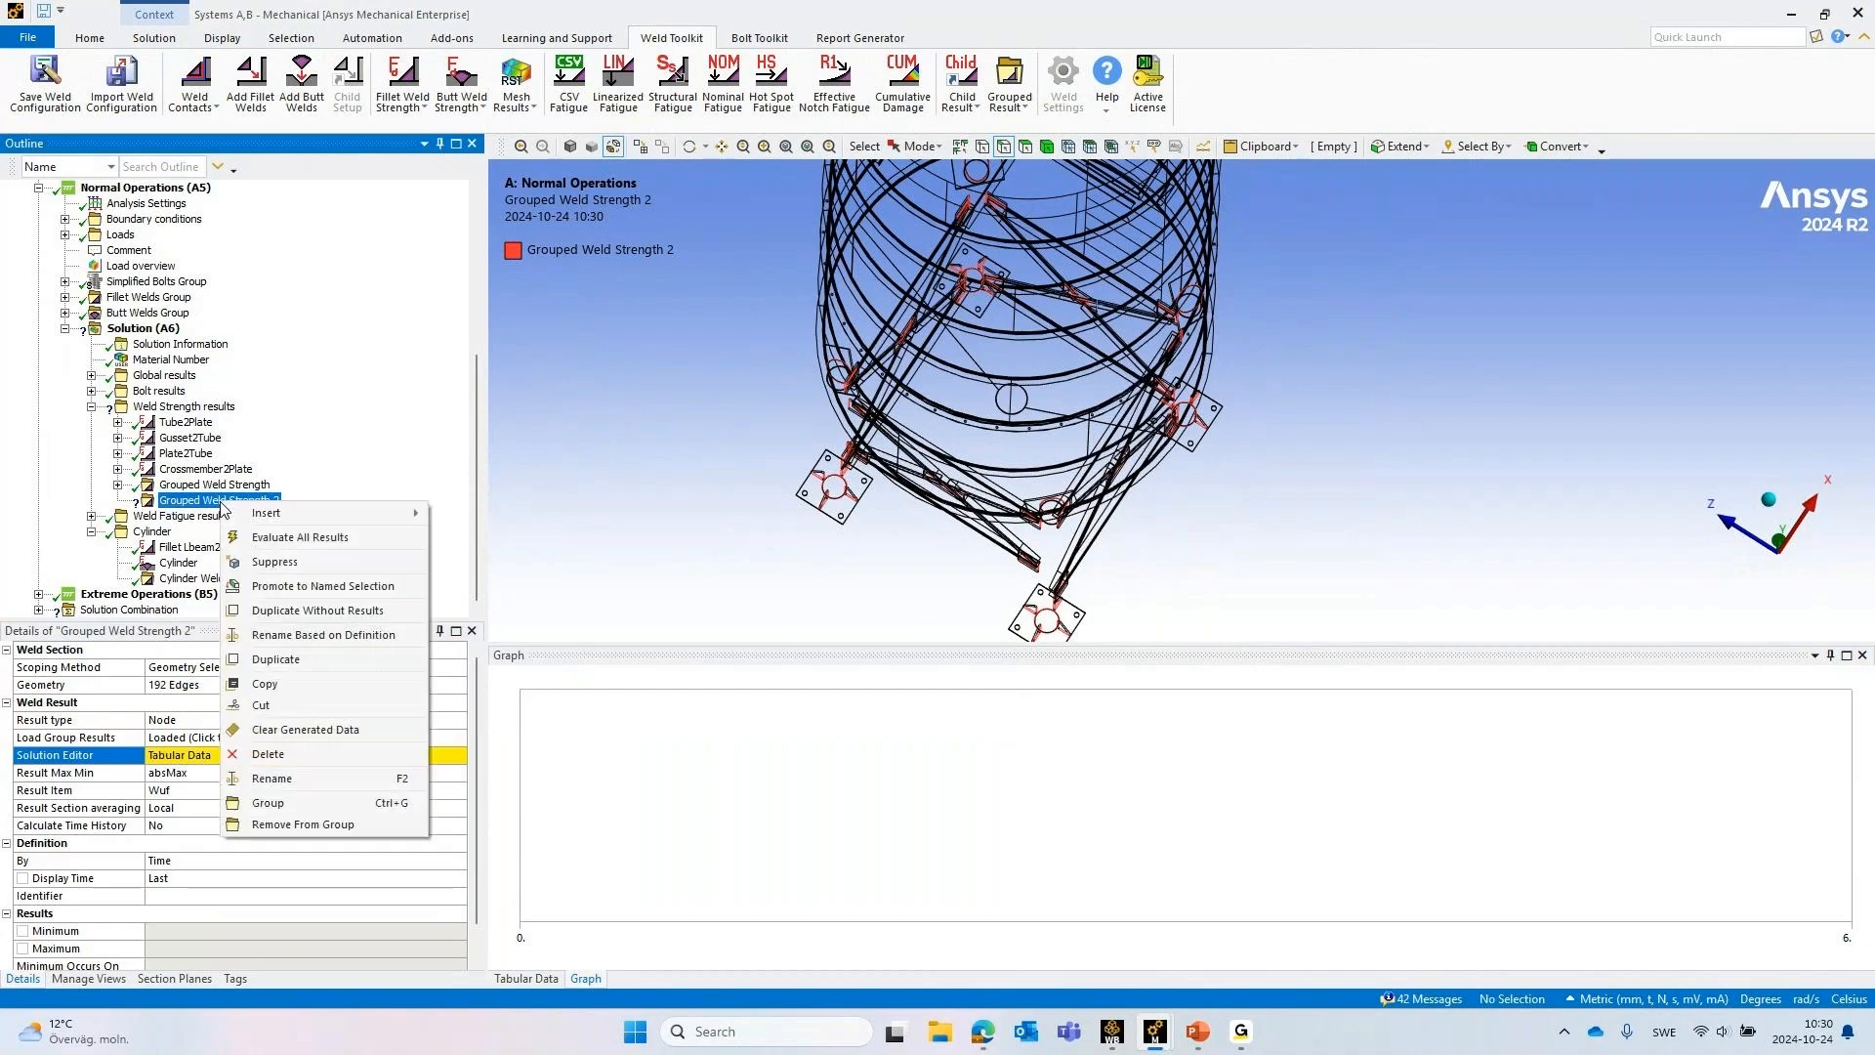
click(268, 753)
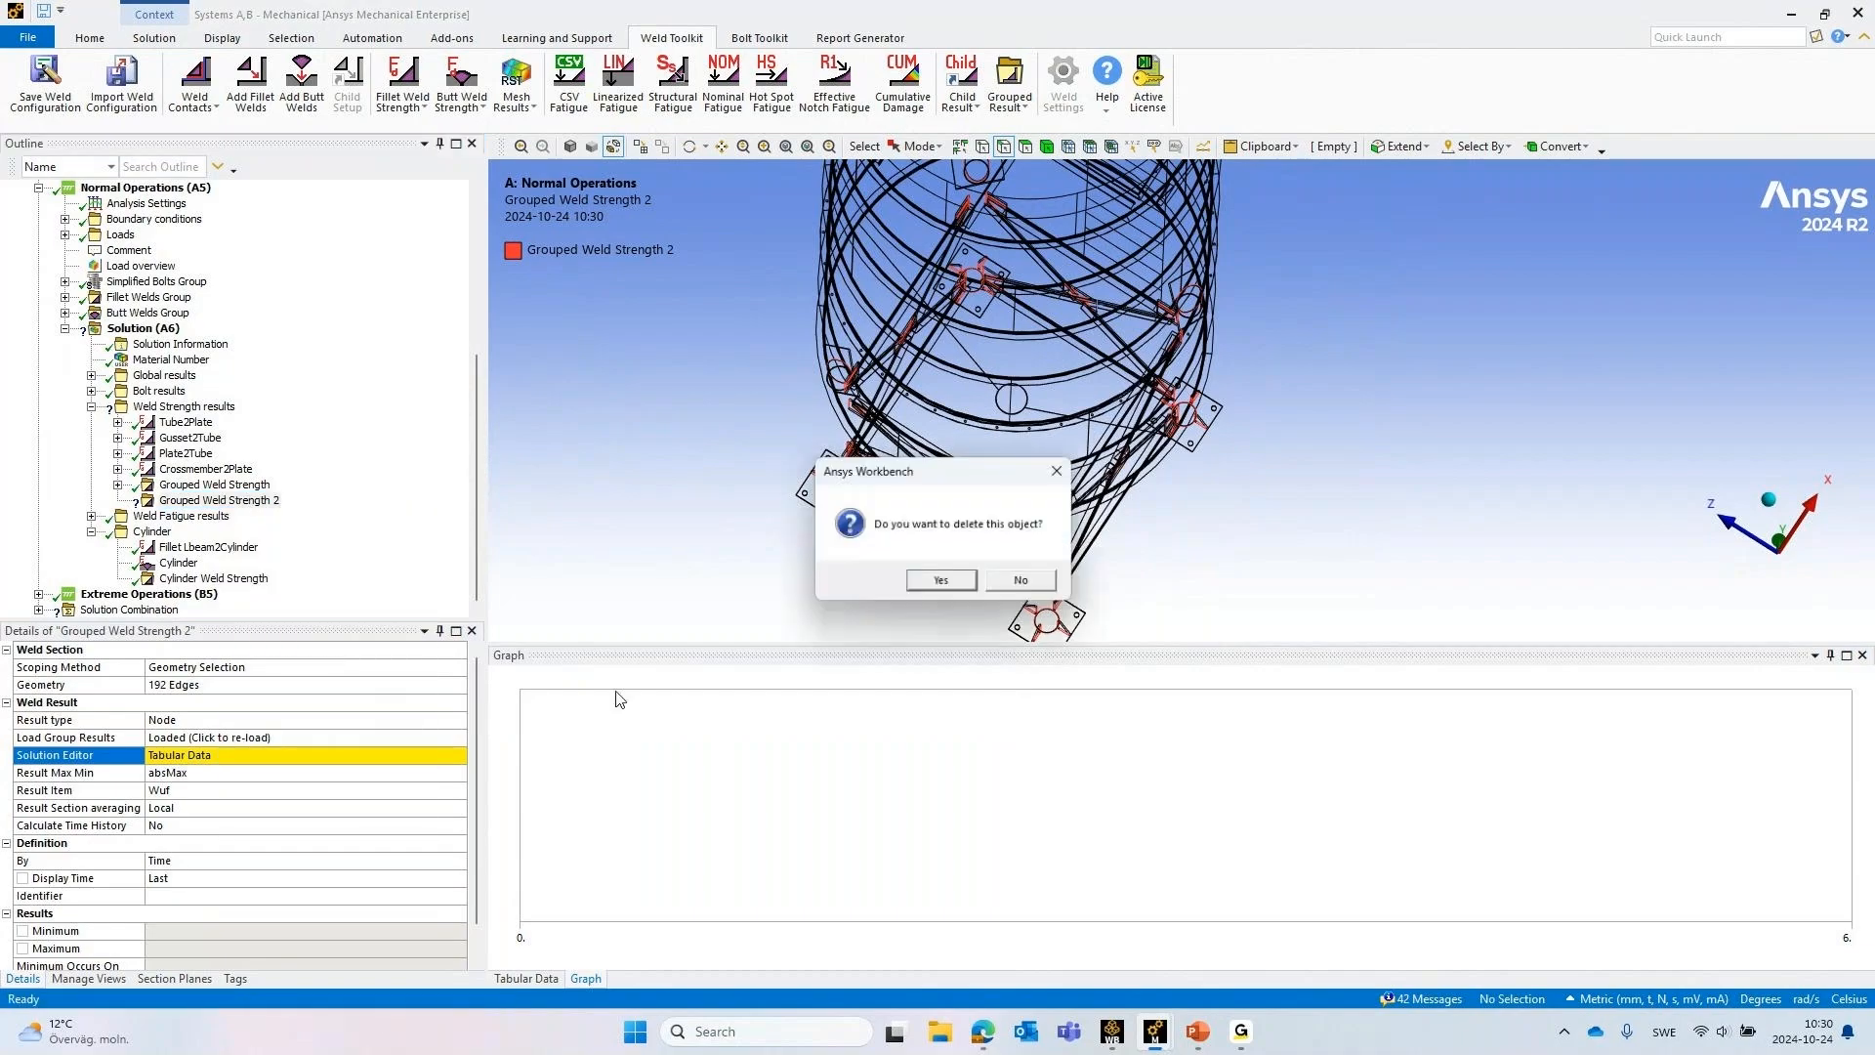
click(945, 583)
Display the existing Grouped Weld Strength result and inspect the weld utilisation across the silo legs and crossmembers
click(252, 501)
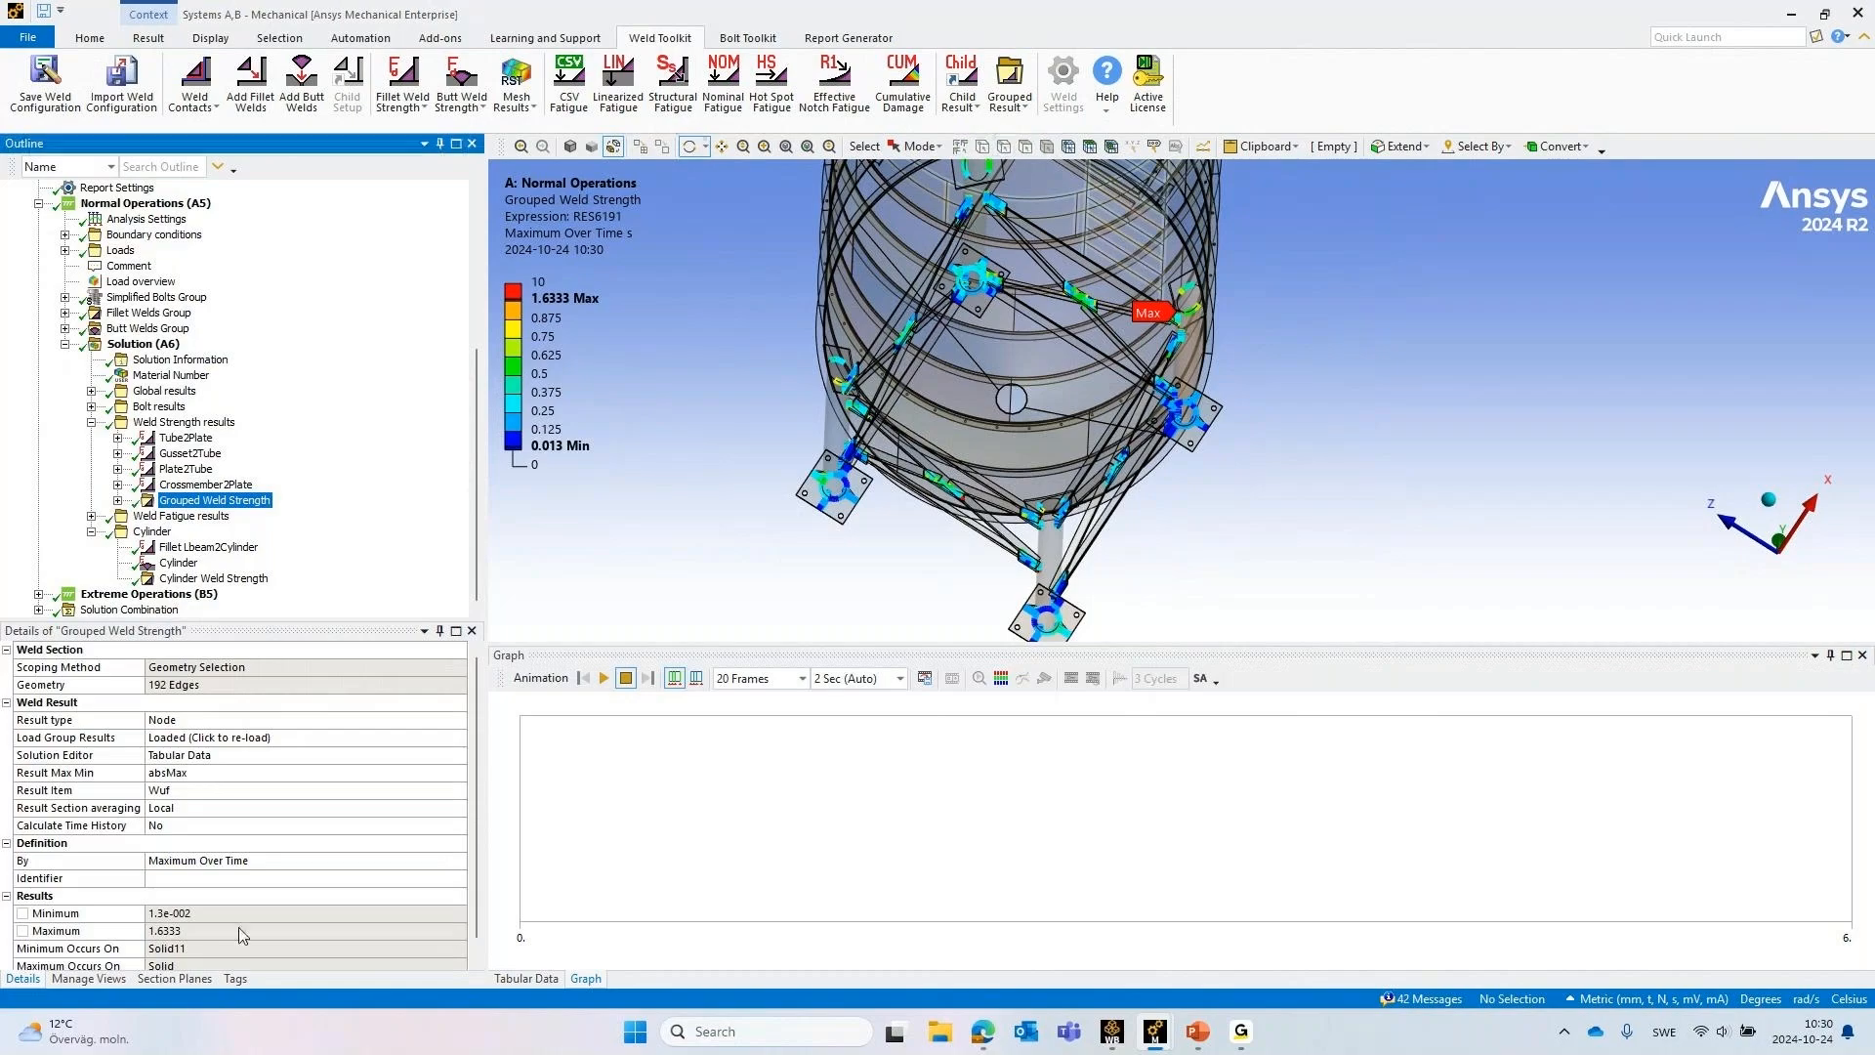
scroll(213, 861, down, 1)
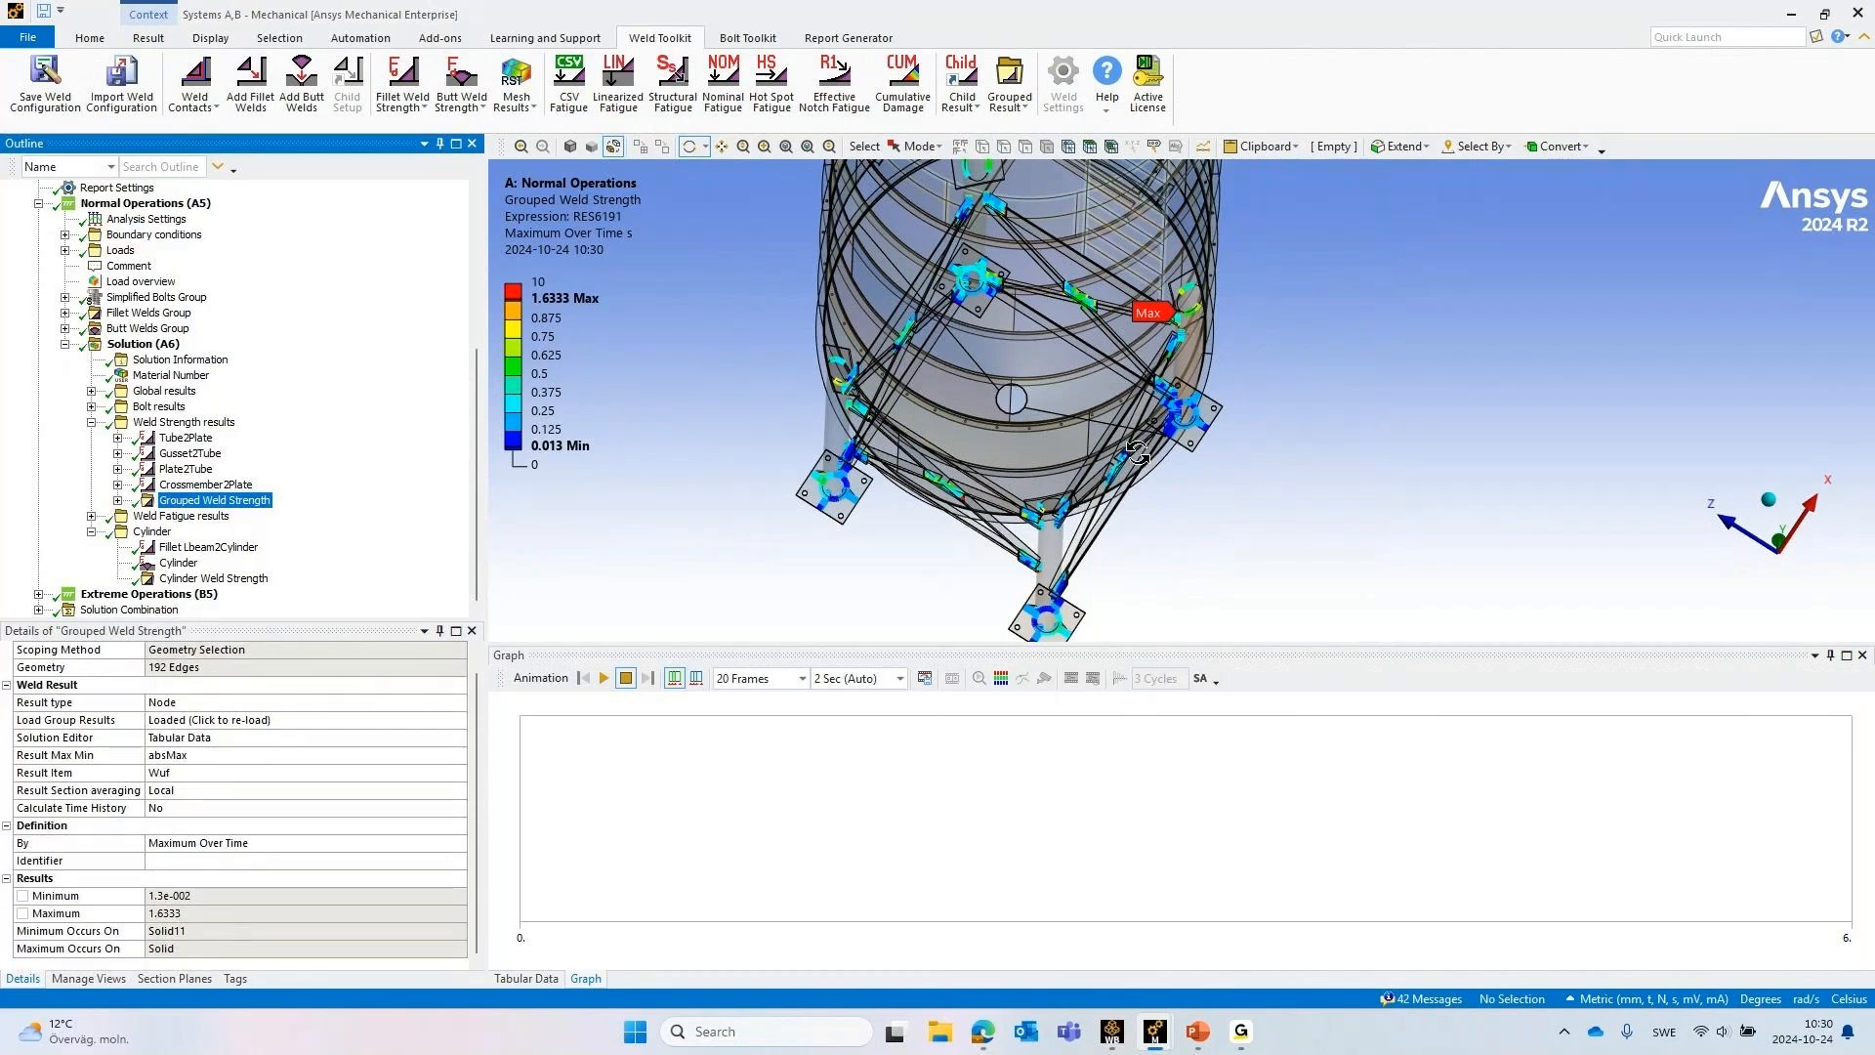
drag(1204, 308, 1055, 364)
middle_drag(1055, 365, 1214, 357)
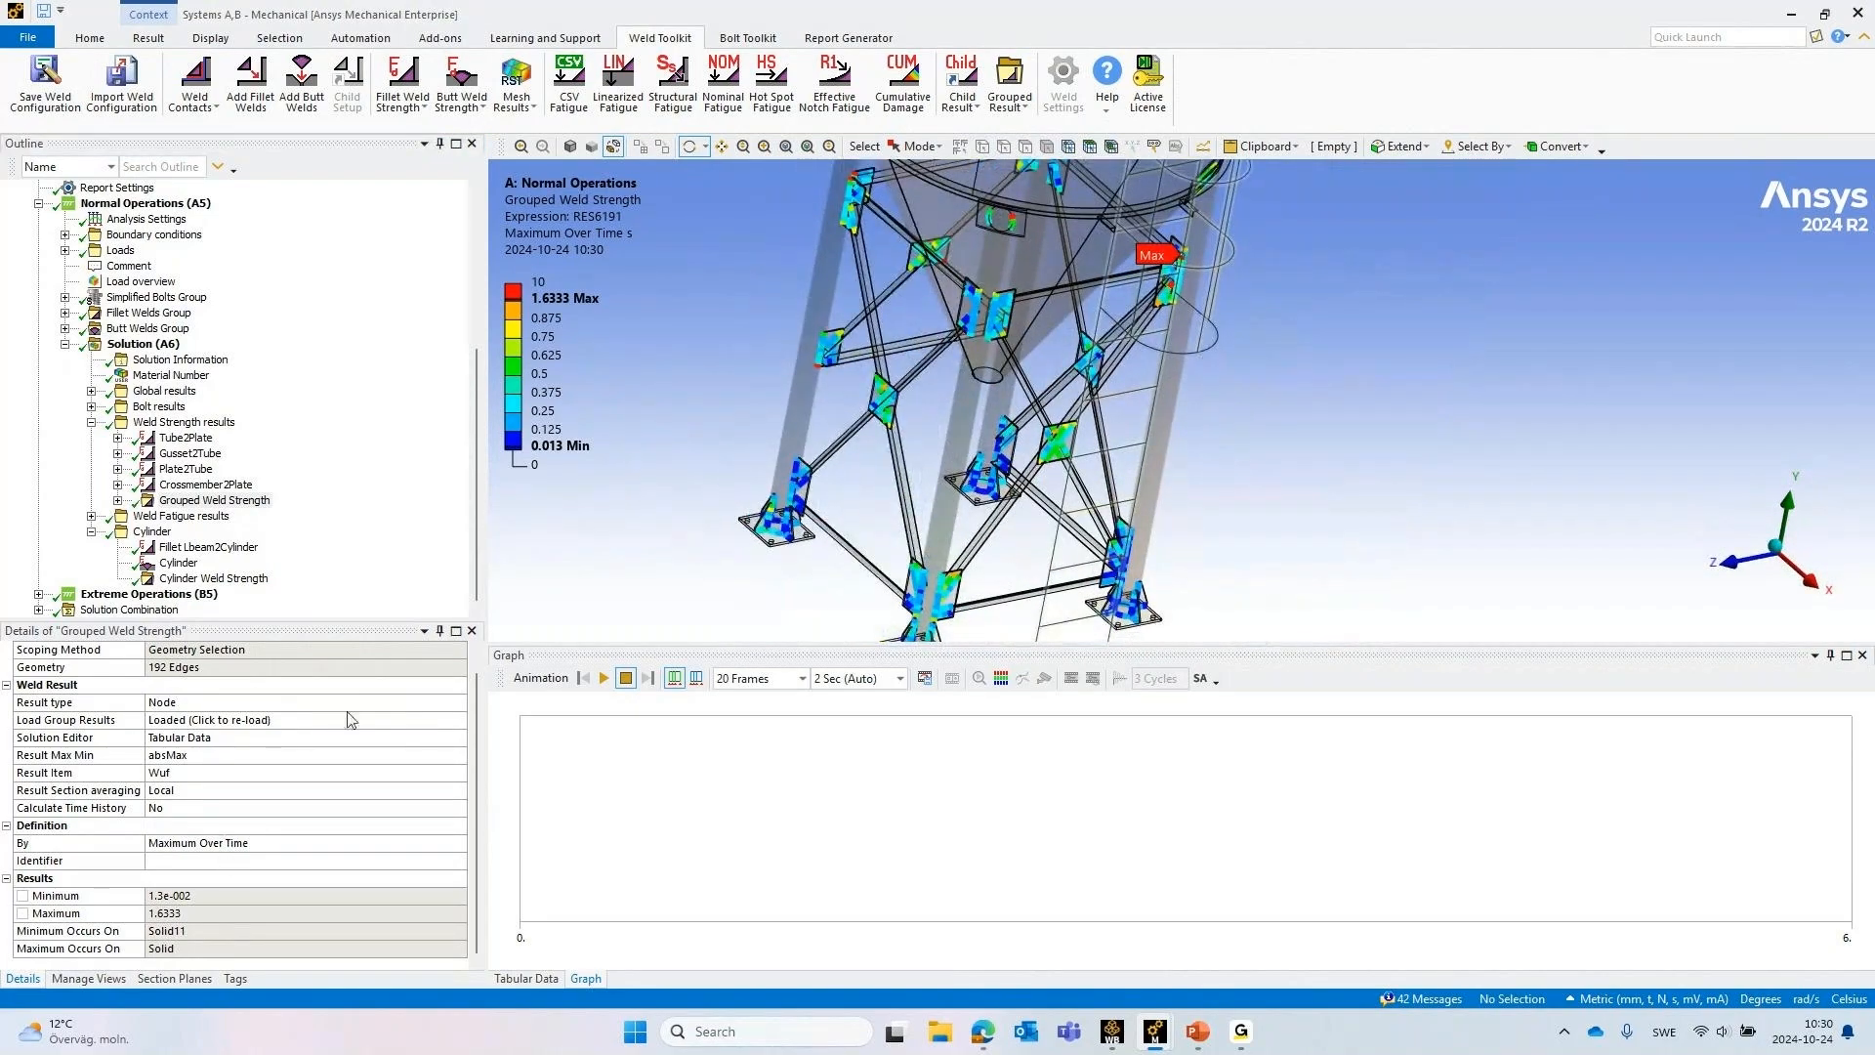
drag(1207, 282, 1231, 294)
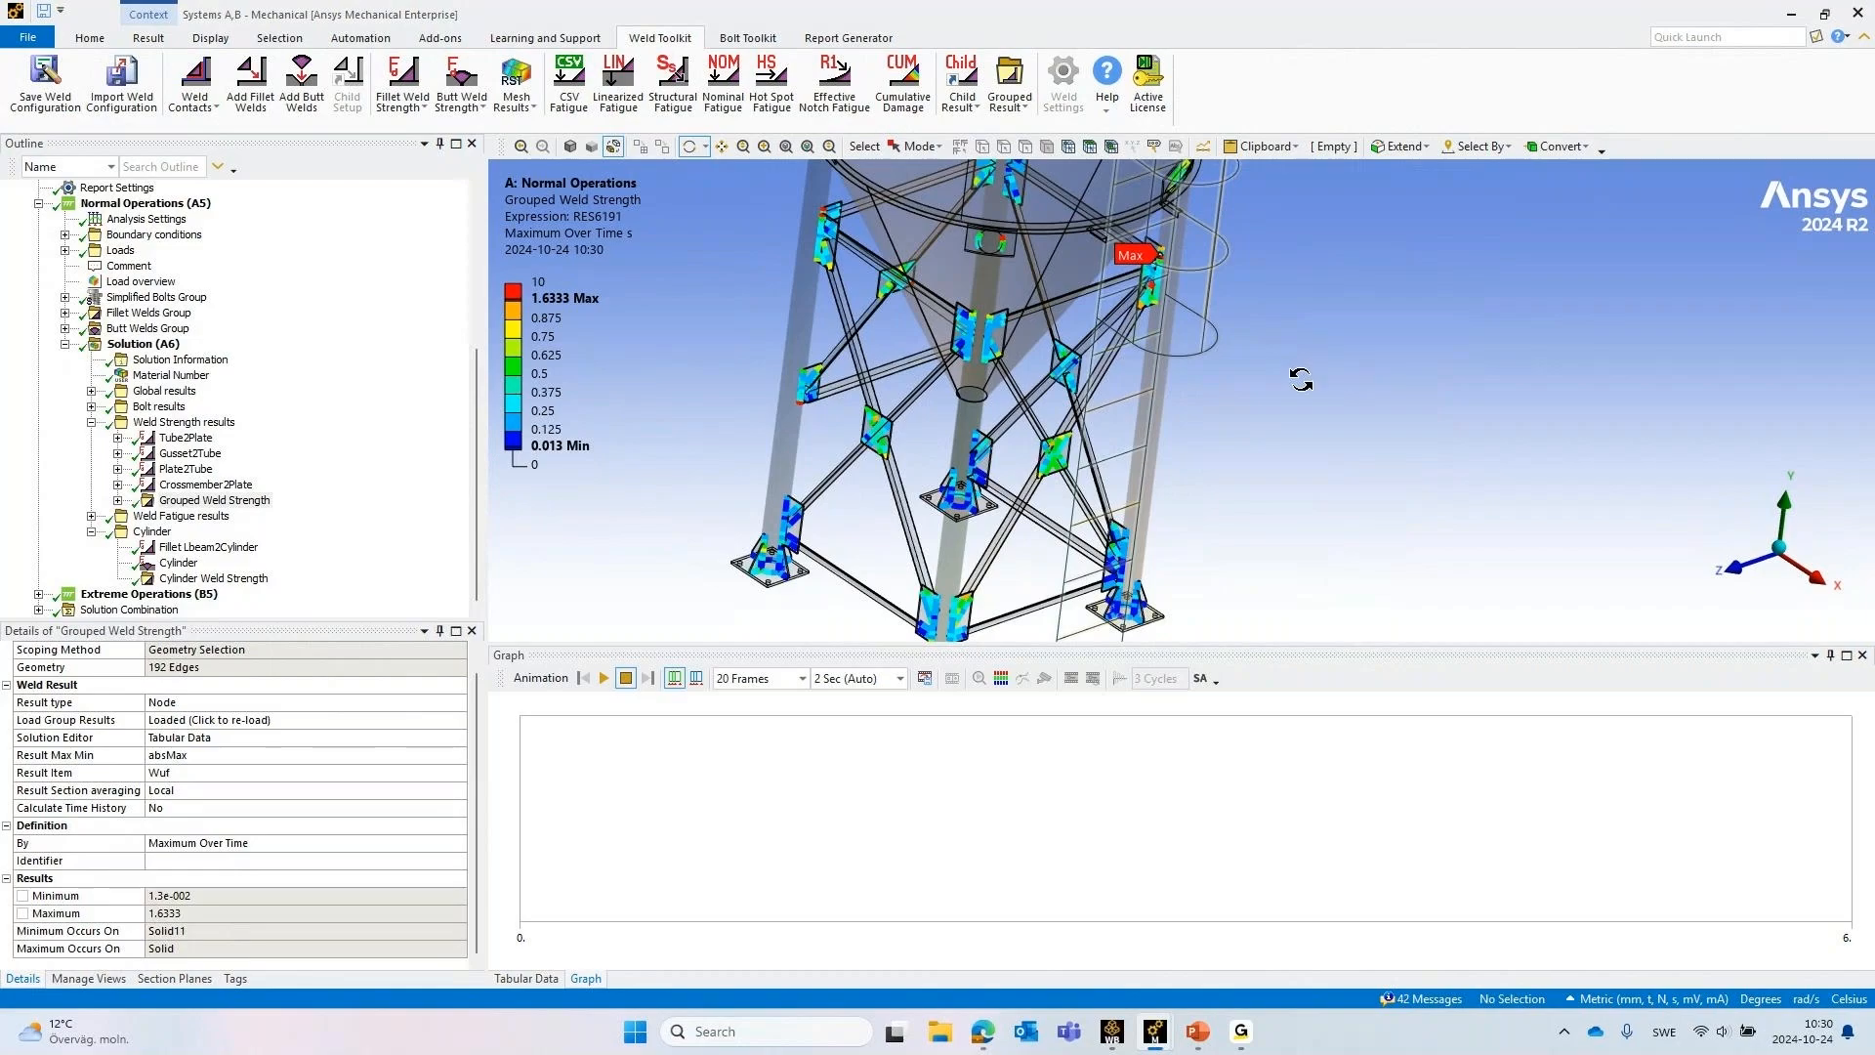
Expand Weld Fatigue results, display Hot Spot Fatigue - Plate - Wind load Z, and inspect the weld at its maximum damage location
click(91, 516)
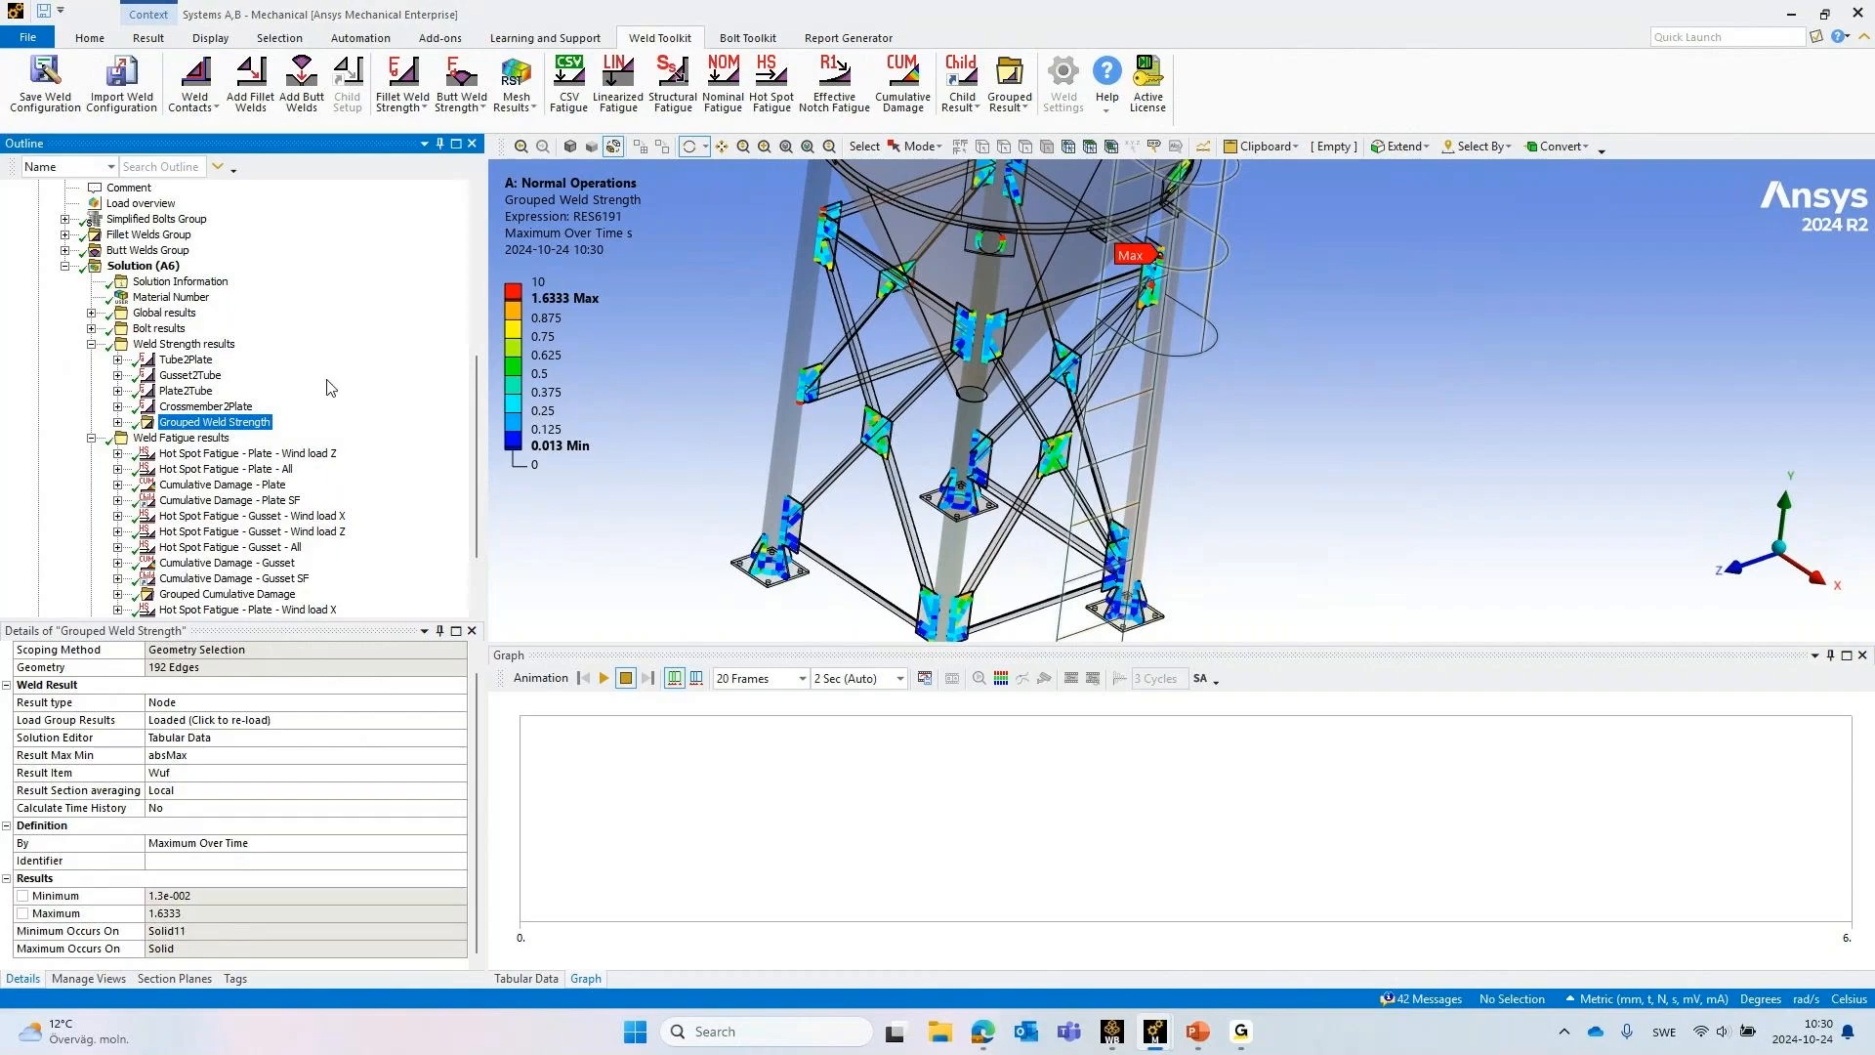
click(202, 456)
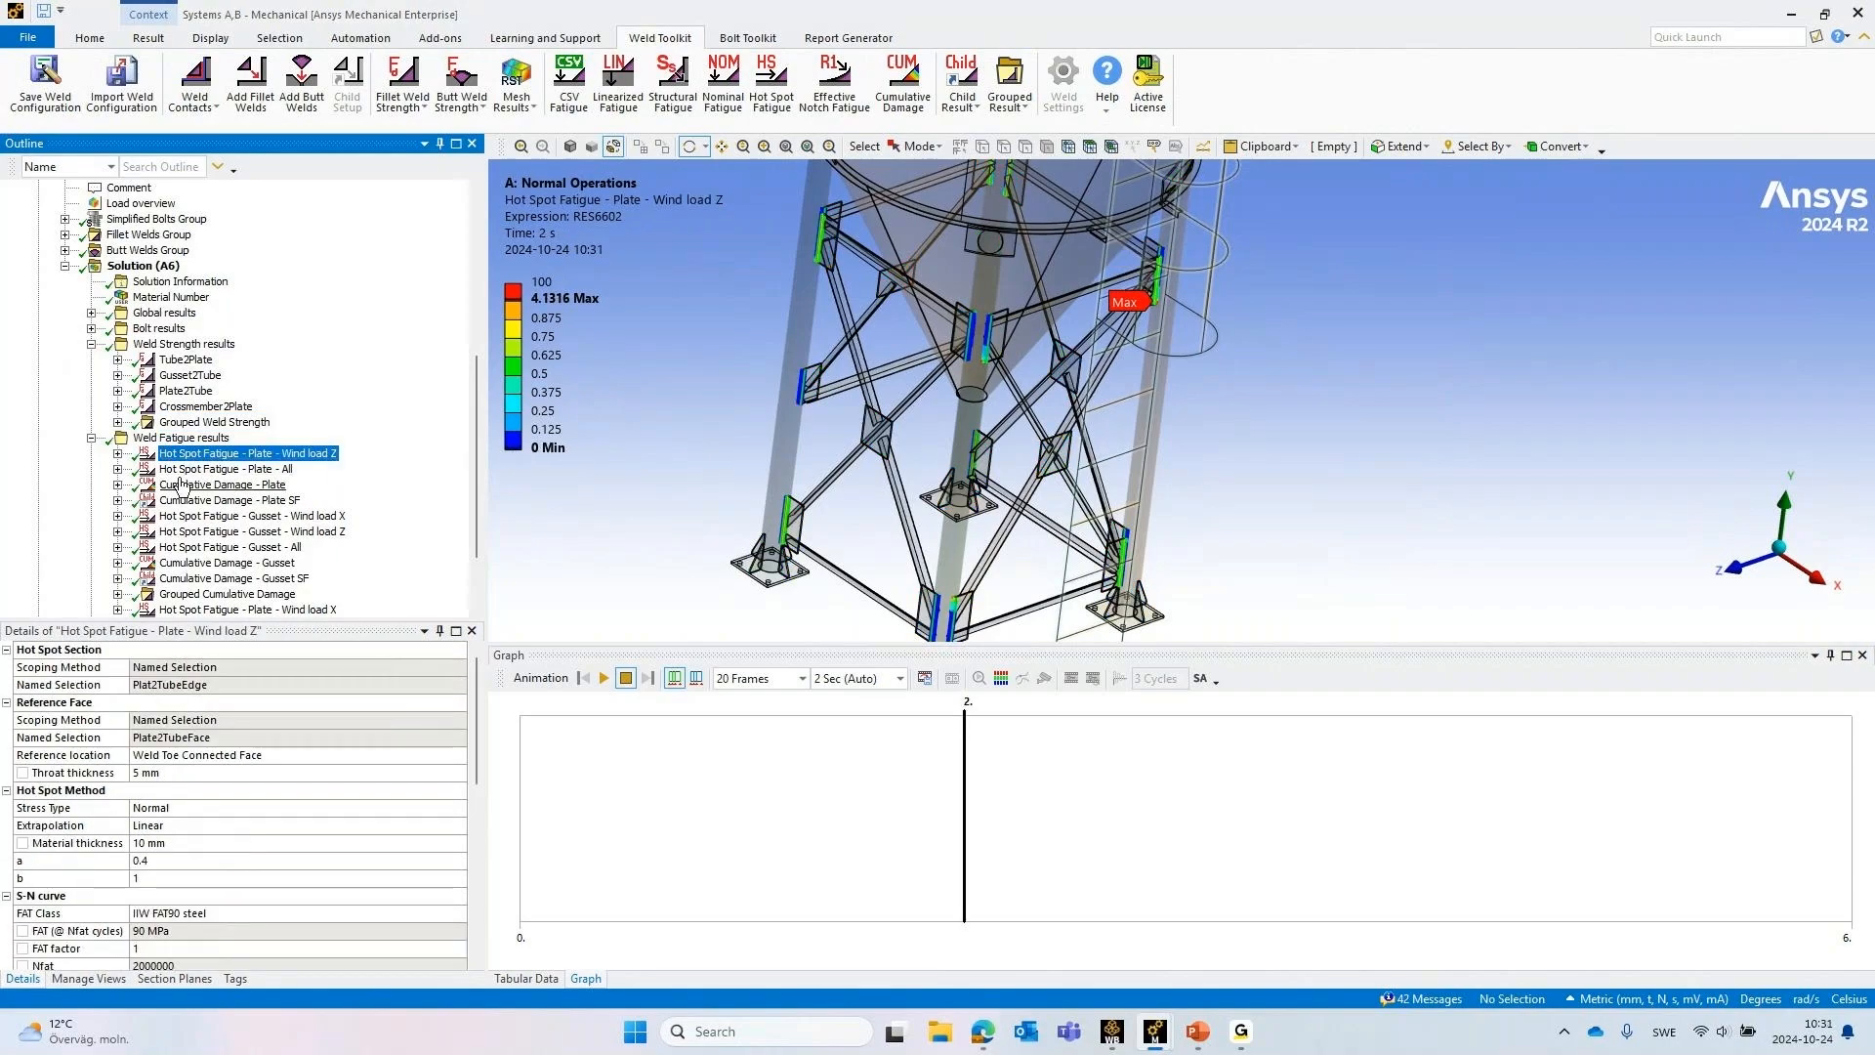
scroll(1182, 523, up, 3)
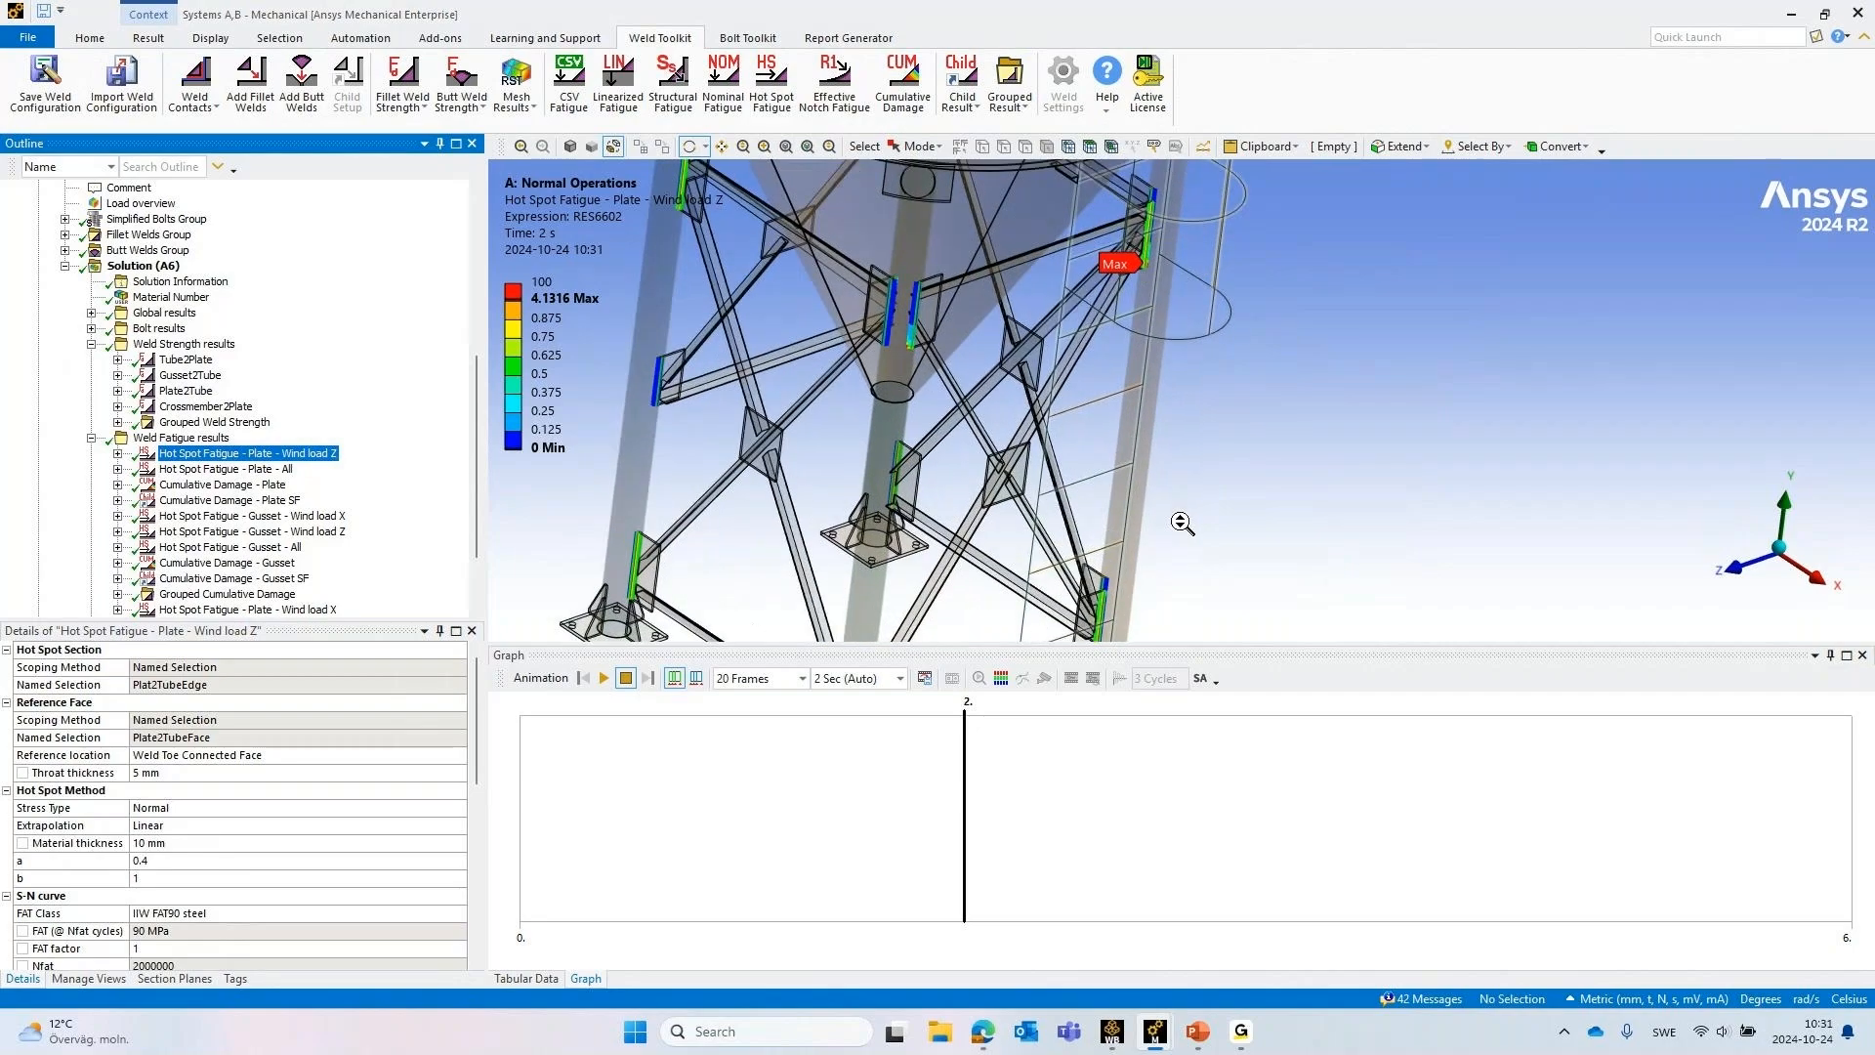
scroll(1183, 524, up, 2)
ctrl+middle_drag(1258, 312, 1216, 559)
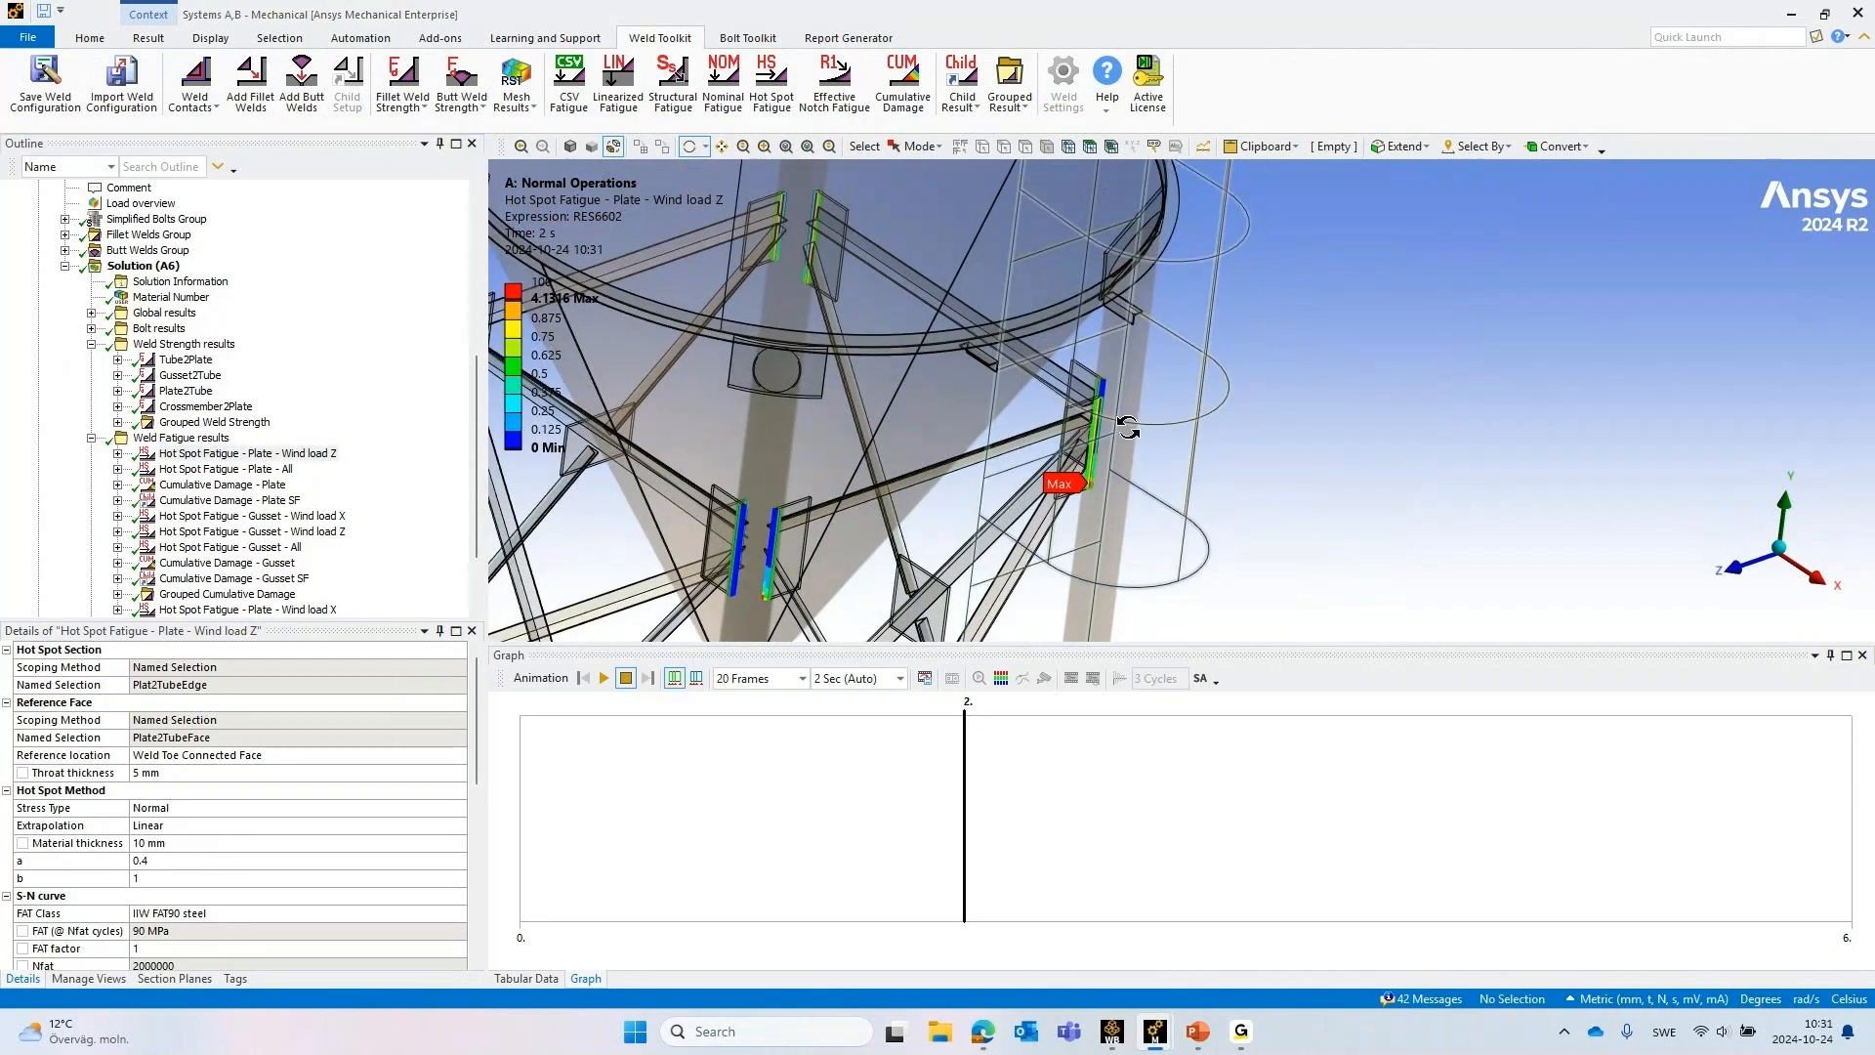
scroll(1126, 427, up, 8)
scroll(988, 410, up, 3)
ctrl+middle_drag(866, 368, 1008, 262)
drag(1019, 284, 1034, 368)
Clear the generated data of Hot Spot Fatigue - Plate - Wind load Z and show the plate-to-tube weld shaded with its mesh
right_click(192, 454)
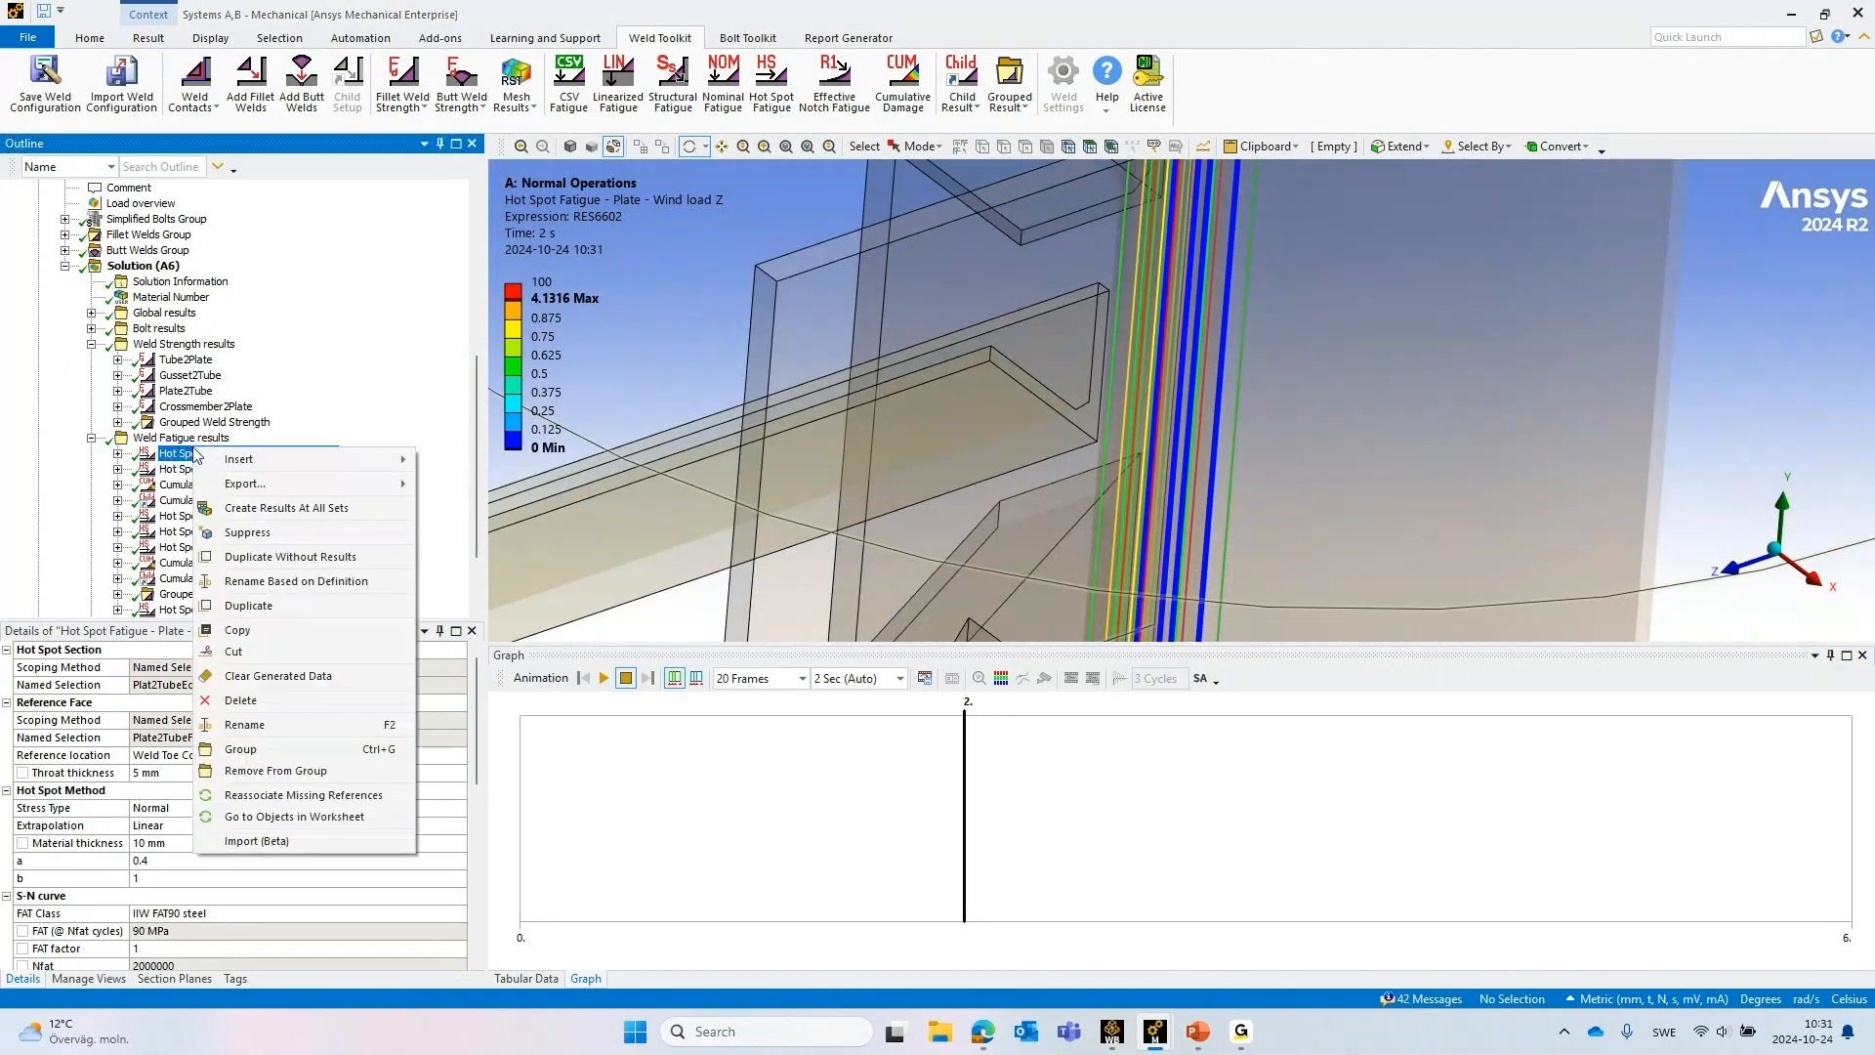
click(239, 677)
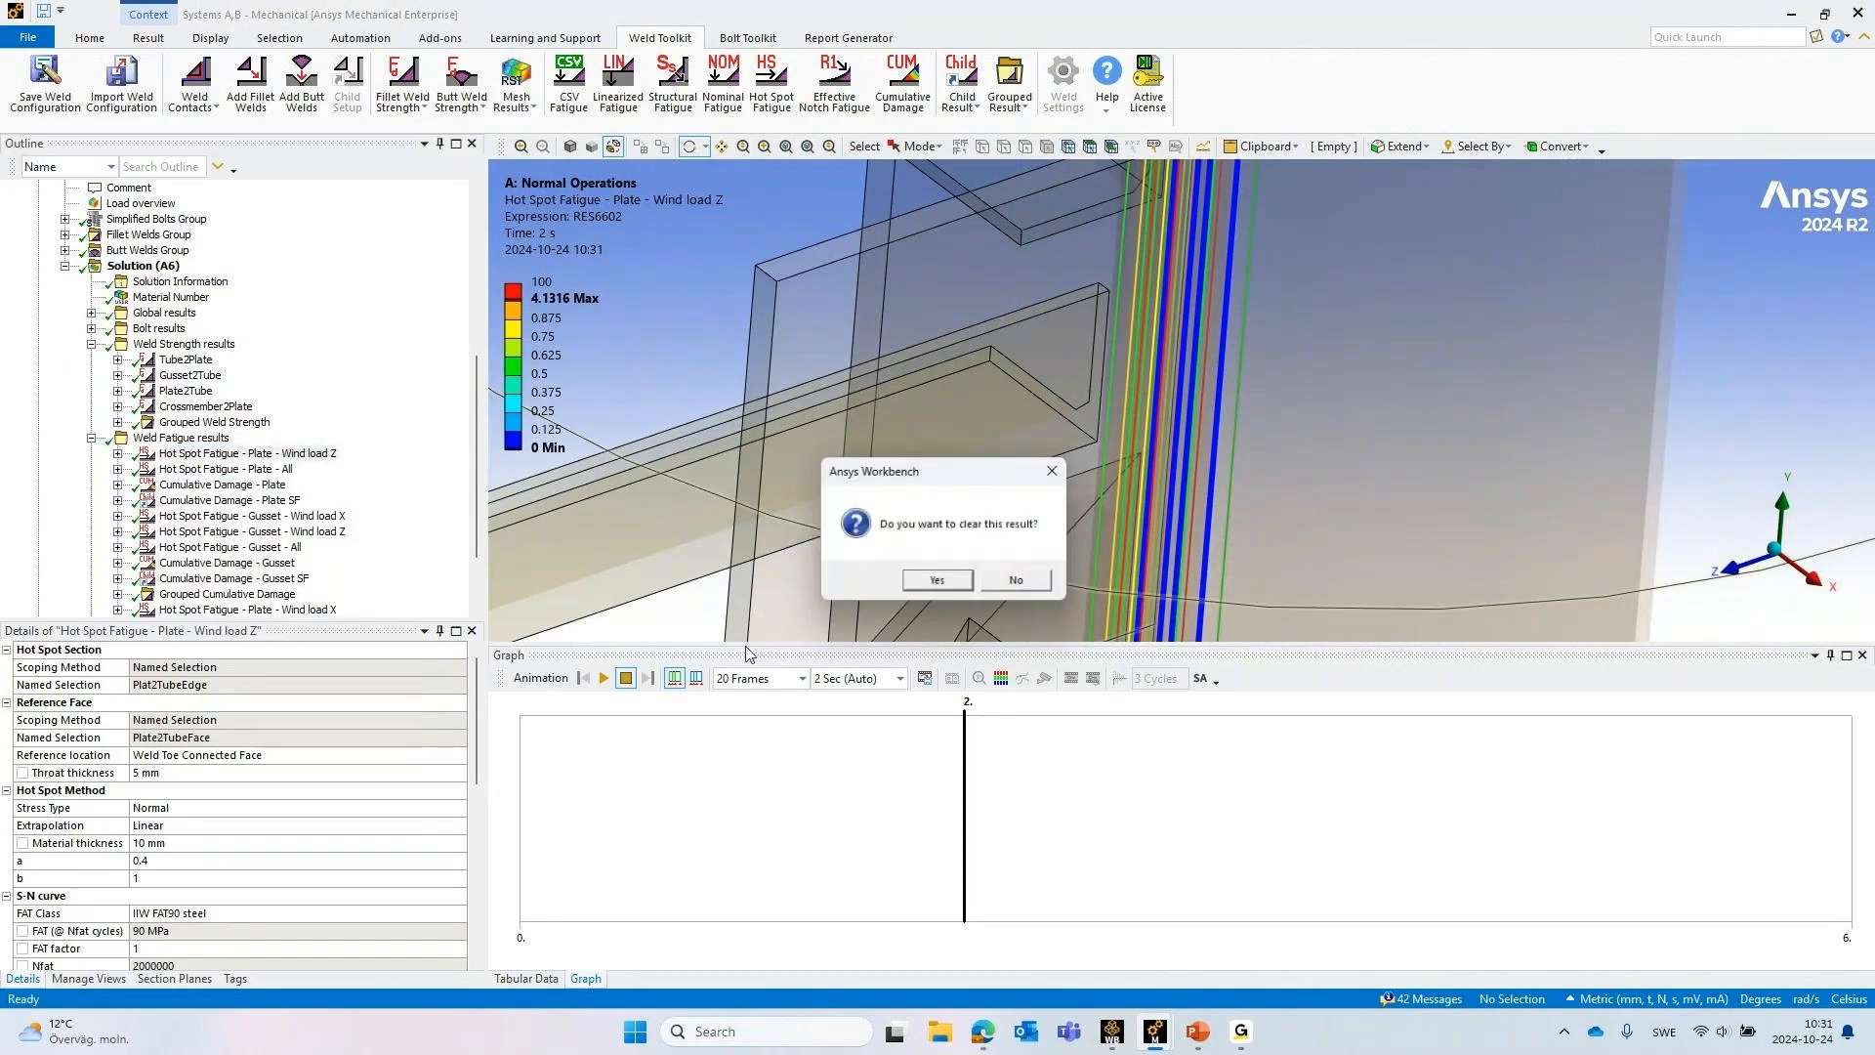
click(952, 590)
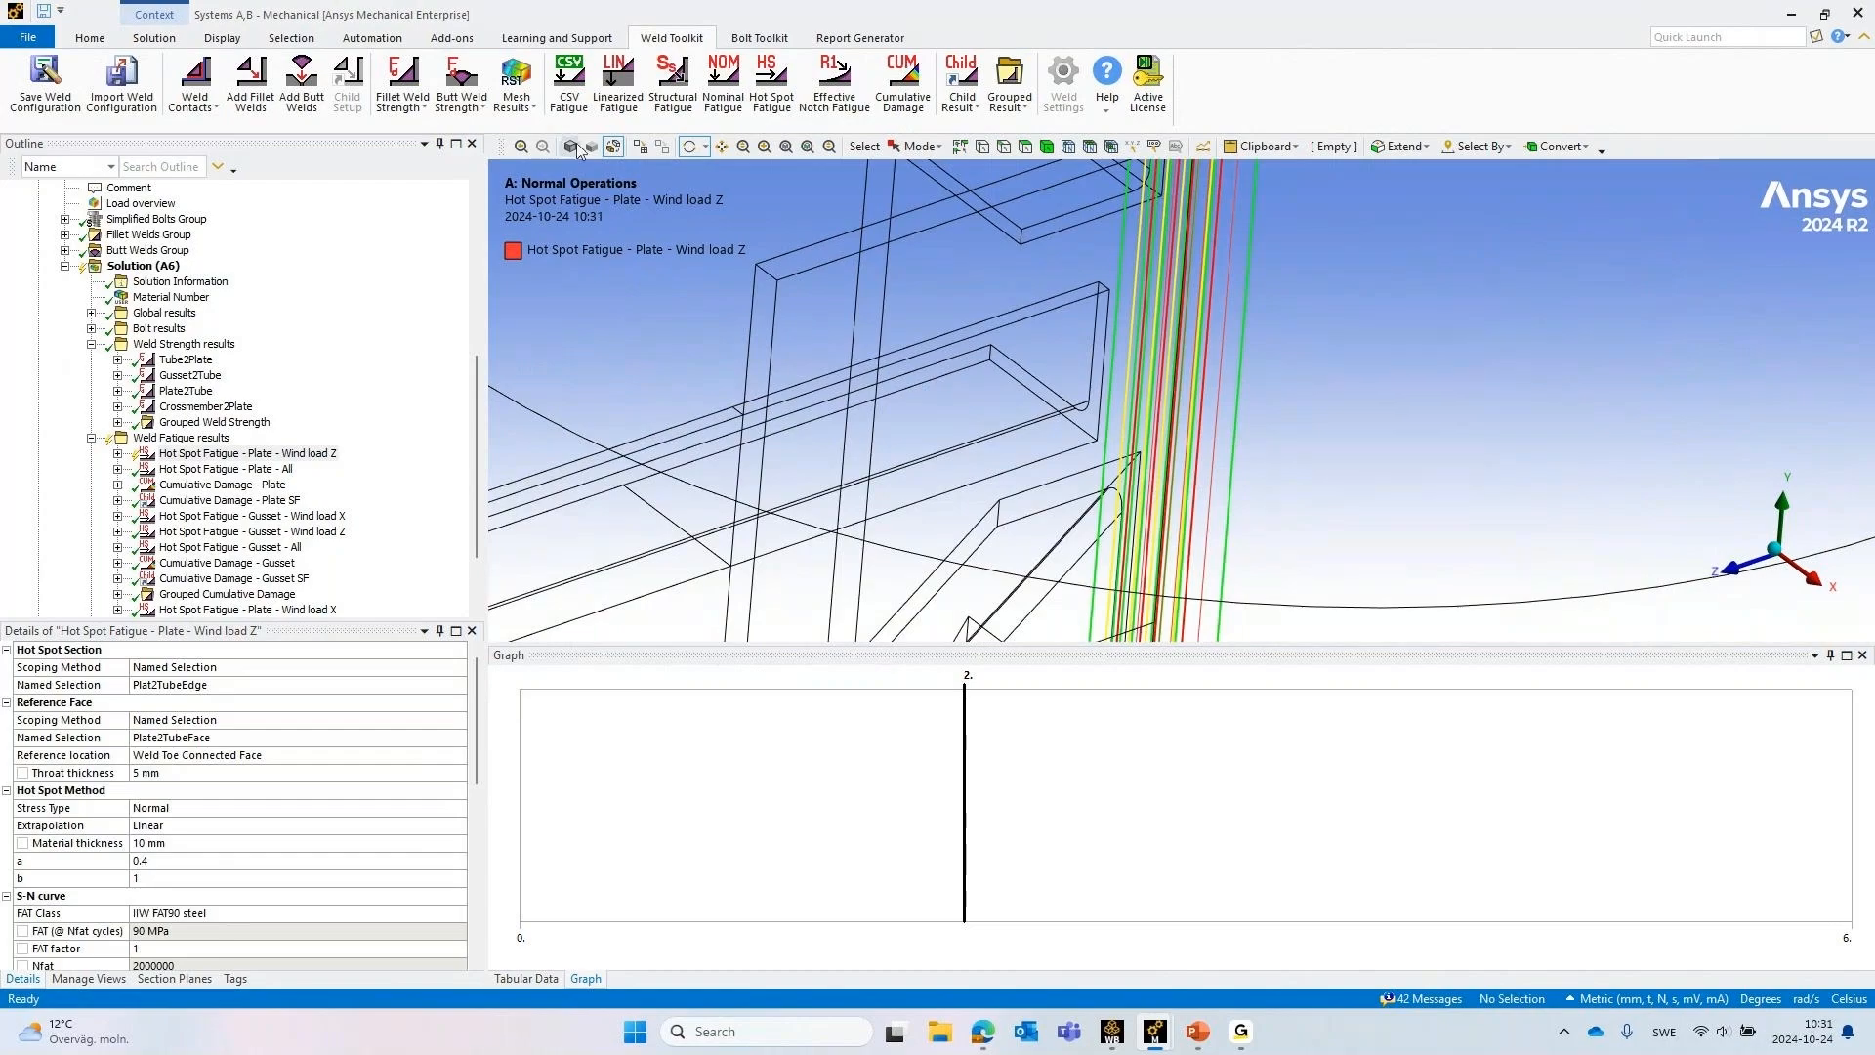
click(594, 147)
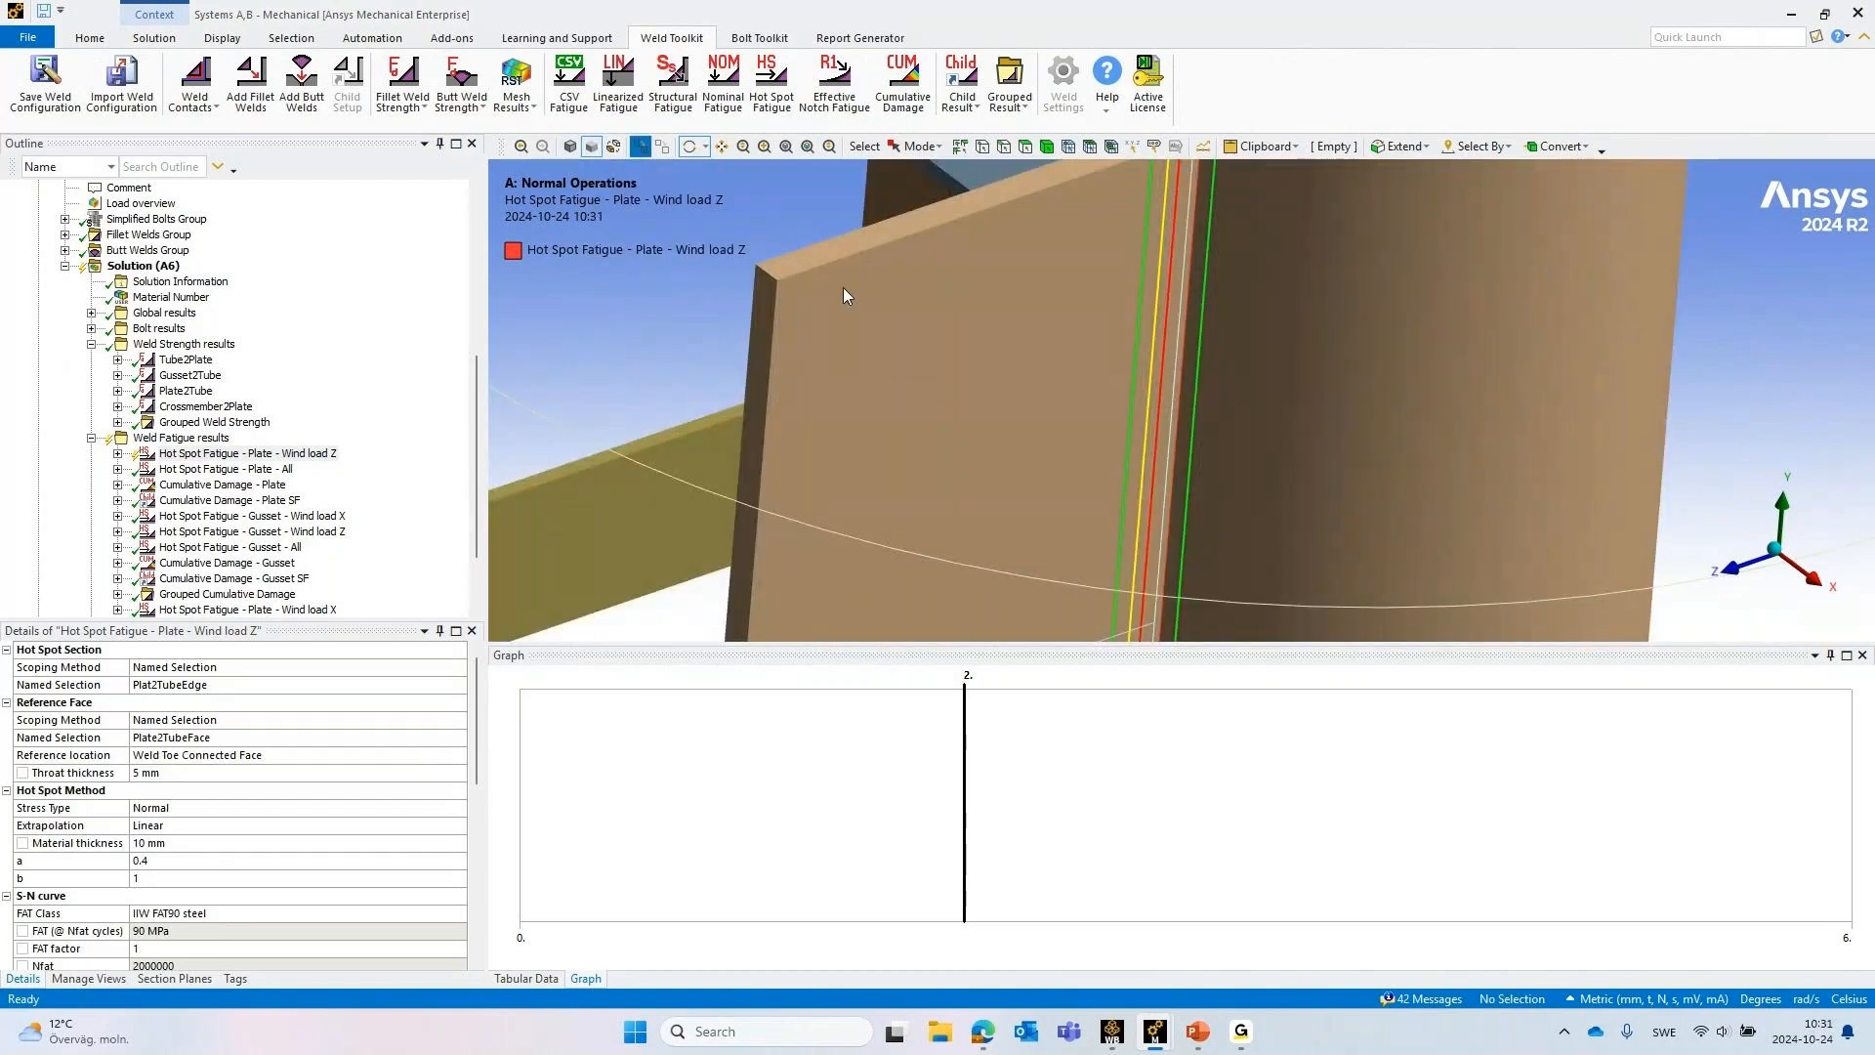
middle_drag(1290, 378, 1238, 313)
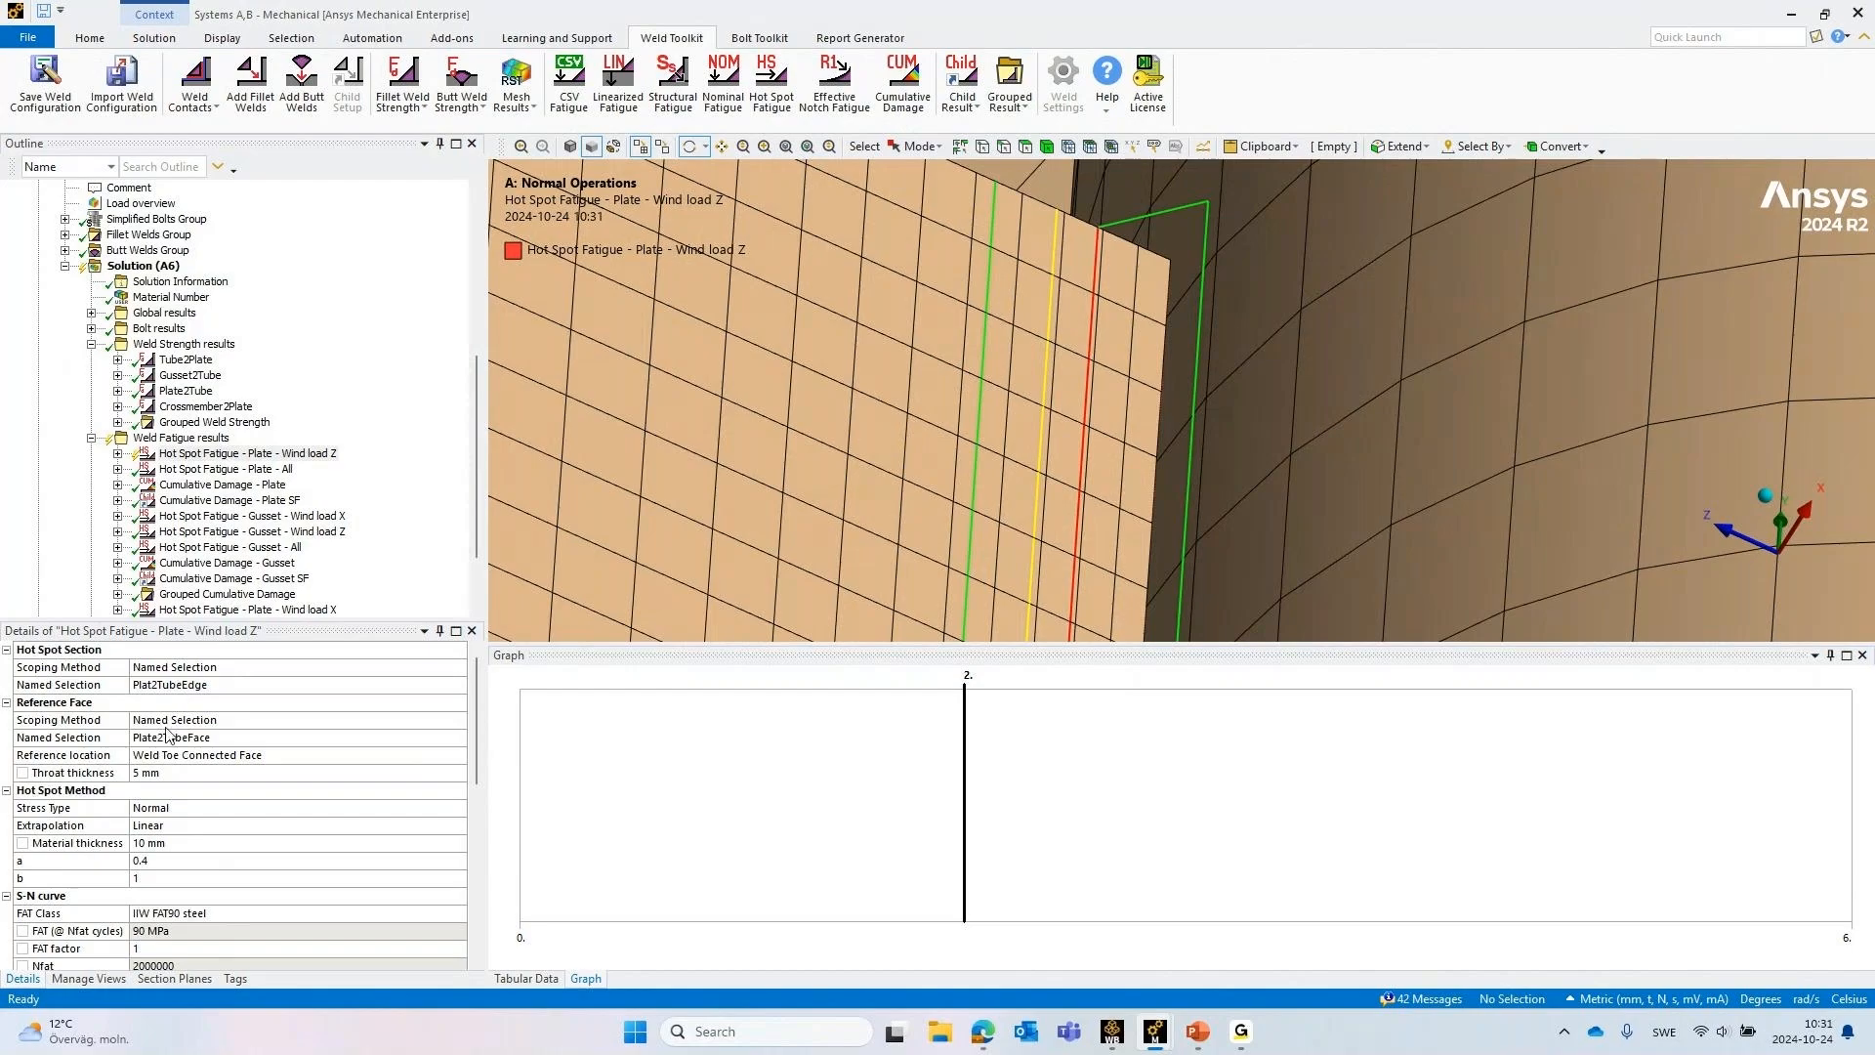
Check the Reference location options of the hot spot result, keeping Weld Toe Connected Face
click(451, 751)
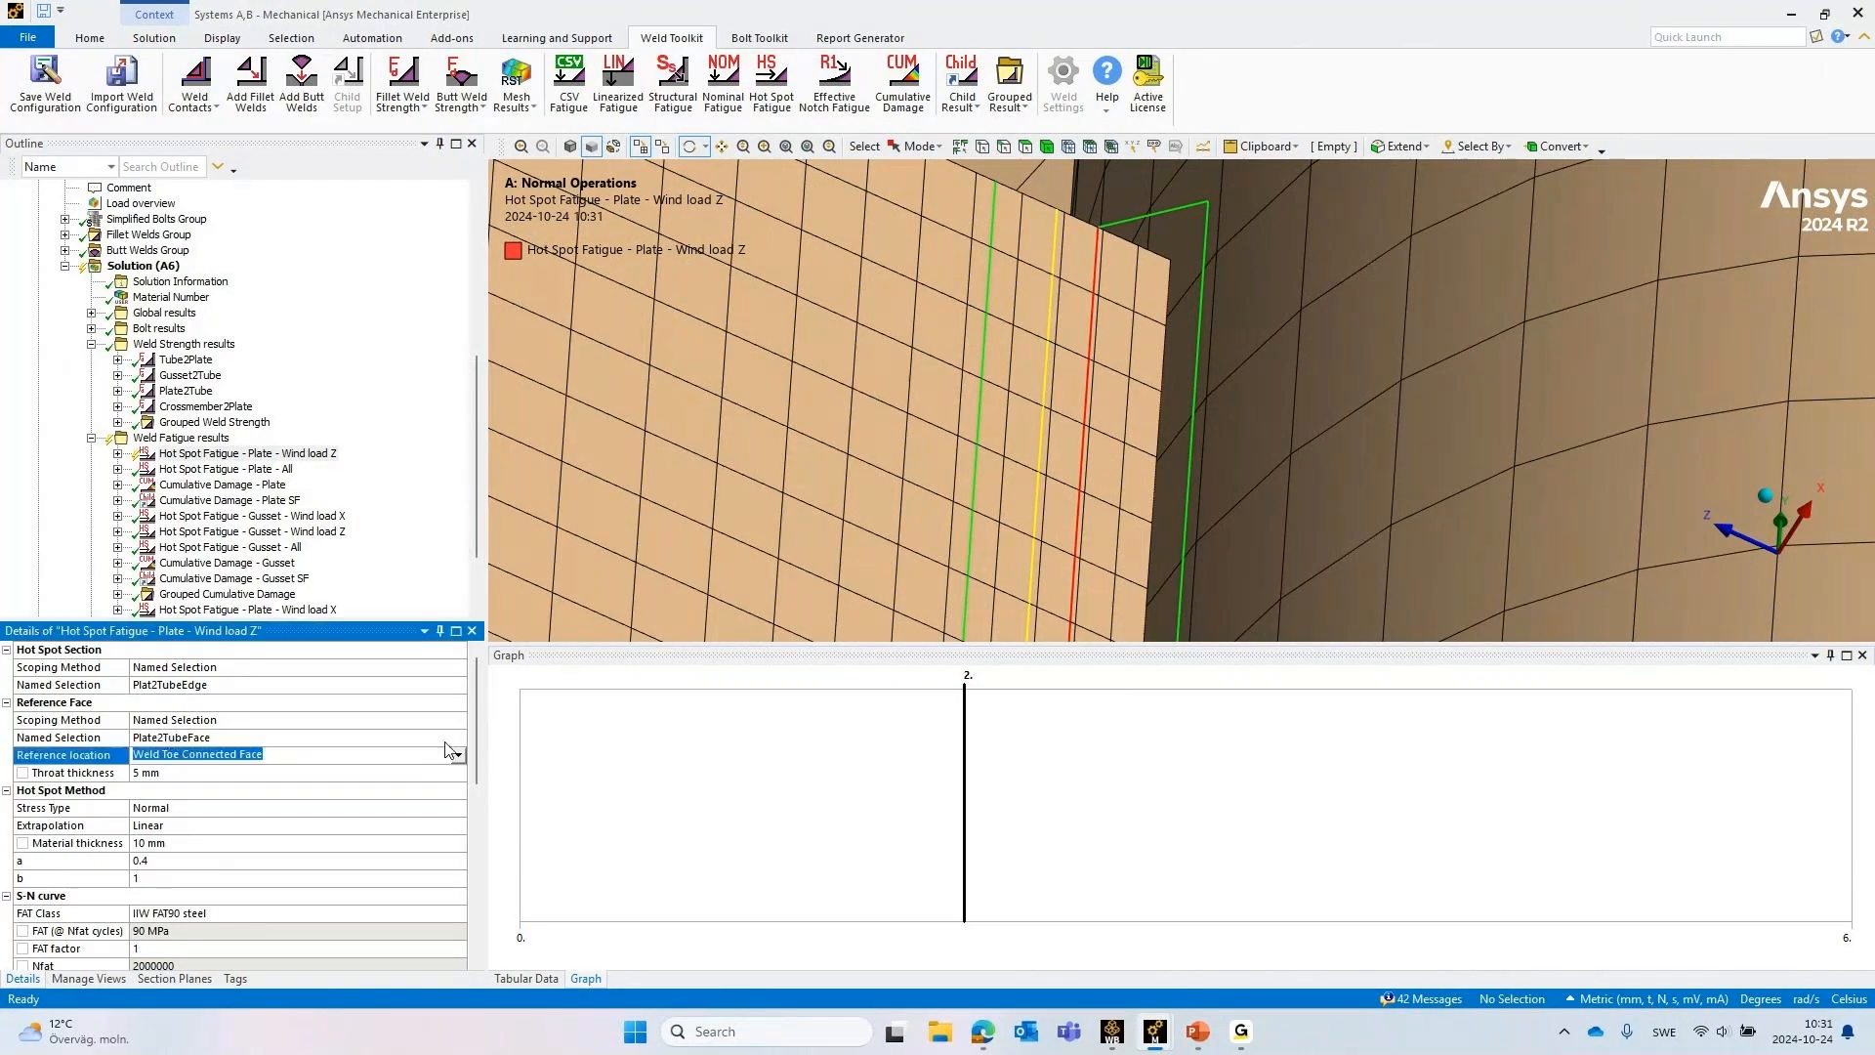
click(458, 755)
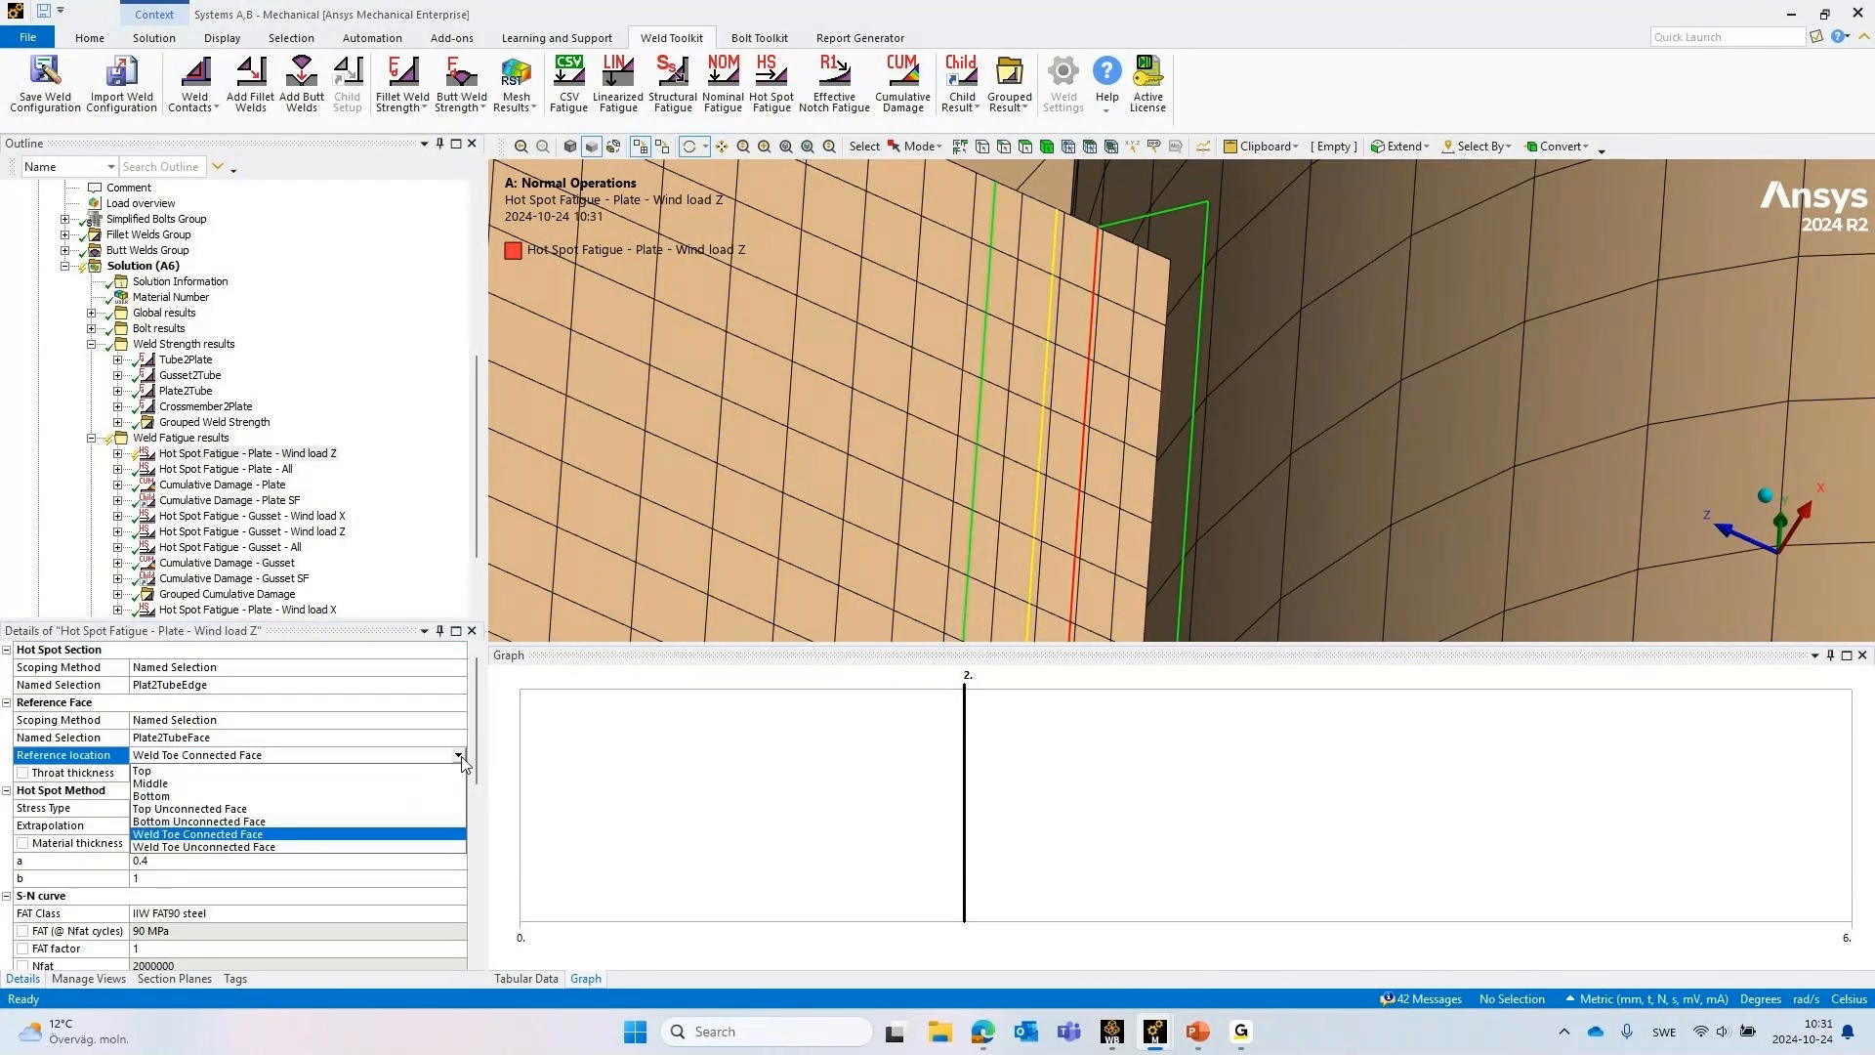
click(461, 758)
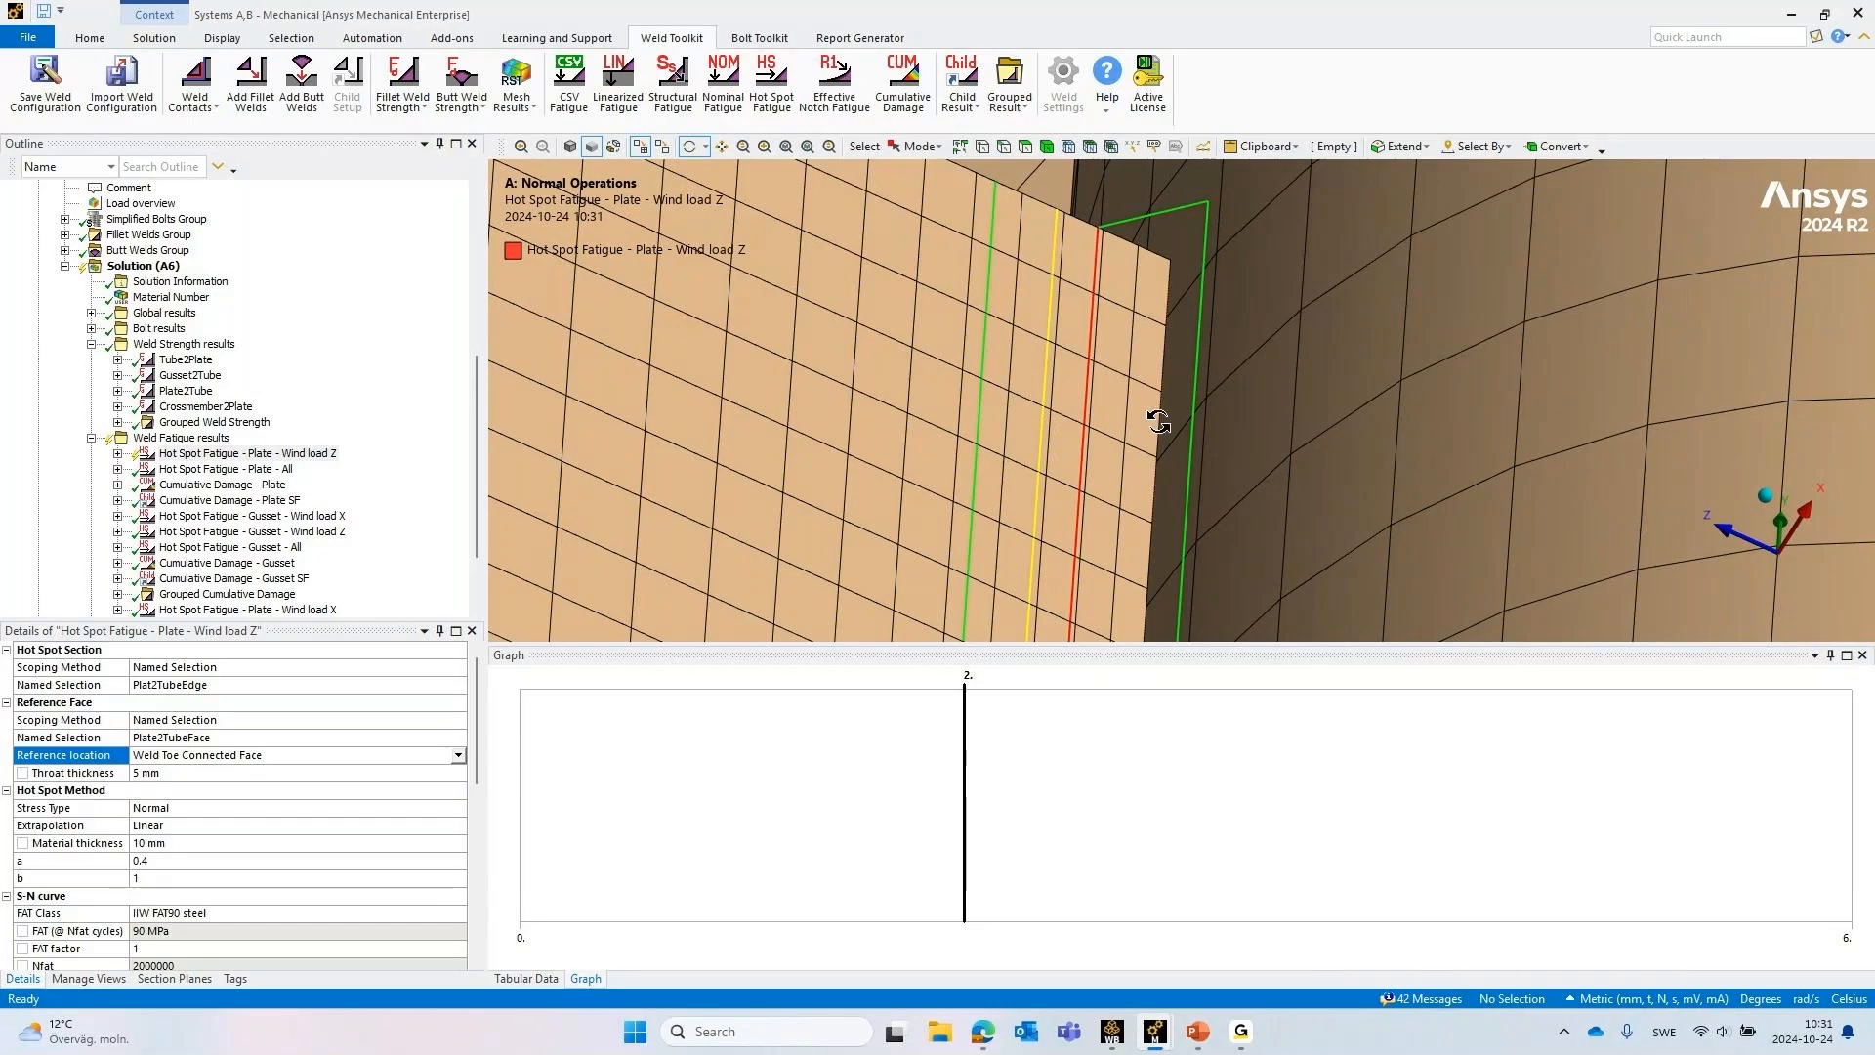
Examine the hot spot extrapolation lines against the plate mesh next to the tube weld
scroll(1176, 400, down, 3)
middle_drag(1243, 345, 1087, 467)
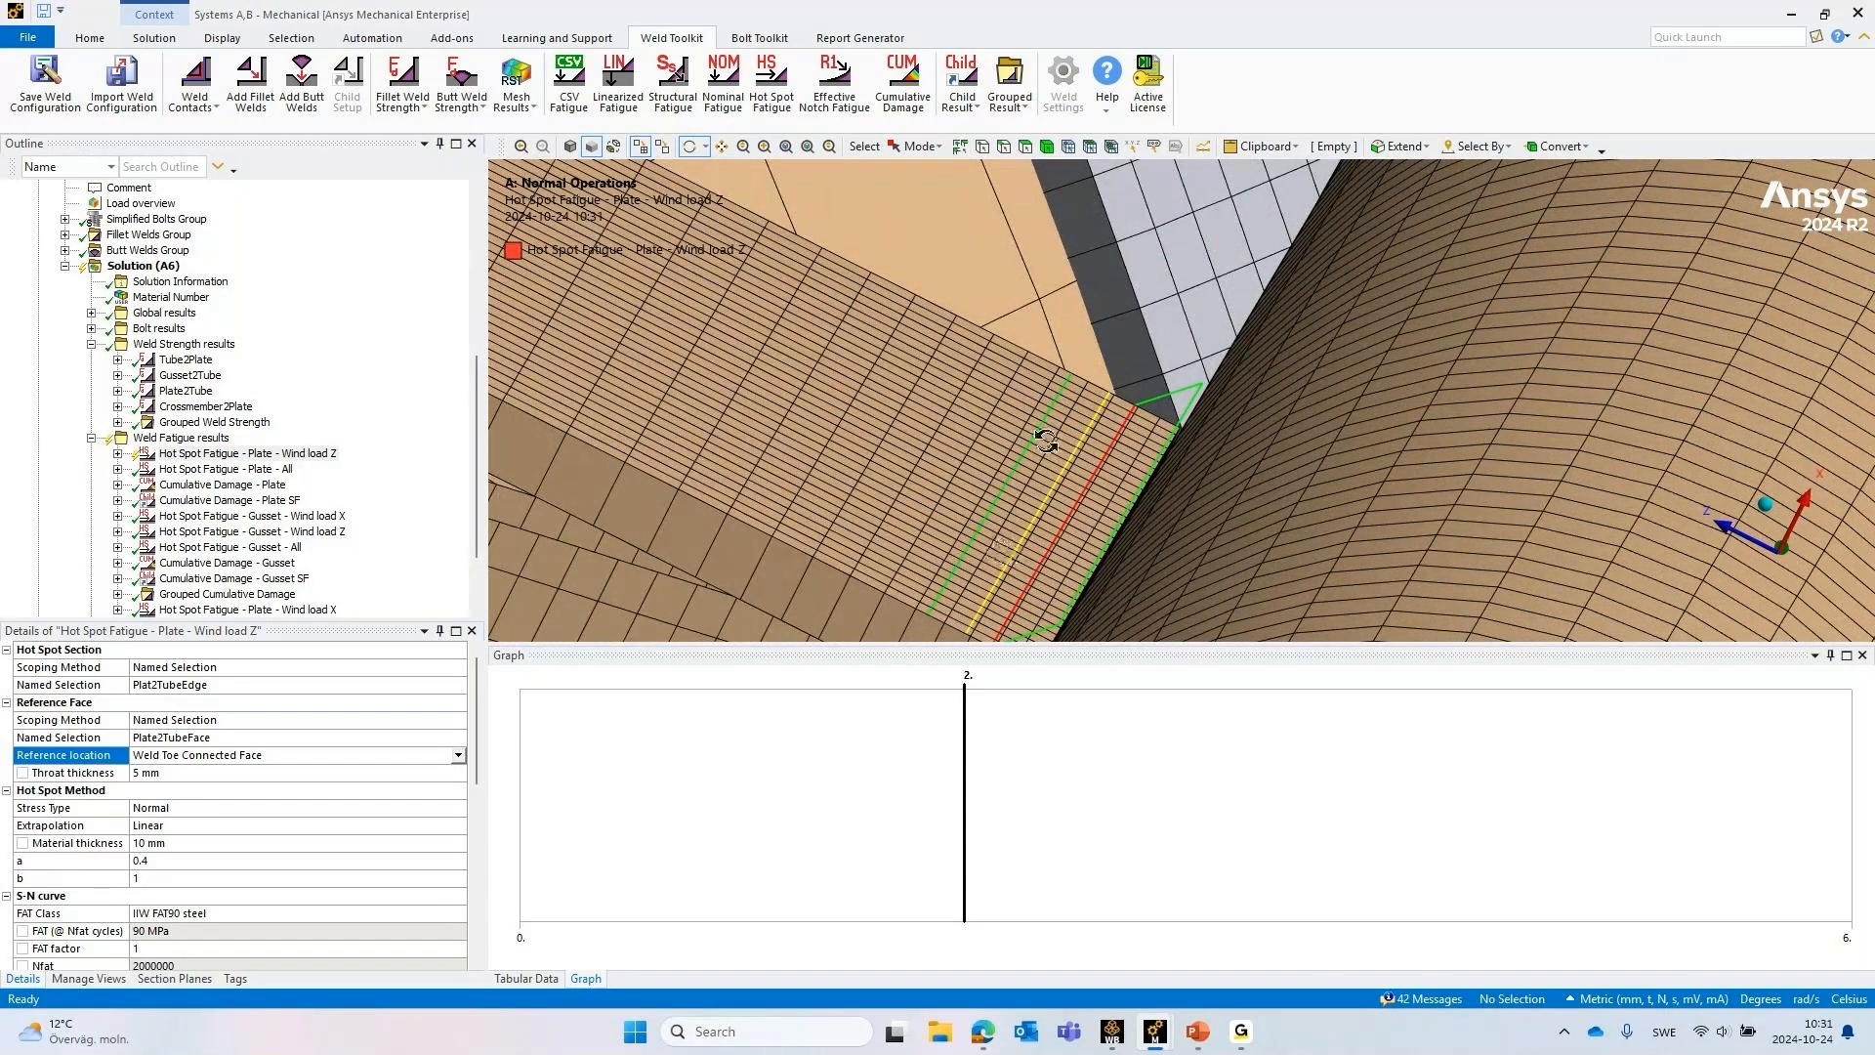
click(1140, 412)
middle_drag(1141, 412, 1078, 412)
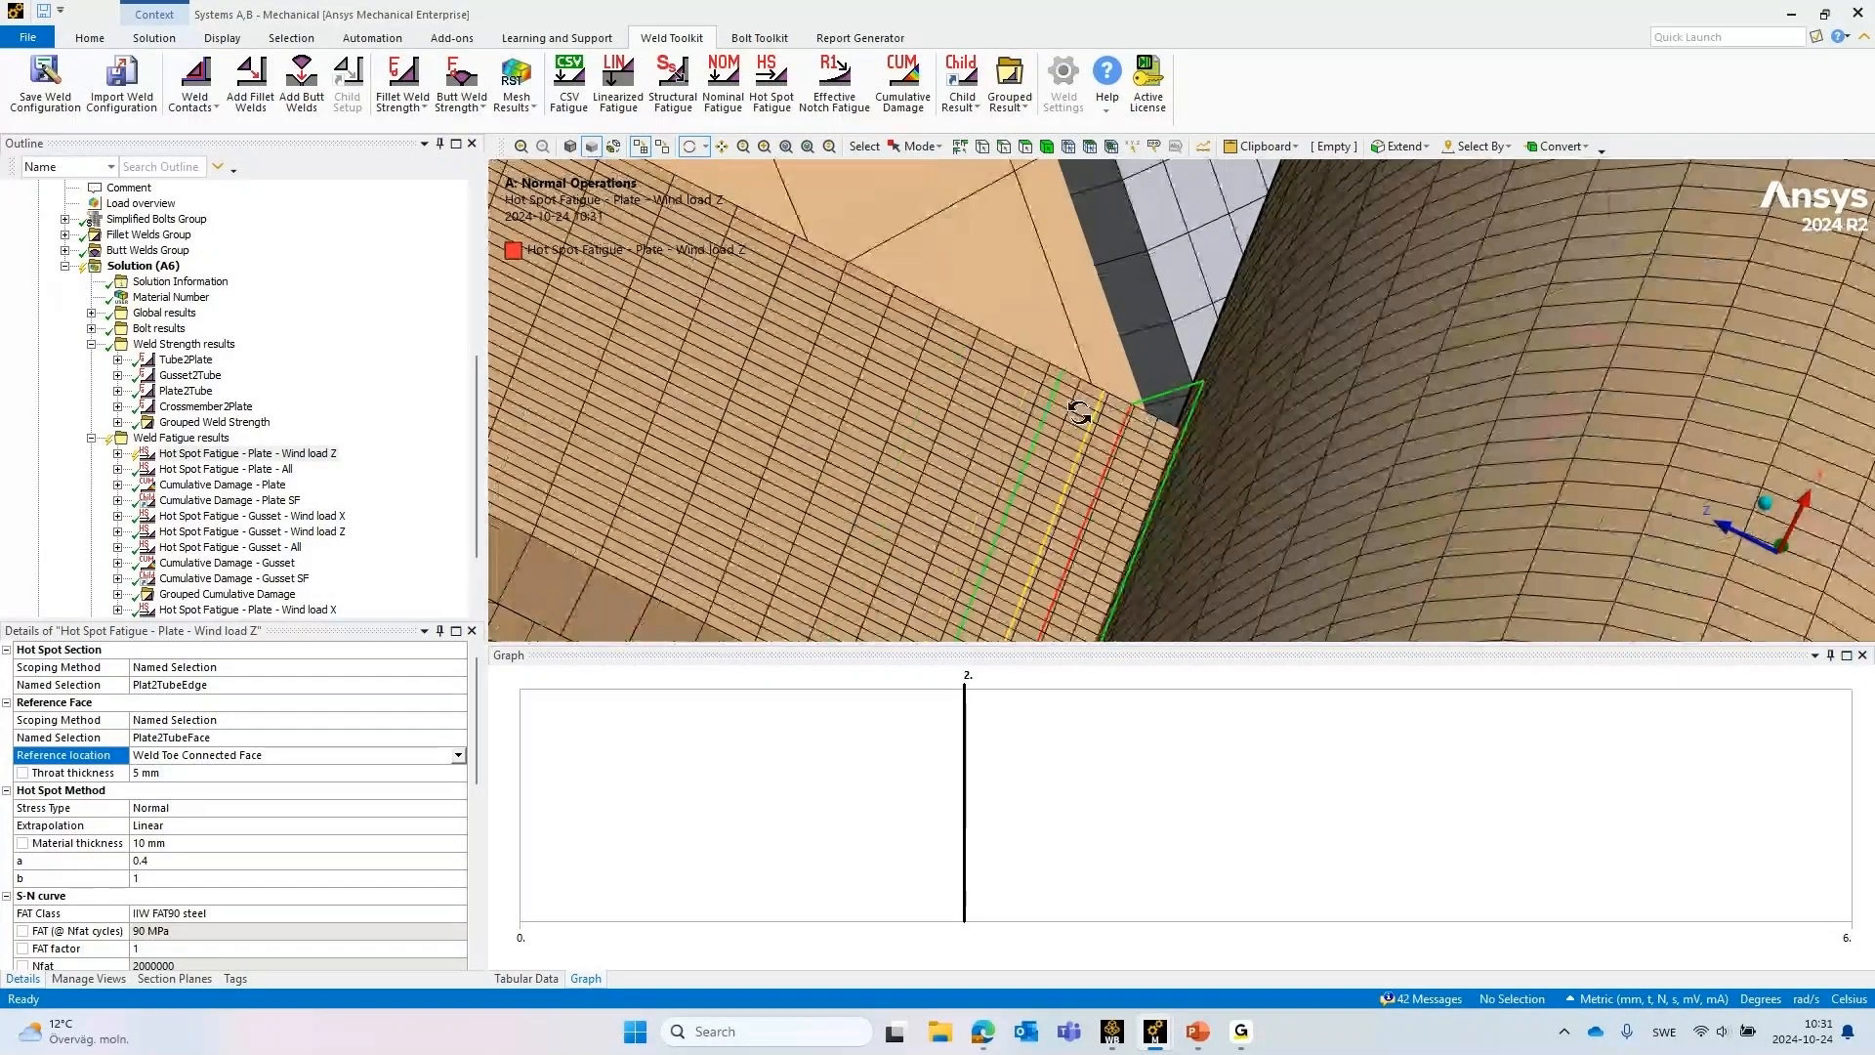
scroll(1091, 417, down, 2)
scroll(1162, 430, down, 2)
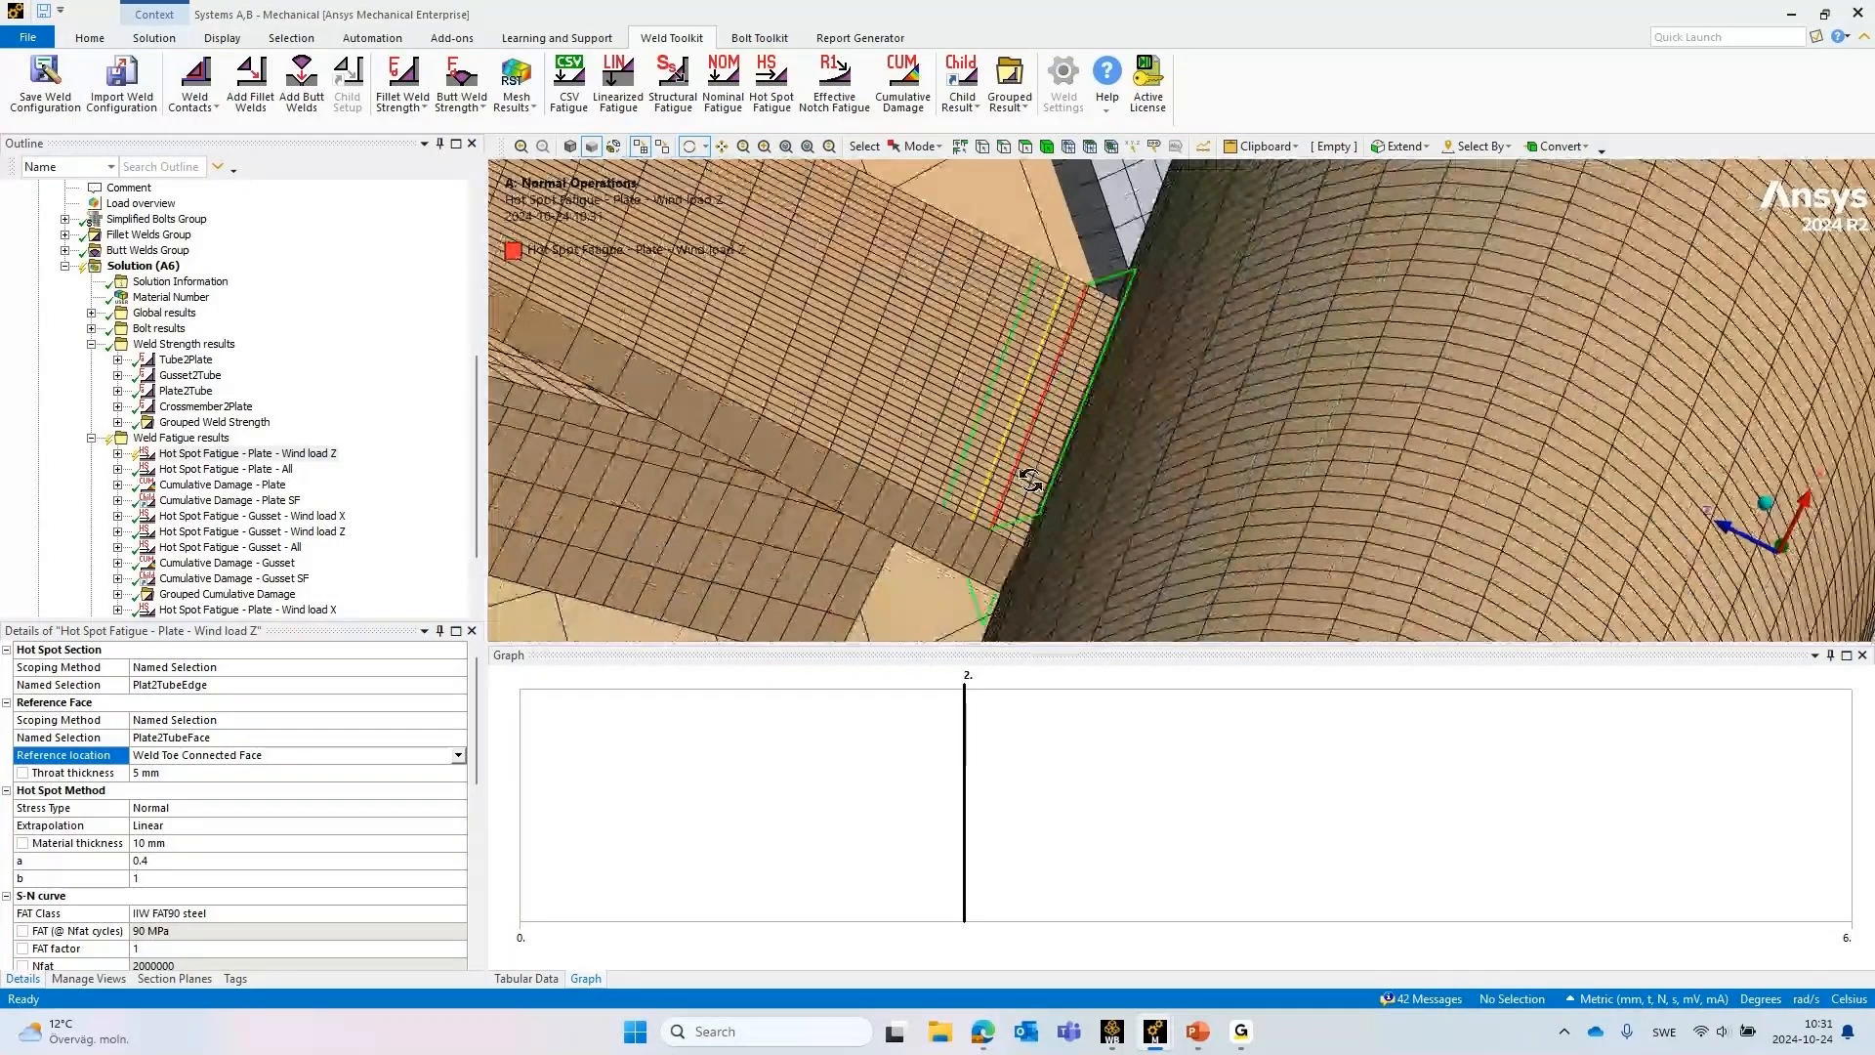
middle_drag(1030, 480, 1020, 476)
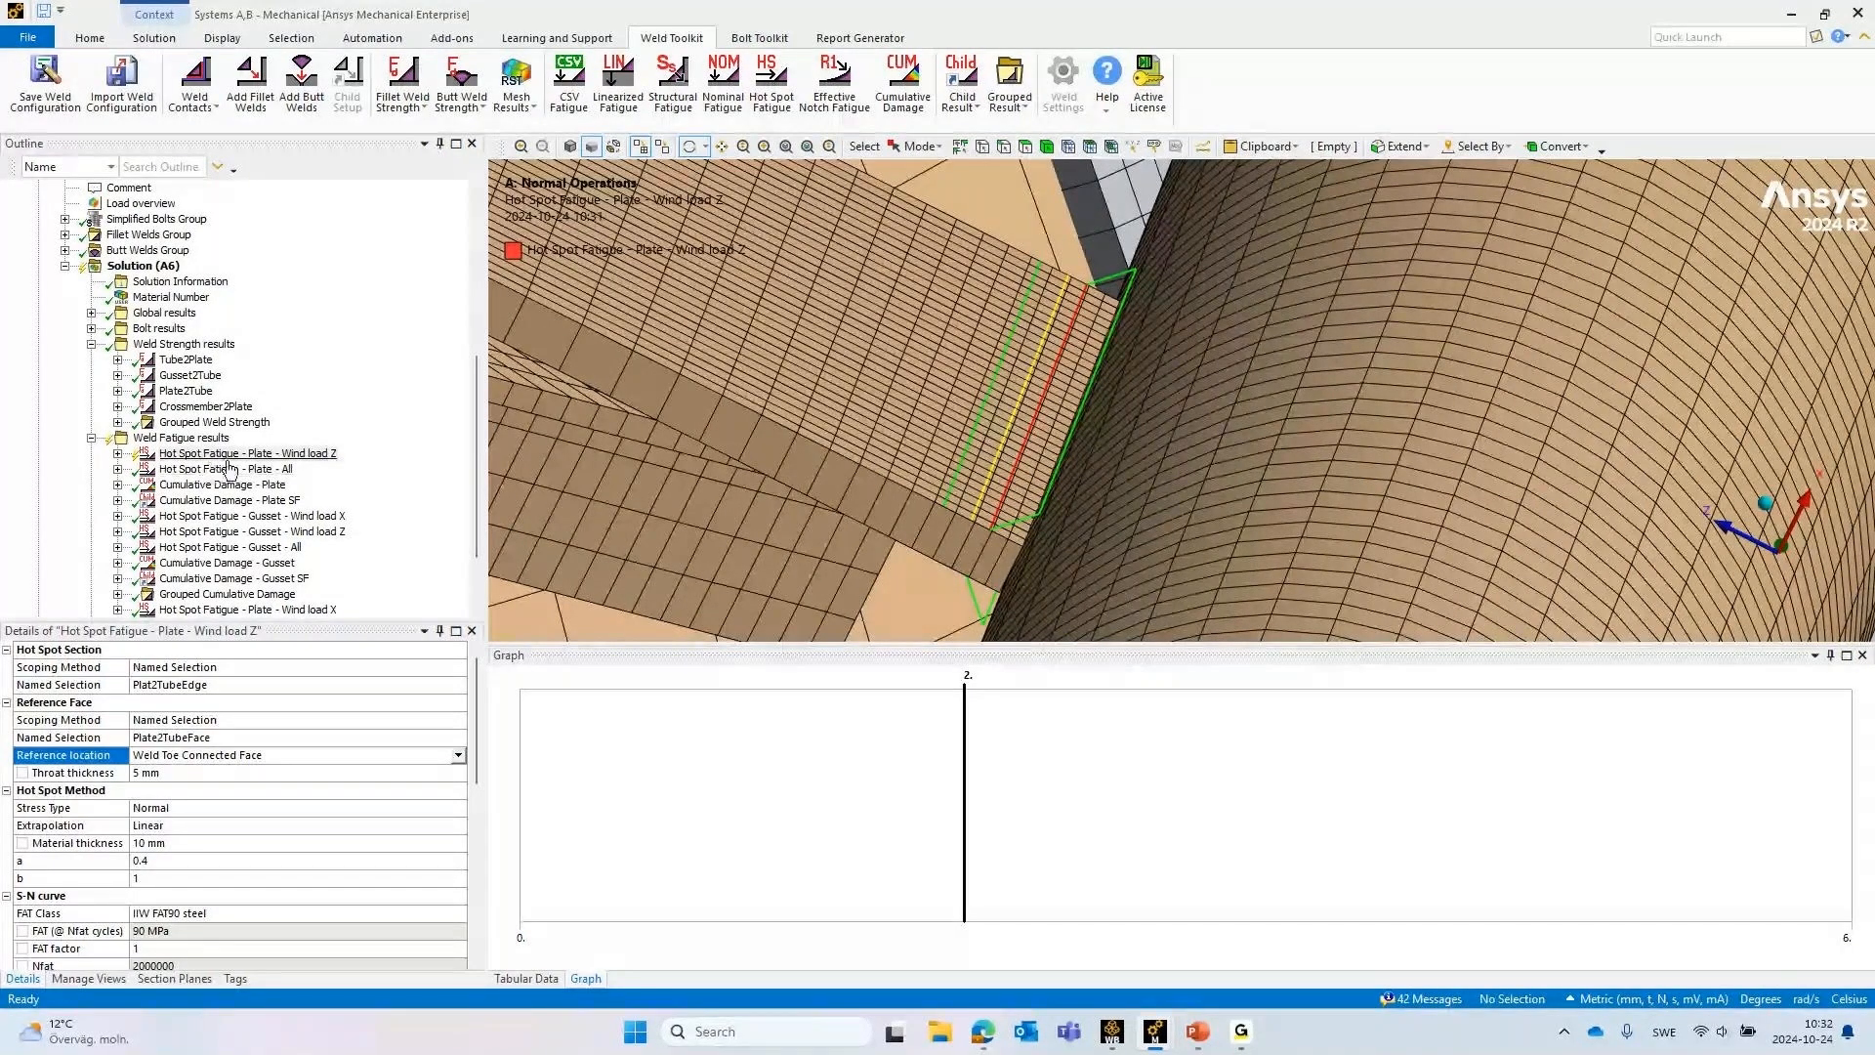
Check the load case definition of Hot Spot Fatigue - Plate - Wind load Z and evaluate the result again
scroll(225, 850, down, 5)
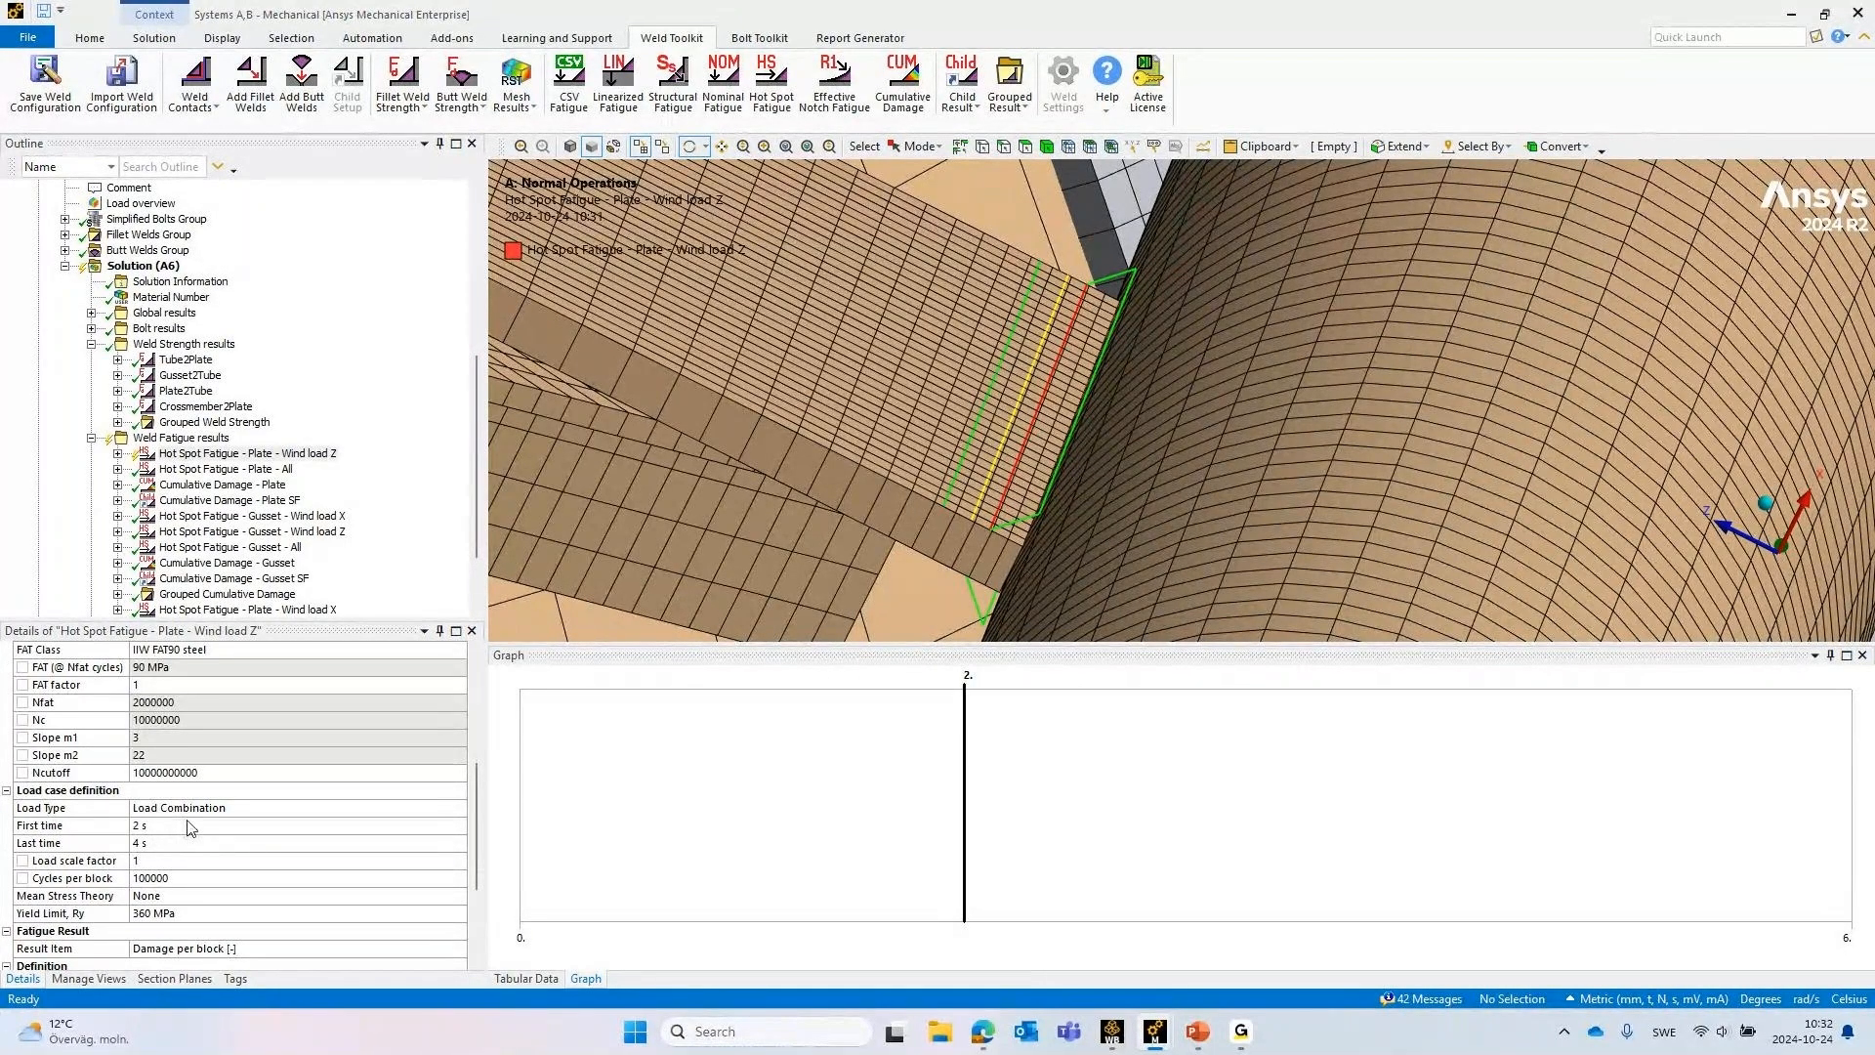
right_click(305, 457)
key(Escape)
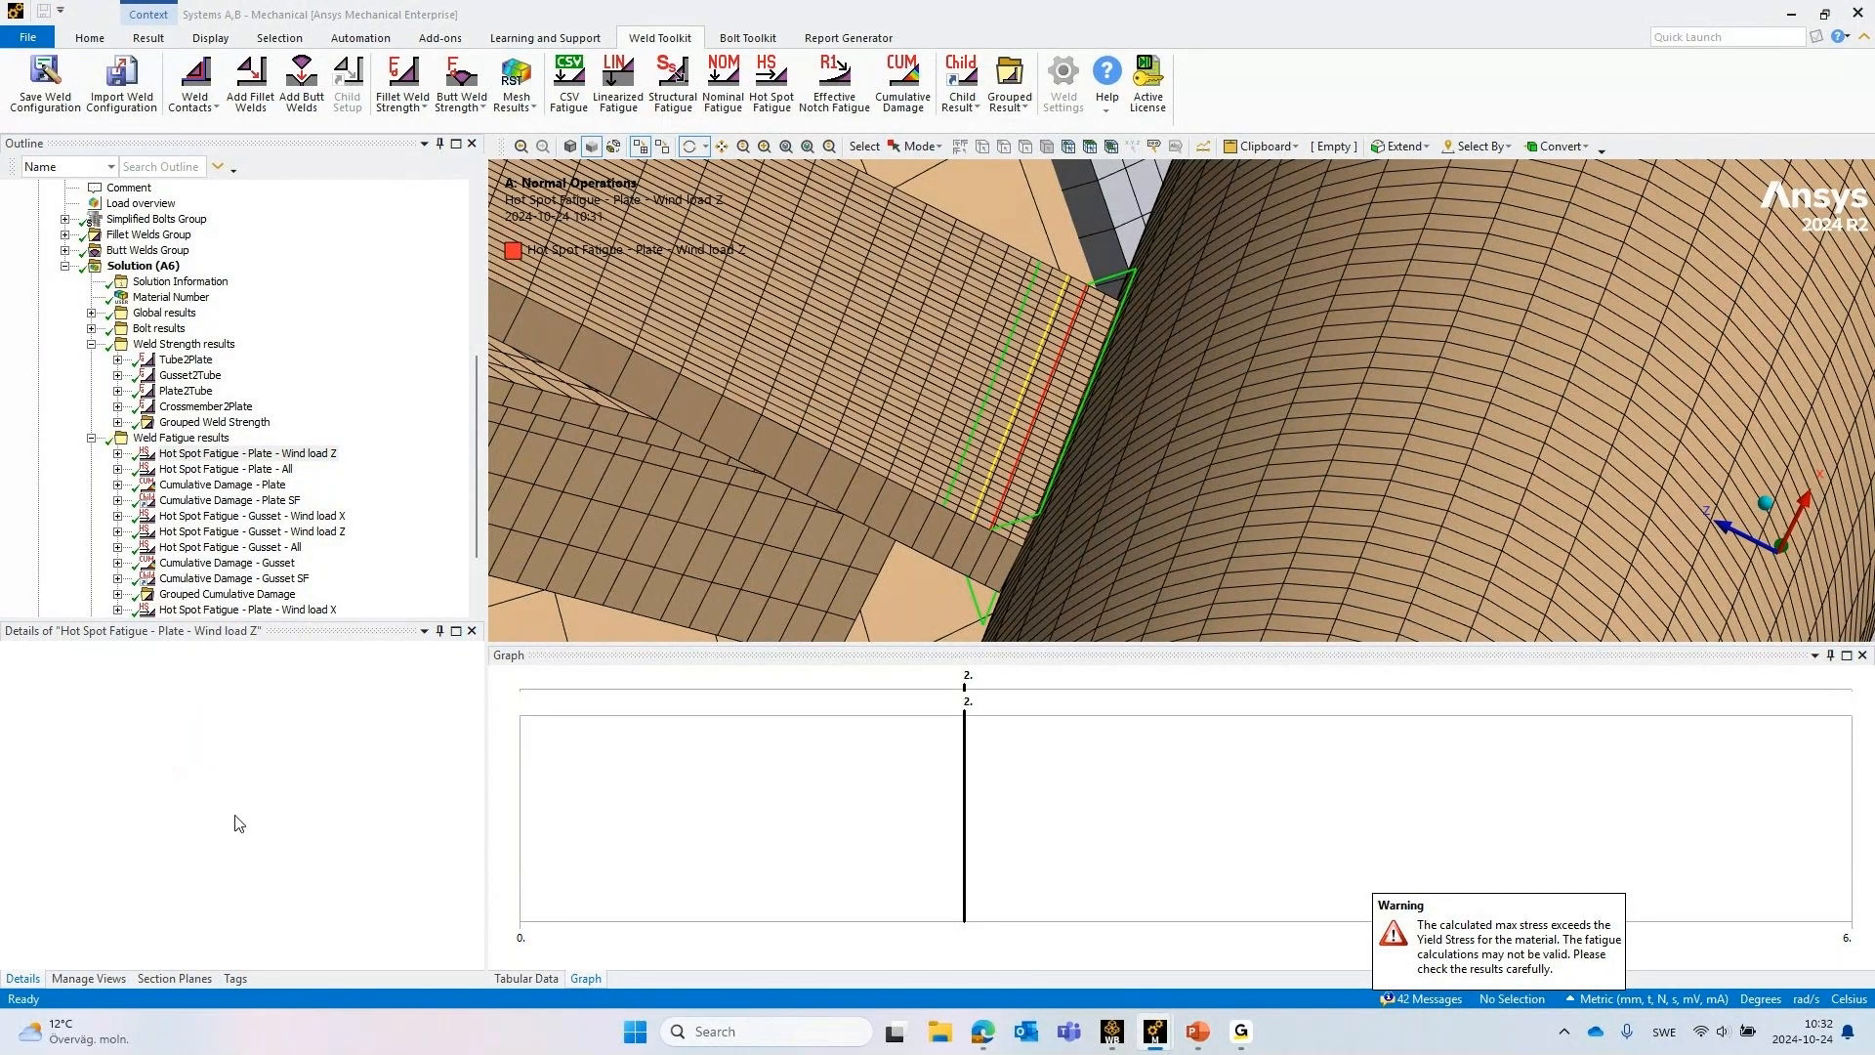
Review the hot spot result's S-N curve and load case settings, highlighting the Cycles per block value
scroll(250, 840, down, 4)
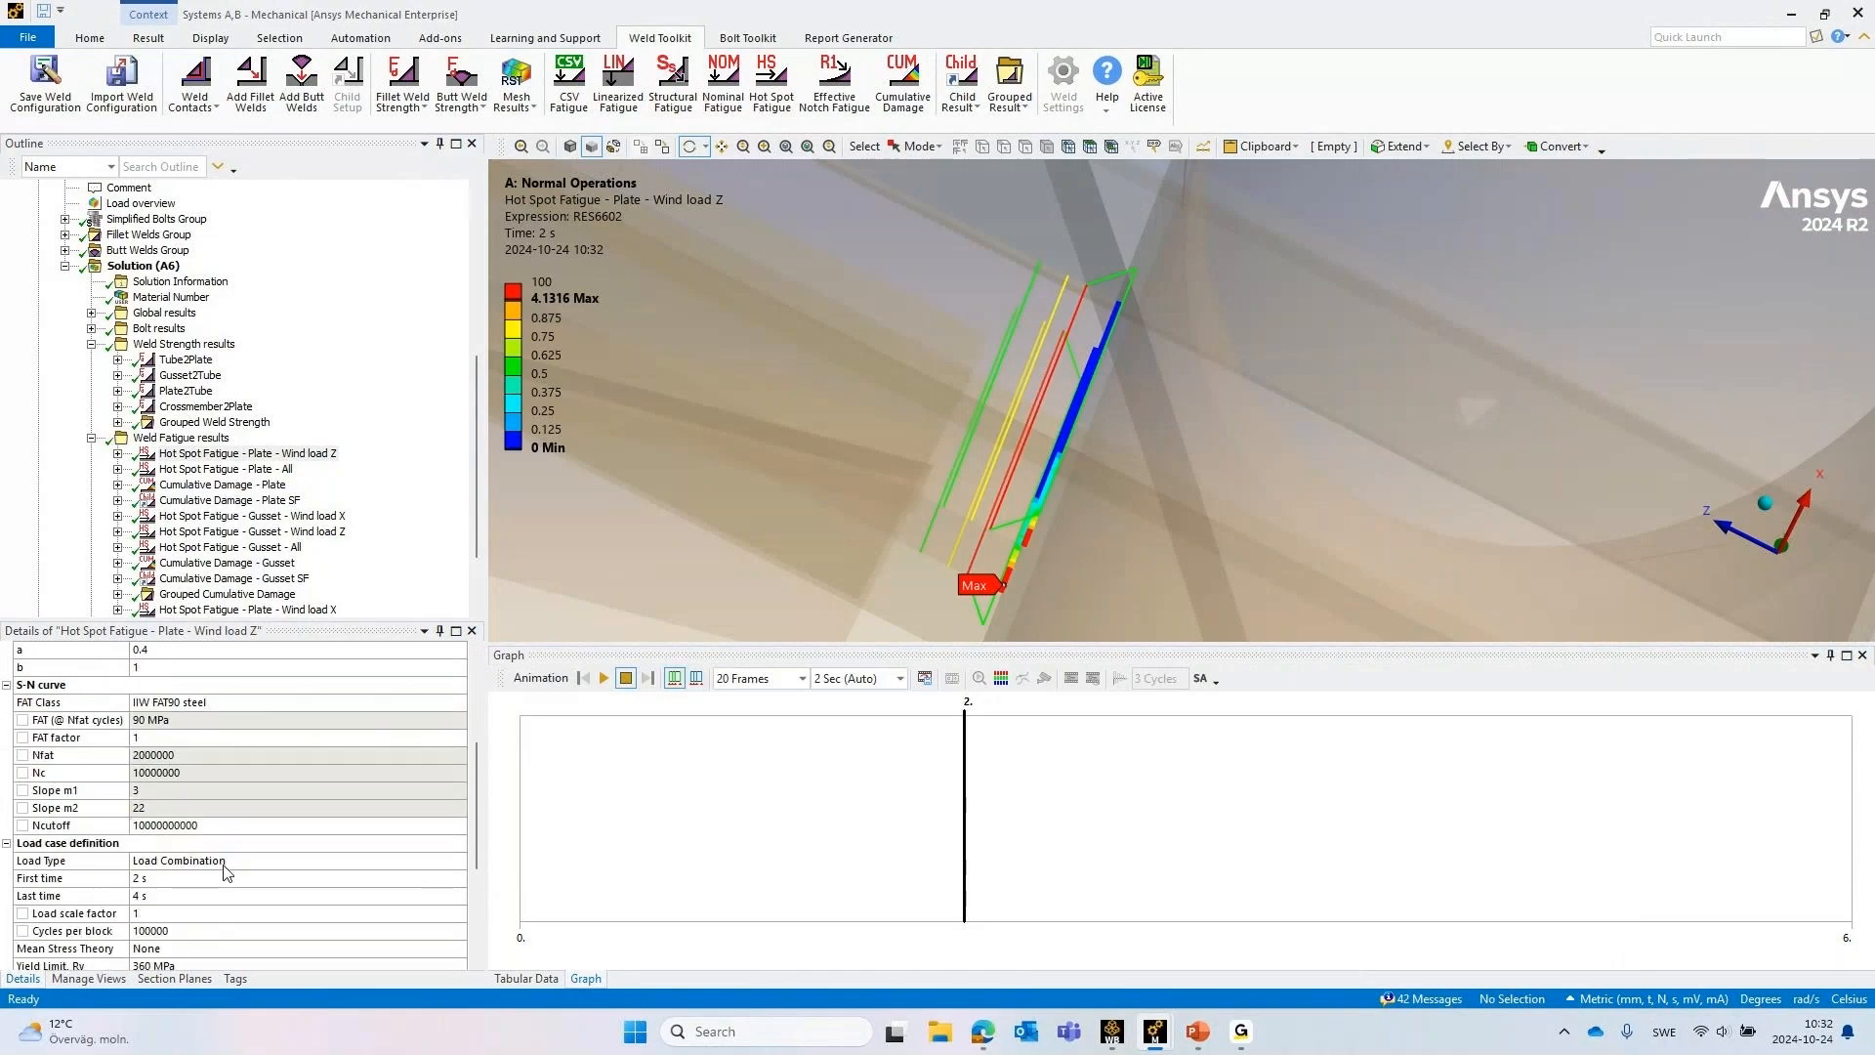
scroll(224, 872, down, 3)
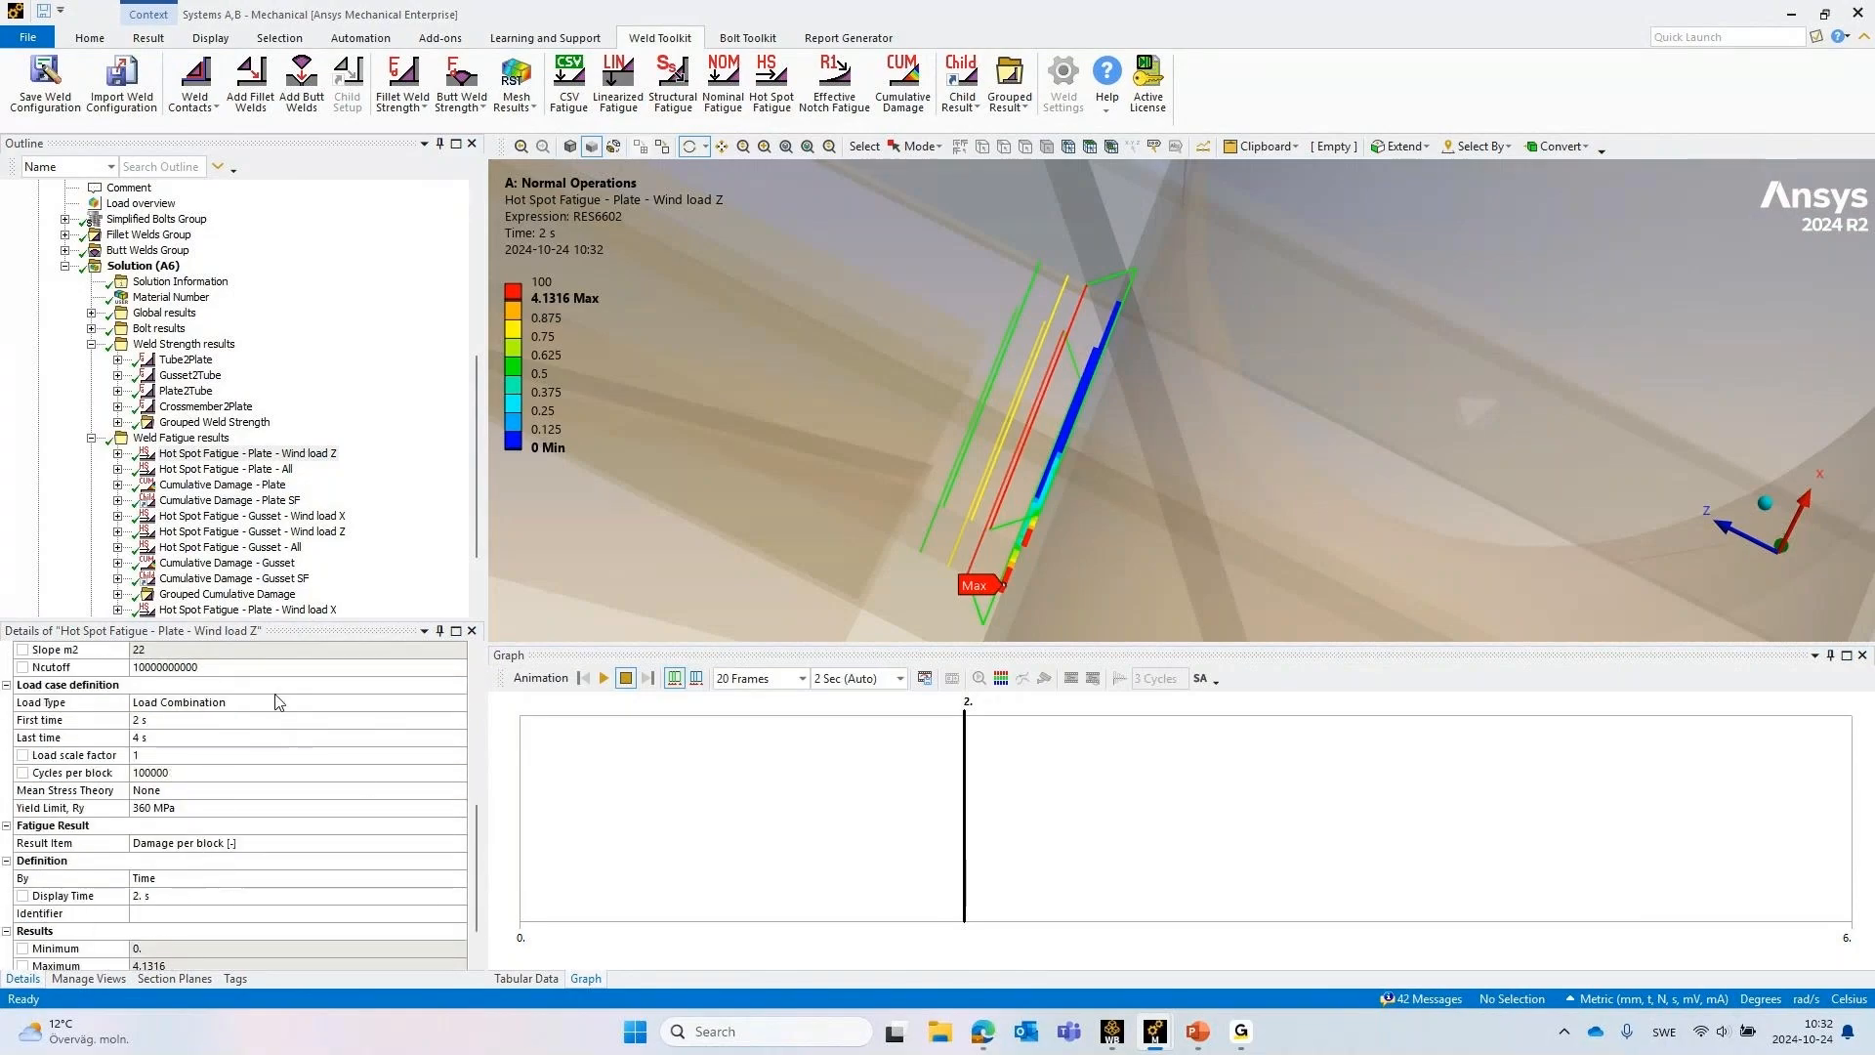
click(162, 772)
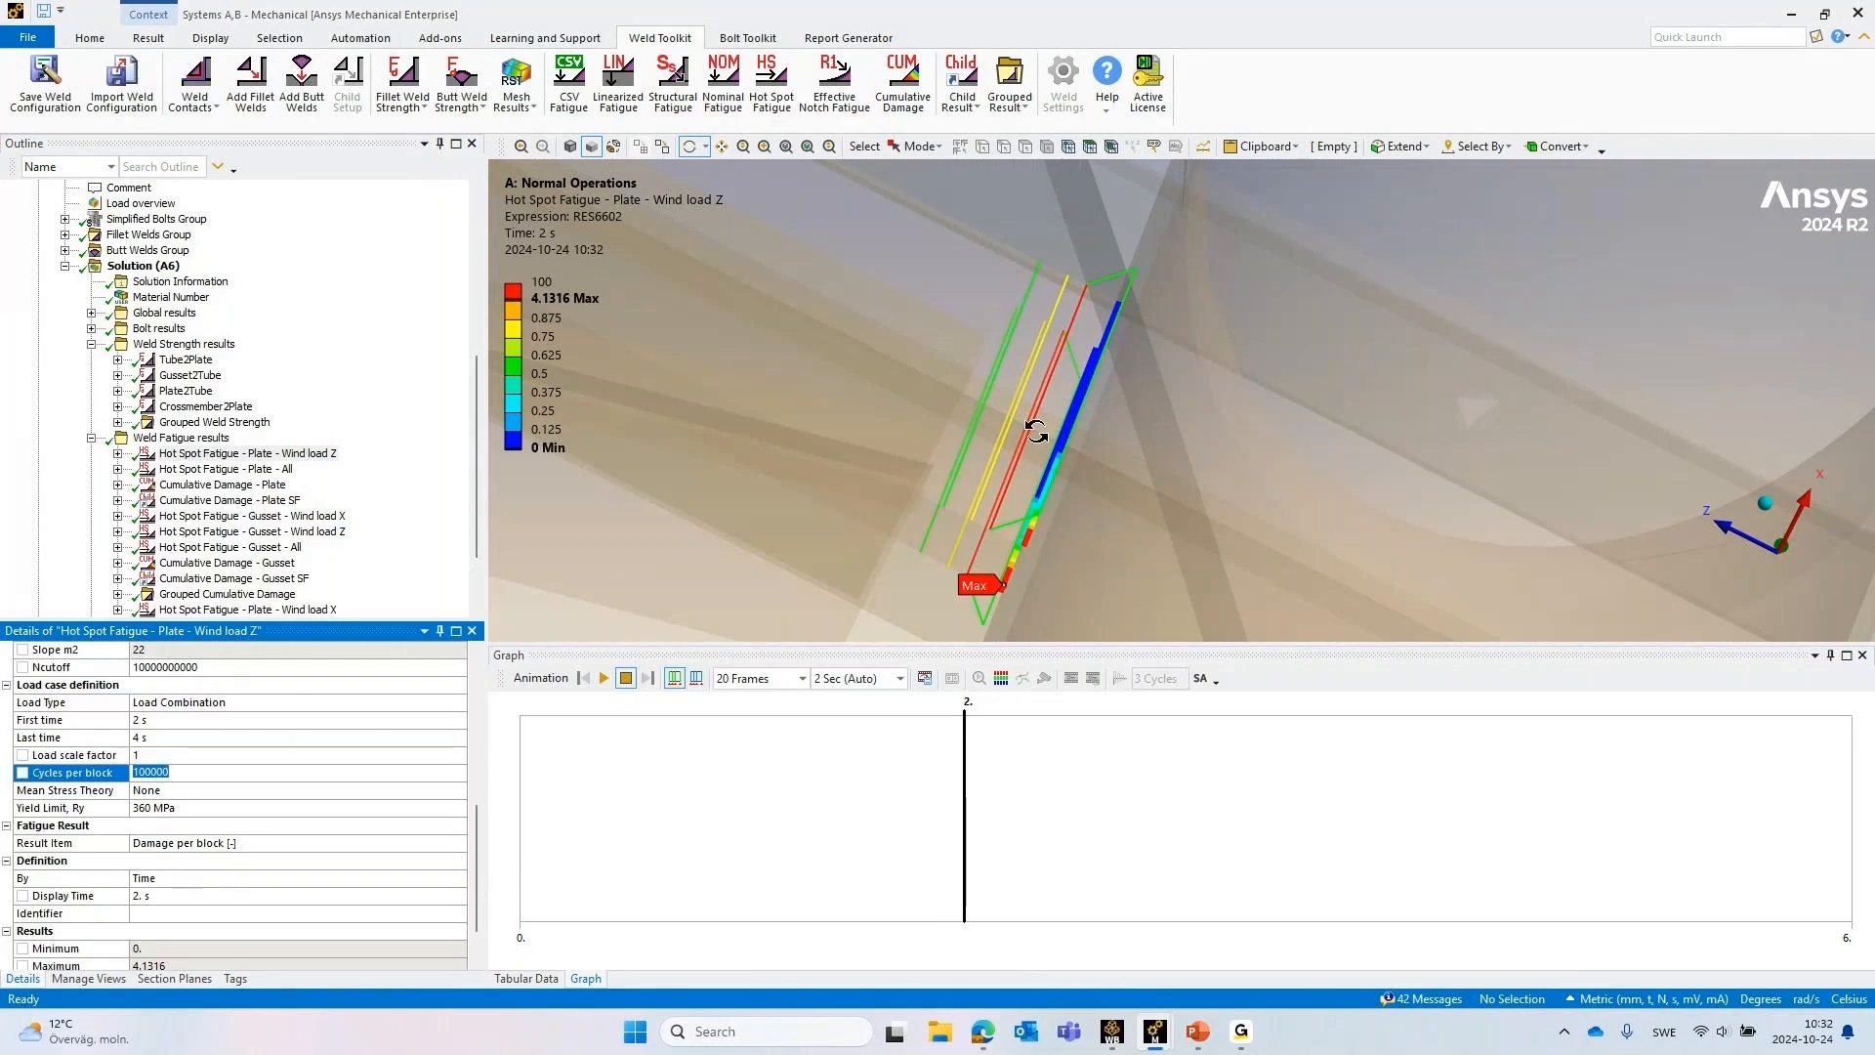
Review the Cumulative Damage - Plate result and the hot spot fatigue results combined in its Solution Editor, without changing them
mouse_move(1027, 408)
mouse_down()
mouse_move(1016, 397)
mouse_move(1047, 394)
mouse_move(1028, 397)
mouse_up()
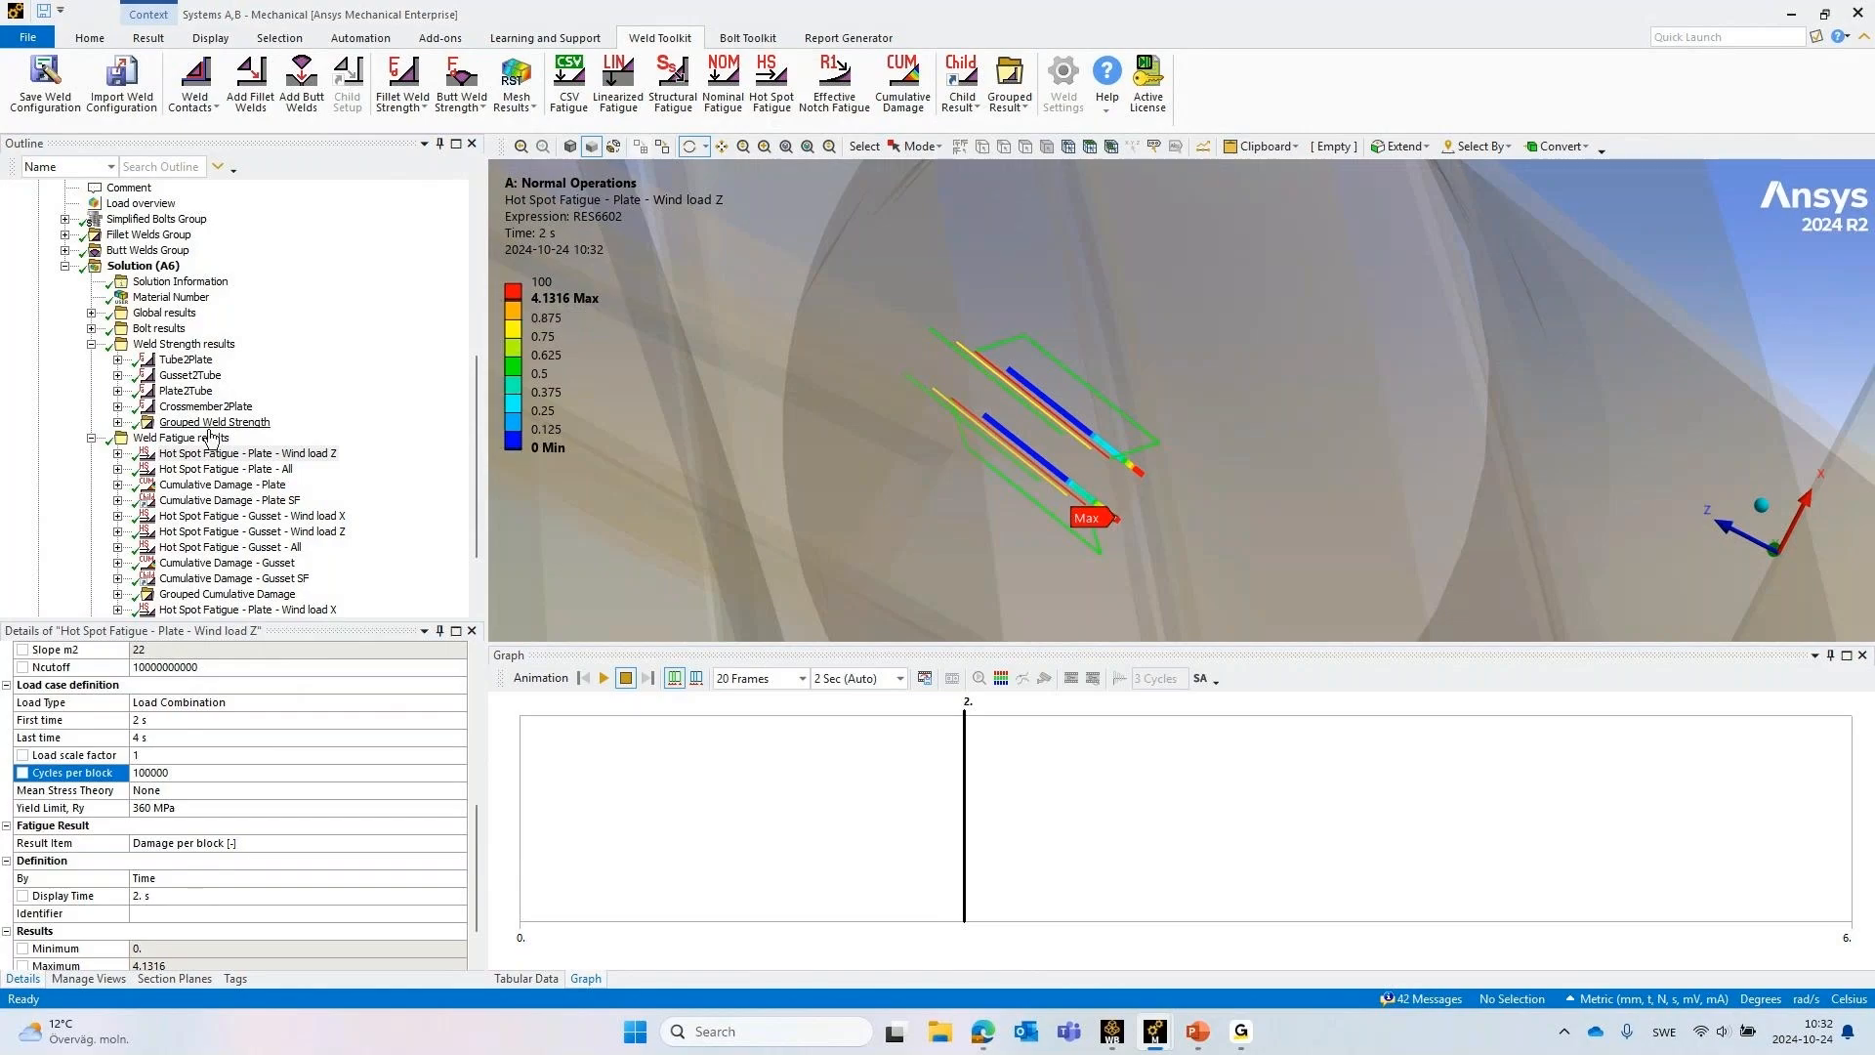
click(200, 485)
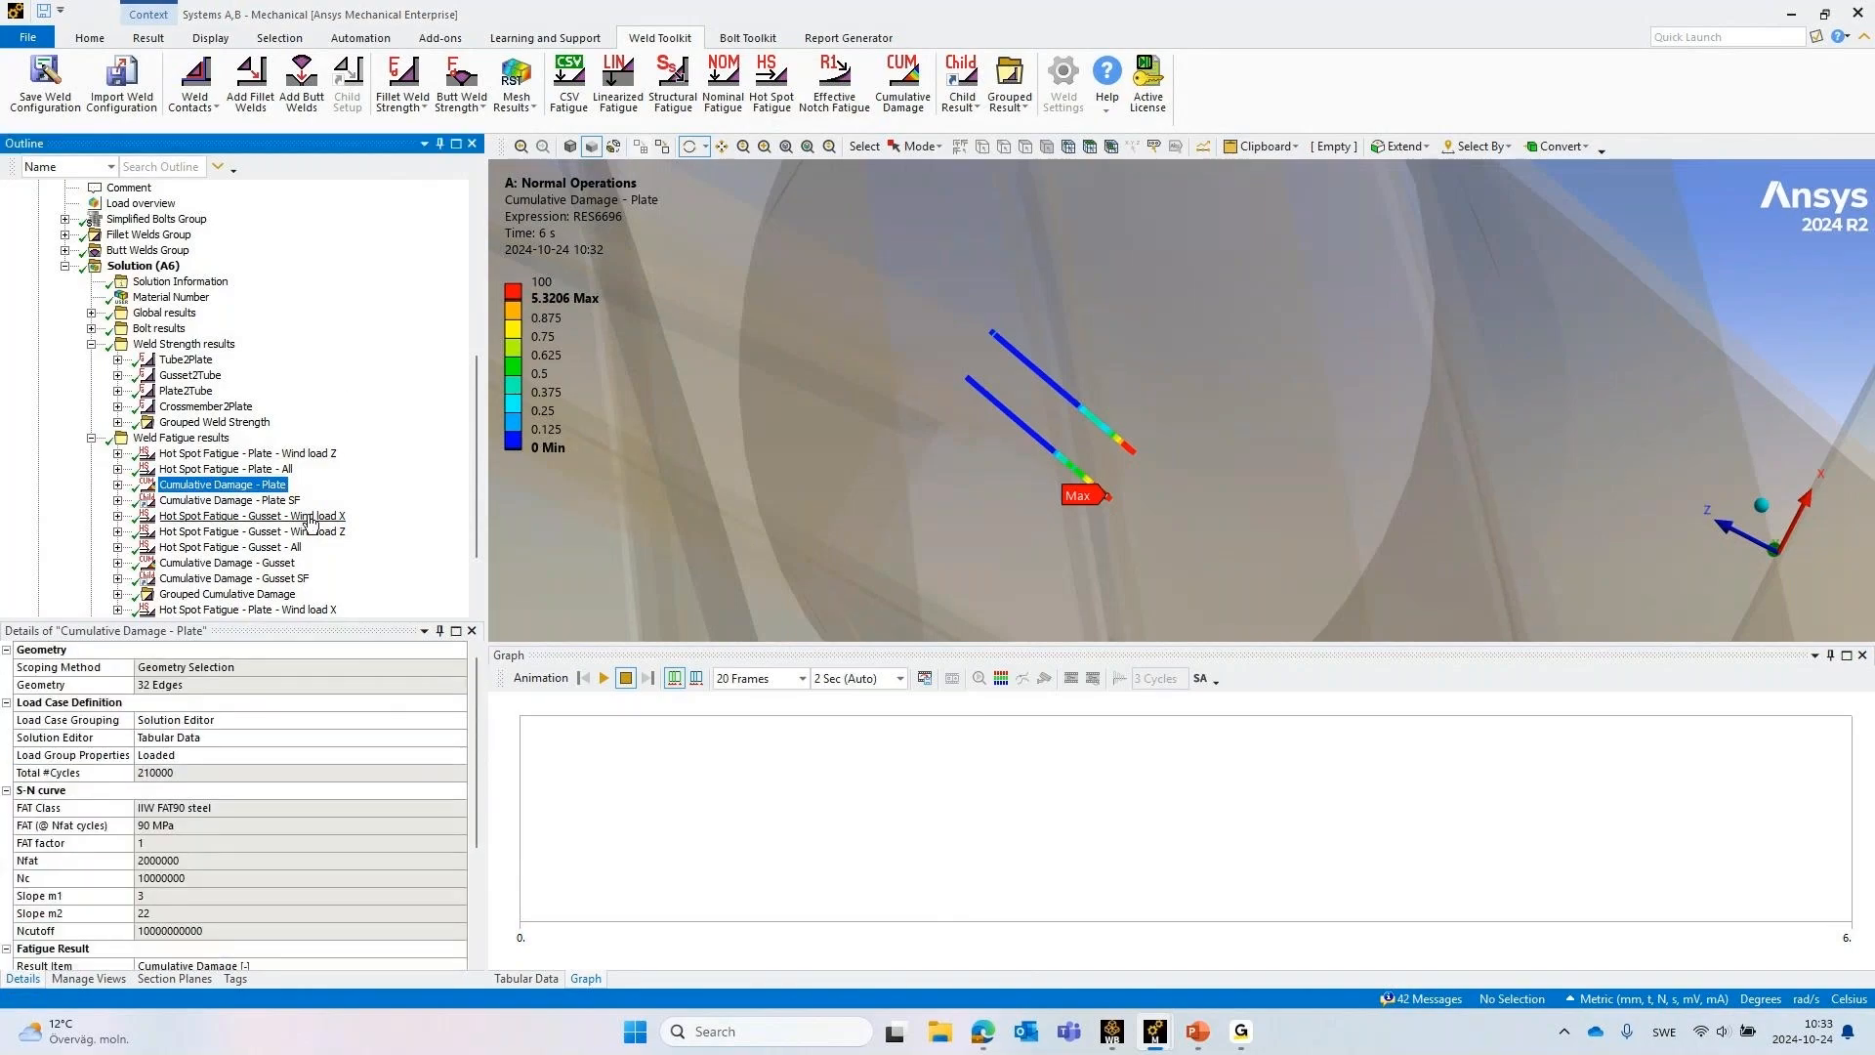
click(199, 739)
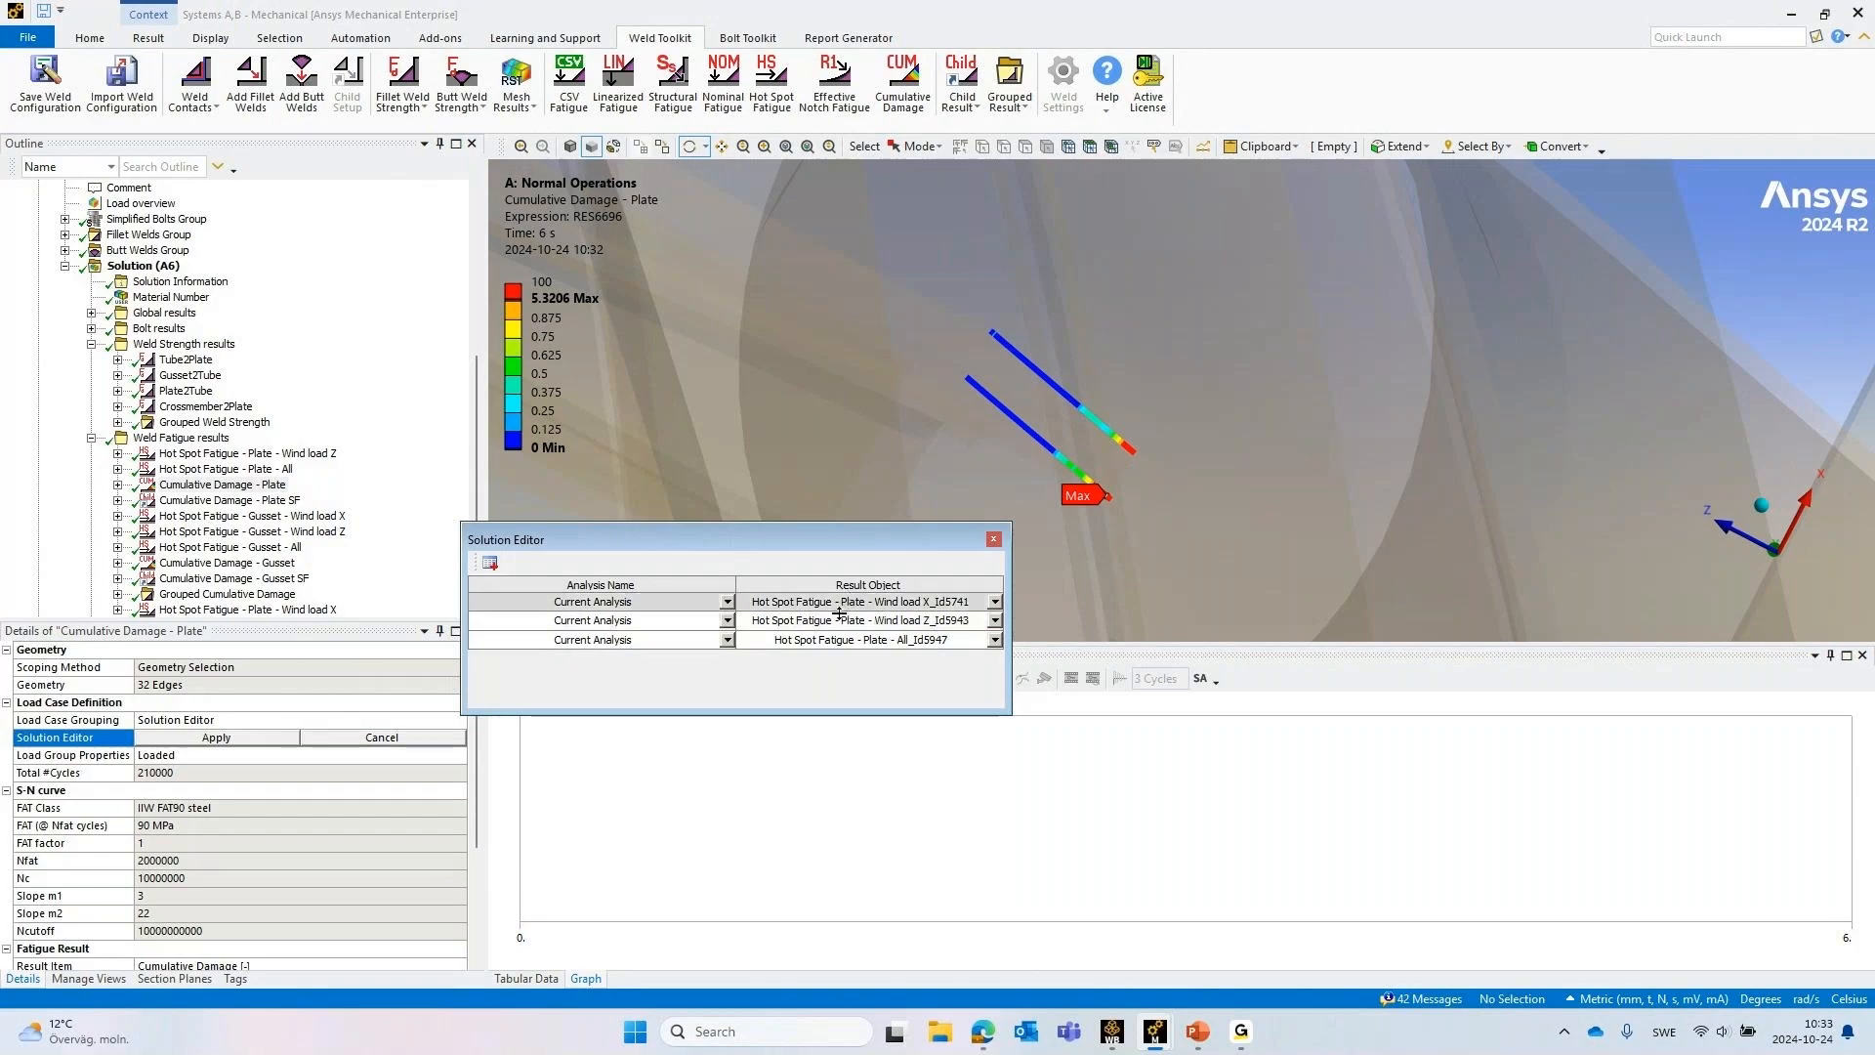
click(390, 740)
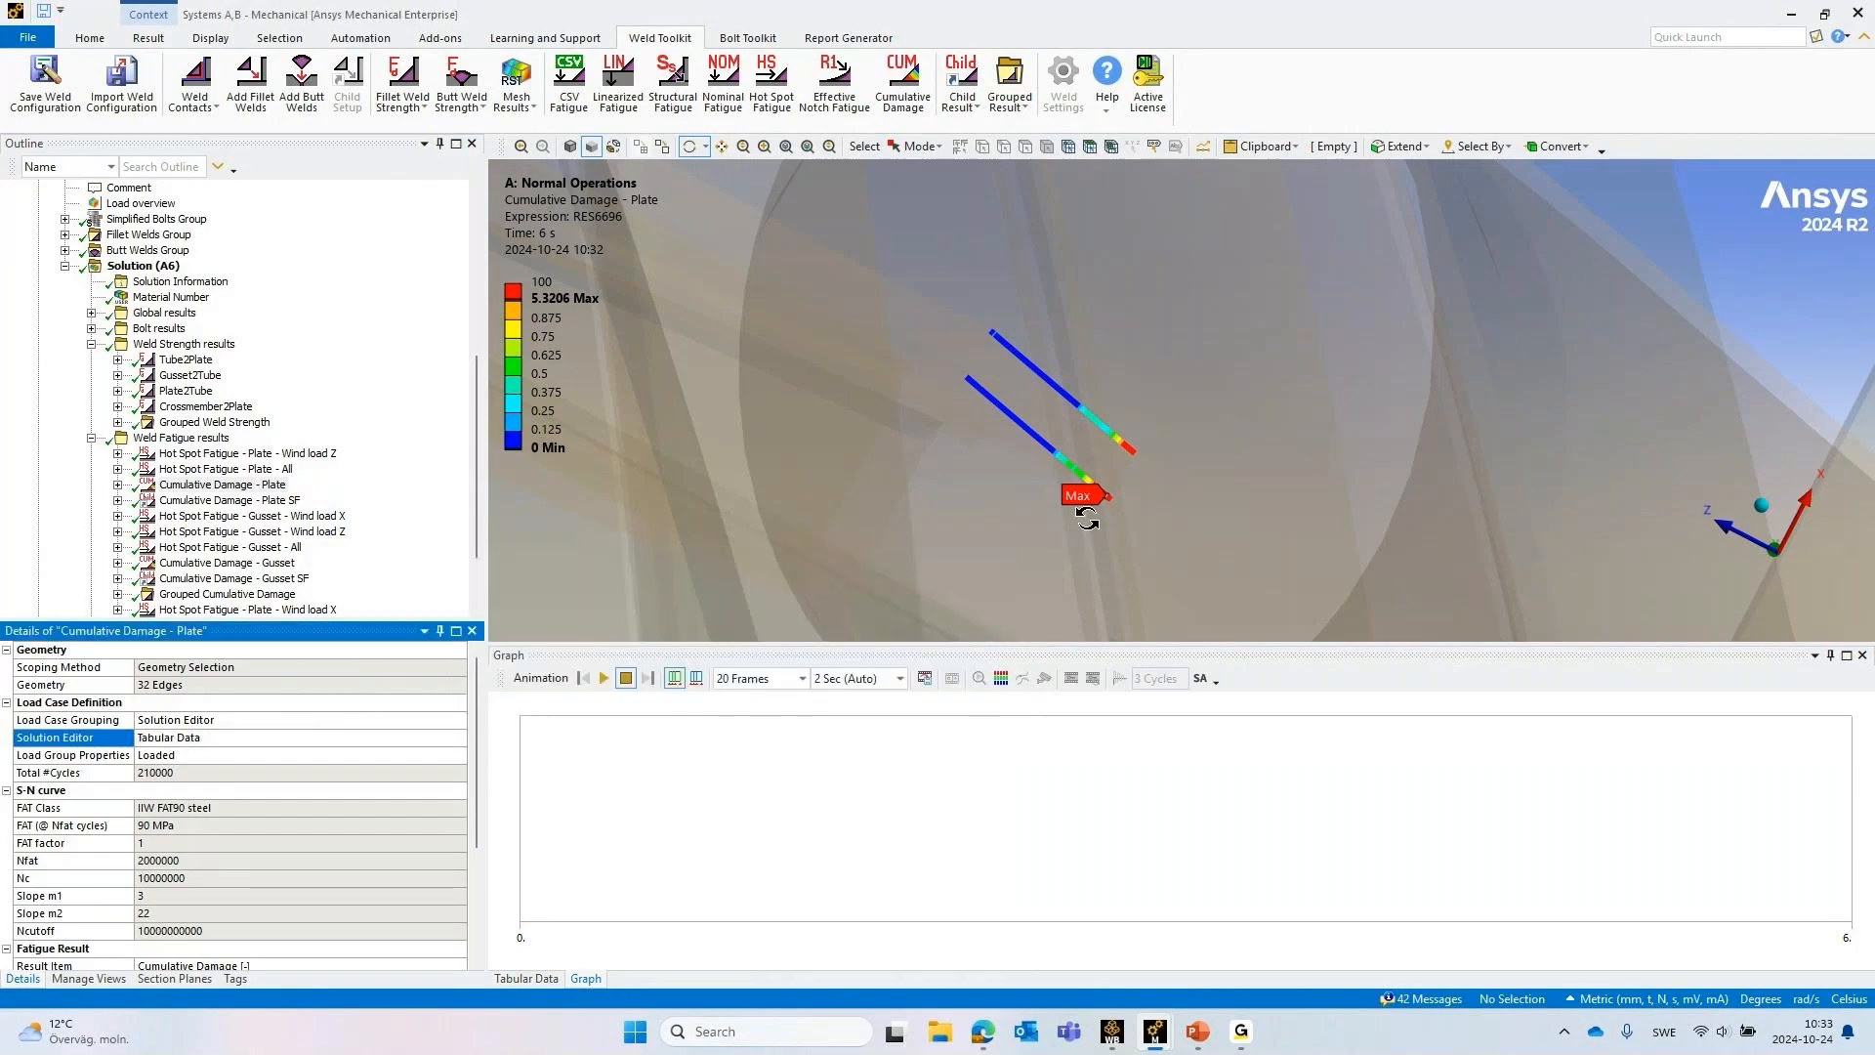
ctrl+middle_drag(1164, 452, 1143, 318)
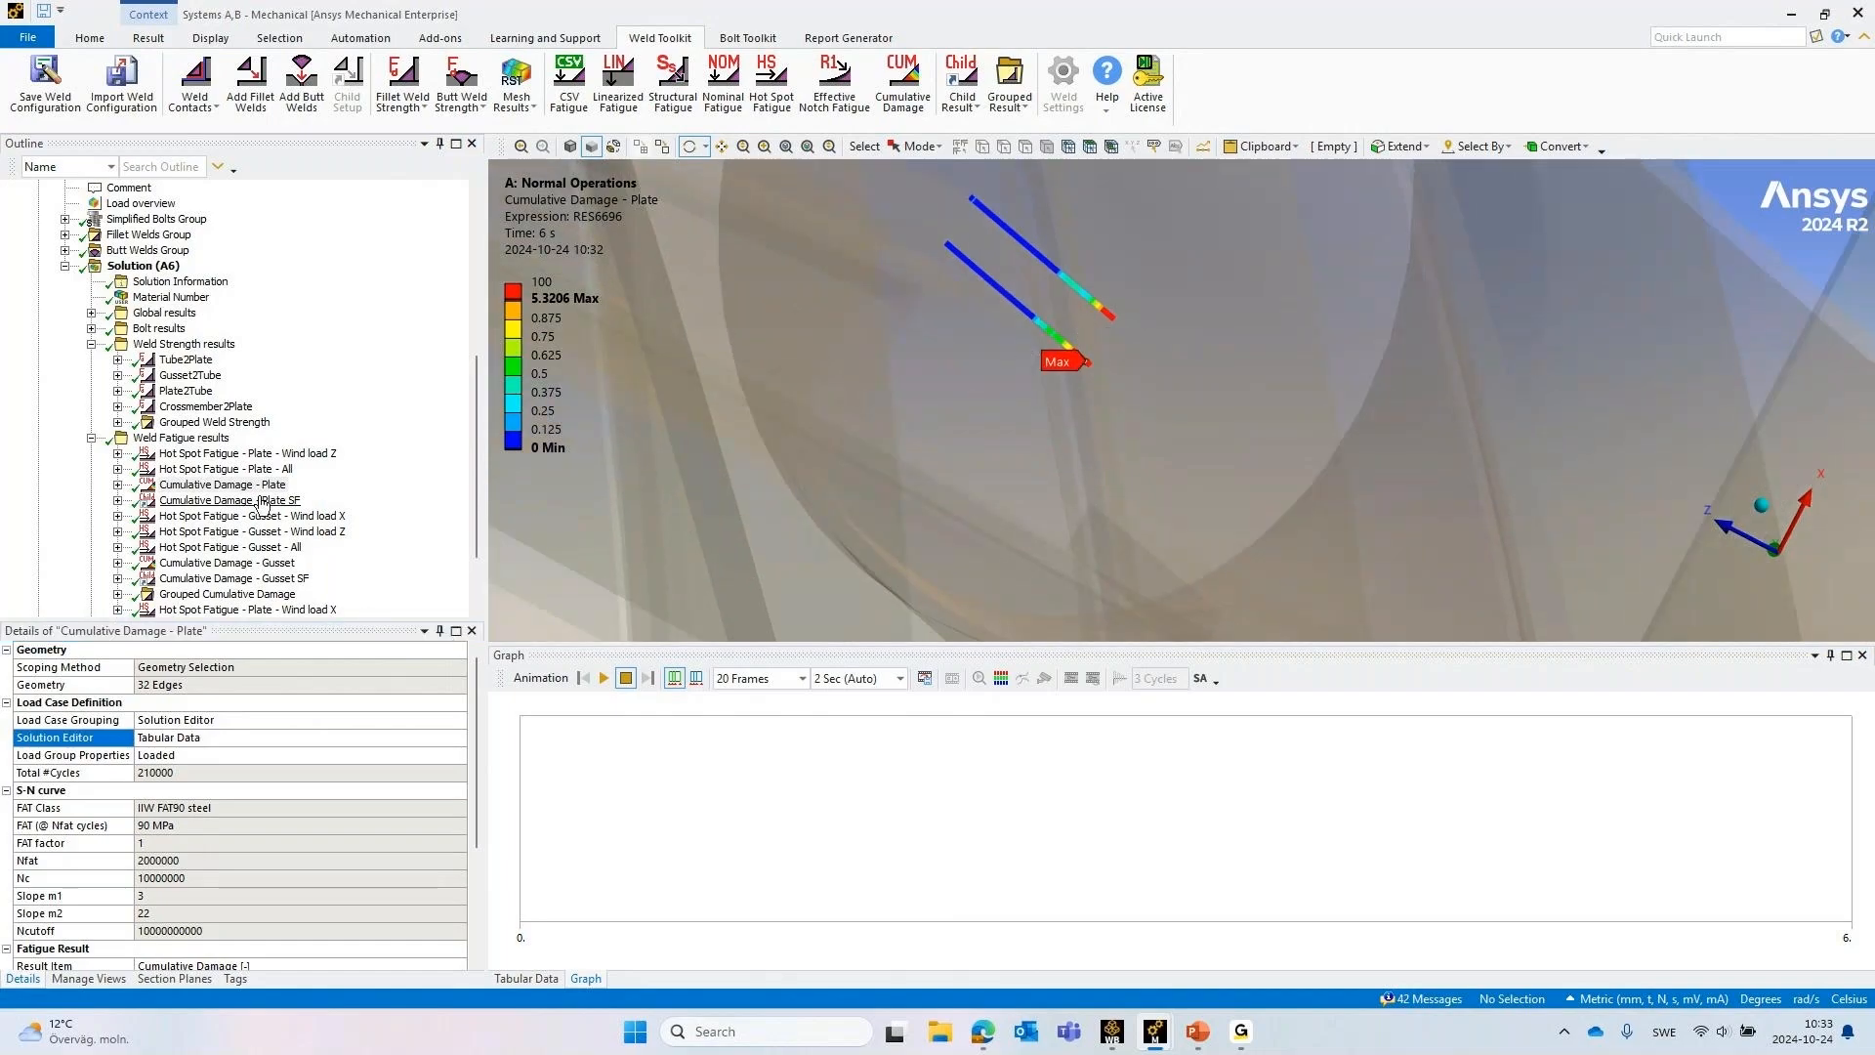
Examine the Cumulative Damage - Plate SF safety factor result along the plate welds on the silo legs
click(227, 503)
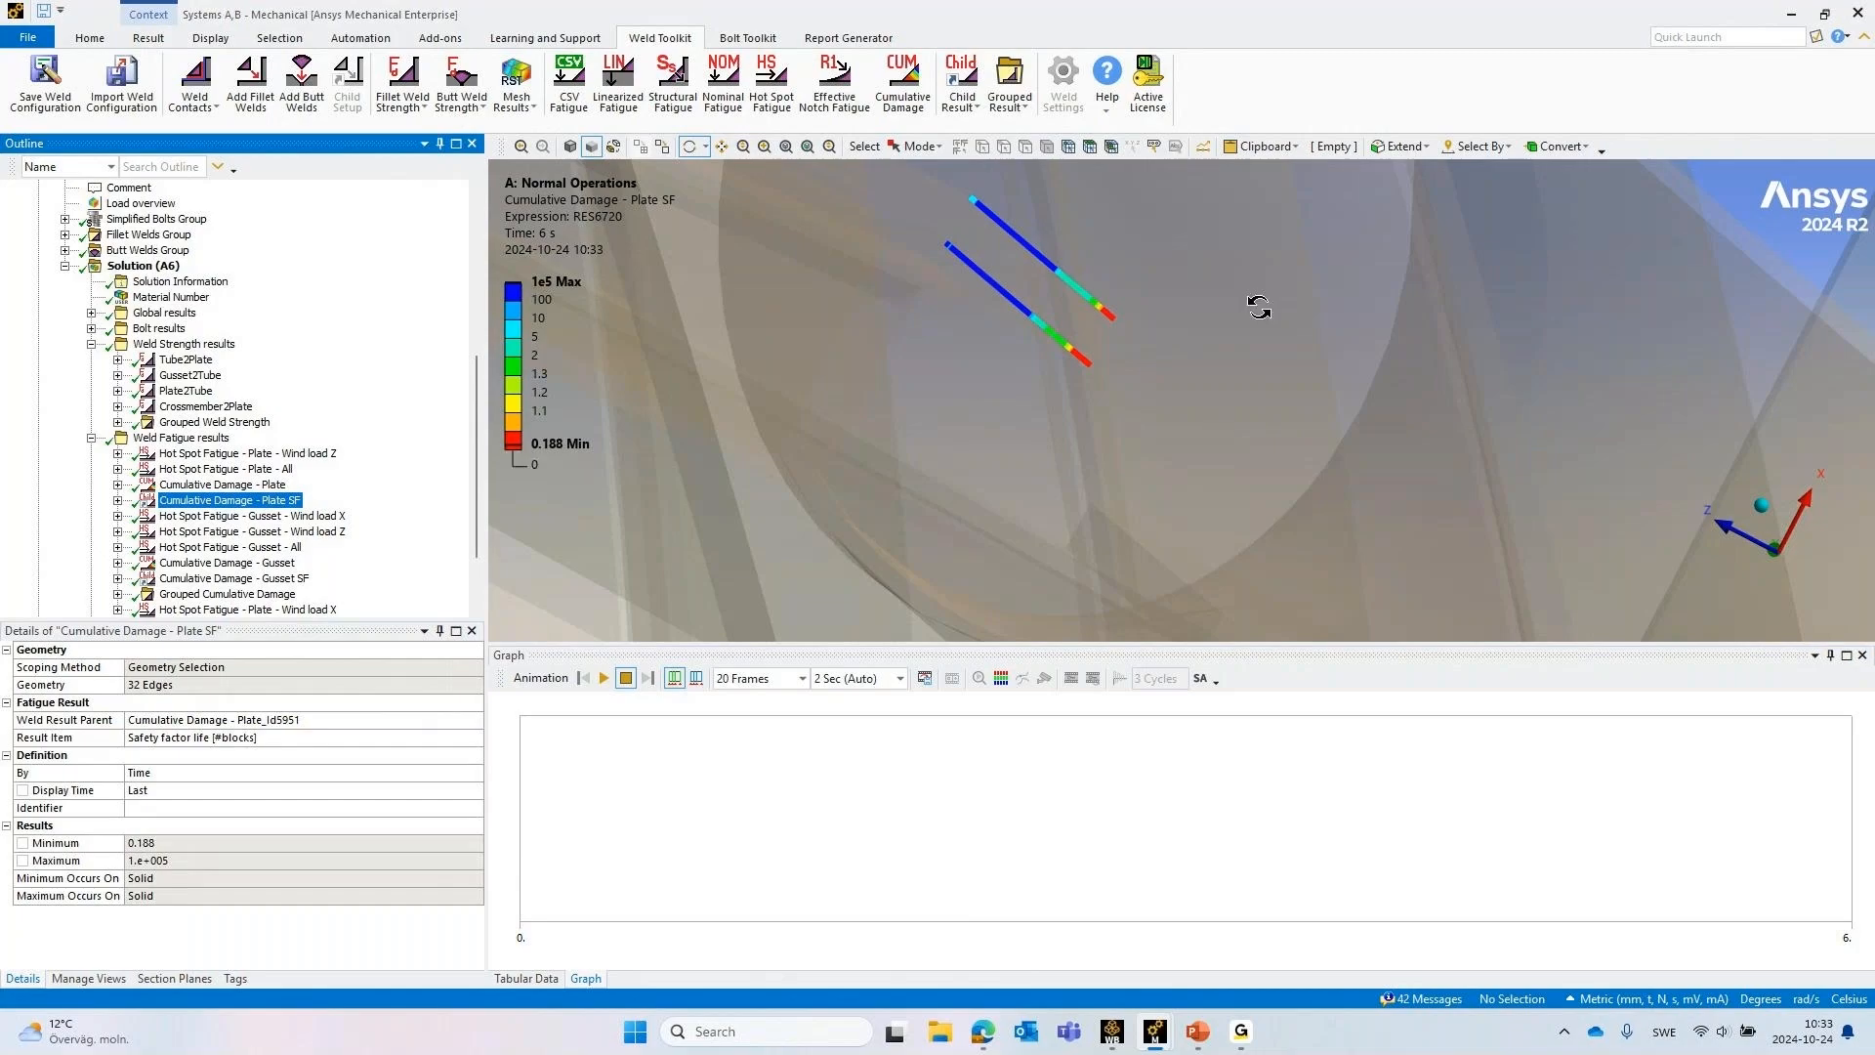
mouse_move(1247, 306)
middle_down()
mouse_move(1238, 319)
mouse_move(1255, 314)
middle_up()
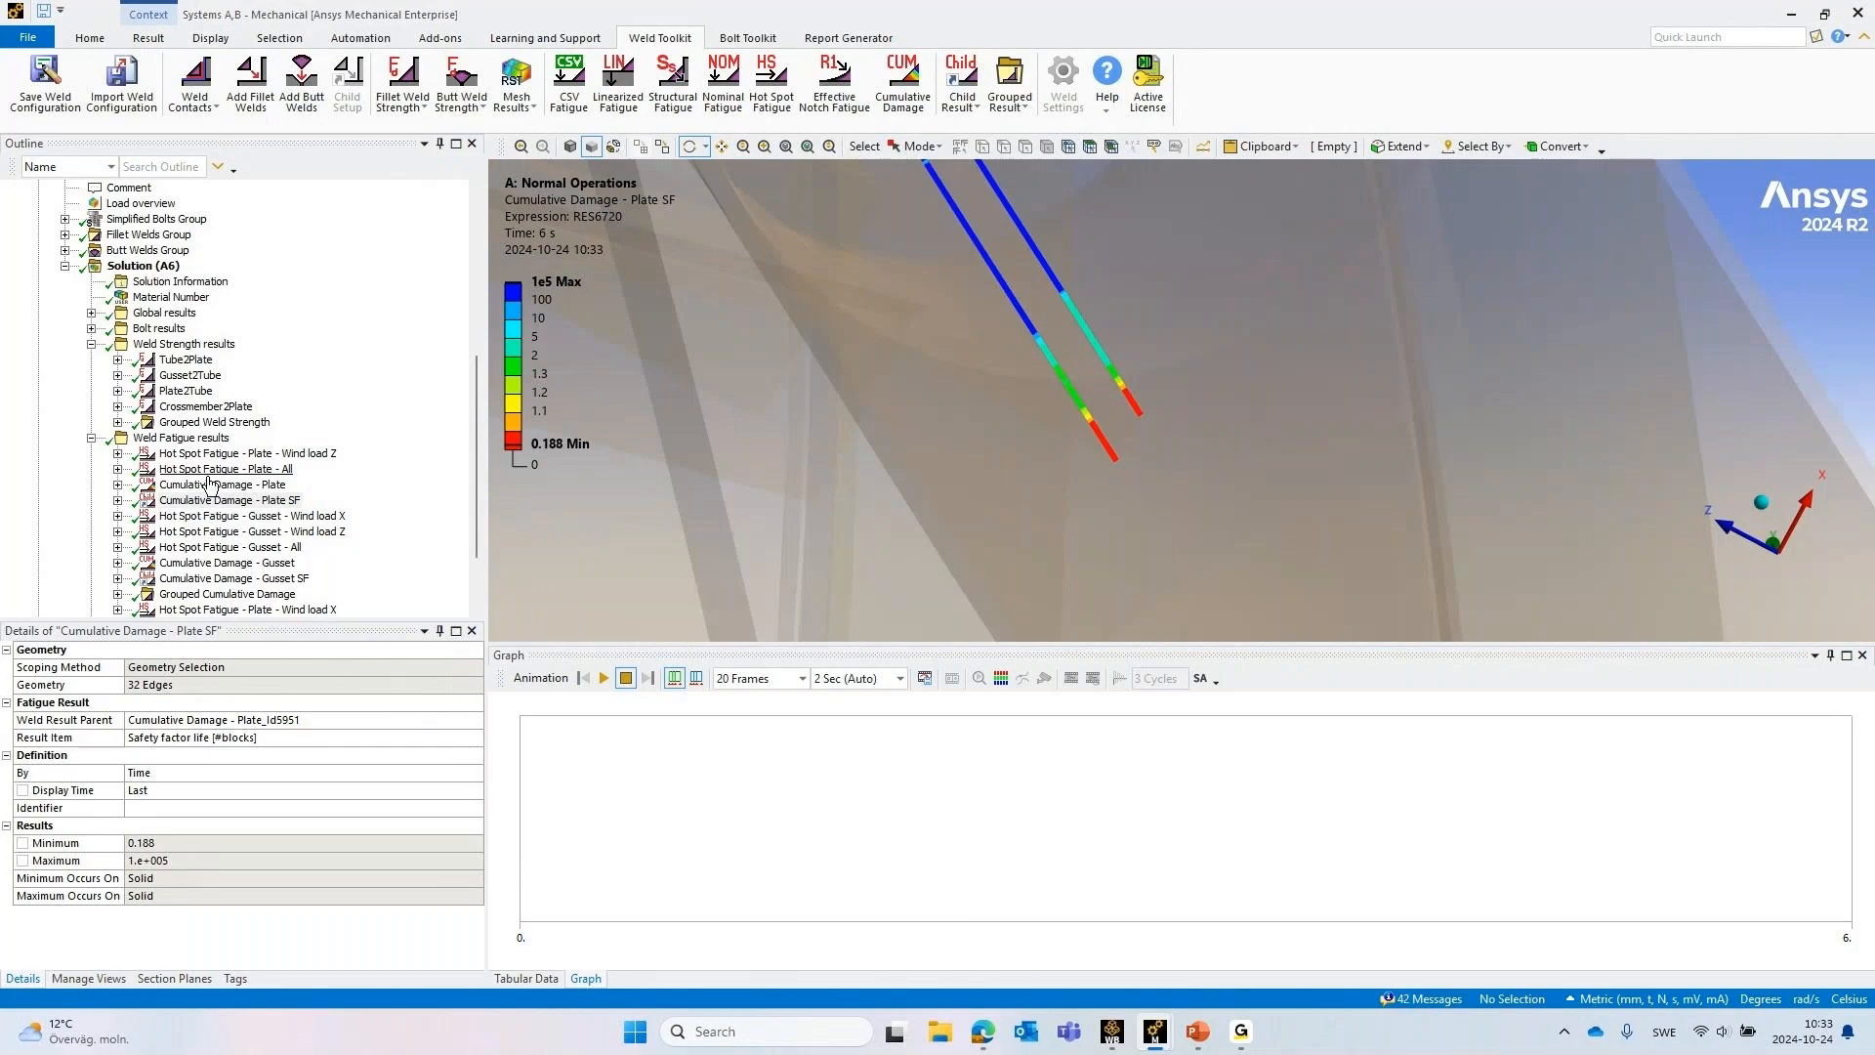
middle_drag(1389, 347, 898, 405)
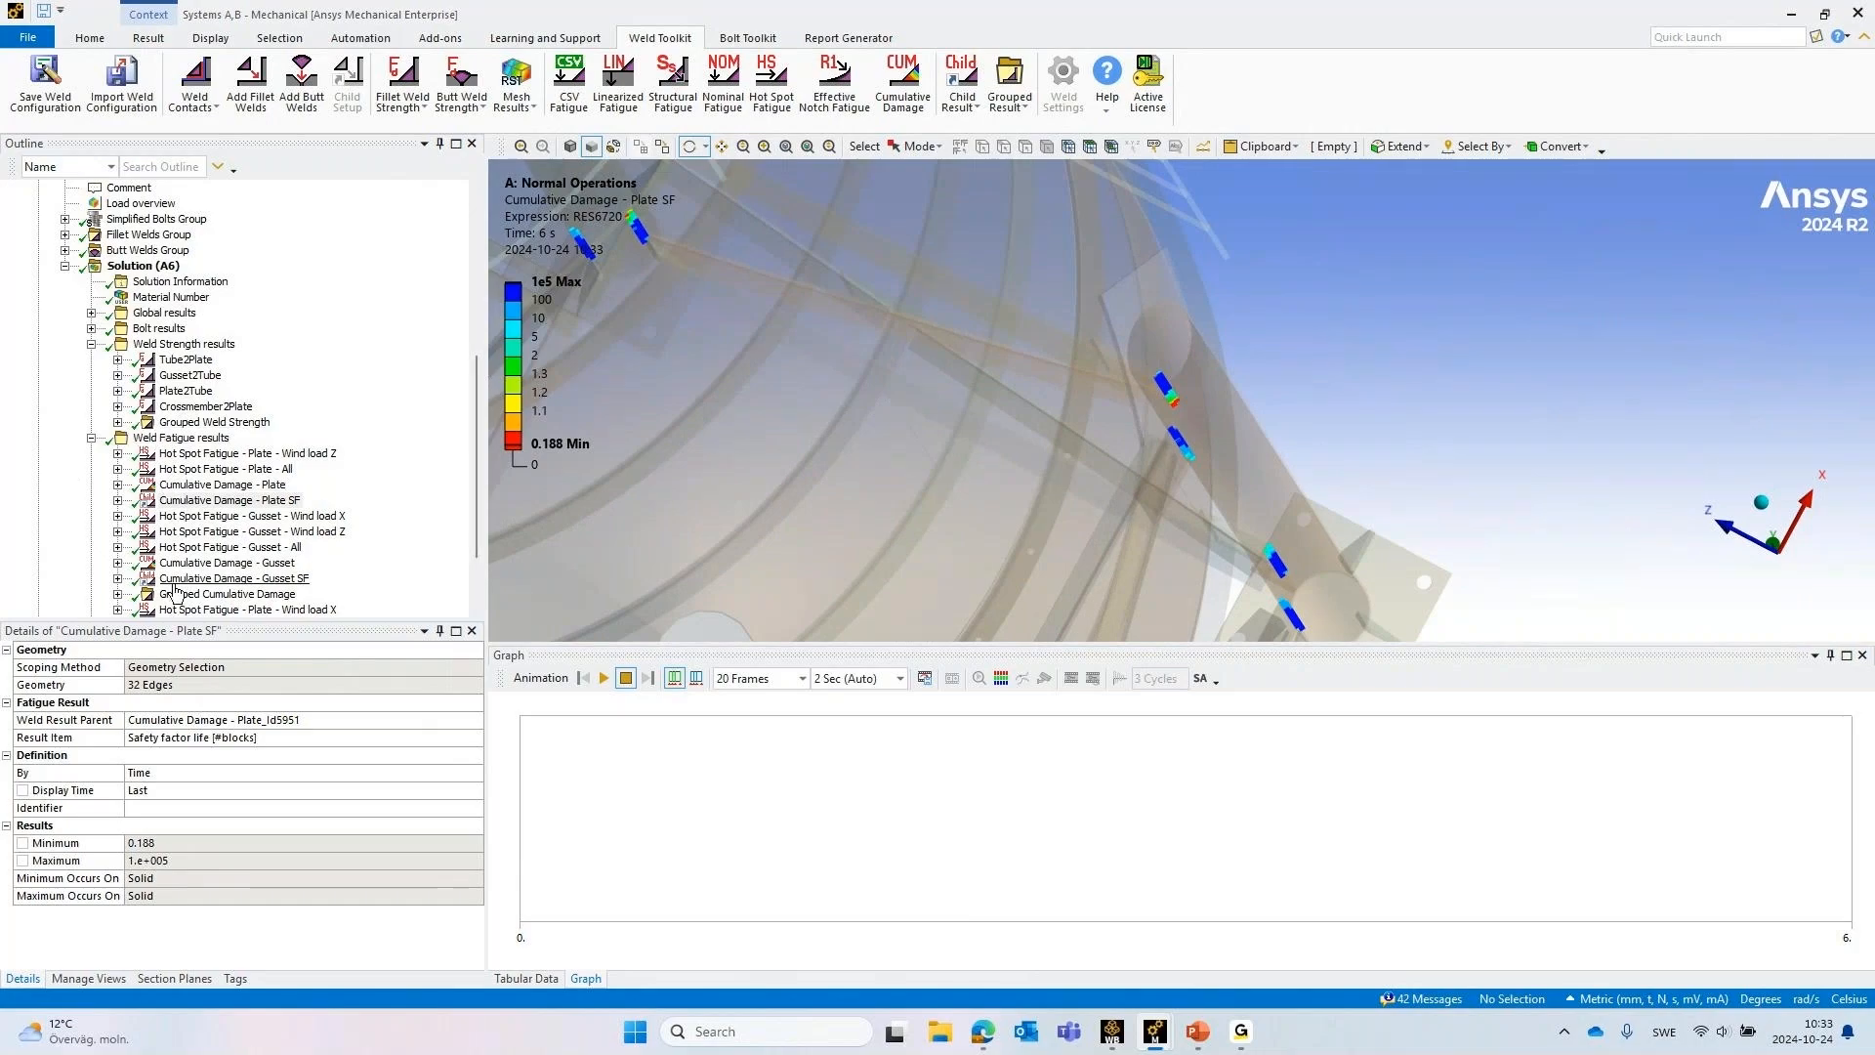
Review the Grouped Cumulative Damage result on the support legs and the gusset and plate results listed in its Solution Editor
click(178, 597)
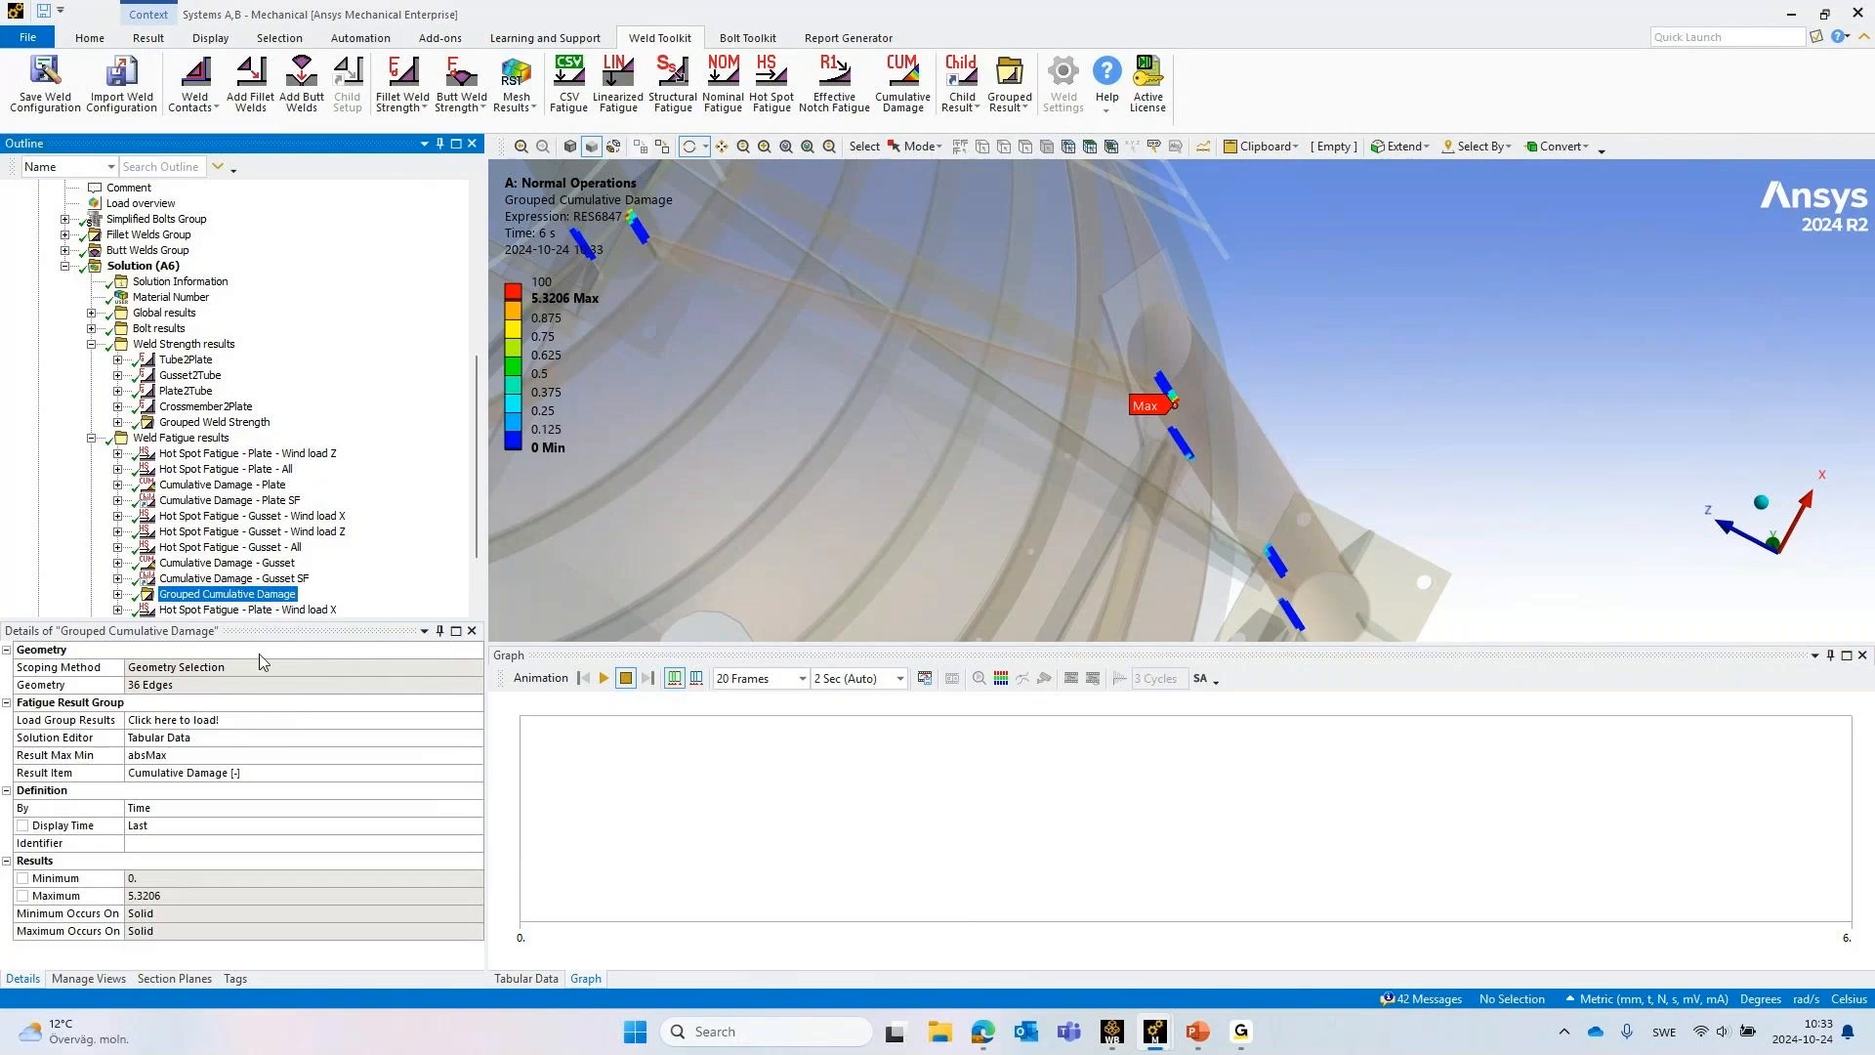
click(204, 739)
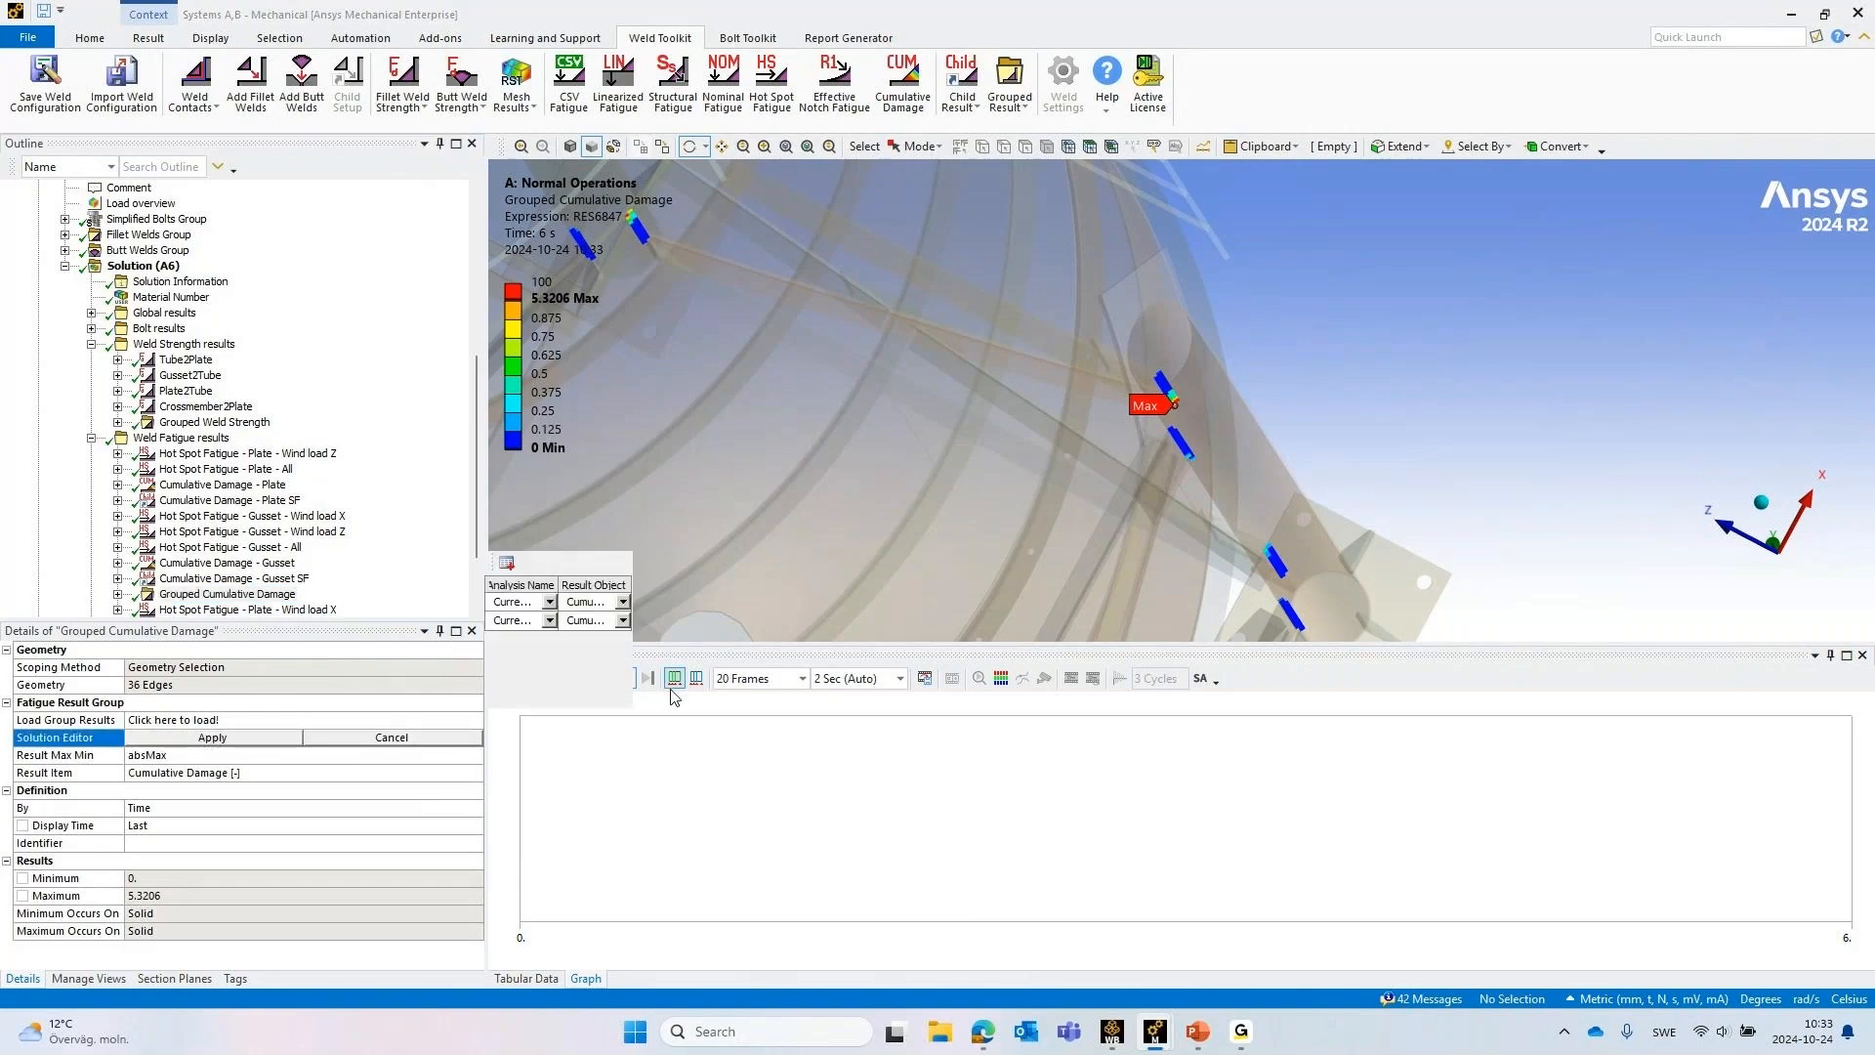
drag(637, 660, 1015, 660)
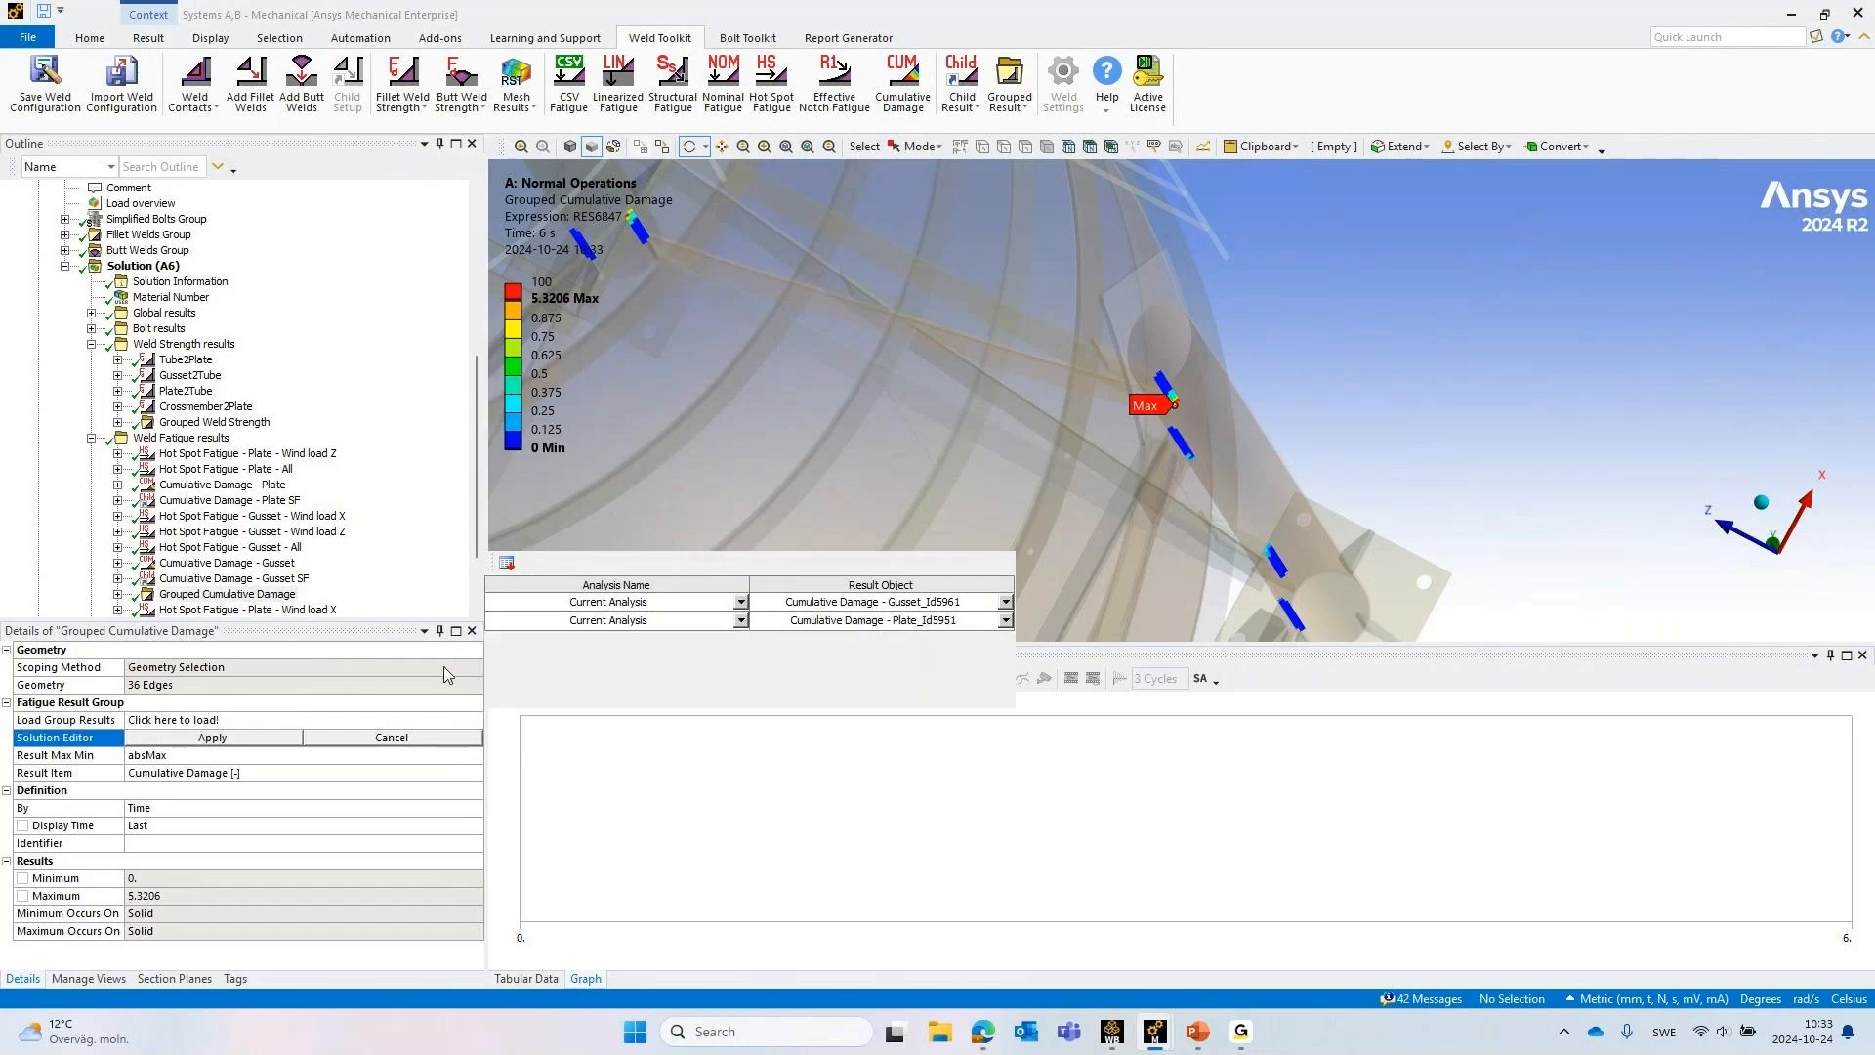
click(394, 739)
drag(879, 459, 668, 322)
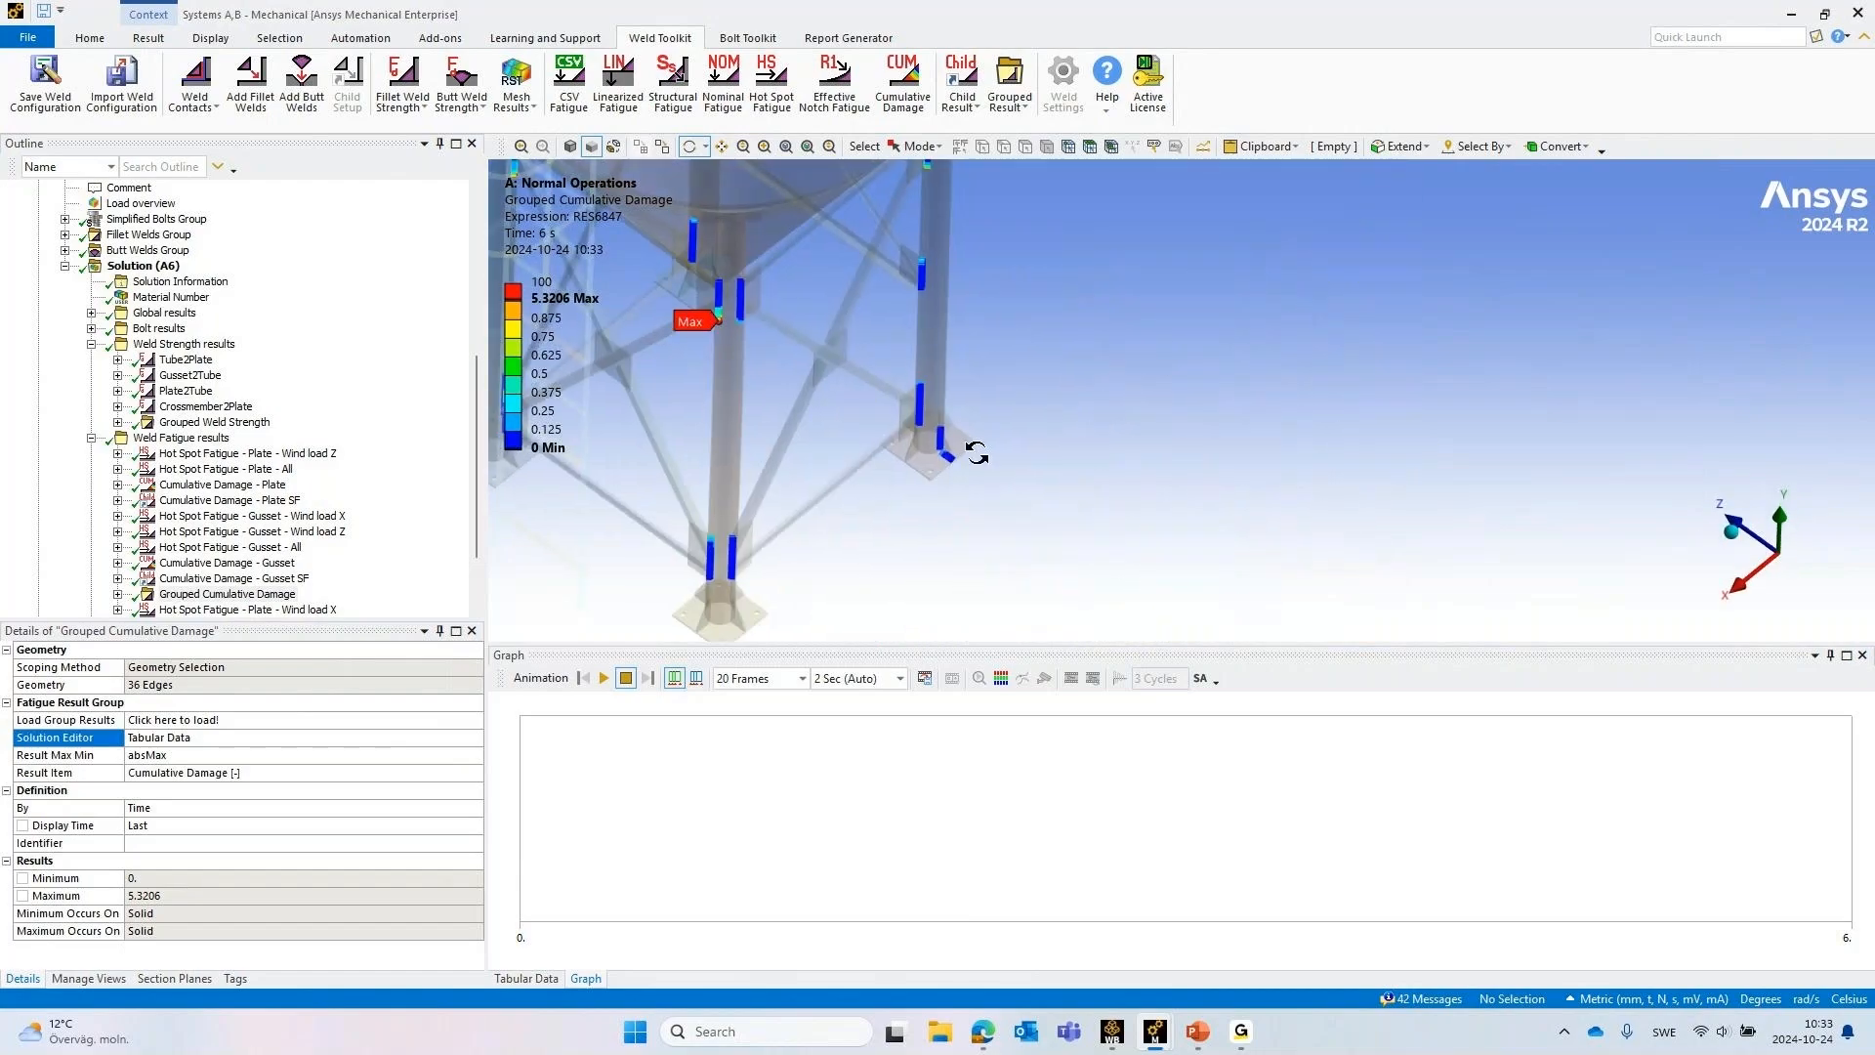
drag(978, 460, 639, 507)
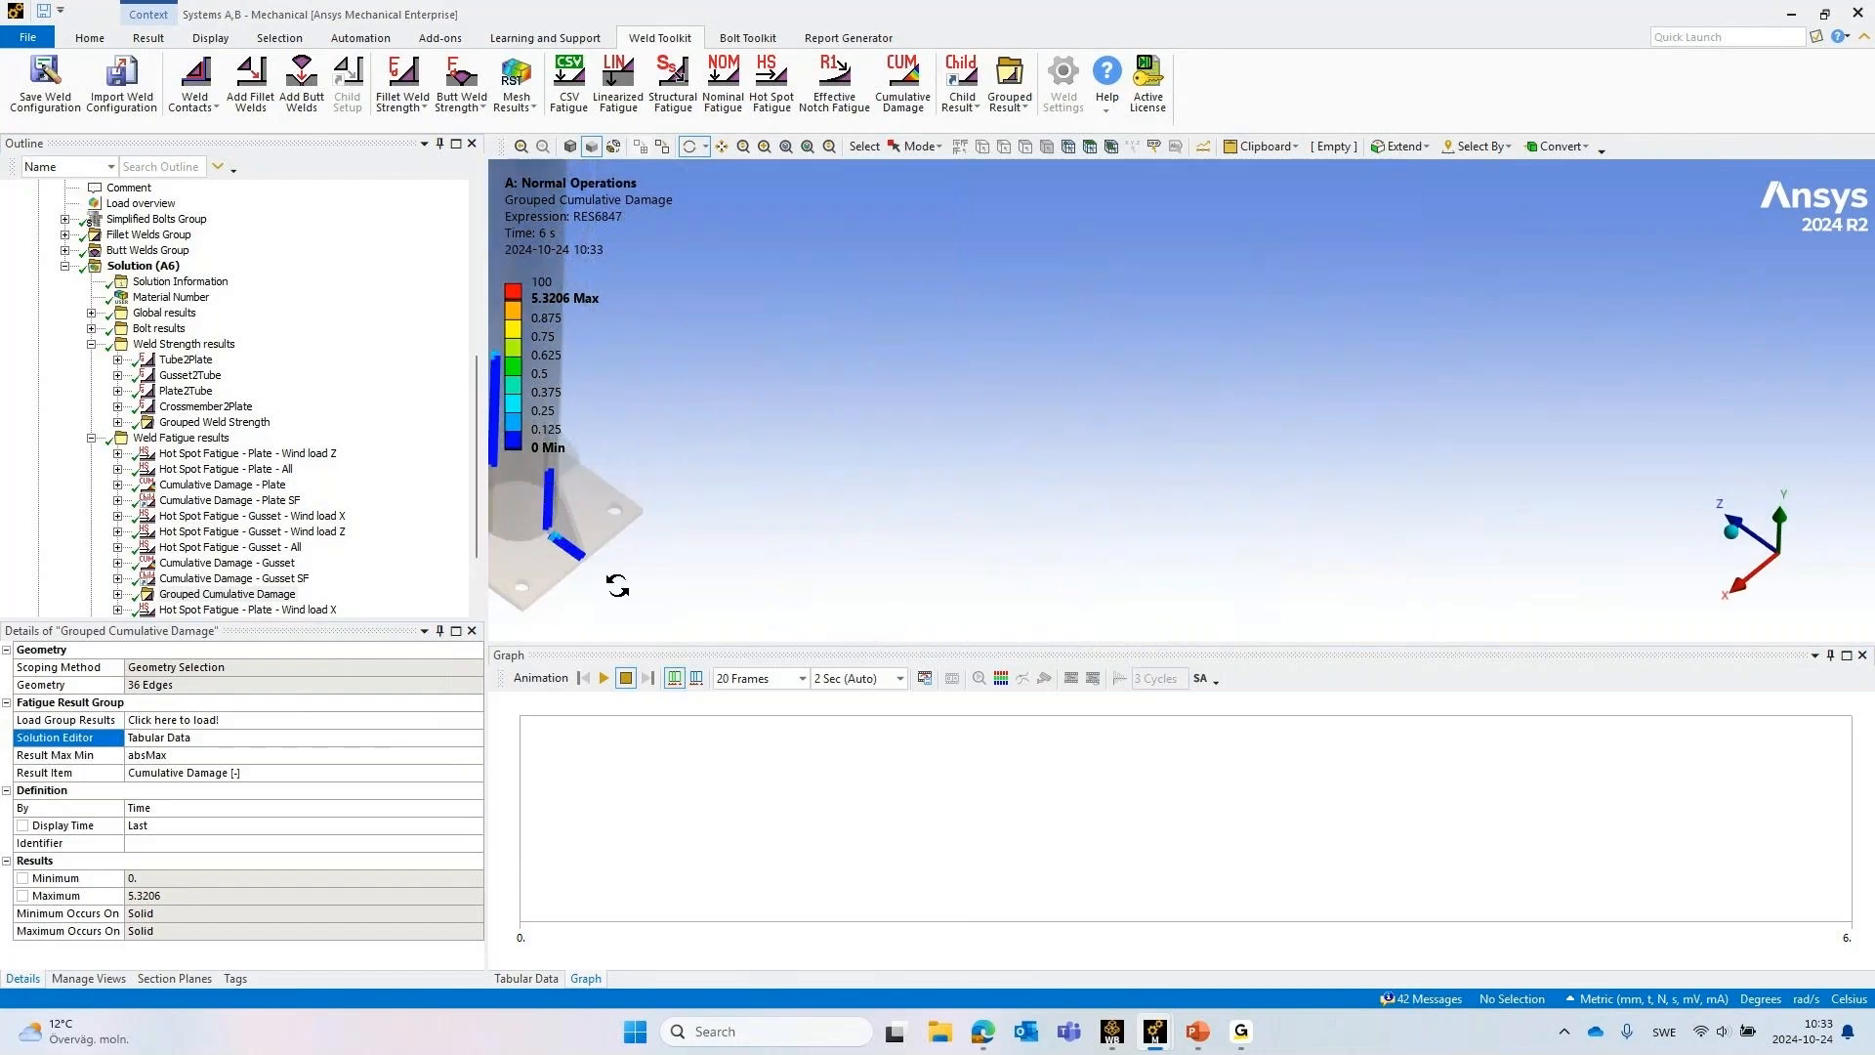
Display the Fillet Lbeam2Cylinder weld strength result and examine the ring welds around the silo cylinder
scroll(337, 490, down, 2)
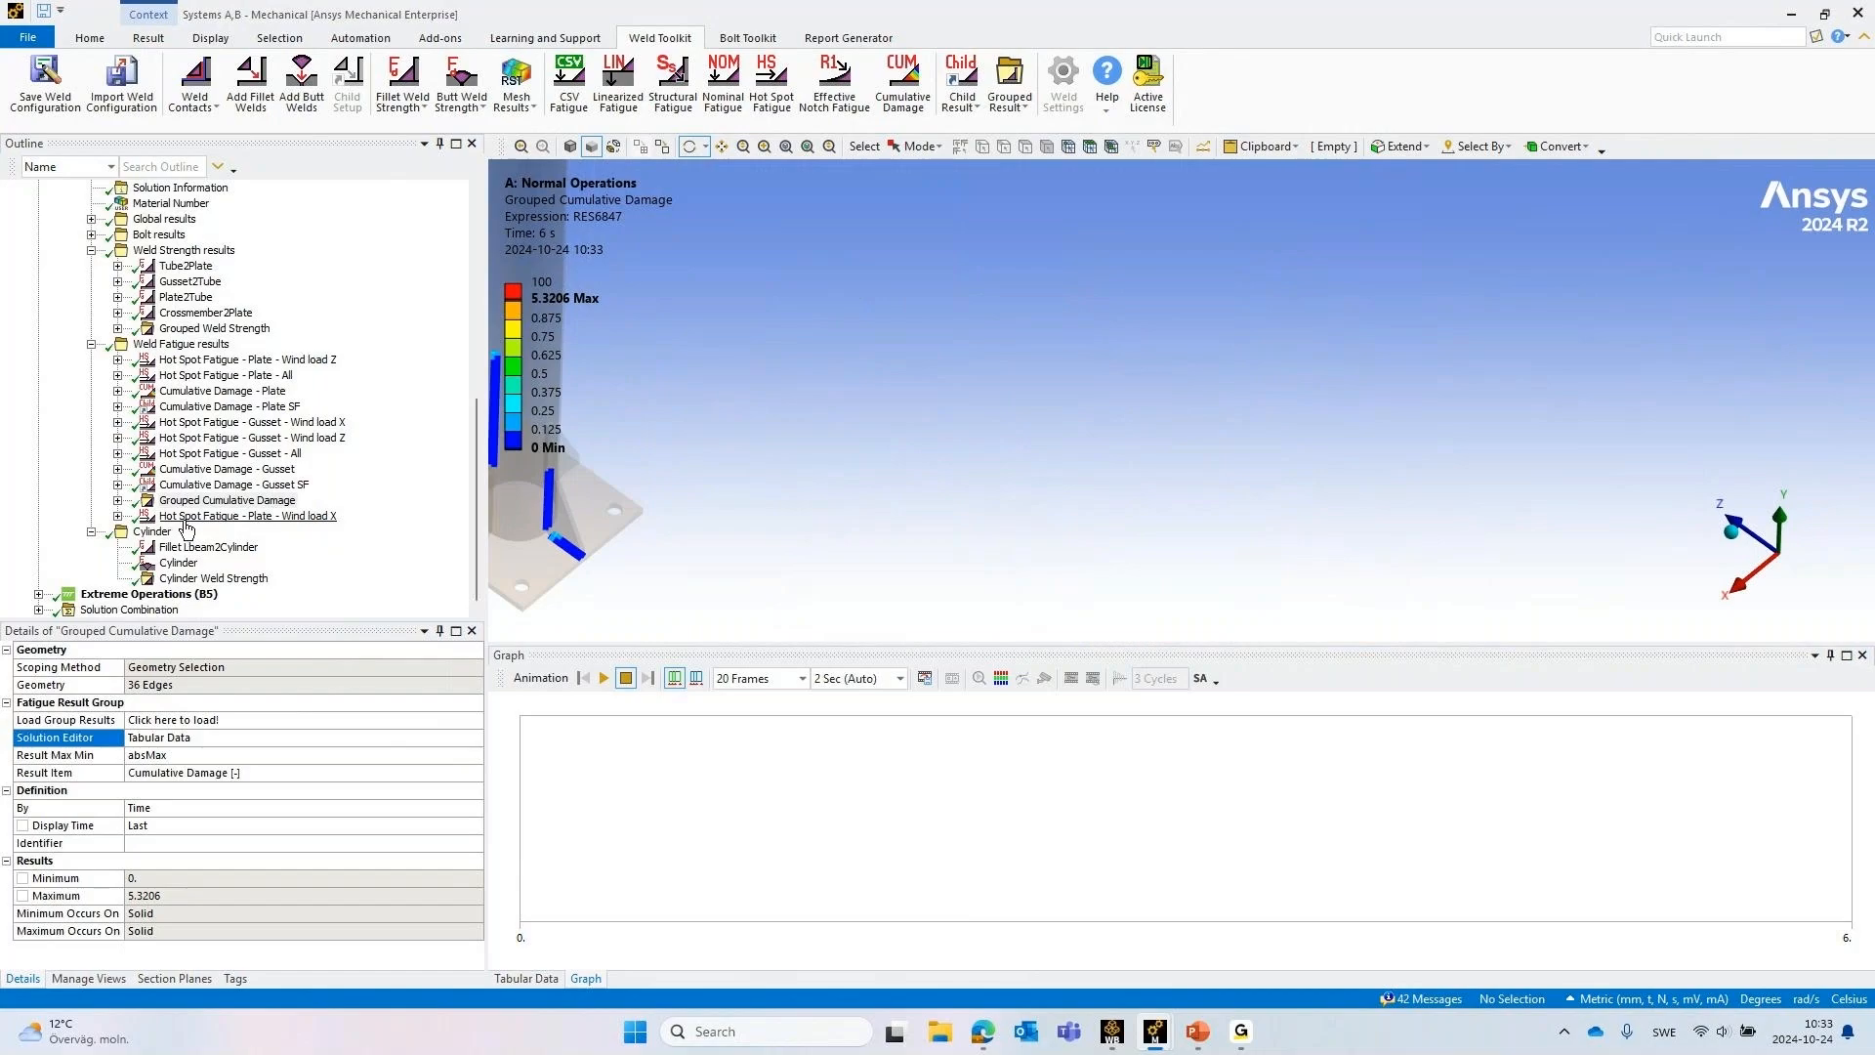
click(200, 547)
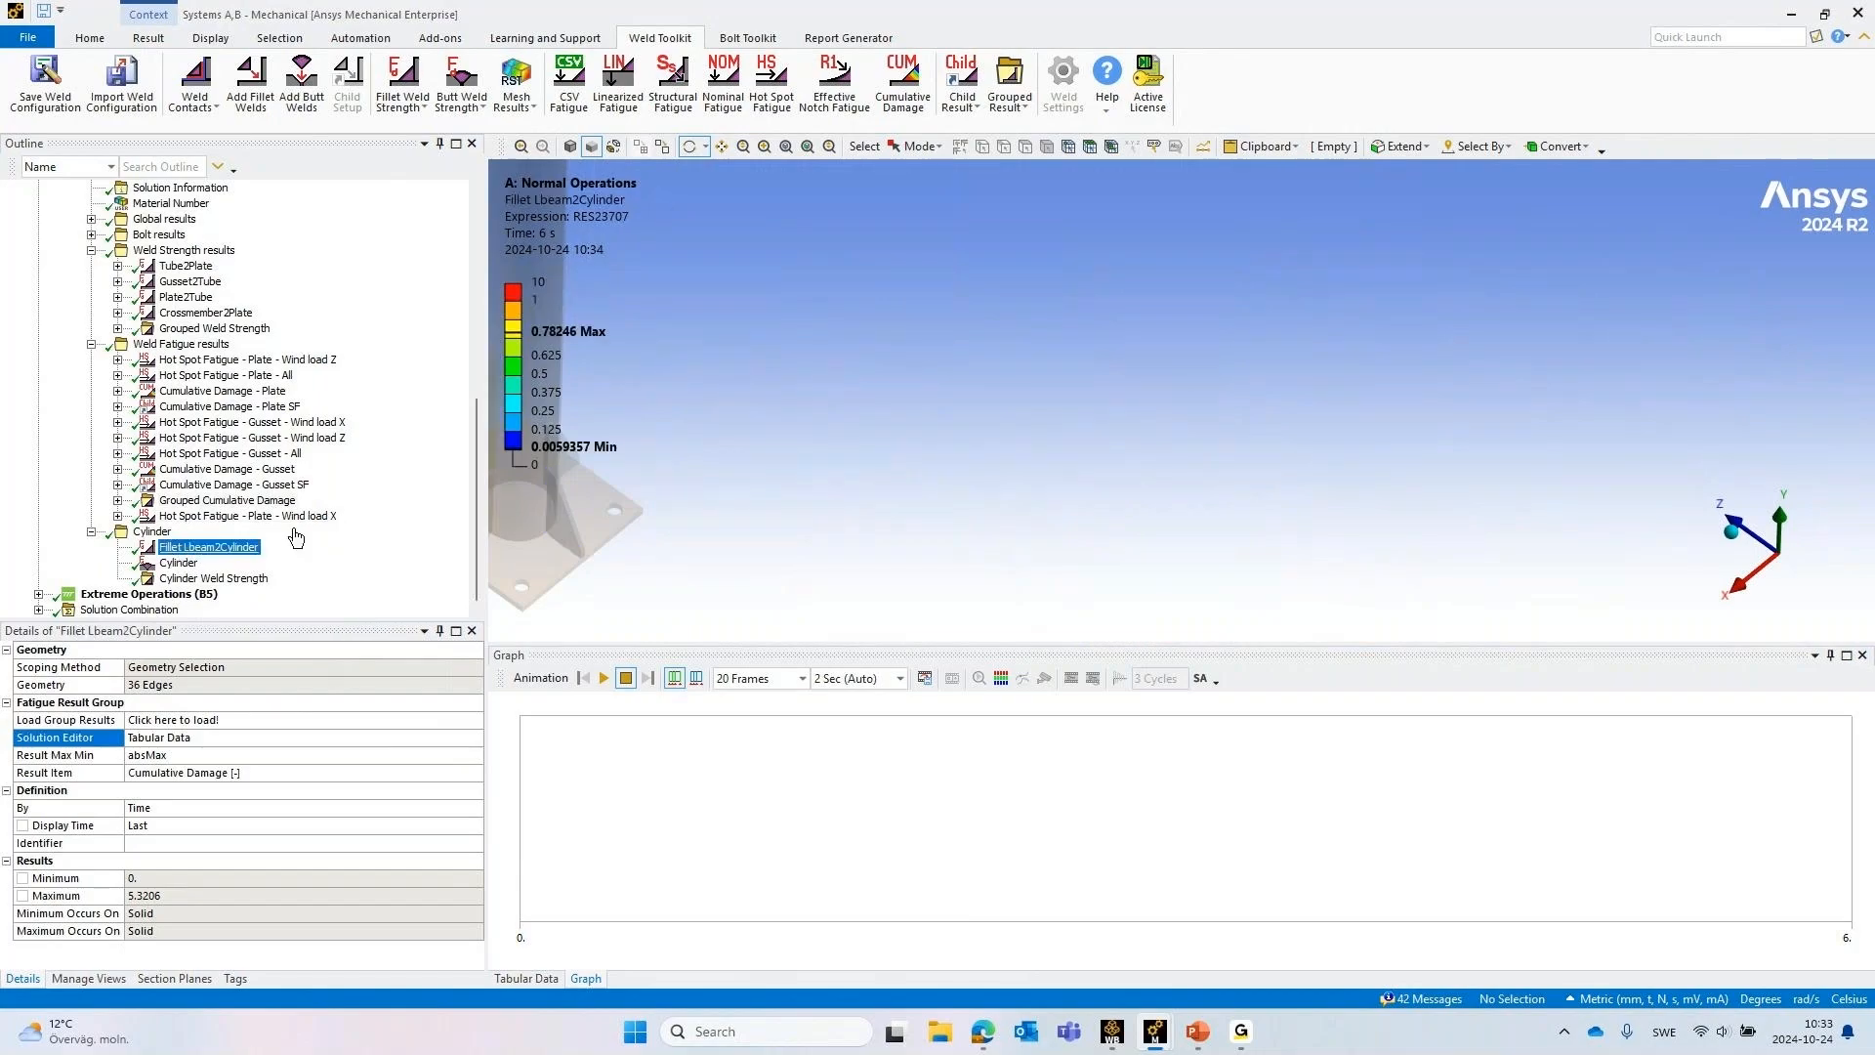
scroll(1084, 420, down, 6)
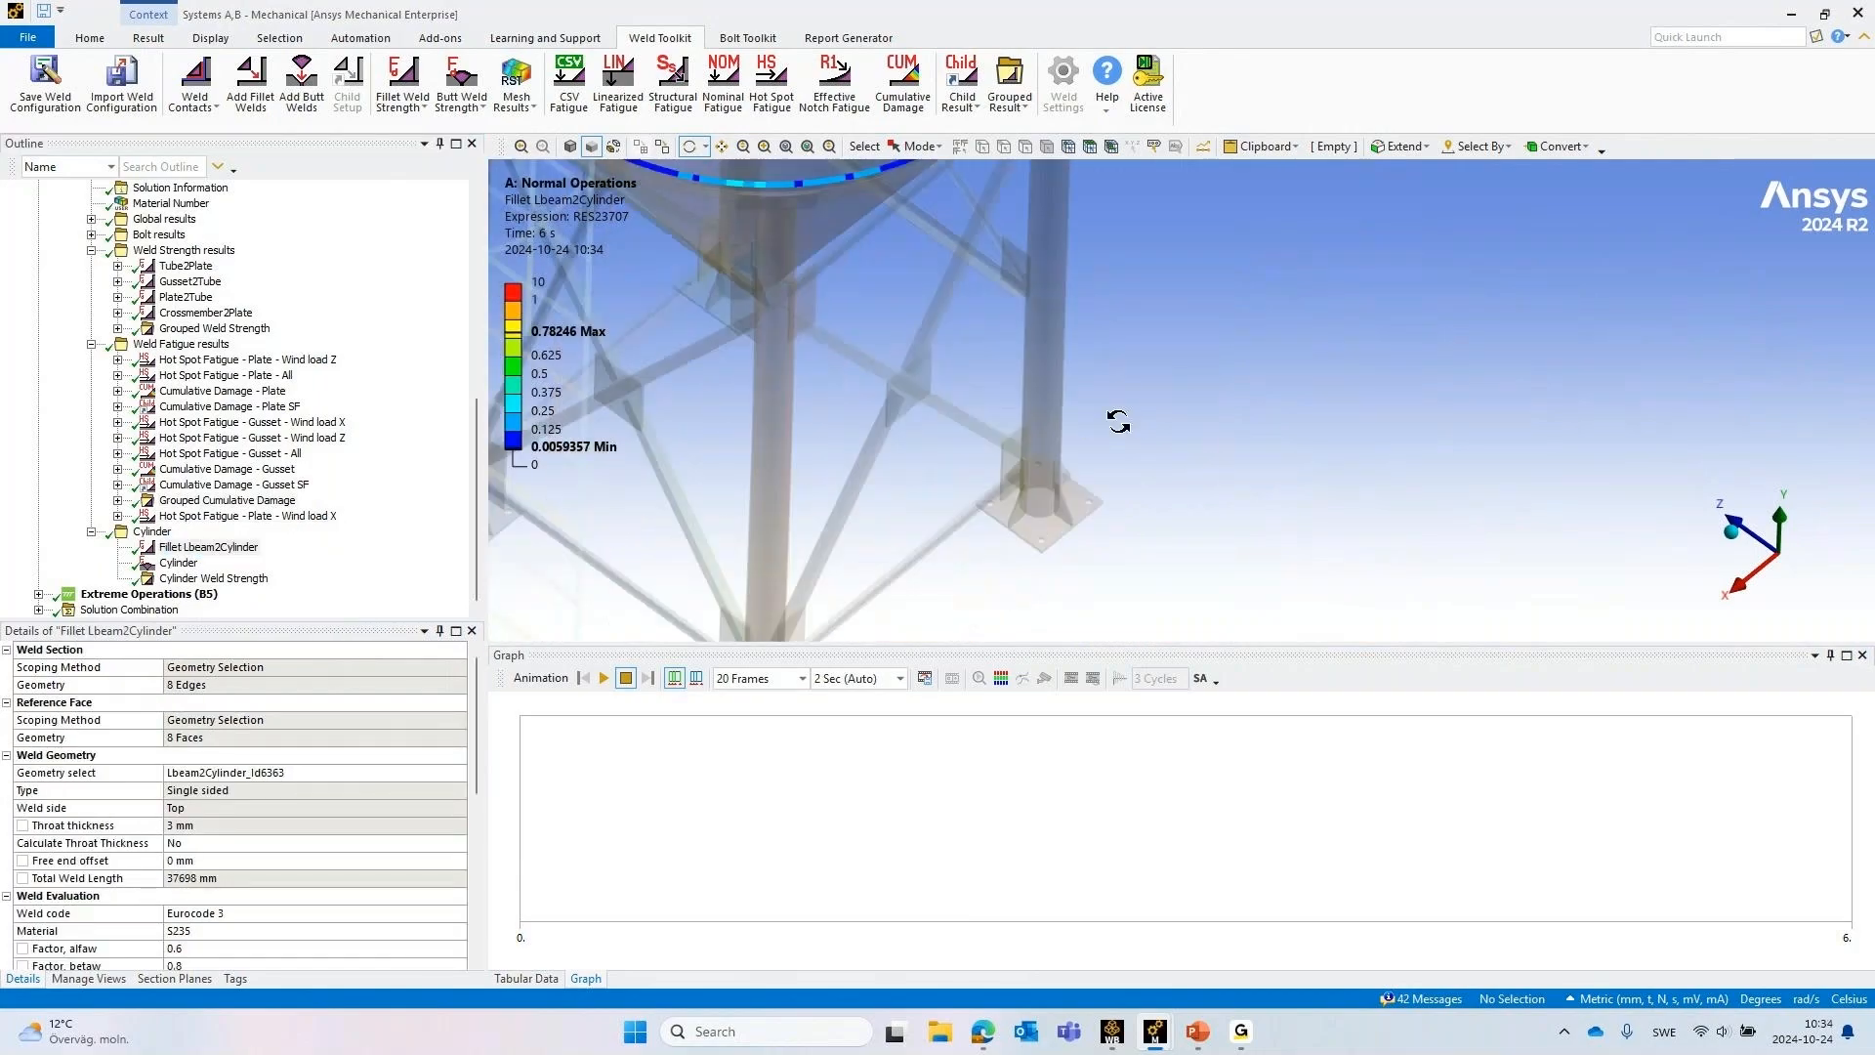
scroll(1054, 359, down, 2)
ctrl+middle_drag(1078, 324, 1063, 507)
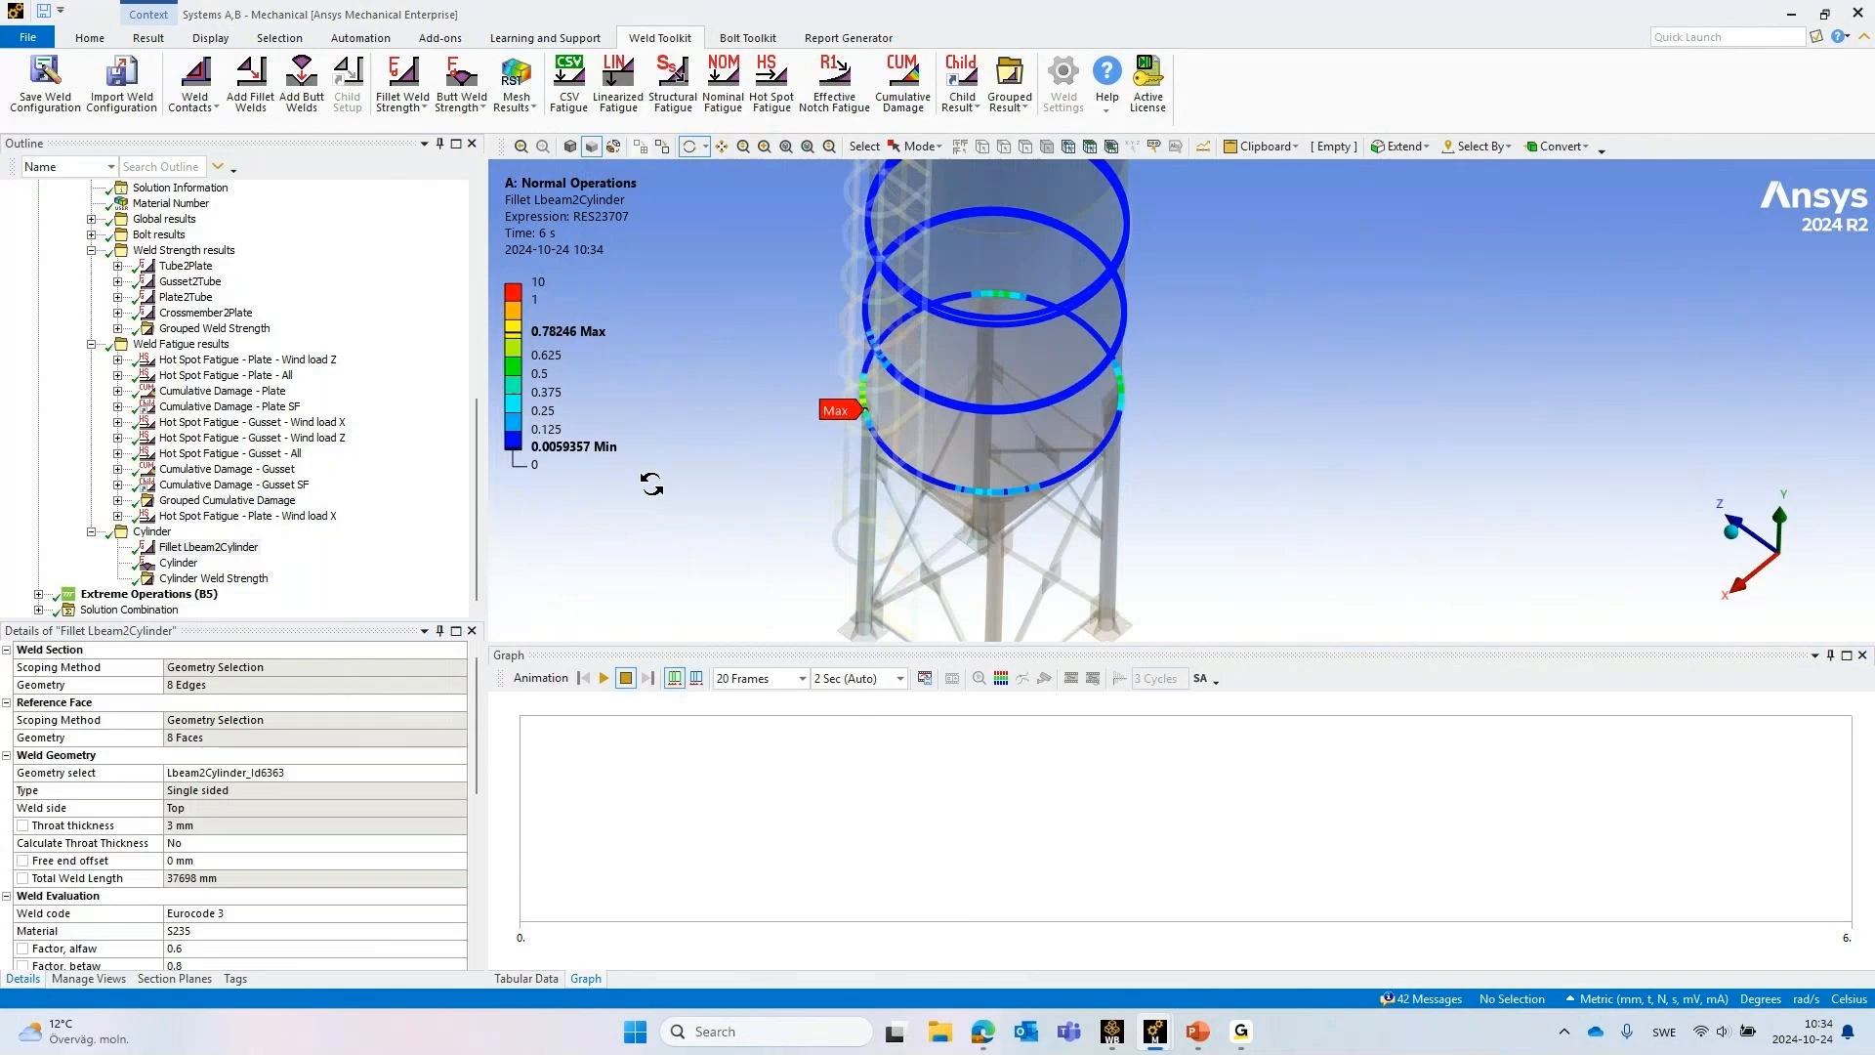
Review the Cylinder butt weld result and the combined Cylinder Weld Strength result from several sides of the silo
click(172, 563)
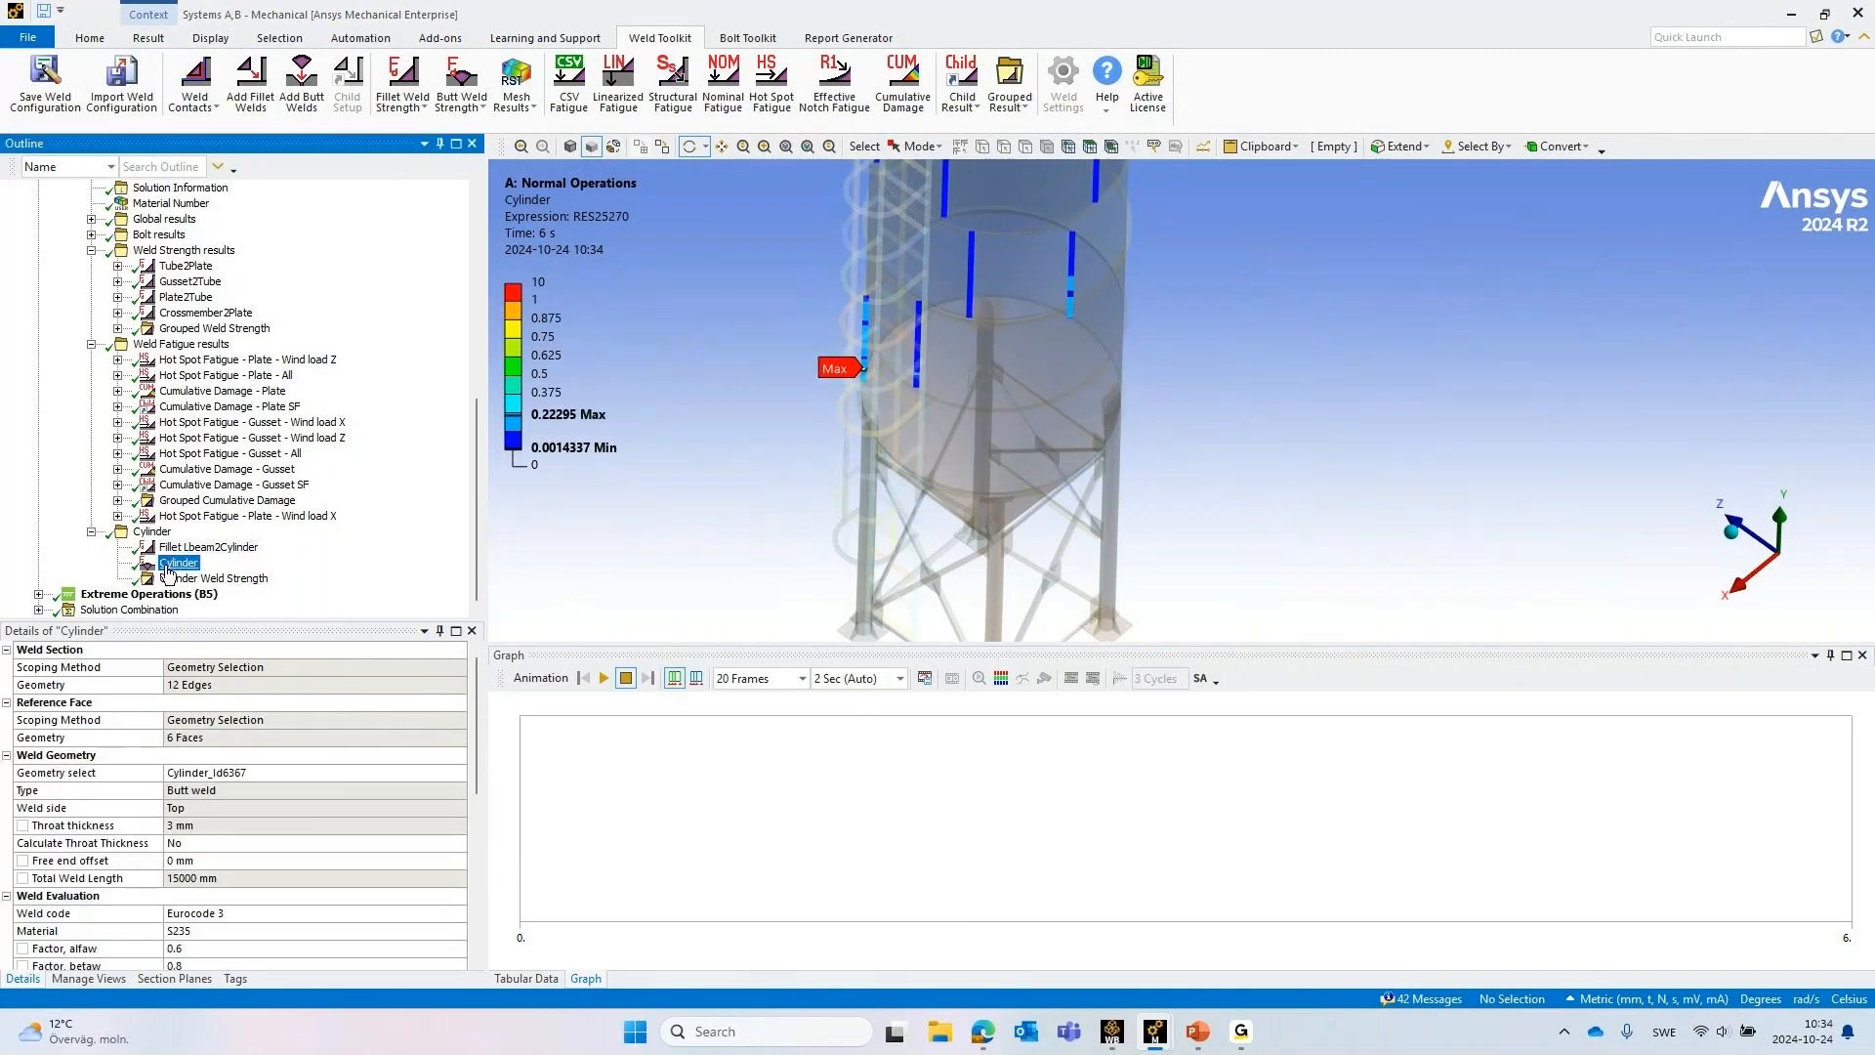
click(185, 578)
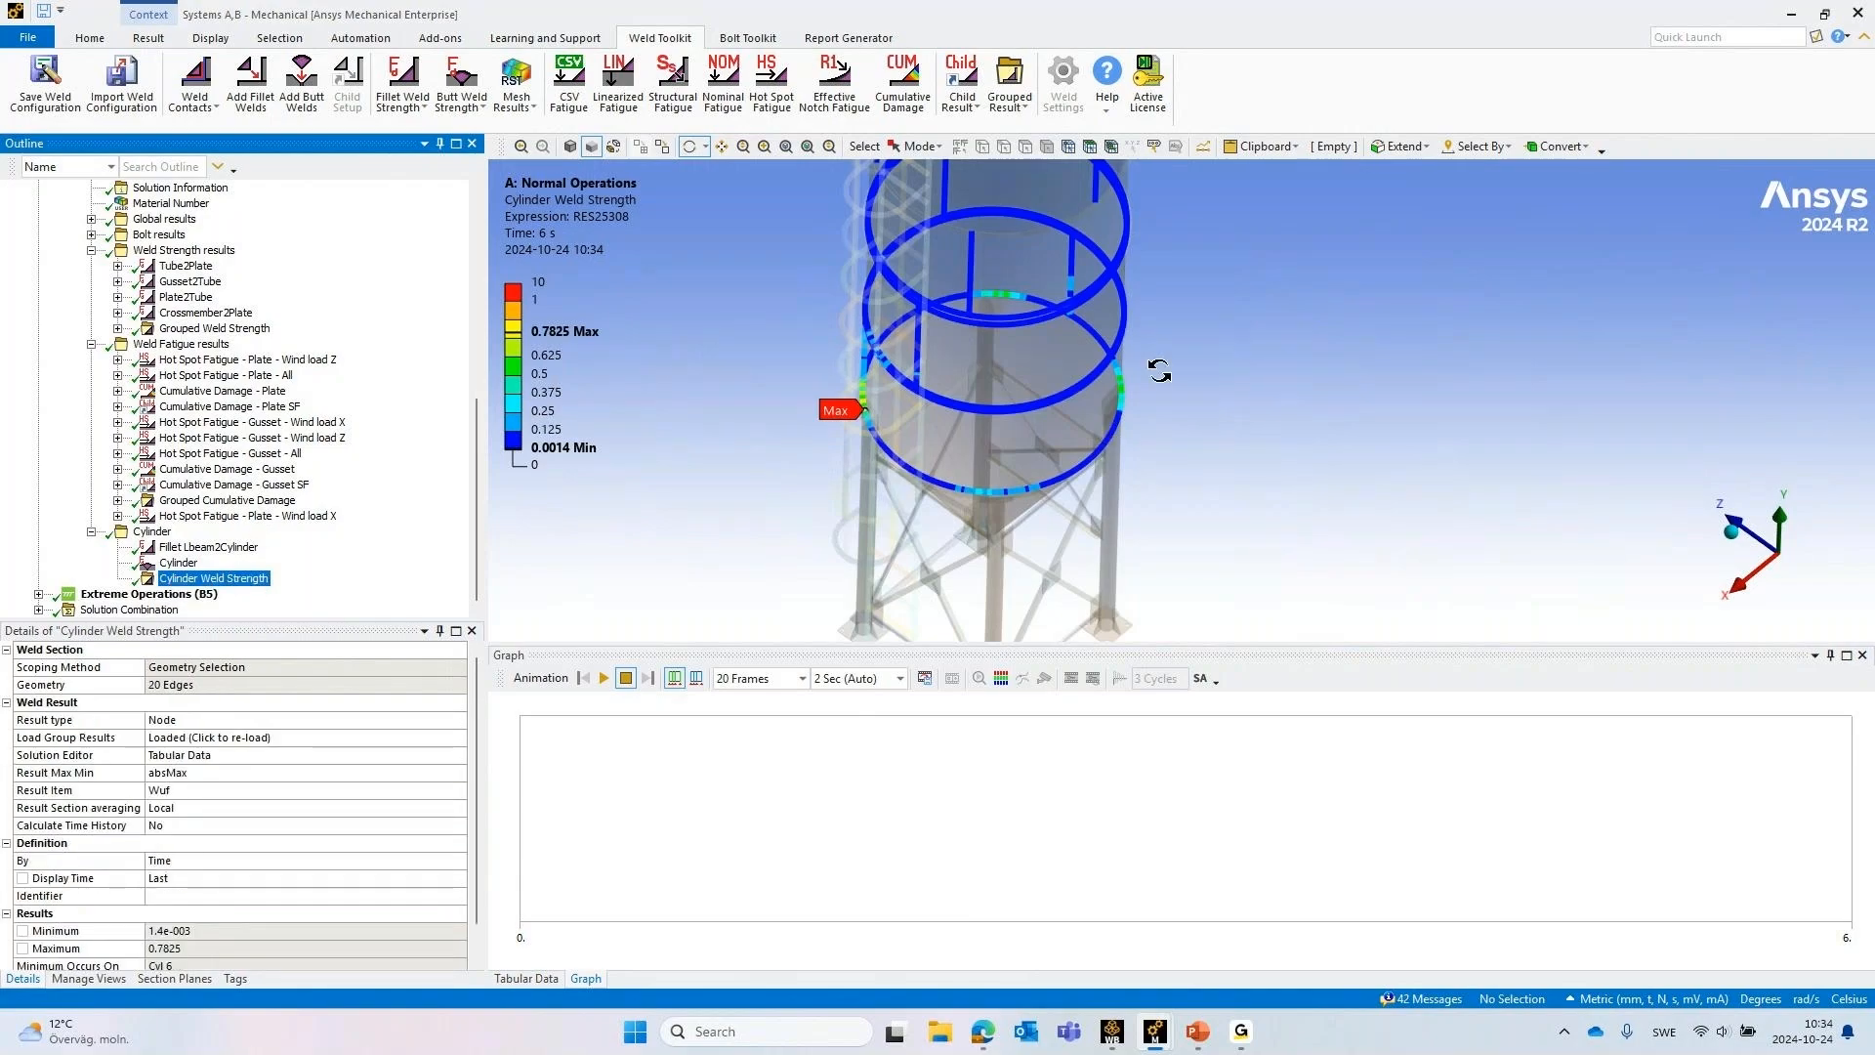
drag(1156, 363, 1025, 313)
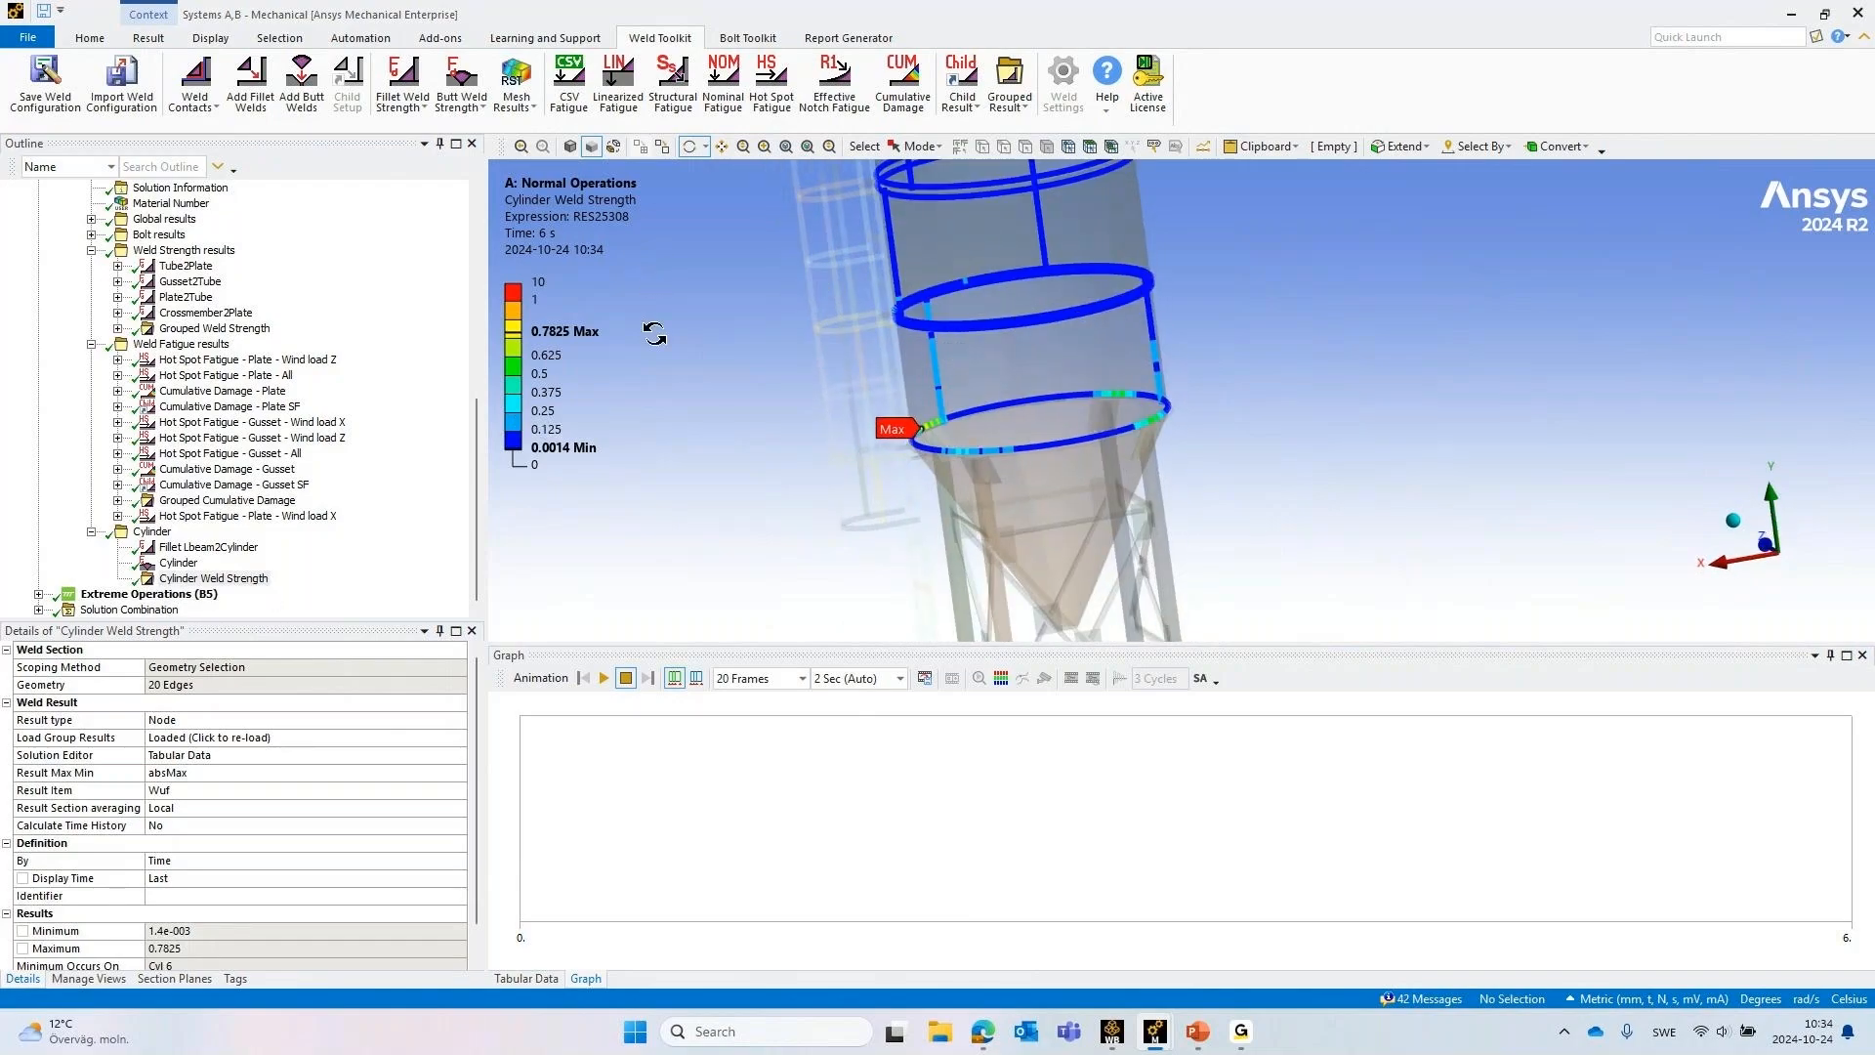
drag(1160, 286, 1123, 312)
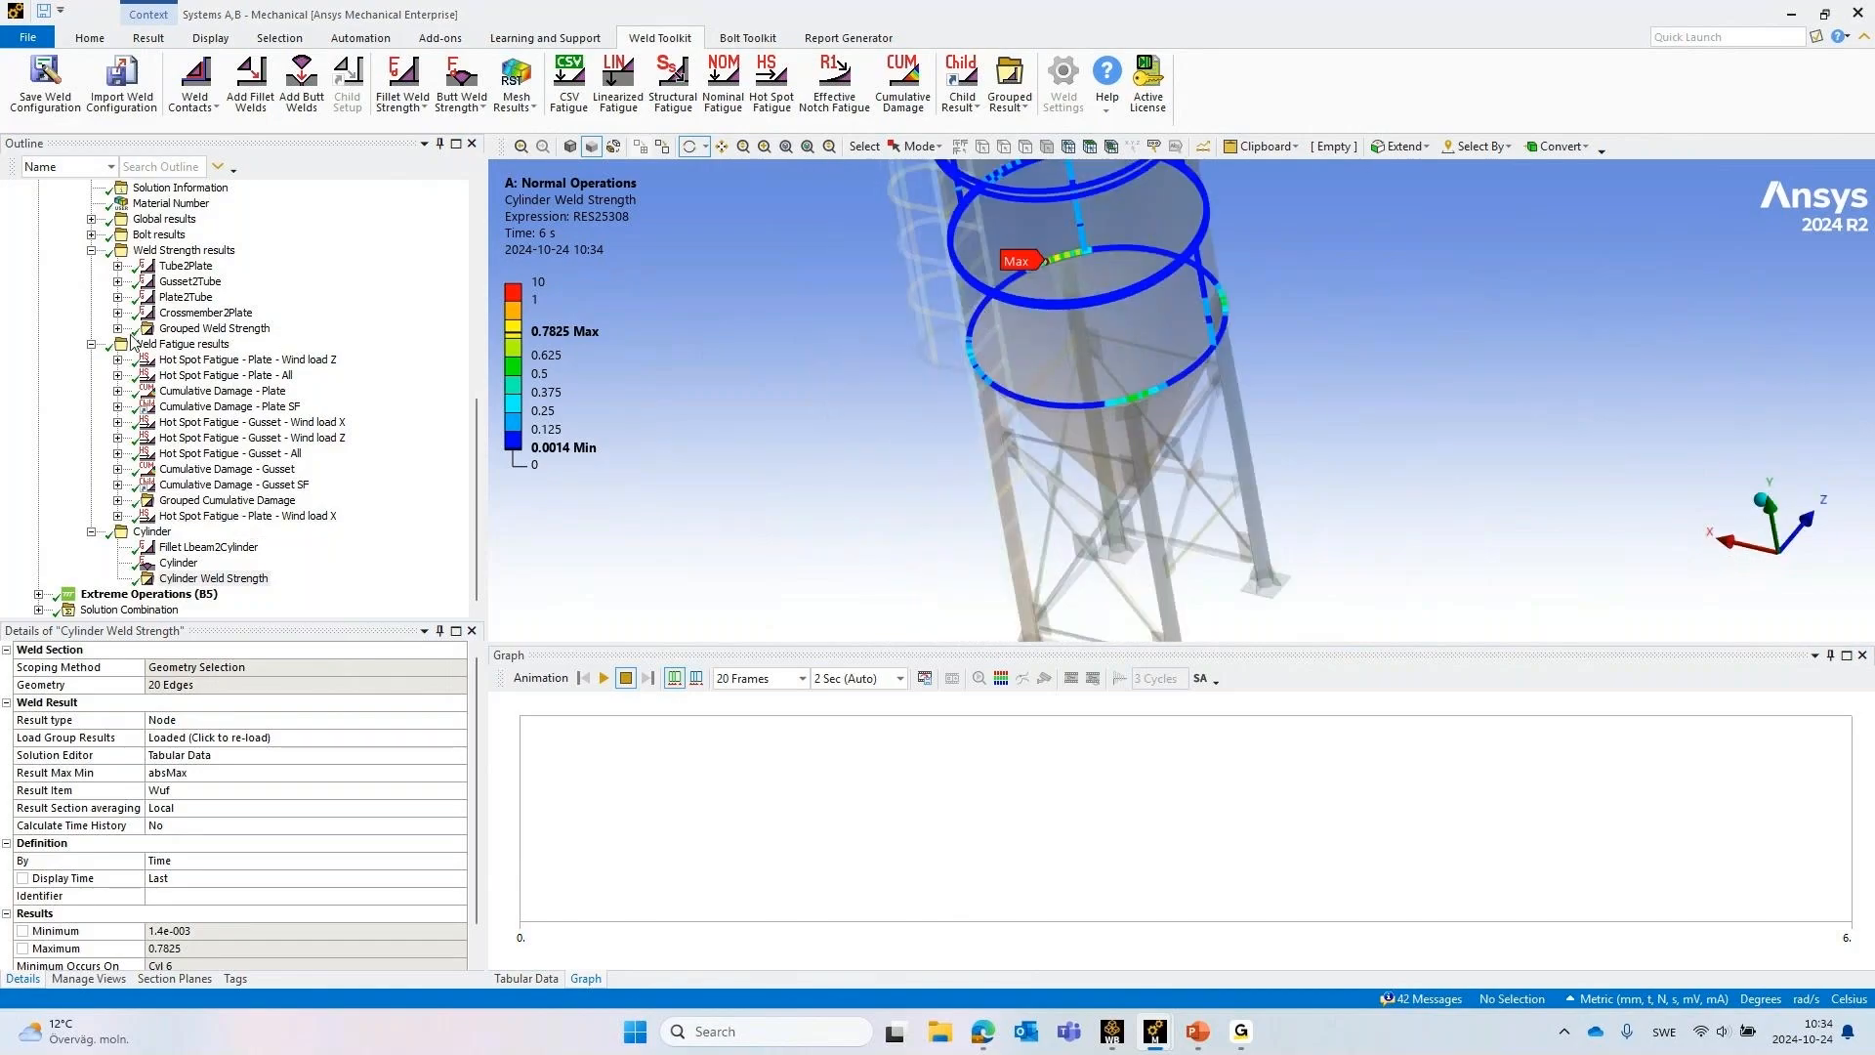
Compare the load setups of Normal Operations and Extreme Operations, expanding the Extreme Operations Loads group
scroll(59, 332, up, 4)
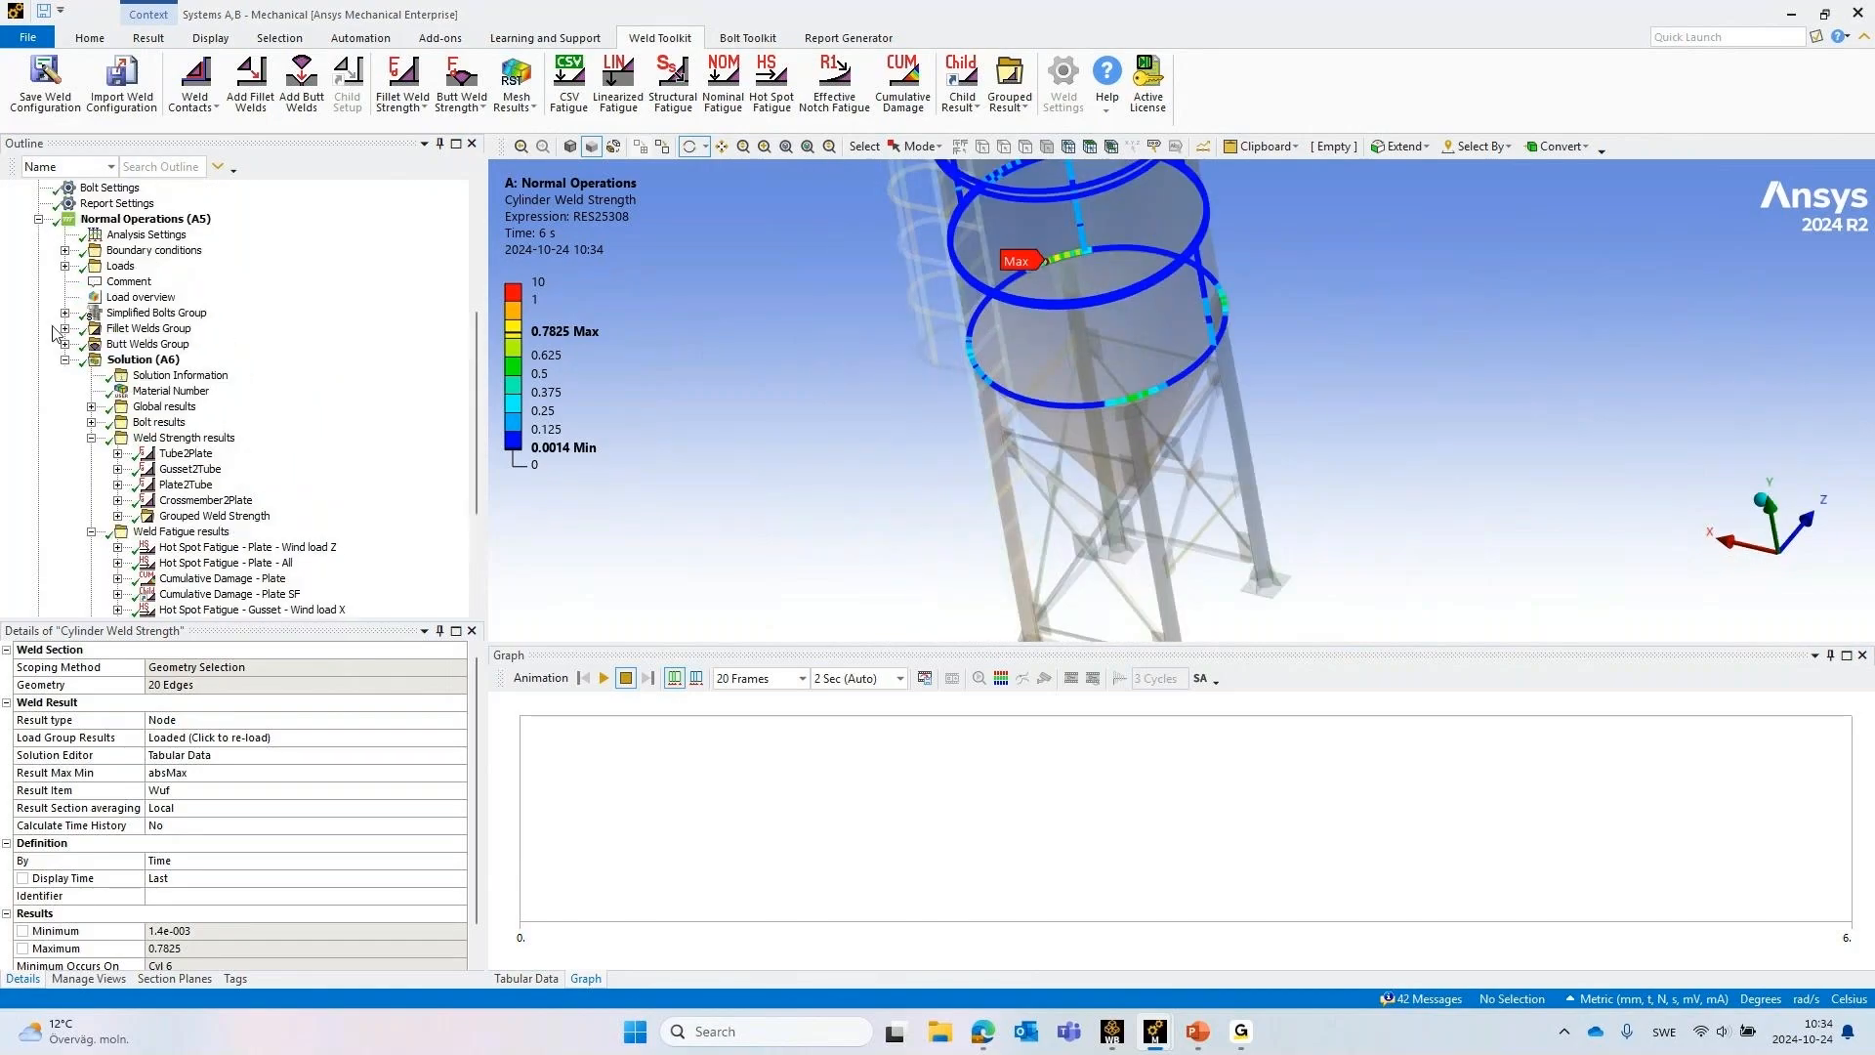
click(66, 359)
click(143, 438)
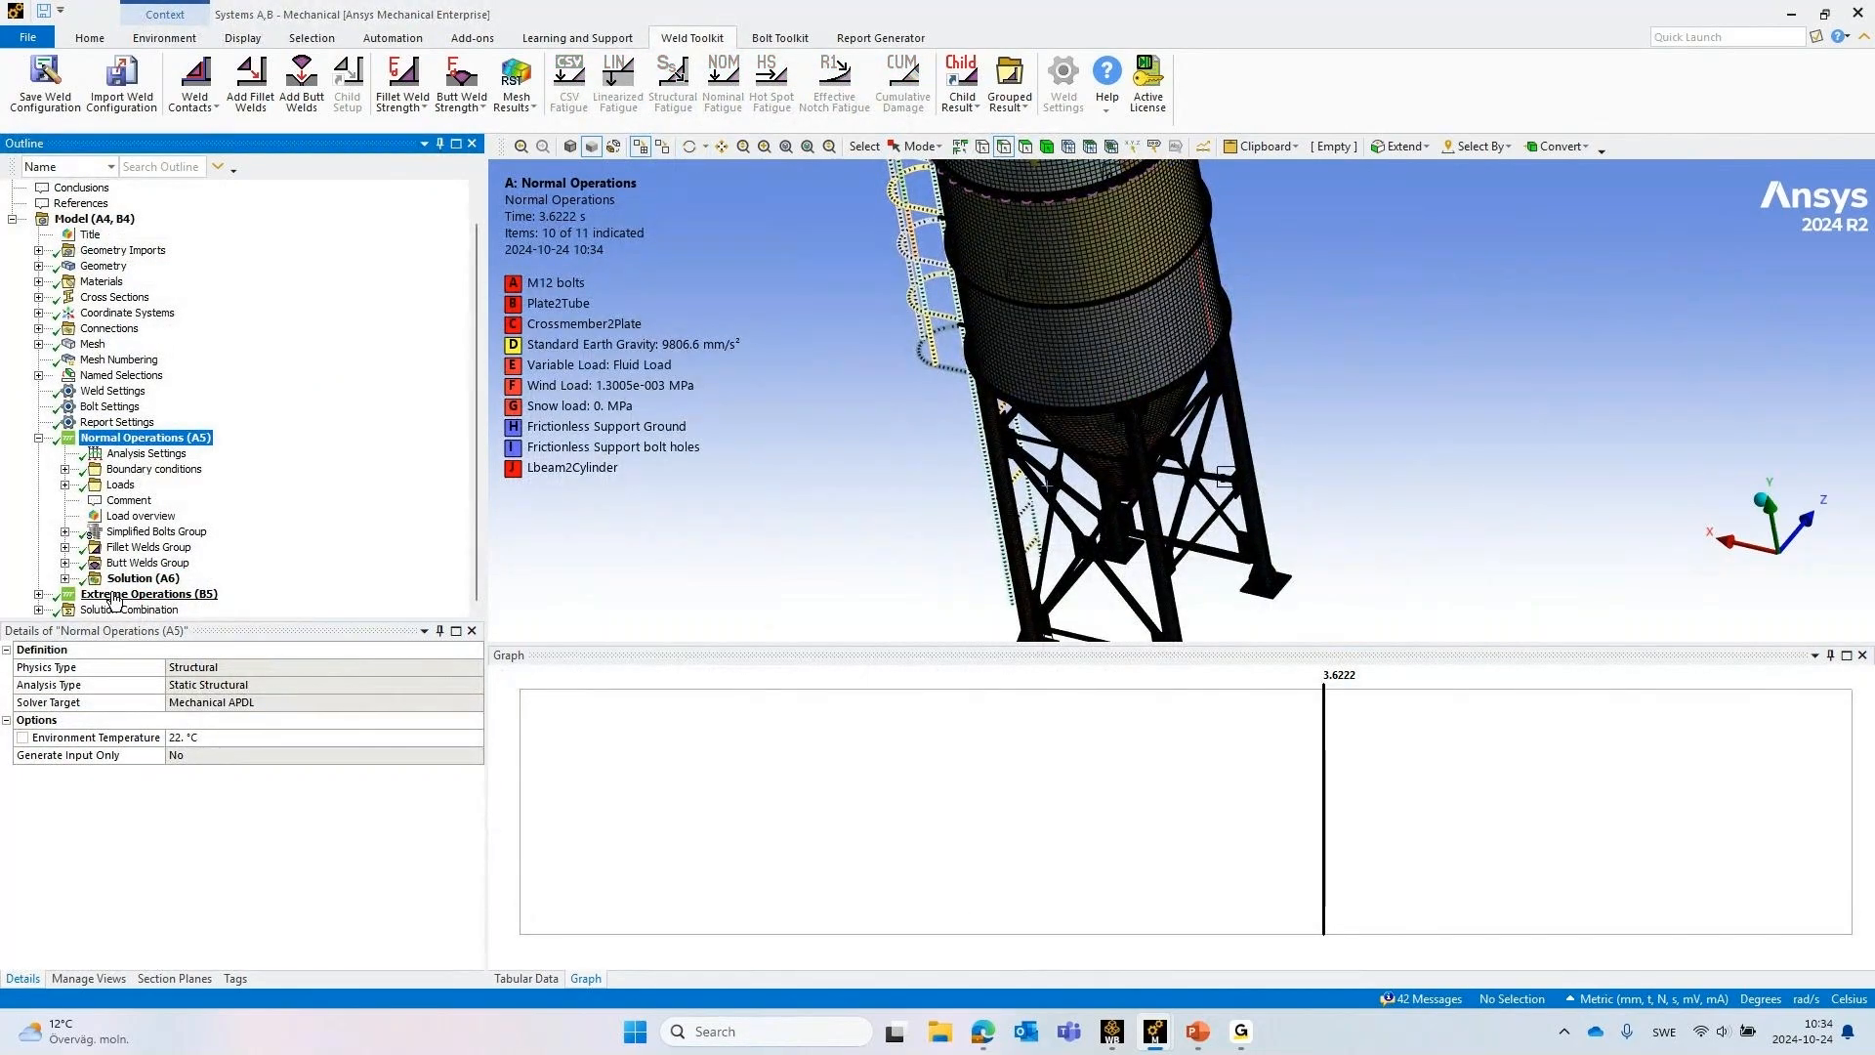
click(113, 595)
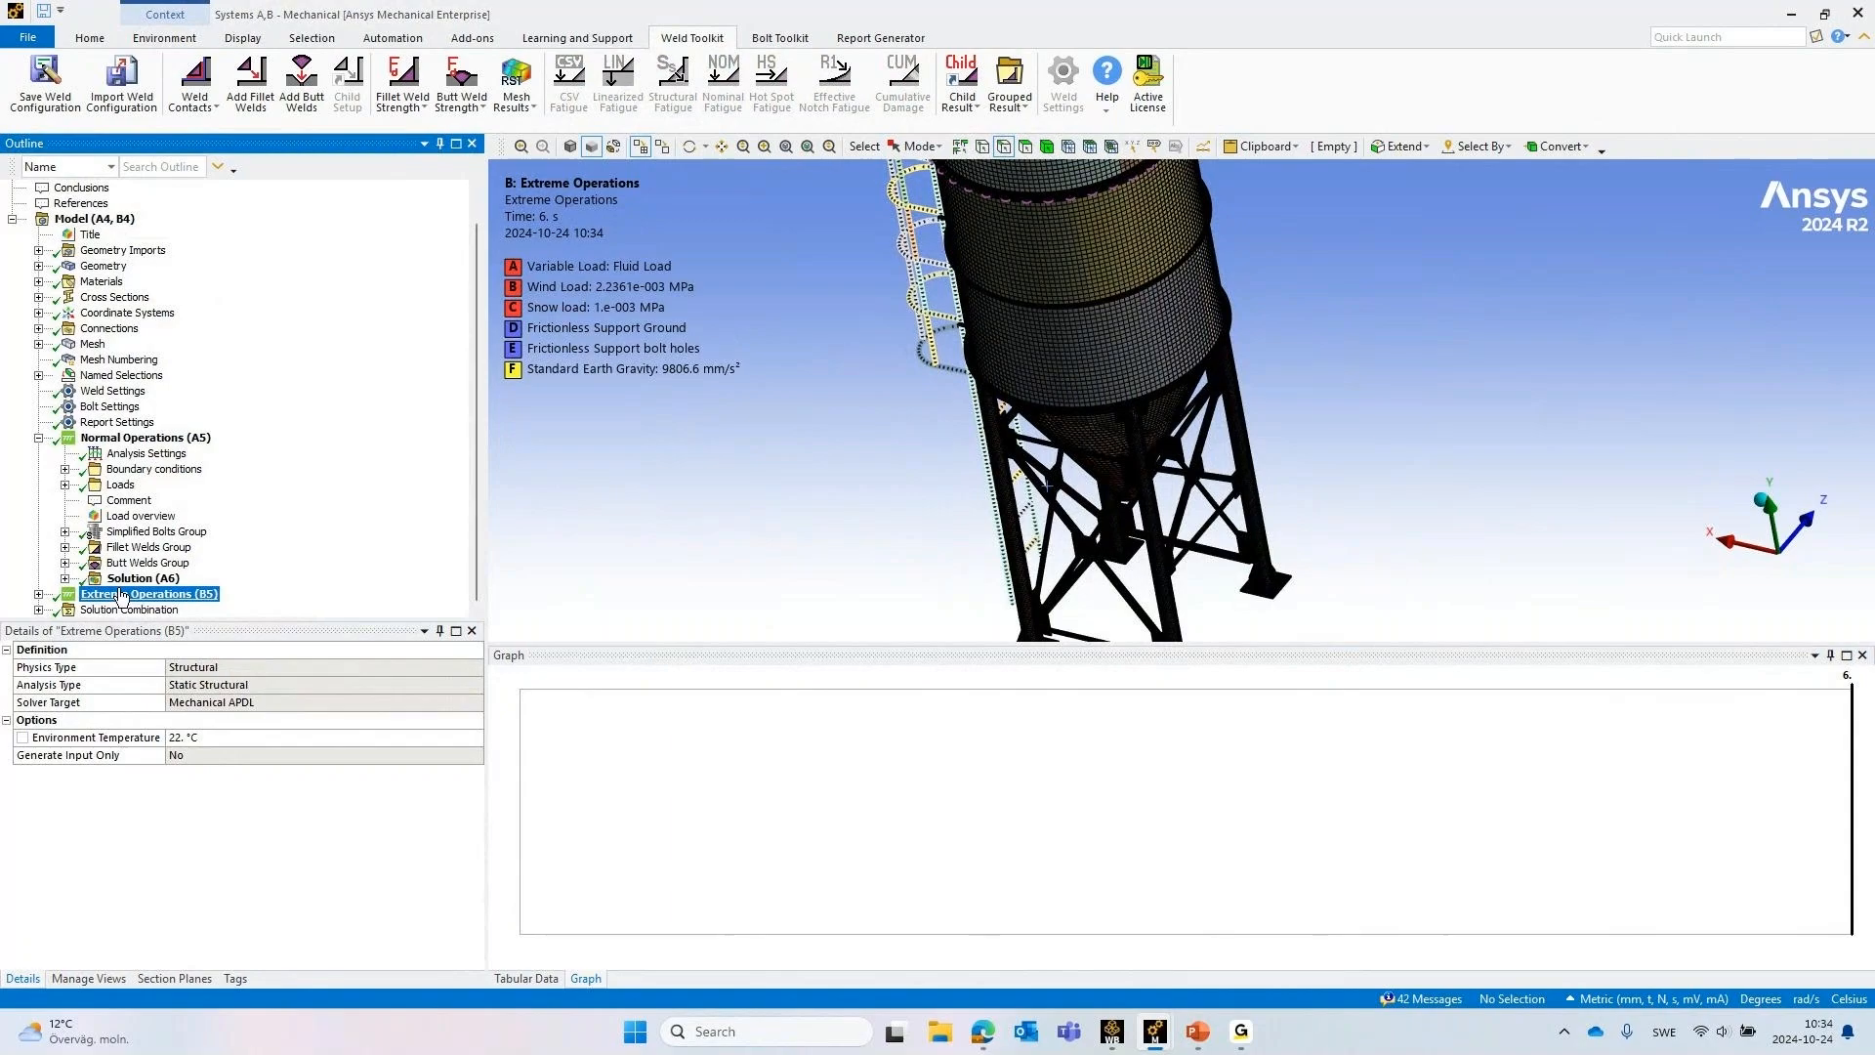
click(38, 594)
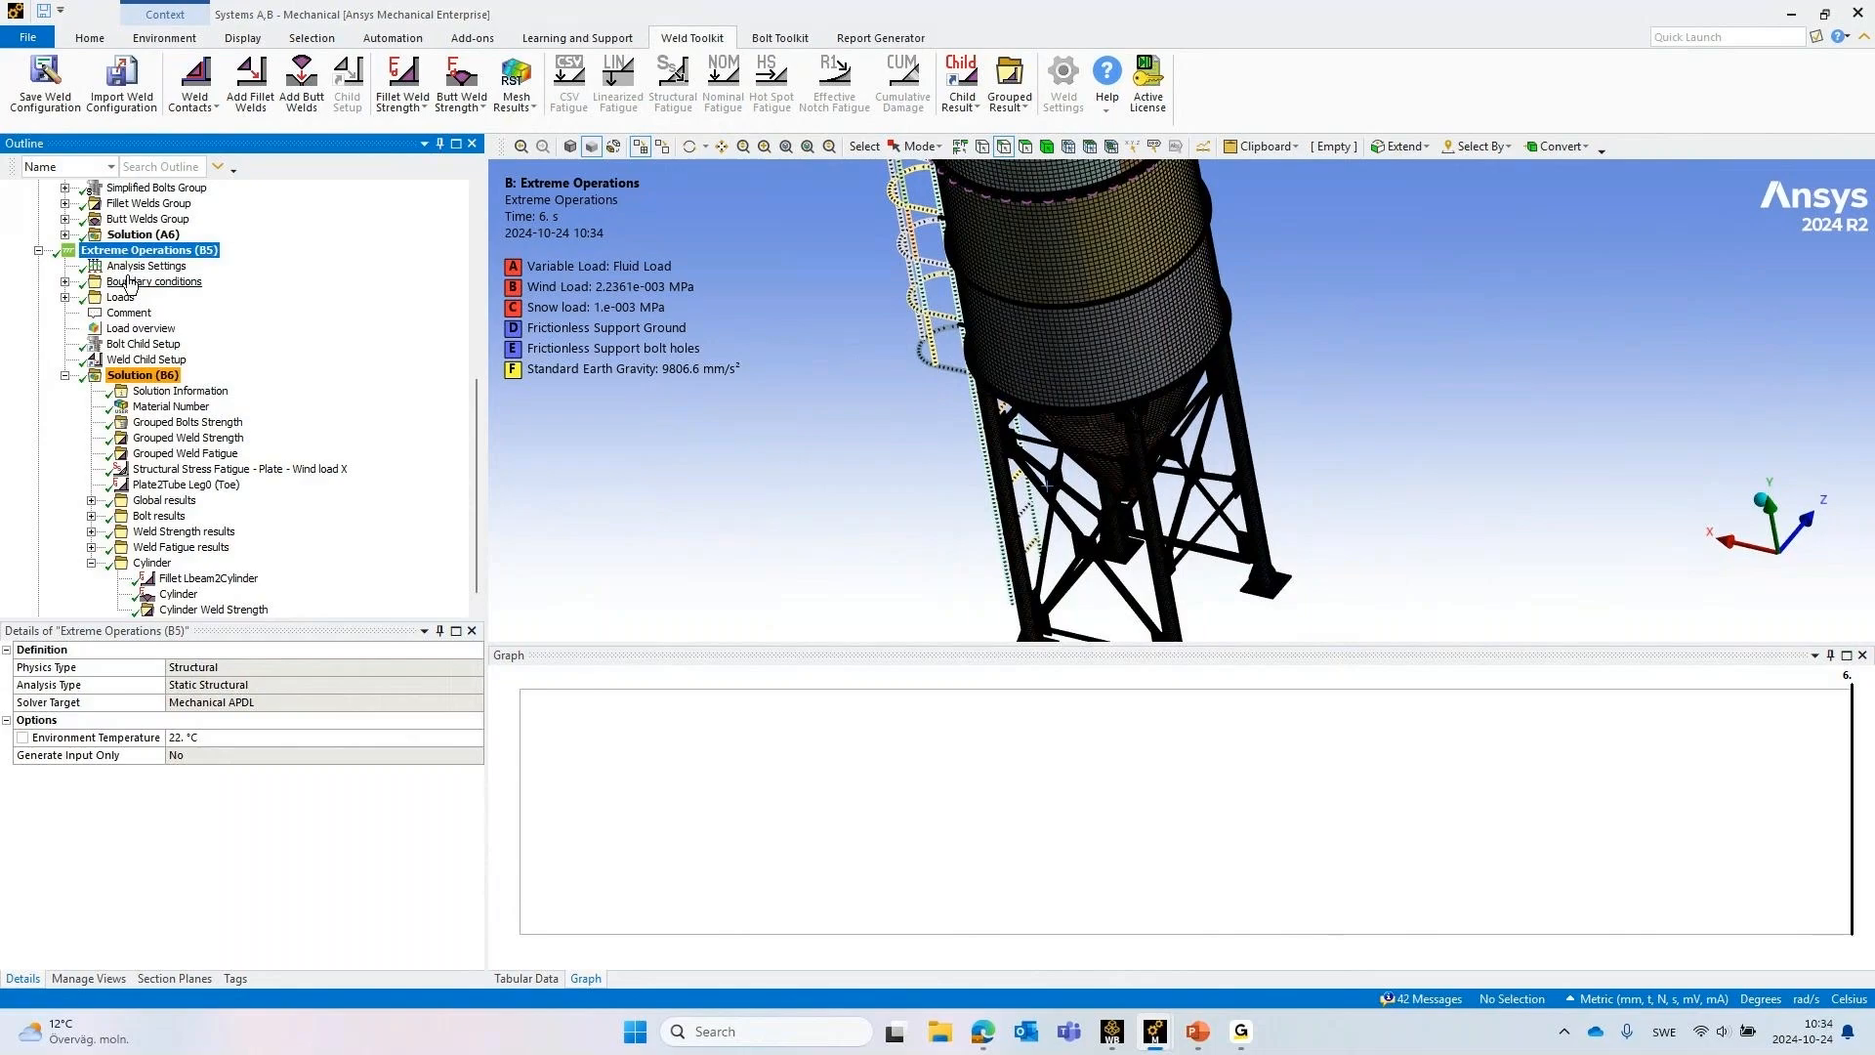
click(65, 297)
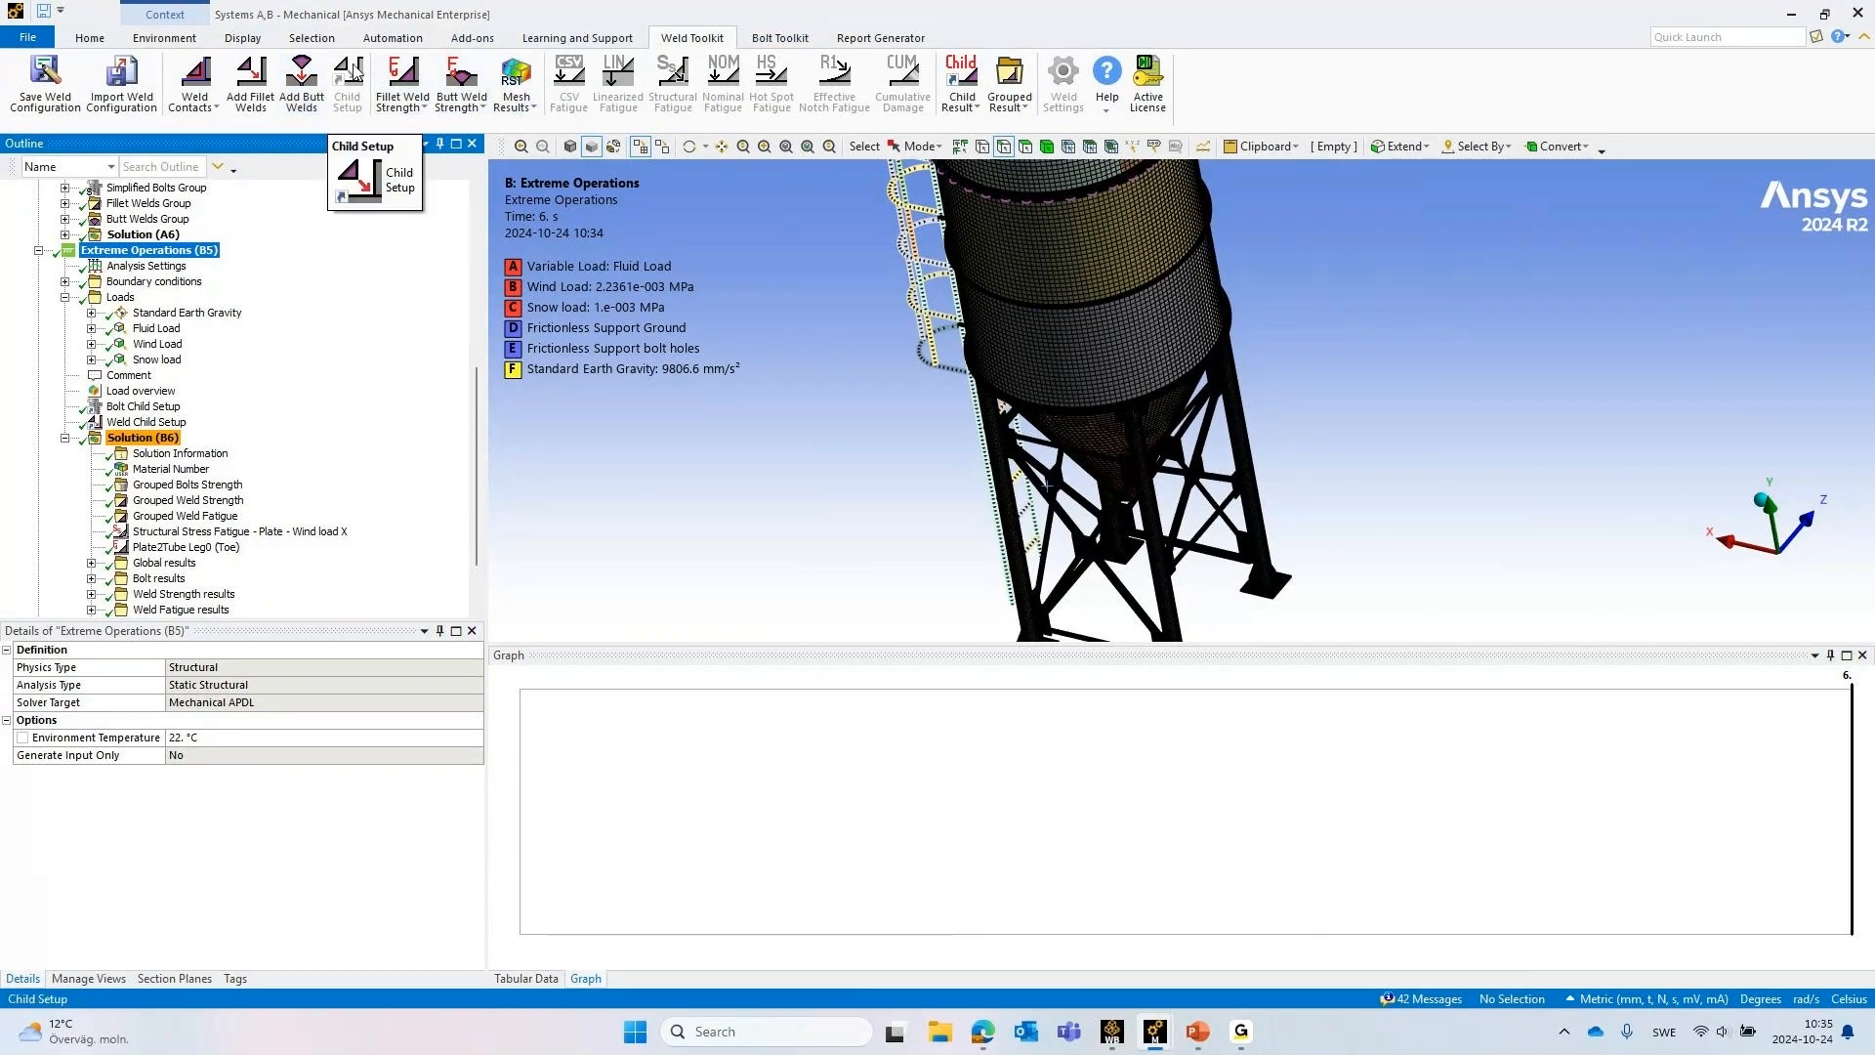
Show the Bolt Child Setup of Extreme Operations and hide the mesh on the silo model
click(154, 404)
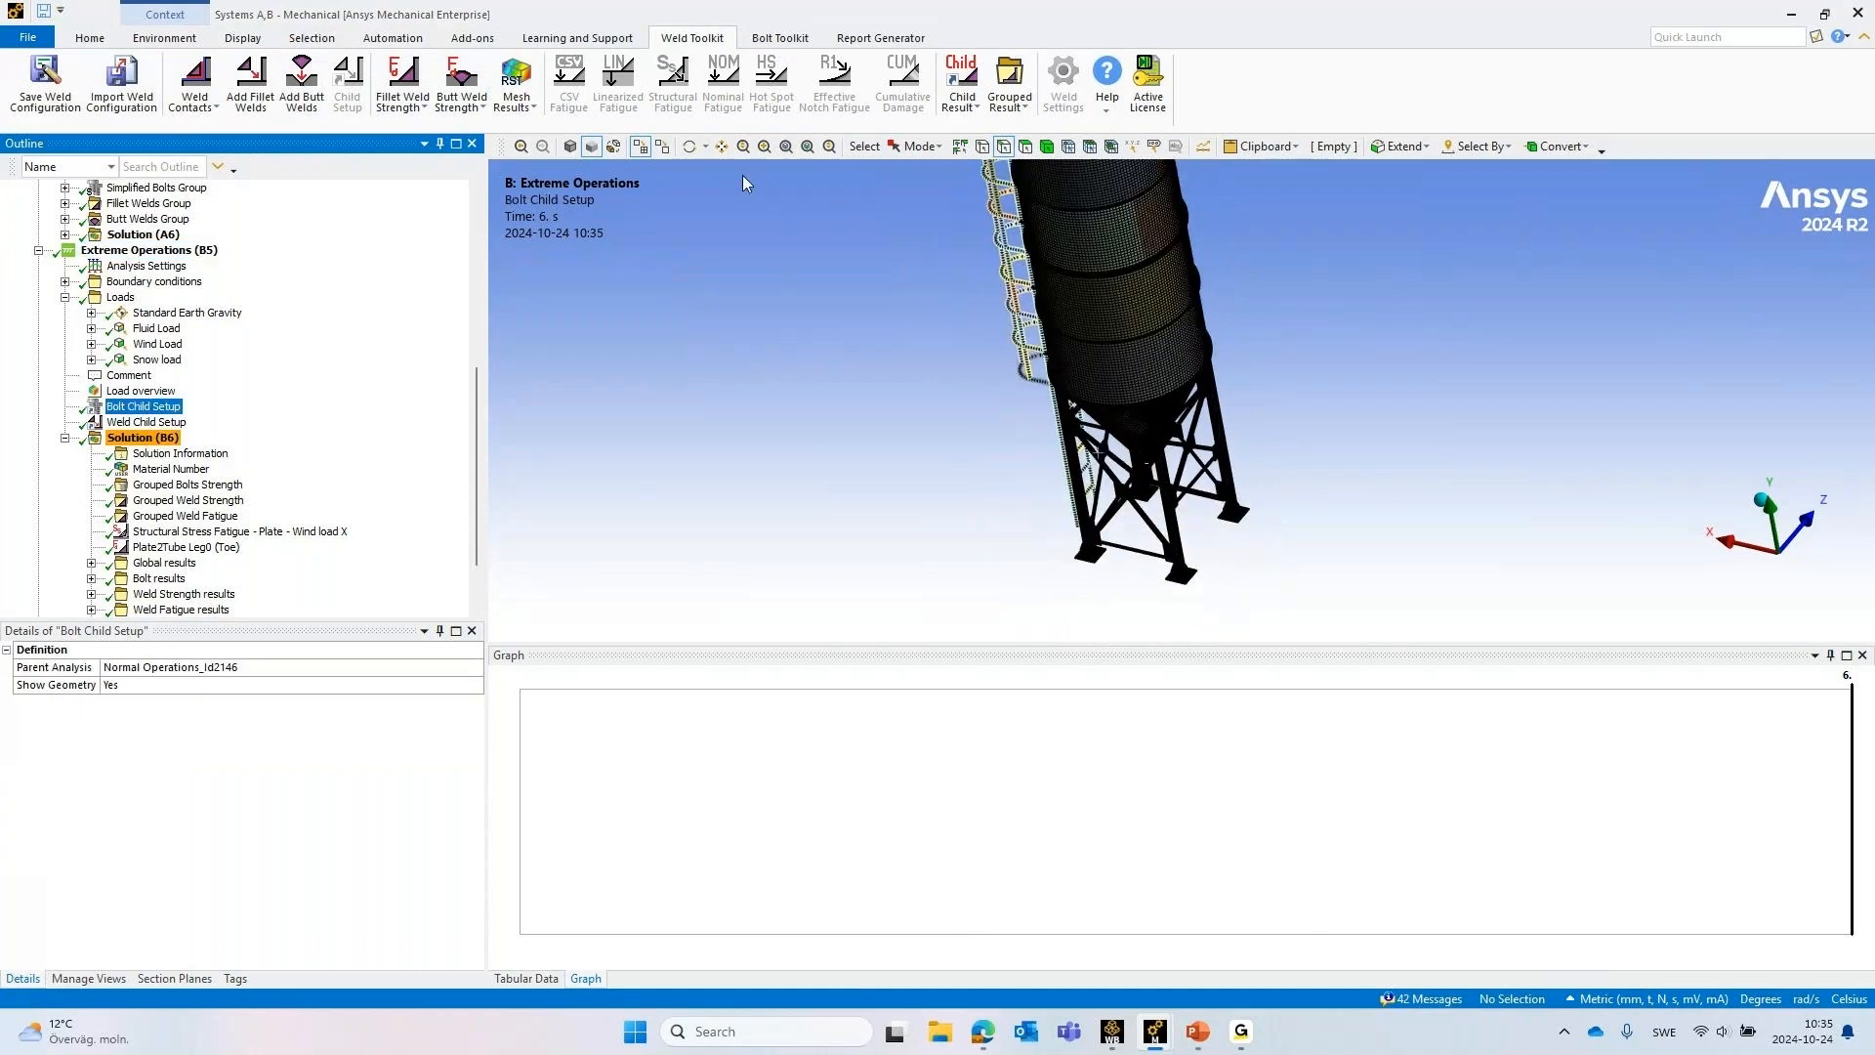
click(641, 147)
scroll(1358, 273, up, 5)
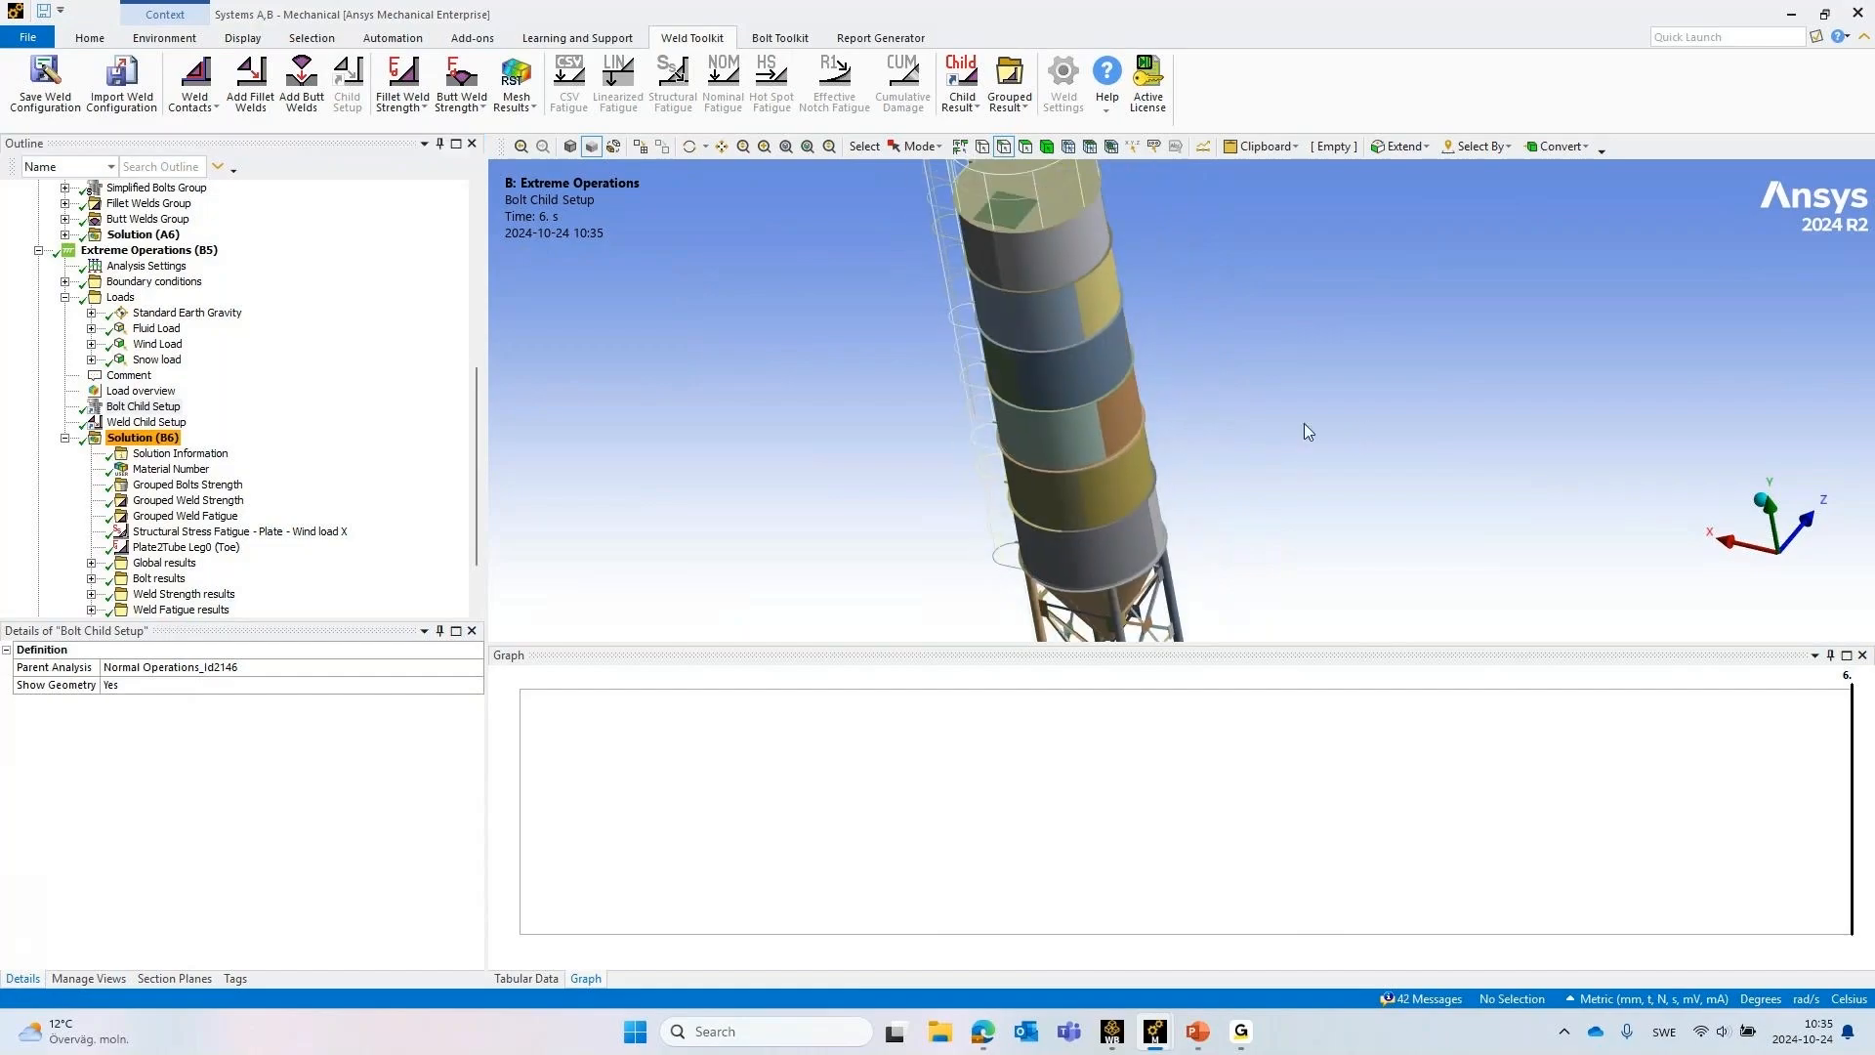
scroll(1308, 431, down, 2)
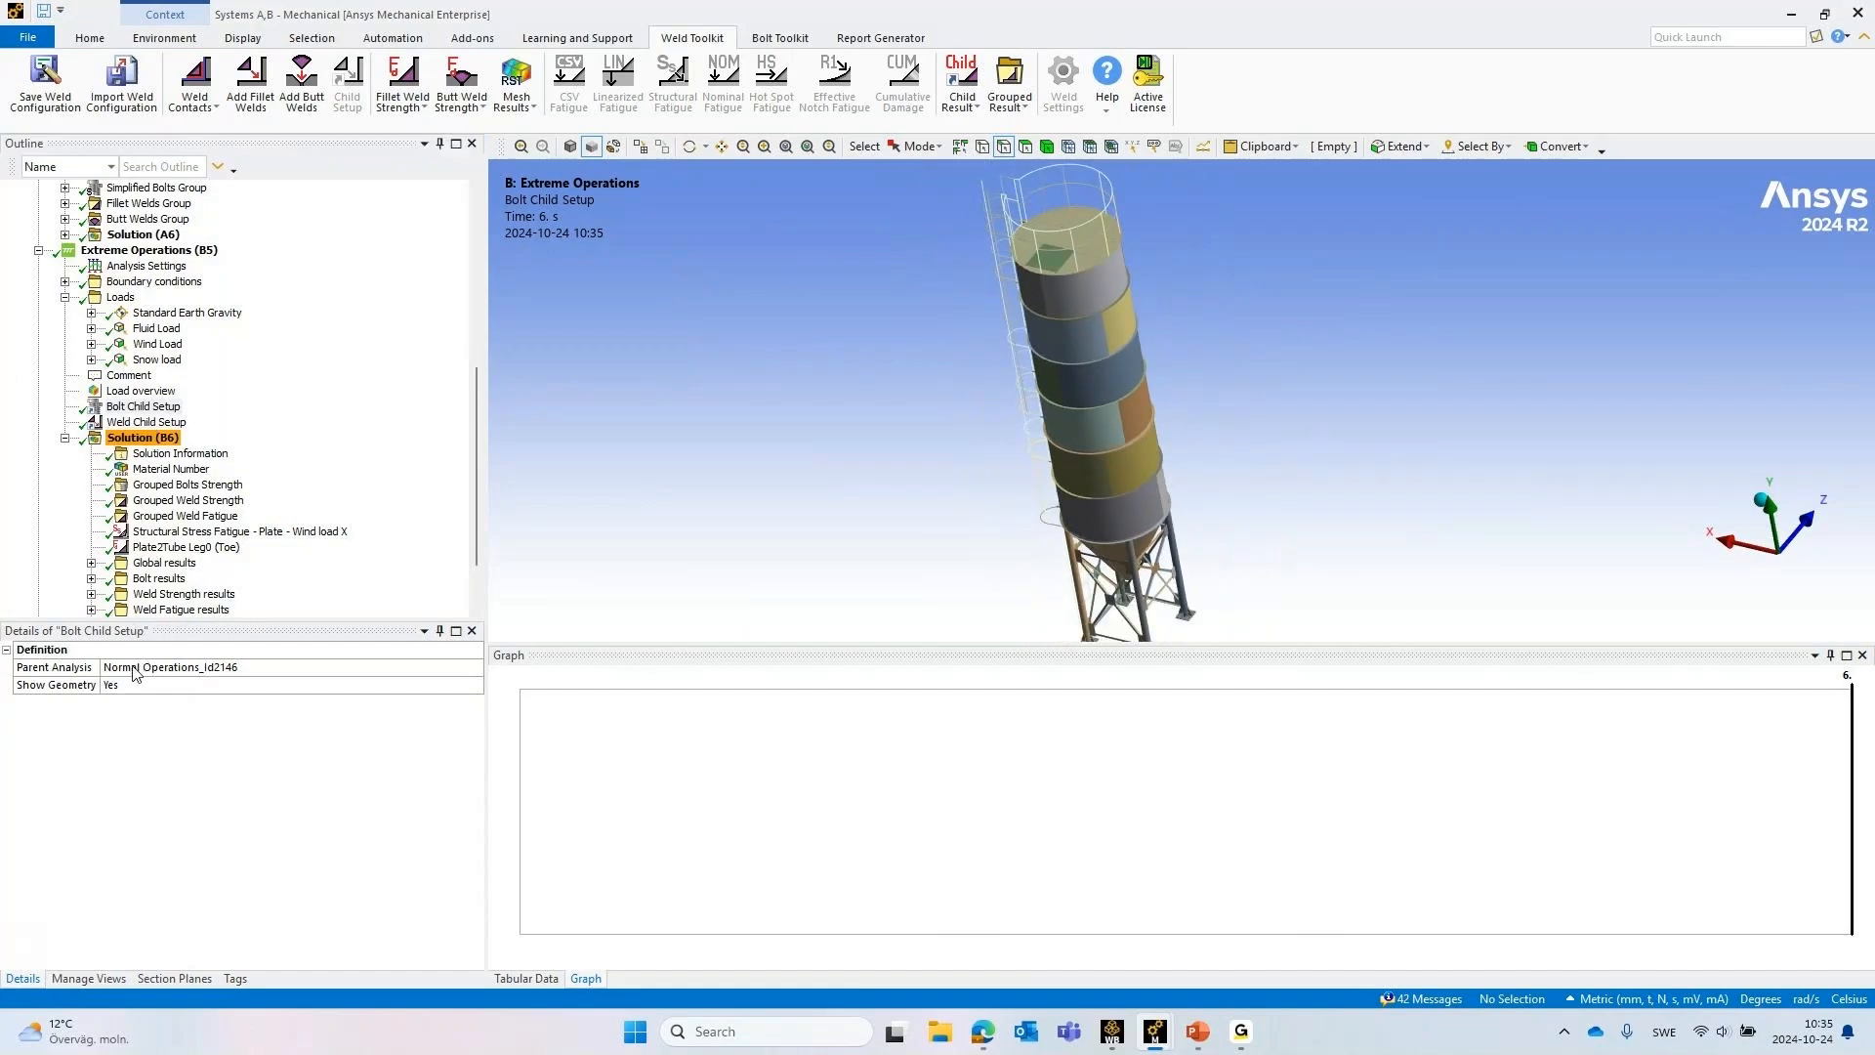
Check the Weld Child Setup's parent analysis and its Add Parent Results and Add Weld Strength options without applying any
click(159, 425)
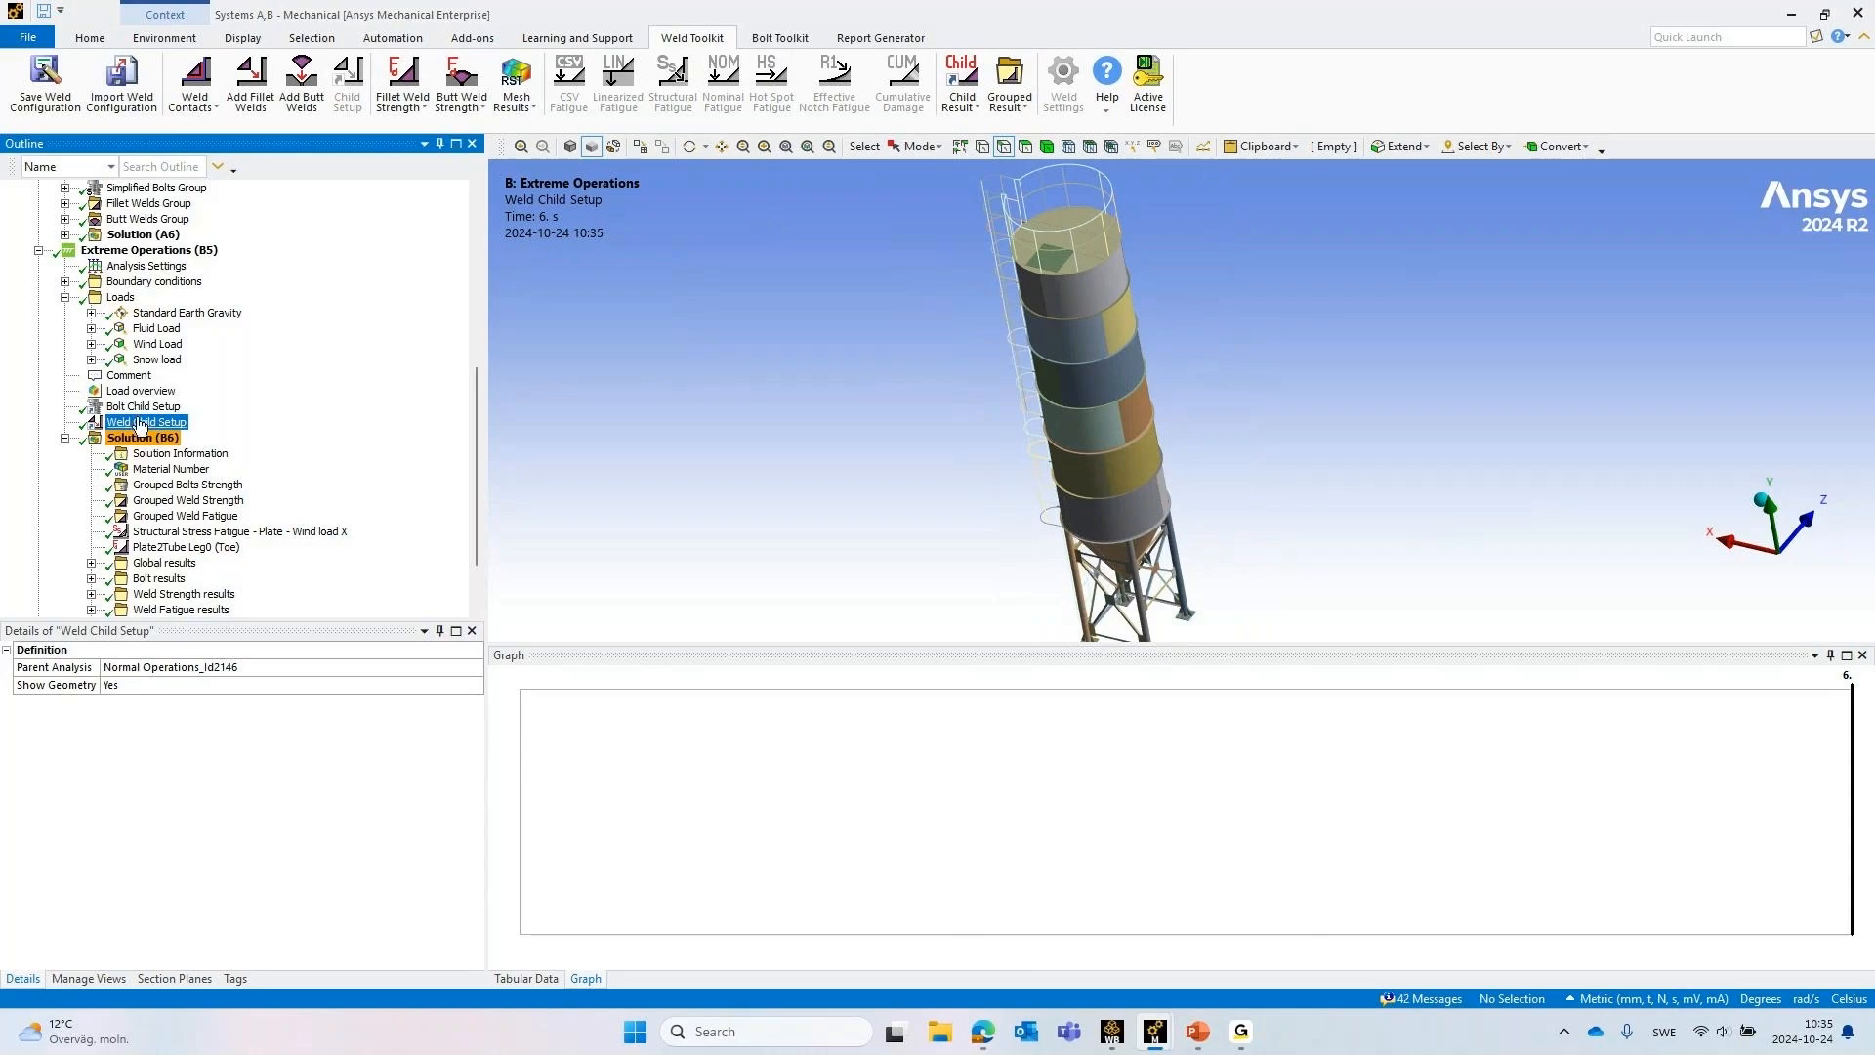
scroll(217, 400, up, 3)
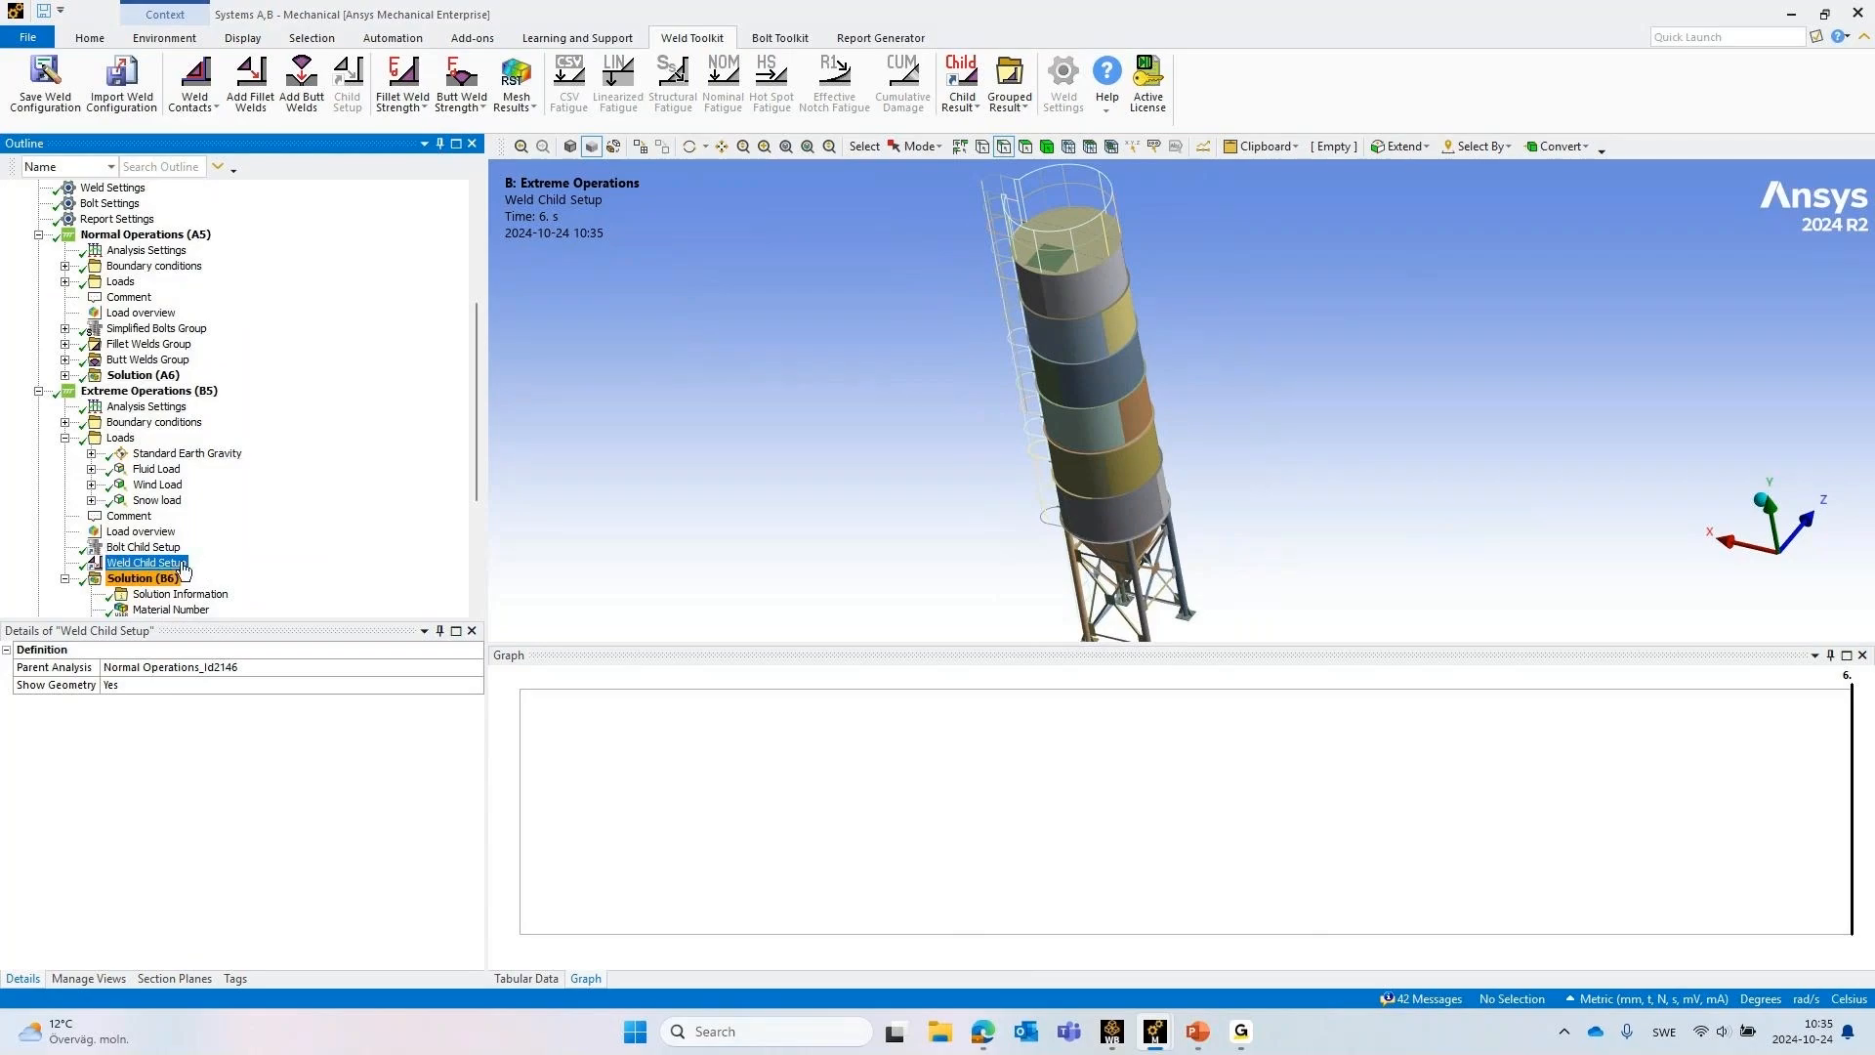
scroll(182, 522, down, 4)
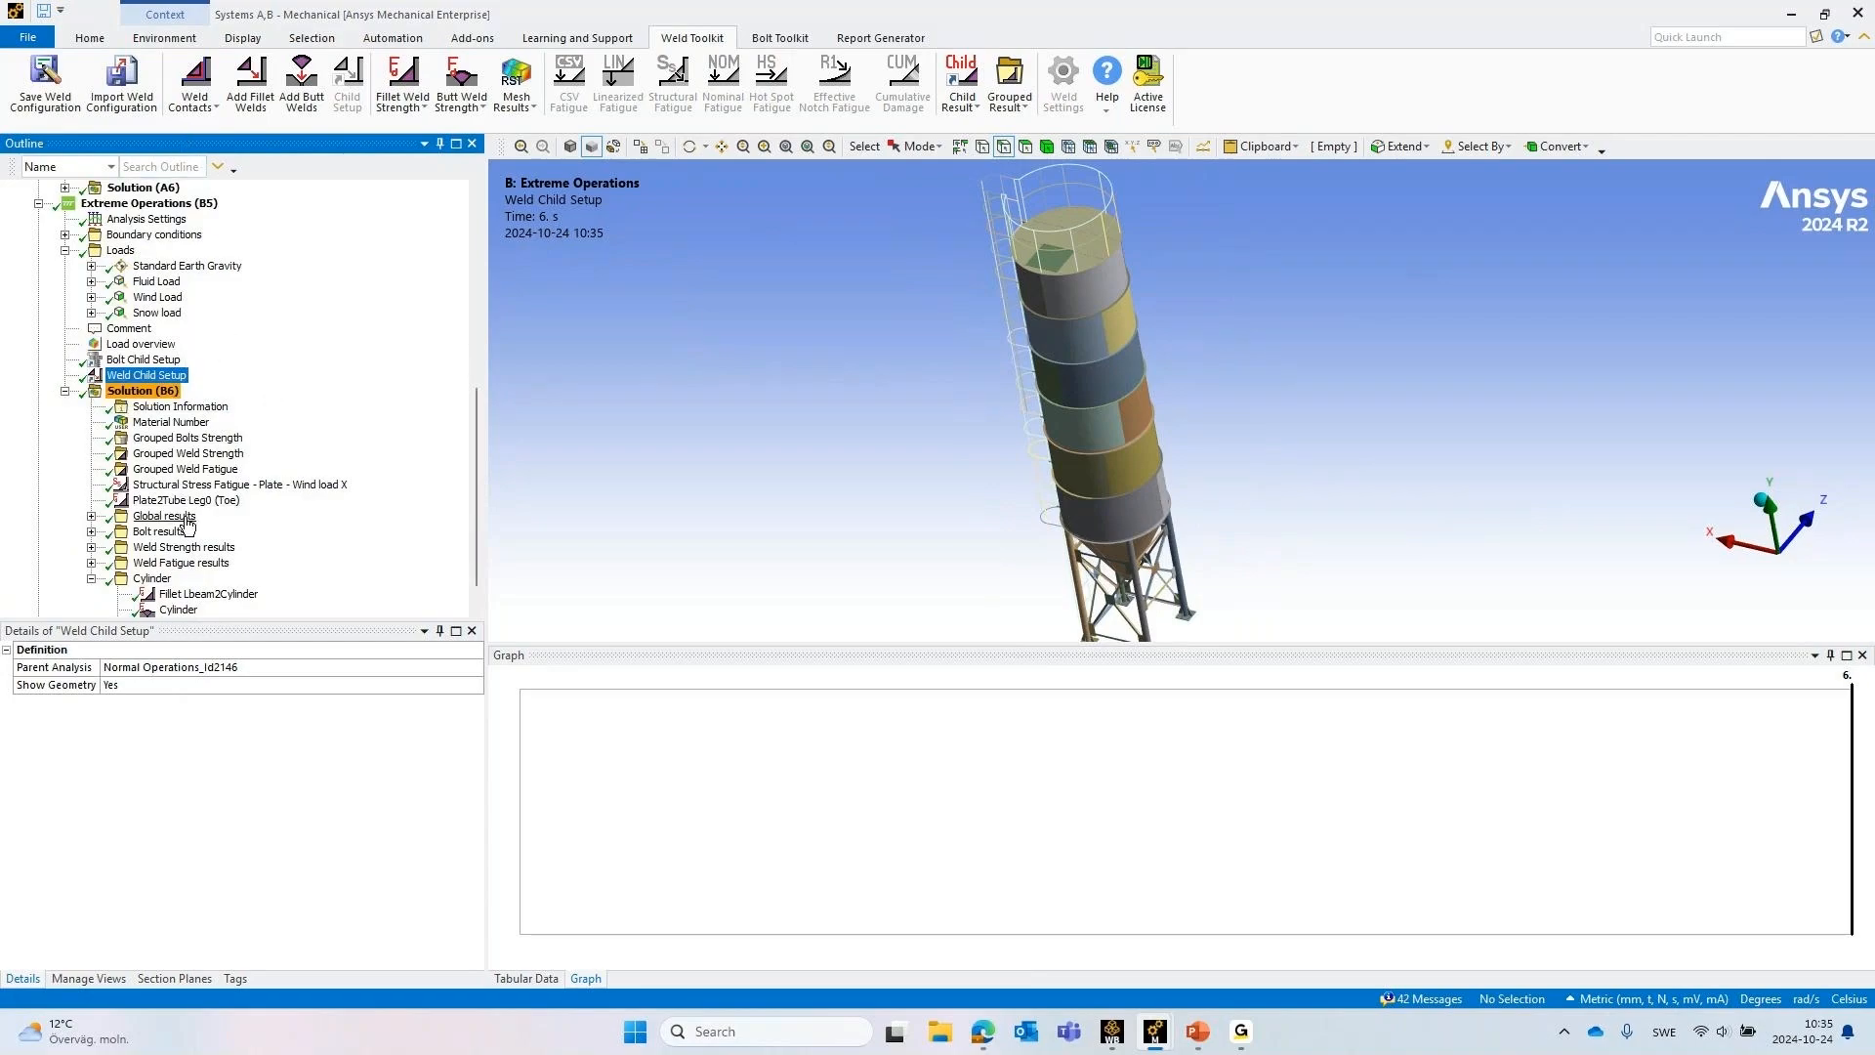
right_click(150, 381)
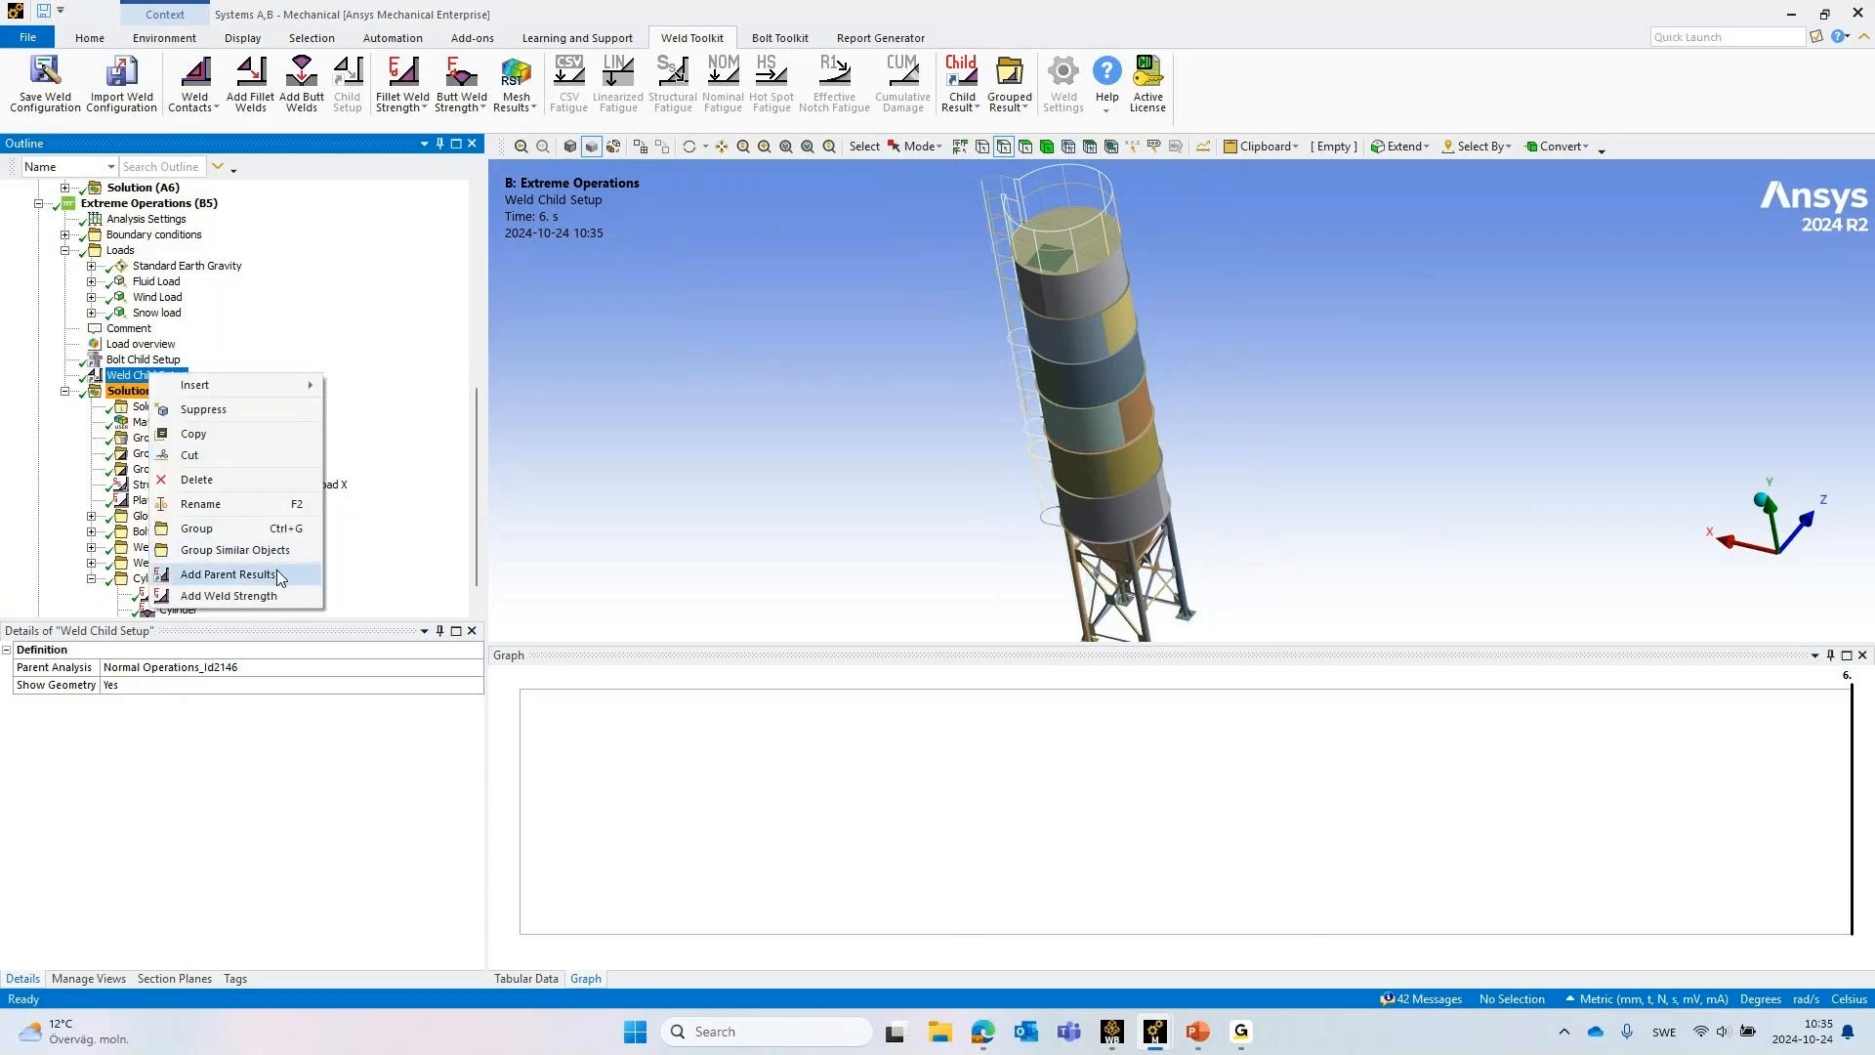
click(708, 420)
Collapse the Extreme Operations Solution (B6) results in the outline and return to the Normal Operations branch
scroll(73, 369, down, 1)
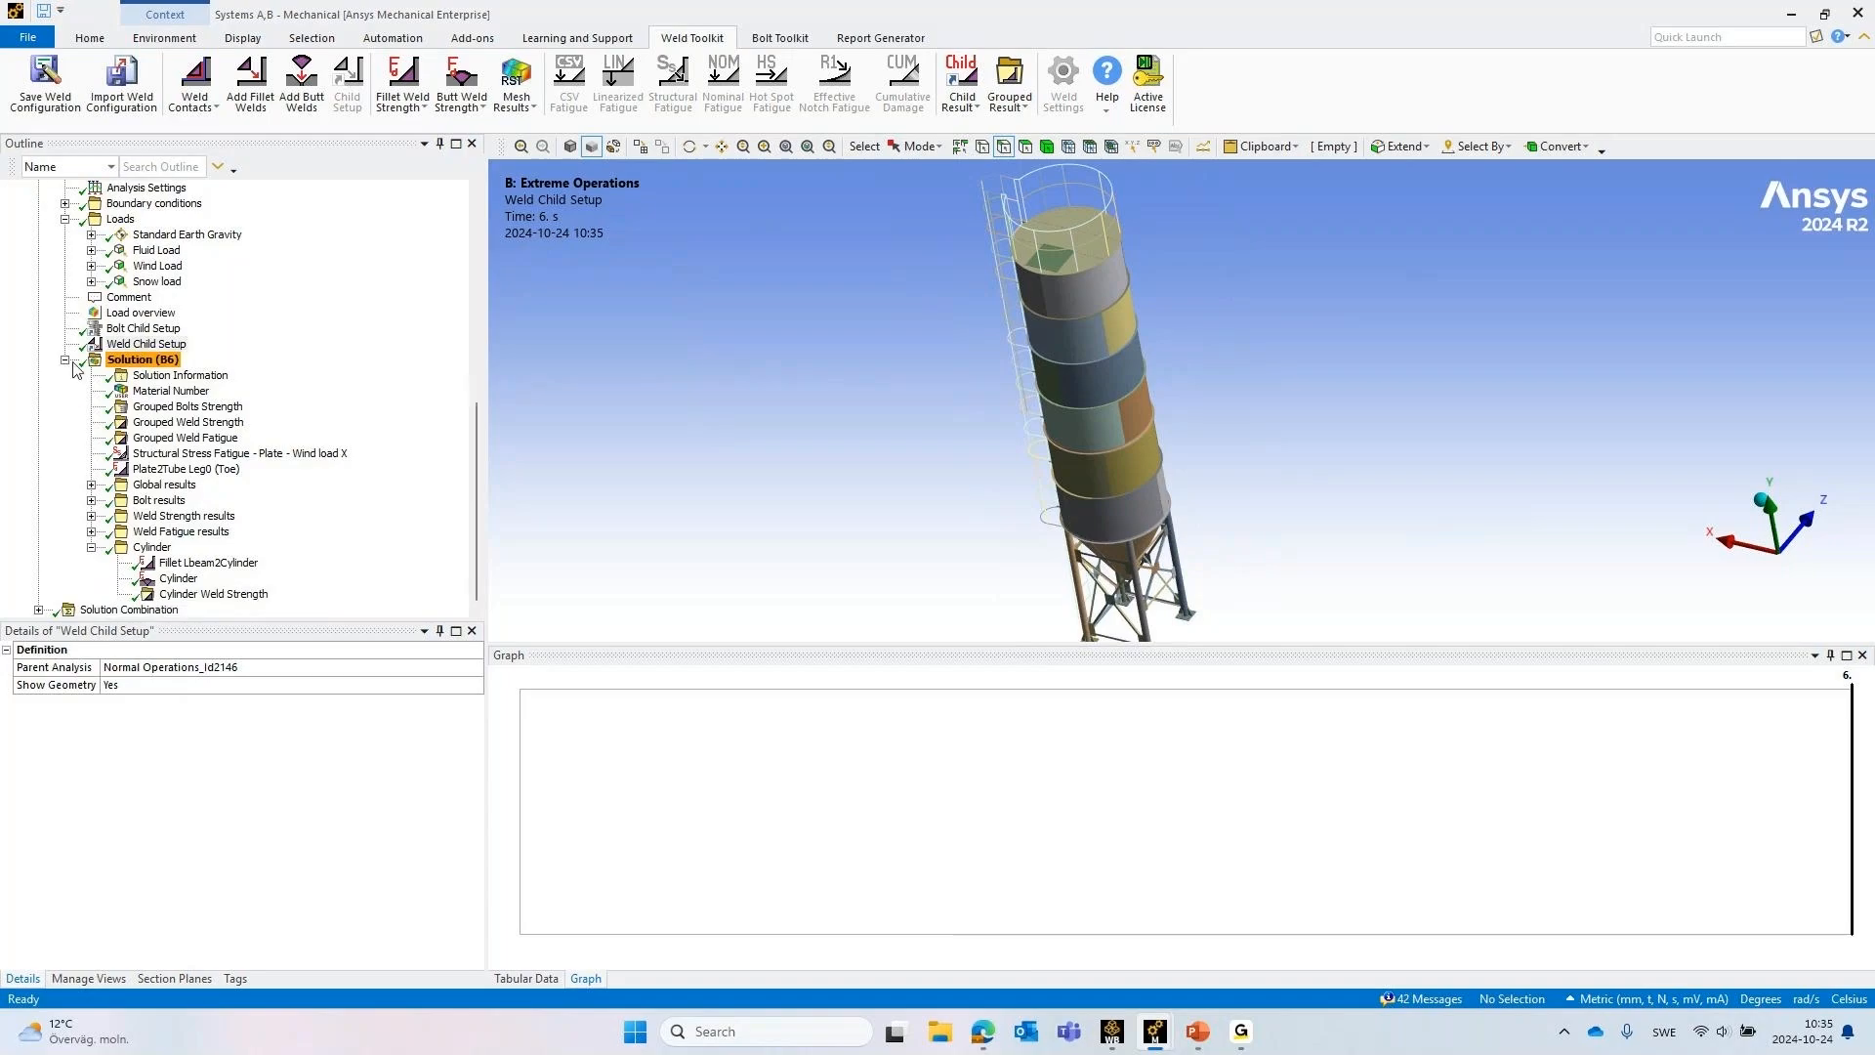
click(70, 361)
scroll(73, 391, up, 4)
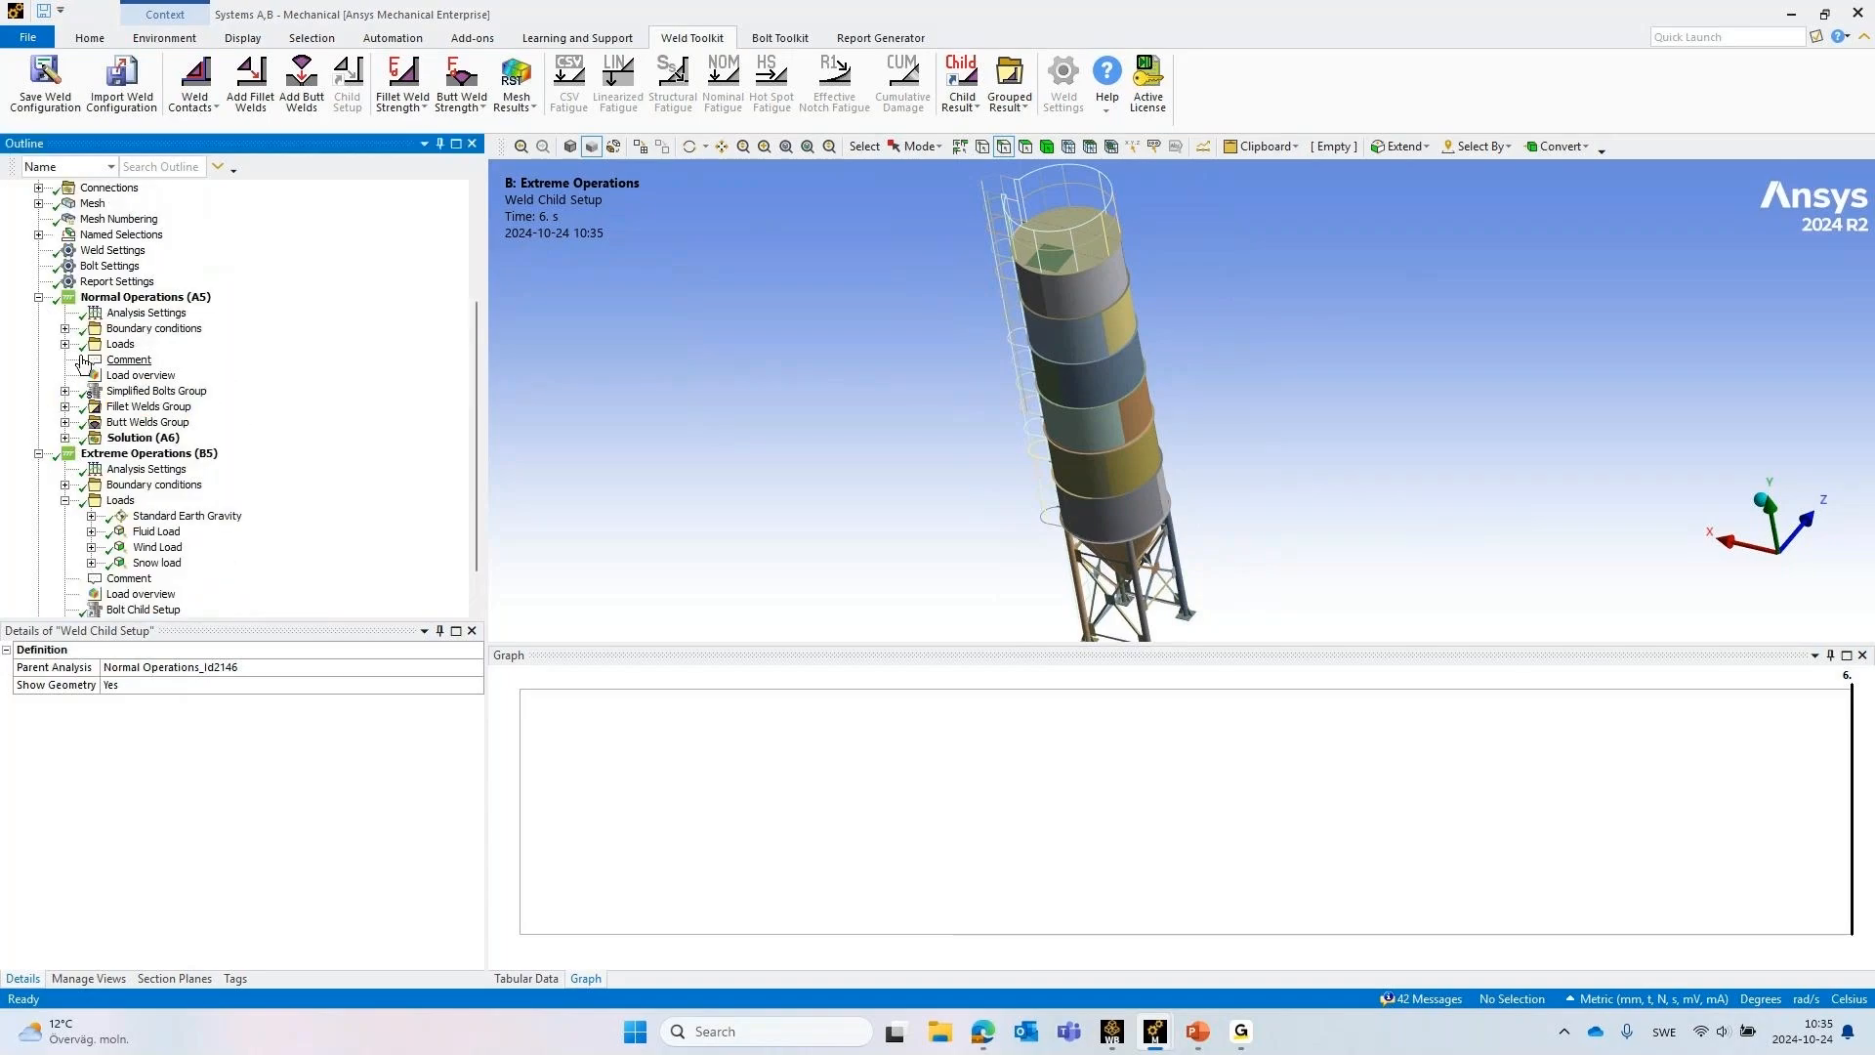
Add a new Static Structural analysis to the silo model
click(68, 218)
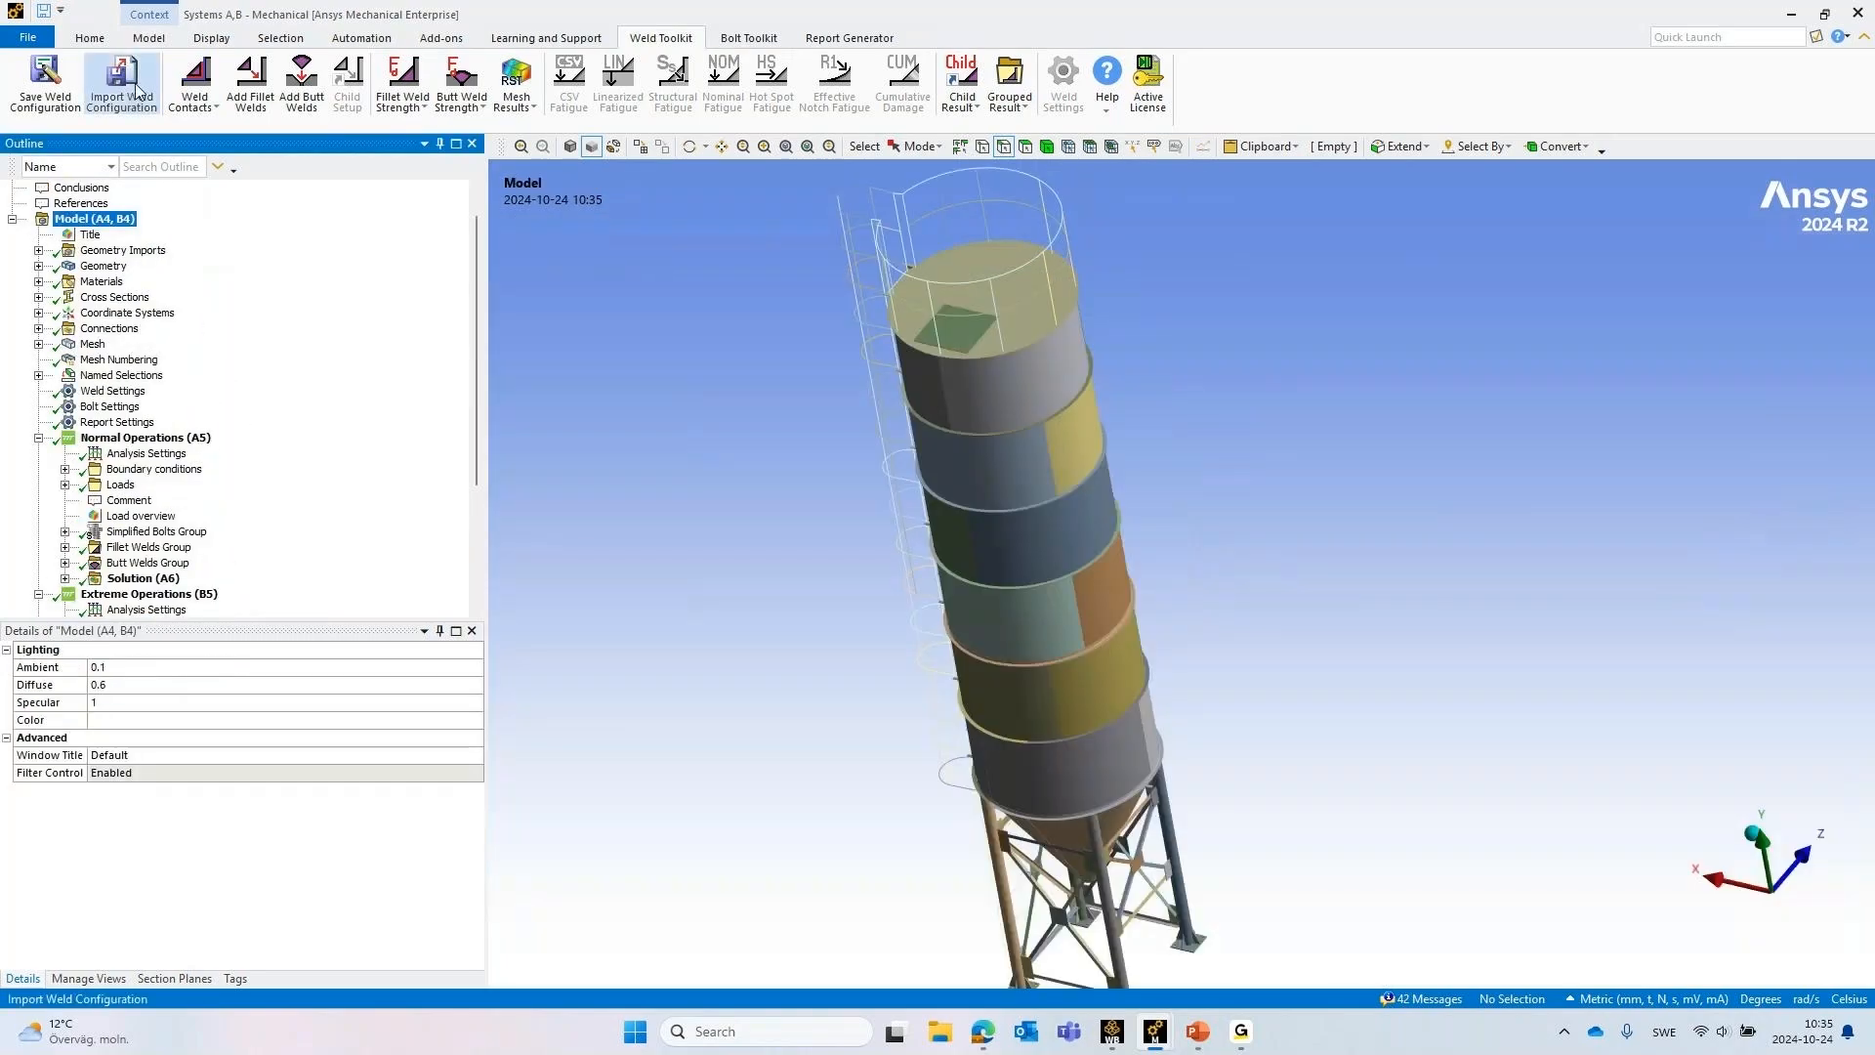
click(145, 36)
click(94, 34)
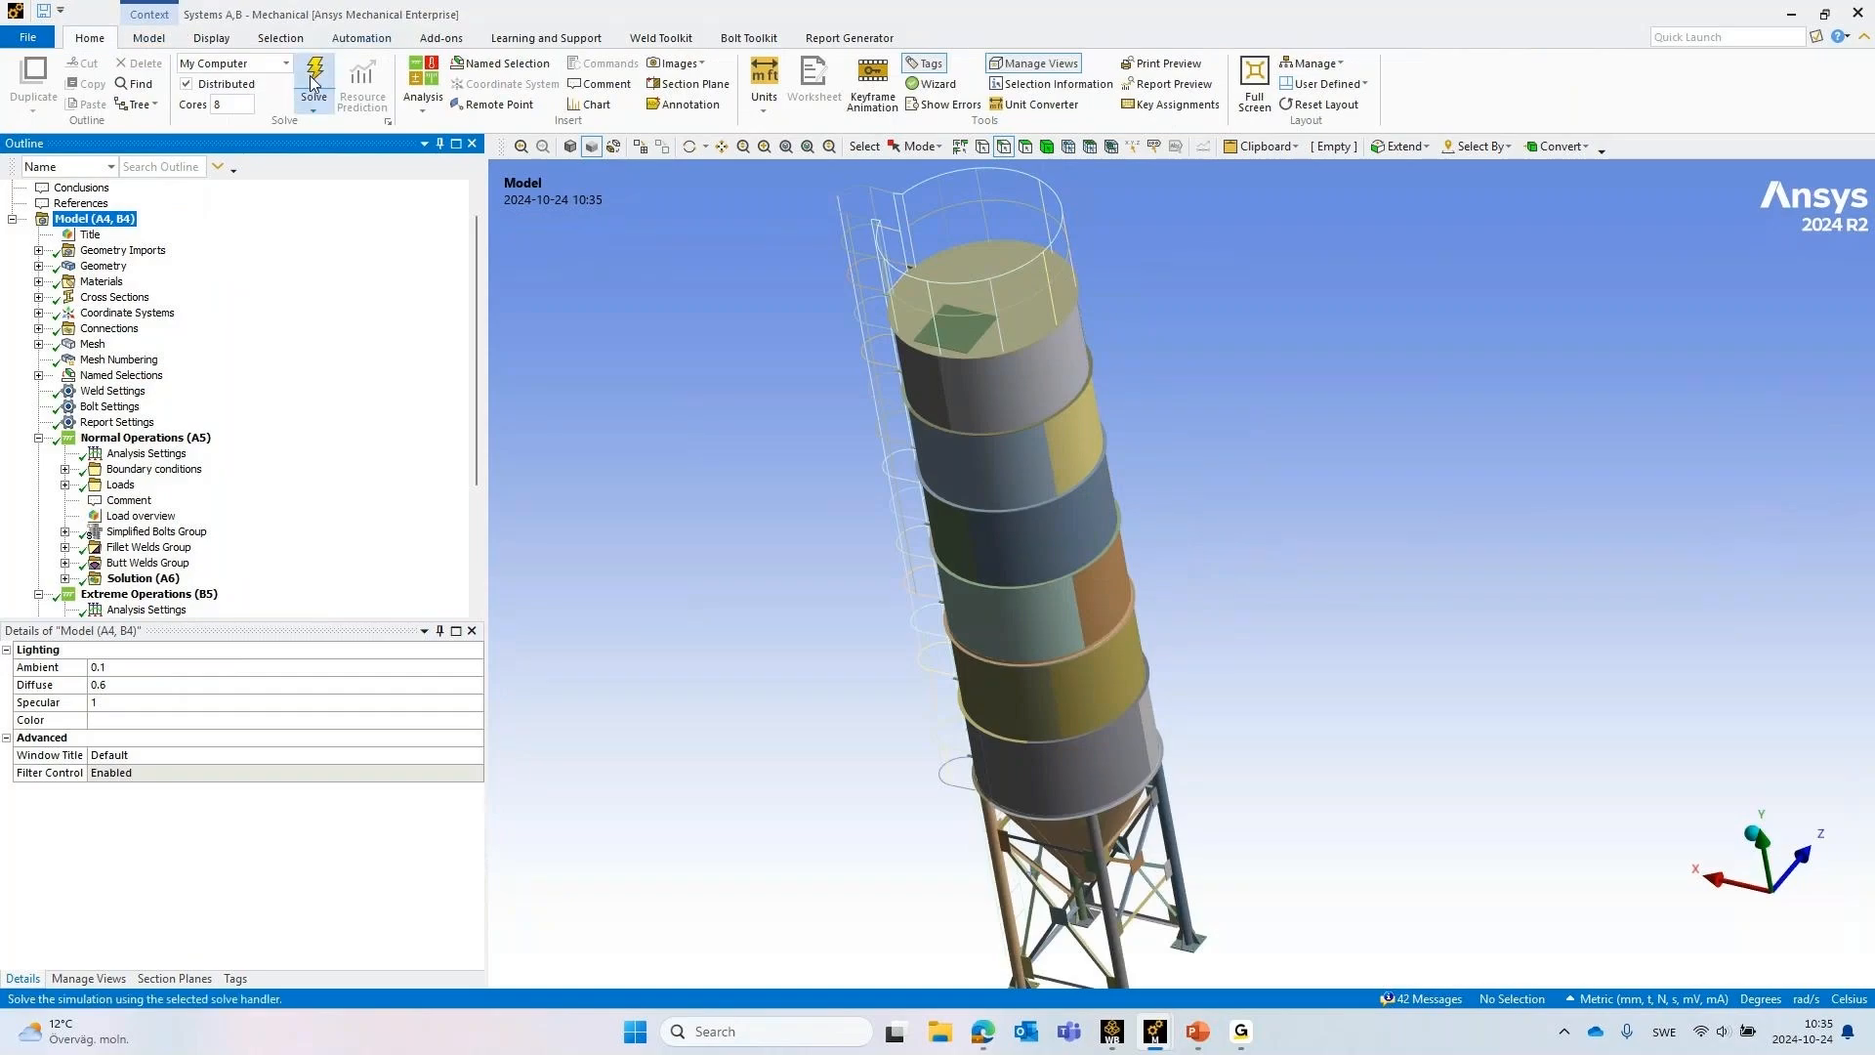
click(423, 92)
click(455, 149)
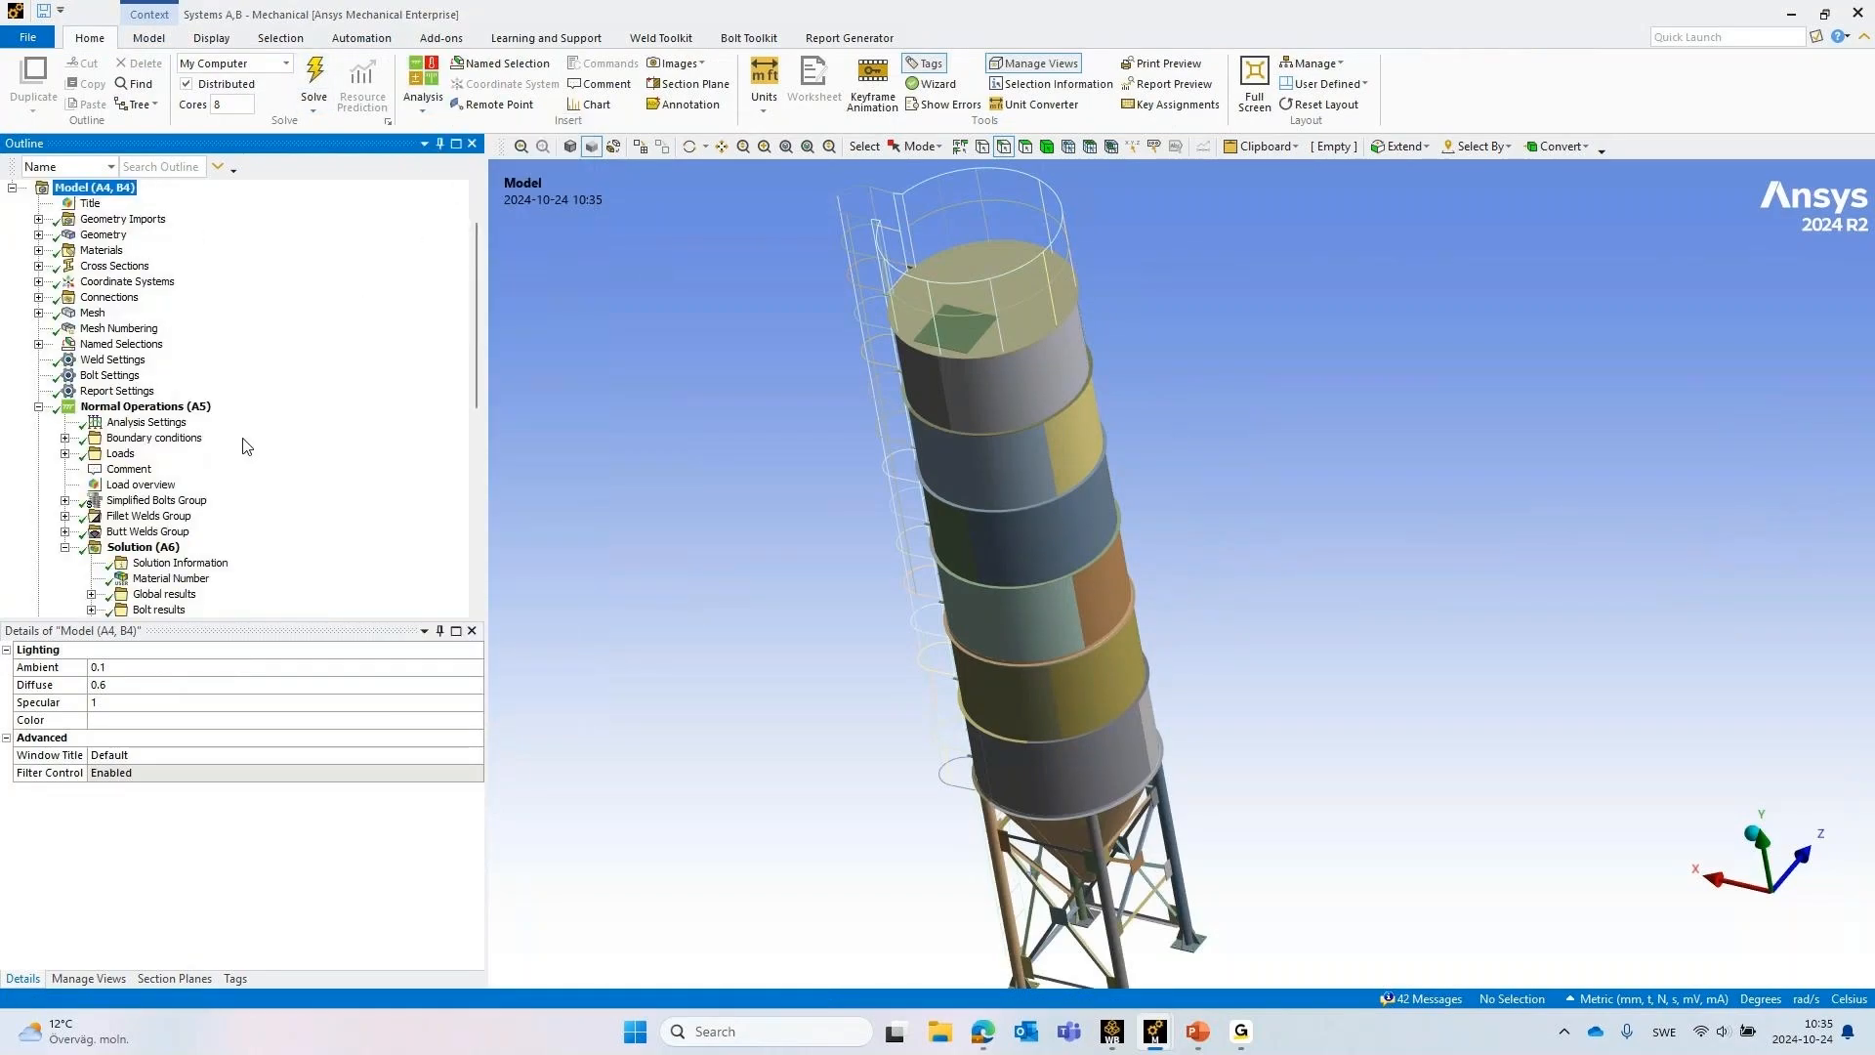
Collapse Extreme Operations in the outline and copy the Boundary conditions group from Normal Operations into the new Static Structural analysis
click(38, 407)
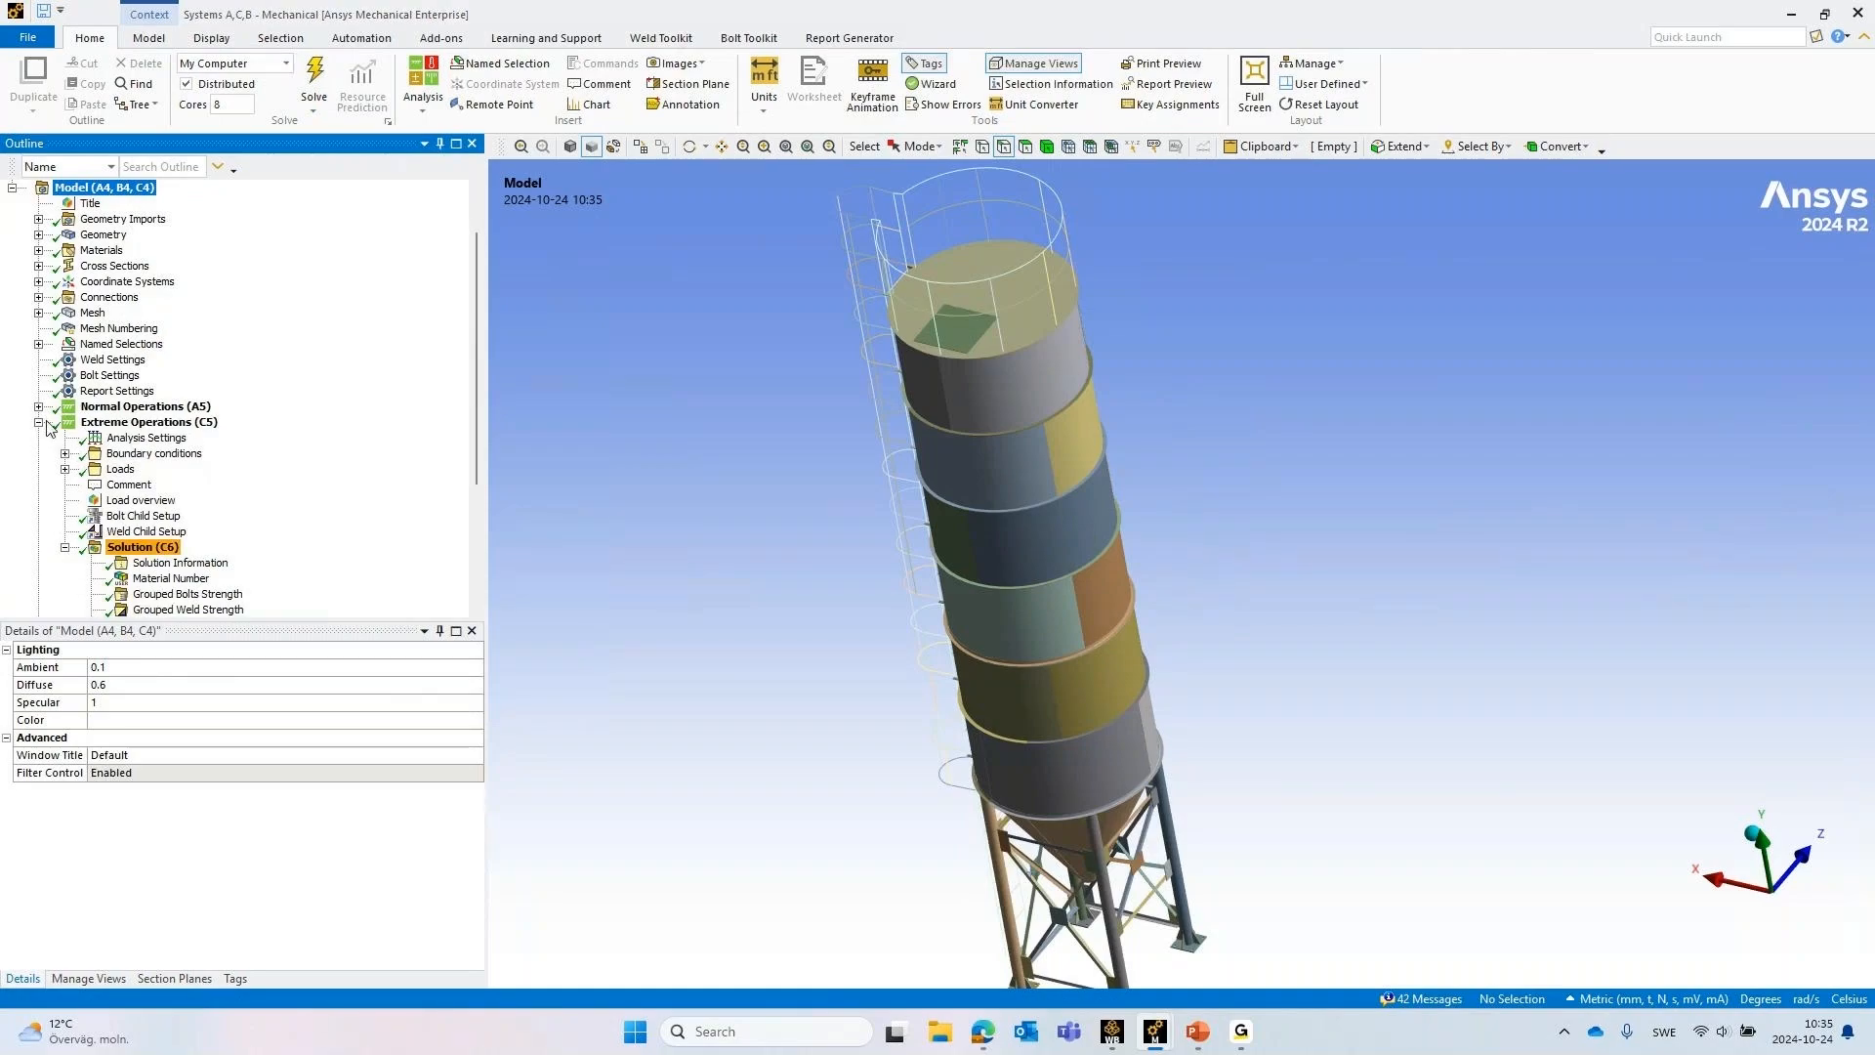
click(39, 422)
click(39, 469)
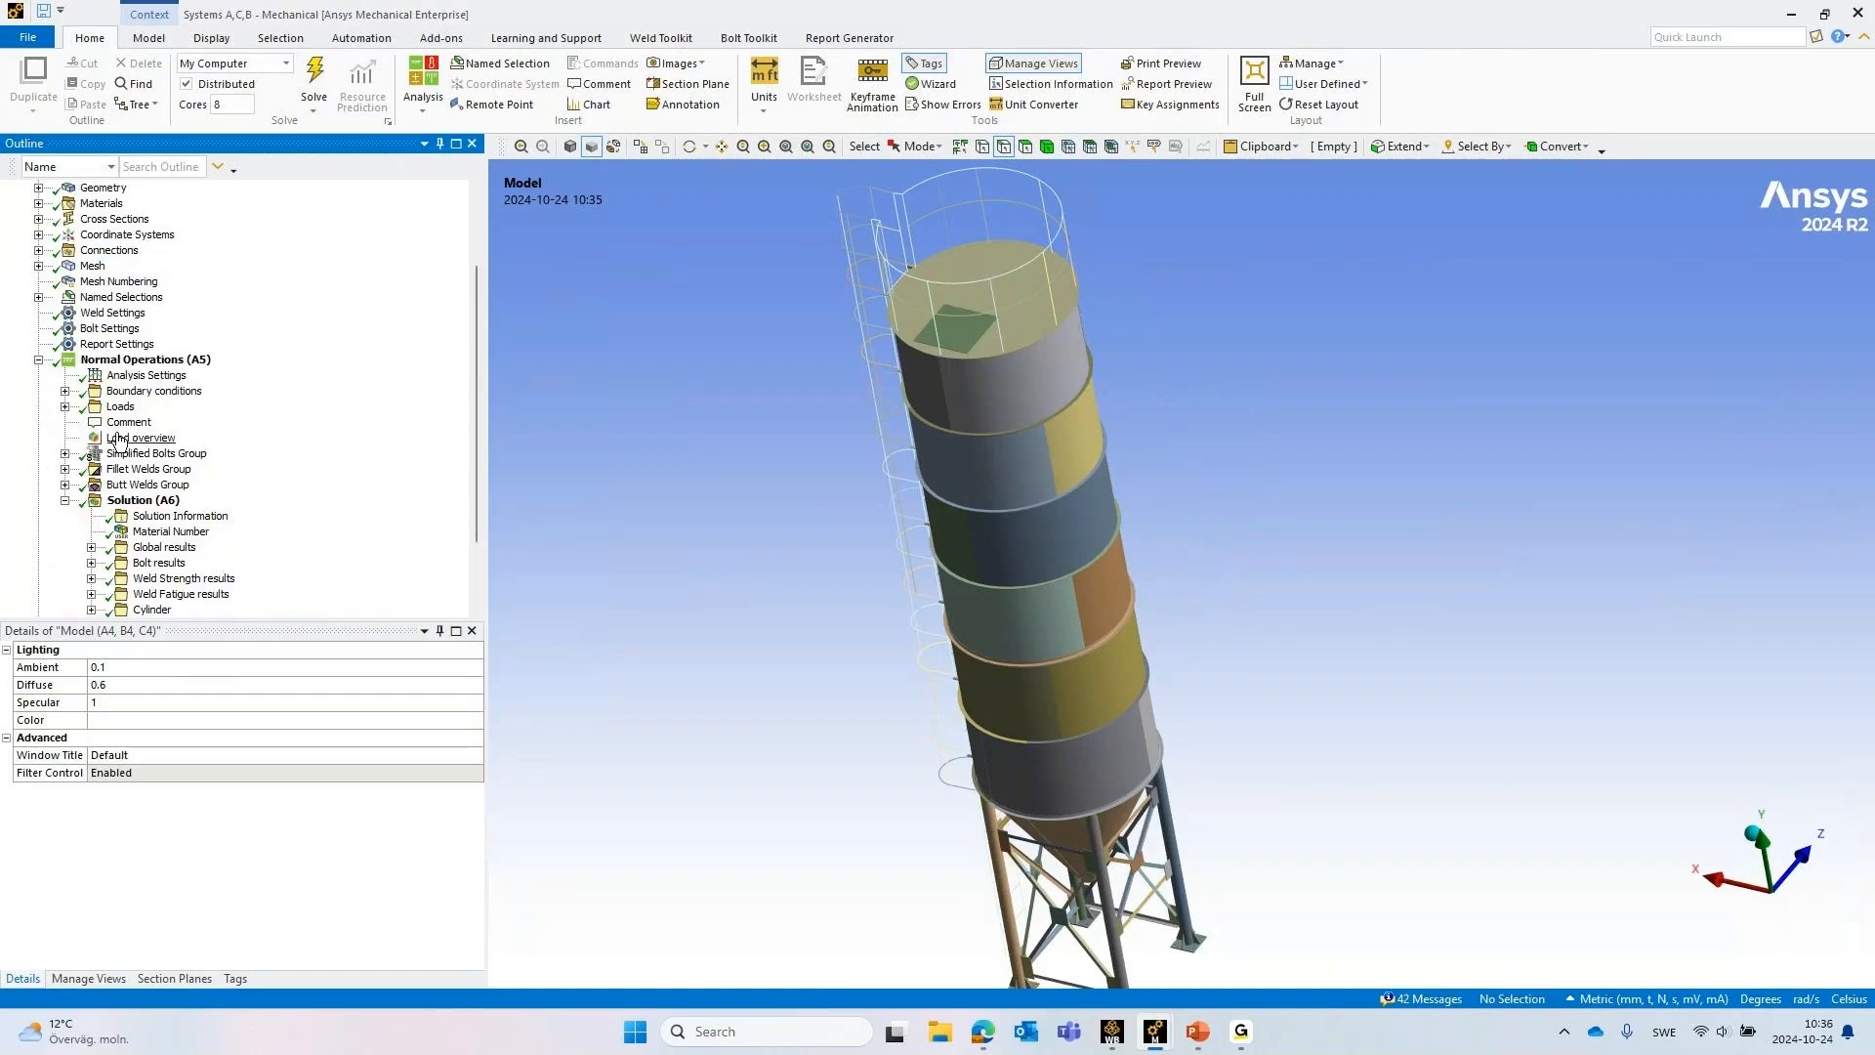
scroll(71, 459, down, 2)
click(147, 406)
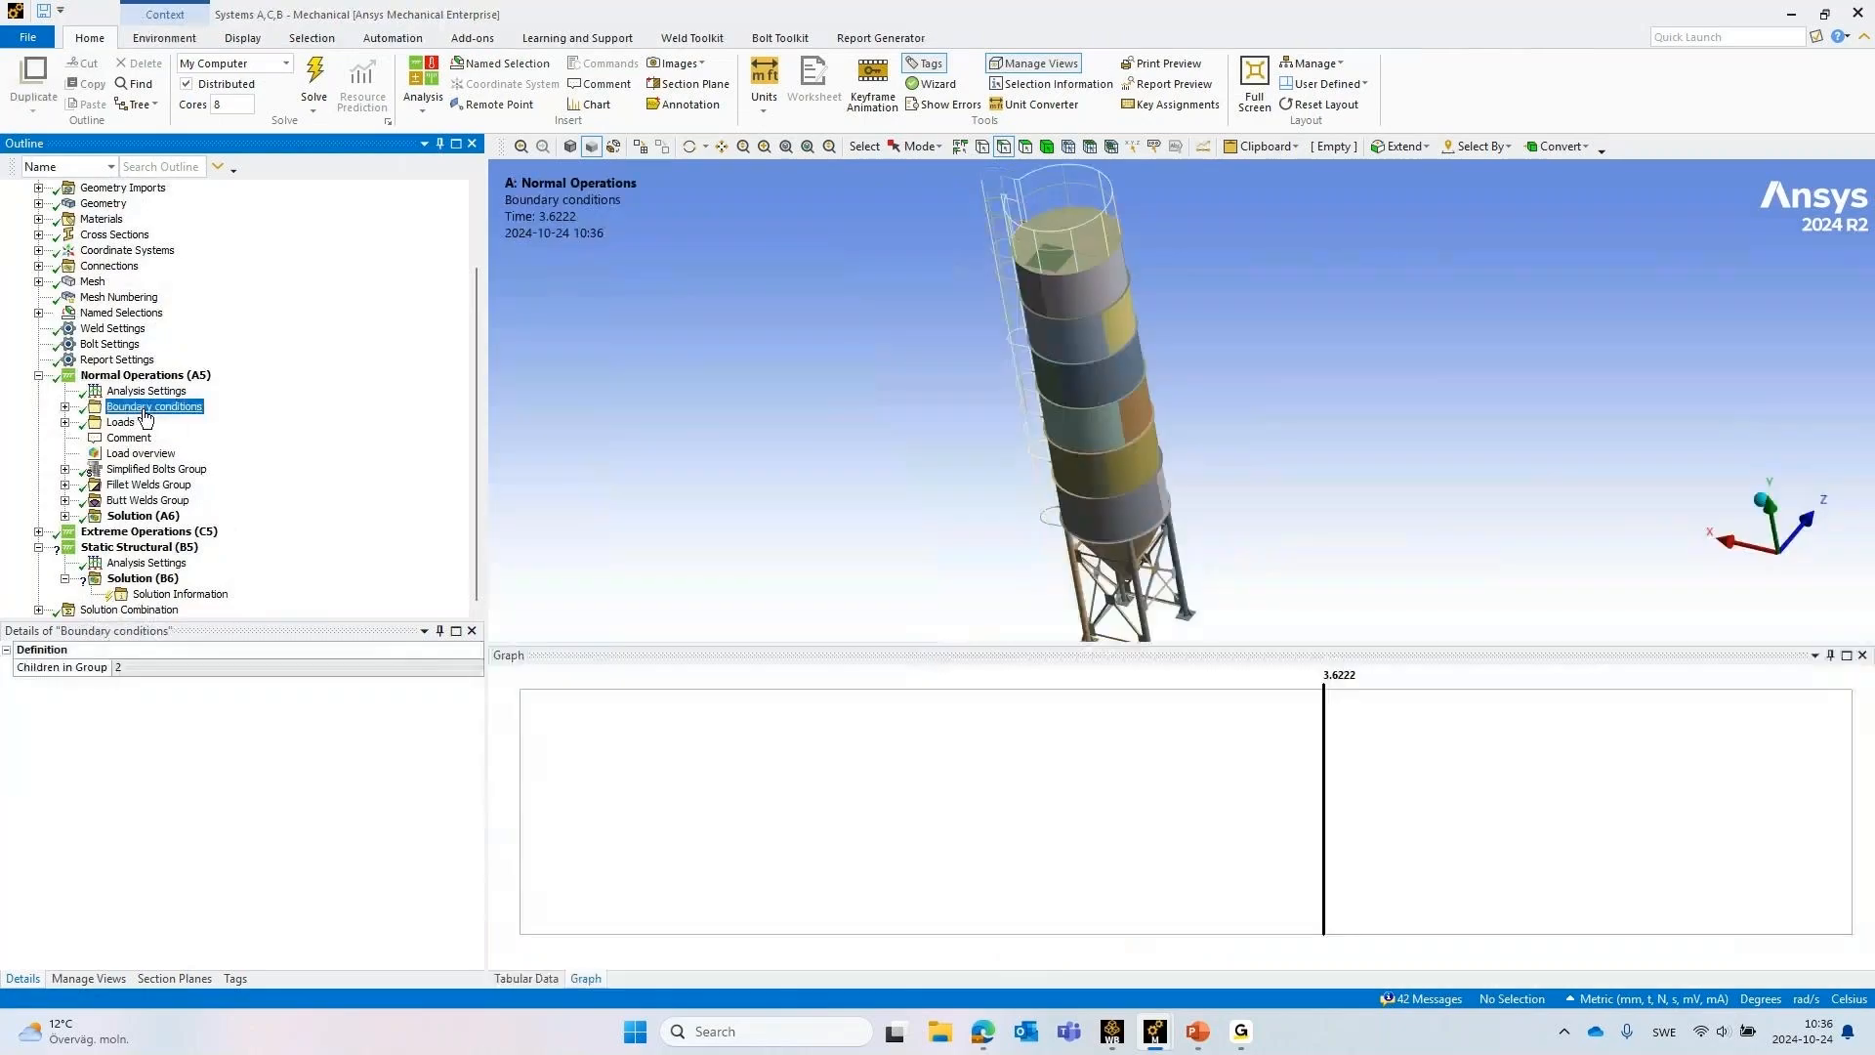
drag(171, 544, 174, 550)
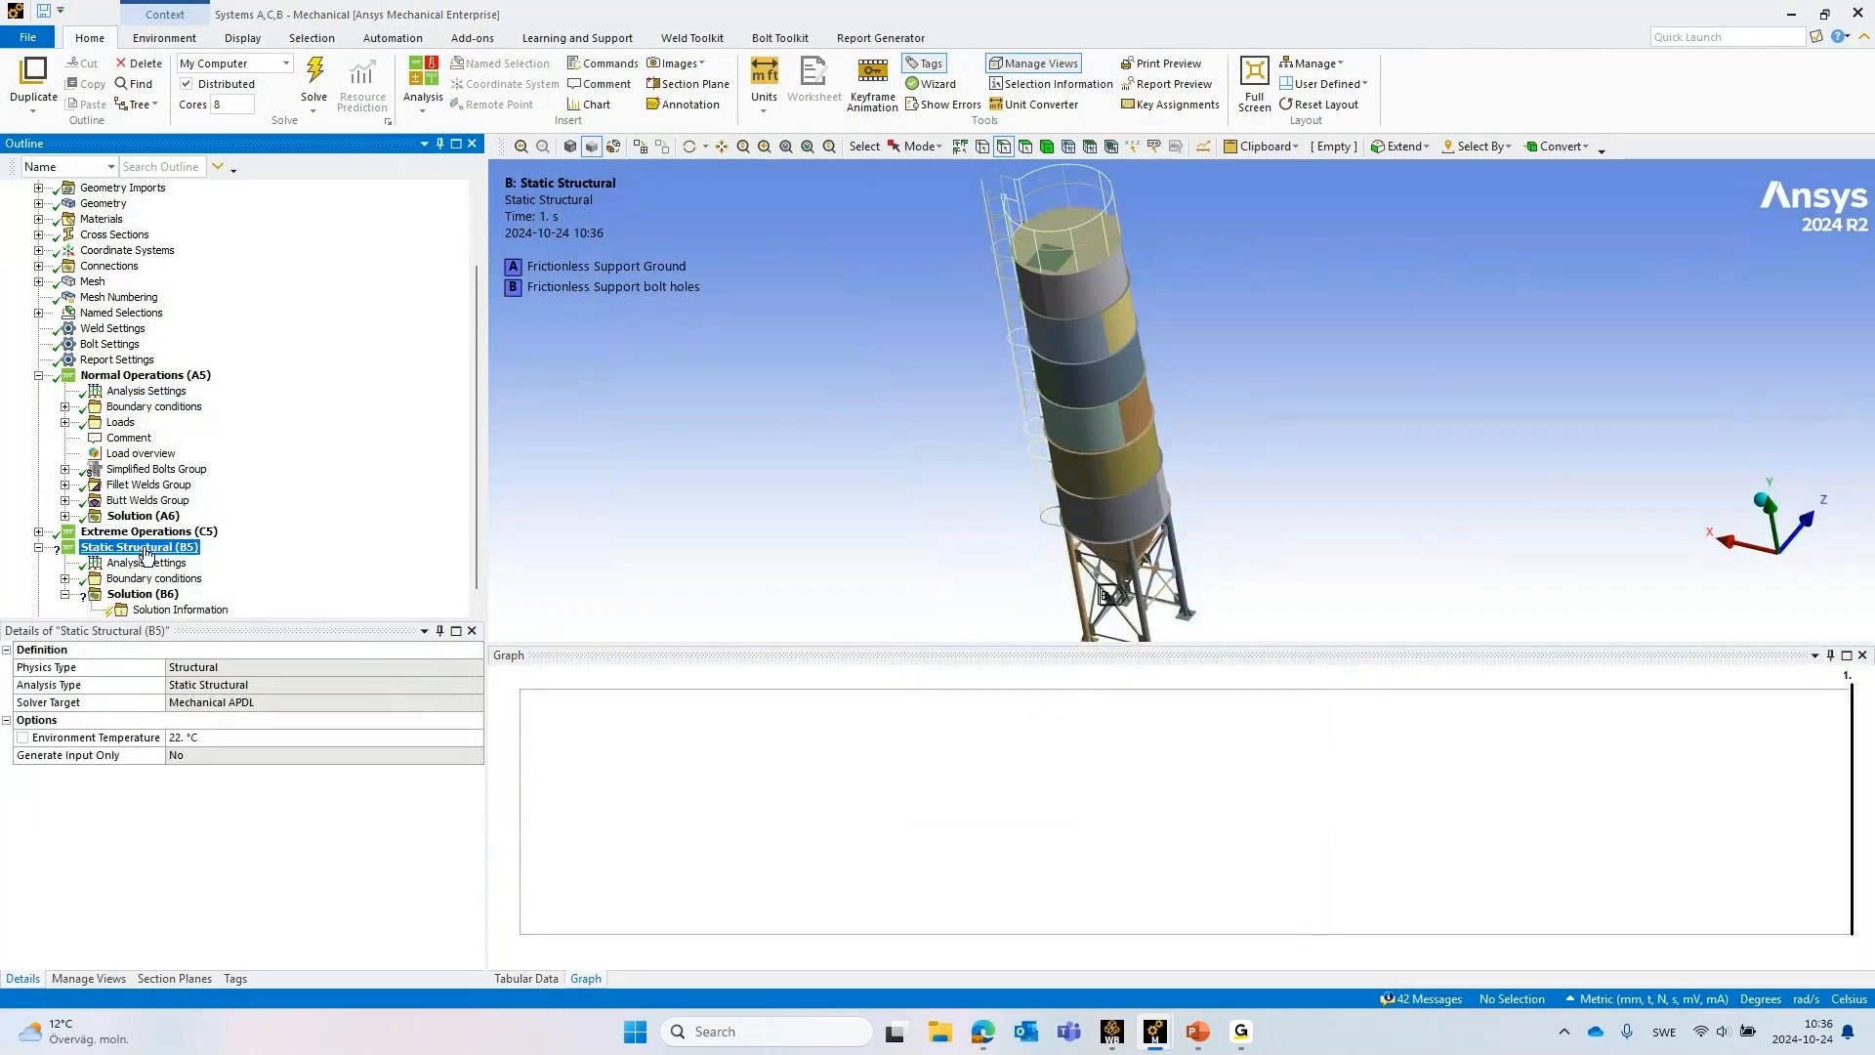
Insert a Weld Child Setup in Static Structural (B5) with Normal Operations_Id2146 as its parent analysis
click(714, 37)
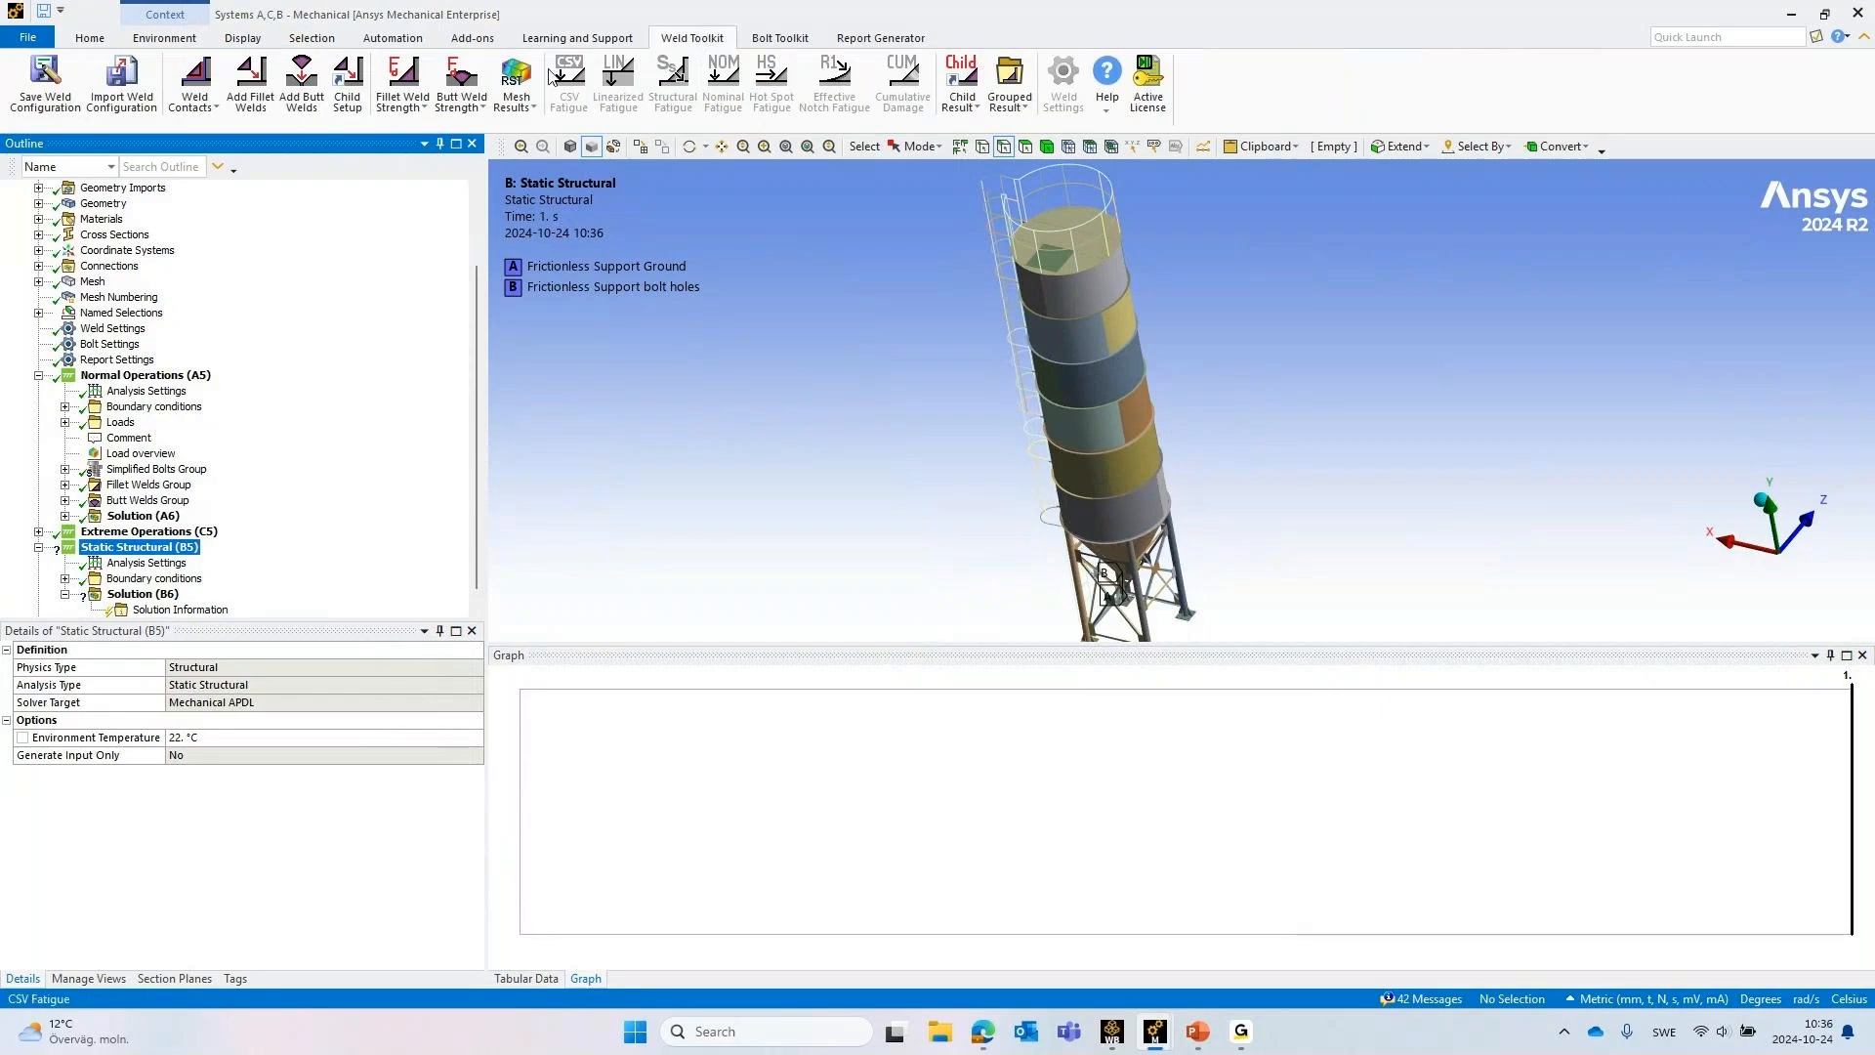
click(347, 83)
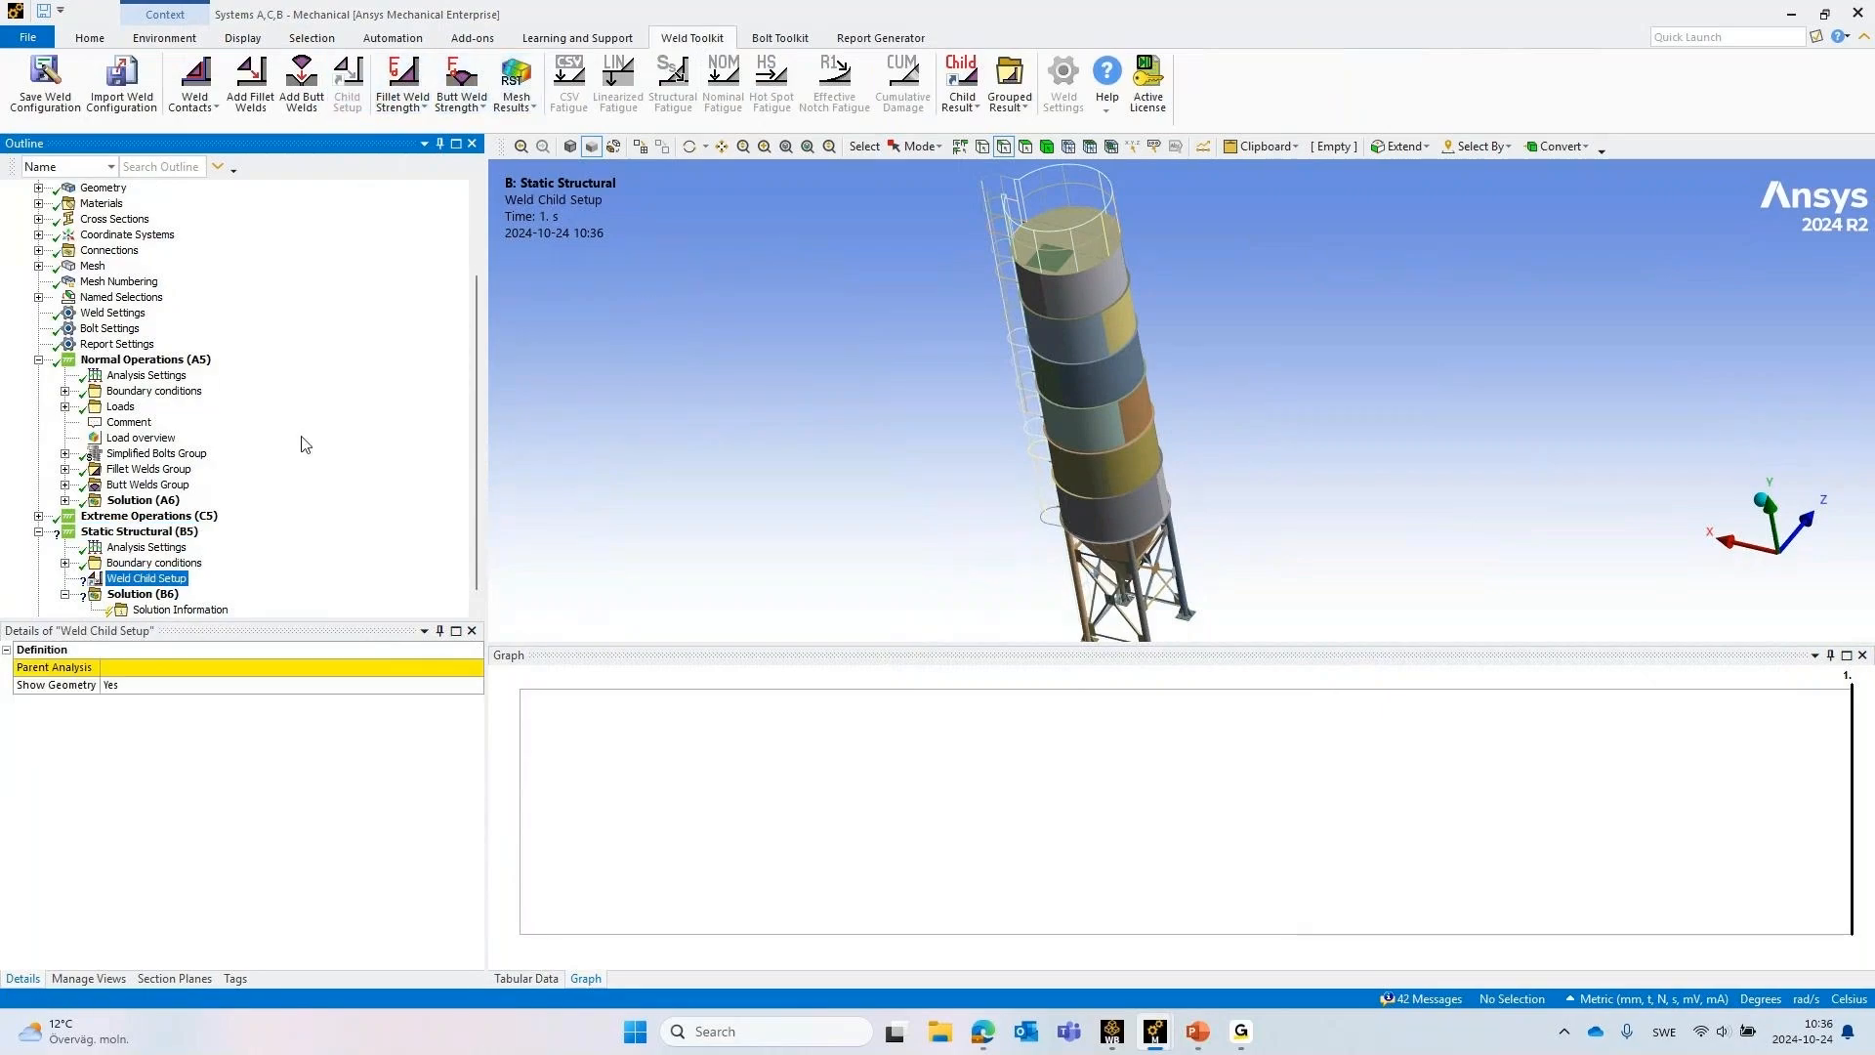
click(191, 672)
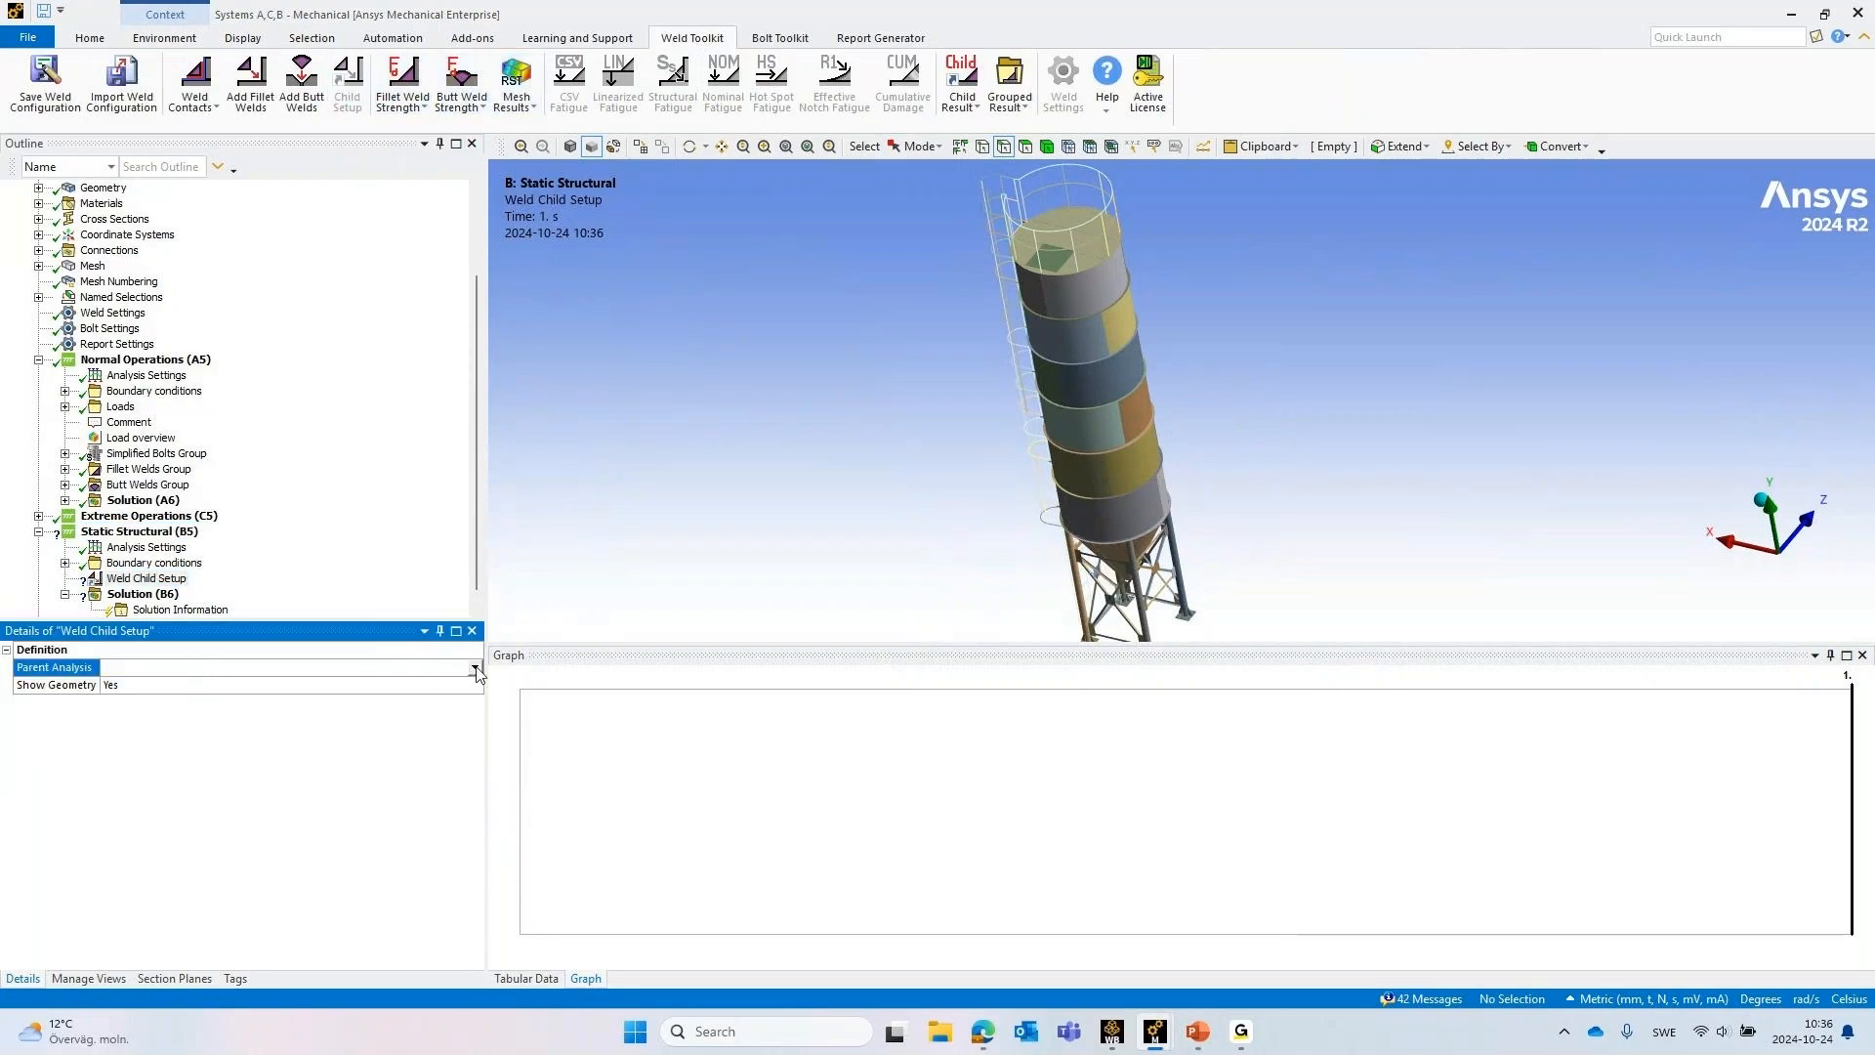
click(476, 668)
click(276, 685)
Insert a bolt Child Setup in Static Structural (B5) with Normal Operations_Id2146 as its parent analysis
click(116, 362)
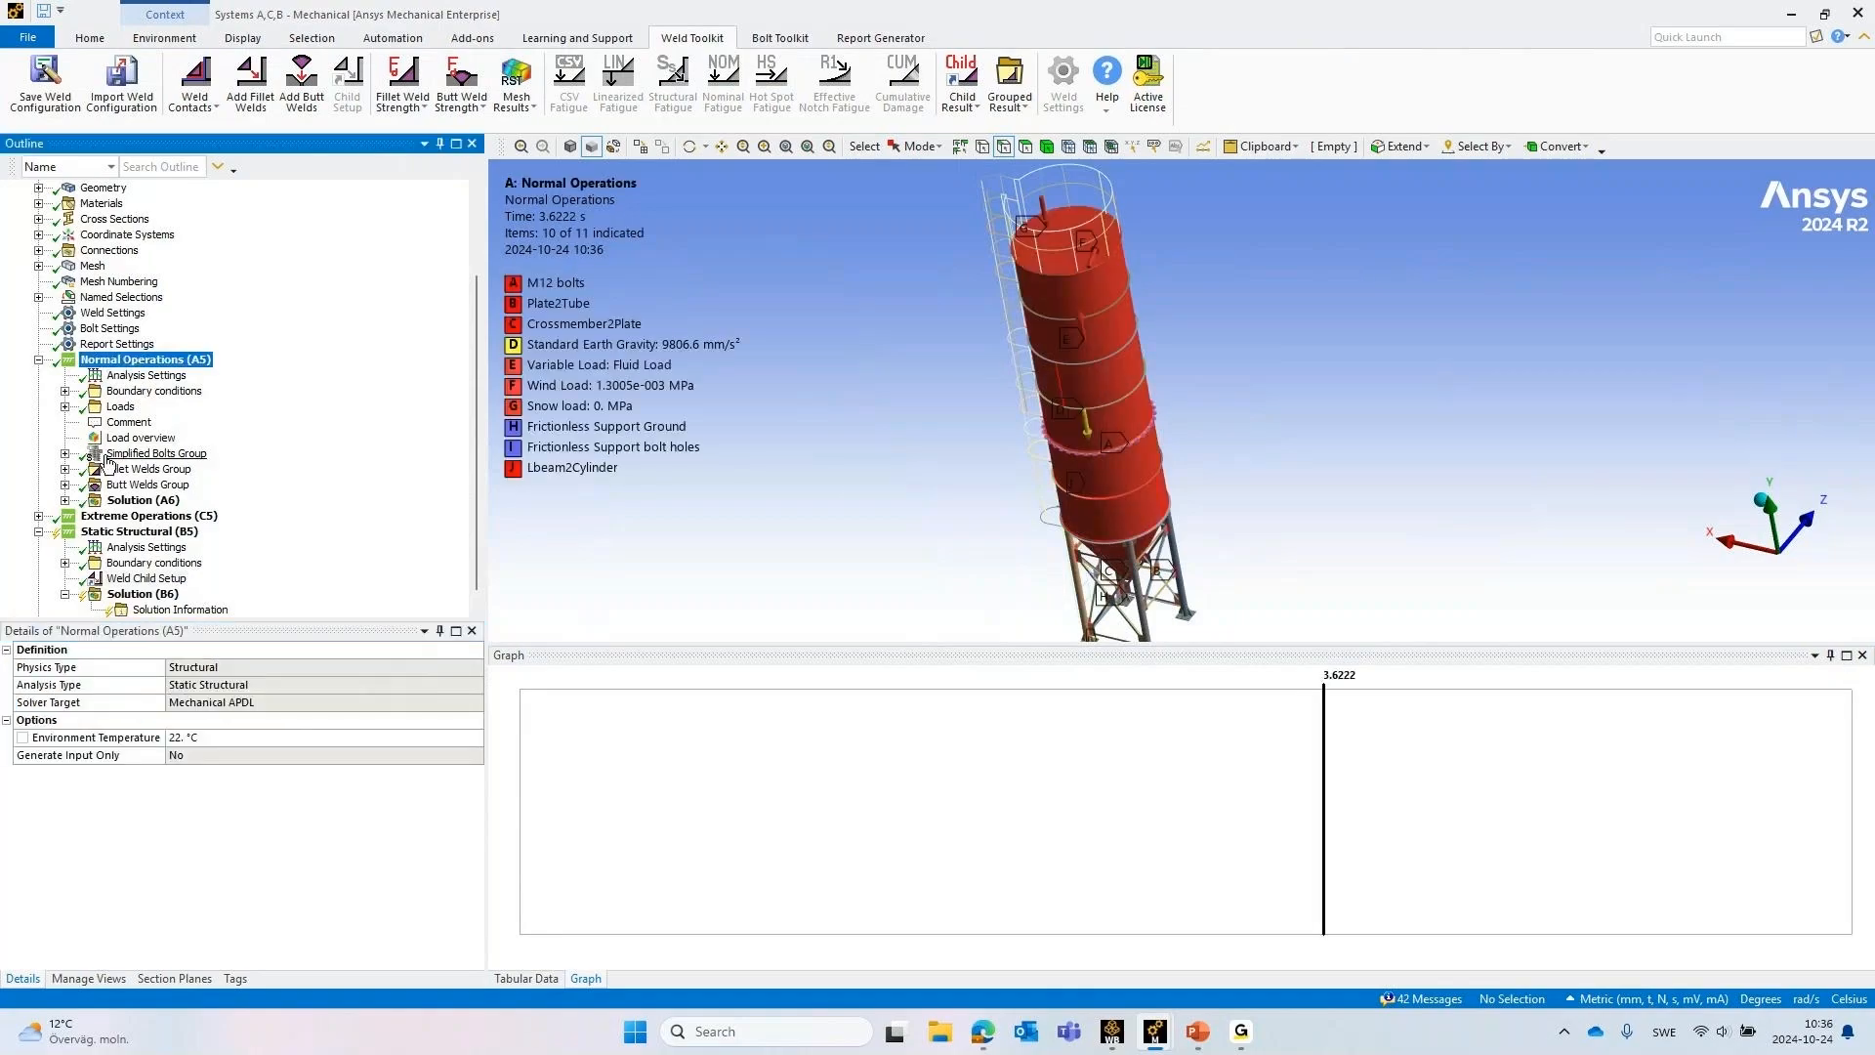
scroll(156, 478, down, 1)
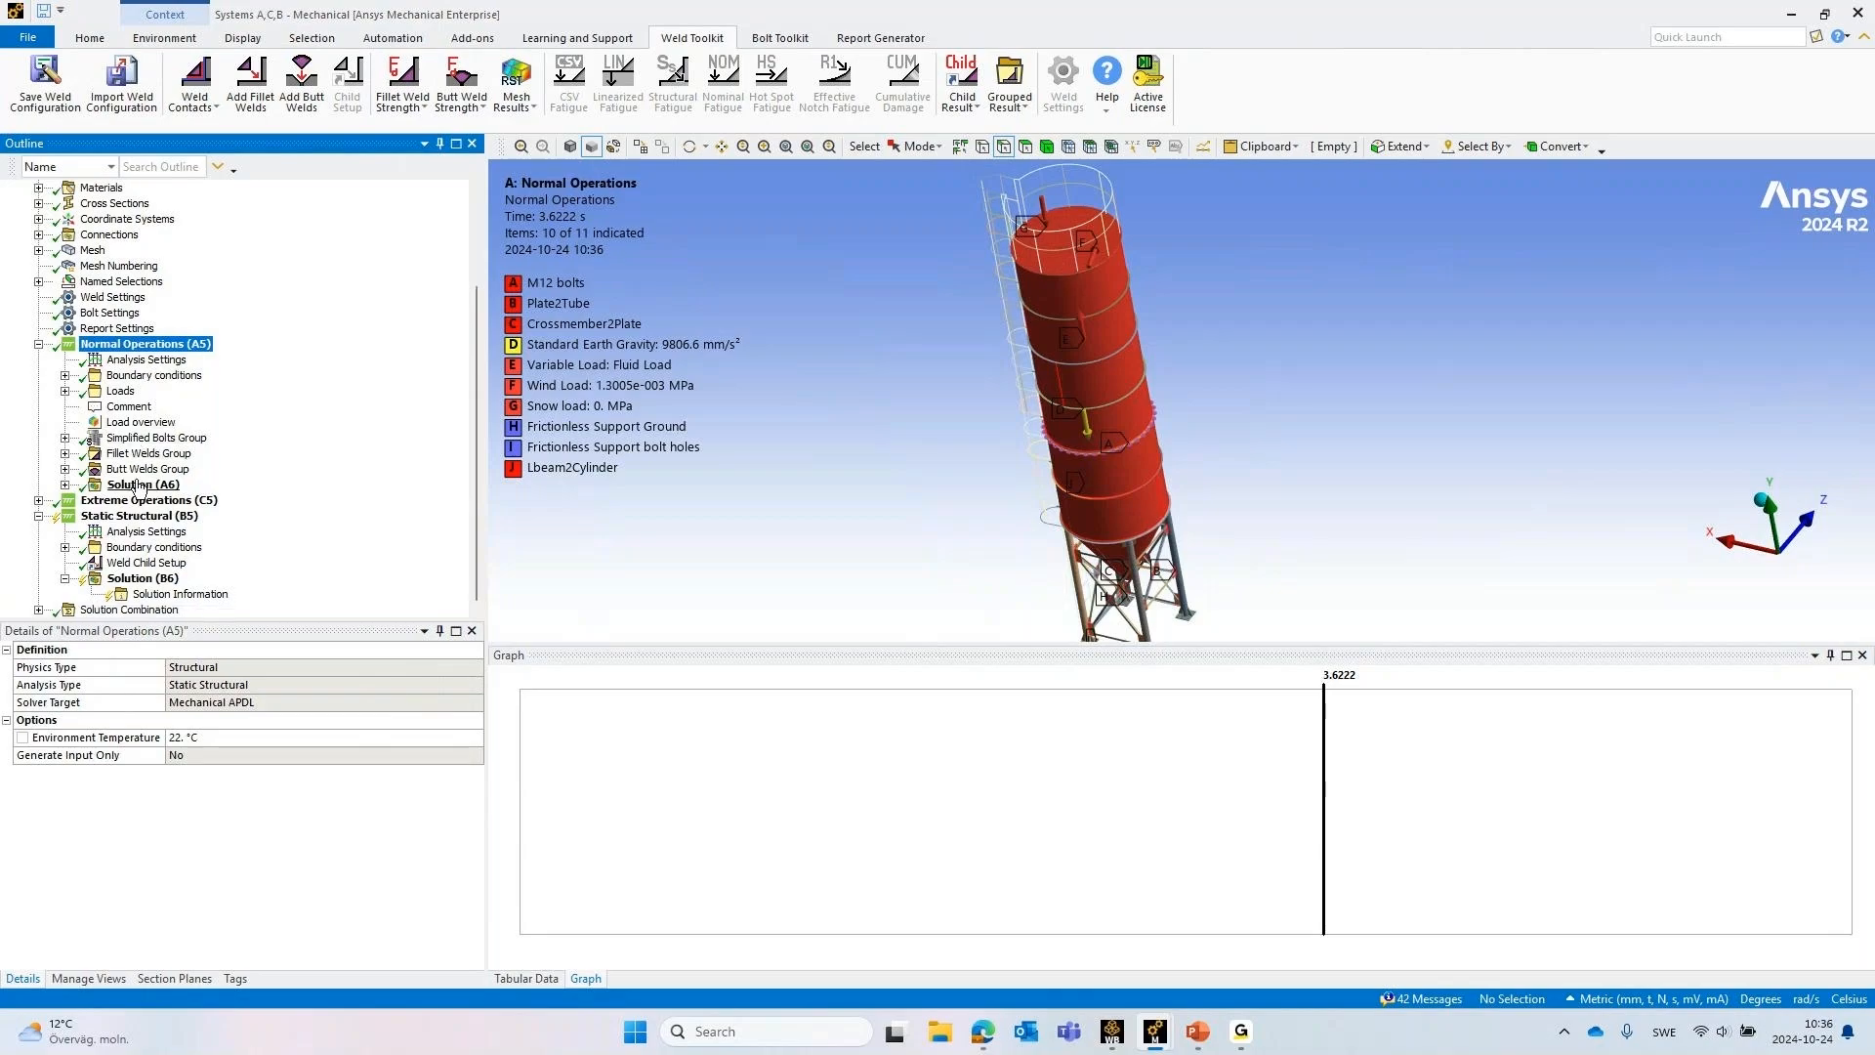
click(136, 517)
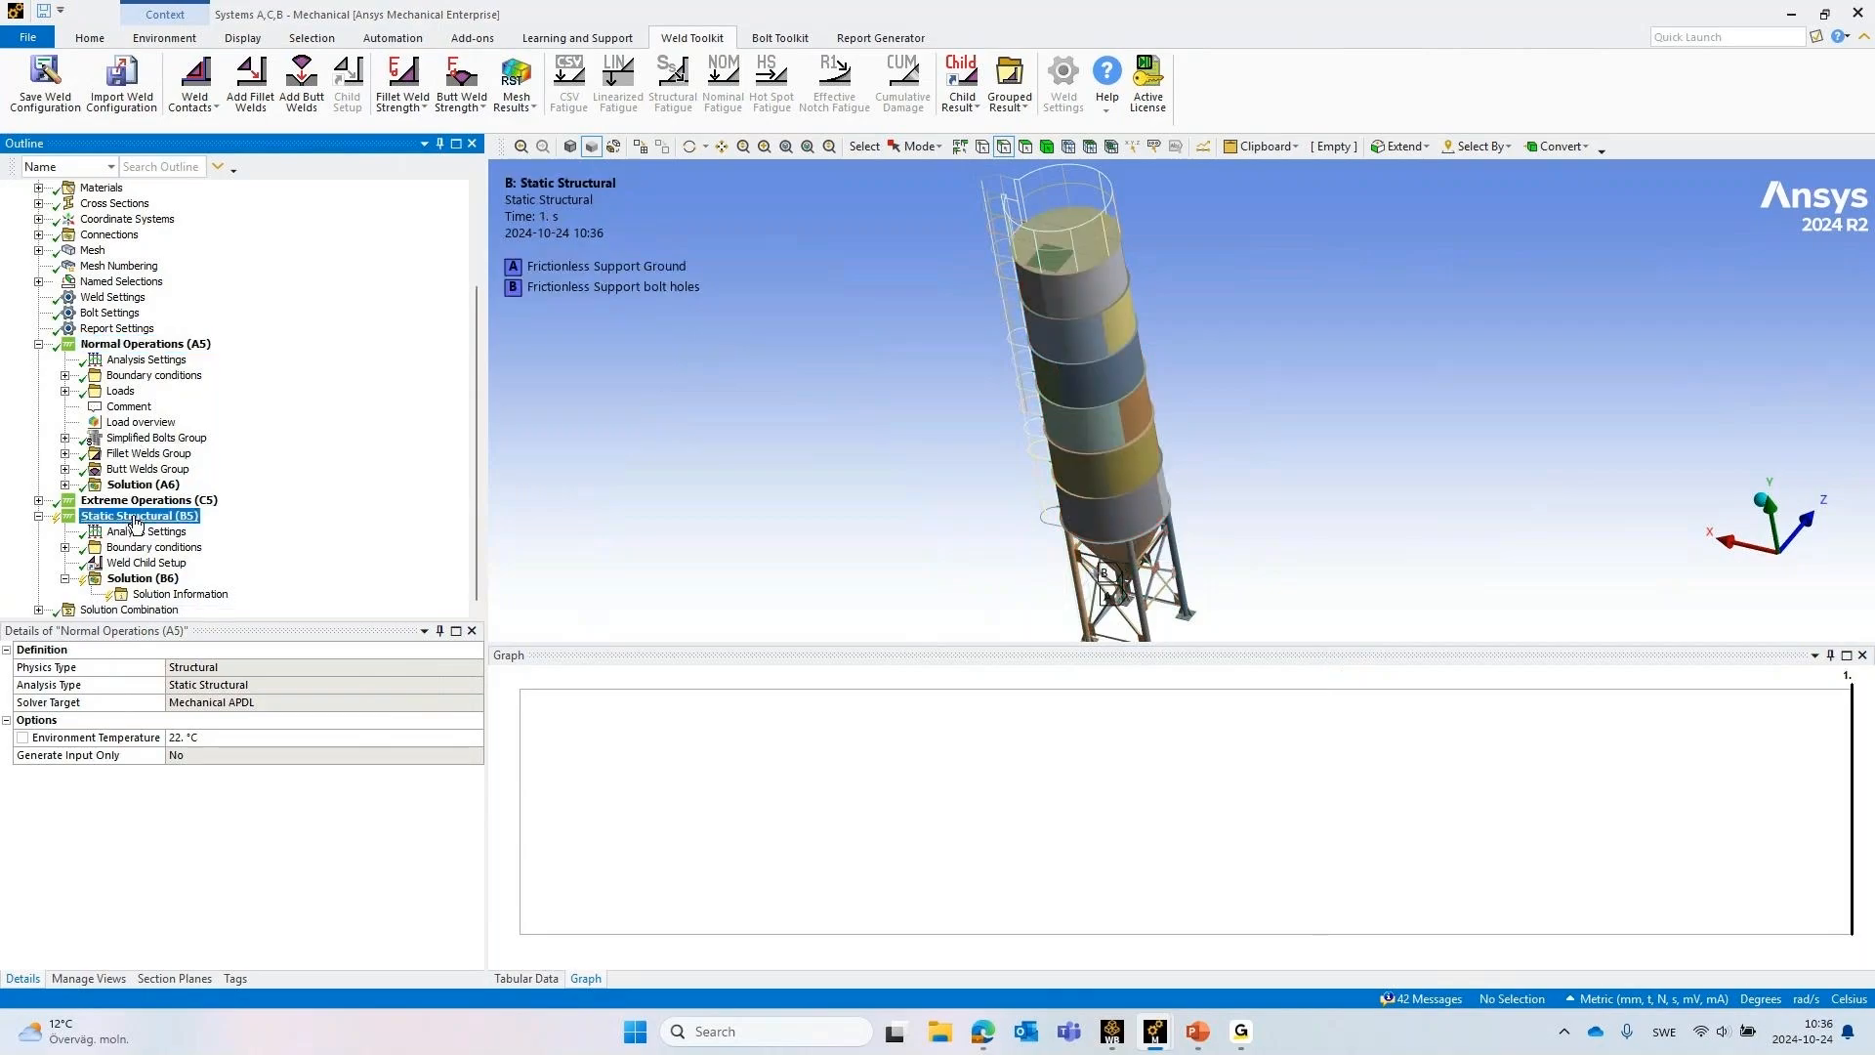
click(780, 37)
click(451, 86)
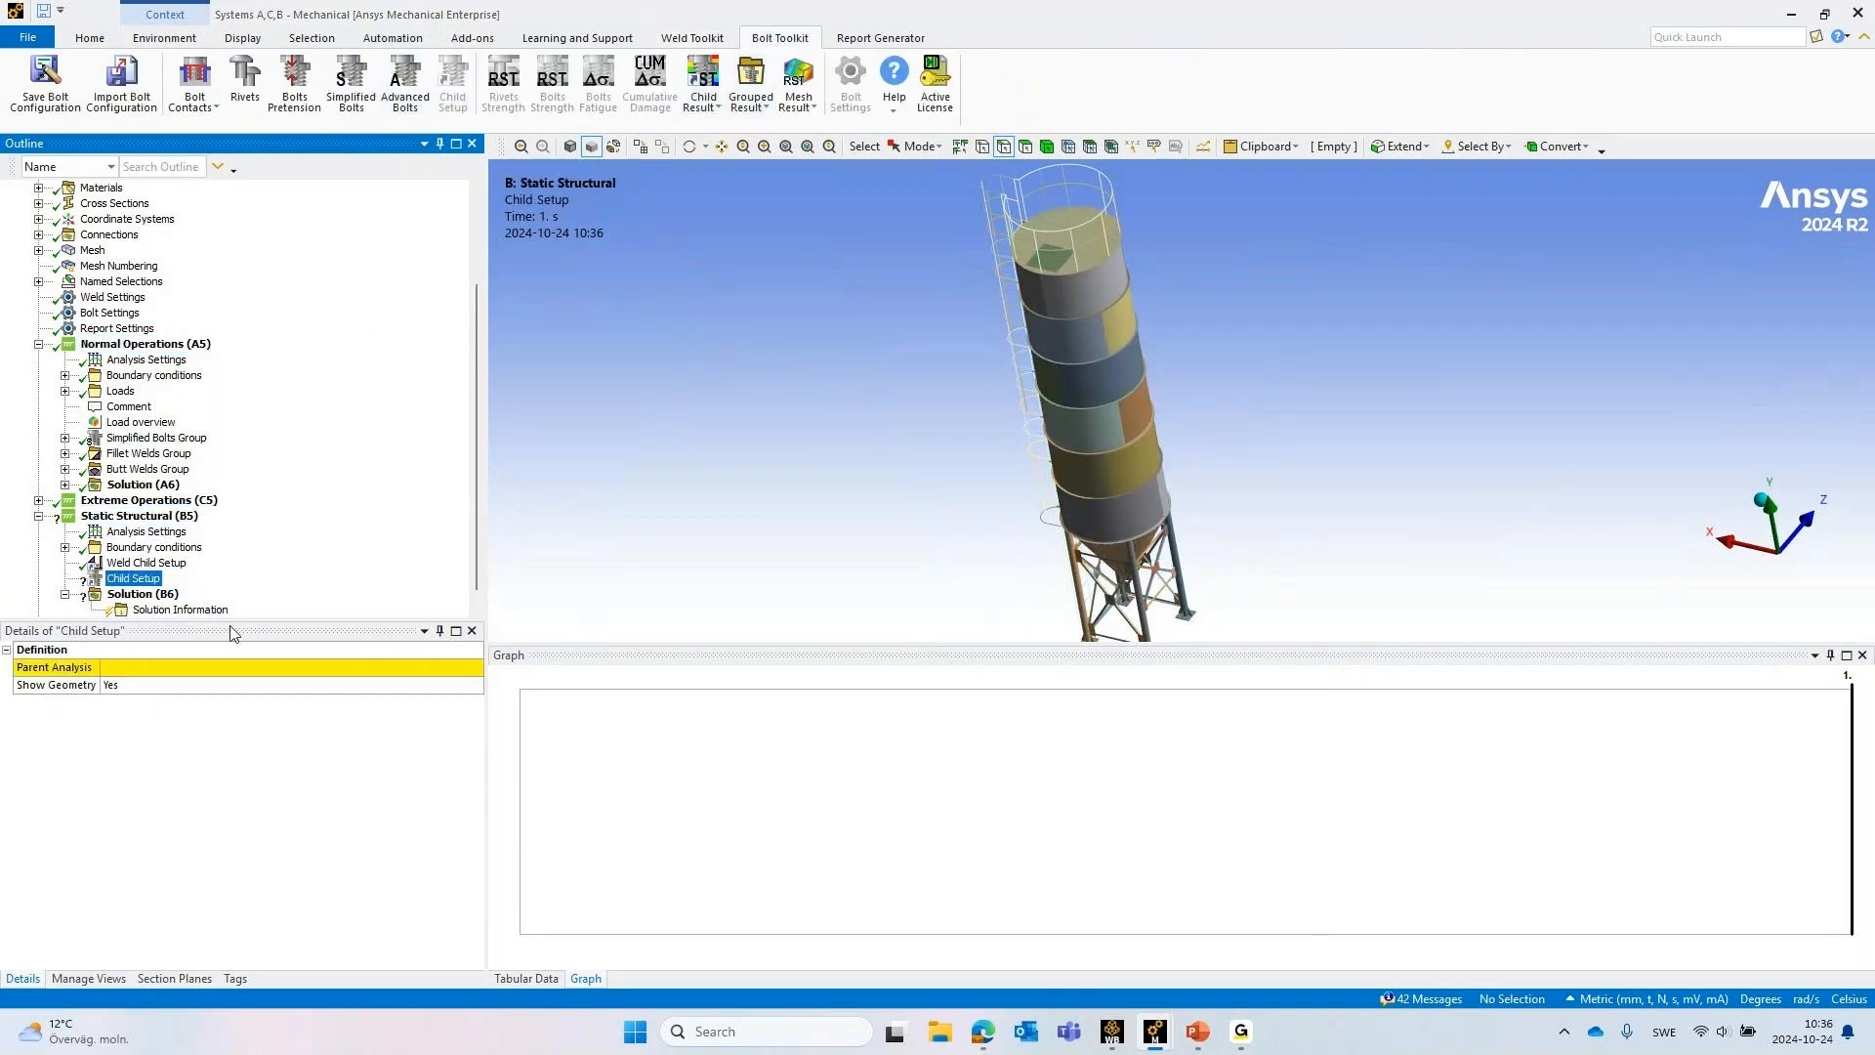
click(475, 685)
click(475, 669)
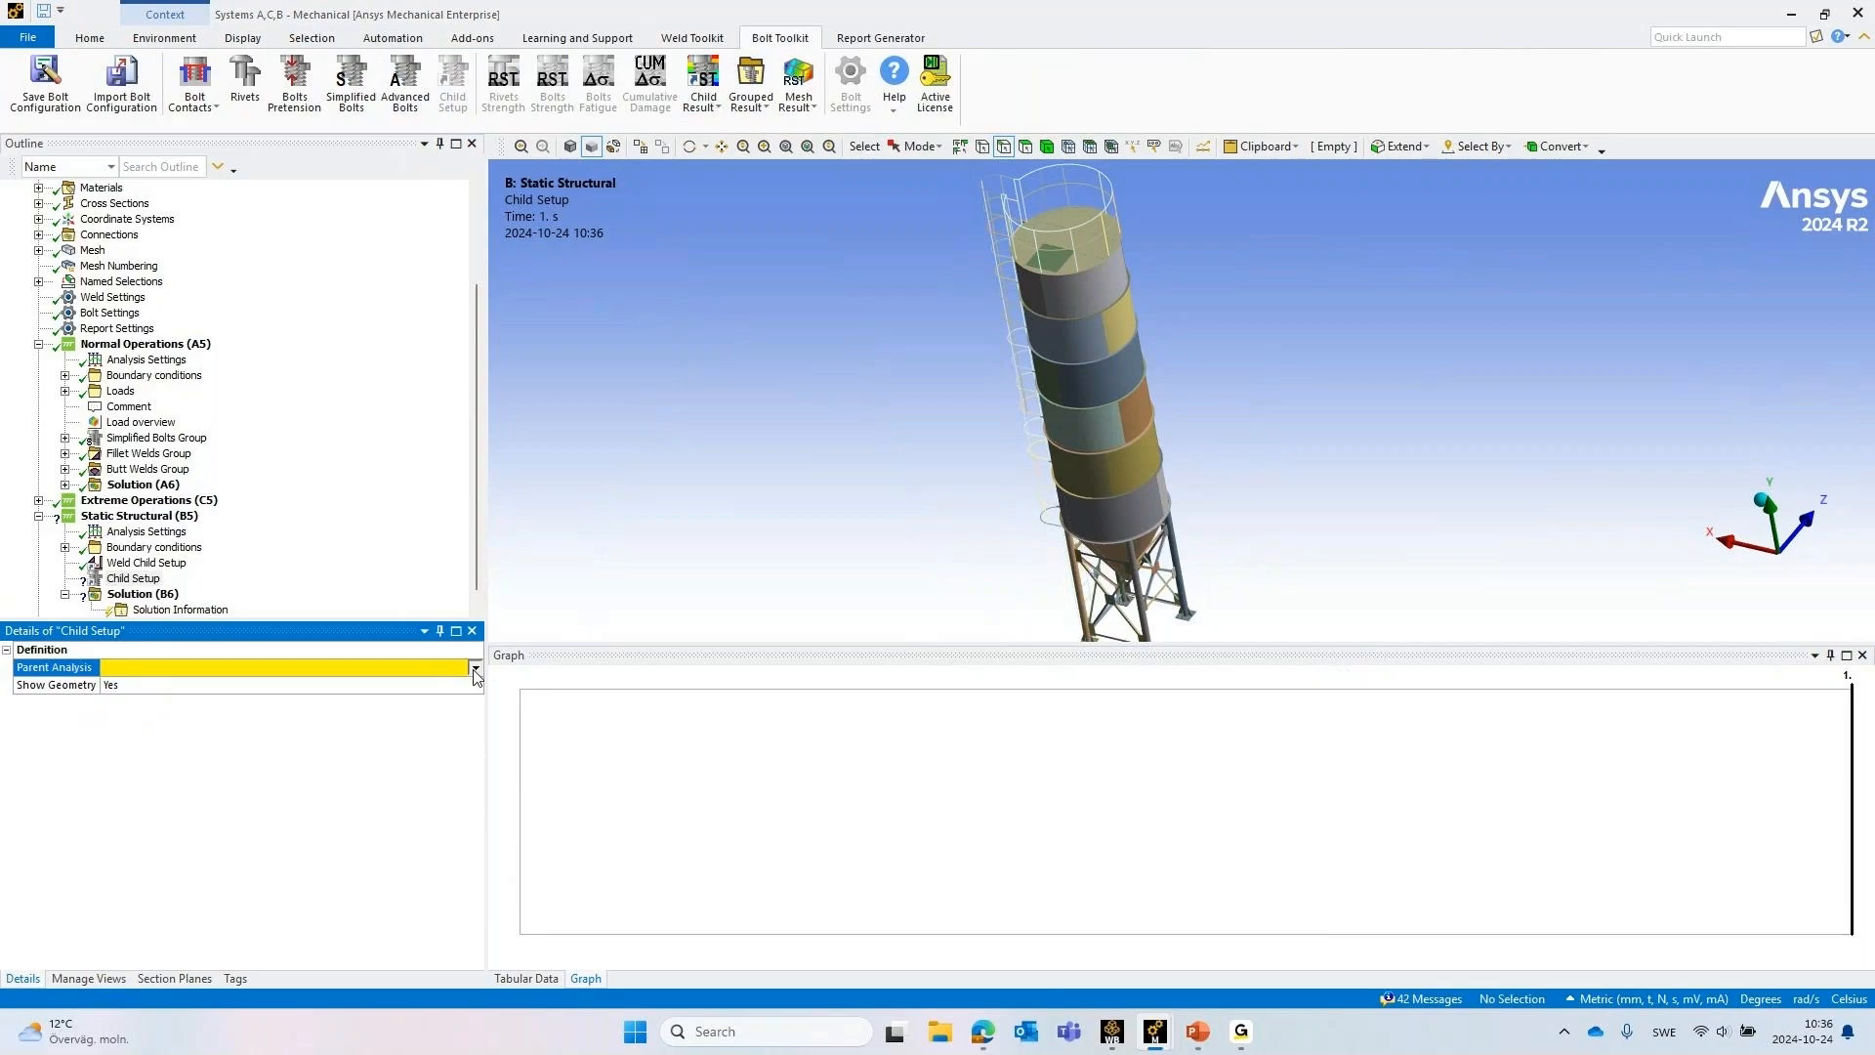
click(285, 666)
double_click(286, 669)
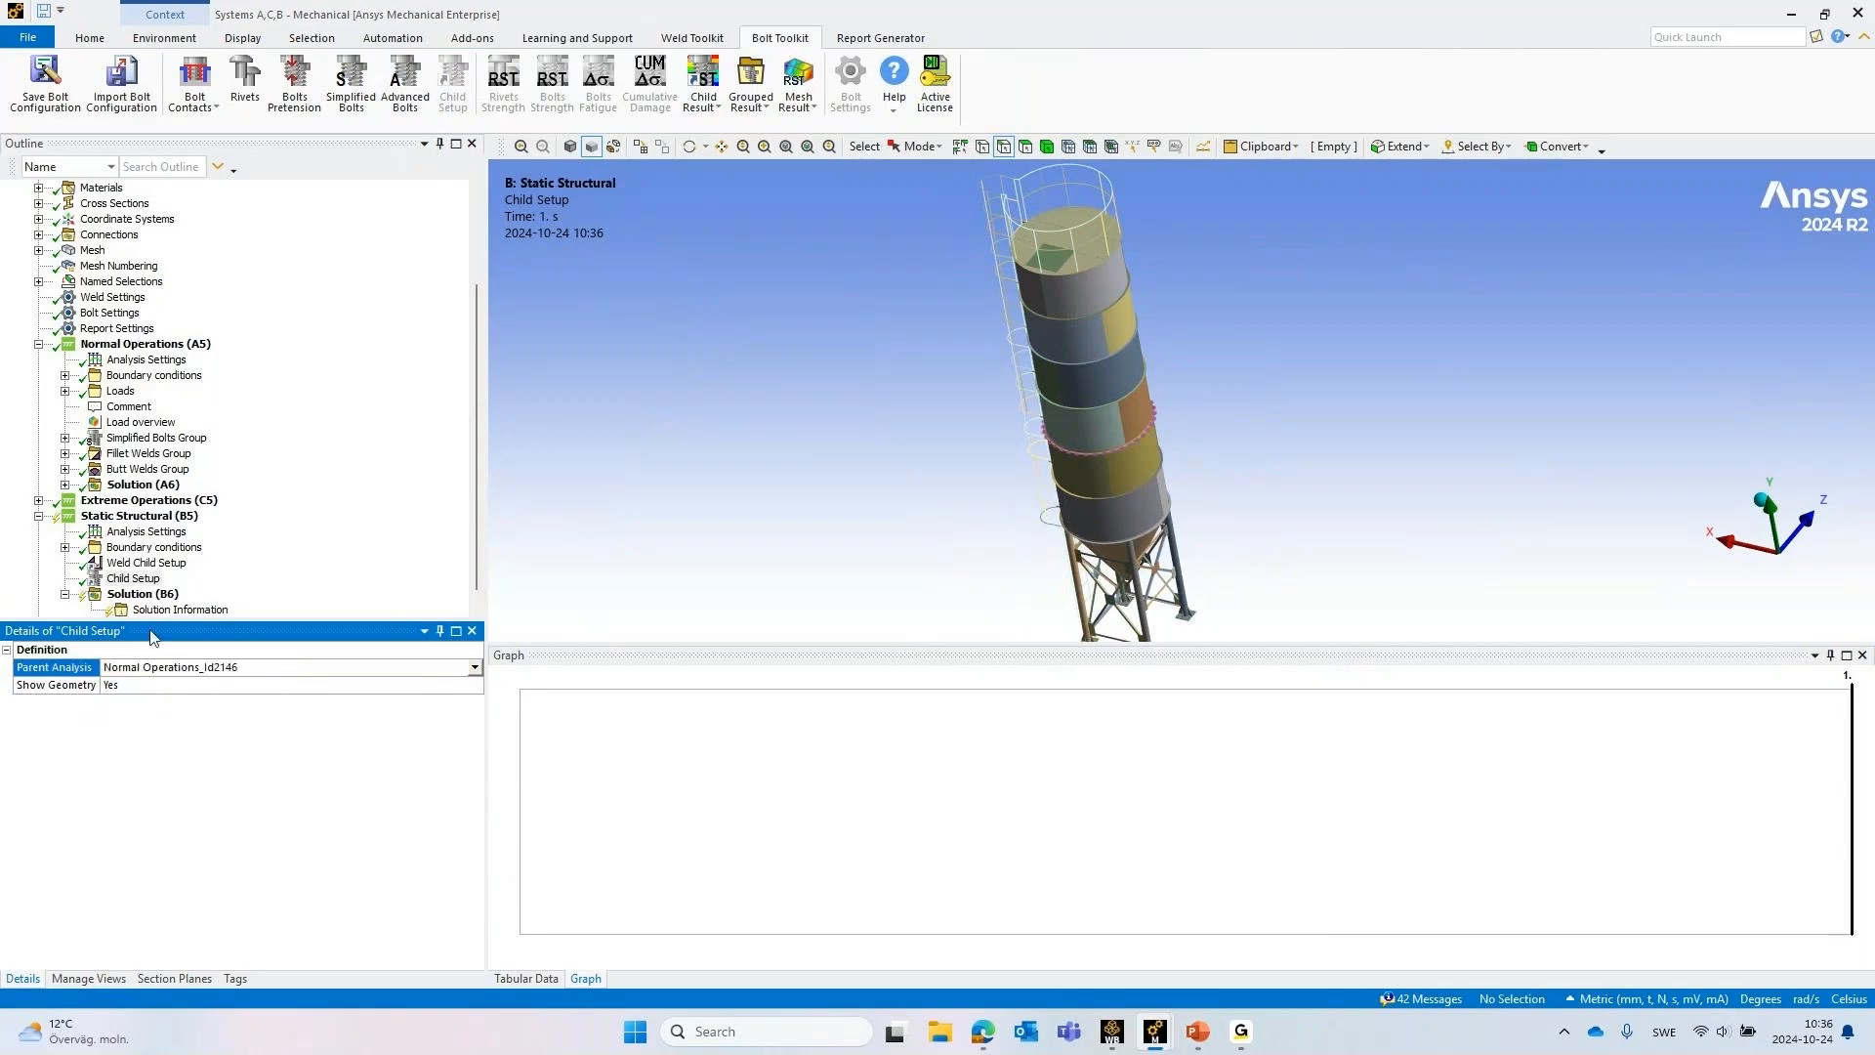
Add the parent analysis's weld results to the Static Structural solution through its Weld Child Setup
click(139, 515)
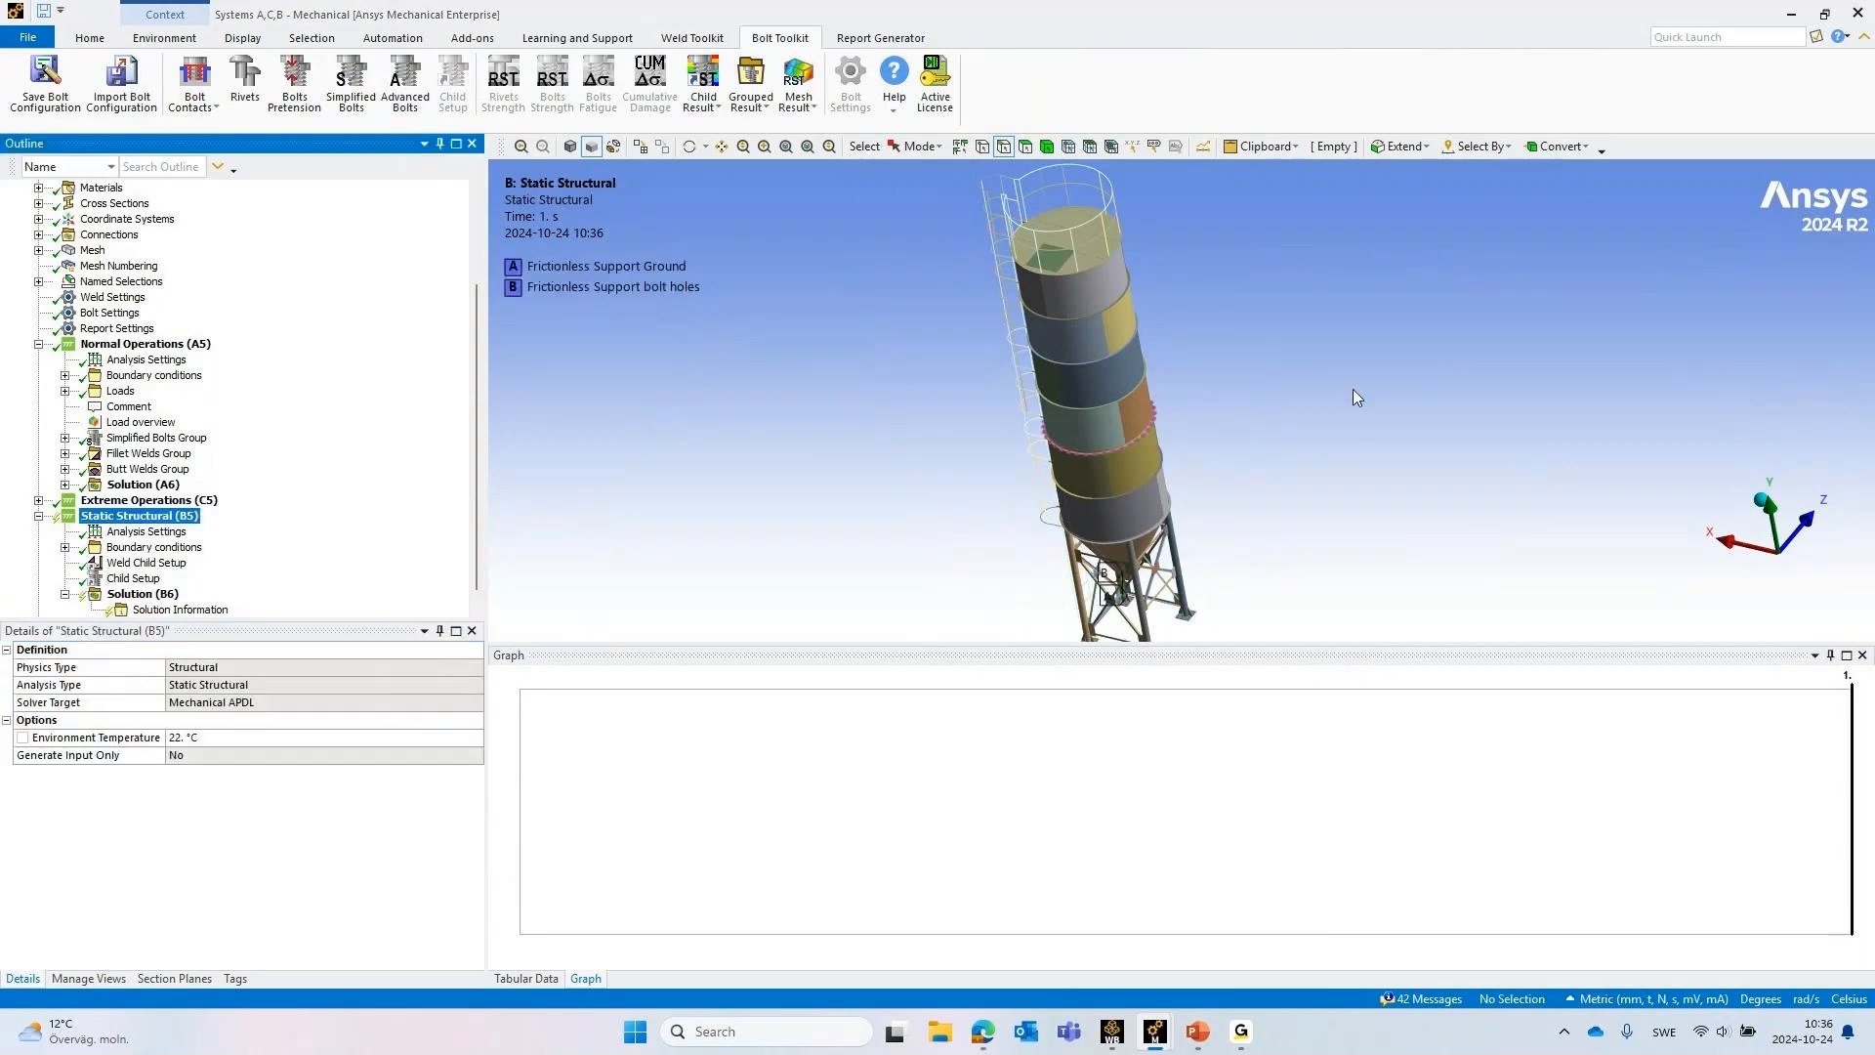
middle_drag(1351, 389, 1314, 374)
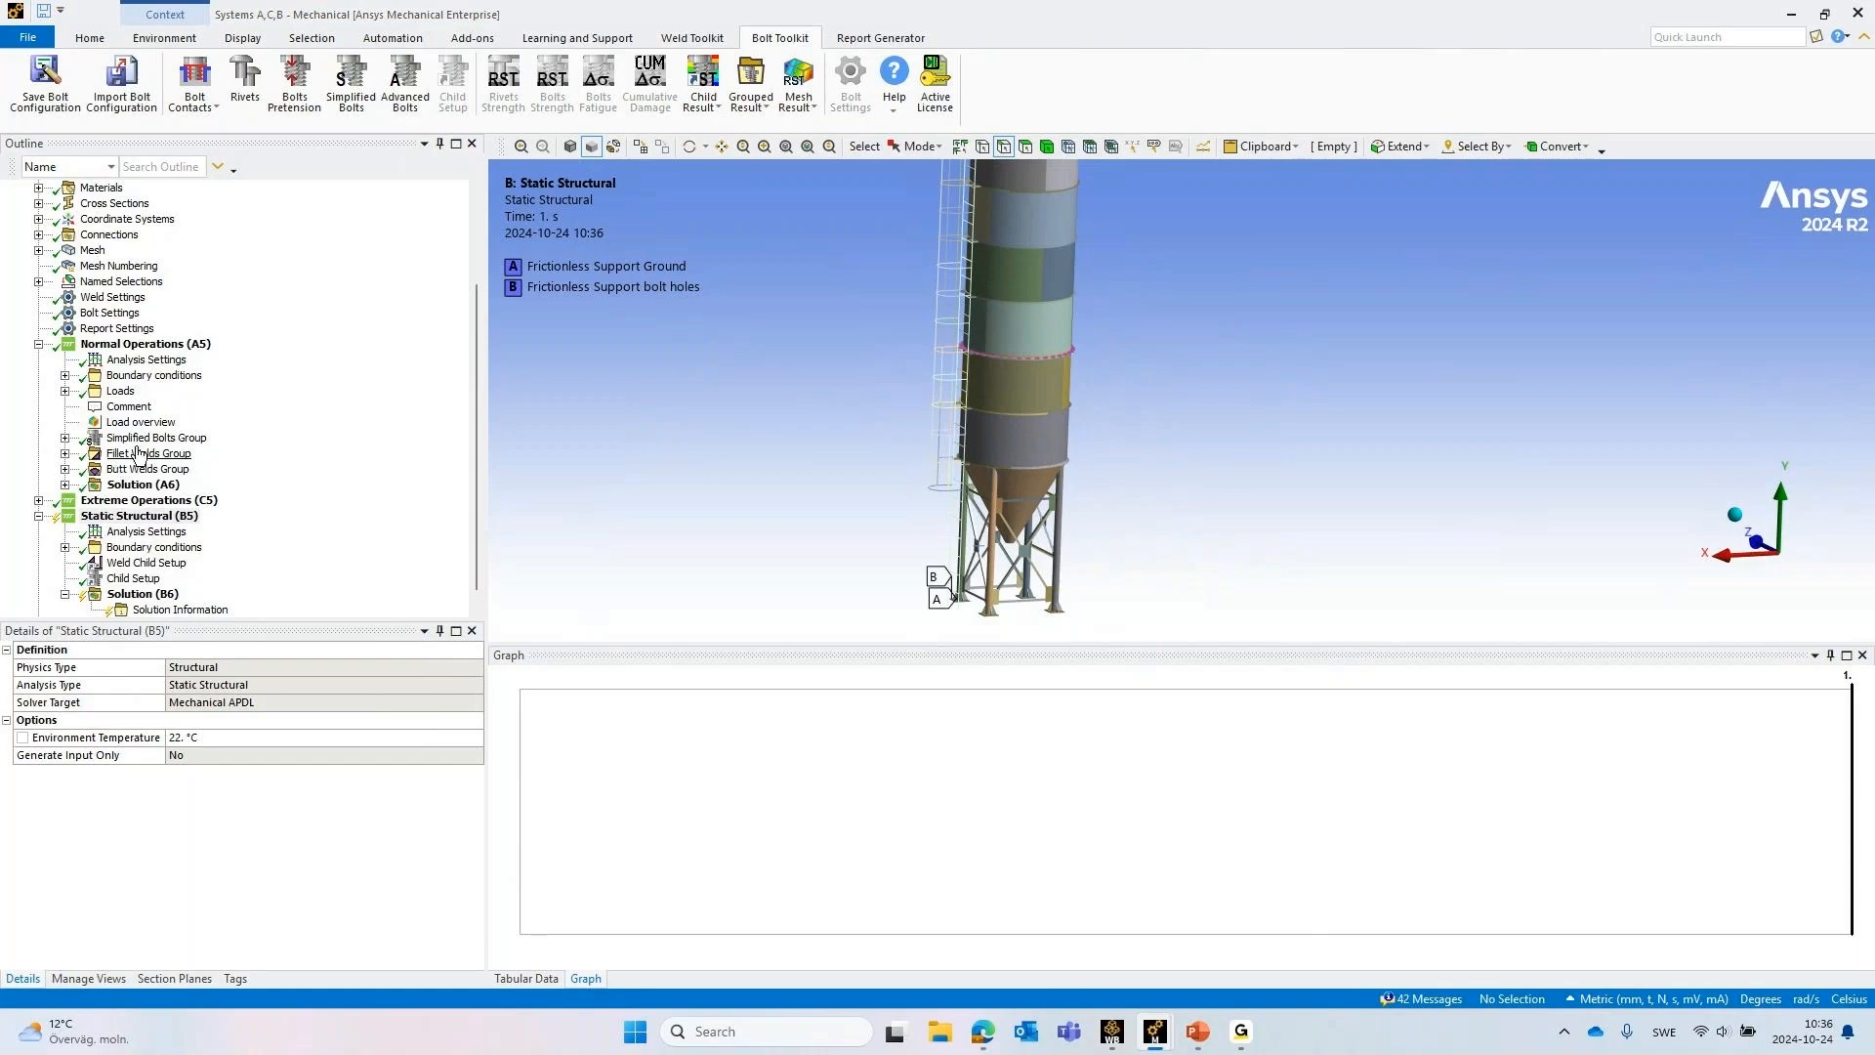
click(129, 564)
right_click(131, 563)
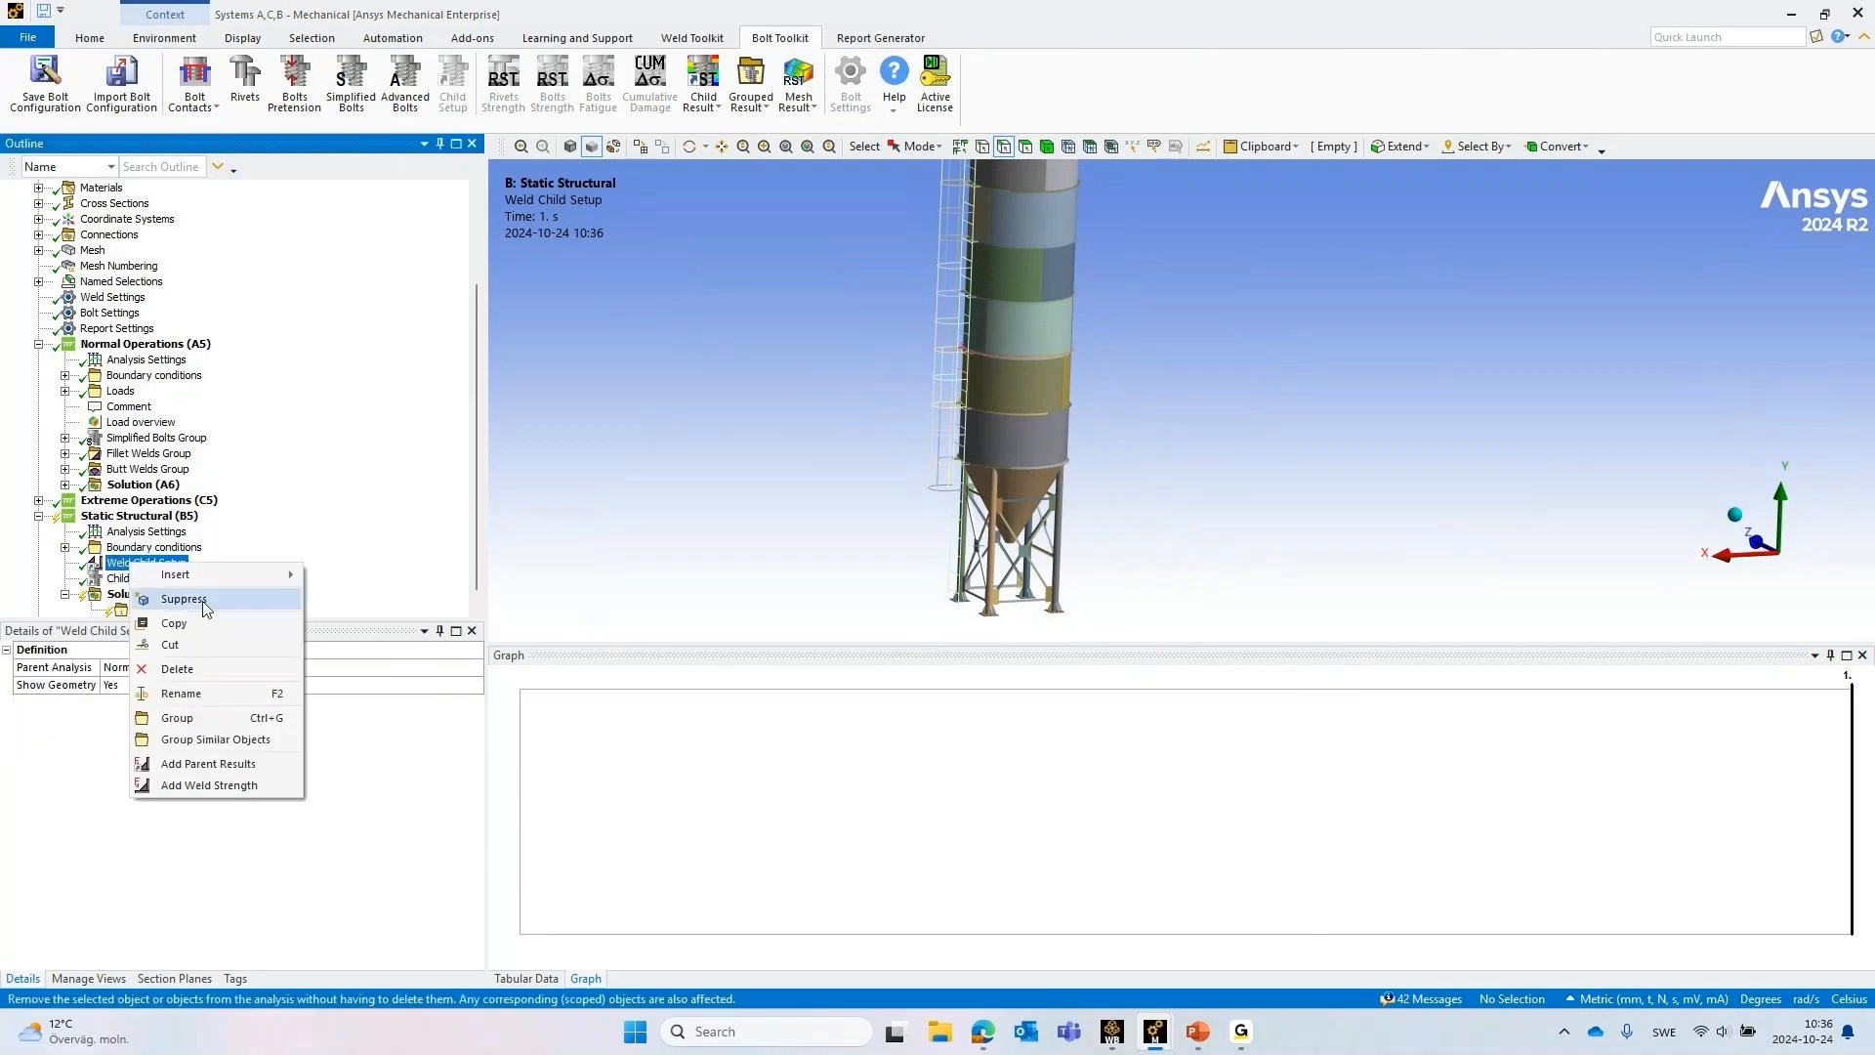
click(235, 764)
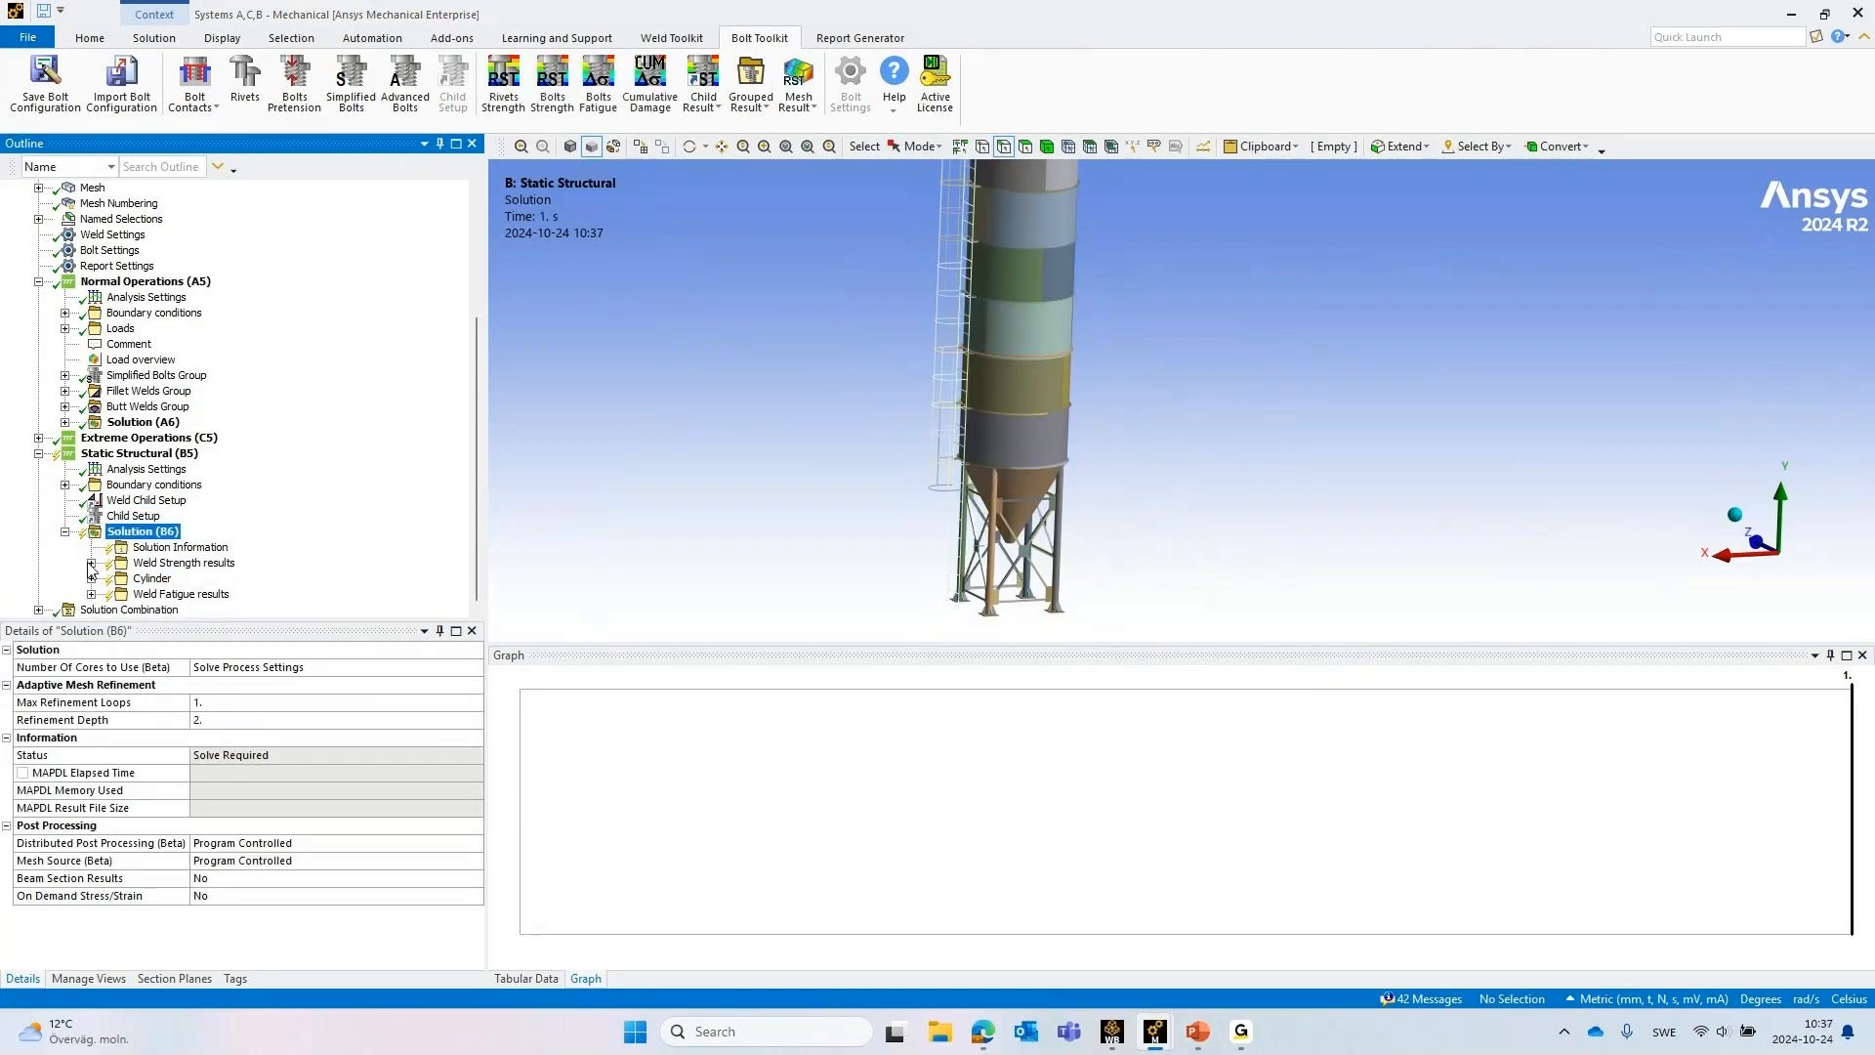
Examine the Weld Strength, Cylinder and Weld Fatigue result groups added under Solution (B6), and collapse the first two groups
click(91, 564)
click(92, 576)
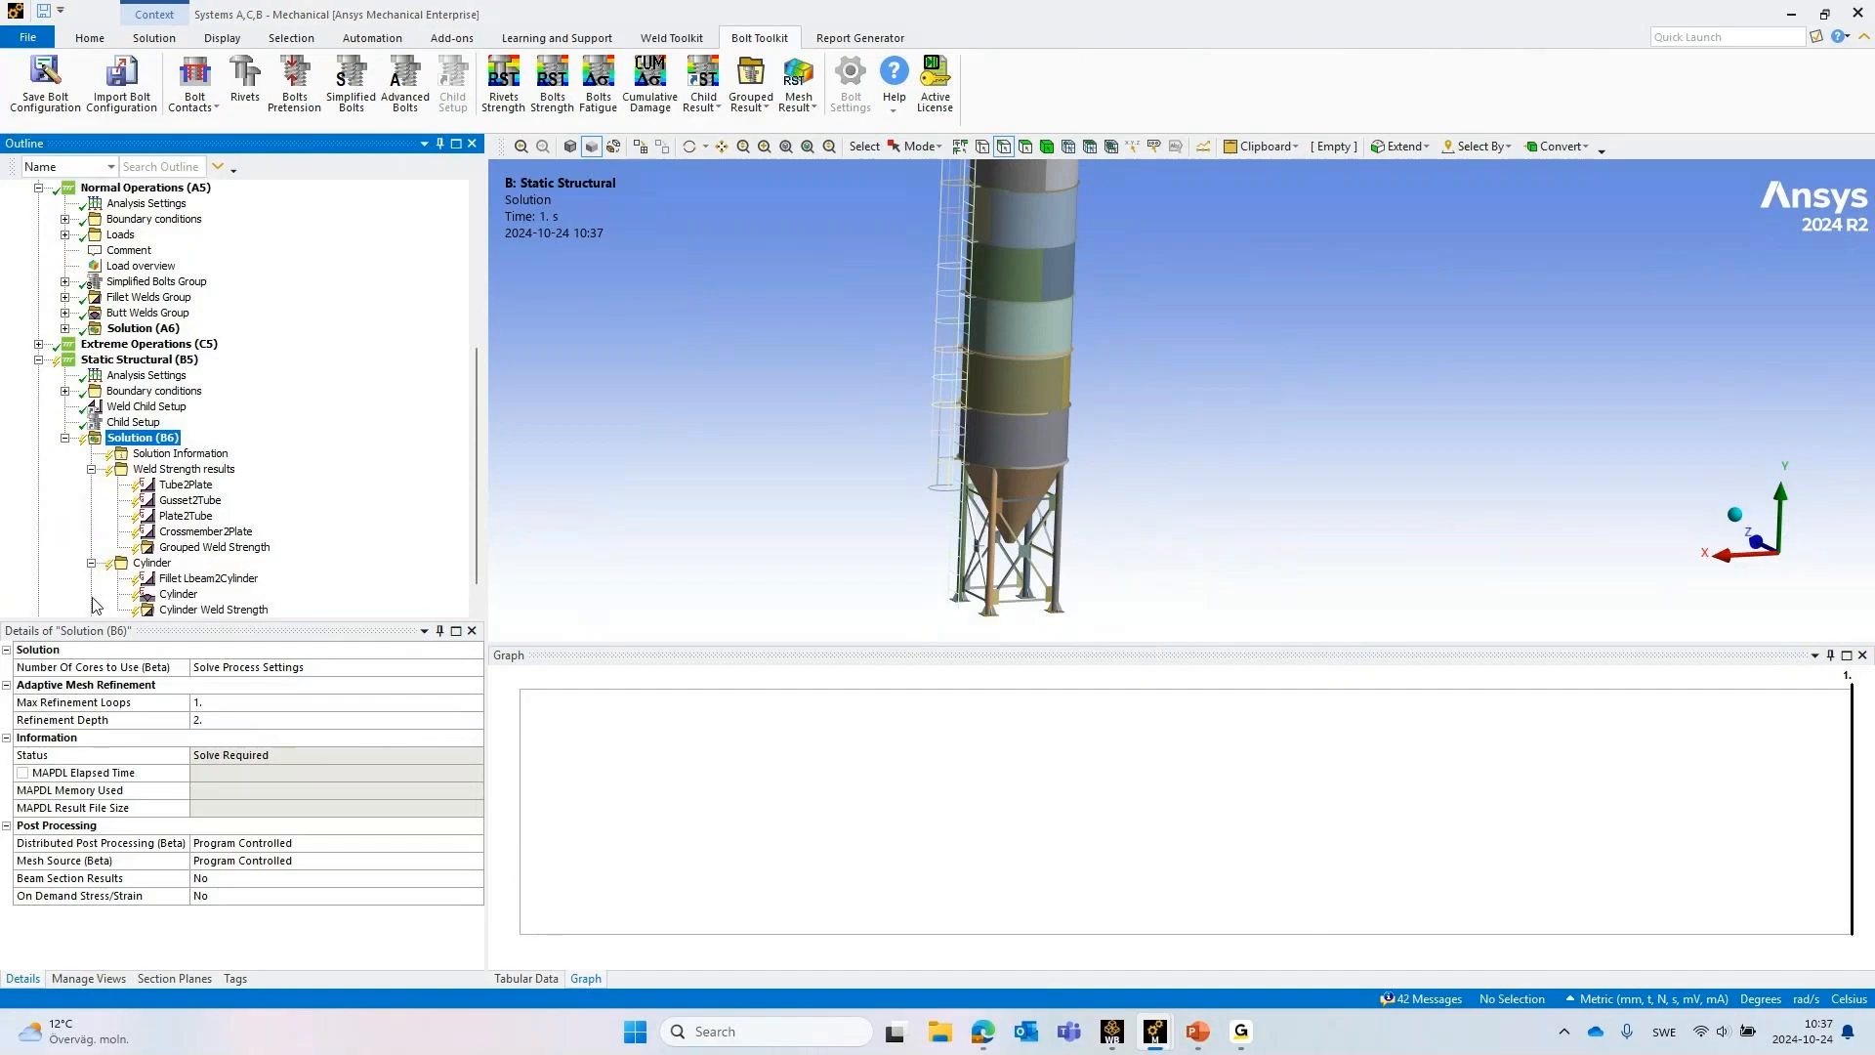
scroll(91, 596, down, 1)
click(91, 595)
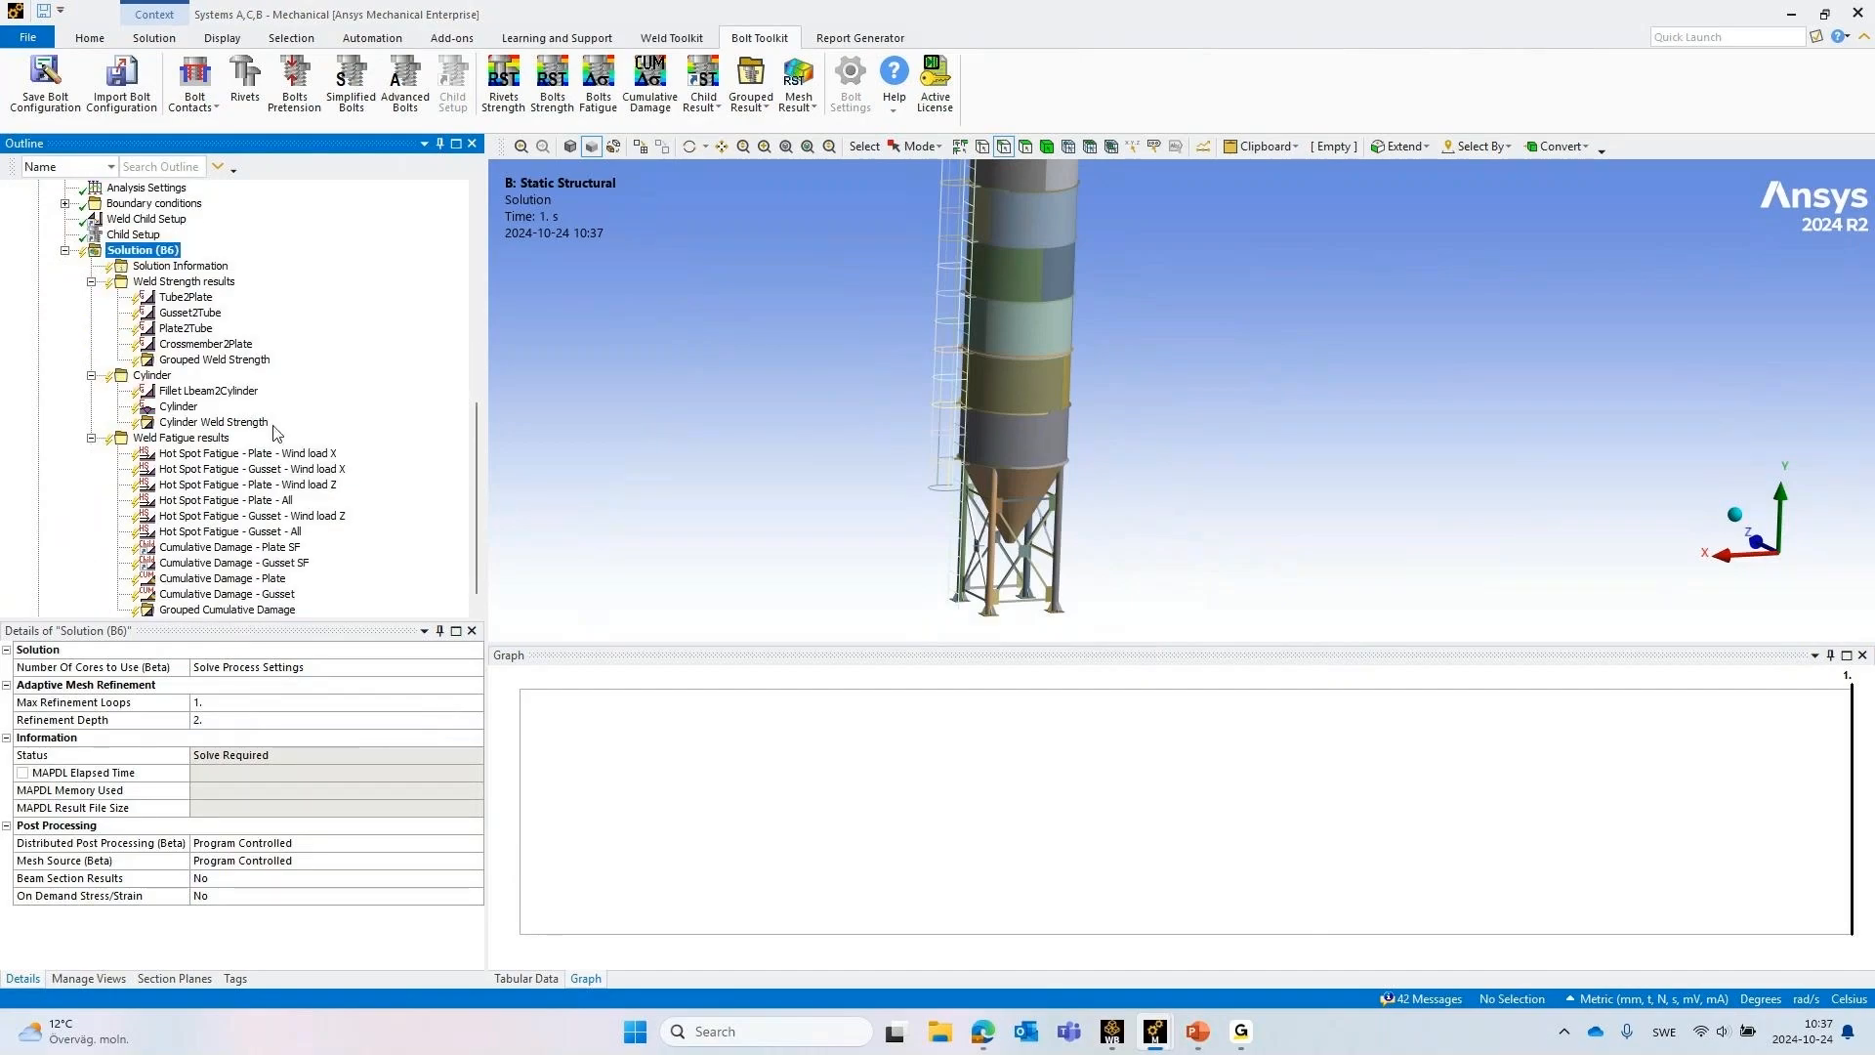
click(91, 282)
click(91, 359)
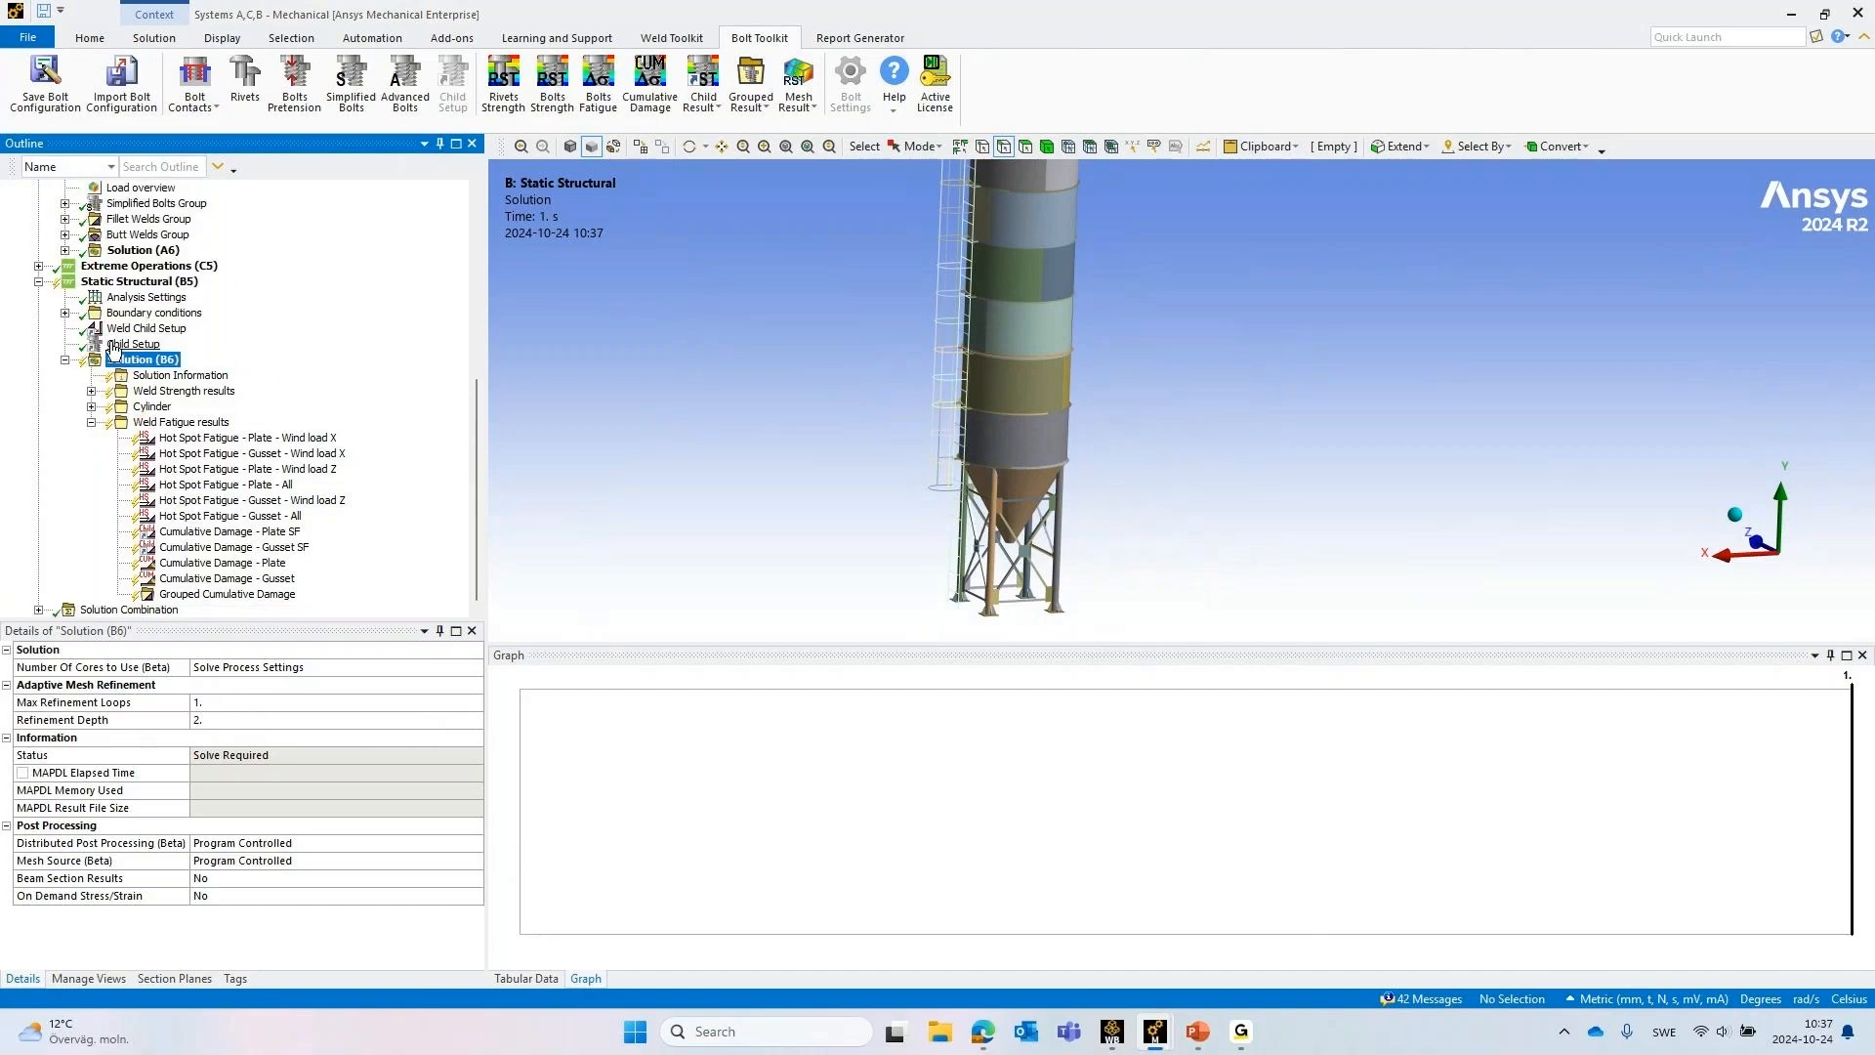
Add weld strength results from the Weld Child Setup and expand the resulting Fillet Welds Group - Strength
click(127, 343)
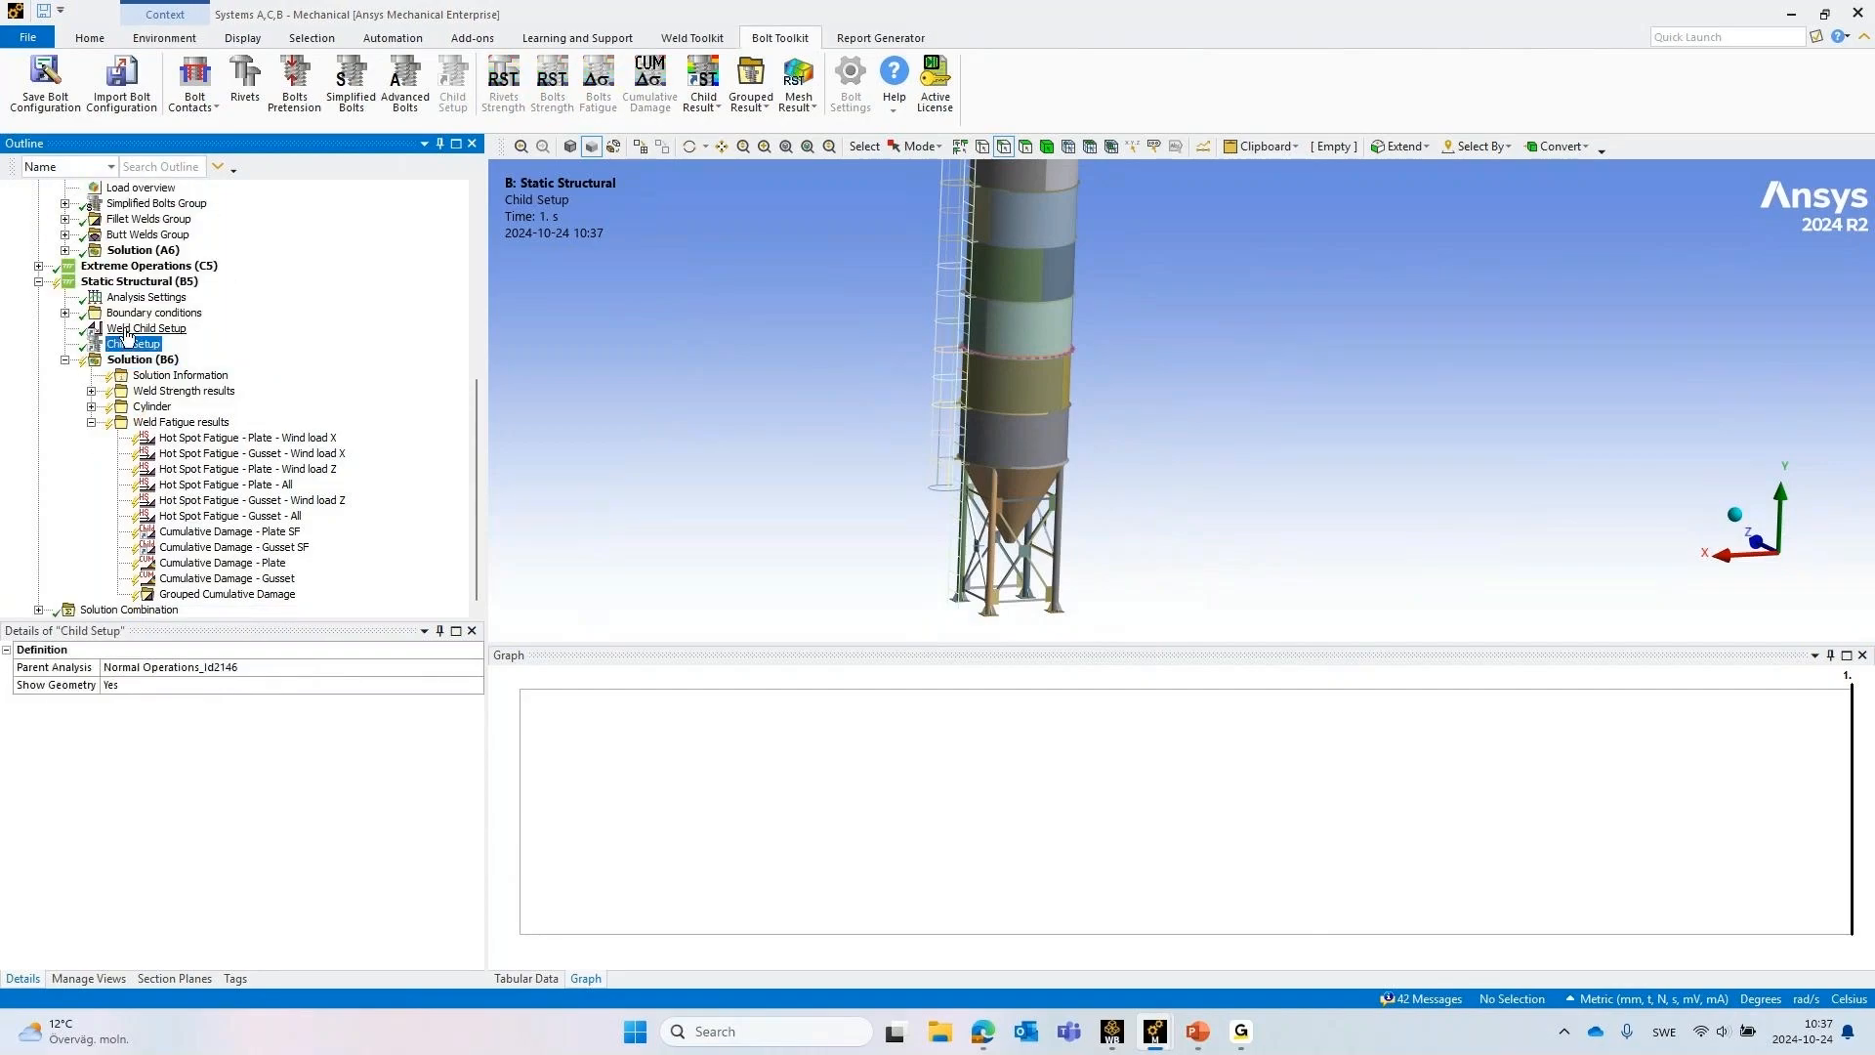
right_click(126, 332)
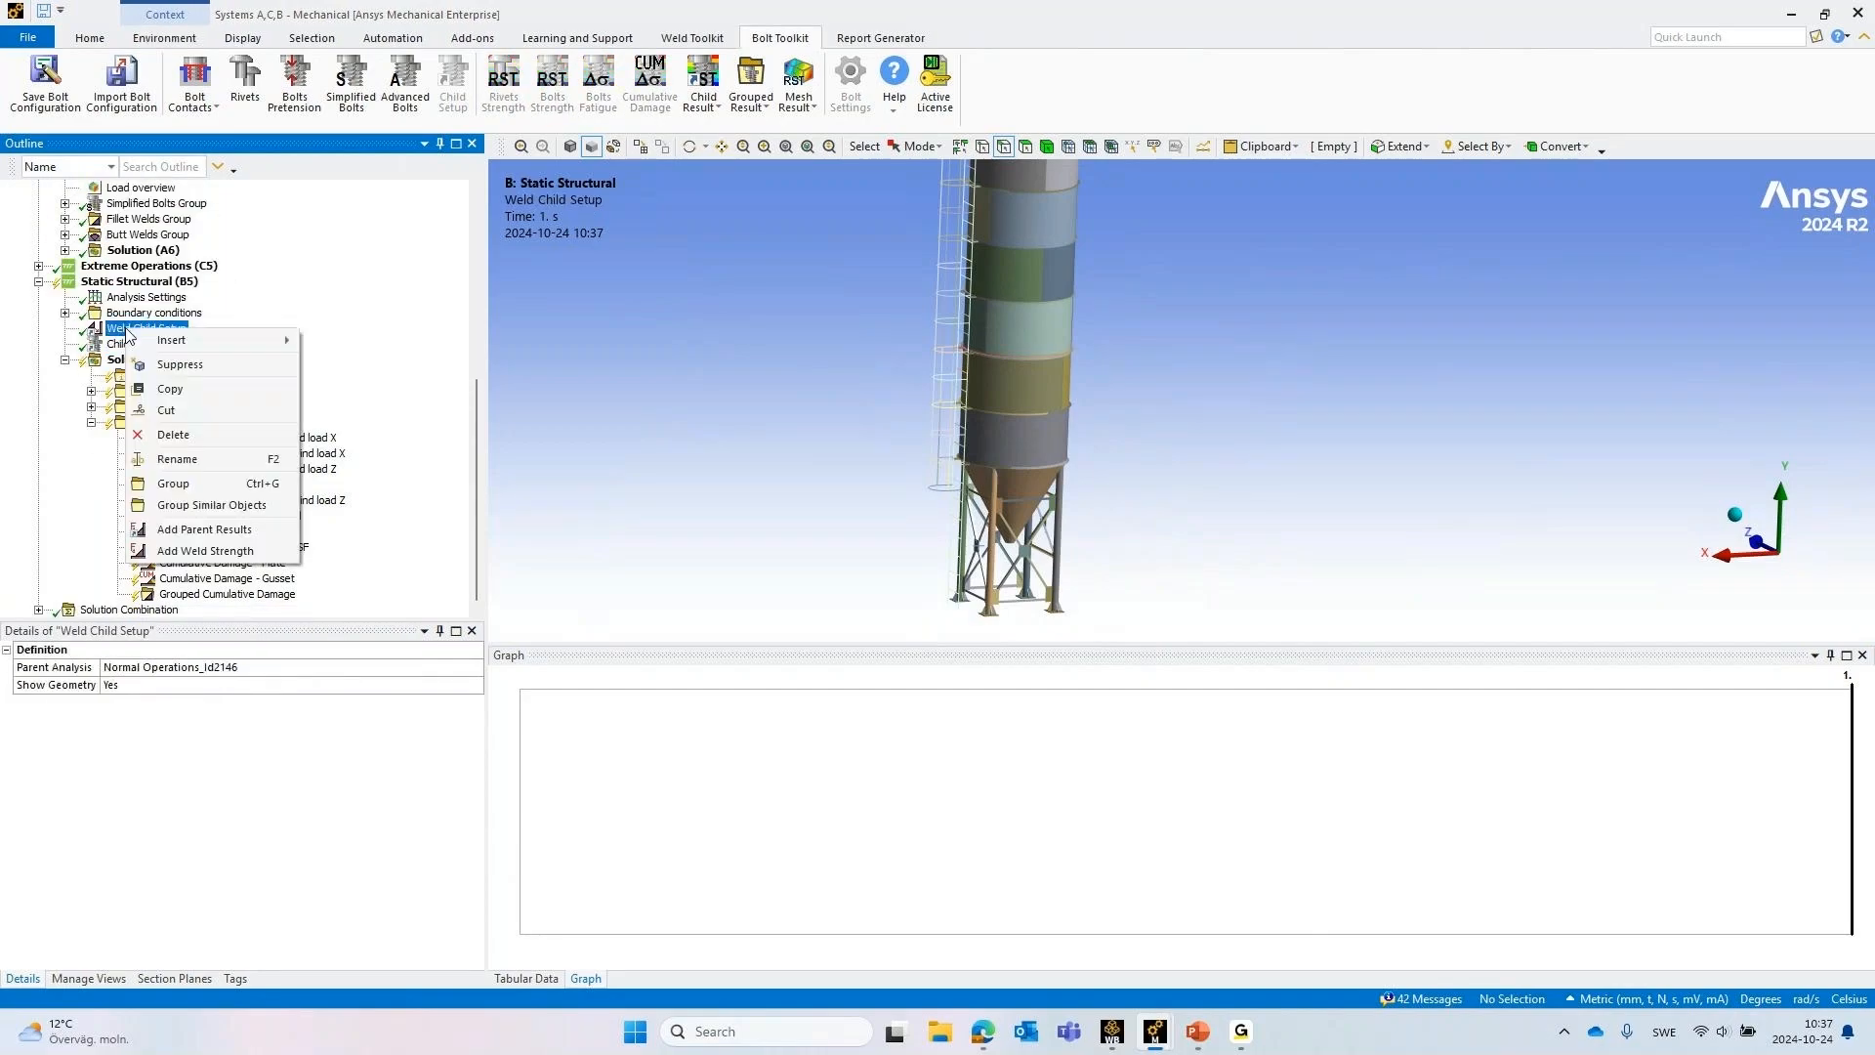
click(260, 553)
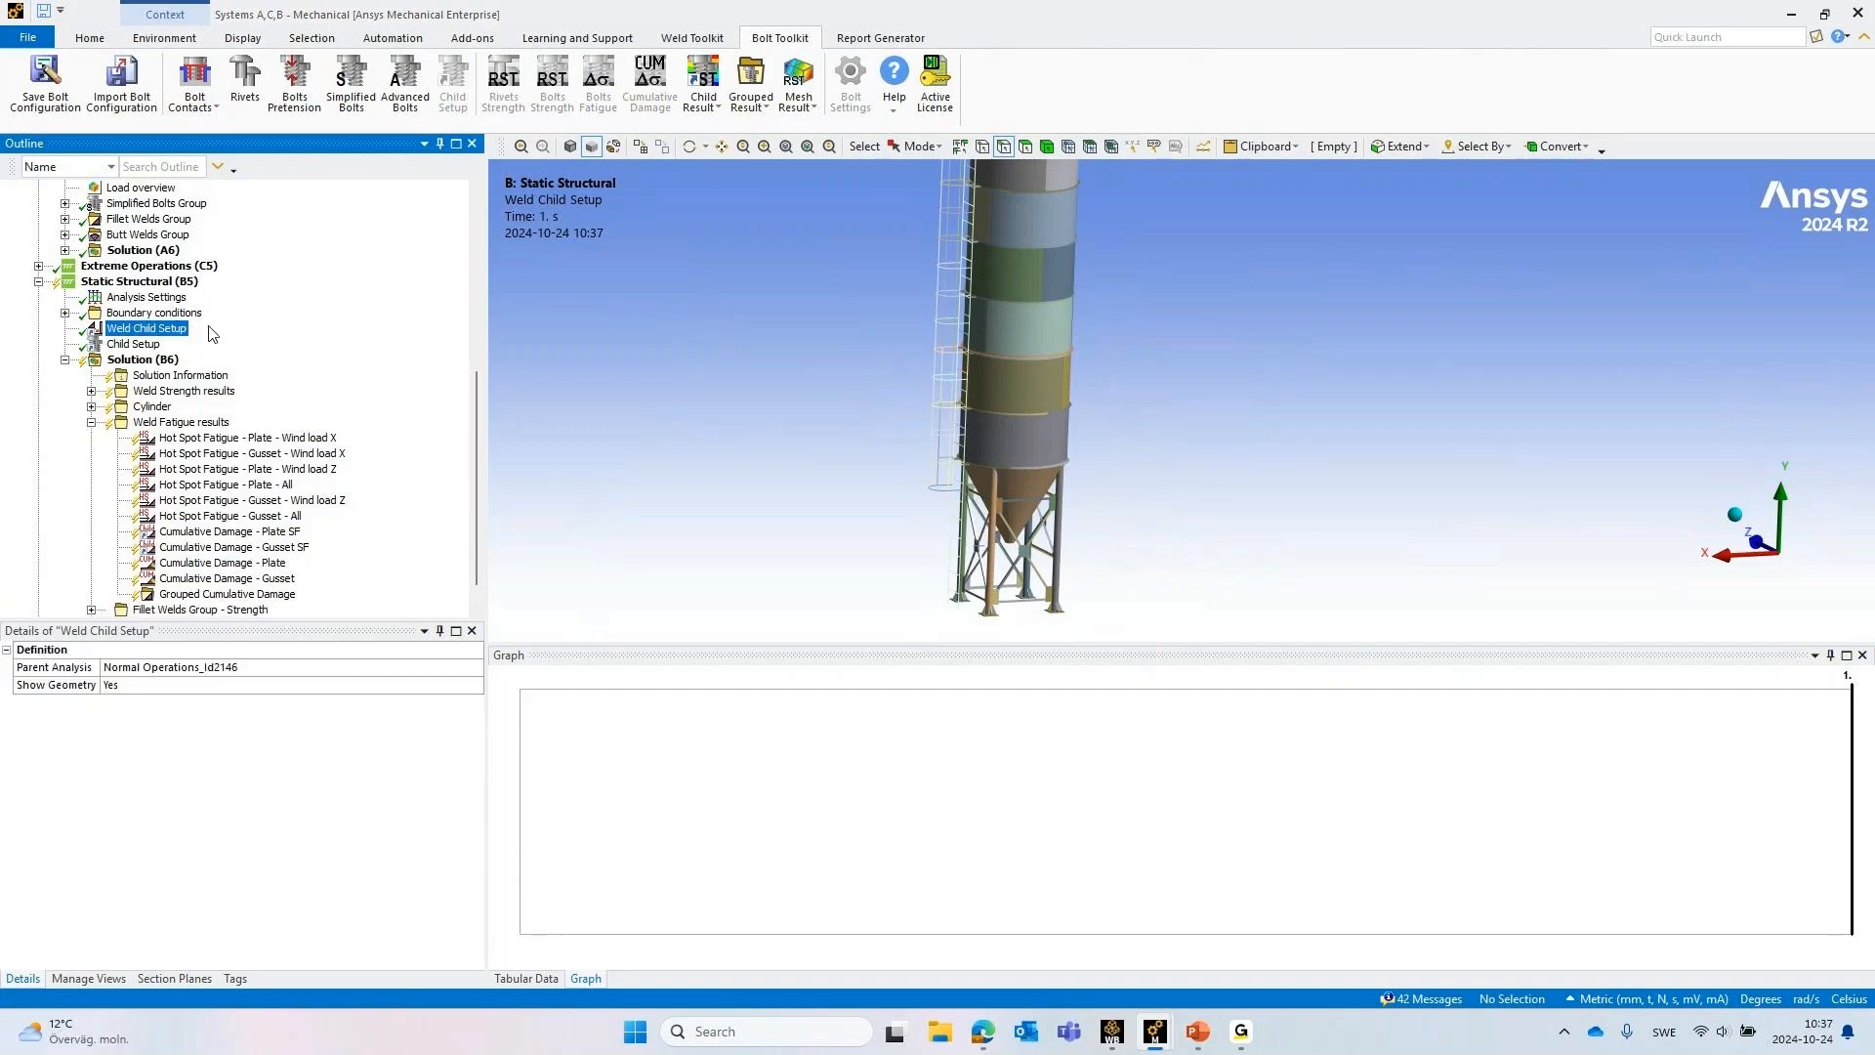
click(91, 609)
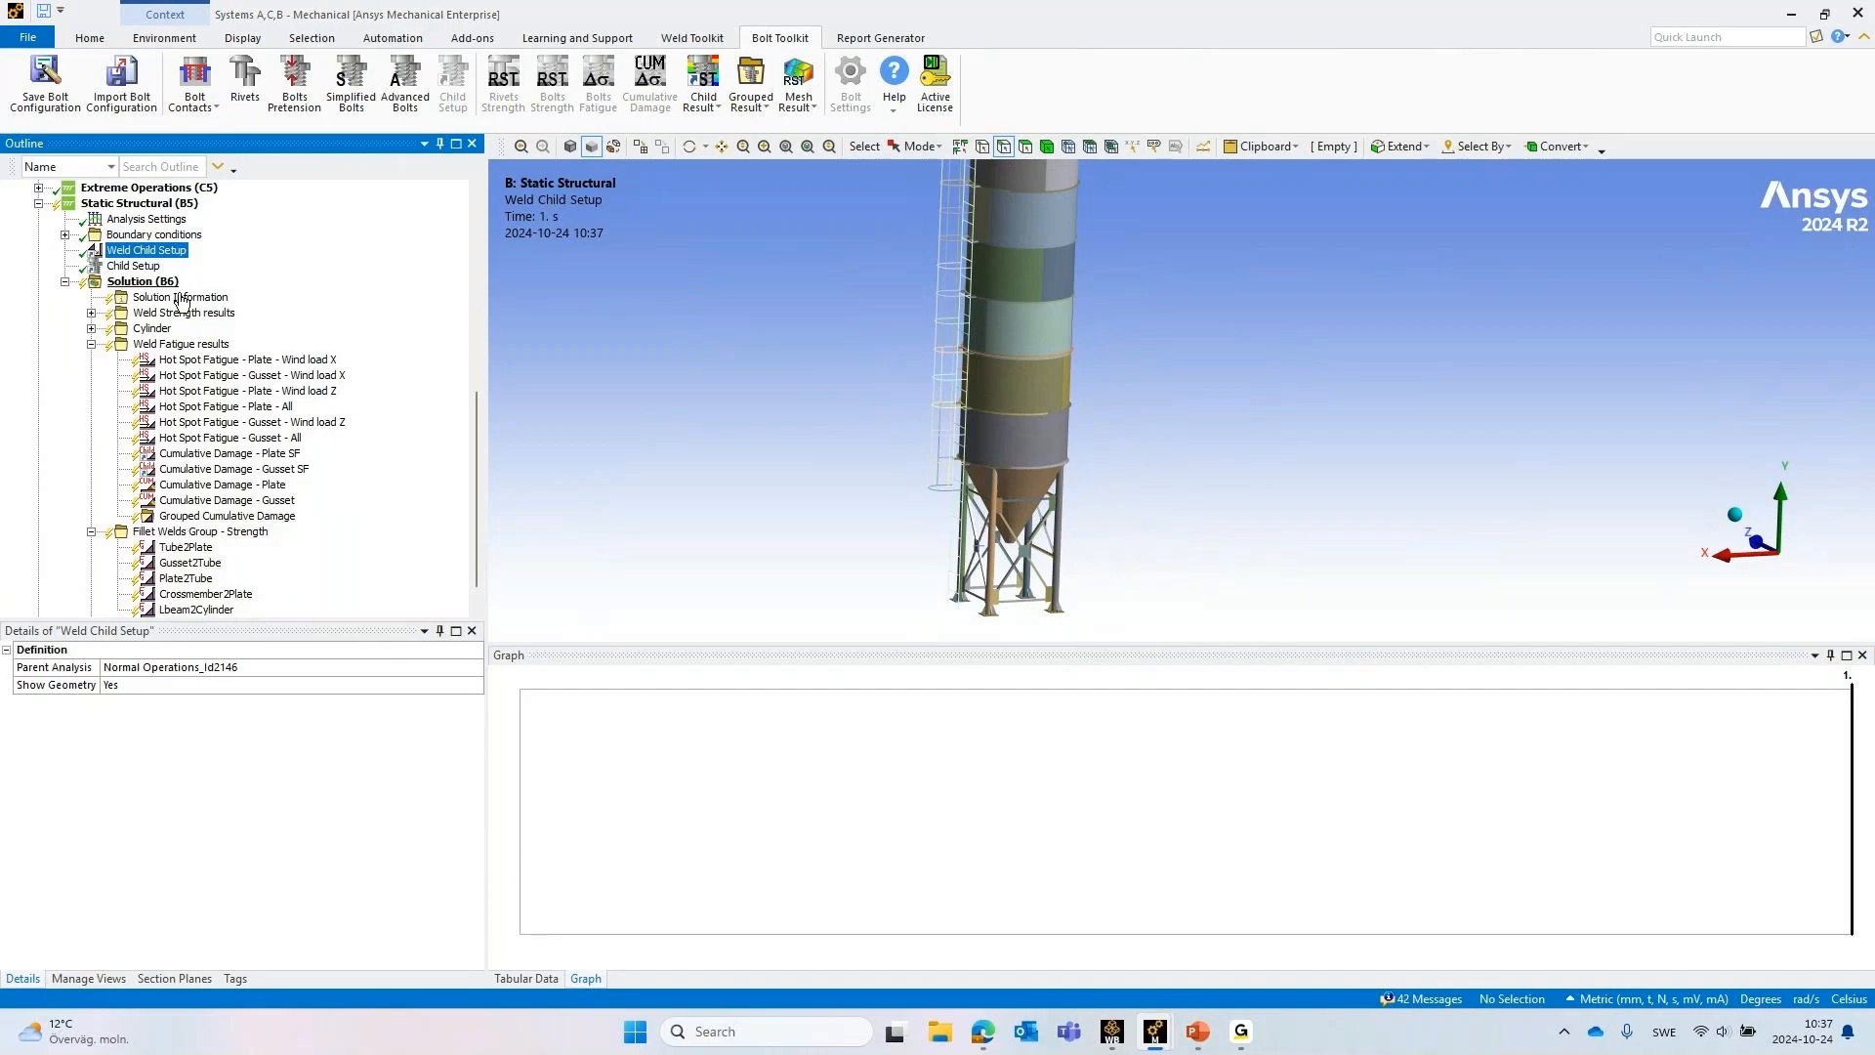
Add bolts strength and bolts fatigue results to Solution (B6) from the bolt Child Setup
right_click(174, 253)
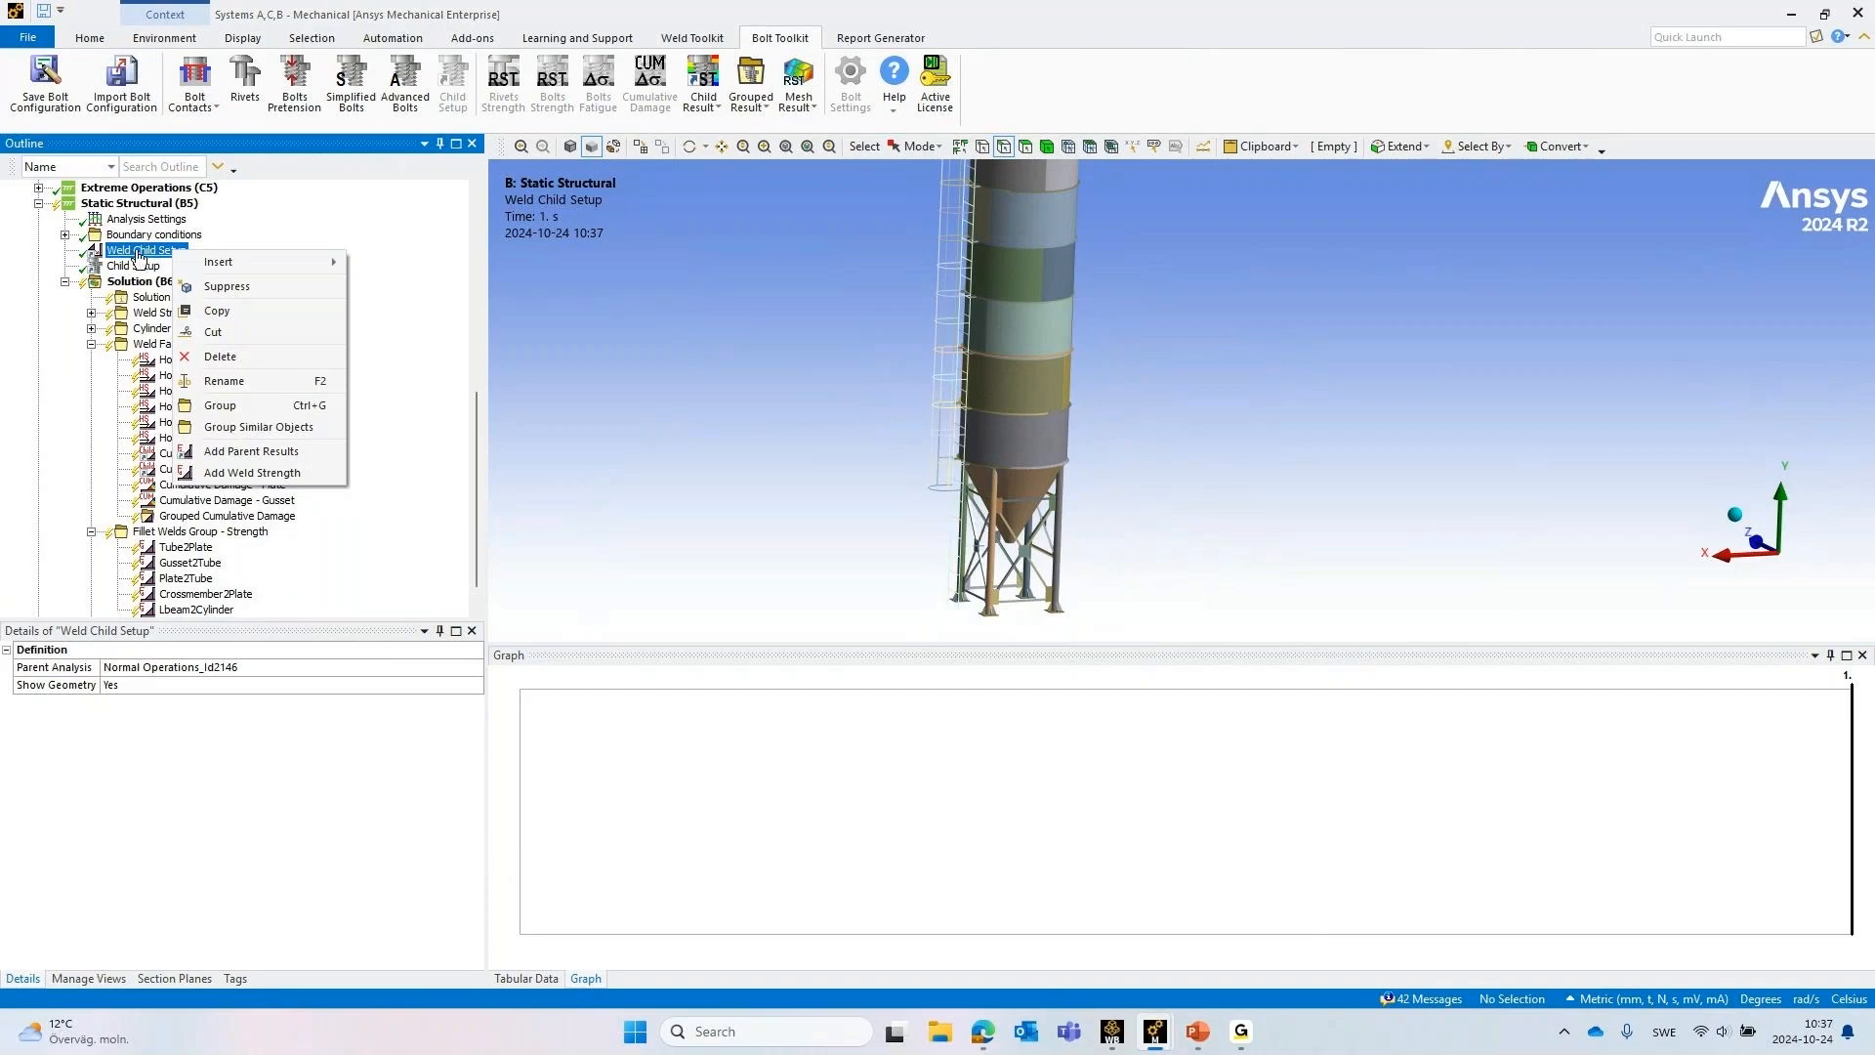
click(129, 267)
right_click(128, 268)
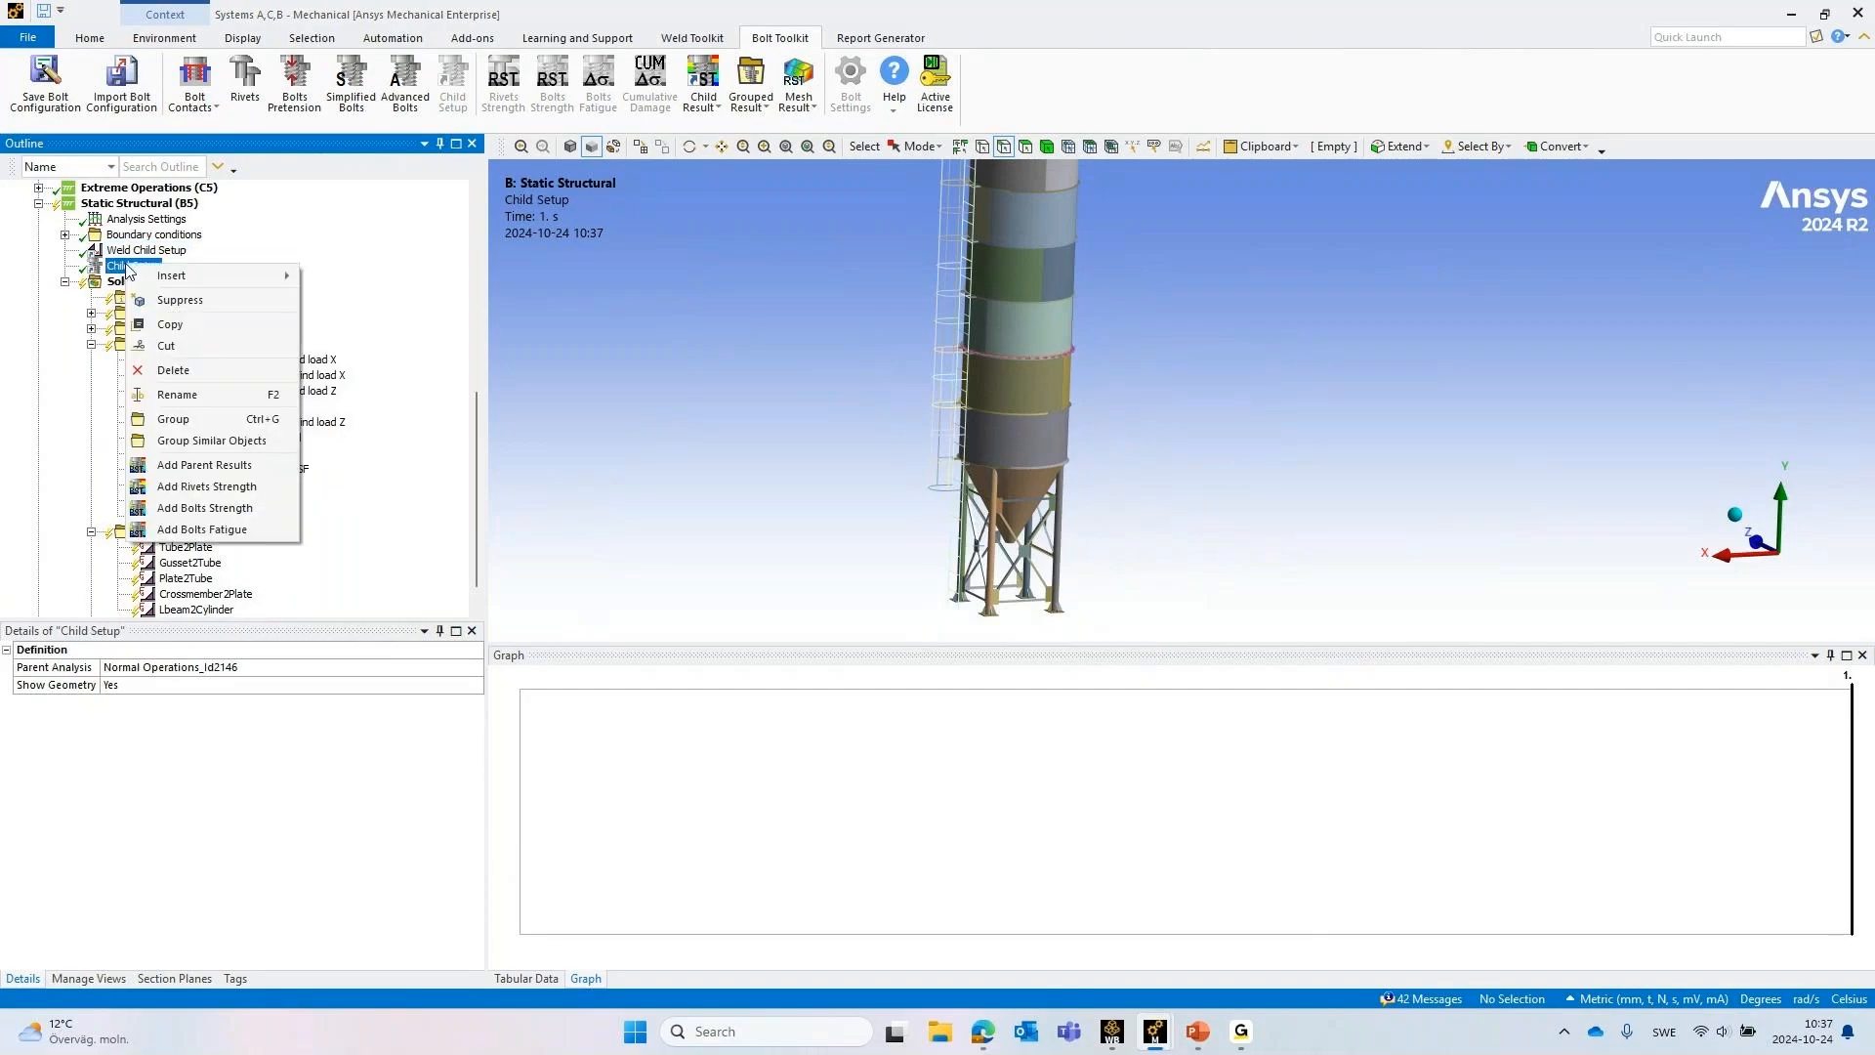
click(253, 509)
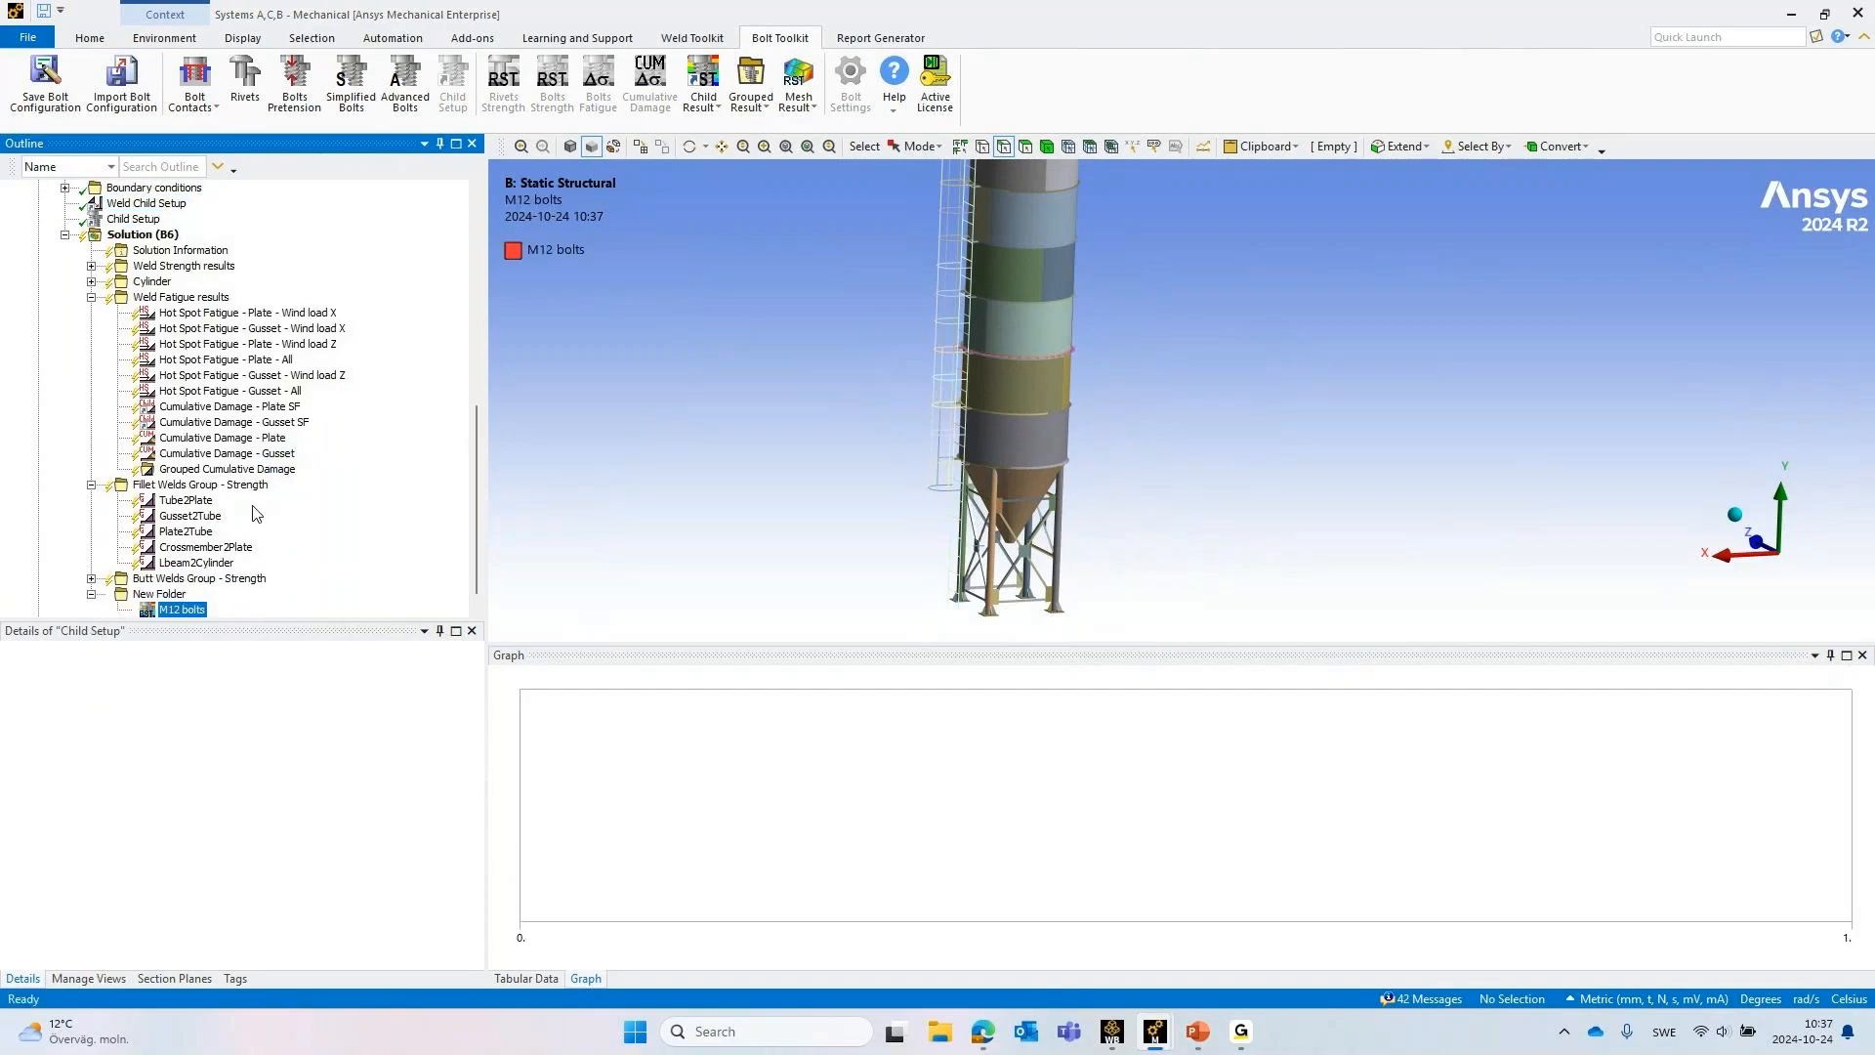
right_click(139, 220)
click(202, 489)
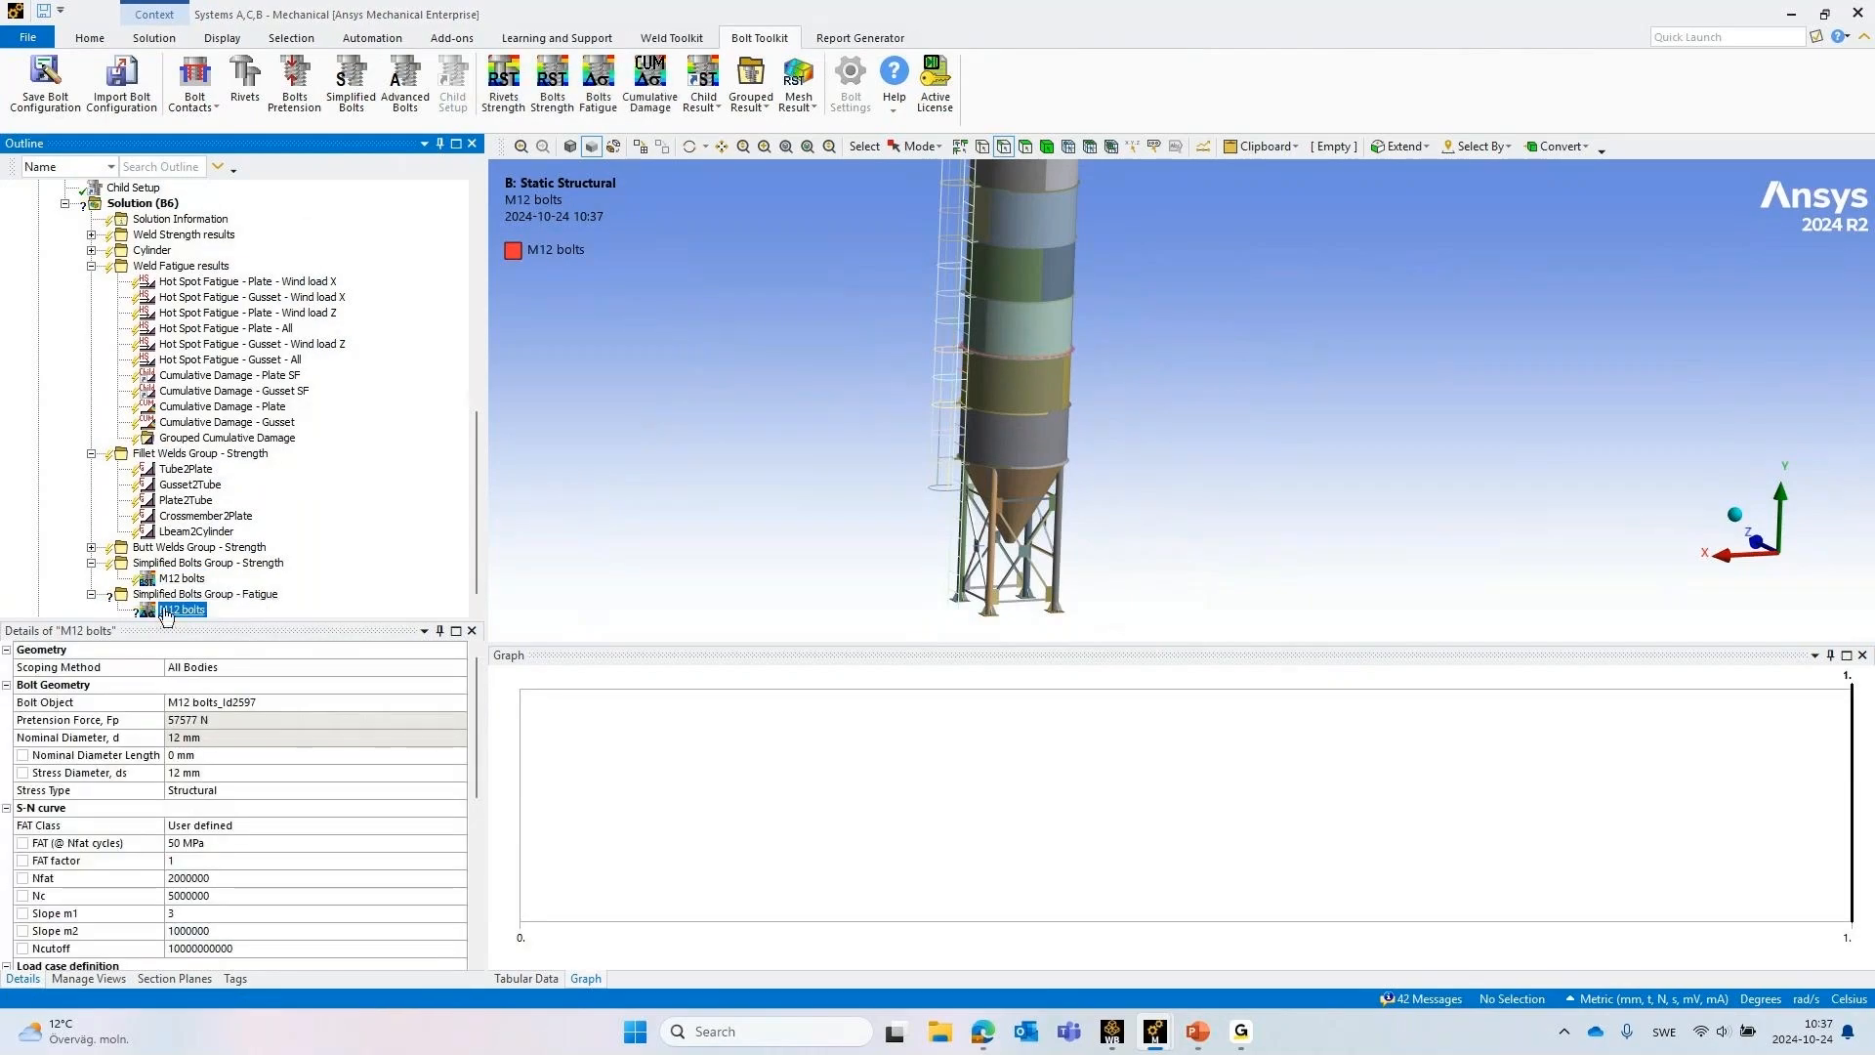
Show the M12 bolts strength settings and compare the Normal Operations Fillet Welds Group with the added results in Solution (B6)
click(181, 579)
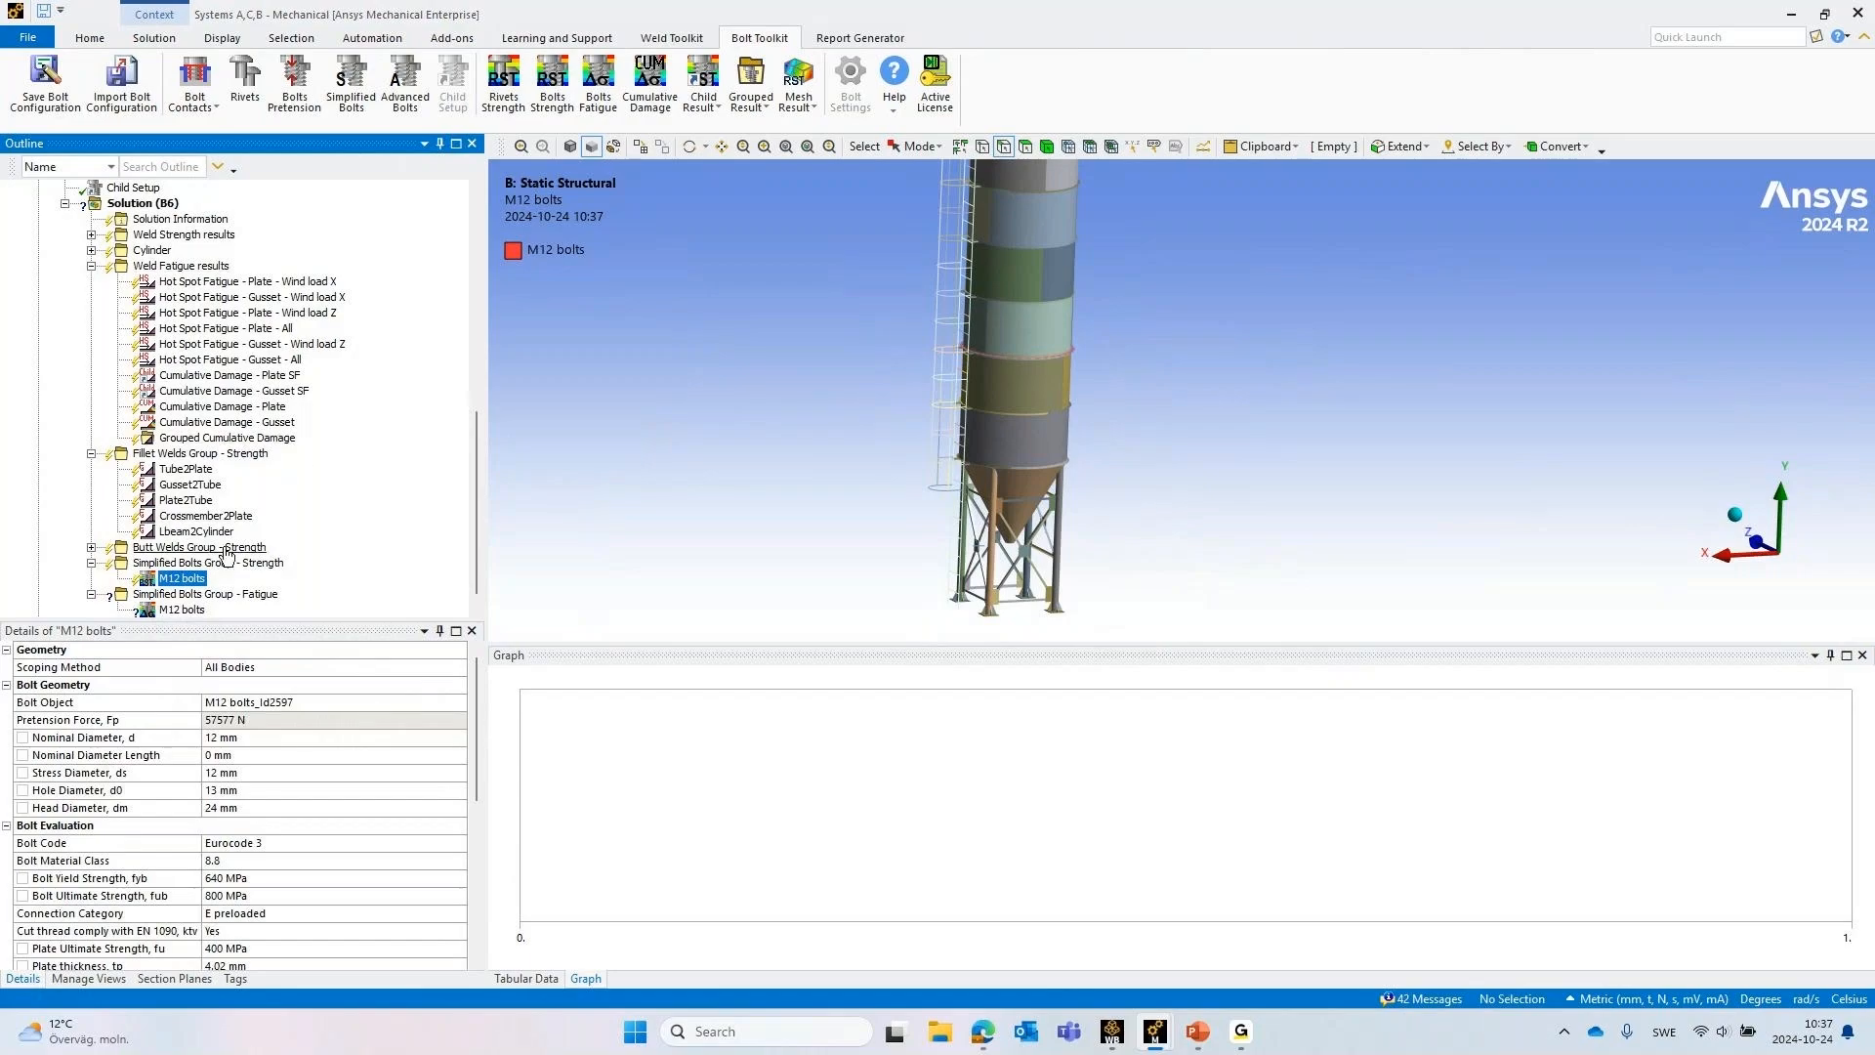
scroll(226, 555, up, 3)
scroll(126, 459, up, 5)
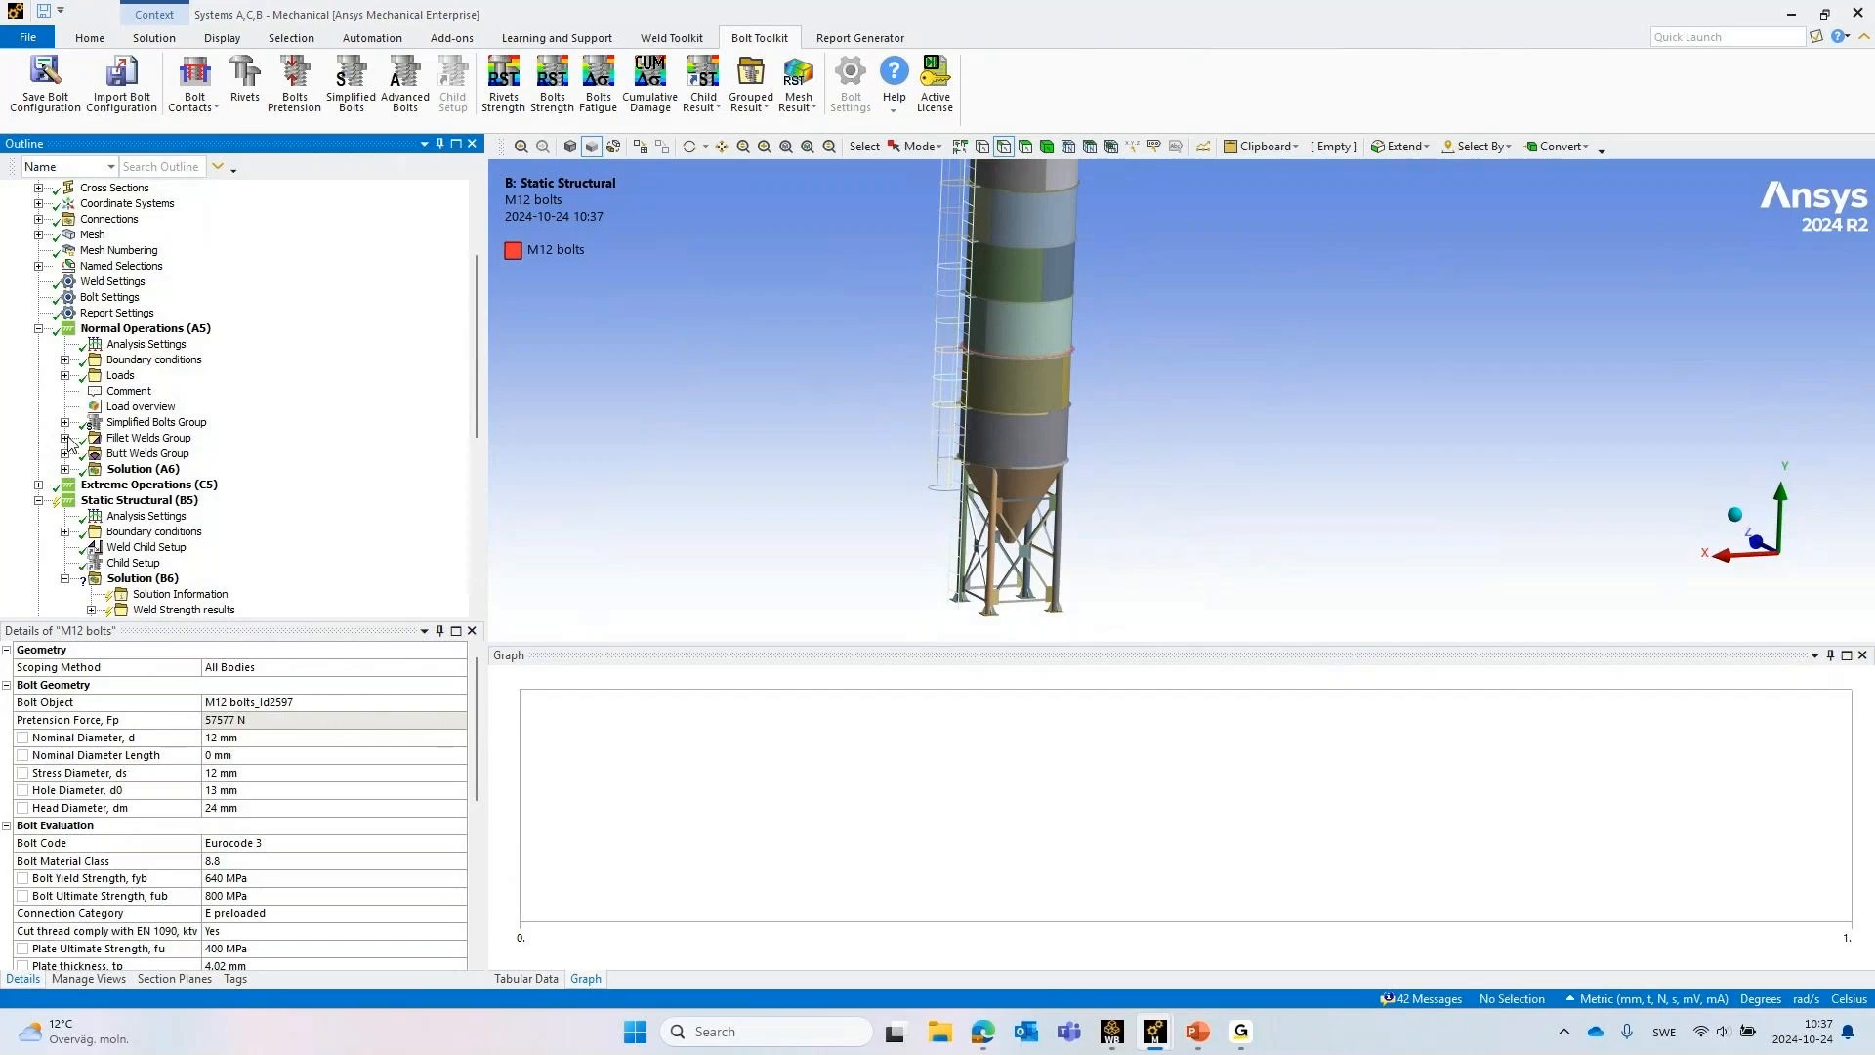
click(66, 438)
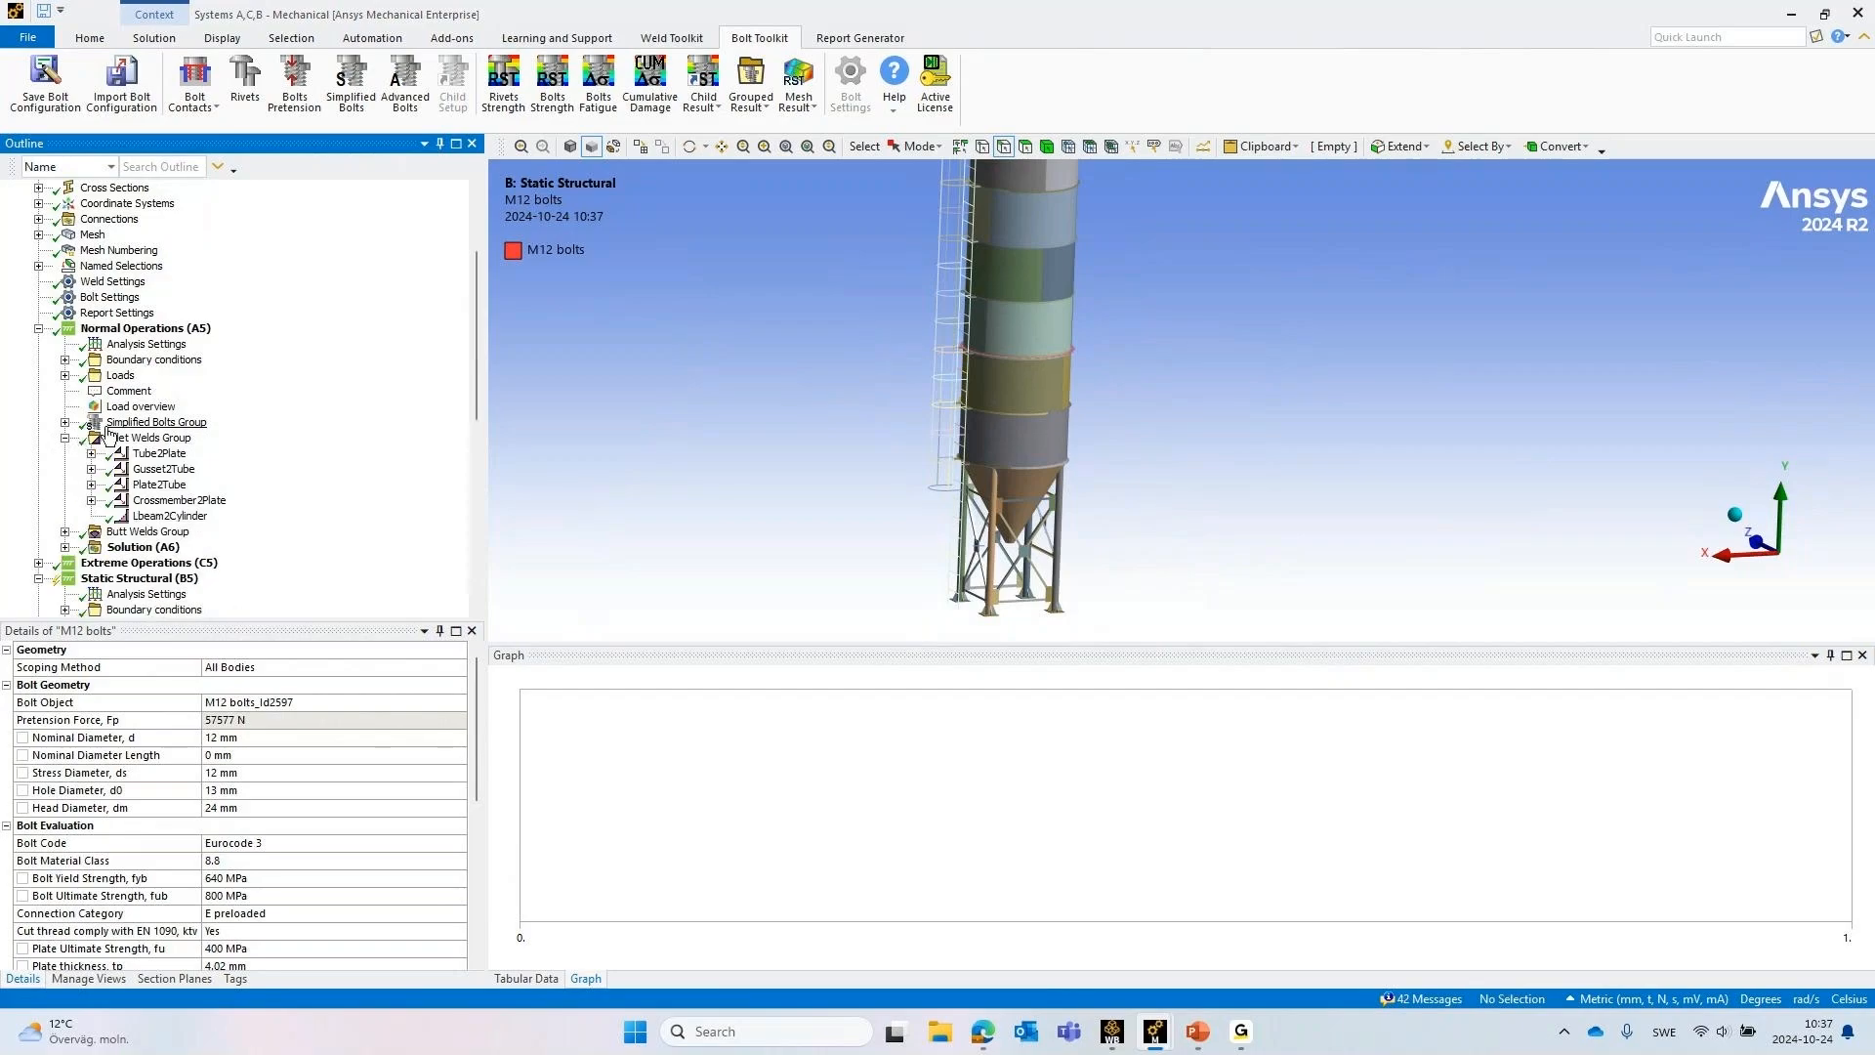
scroll(127, 469, down, 10)
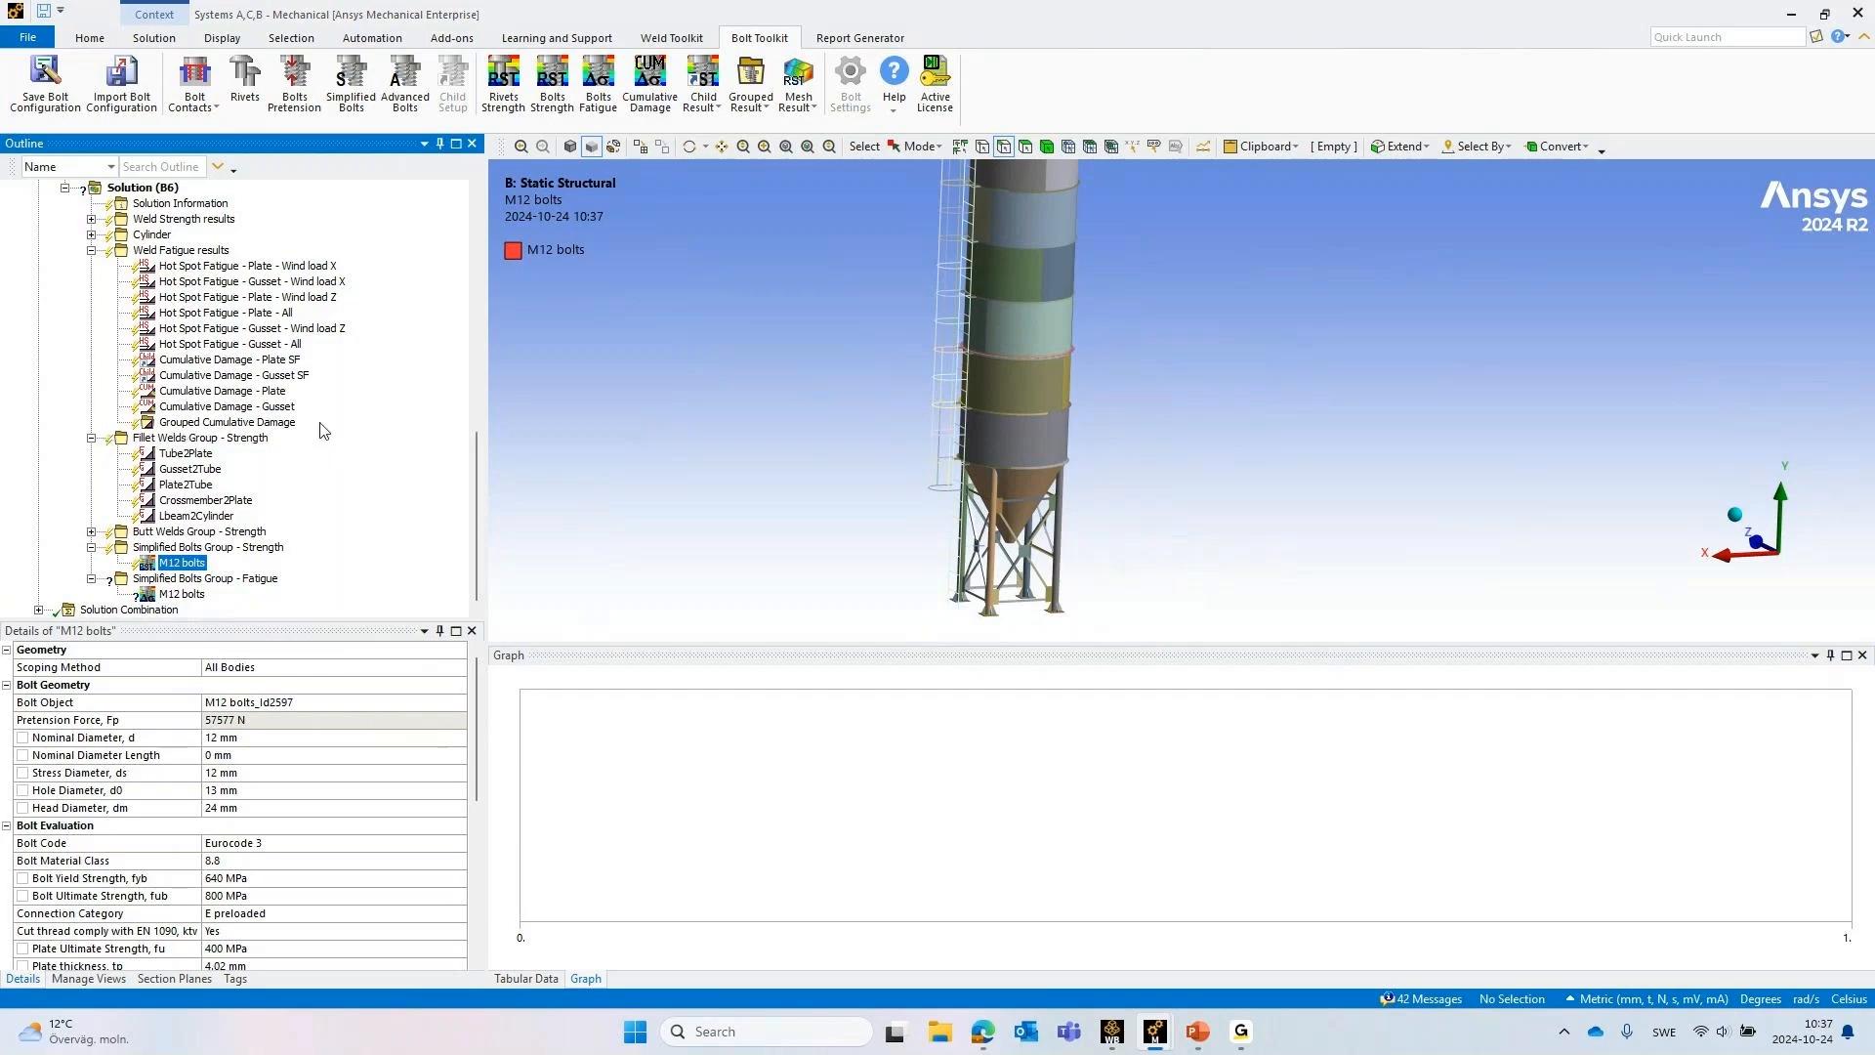
Collapse Static Structural (B5) and expand Extreme Operations (C5) to show its child setups and the contents of Solution (C6)
scroll(144, 438, up, 4)
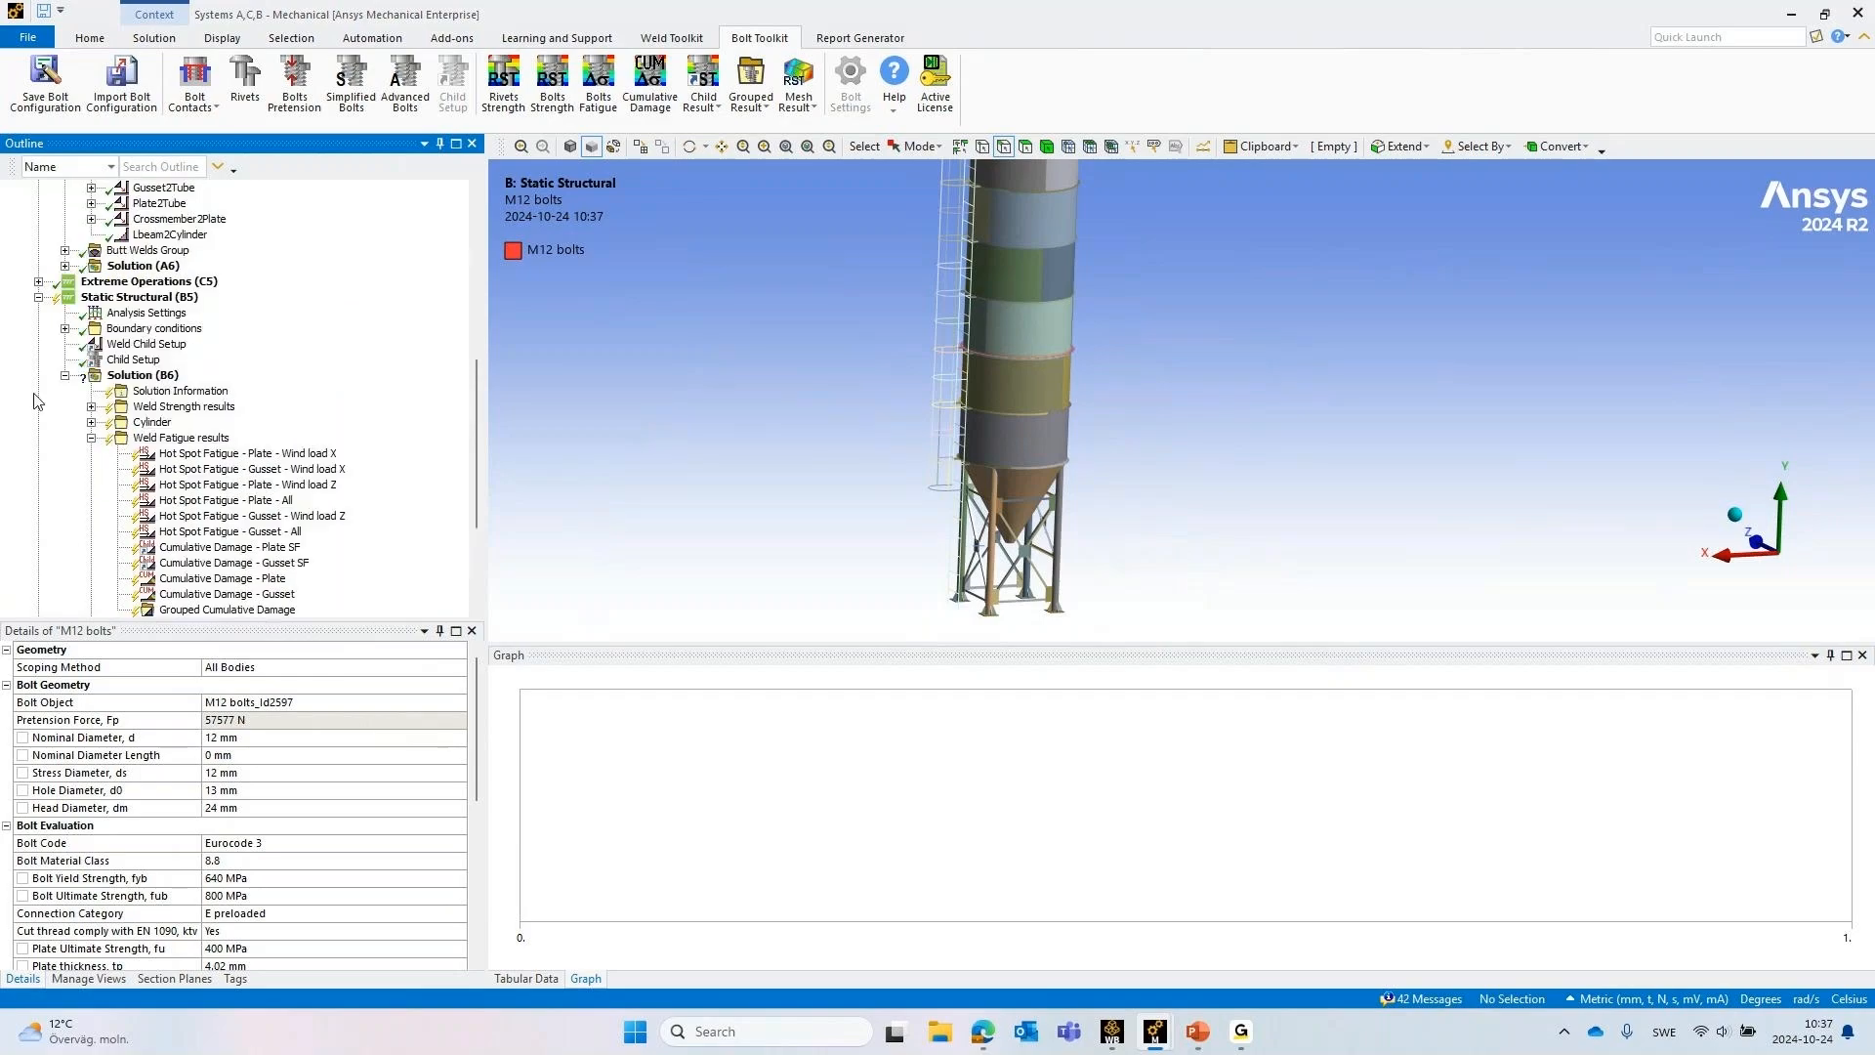
click(39, 297)
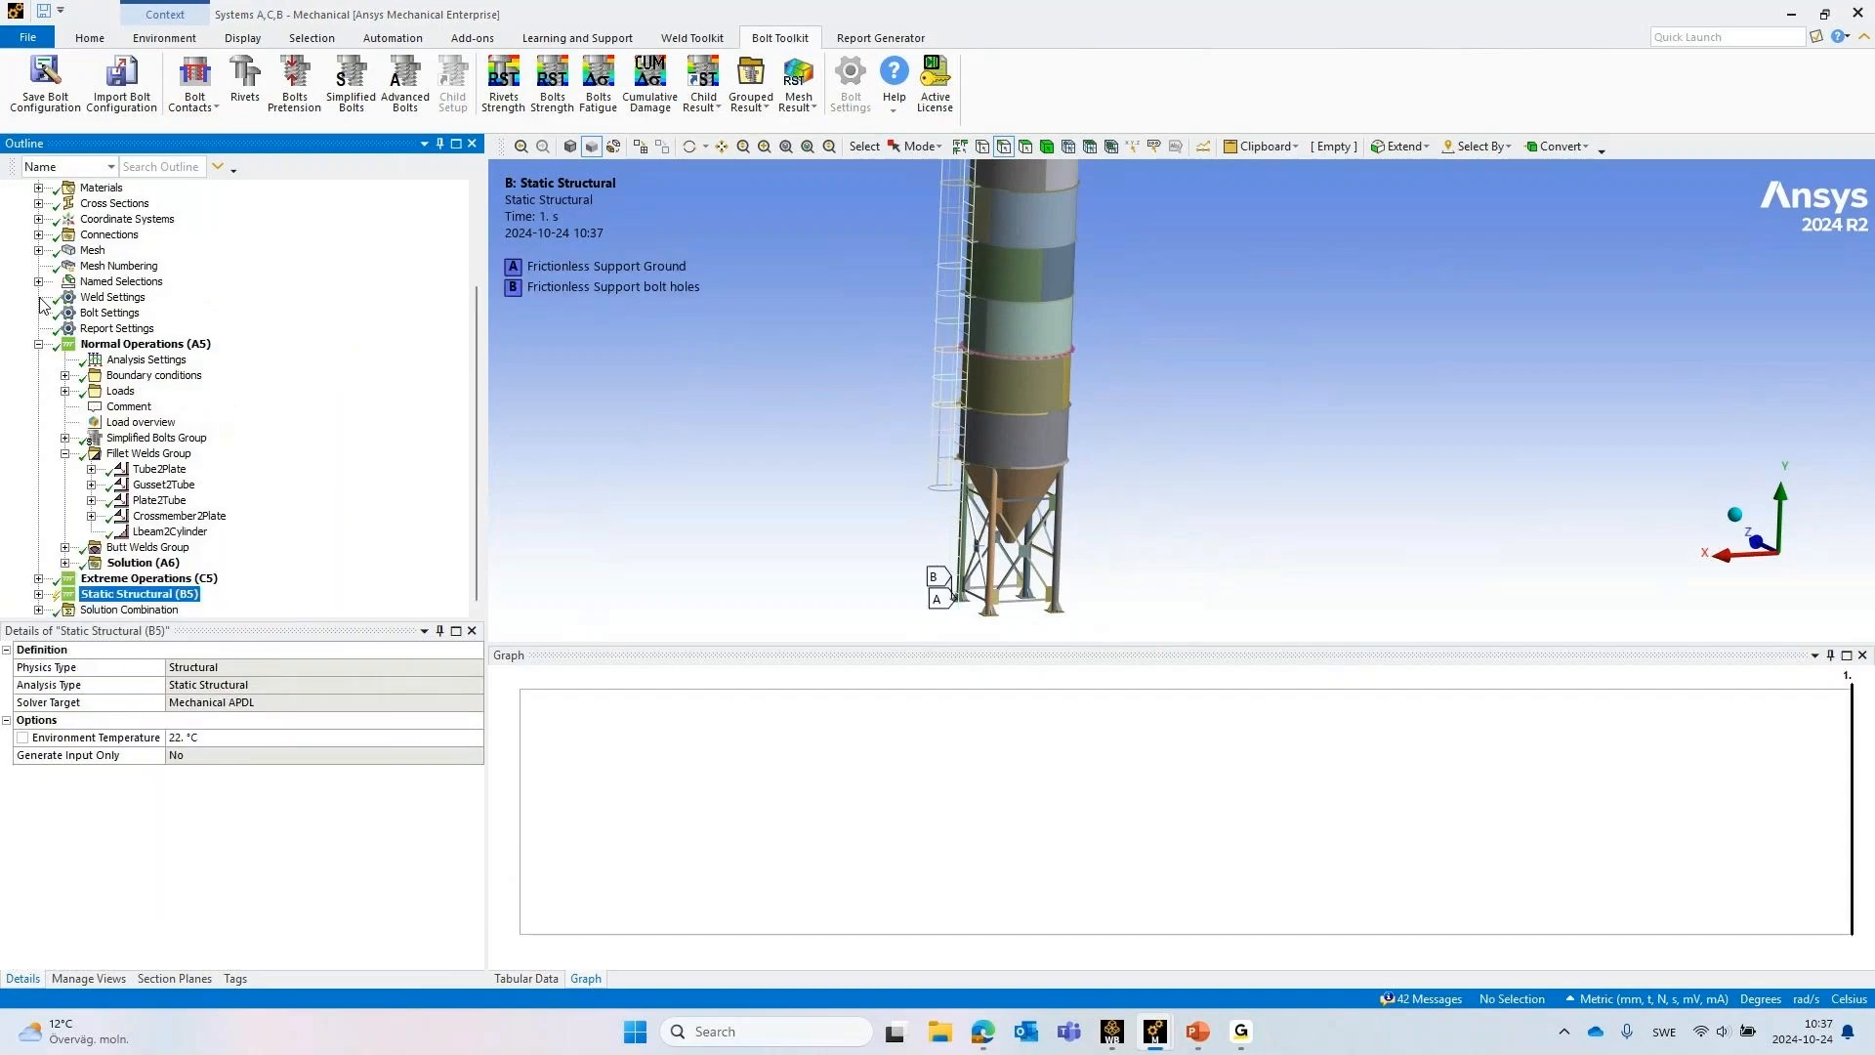
click(39, 578)
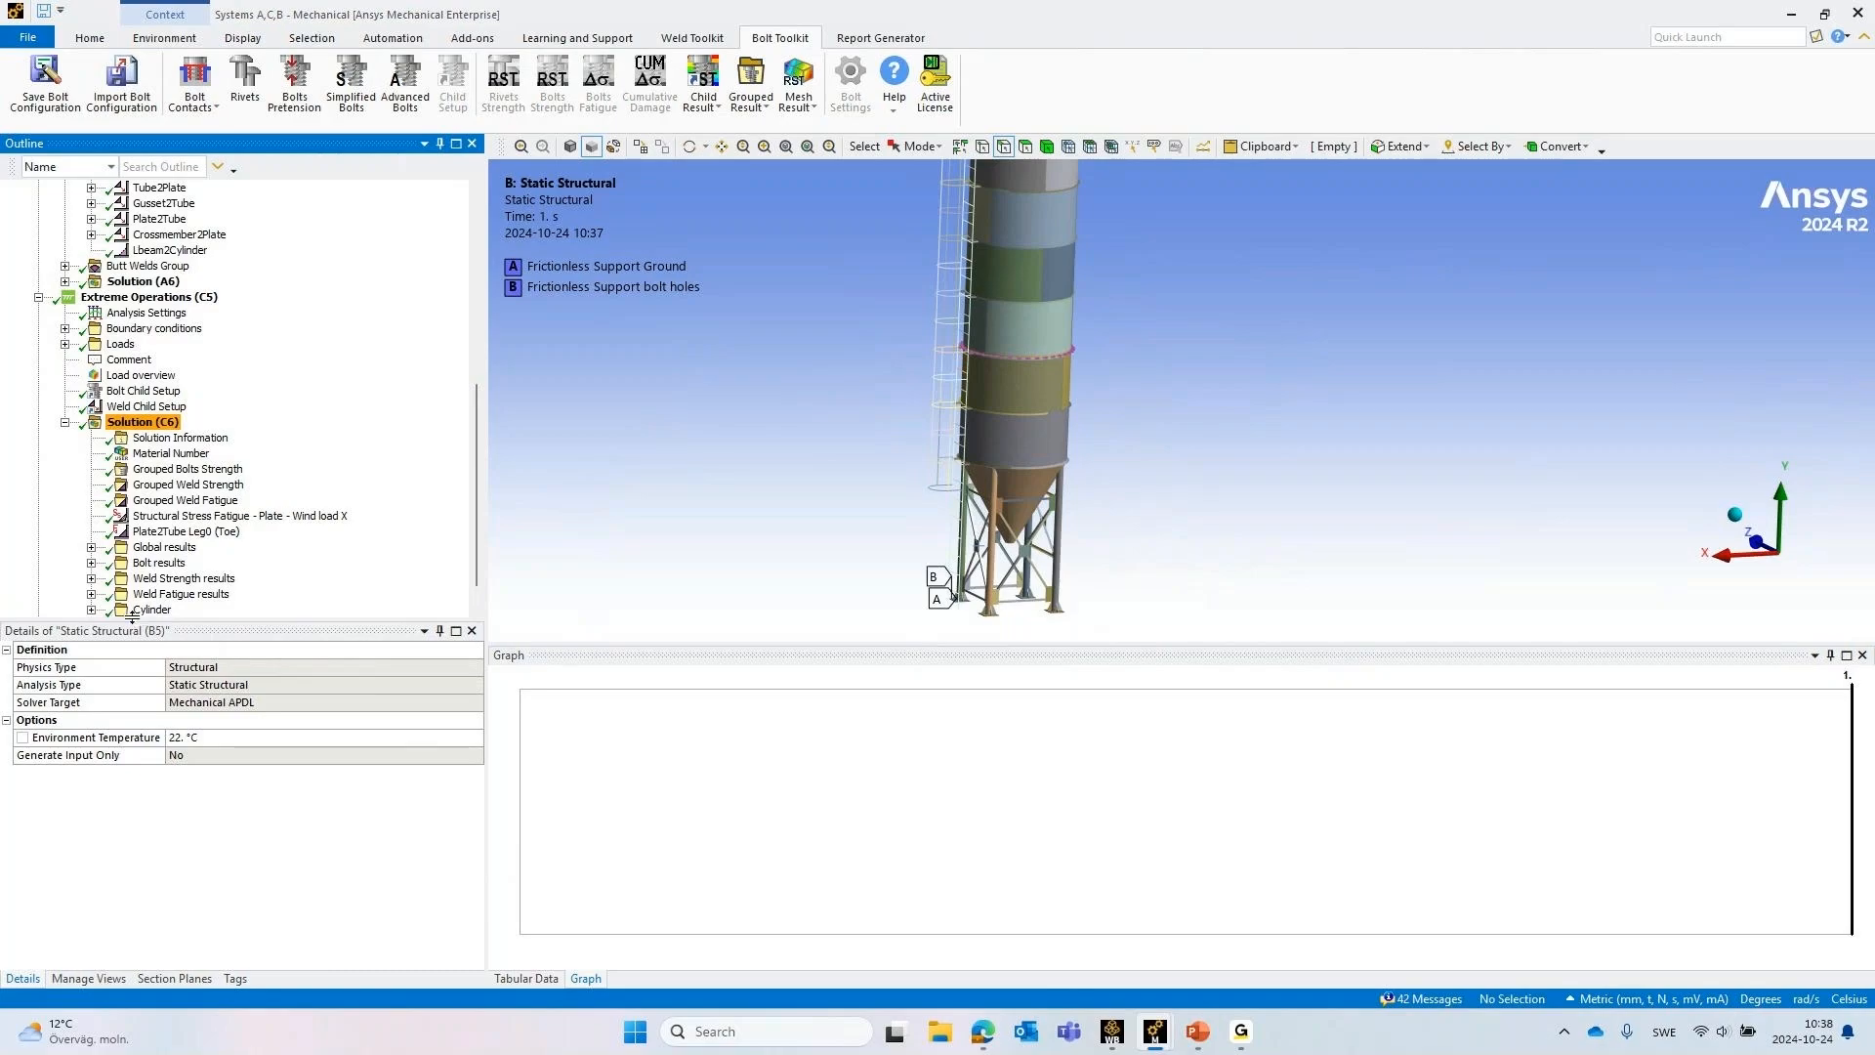
scroll(110, 547, down, 1)
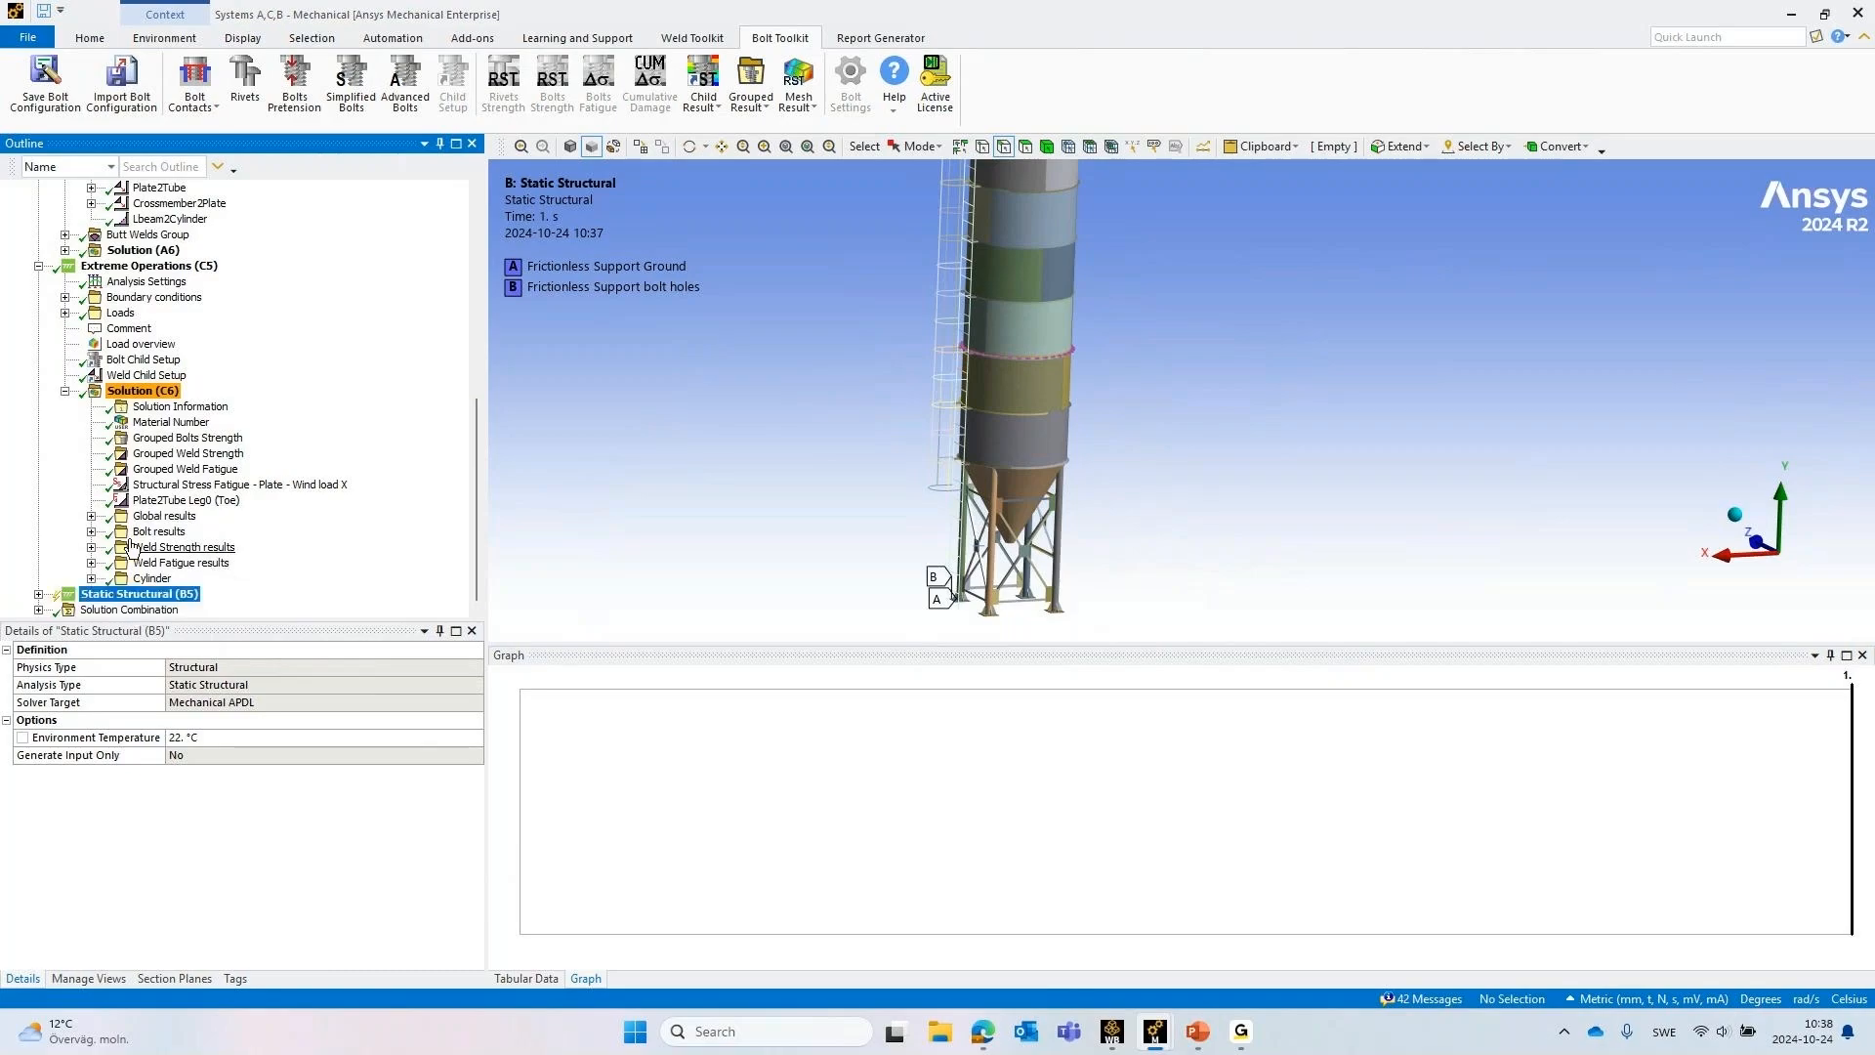
Examine the Solution Combination worksheet of Normal and Extreme Operations load steps together with its Equivalent Stress result
click(66, 611)
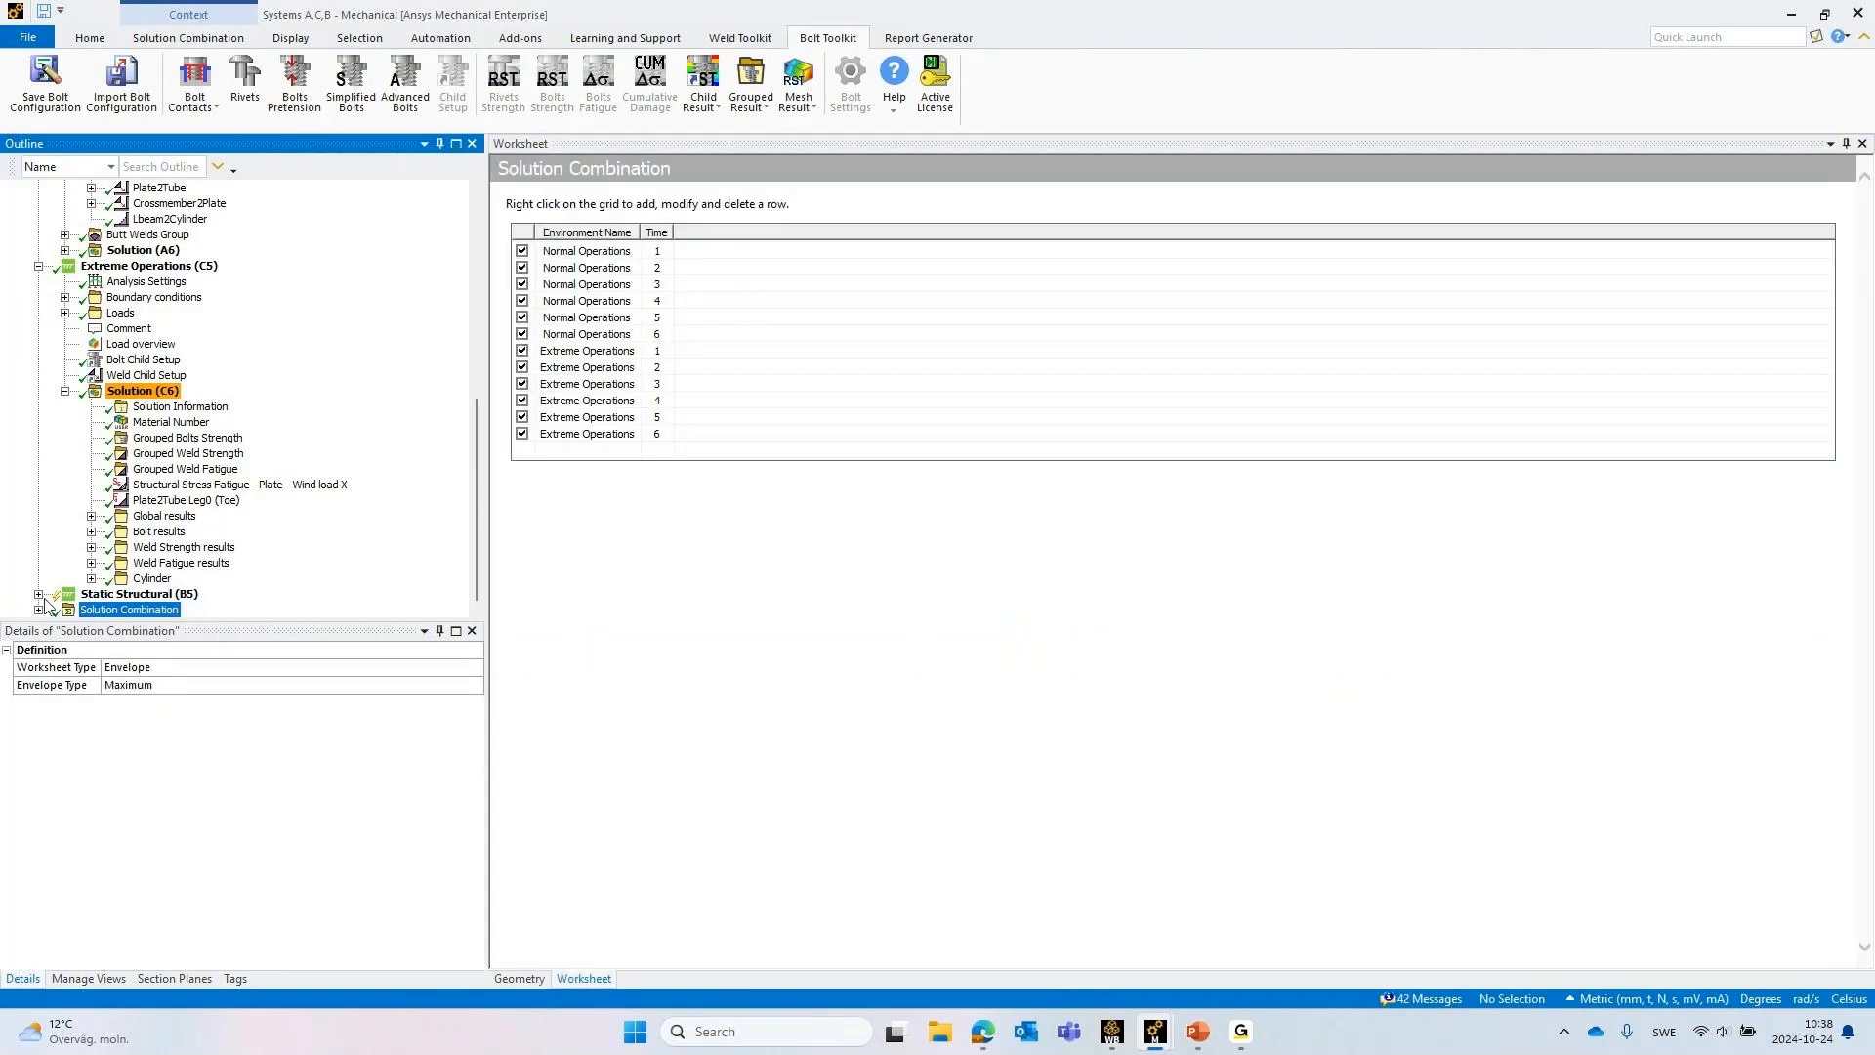
click(38, 611)
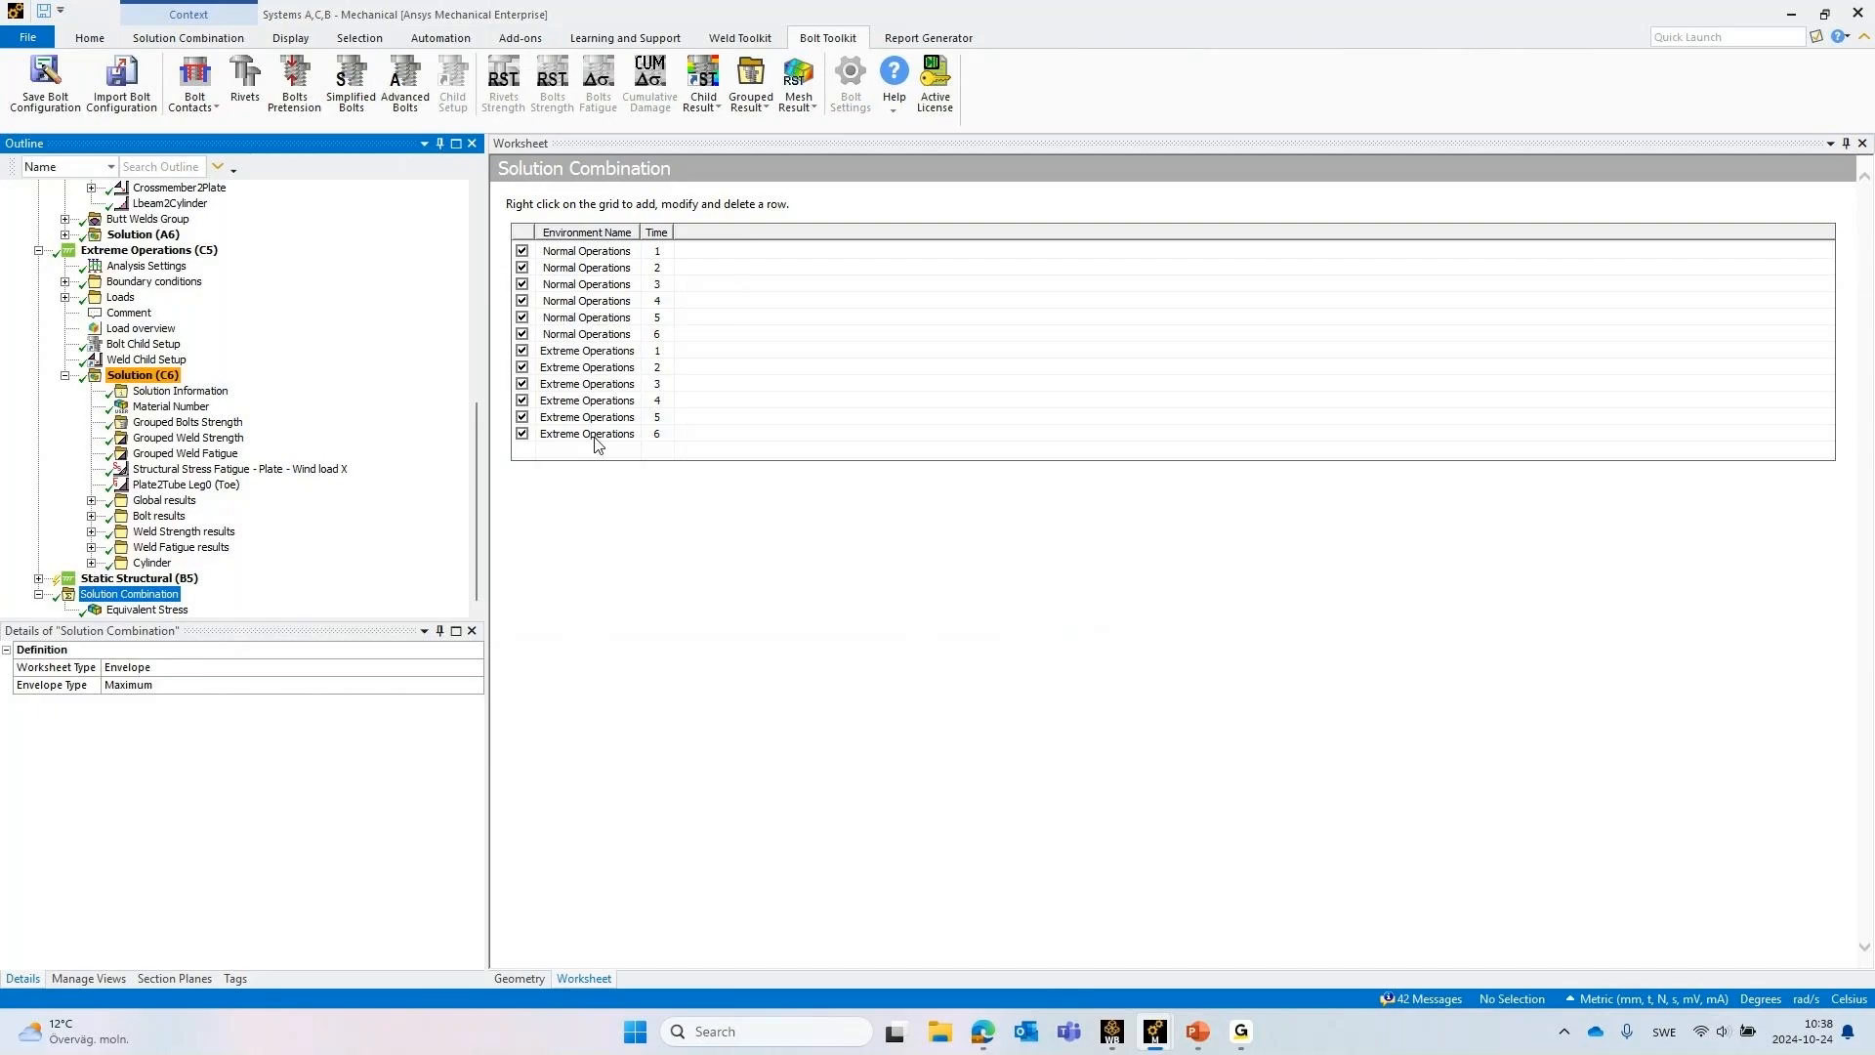
click(152, 611)
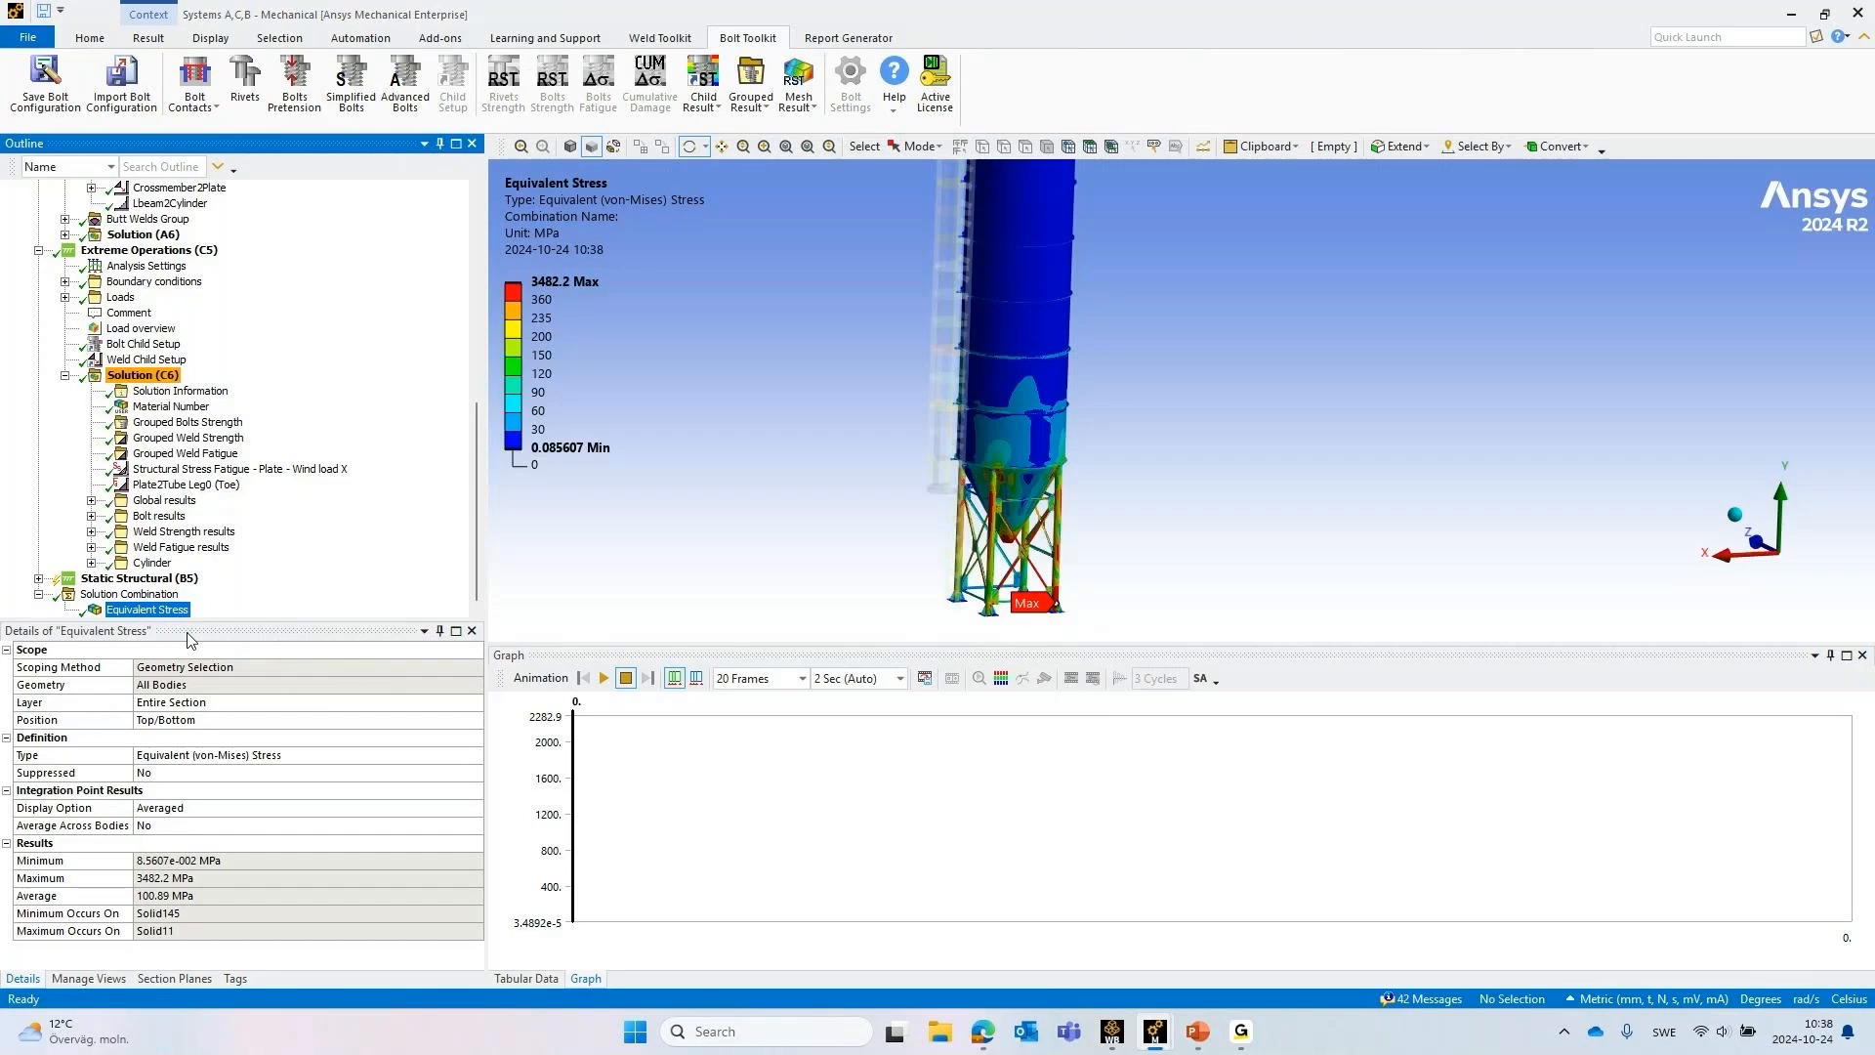
click(186, 594)
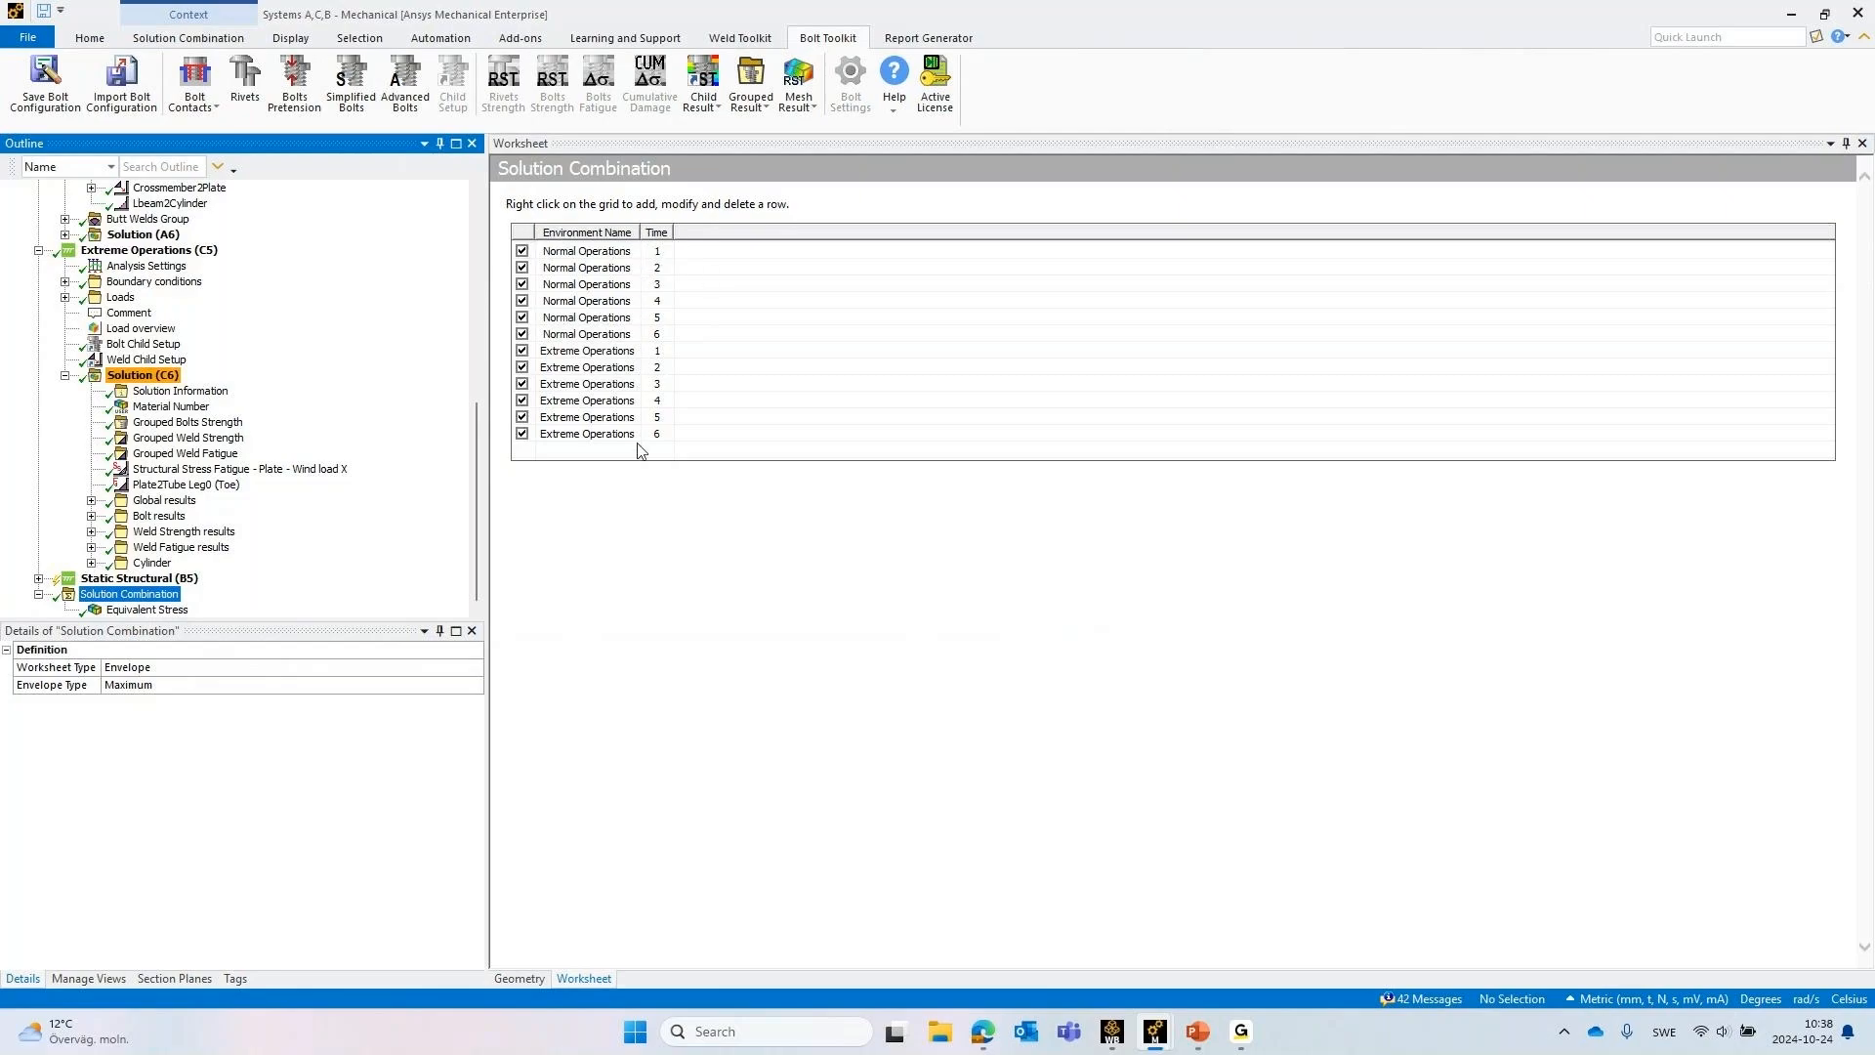
click(130, 611)
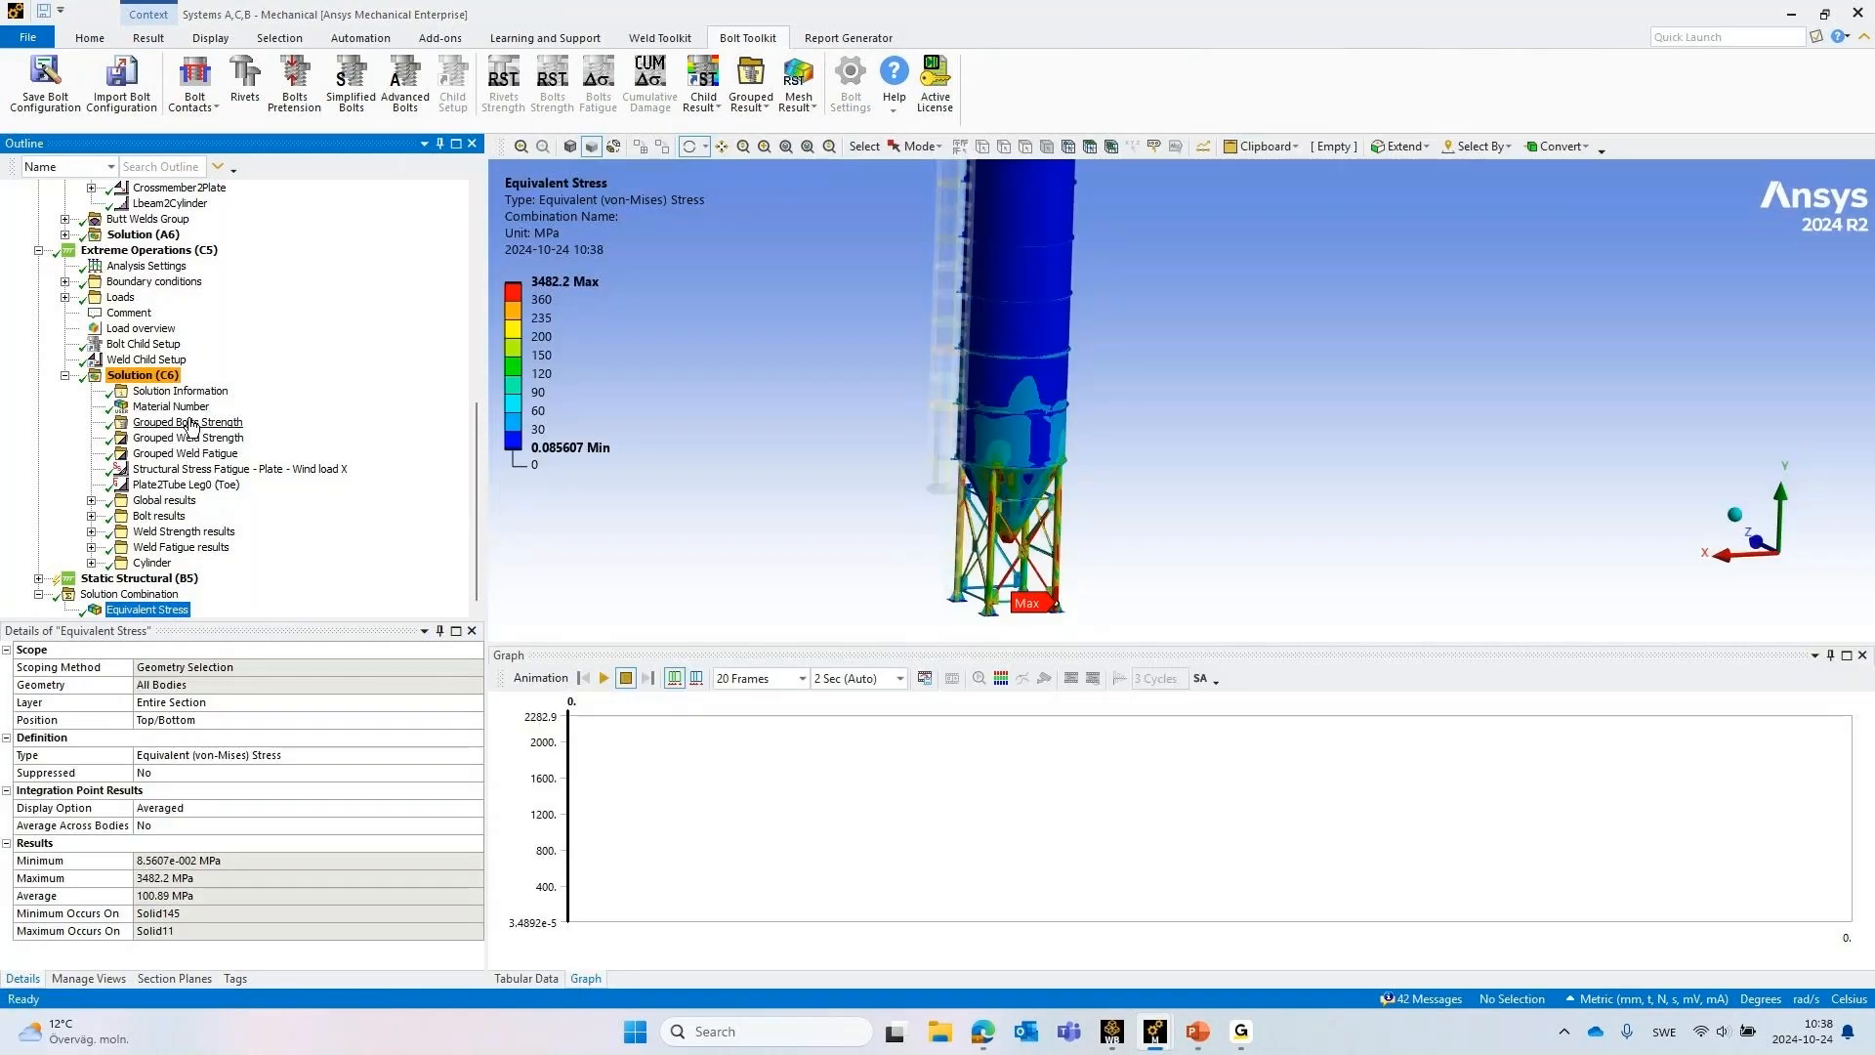
Show the Grouped Bolts Strength result and the grouped result types available for bolts and welds in Solution (C6)
click(190, 422)
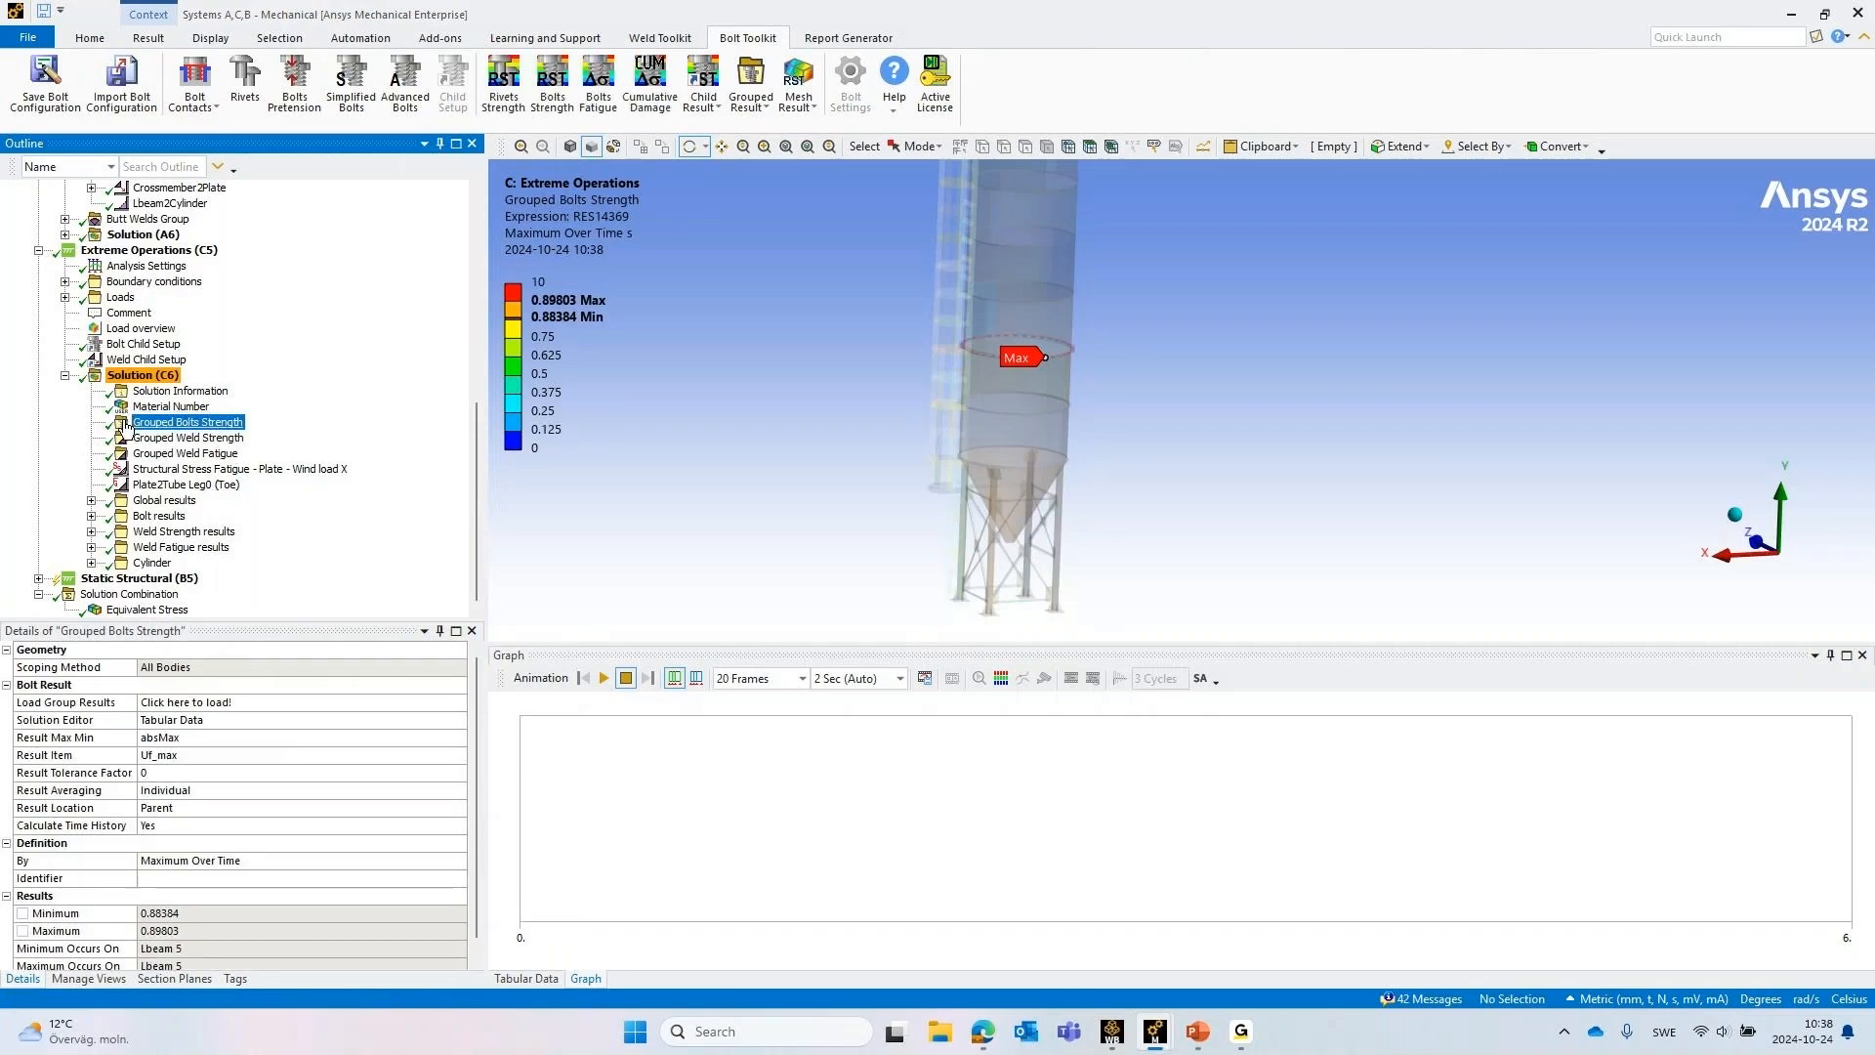
click(142, 375)
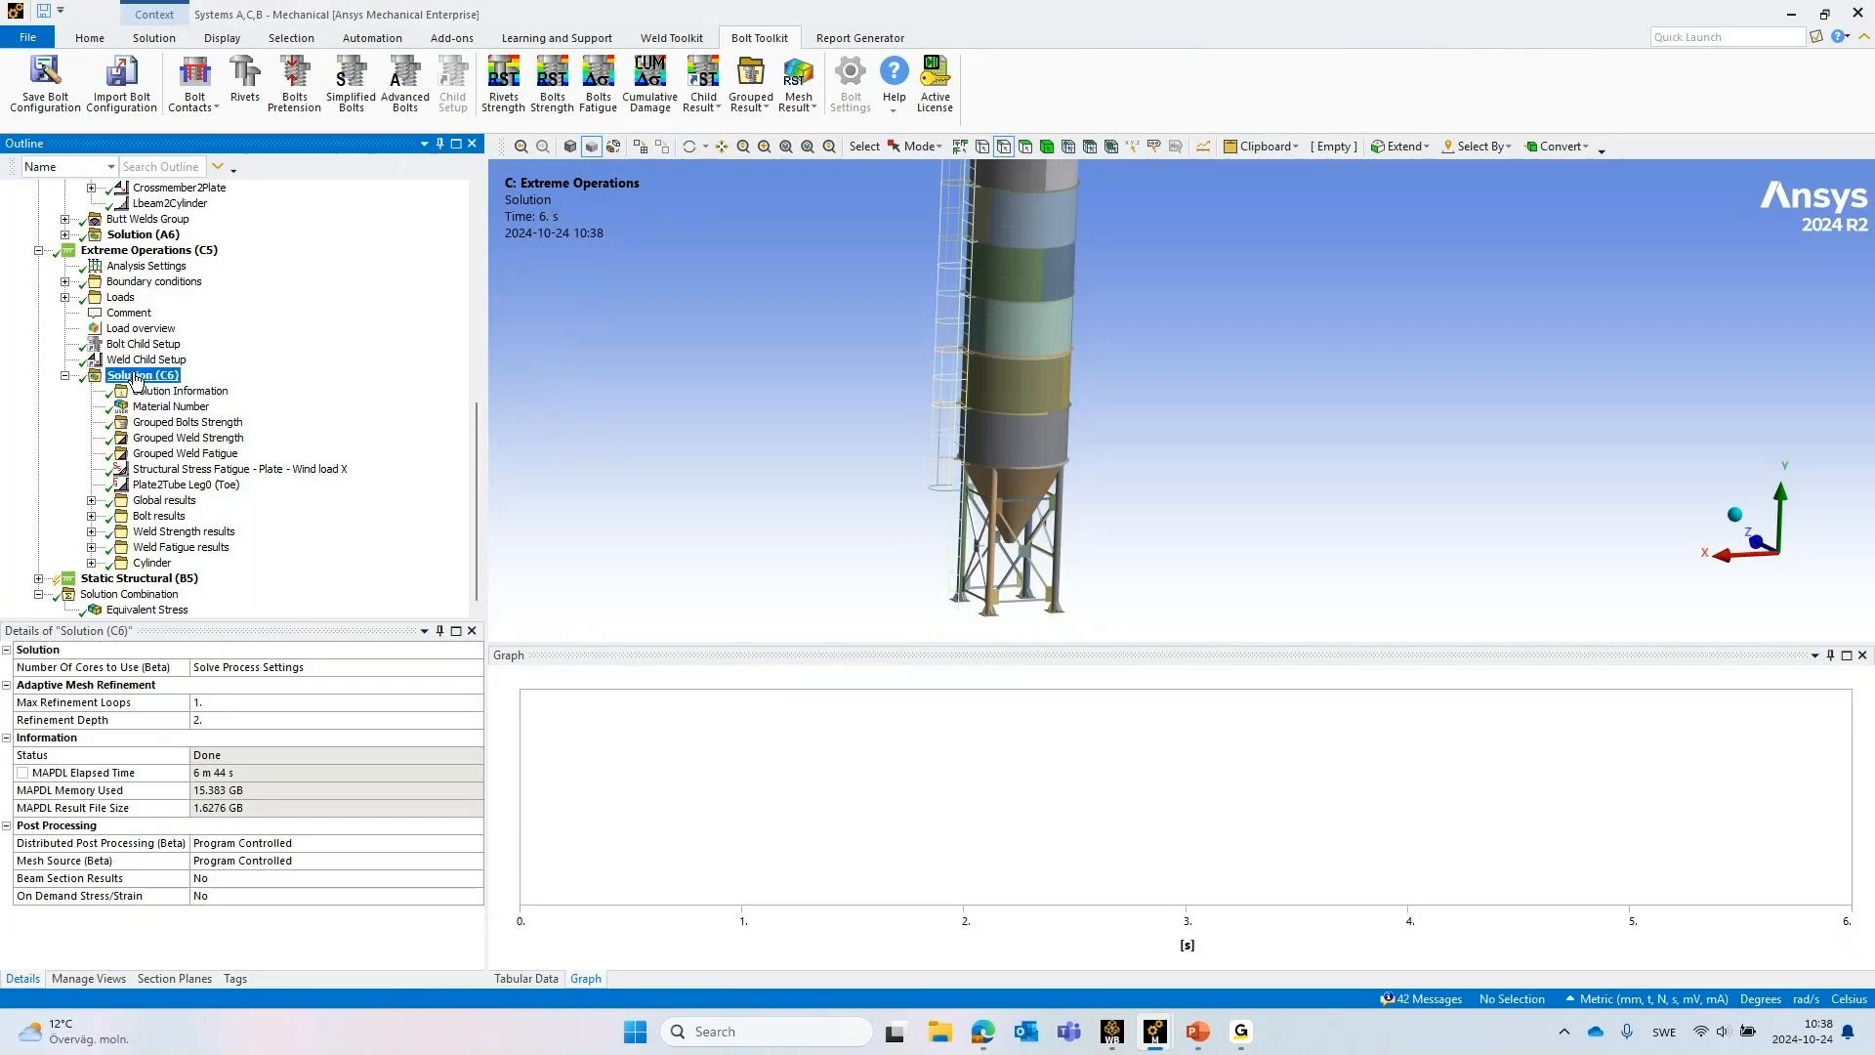
click(747, 100)
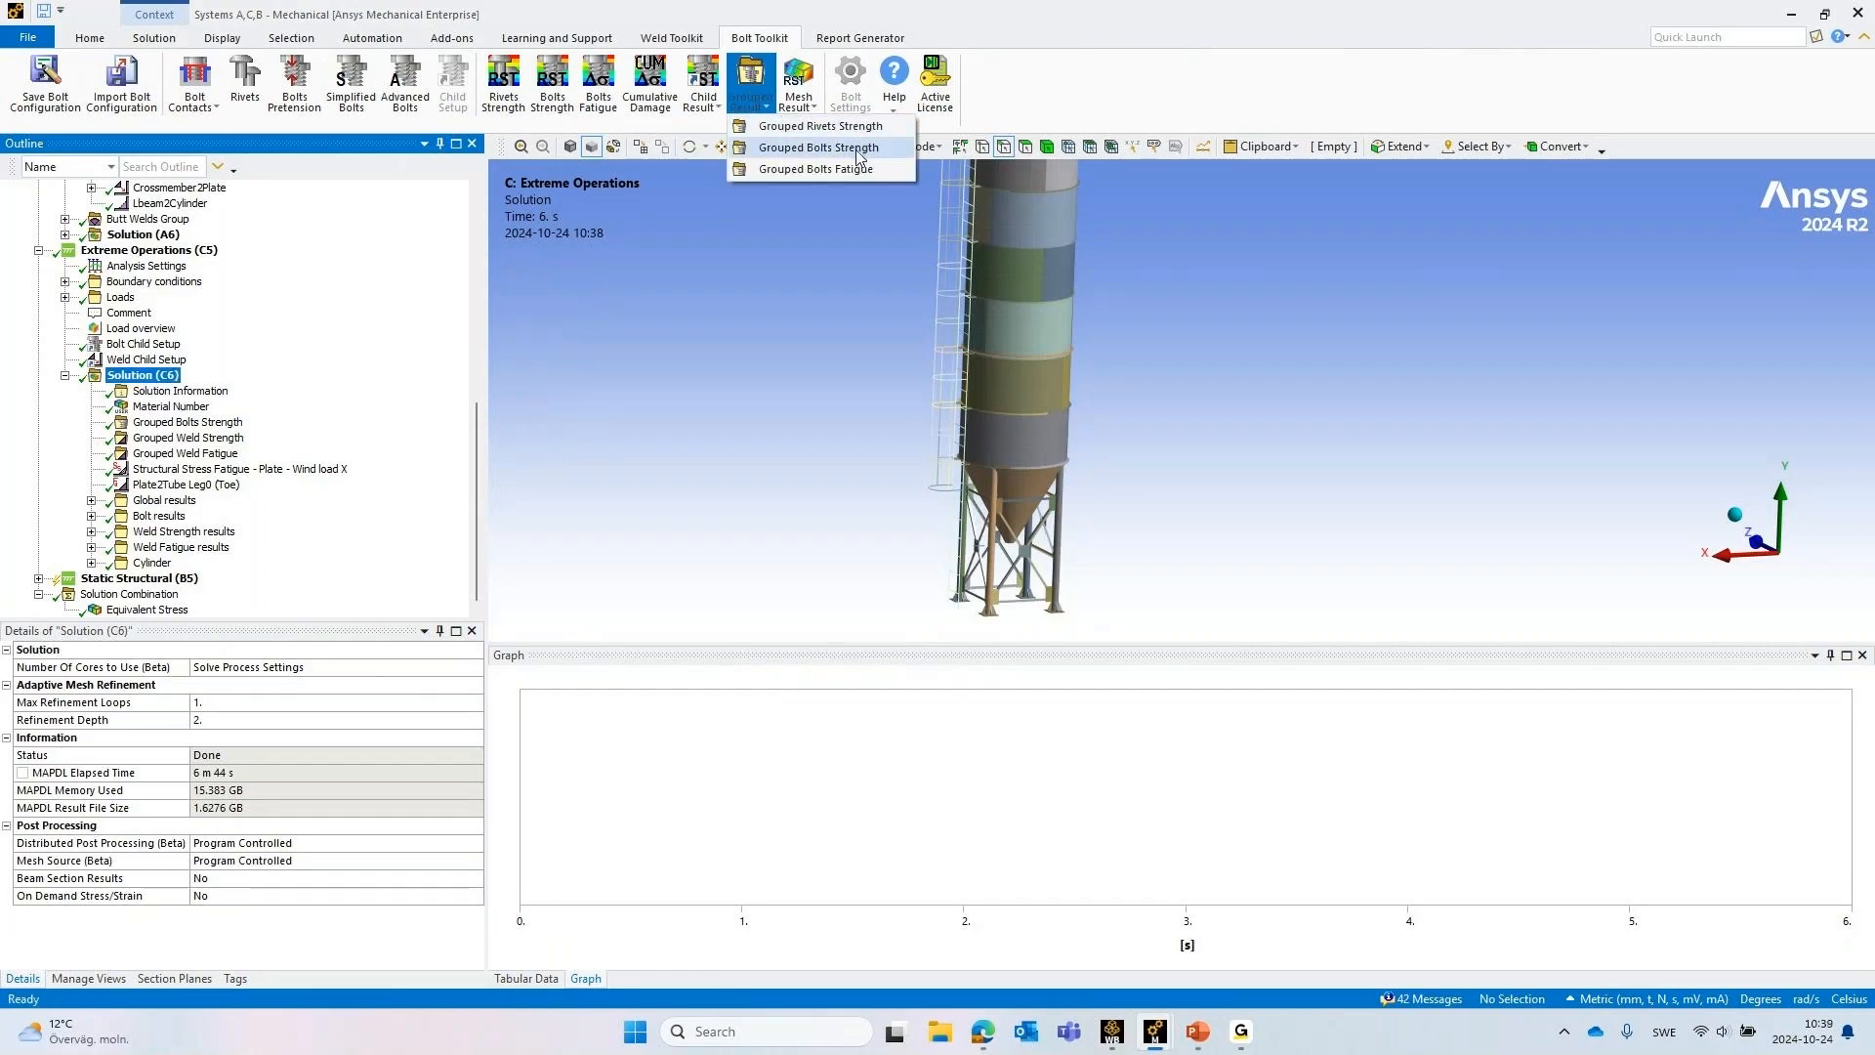
click(670, 37)
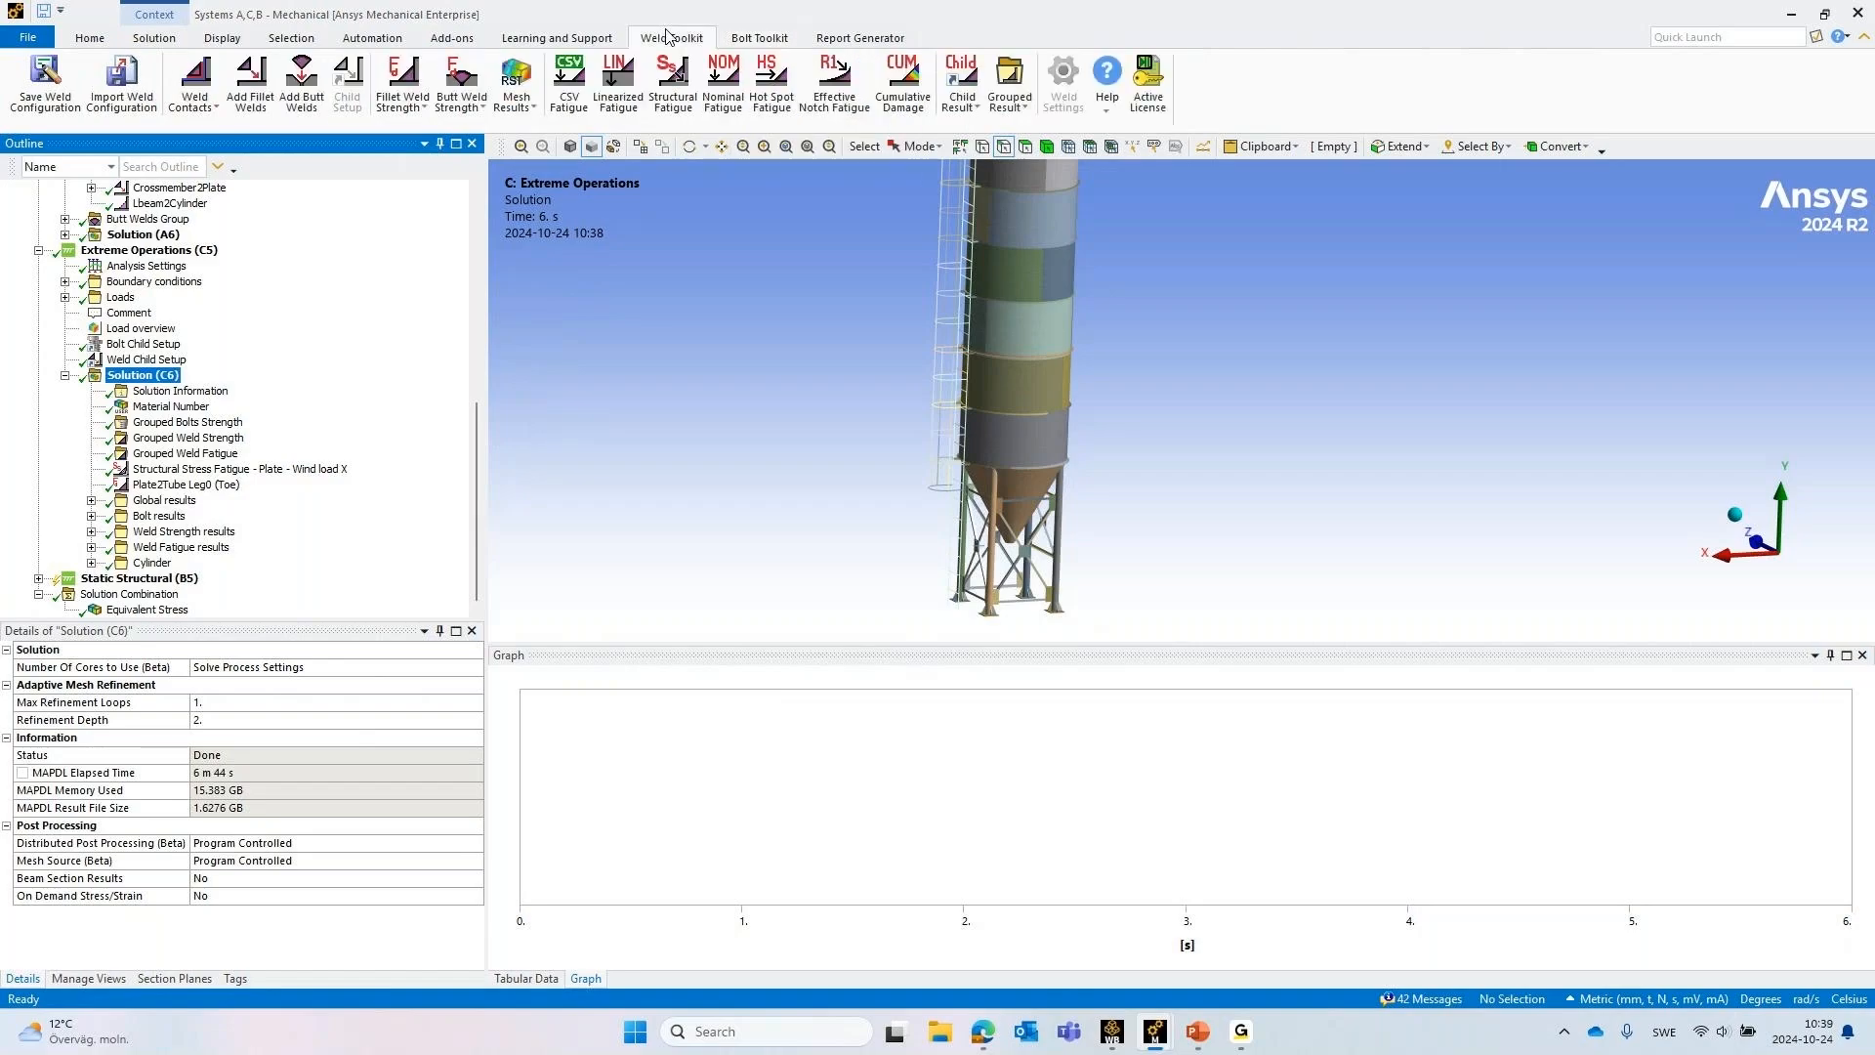
click(1011, 80)
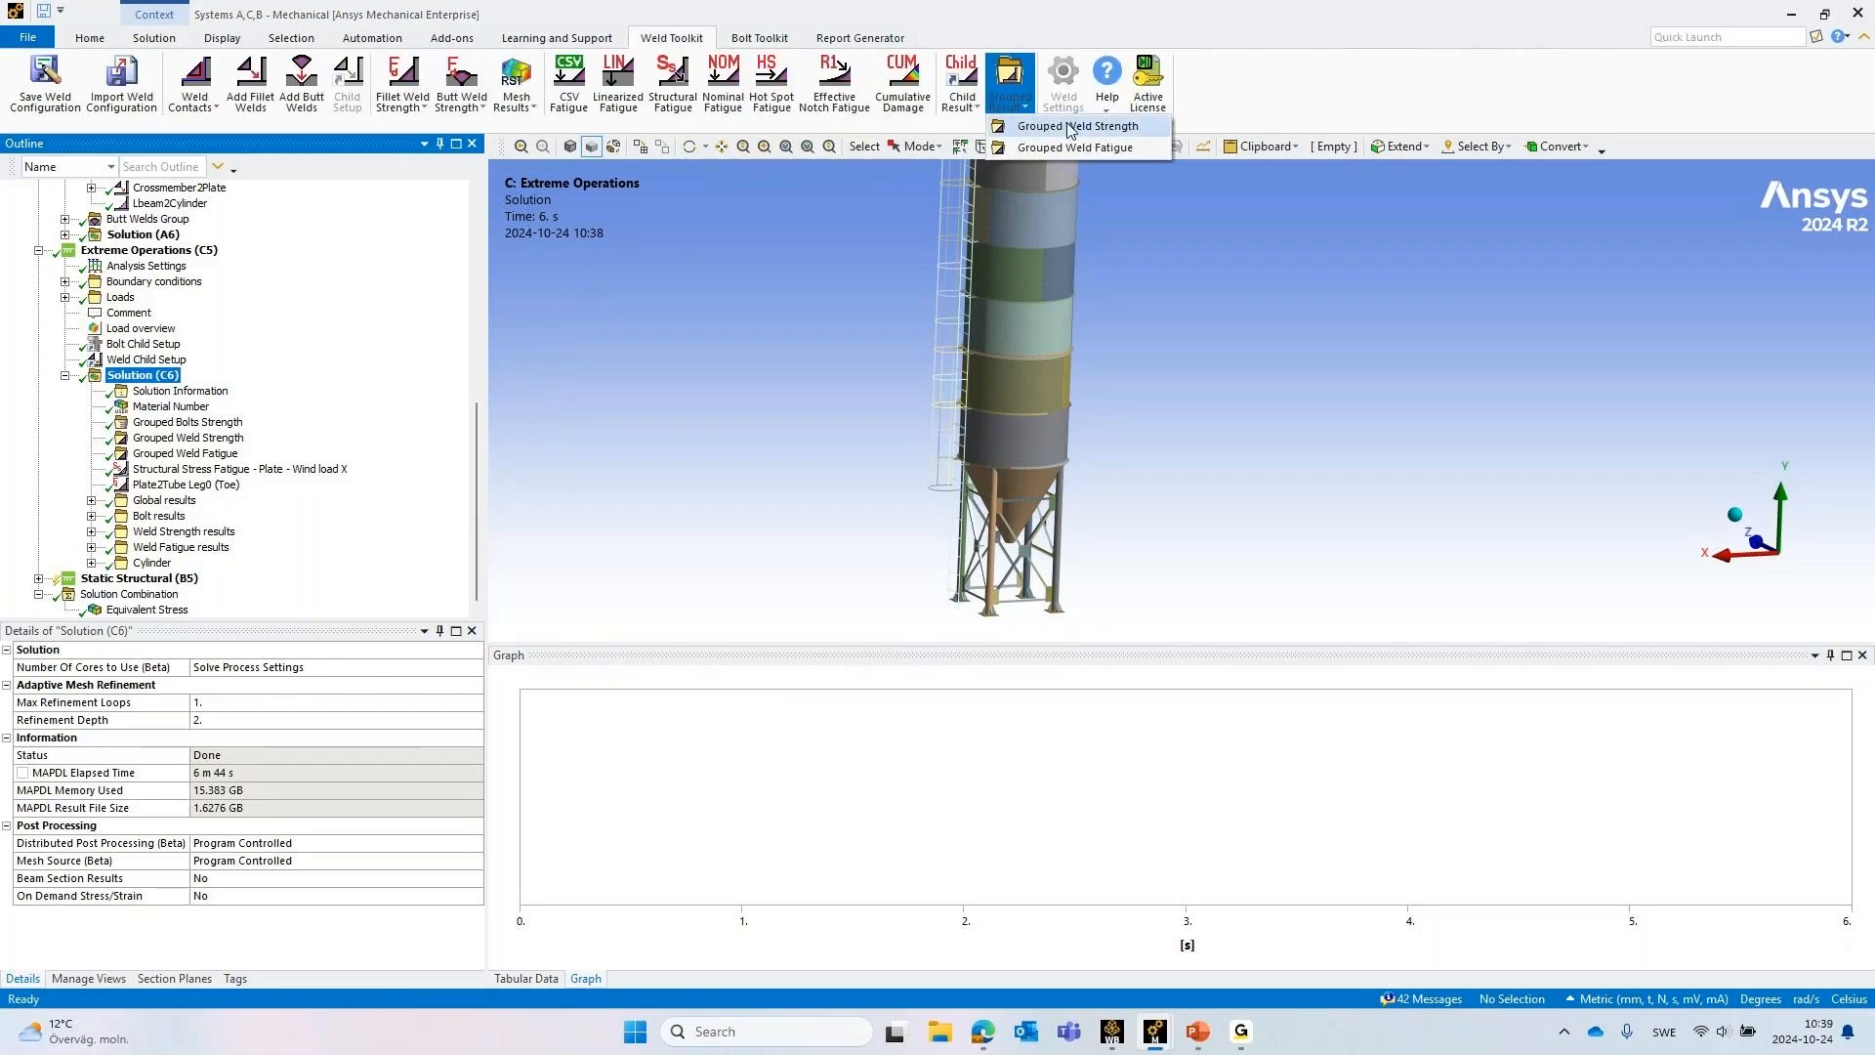
click(171, 423)
Inspect the analyses and result objects combined in the Grouped Weld Strength solution editor, including the analysis choices, without changing them
click(161, 439)
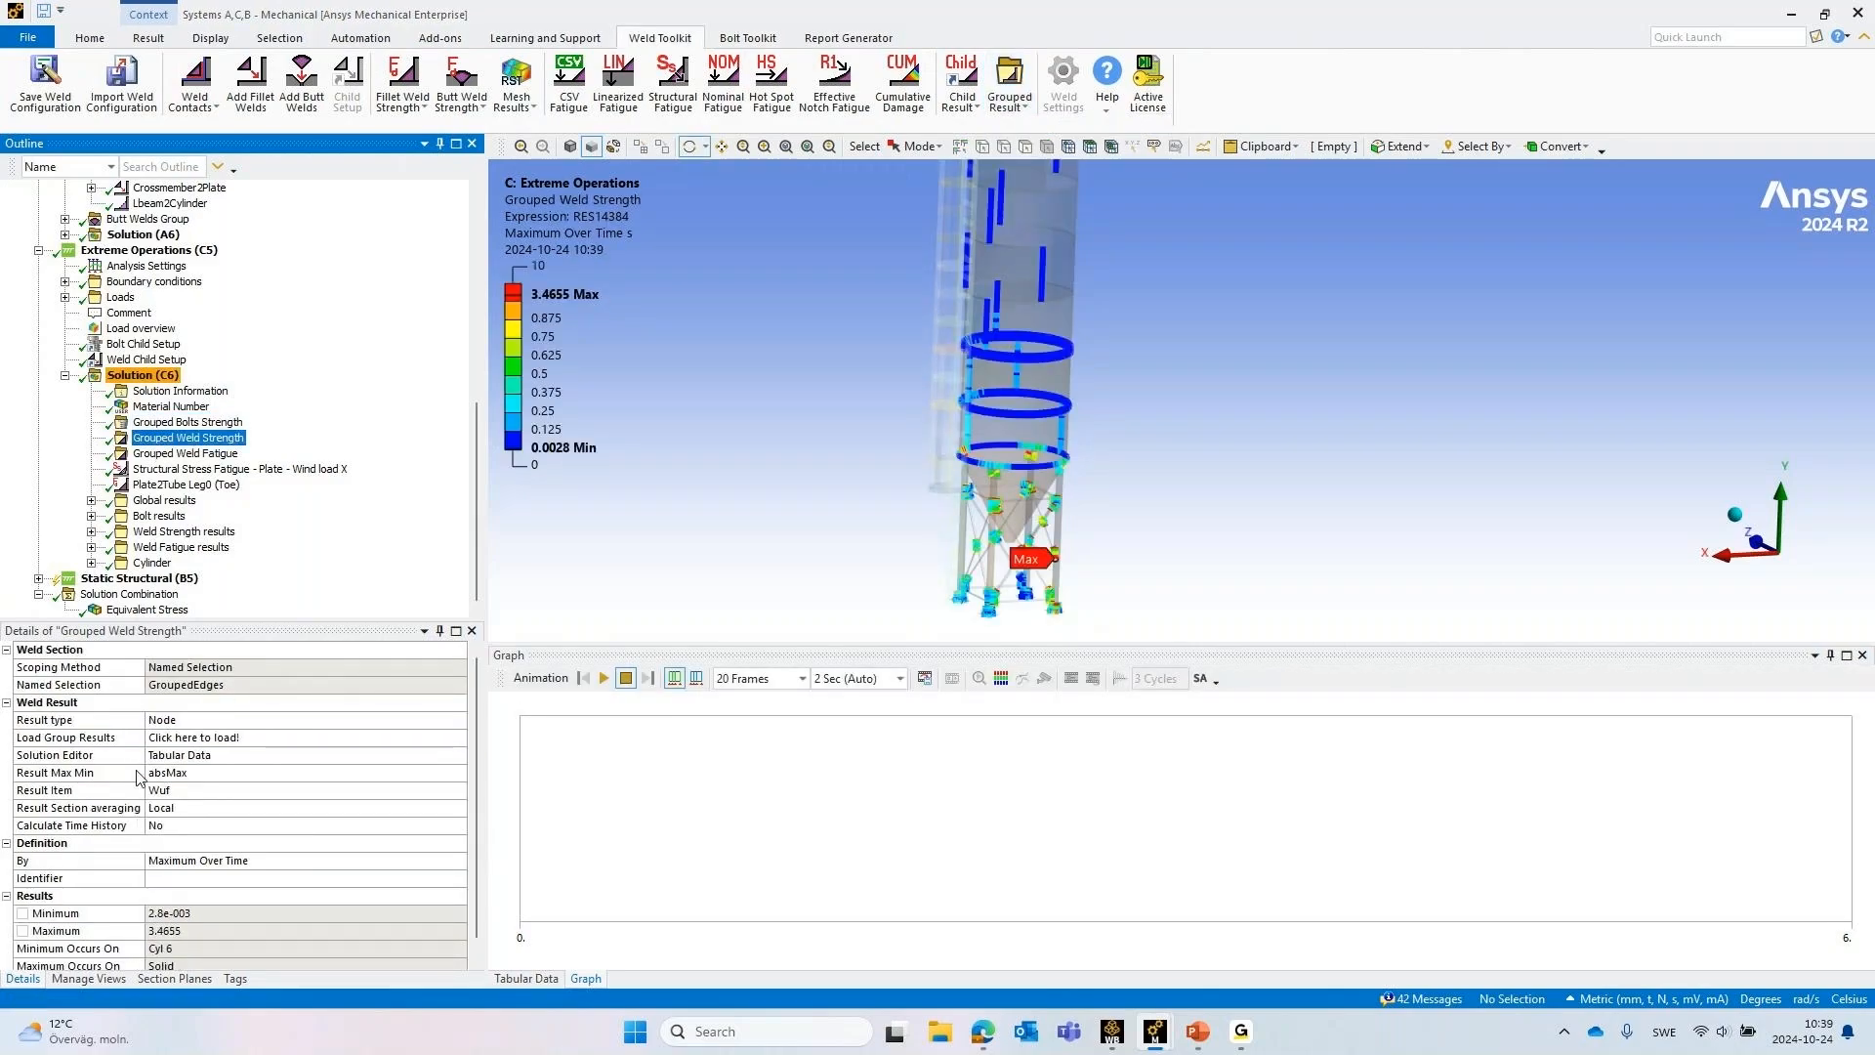
click(172, 758)
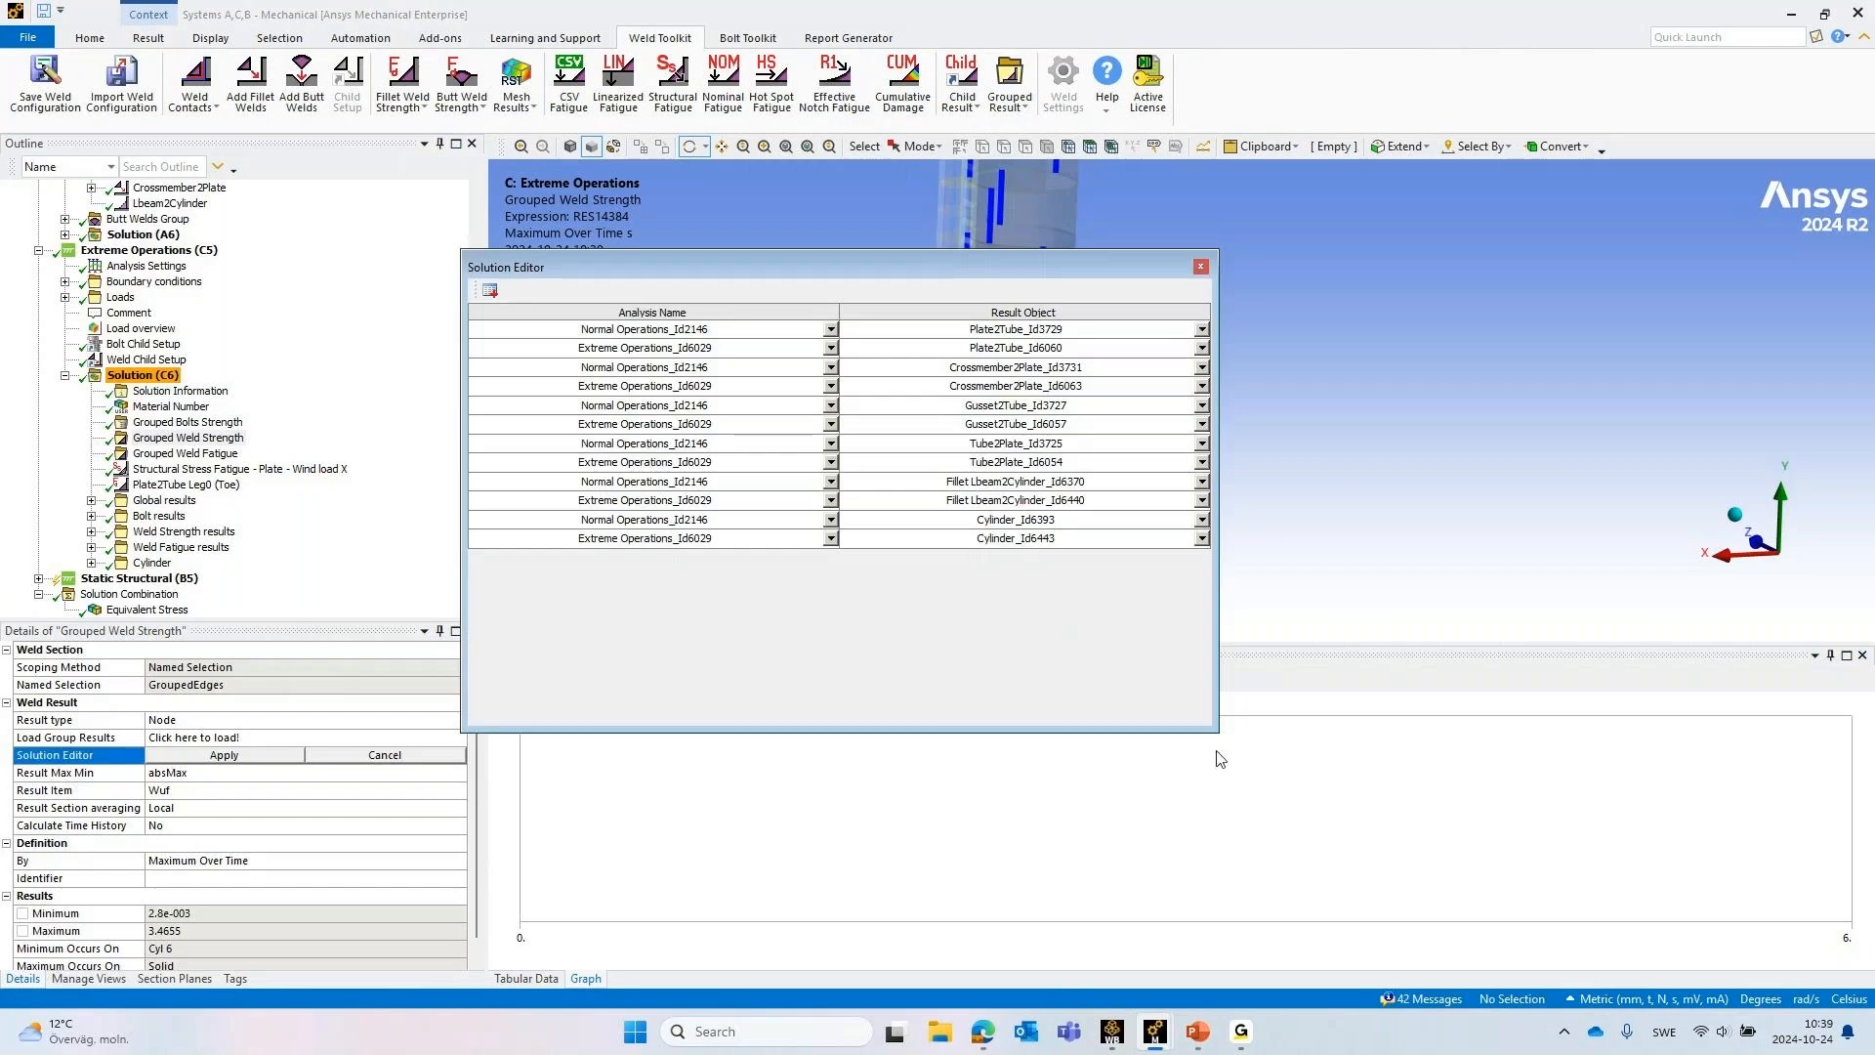
click(831, 330)
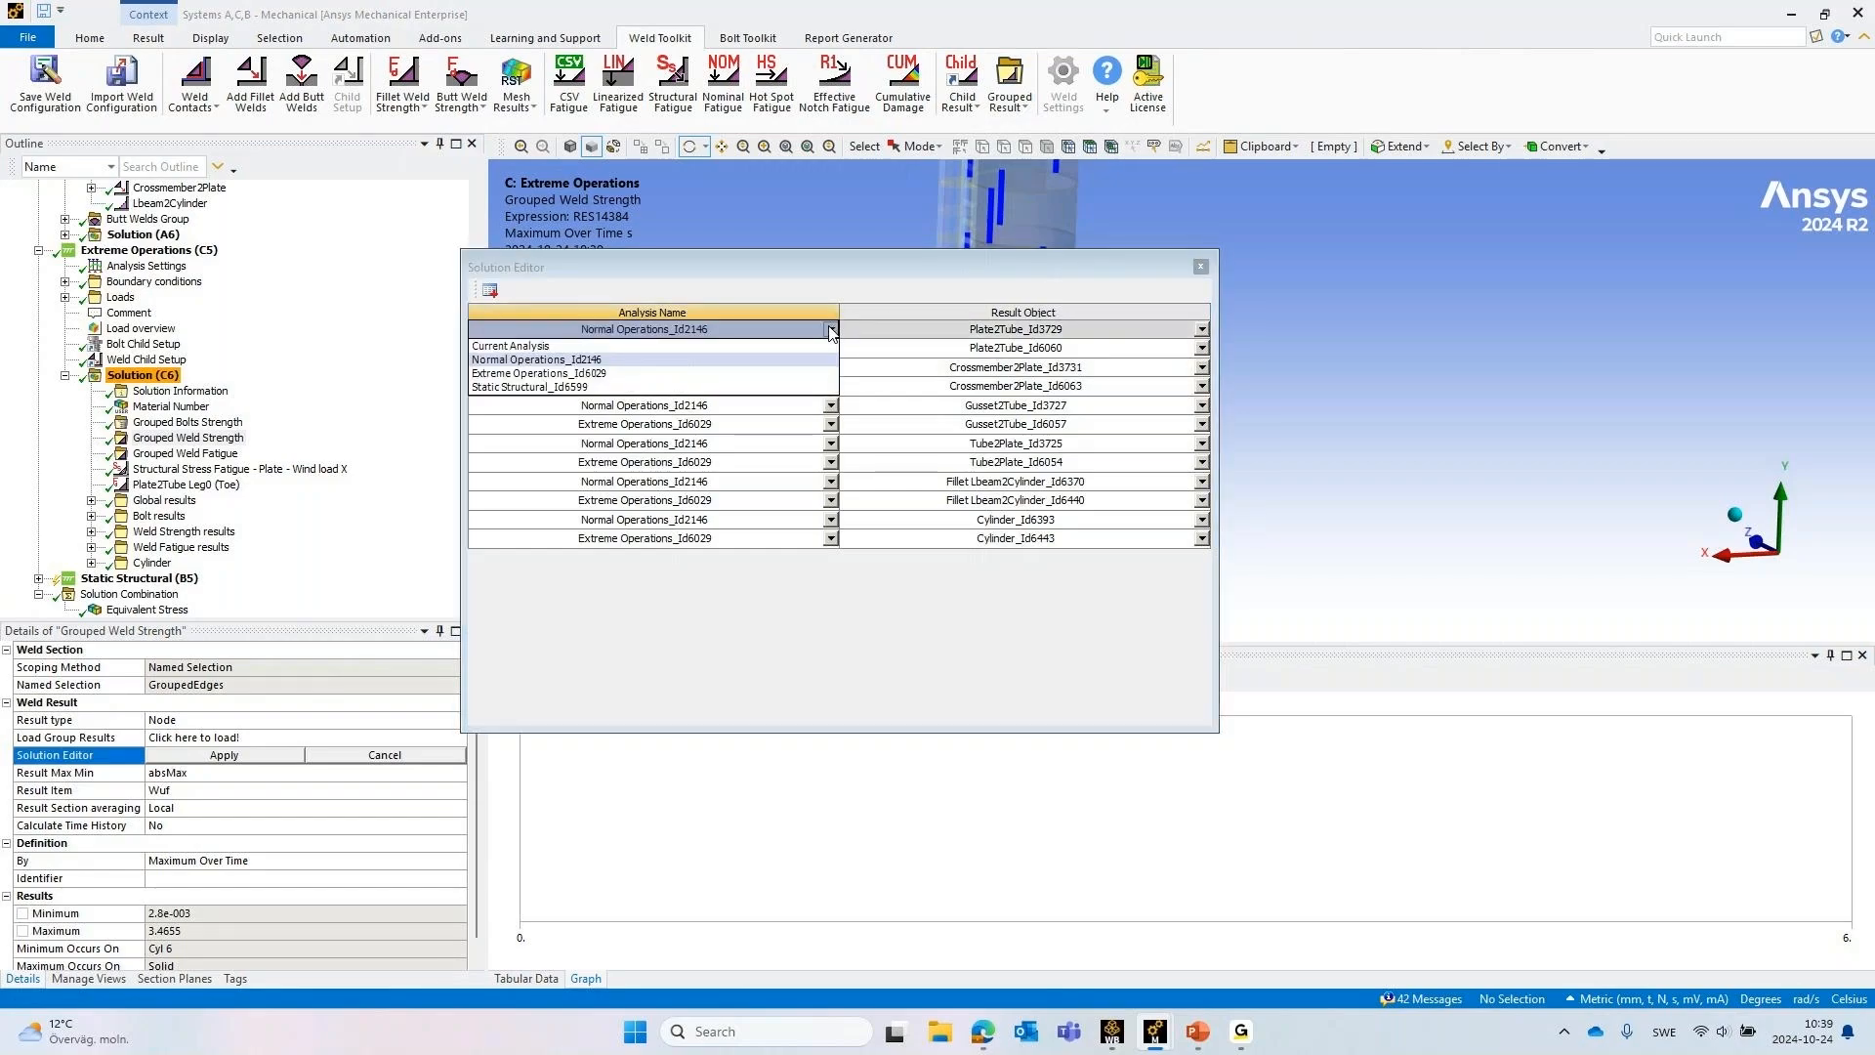
click(831, 330)
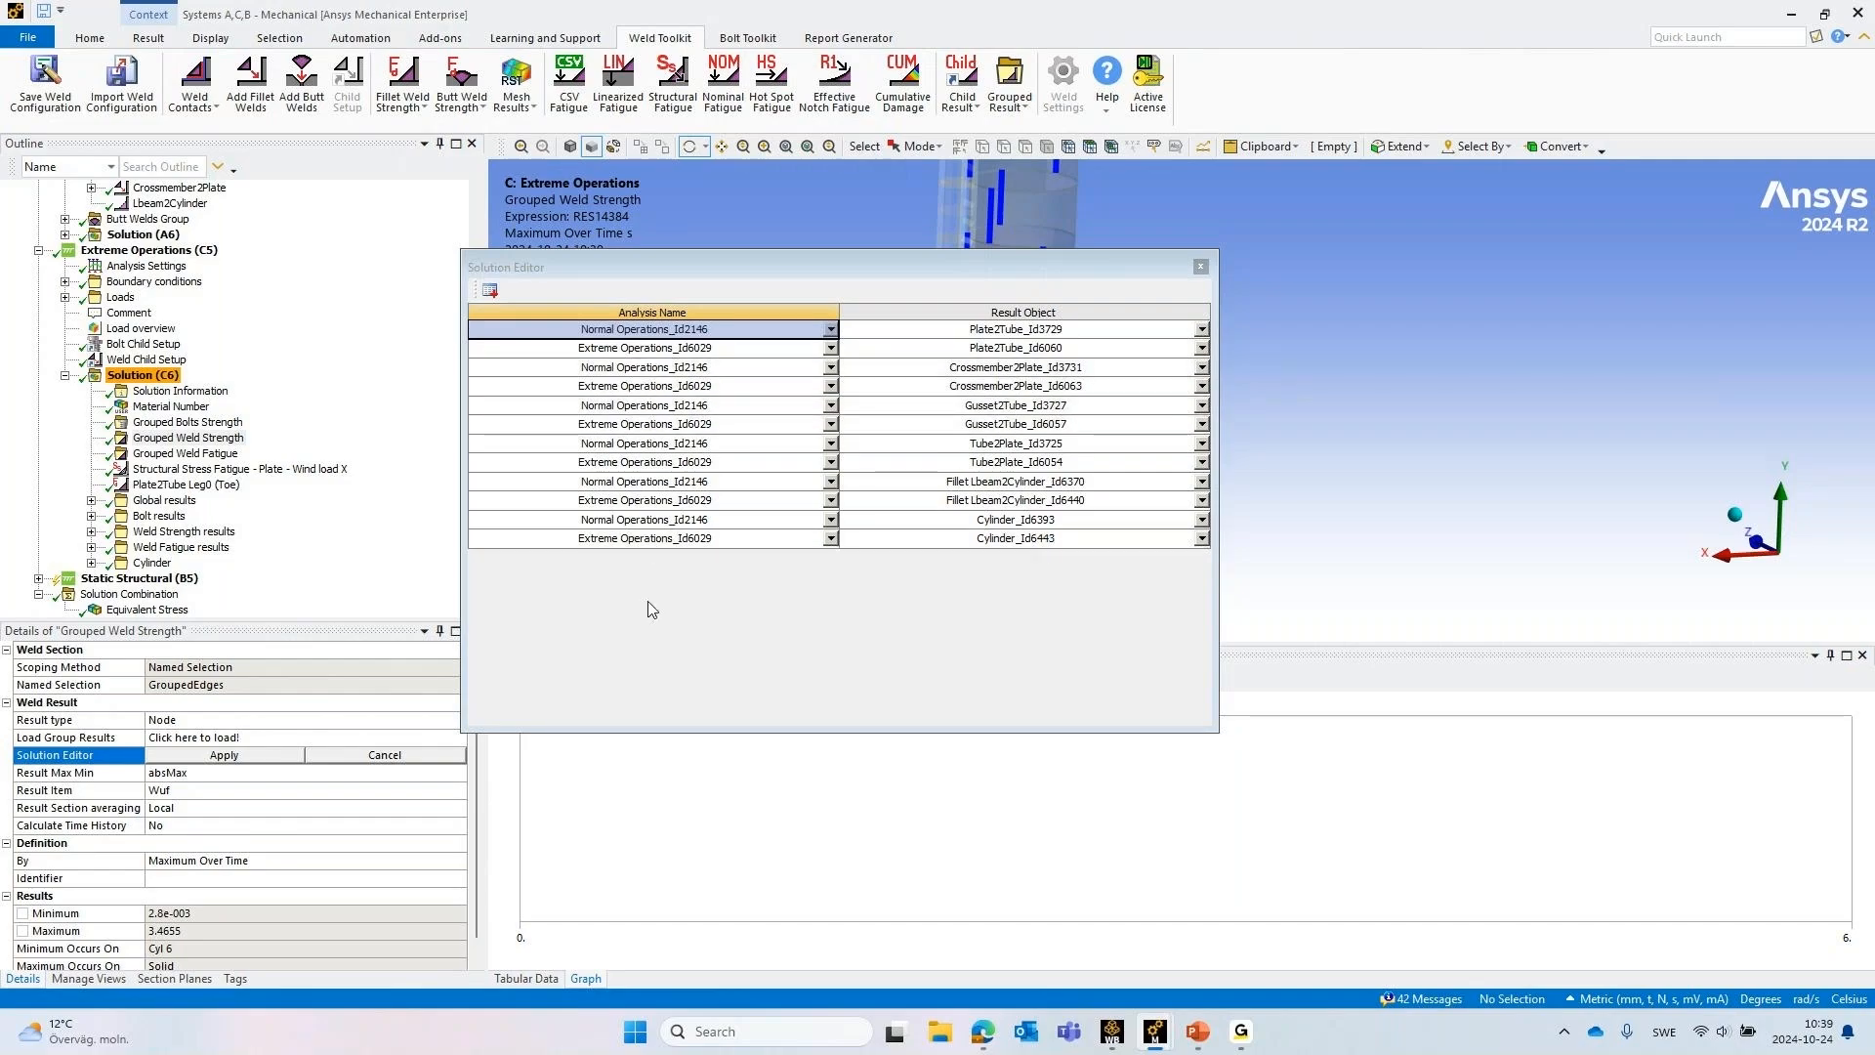
click(367, 760)
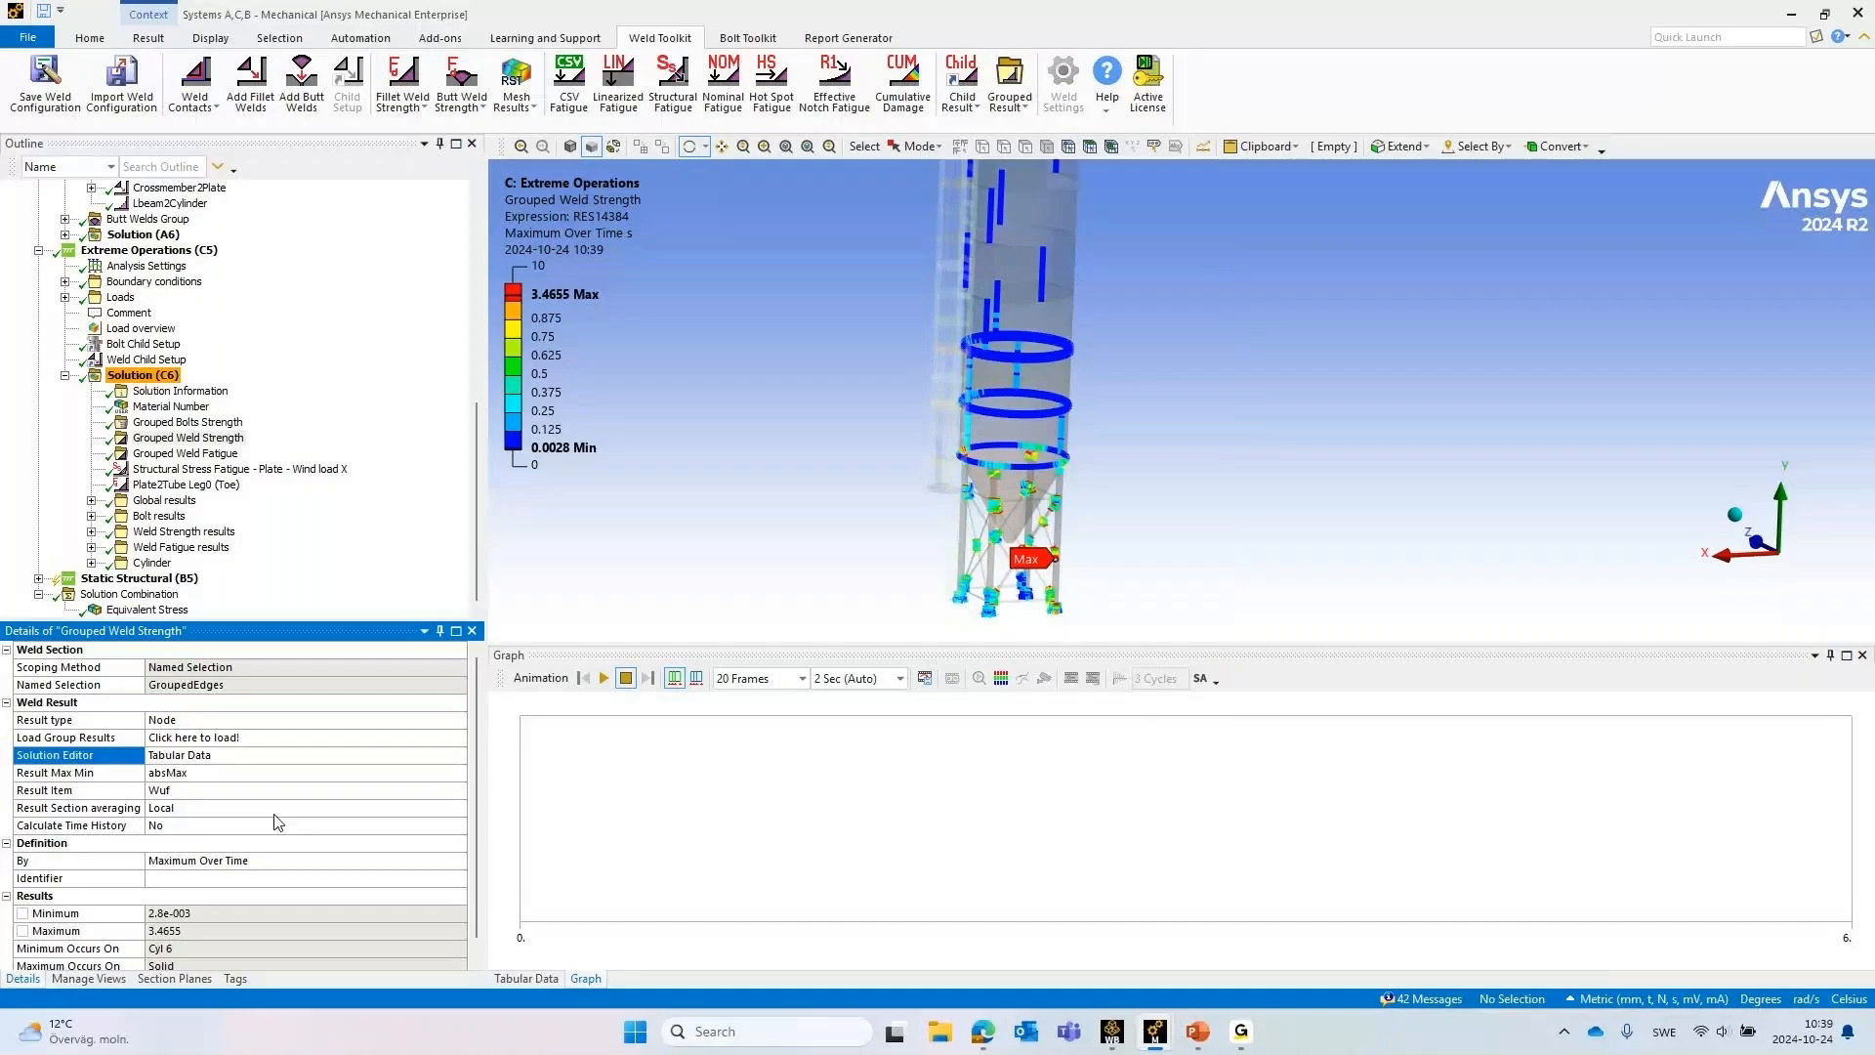
Review the Result Max Min and By options of Grouped Weld Strength, keeping absMax and Maximum Over Time
click(200, 772)
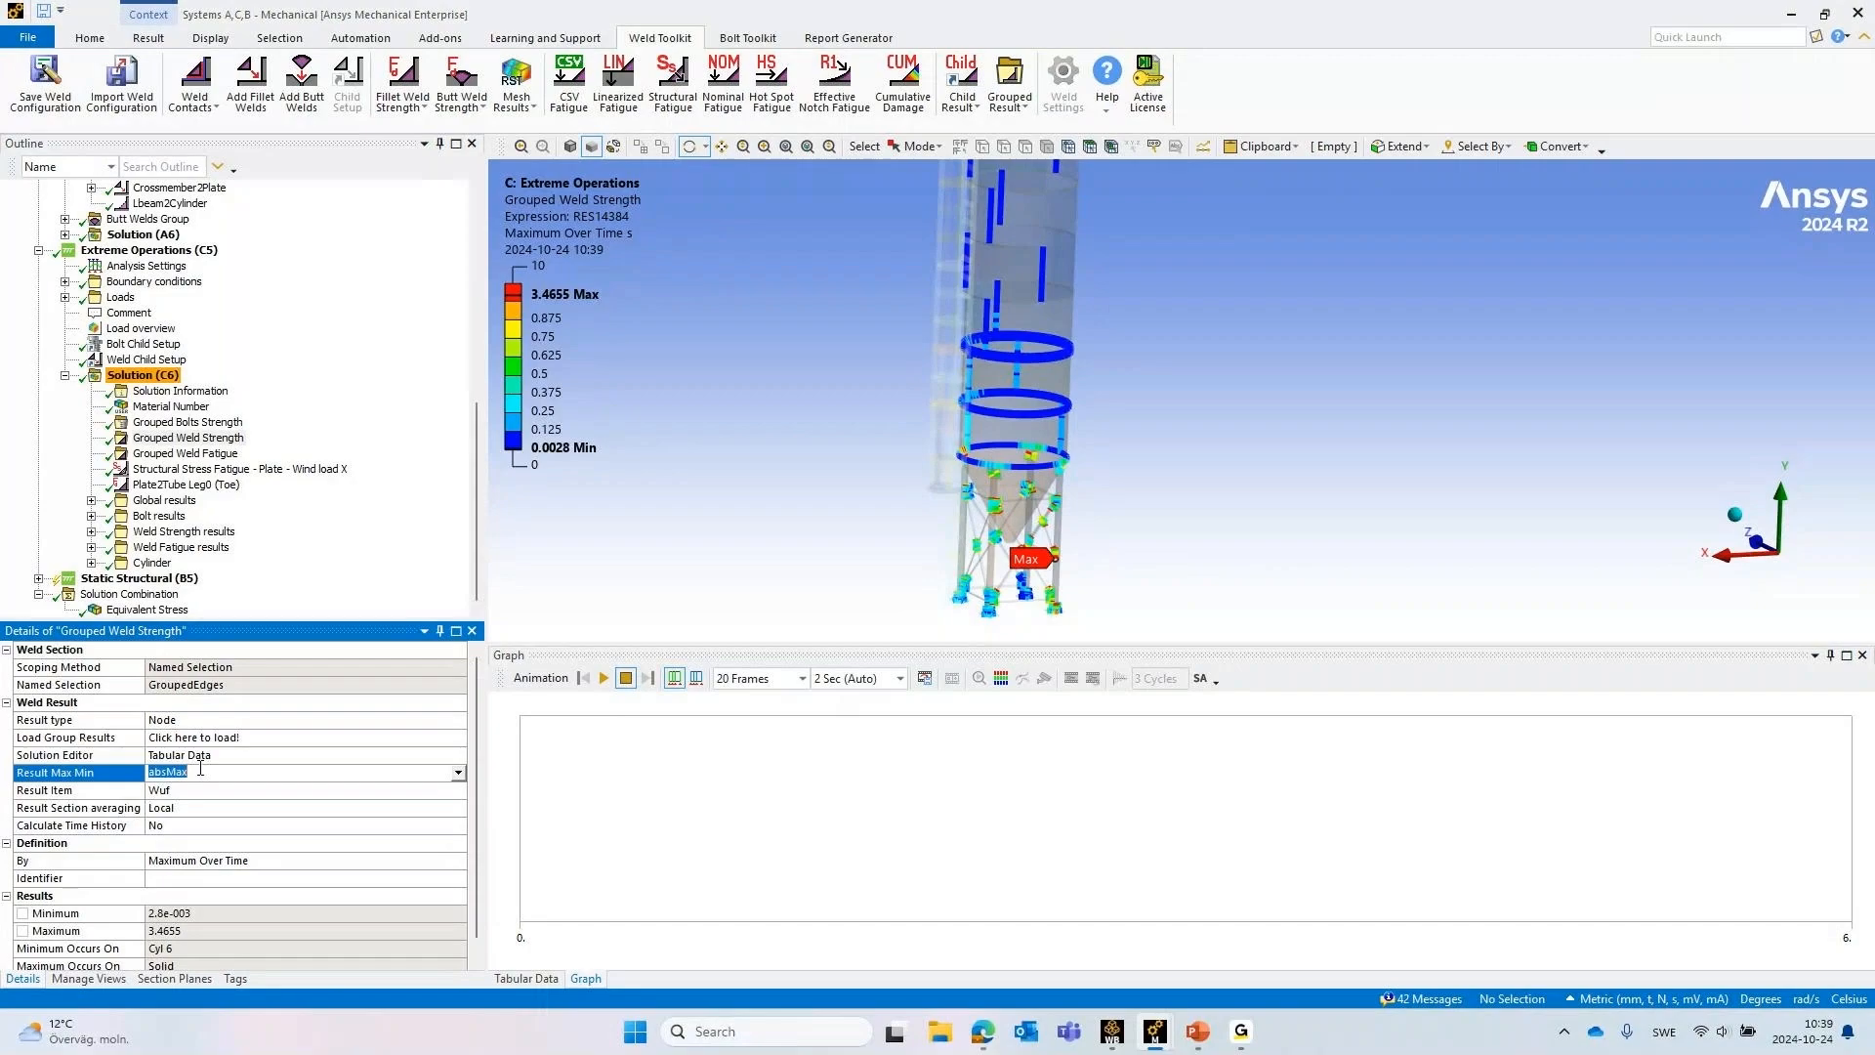
click(200, 772)
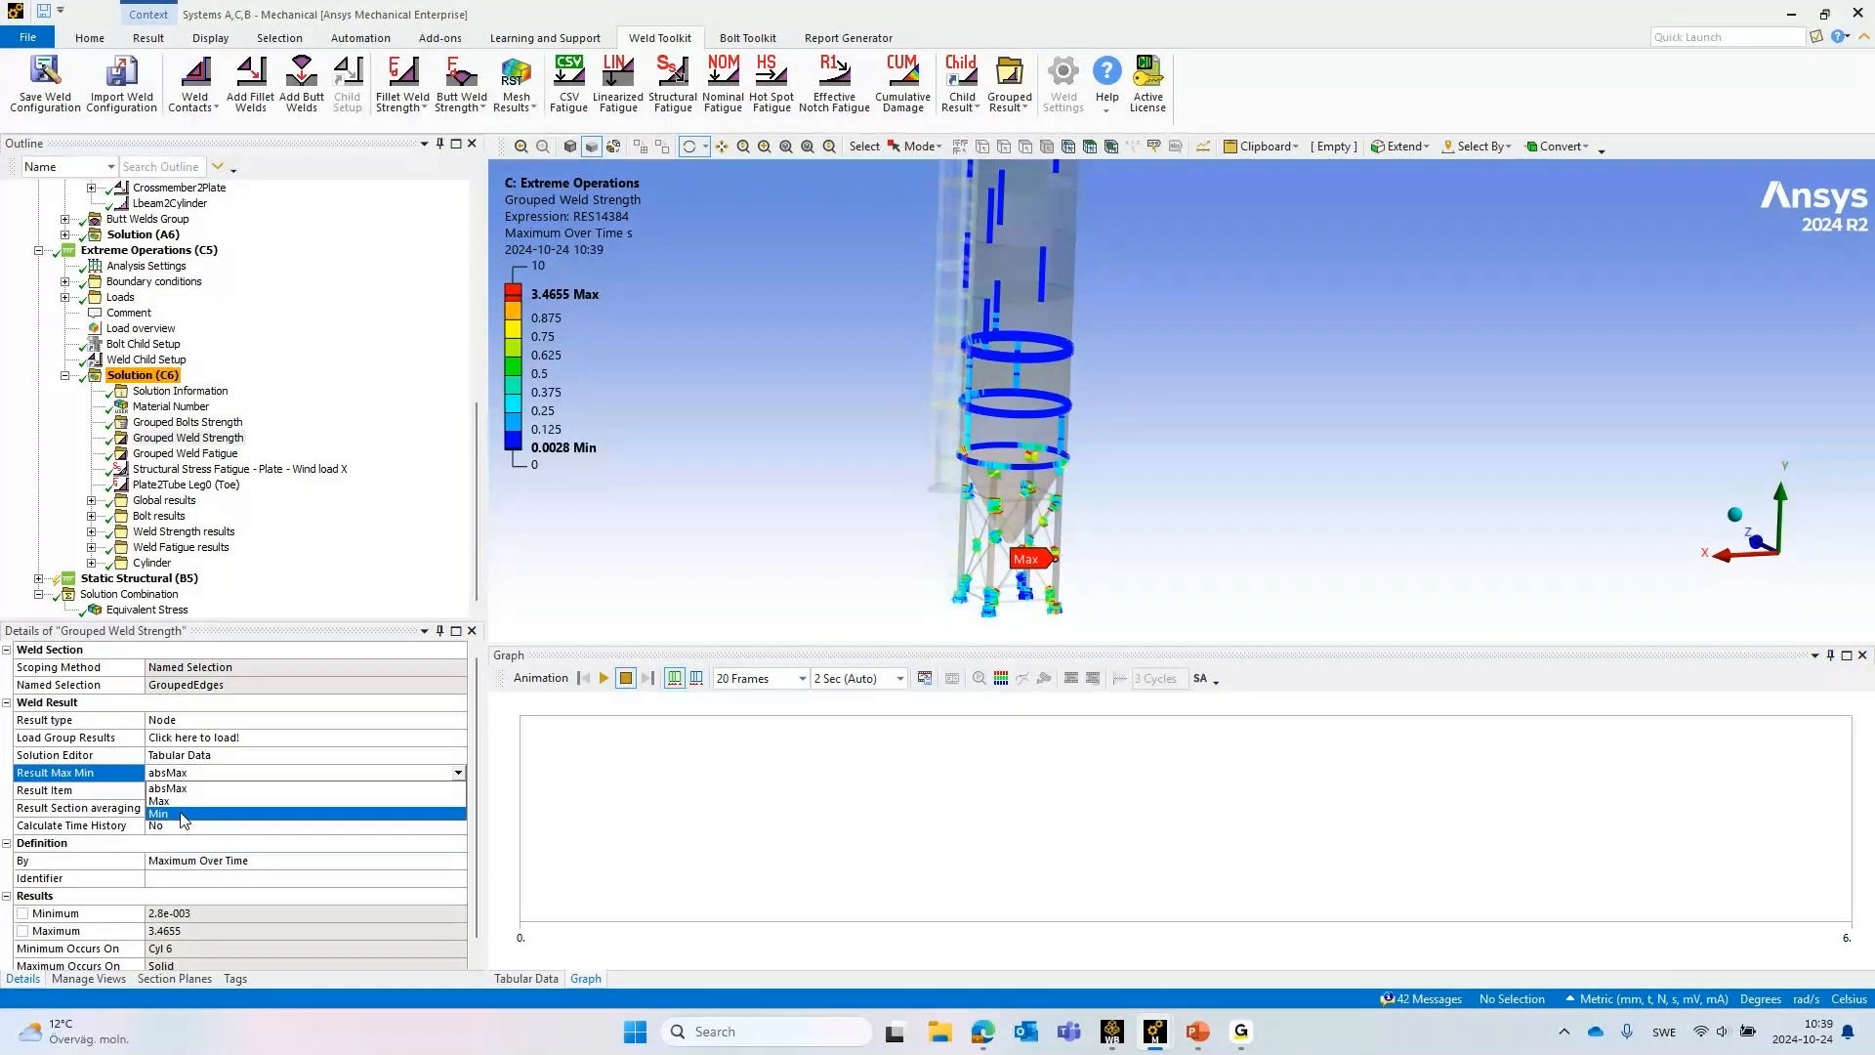
click(227, 773)
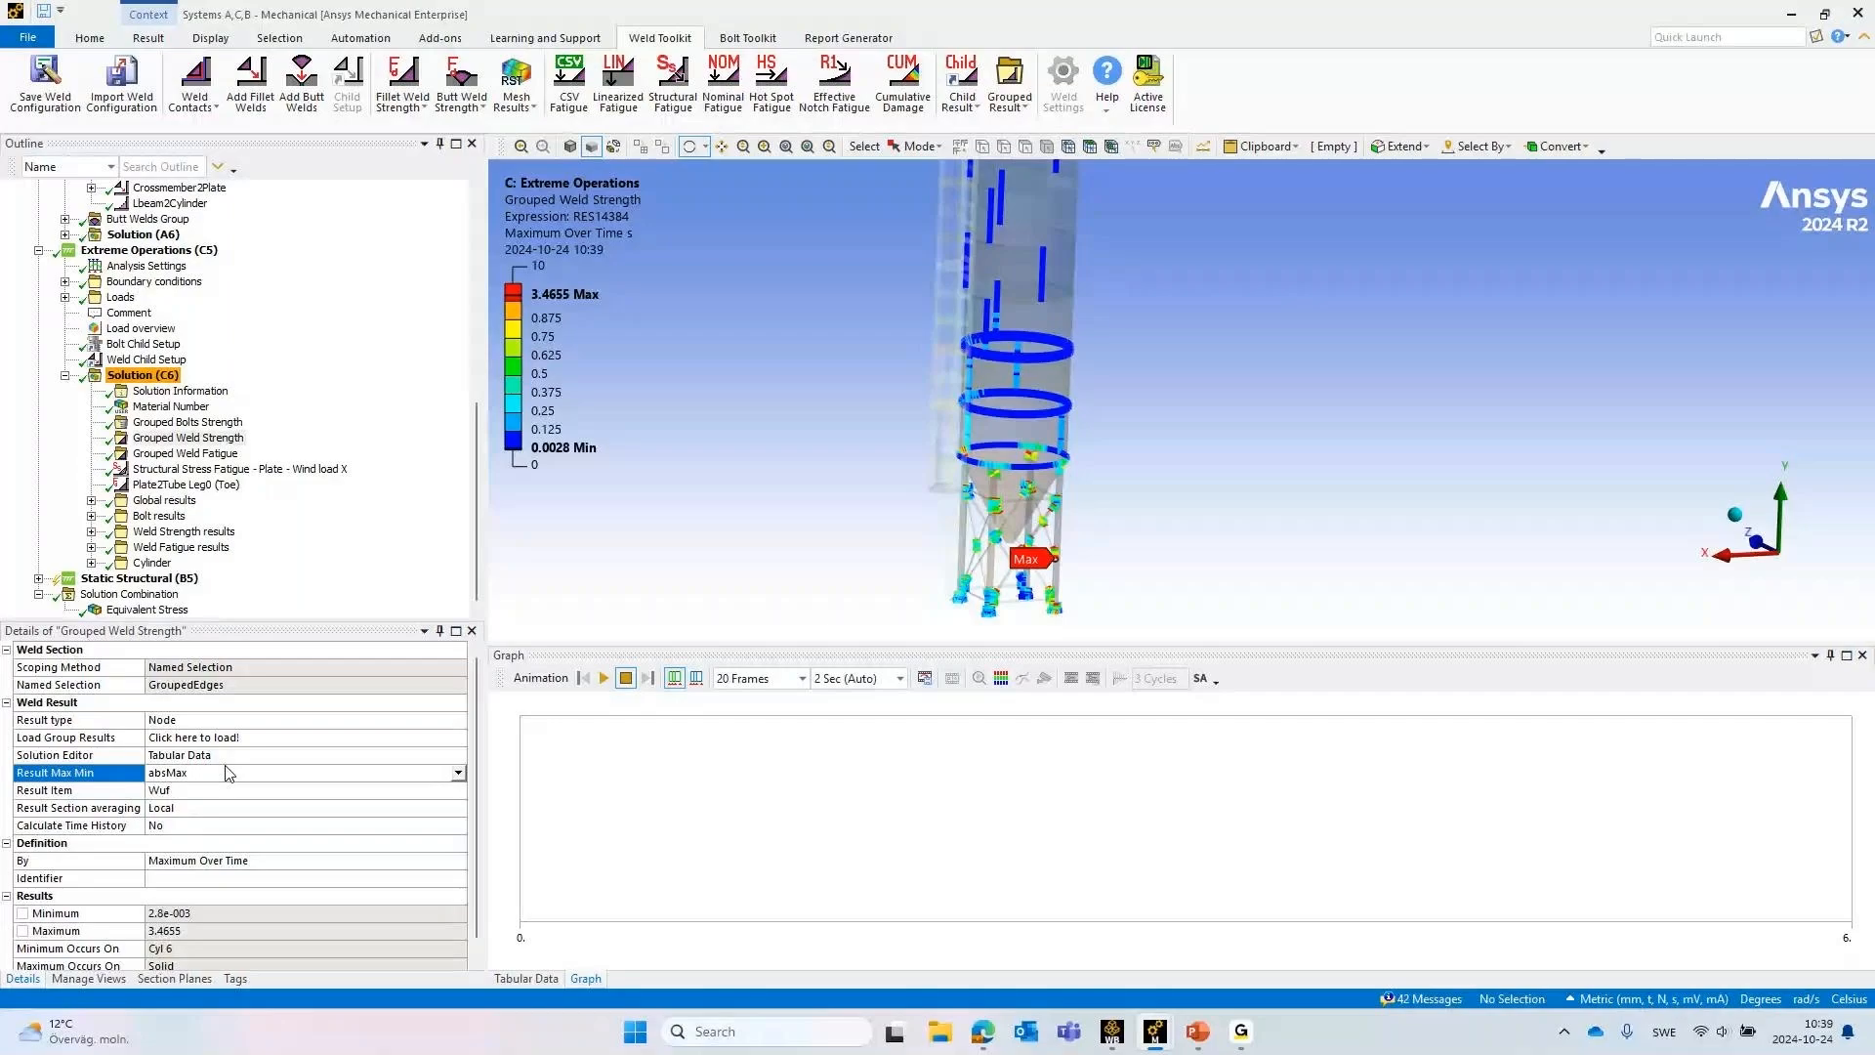
click(456, 863)
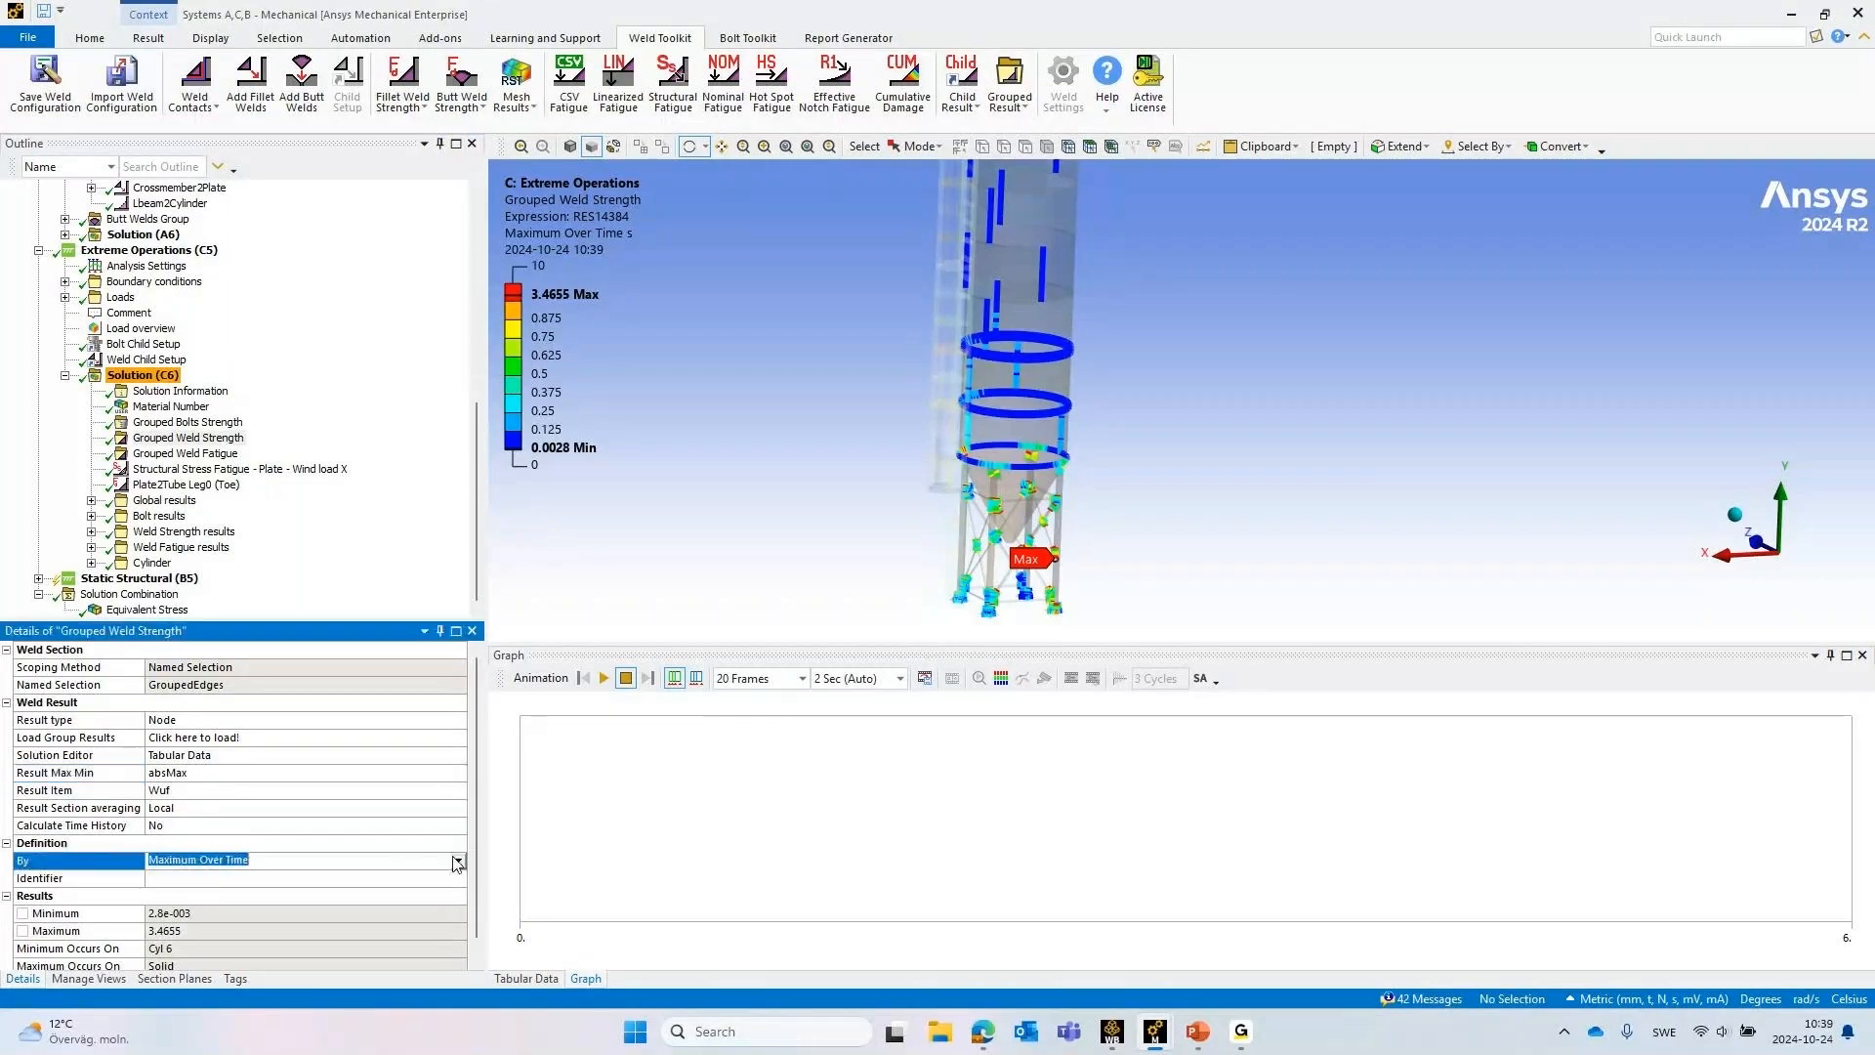
click(460, 867)
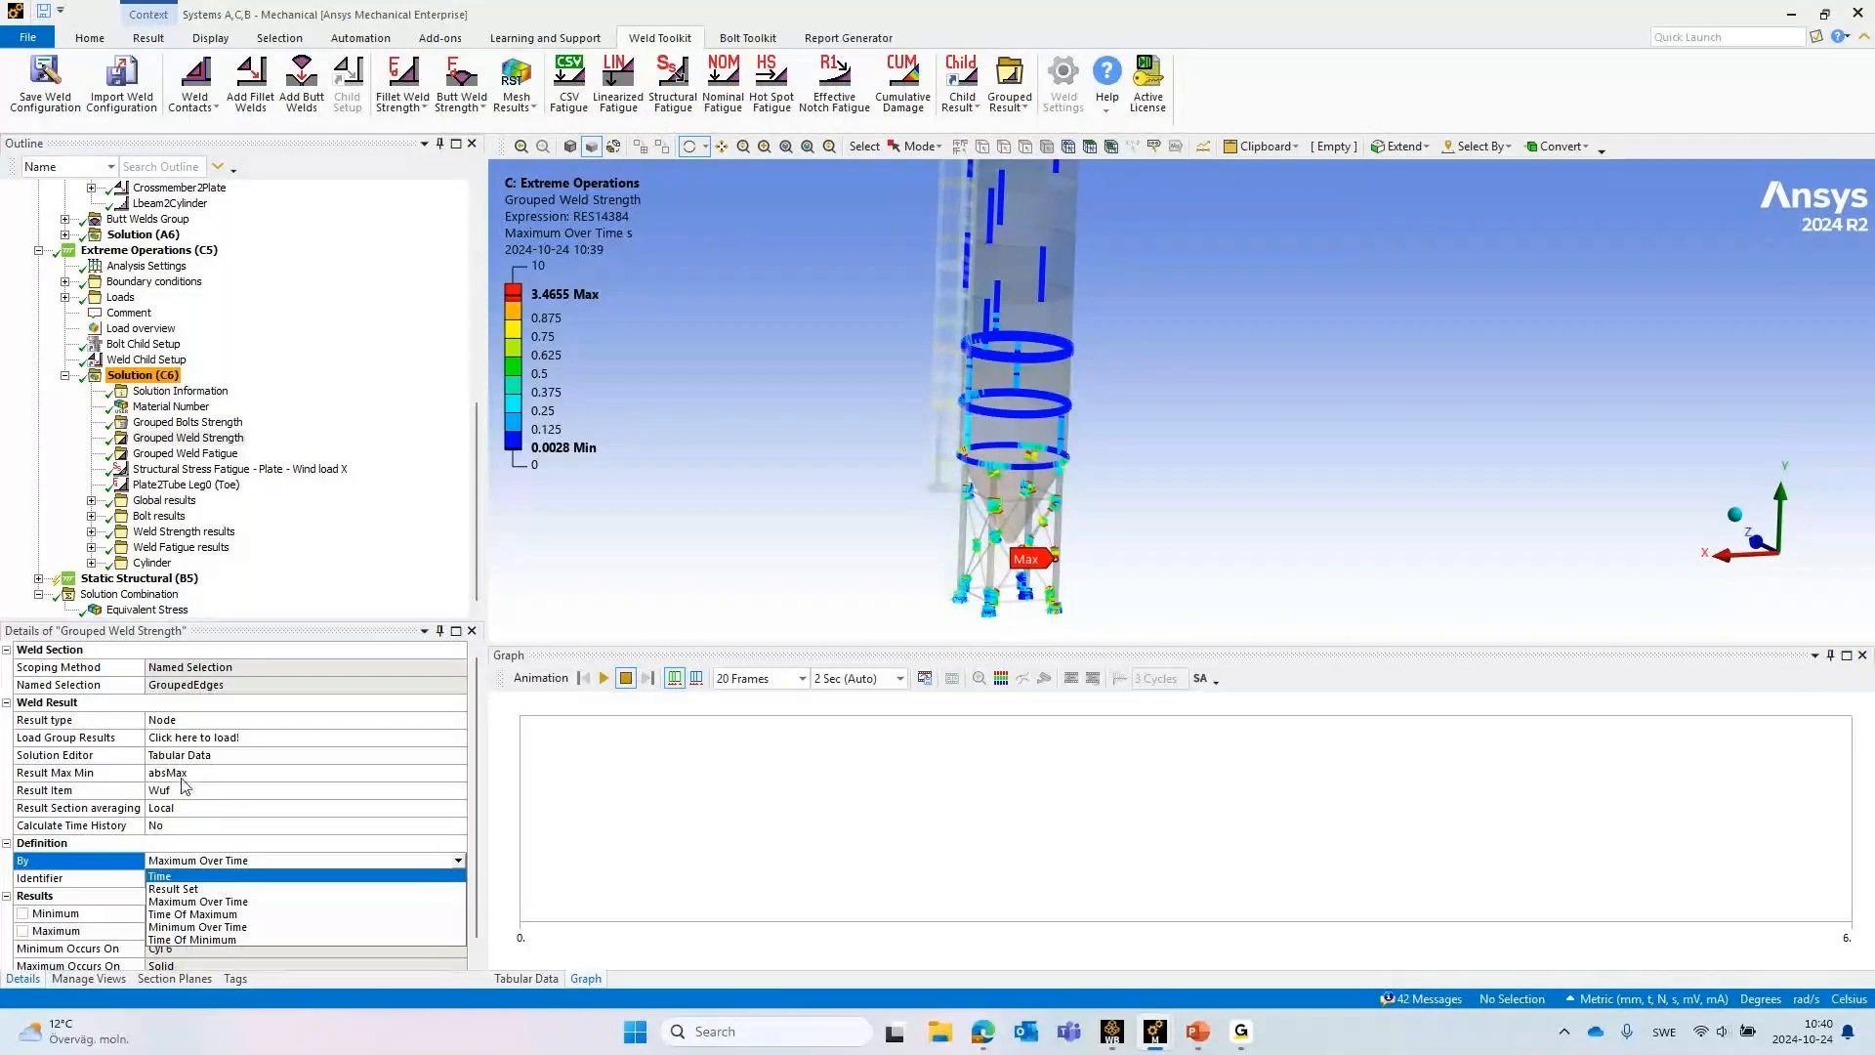
click(245, 904)
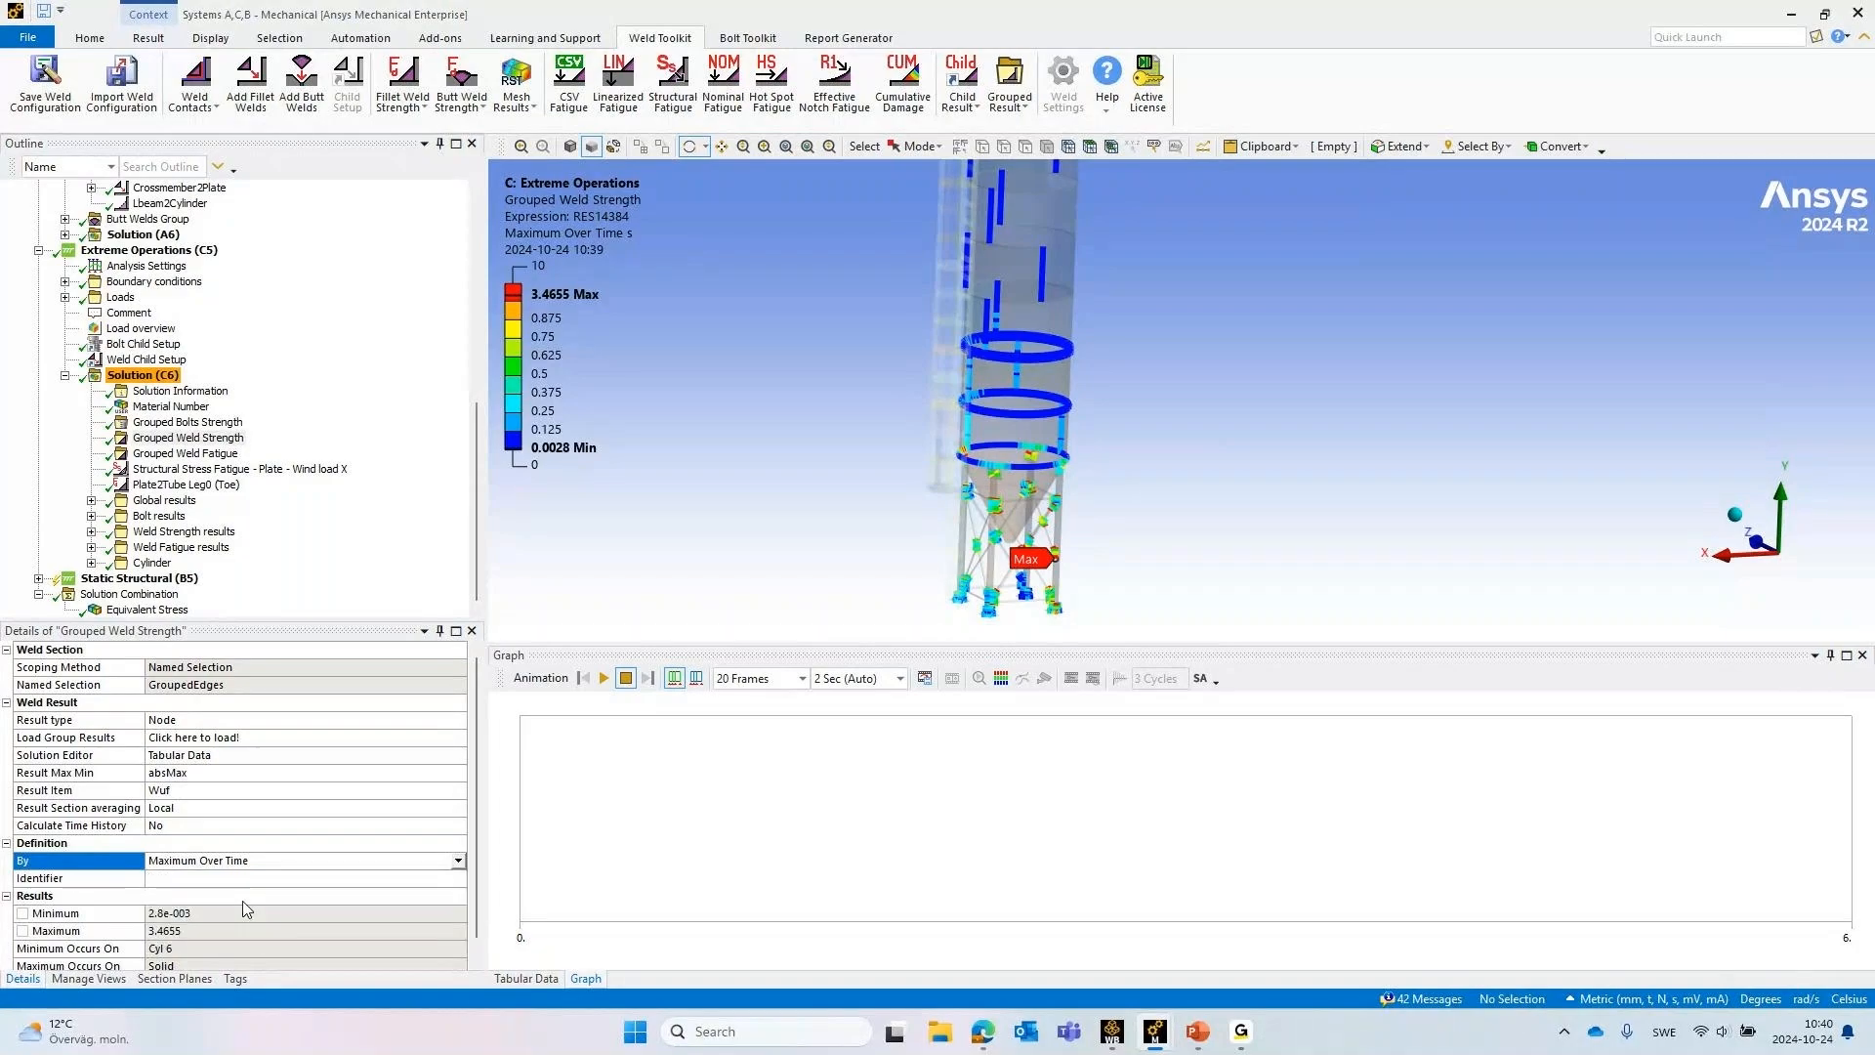
Show the Grouped Weld Fatigue result of Solution (C6)
click(177, 453)
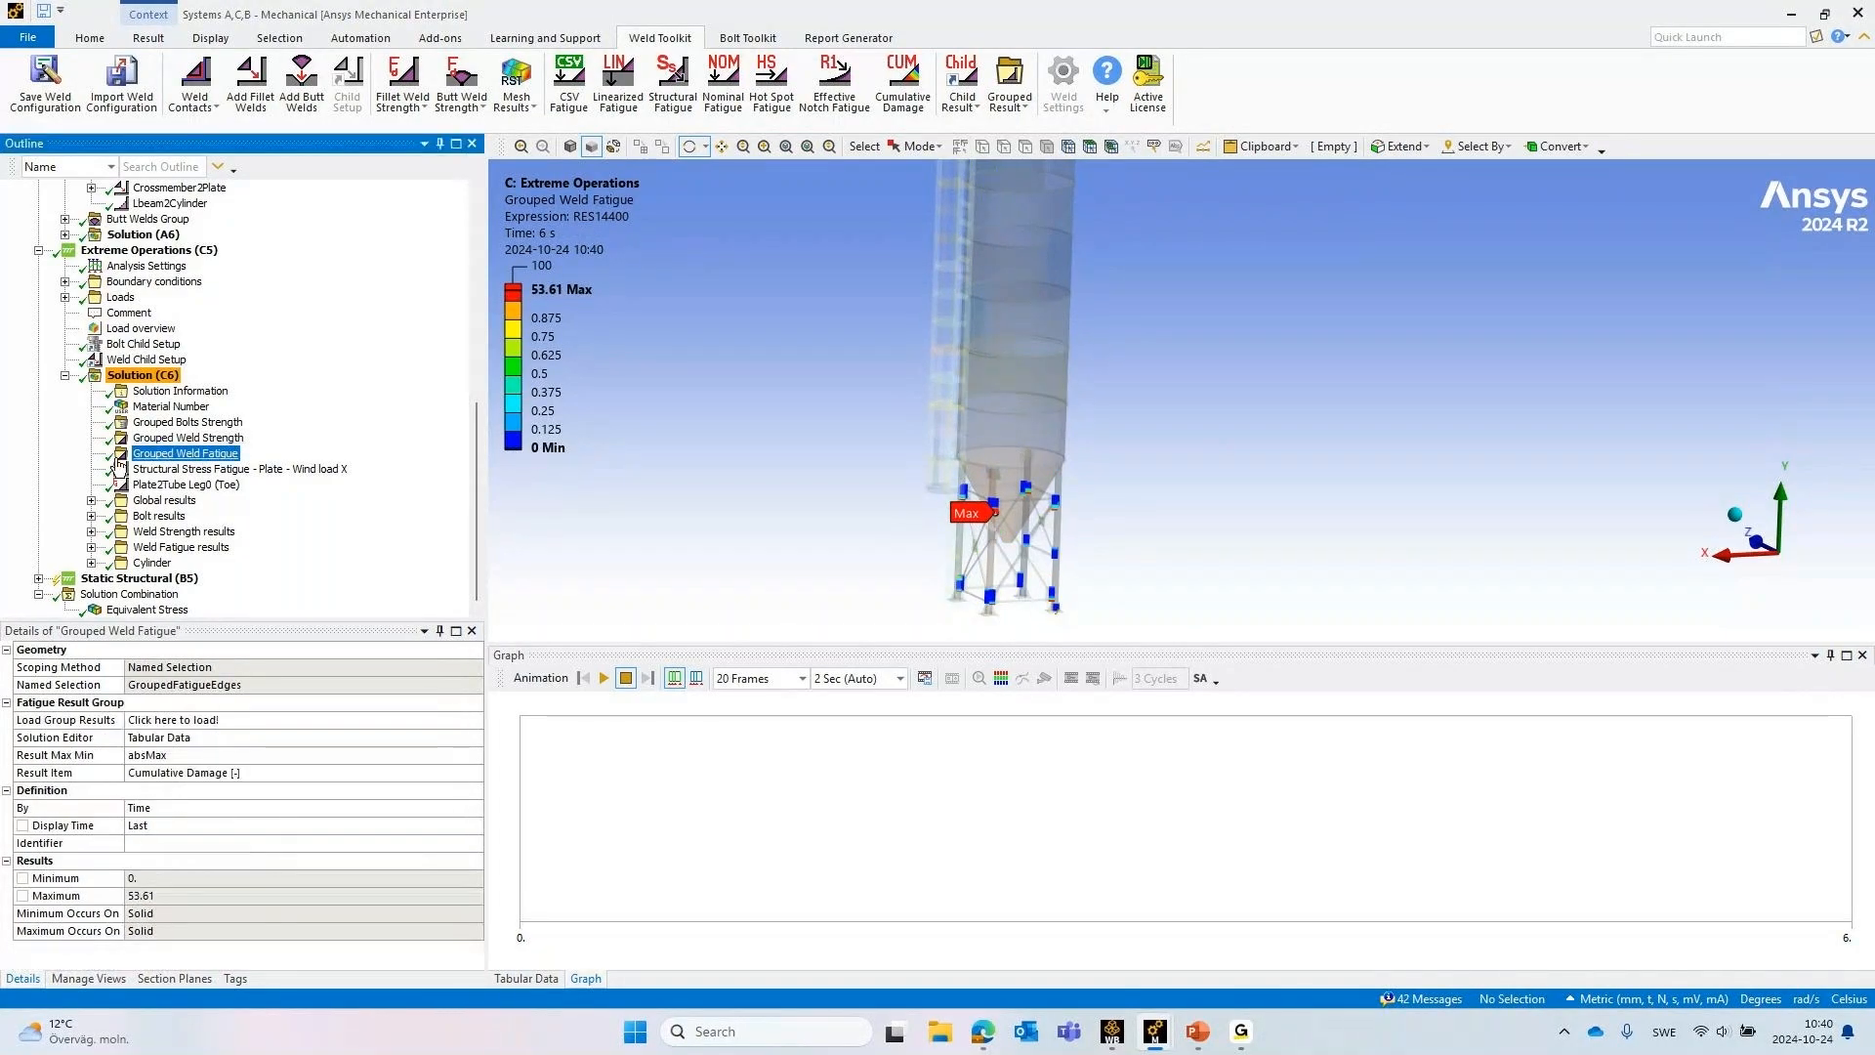